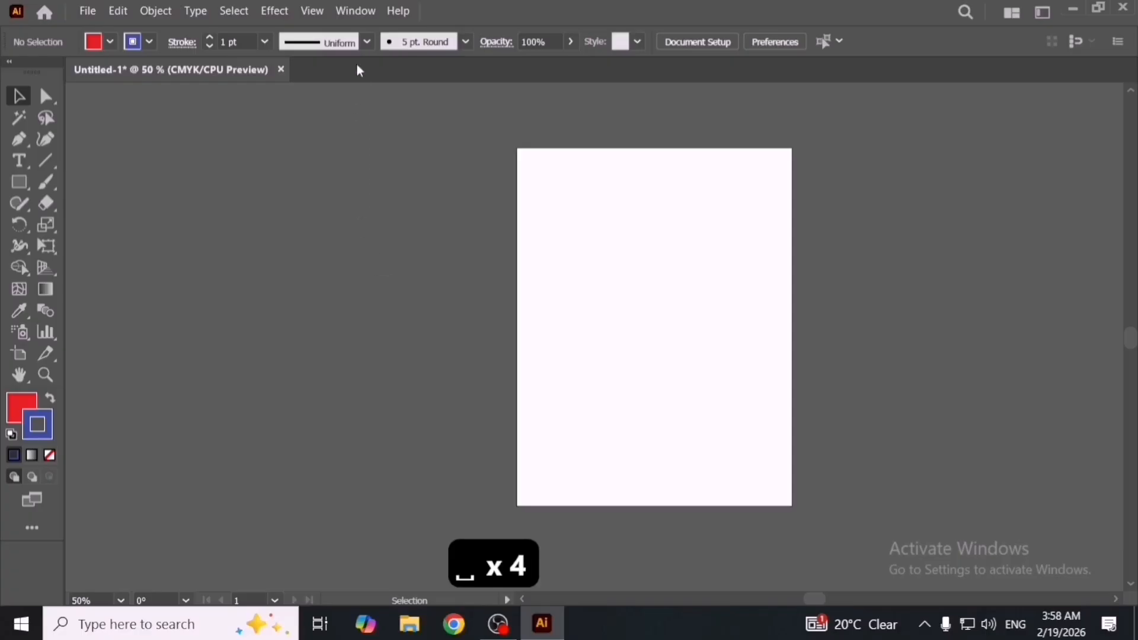
Step: Show the Info panel and move it up over the empty canvas beside the artboard
left_click(357, 12)
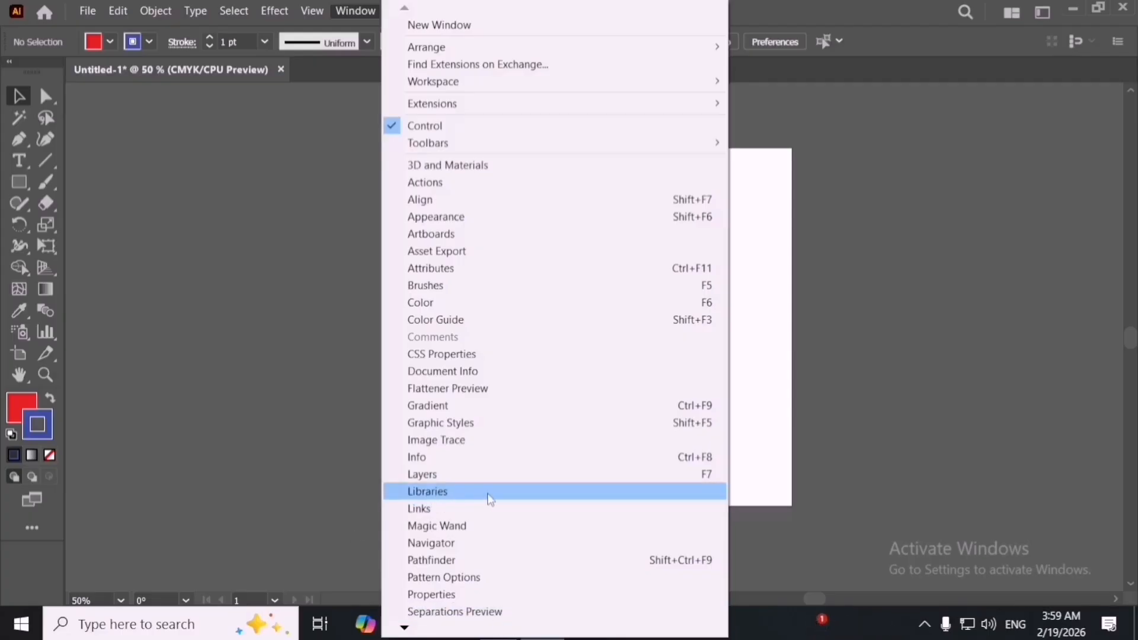
left_click(470, 461)
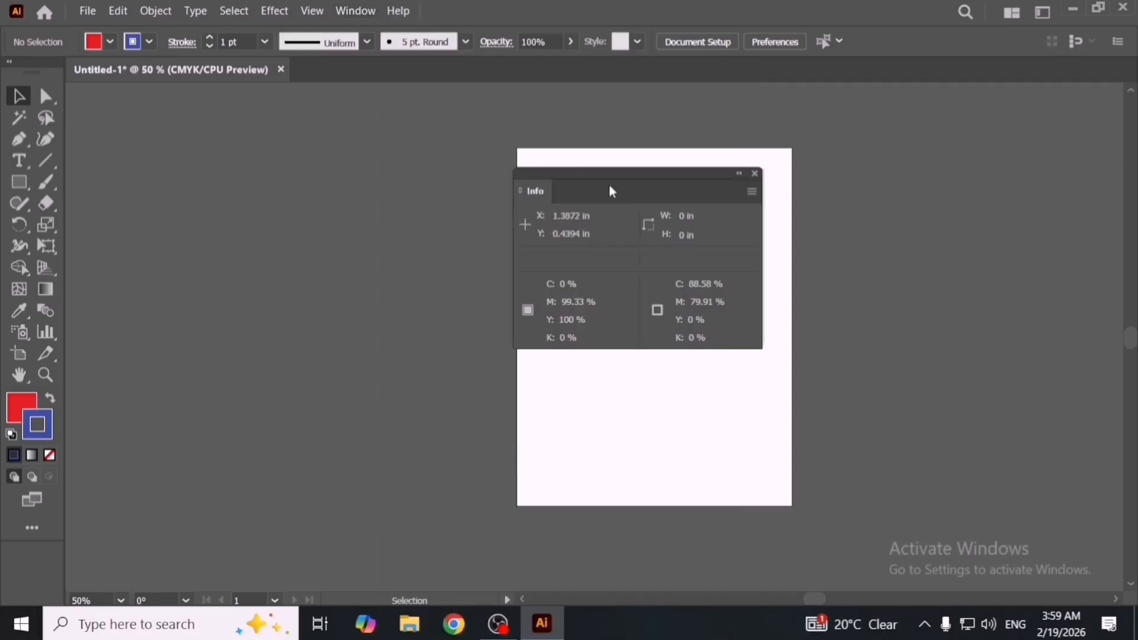
left_click_drag(610, 184, 513, 167)
Step: Draw a red square about 5.71 in wide on the empty canvas beside the artboard
scroll(297, 228, "left", 3)
left_click(19, 182)
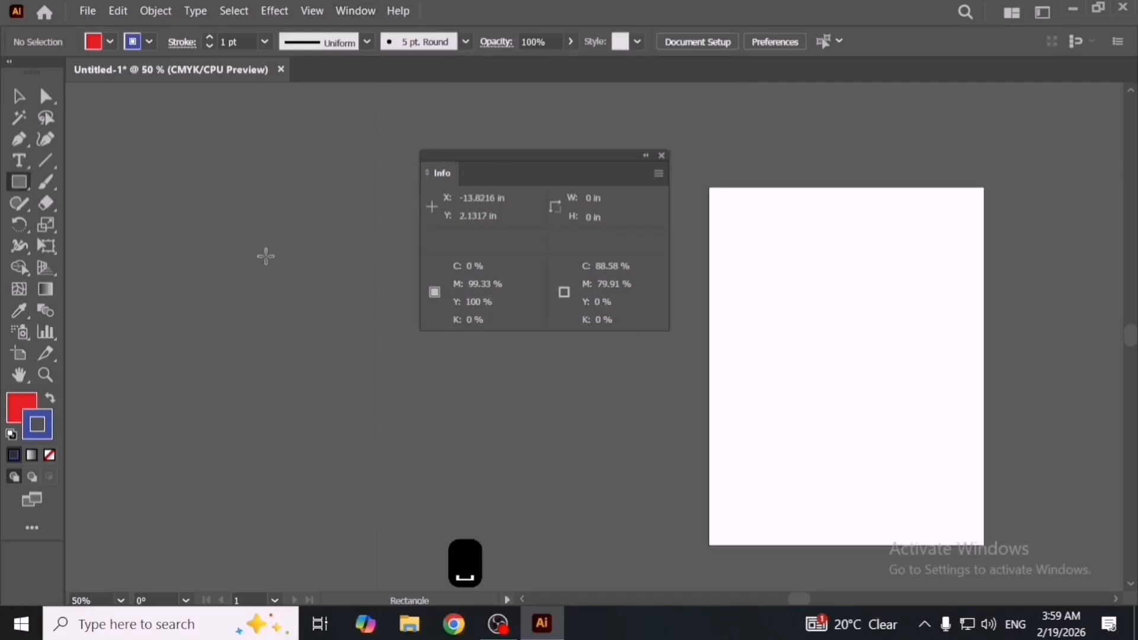
left_click_drag(274, 256, 366, 323)
left_click_drag(296, 326, 272, 350)
key("v")
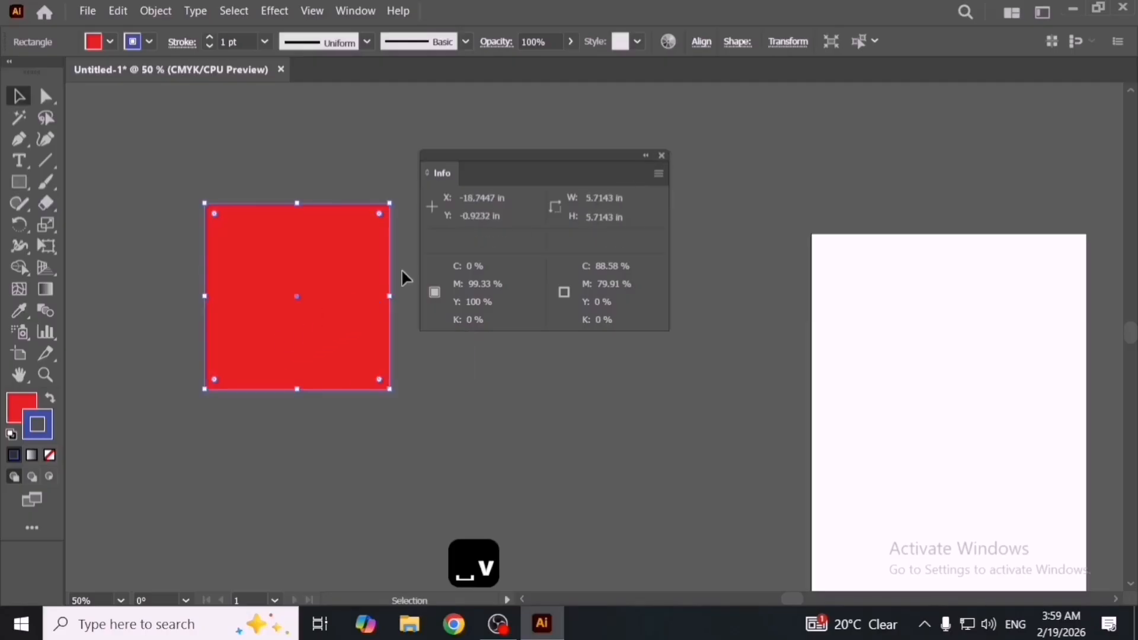
Step: Move the Info panel clear of the square and compare its size readings with the square's Transform values
left_click_drag(594, 188, 688, 197)
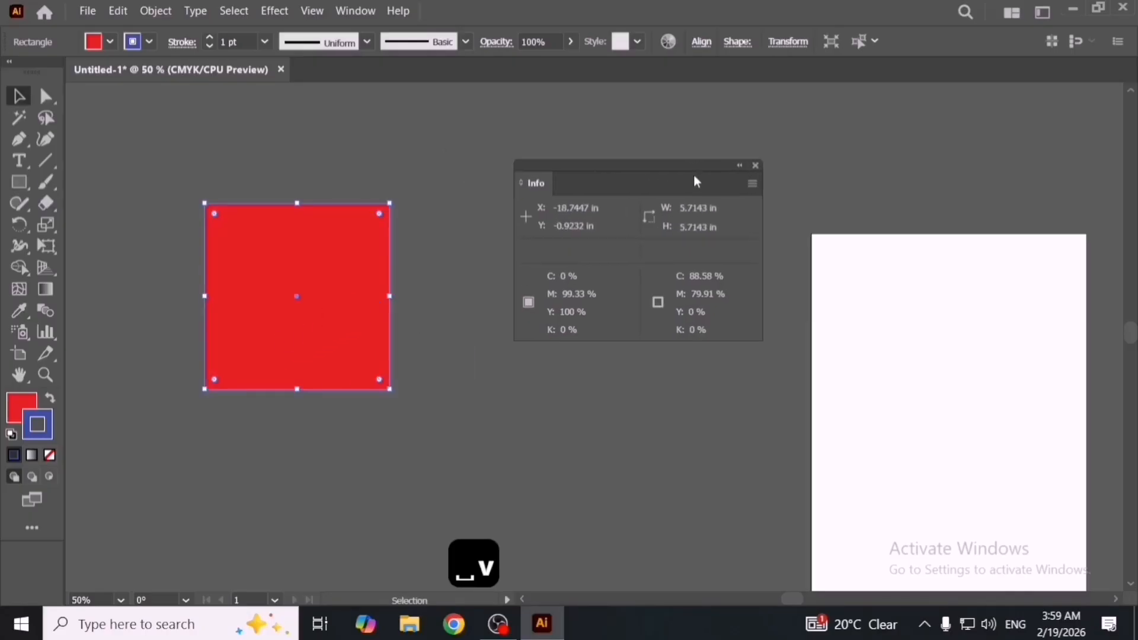
left_click(801, 46)
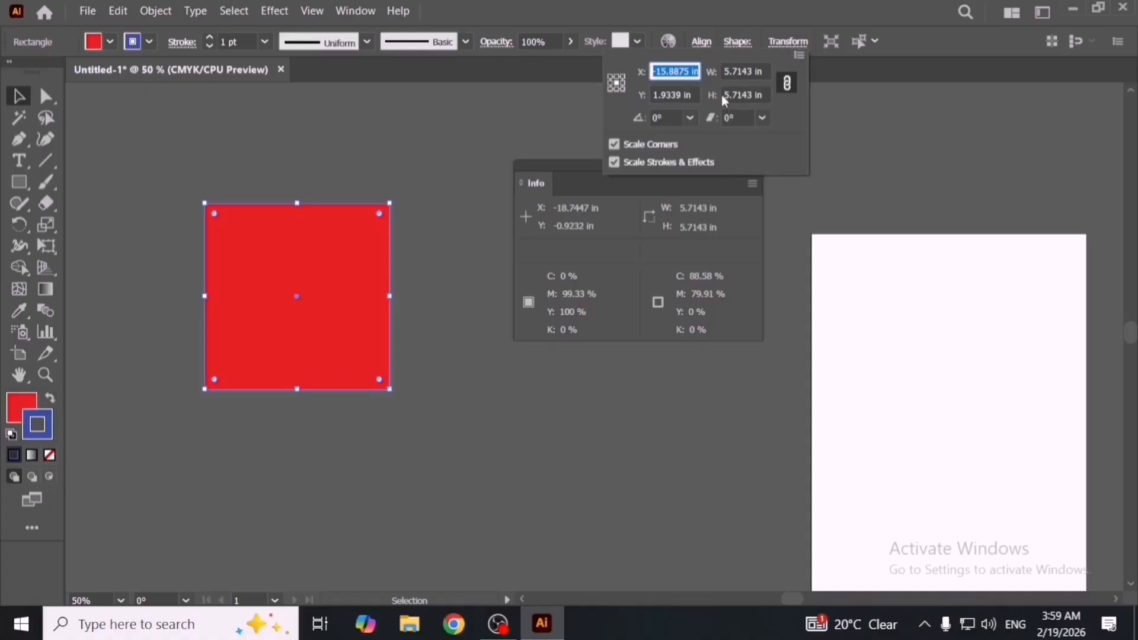
left_click(800, 218)
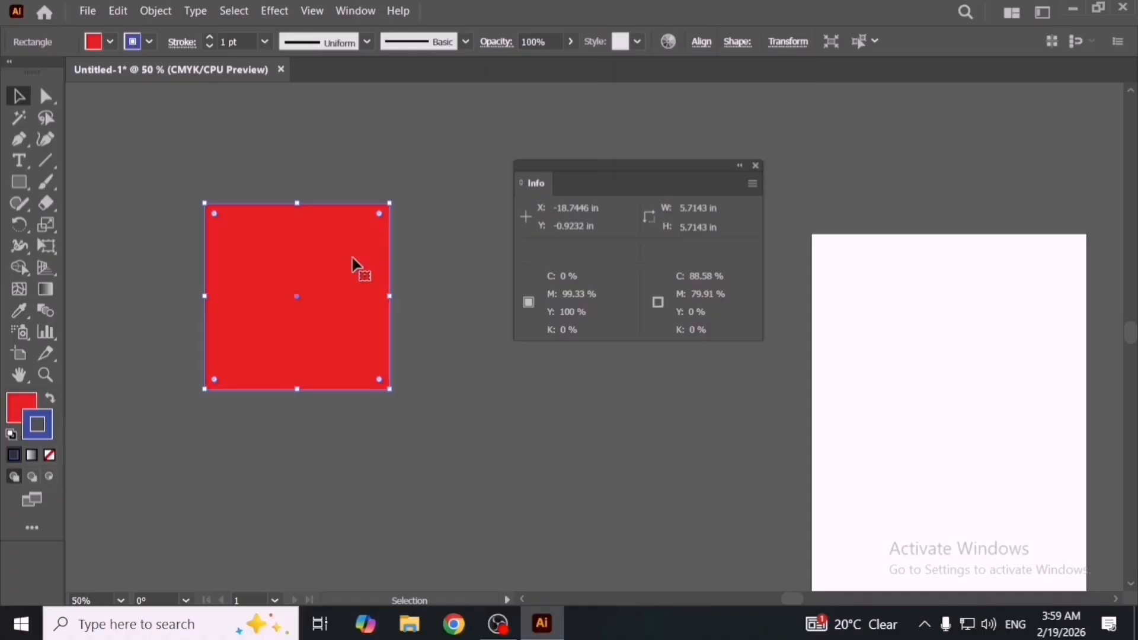
Step: Move the red square closer to the artboard and close the Info panel
left_click(453, 144)
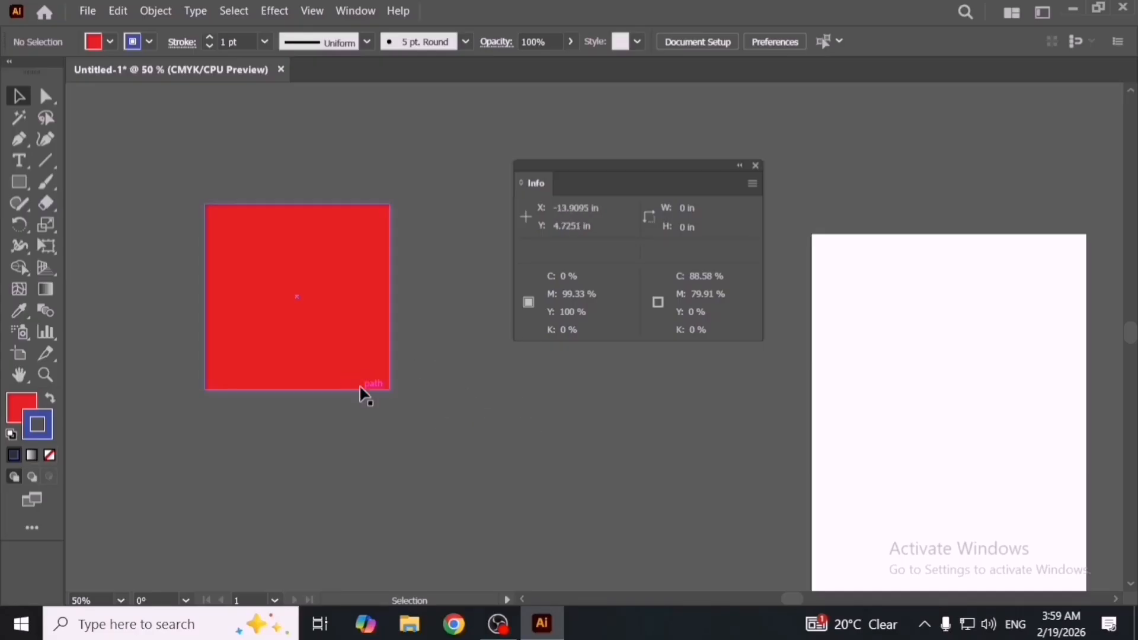
left_click_drag(342, 349, 422, 370)
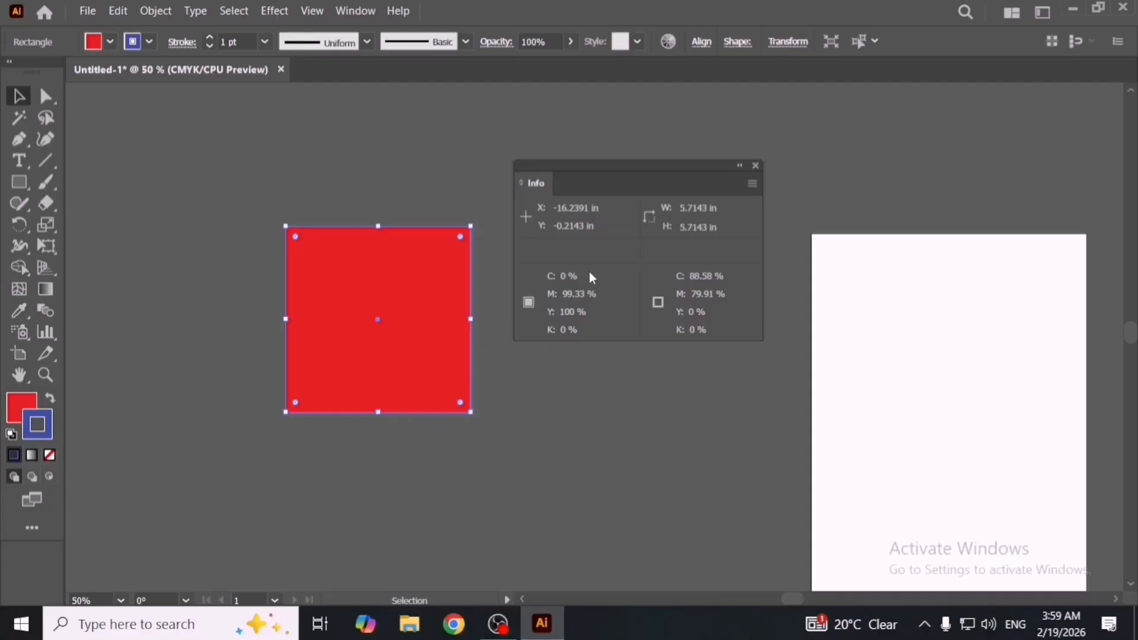
left_click(164, 373)
left_click(758, 168)
left_click_drag(386, 372, 490, 358)
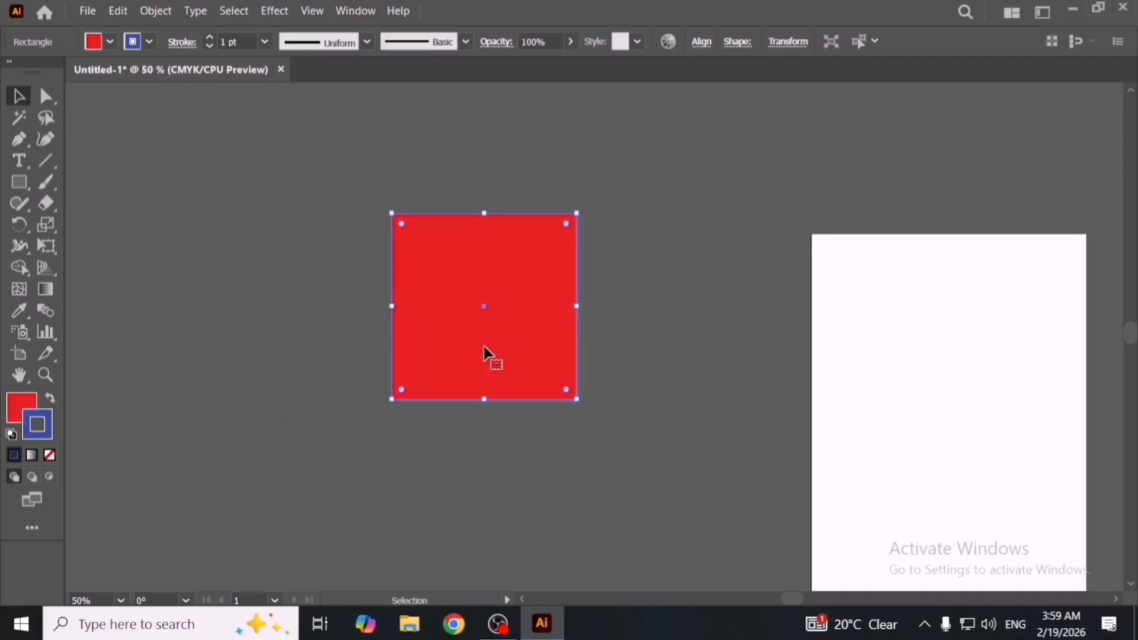
Step: Set the square's stroke color to pure magenta with C 0, M 100, Y 0 and K 0
double_click(41, 434)
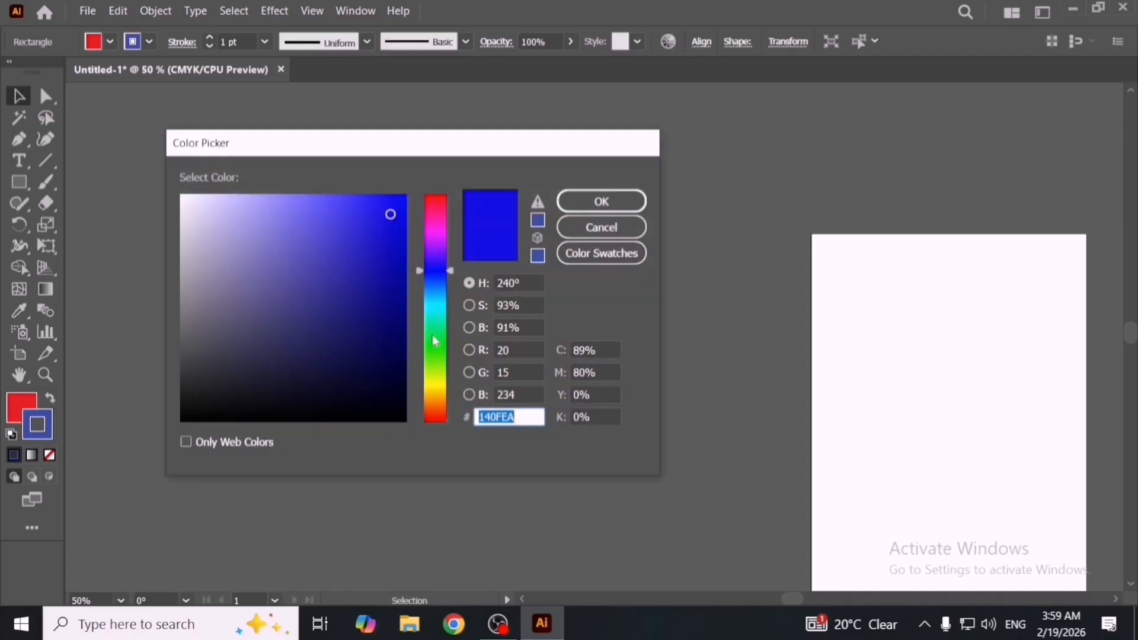
left_click_drag(274, 369, 172, 440)
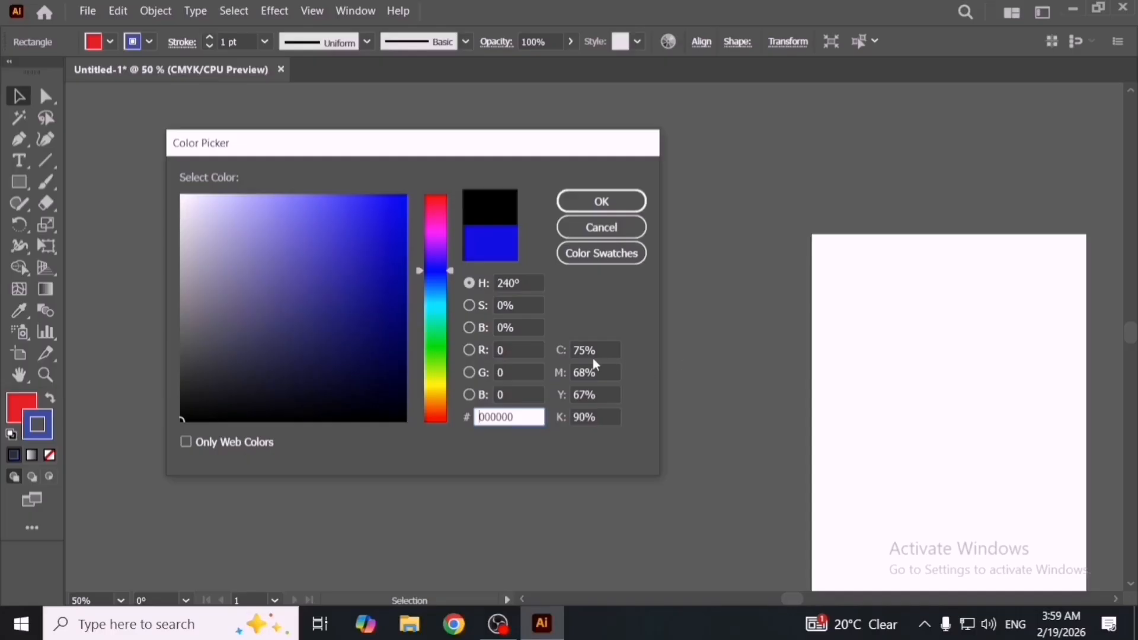
left_click(435, 318)
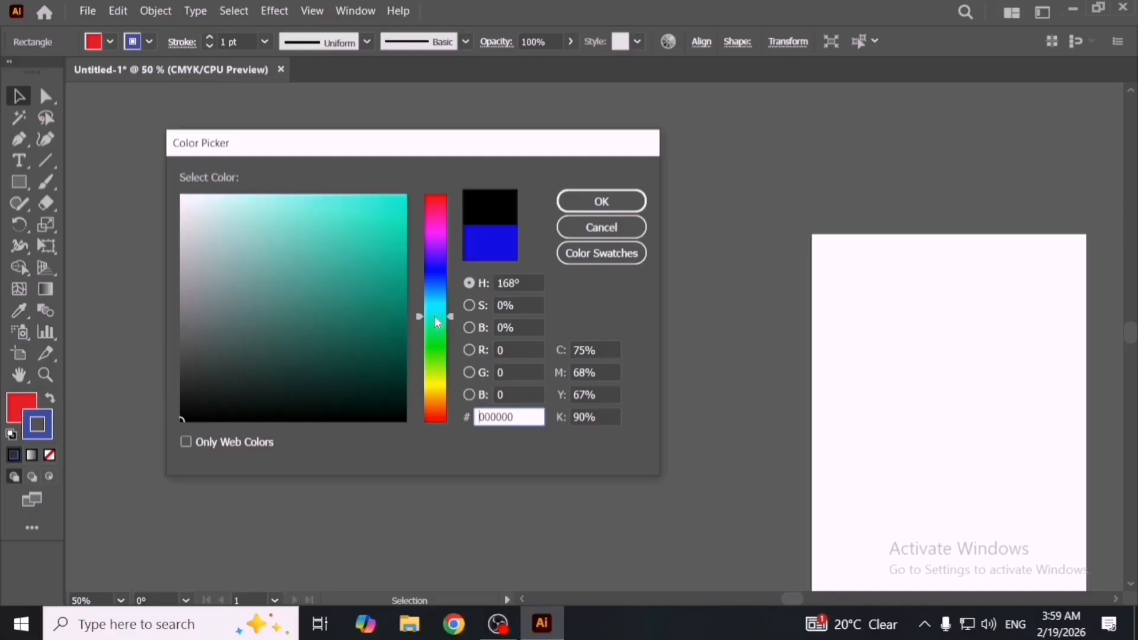
left_click(596, 350)
type("0")
key("Tab")
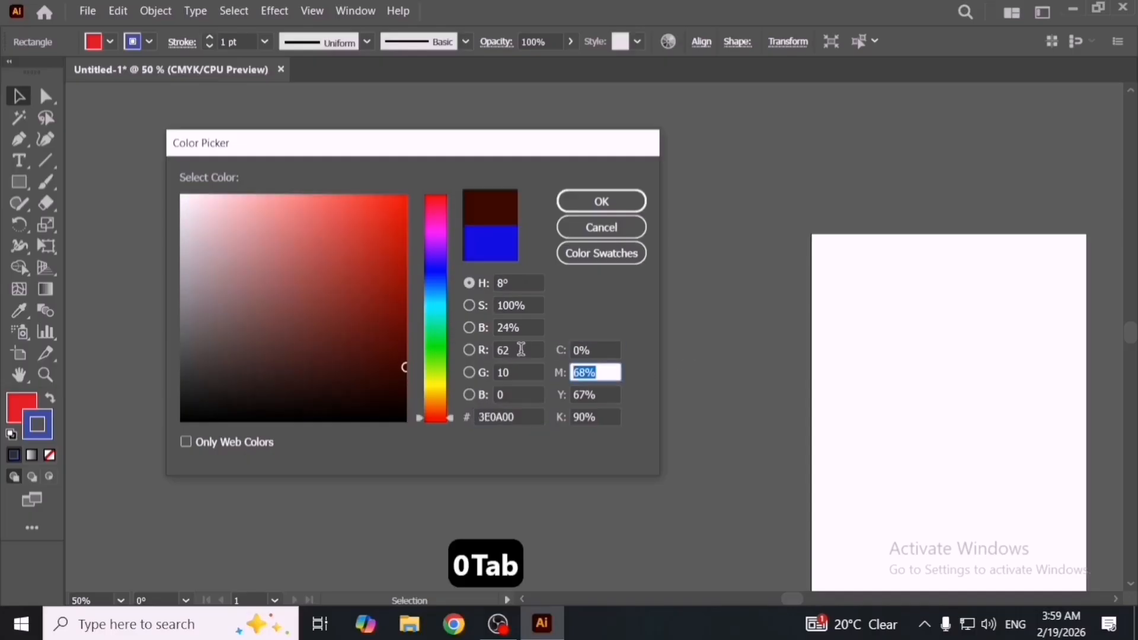
type("100")
key("Tab")
type("0")
key("Tab")
type("0")
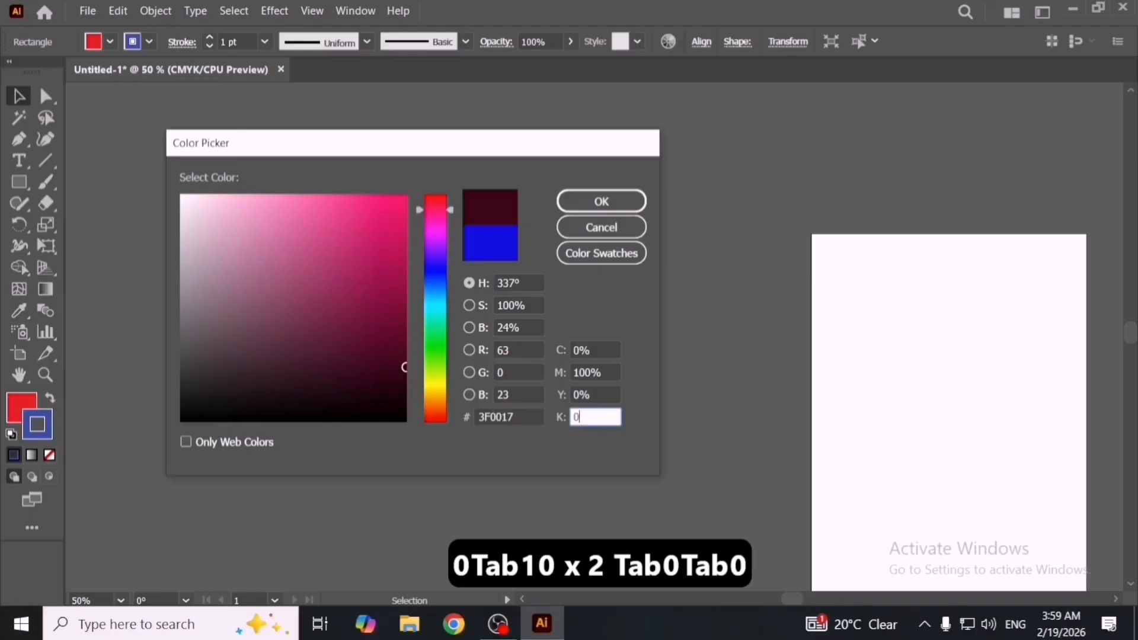
key("Return")
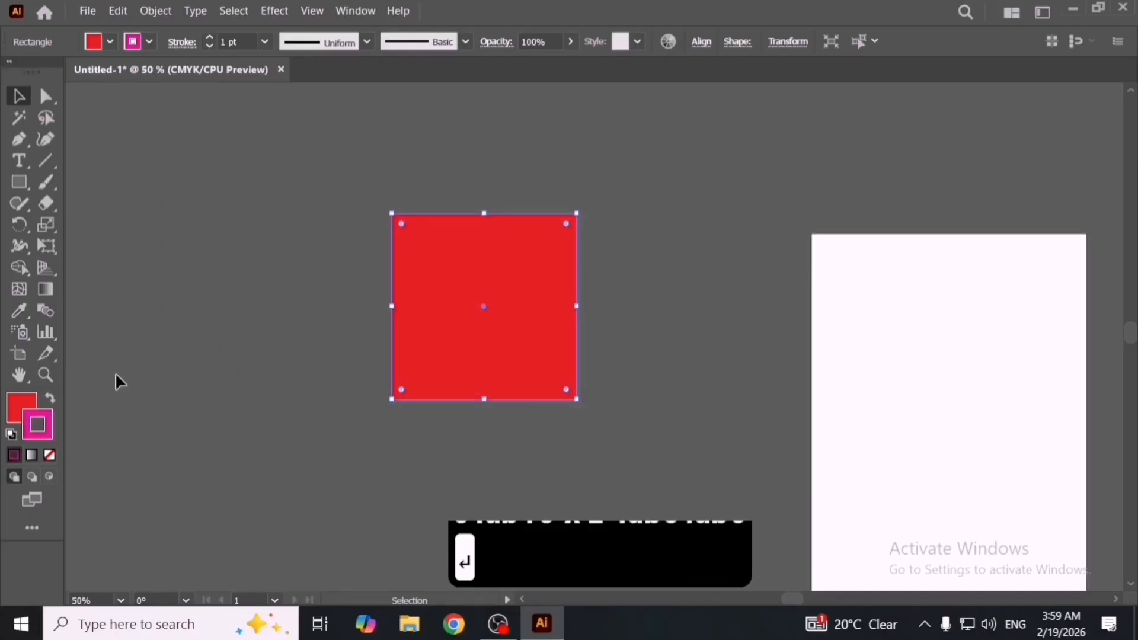
Step: Increase the square's stroke weight to 43 pt and deselect it
left_click(232, 41)
key("Up")
key("Up")
key("Up")
key("Up")
key("Up")
key("Up")
key("Up")
key("Up")
key("Up")
key("Up")
key("Up")
key("Up")
key("Up")
key("Up")
key("Up")
key("Up")
key("Up")
key("Up")
key("Up")
key("Up")
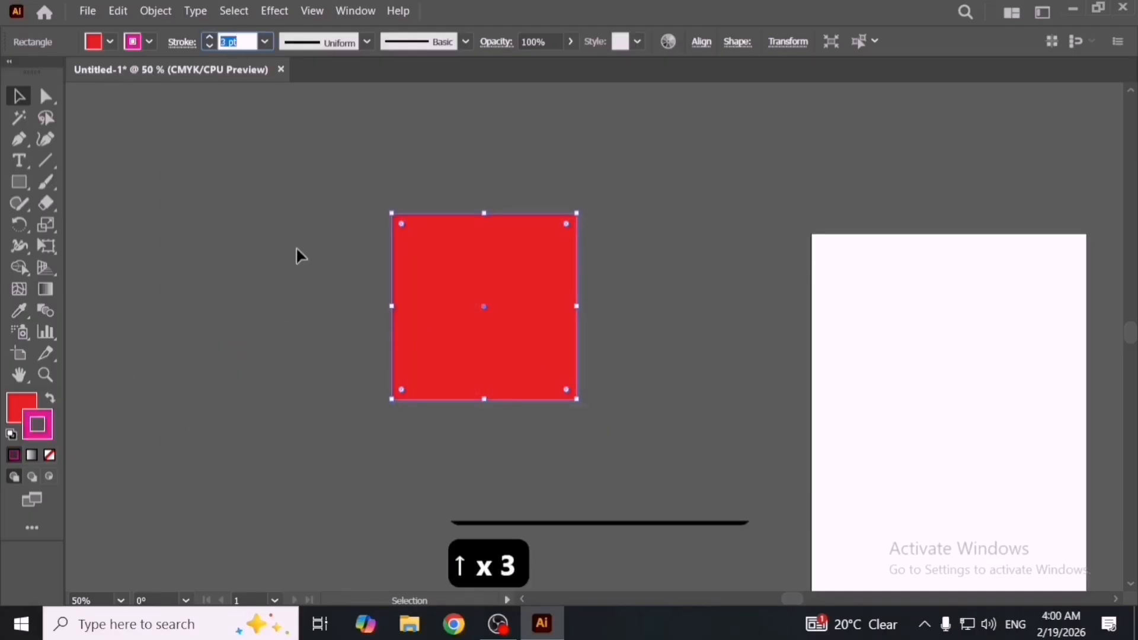
key("Up")
key("Up")
key("Up")
key("Up")
key("Up")
key("Up")
key("Up")
key("Up")
key("Up")
key("Up")
key("Up")
key("Up")
key("Up")
key("Up")
key("Up")
left_click(297, 259)
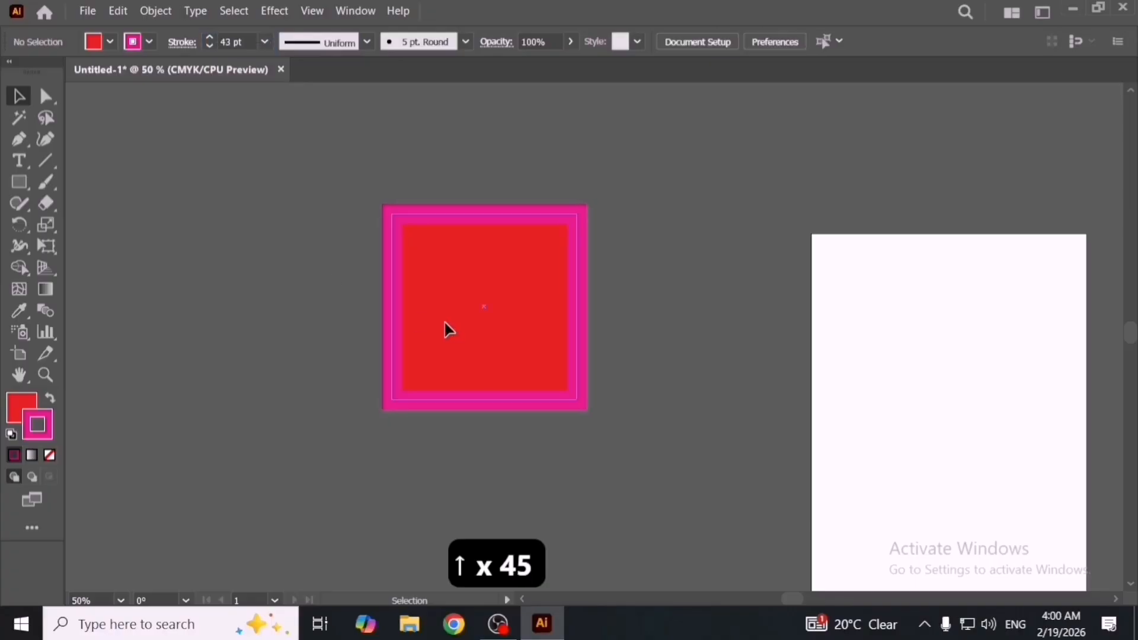
Step: Set the square's fill to pure yellow with C 0, M 0, Y 100 and K 0, and close the Color panel
left_click(447, 328)
double_click(17, 417)
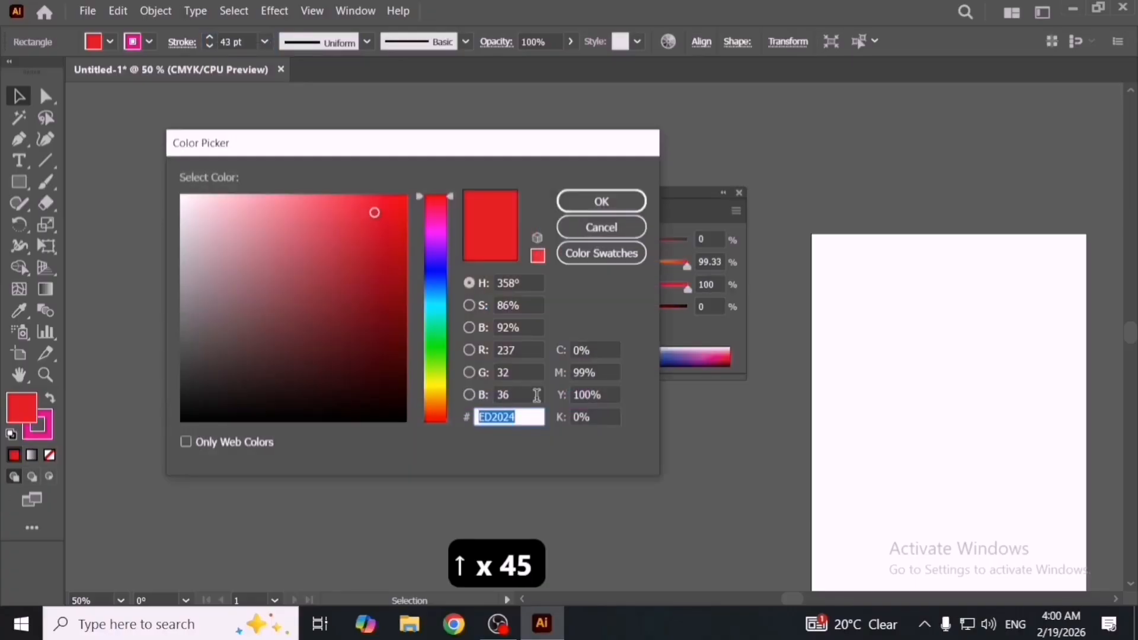
left_click(601, 350)
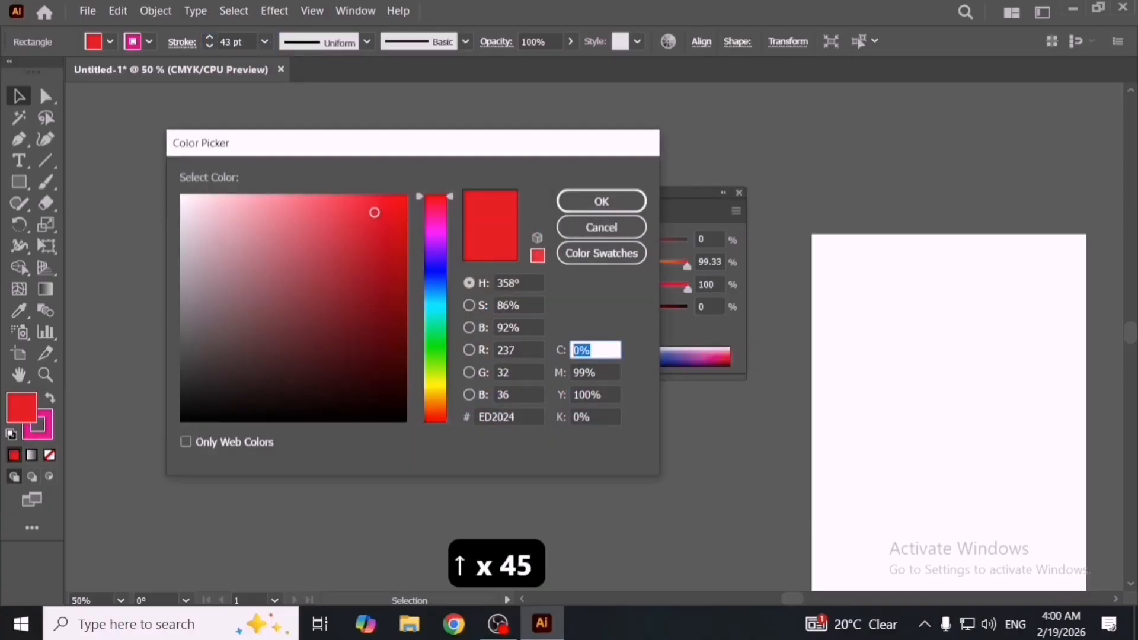
type("0")
key("Tab")
type("0")
key("Tab")
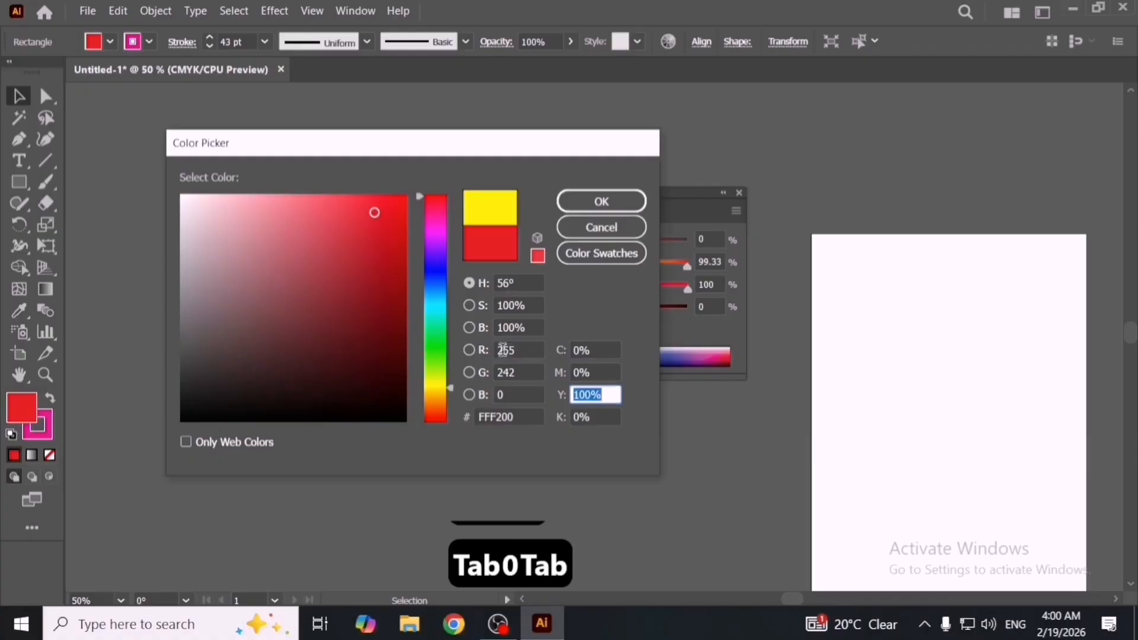
key("Tab")
type("0")
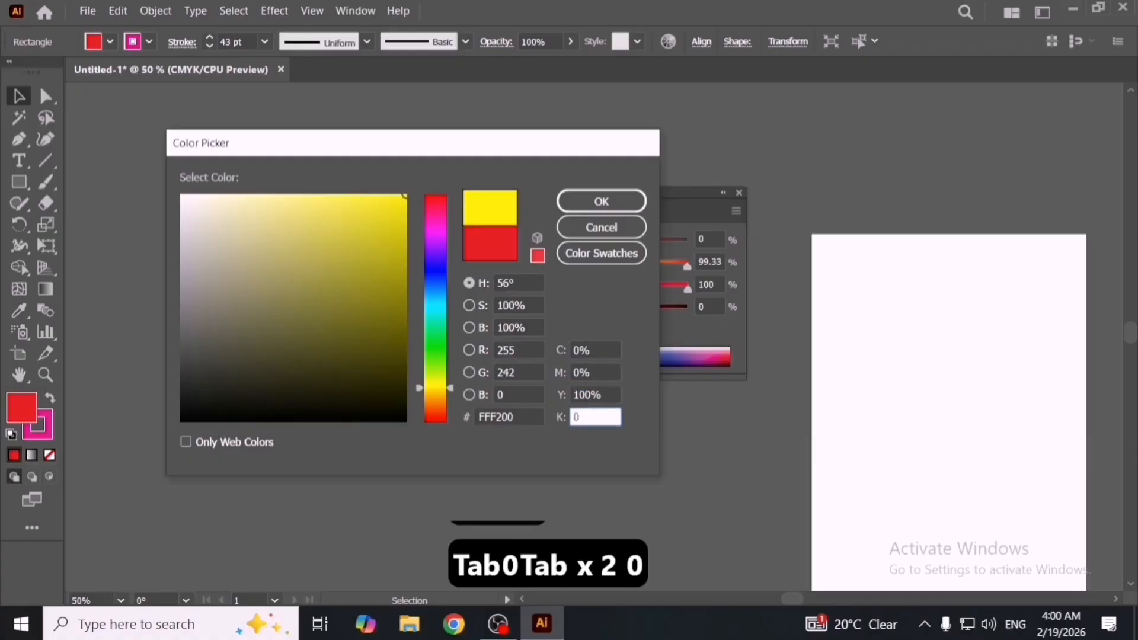
key("Return")
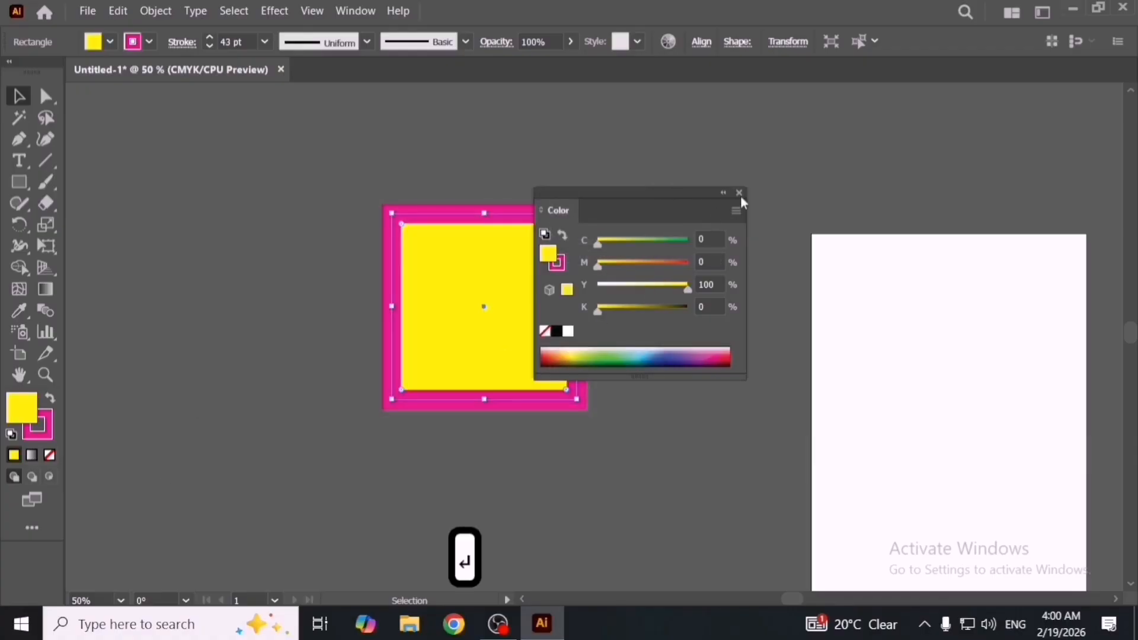
left_click(740, 193)
Step: Change the square's fill to dark green 017211 and move the square slightly away from the artboard
double_click(22, 413)
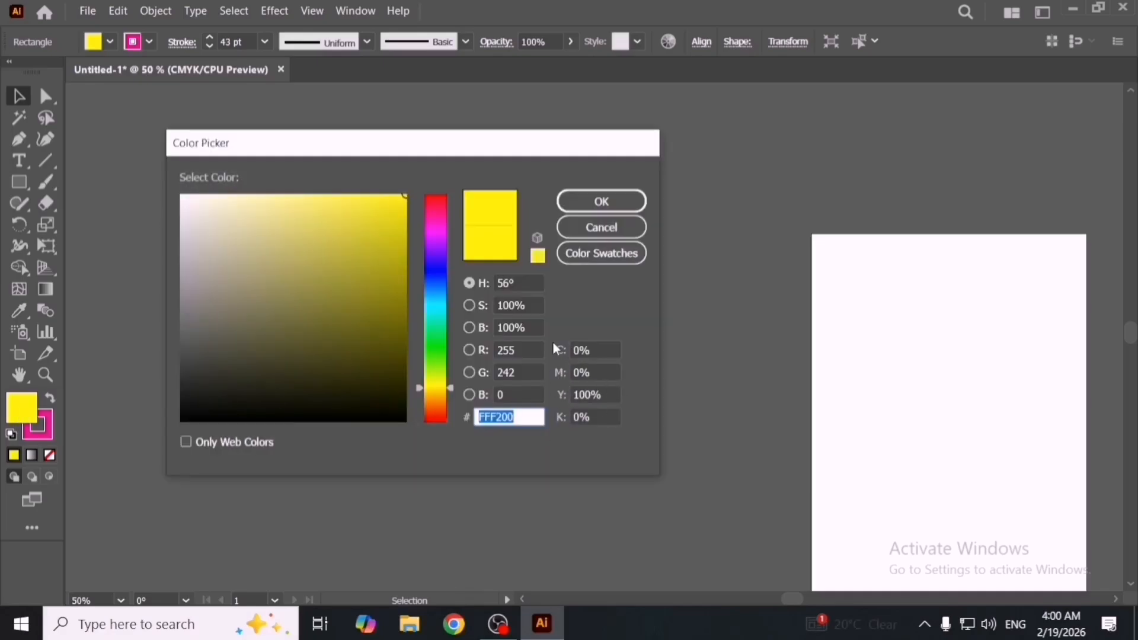
mouse_move(522, 153)
left_mouse_down()
mouse_move(884, 191)
mouse_move(895, 211)
mouse_move(884, 171)
mouse_move(766, 191)
left_mouse_up()
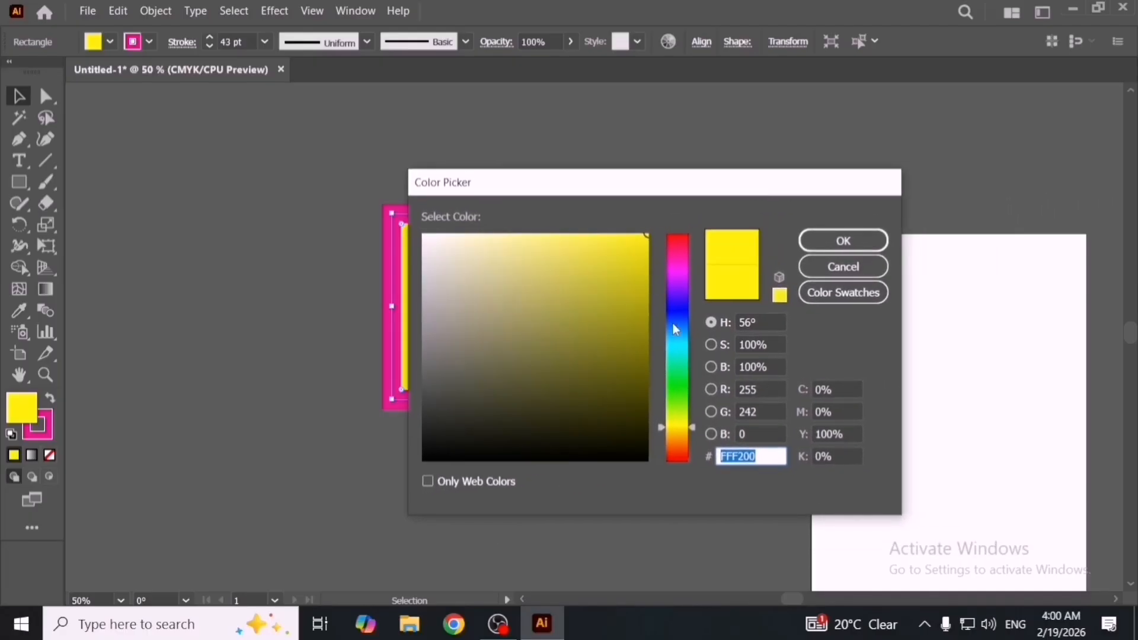
left_click_drag(676, 340, 681, 381)
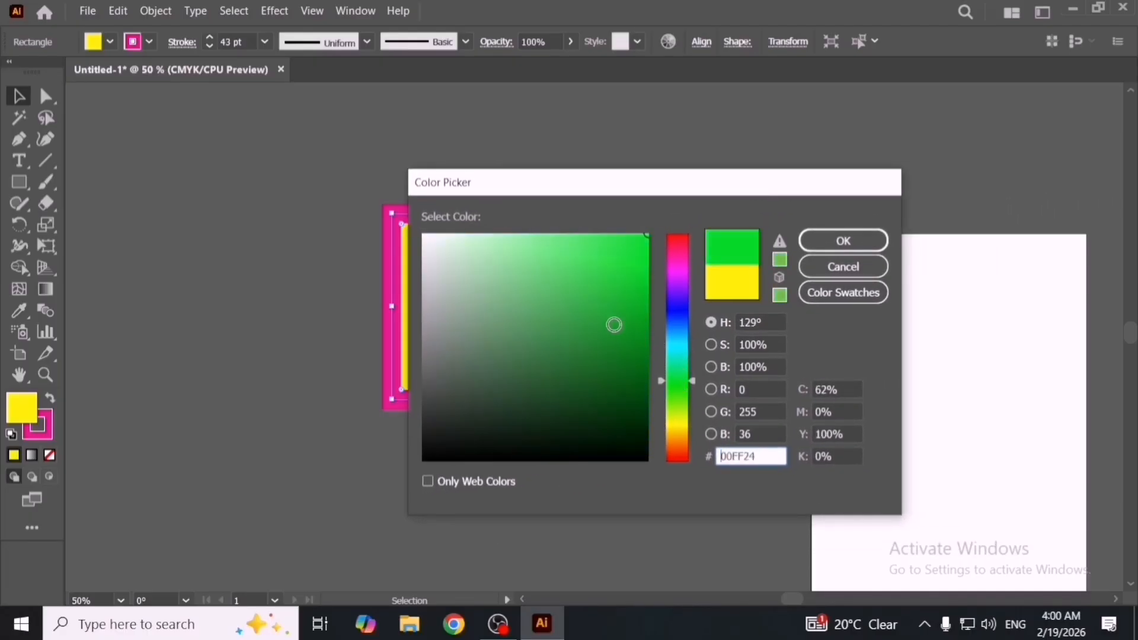
mouse_move(613, 323)
left_mouse_down()
mouse_move(642, 288)
mouse_move(648, 357)
left_mouse_up()
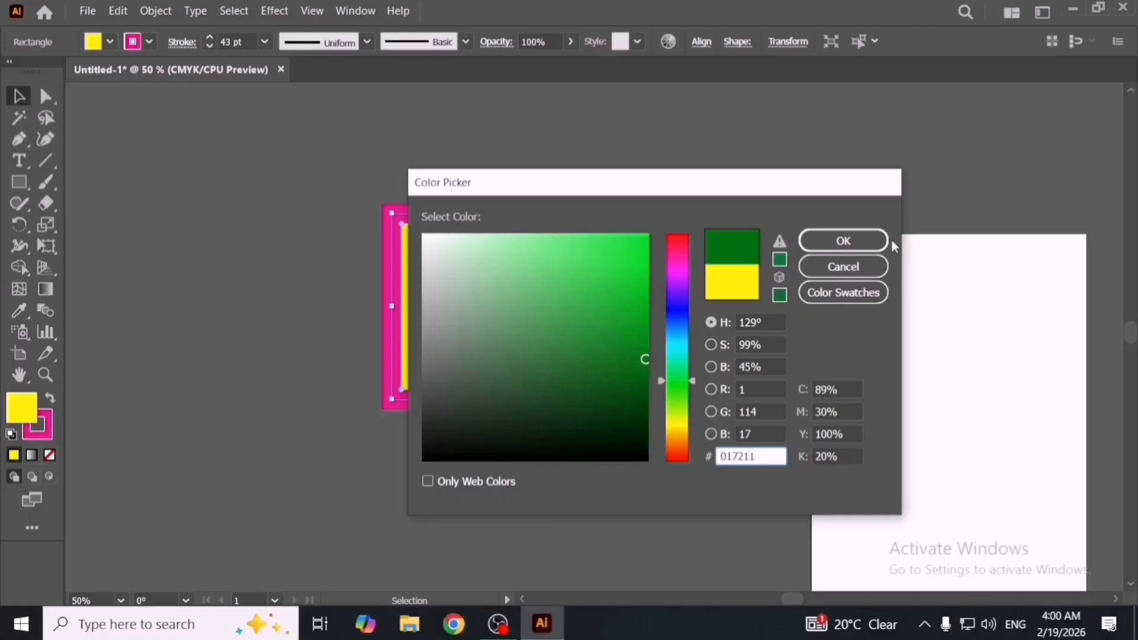
left_click(866, 244)
left_click_drag(498, 345, 412, 358)
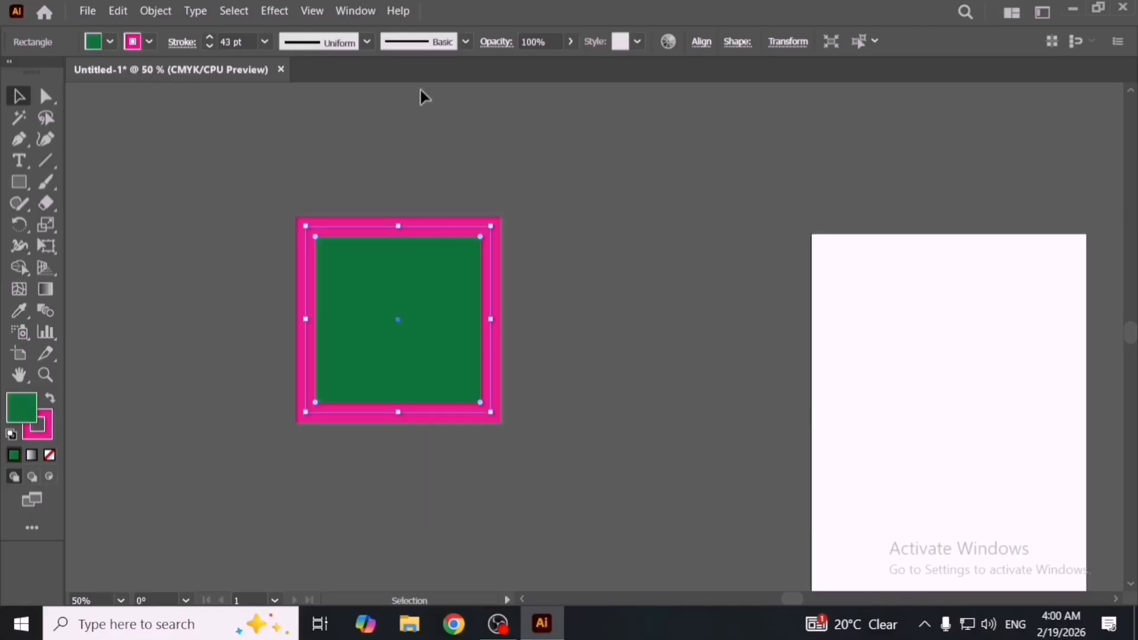
Step: Show the Info panel again and place it right beside the green square
left_click(374, 17)
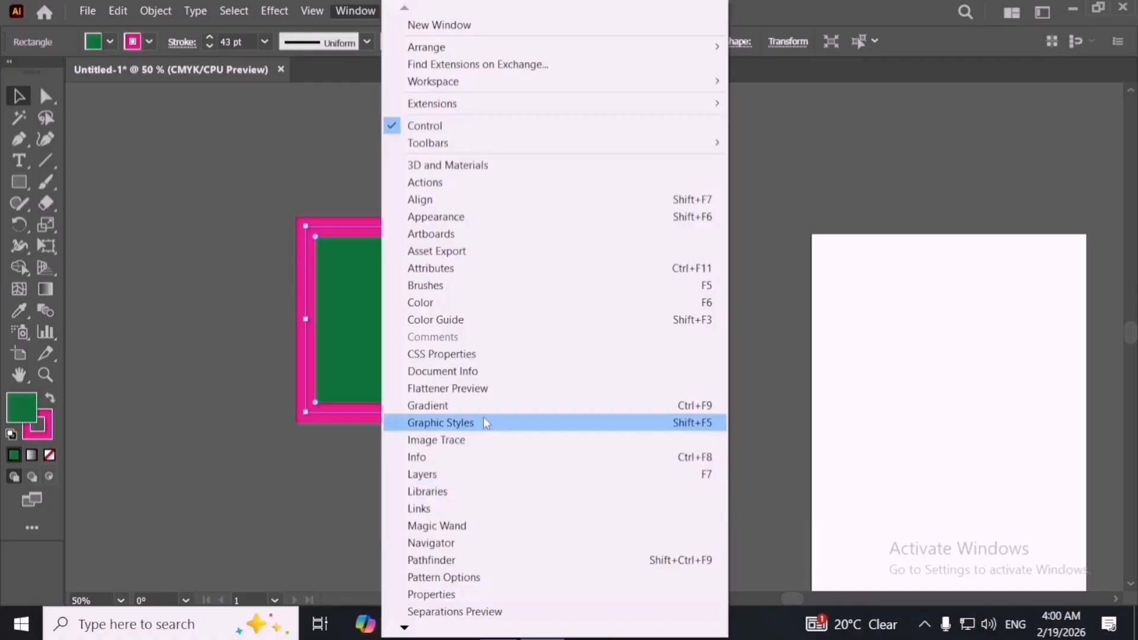
left_click(490, 457)
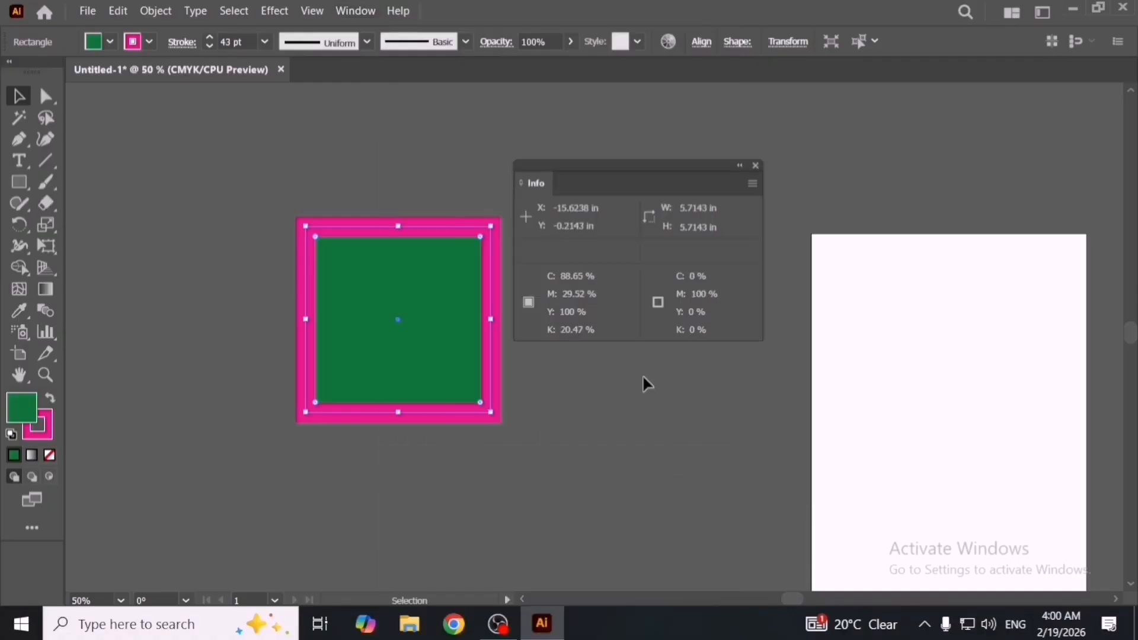
left_click_drag(653, 176, 677, 165)
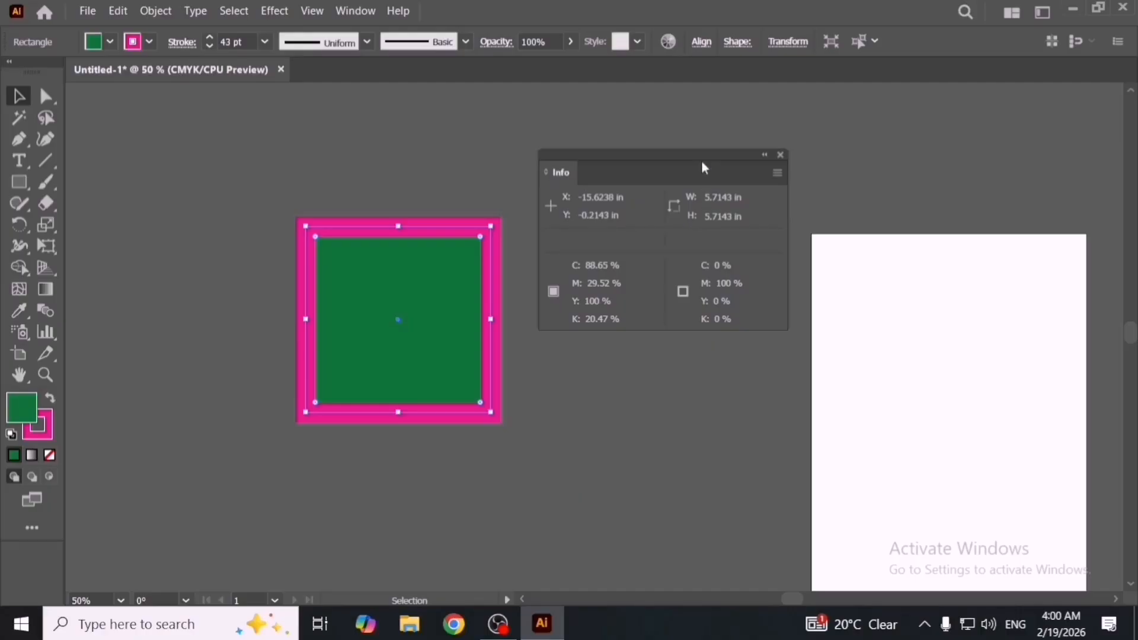
left_click_drag(702, 161, 680, 252)
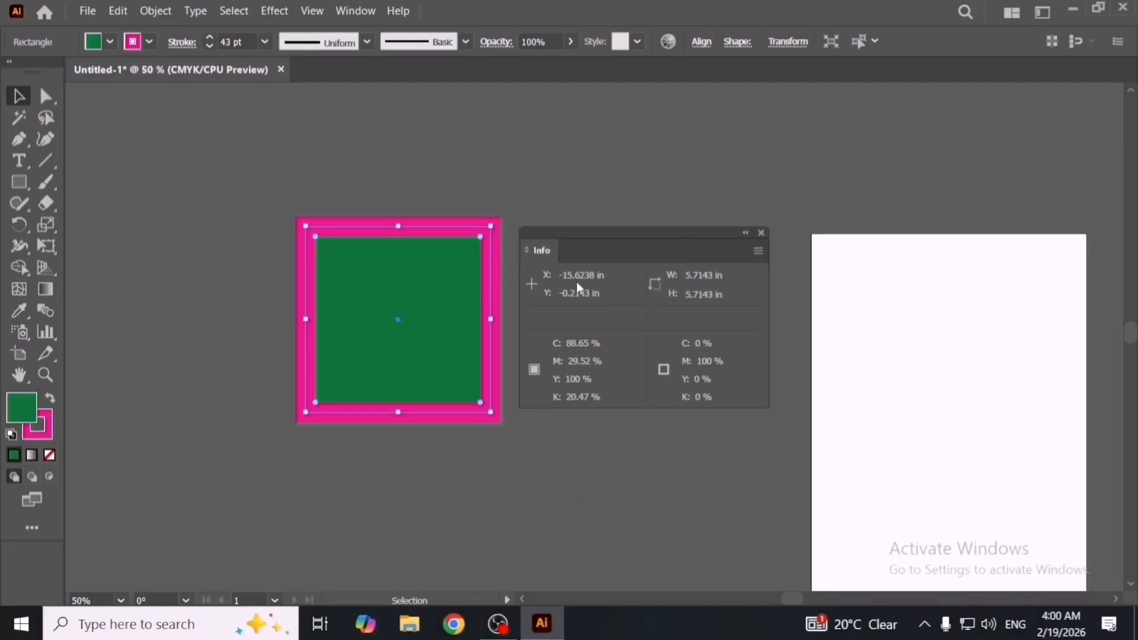
Step: Compare the square's fill values in the Color Picker with the CMYK readings in the Info panel
double_click(23, 408)
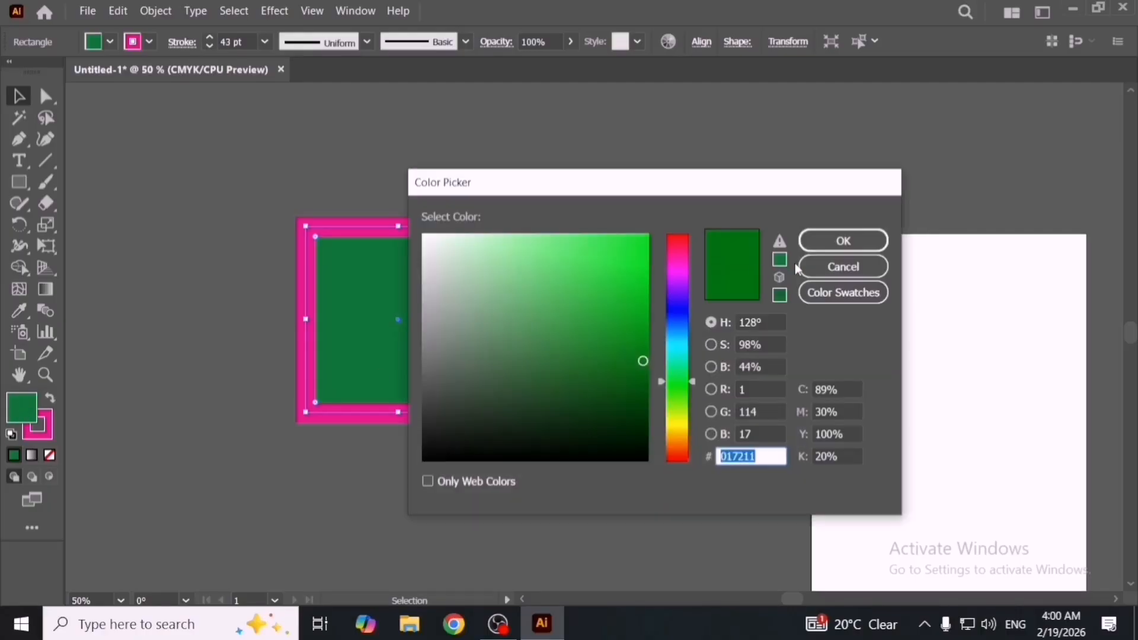
left_click_drag(723, 188, 888, 122)
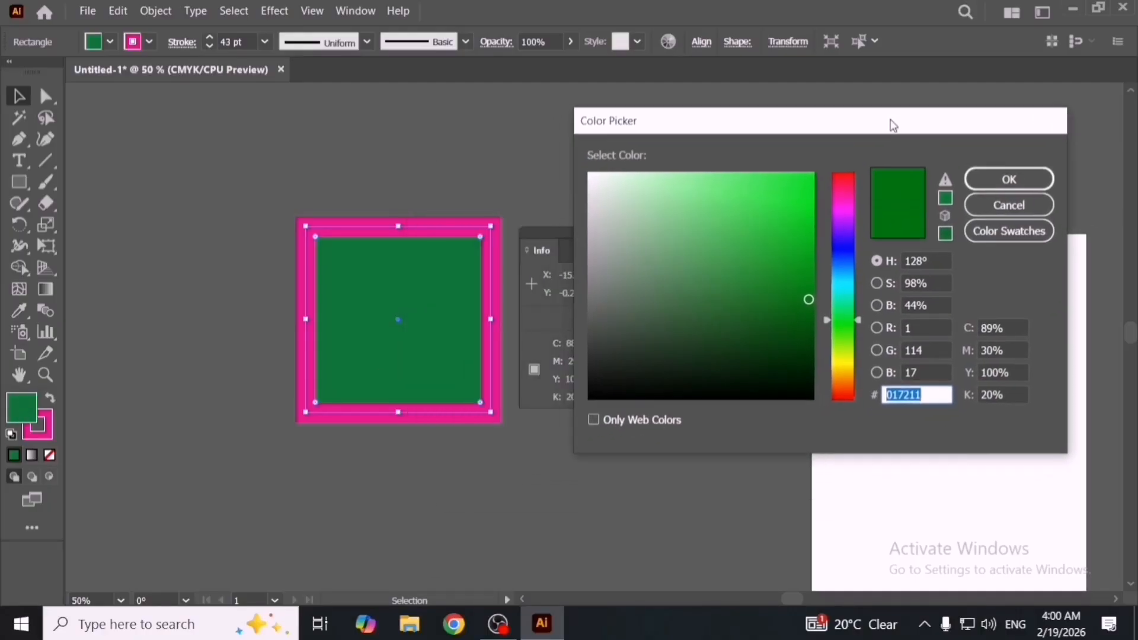
left_click(1007, 174)
left_click_drag(595, 246, 586, 246)
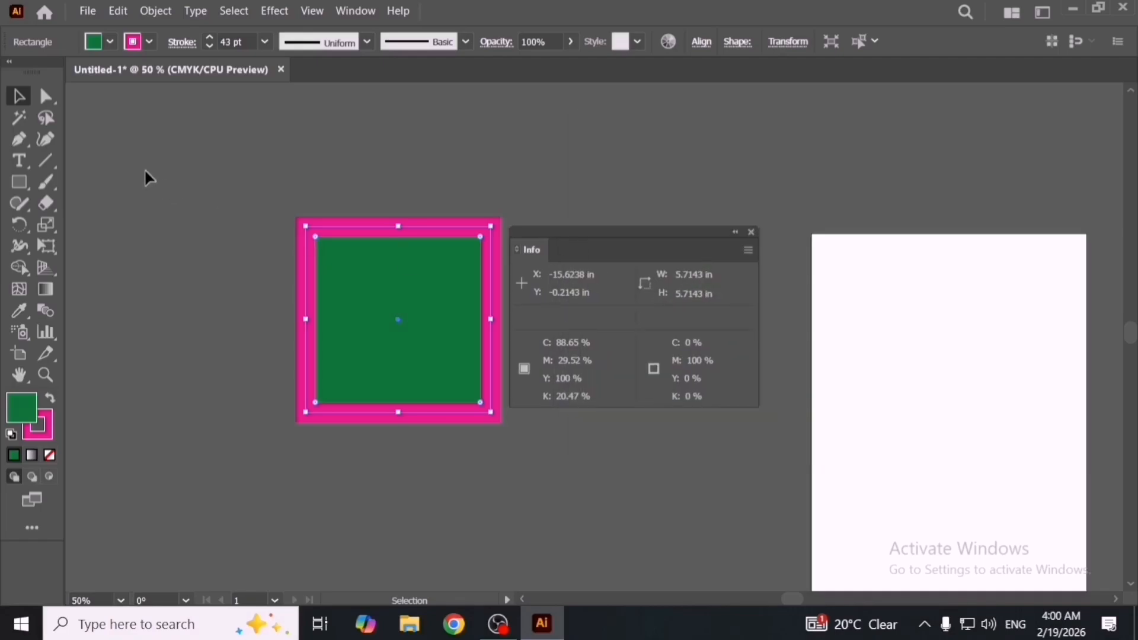
Step: Close the Info panel and shift the green square slightly away from the artboard
left_click_drag(159, 176, 808, 446)
left_click(751, 231)
left_click_drag(490, 314, 424, 333)
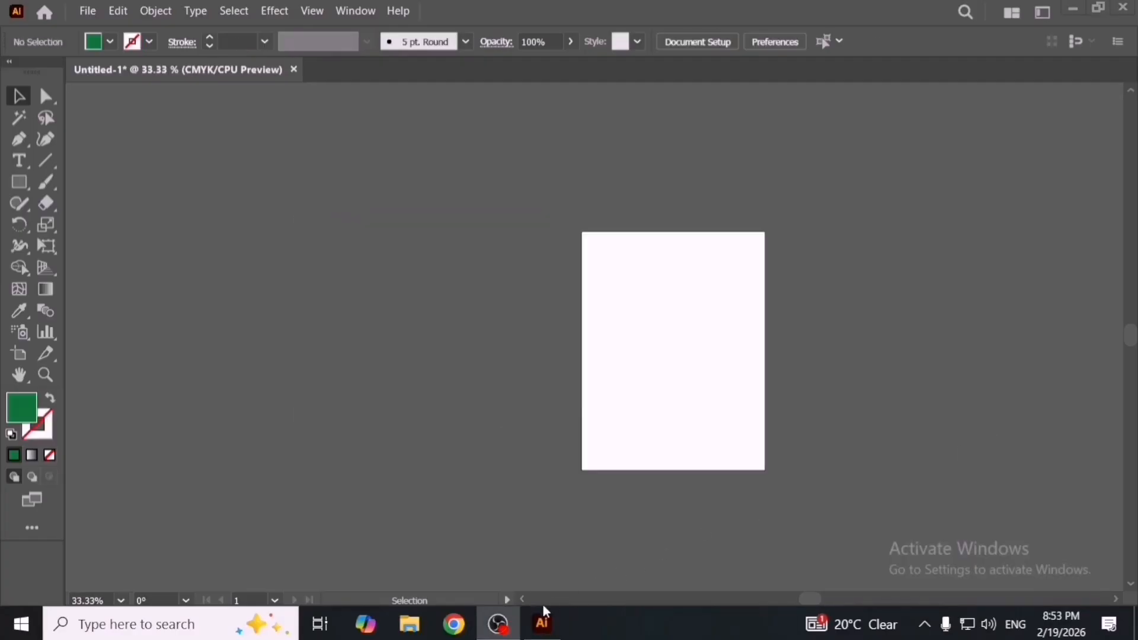
Step: Place the goku-ultra-instinct picture from the Downloads folder into the document
left_click(543, 610)
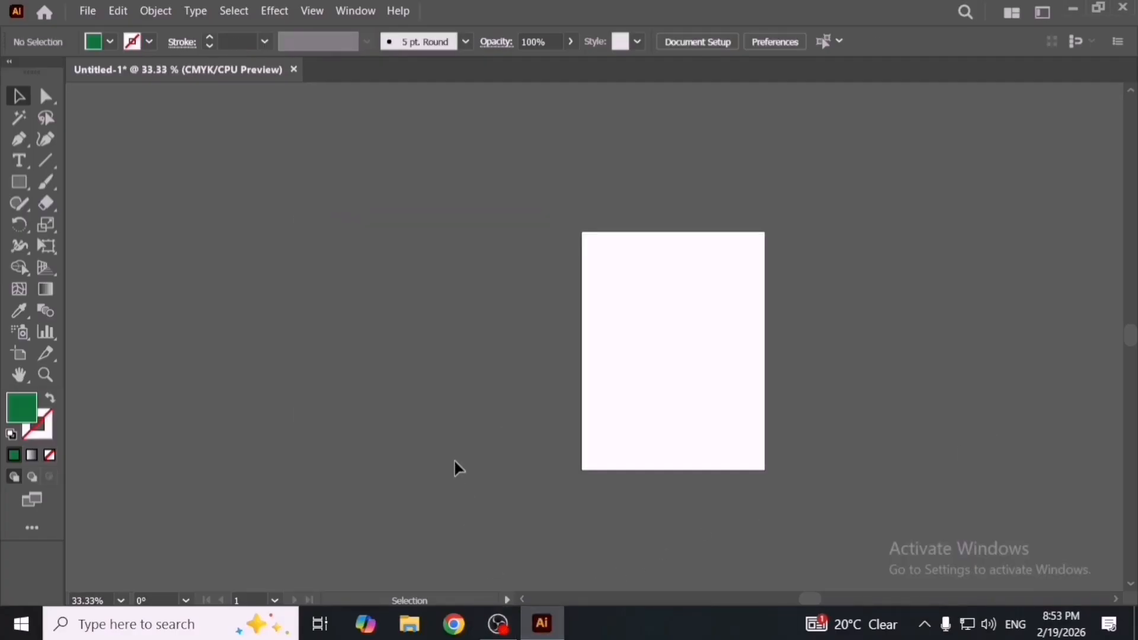
left_click(411, 623)
left_click(95, 160)
left_click(77, 139)
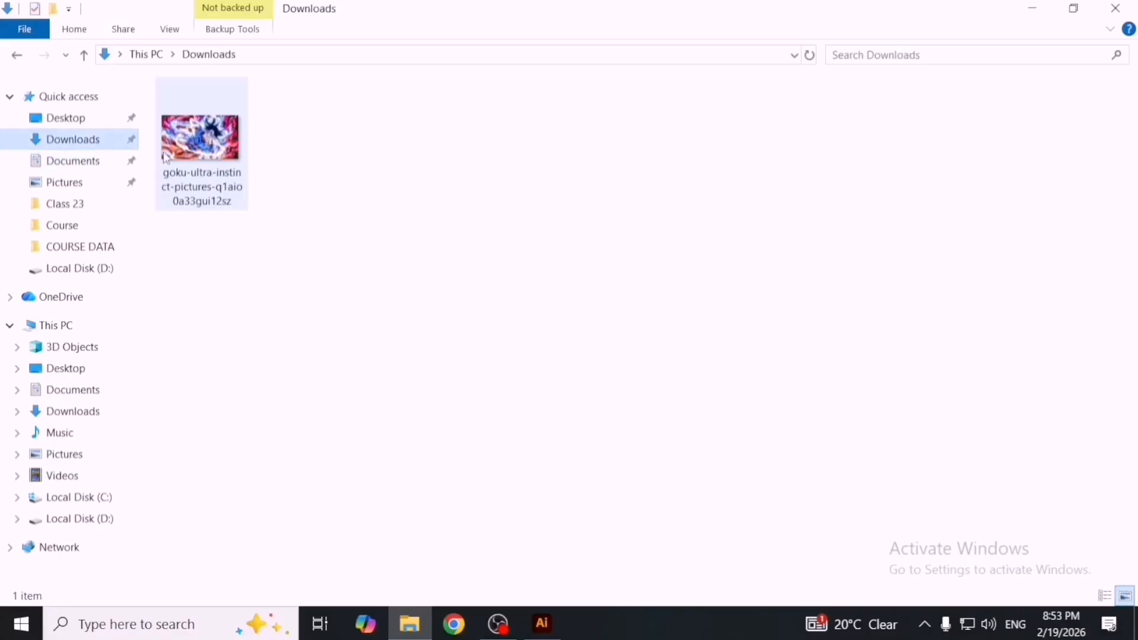
left_click_drag(166, 157, 521, 252)
scroll(881, 303, "left", 5)
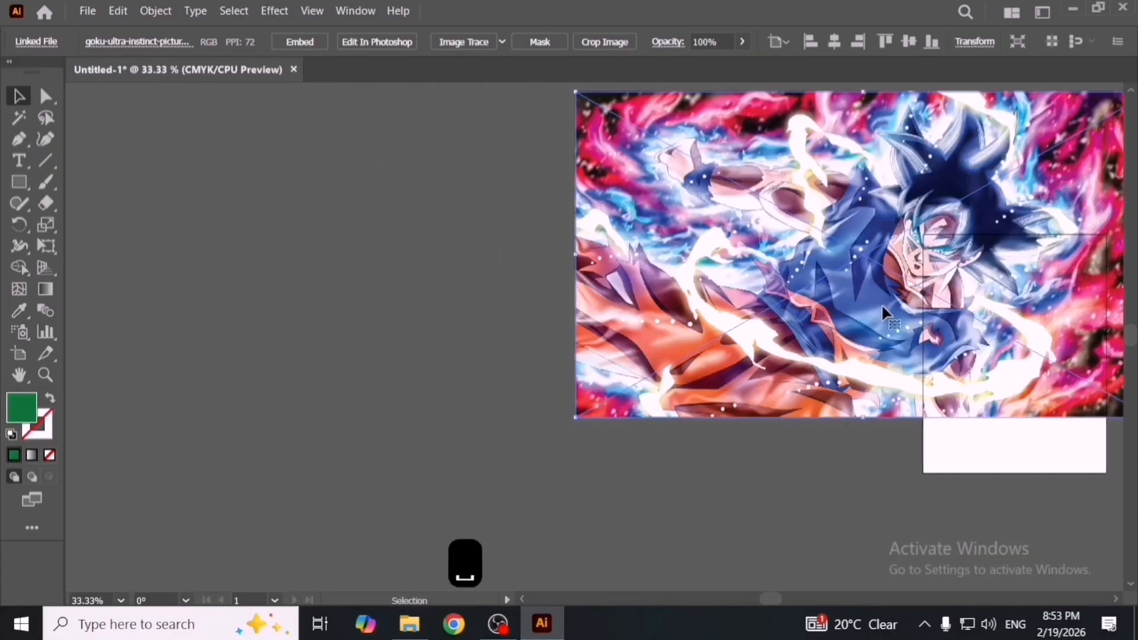
Step: Move the linked picture clear of the artboard and embed it in the document
left_click_drag(881, 304, 550, 392)
left_click(307, 42)
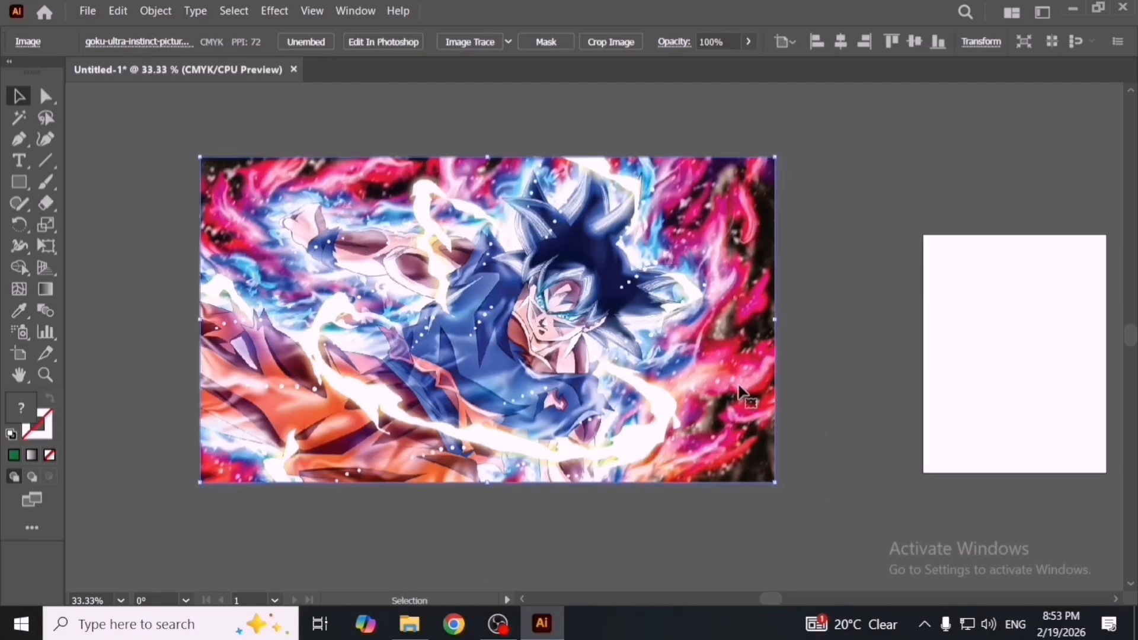
left_click_drag(629, 362, 567, 376)
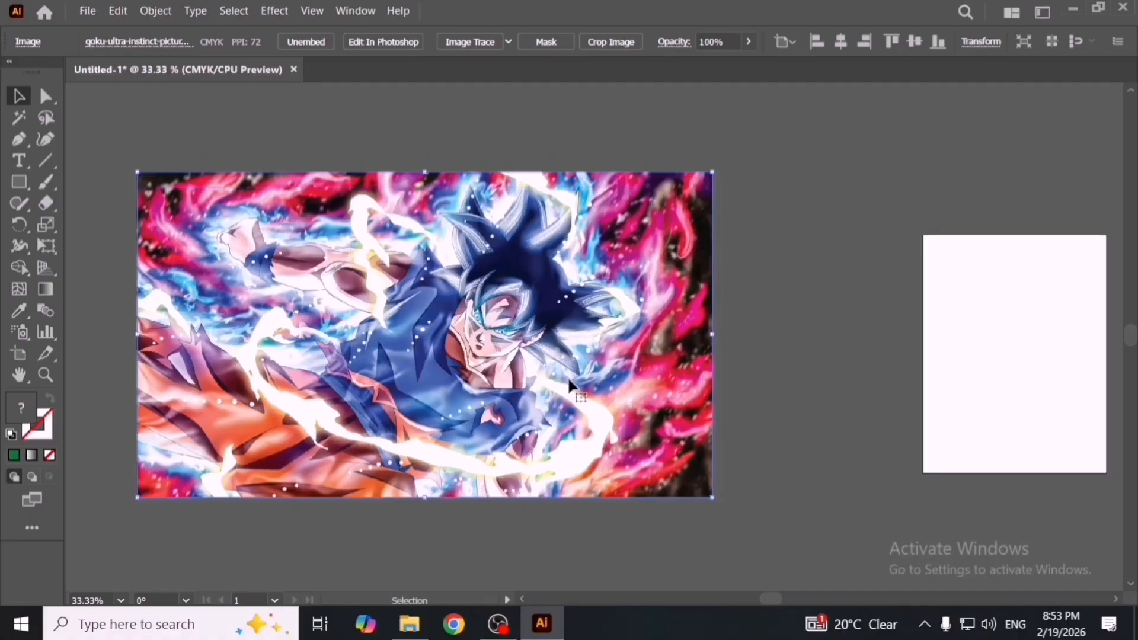
Step: Show the Links panel and place it beside the embedded picture
left_click(355, 11)
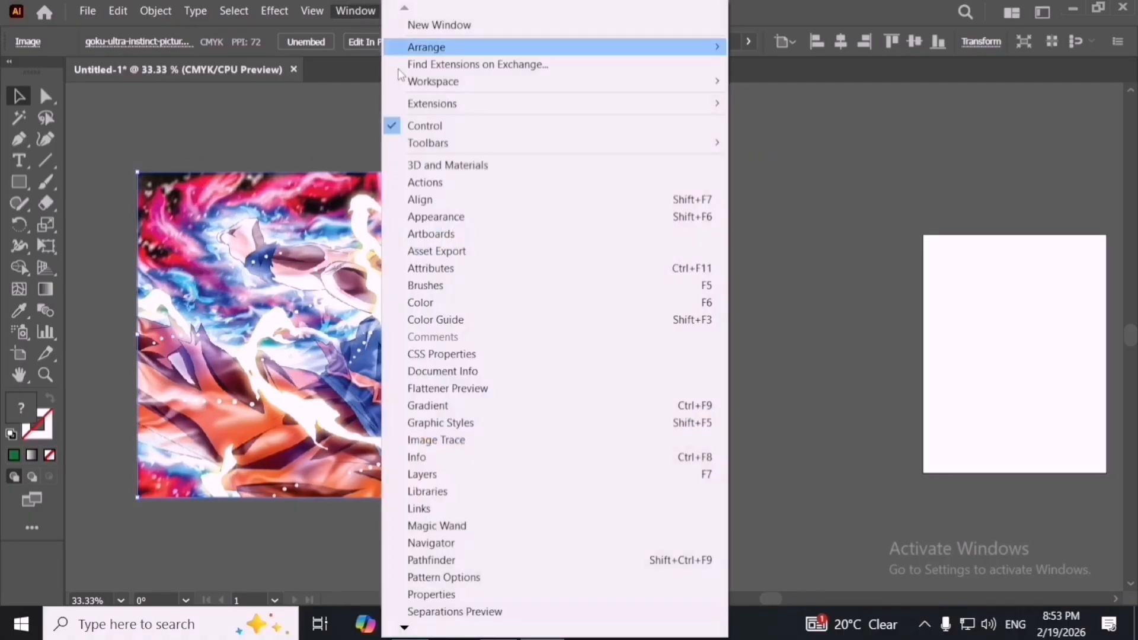
left_click(466, 511)
left_click_drag(865, 196, 854, 163)
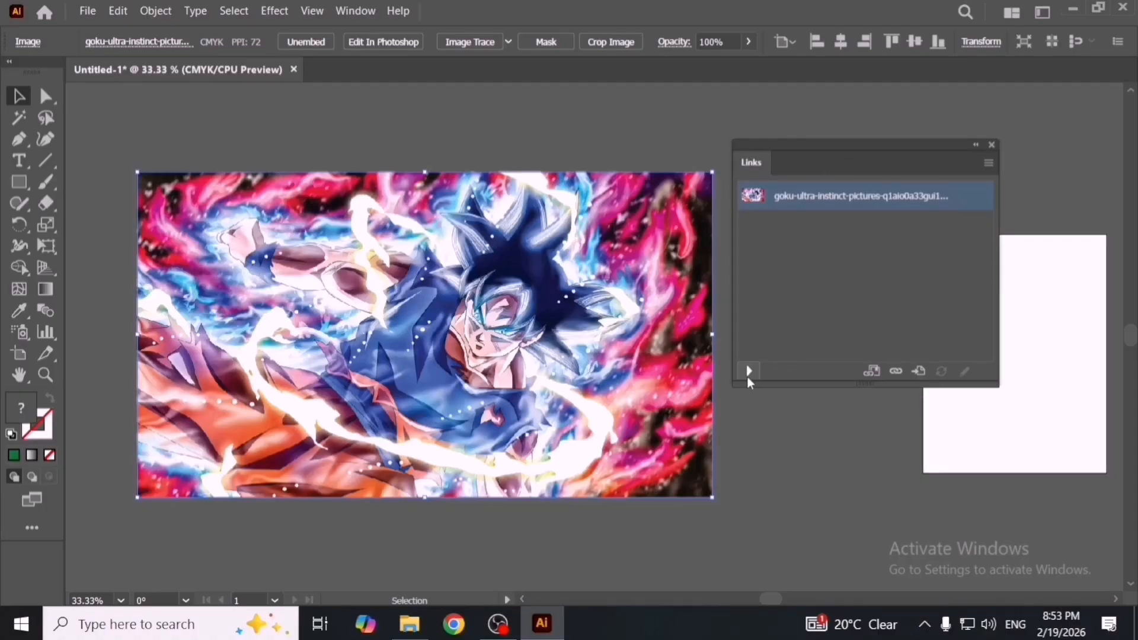
Step: Expand the picture's link information and check its source folder through the listed location
left_click(748, 373)
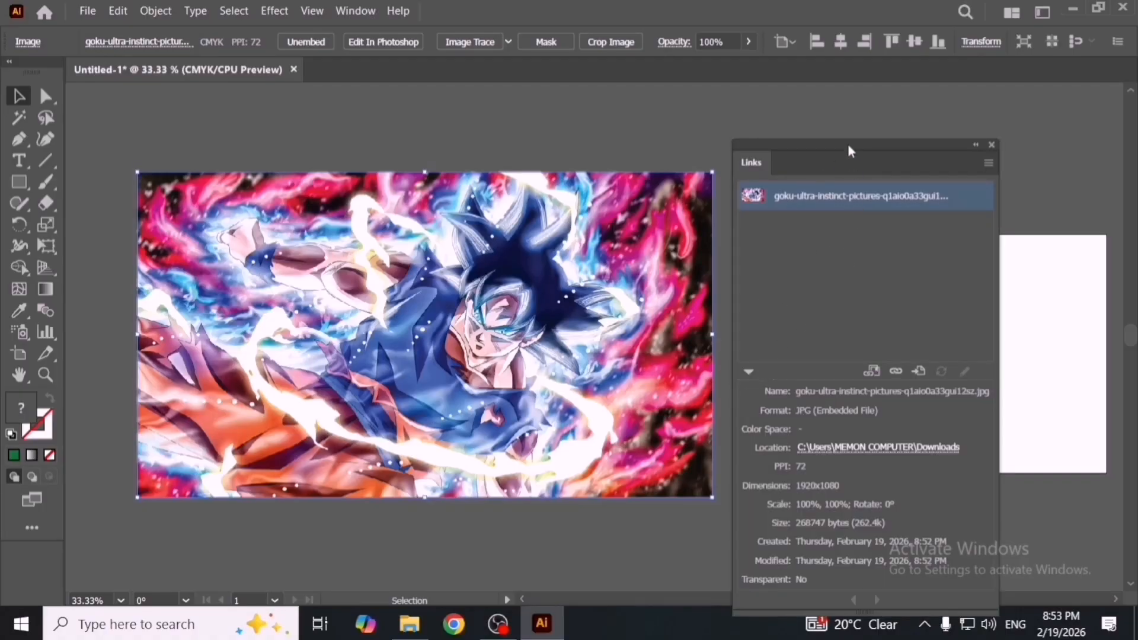
left_click_drag(849, 147, 847, 60)
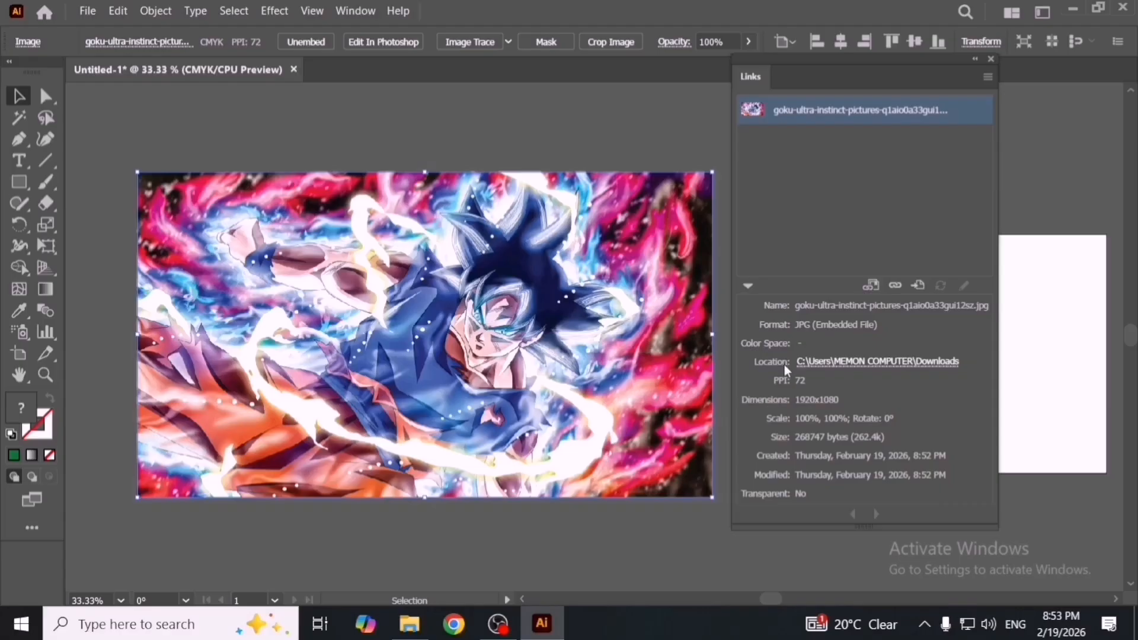
left_click(900, 369)
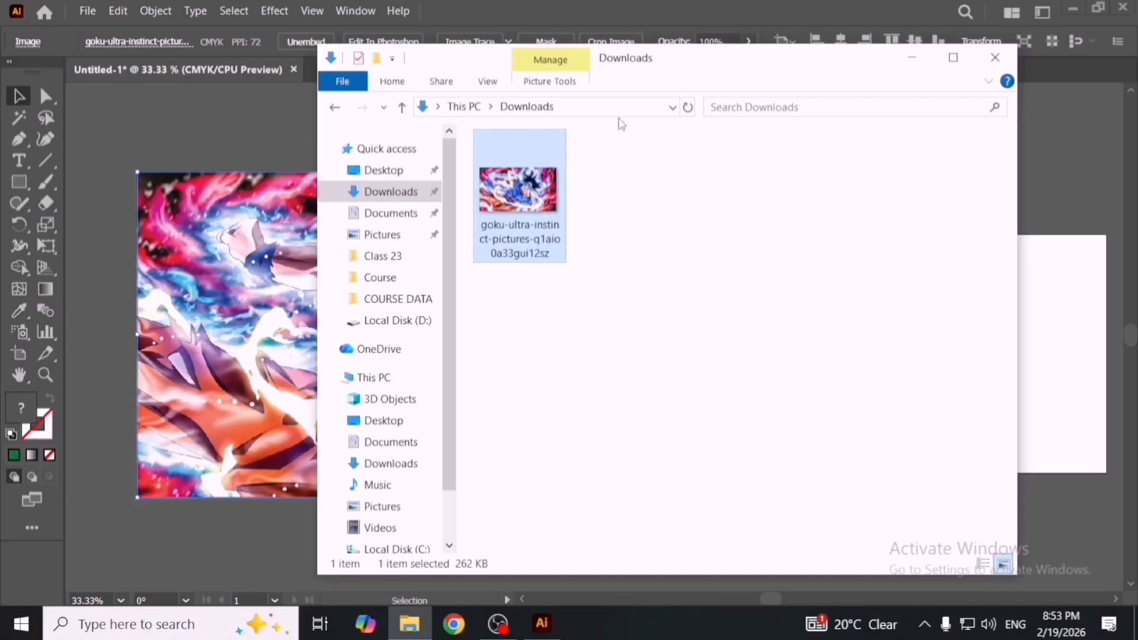
left_click(996, 58)
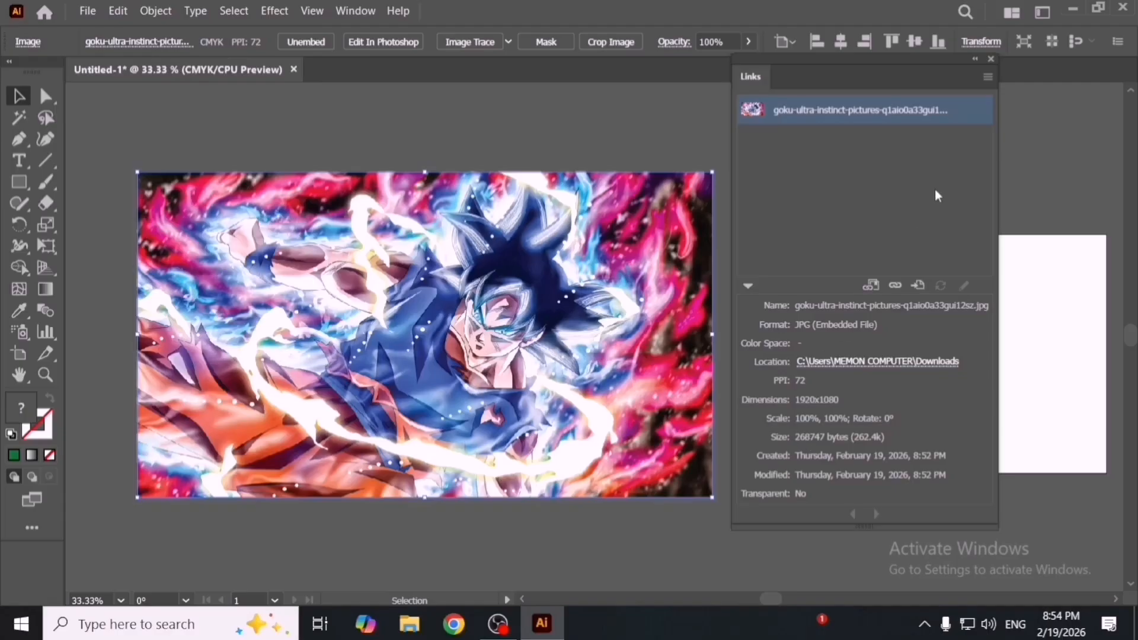
Step: Close the Links panel and delete the embedded picture
left_click(991, 60)
left_click_drag(584, 352, 670, 347)
key("Delete")
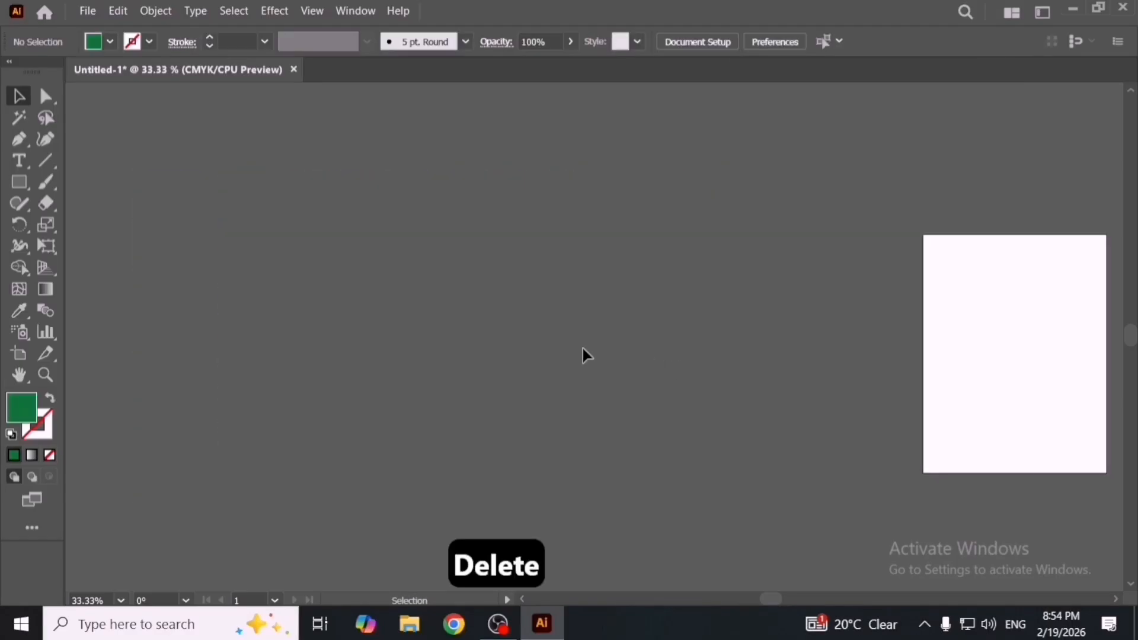
Step: Show the Magic Wand options both from the tool itself and from the list of panels, closing them each time
left_click(355, 12)
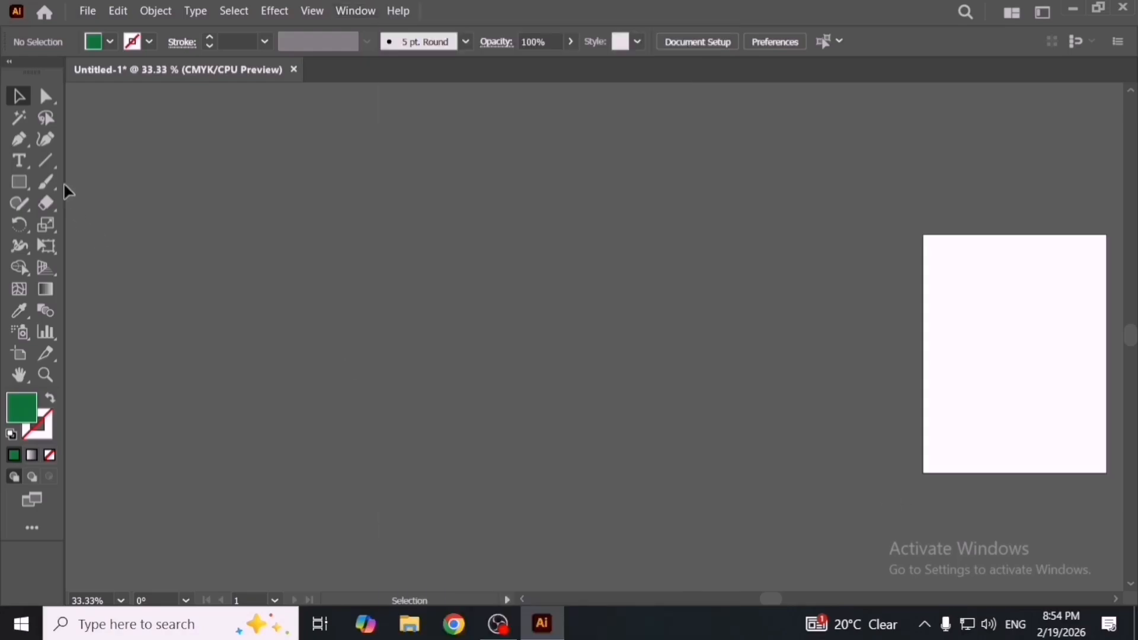
double_click(19, 118)
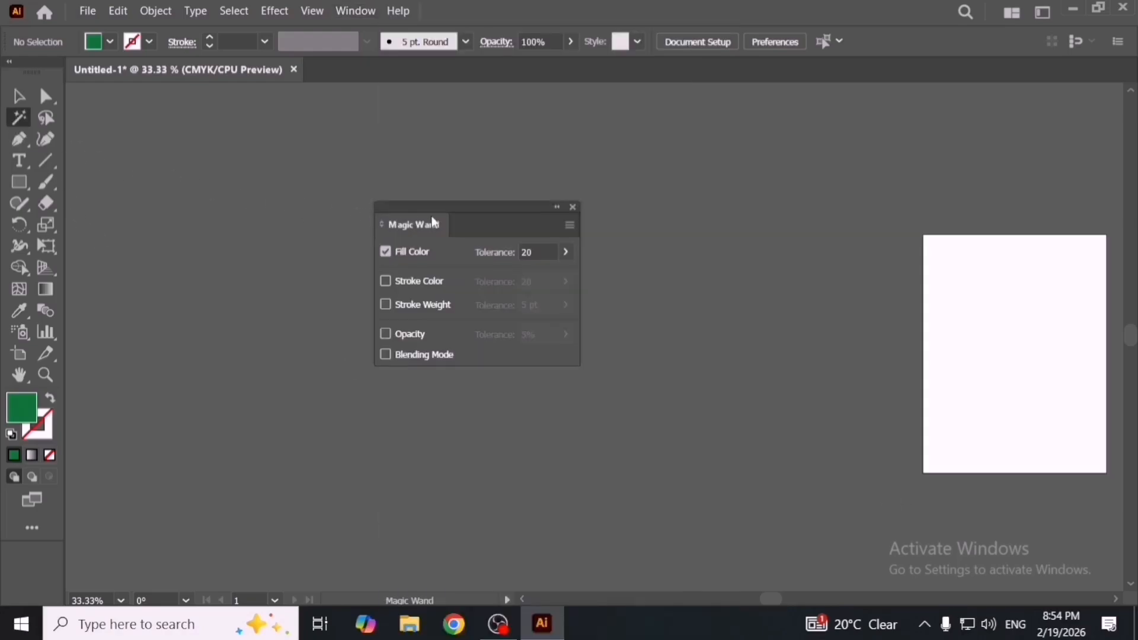
left_click_drag(434, 222, 702, 215)
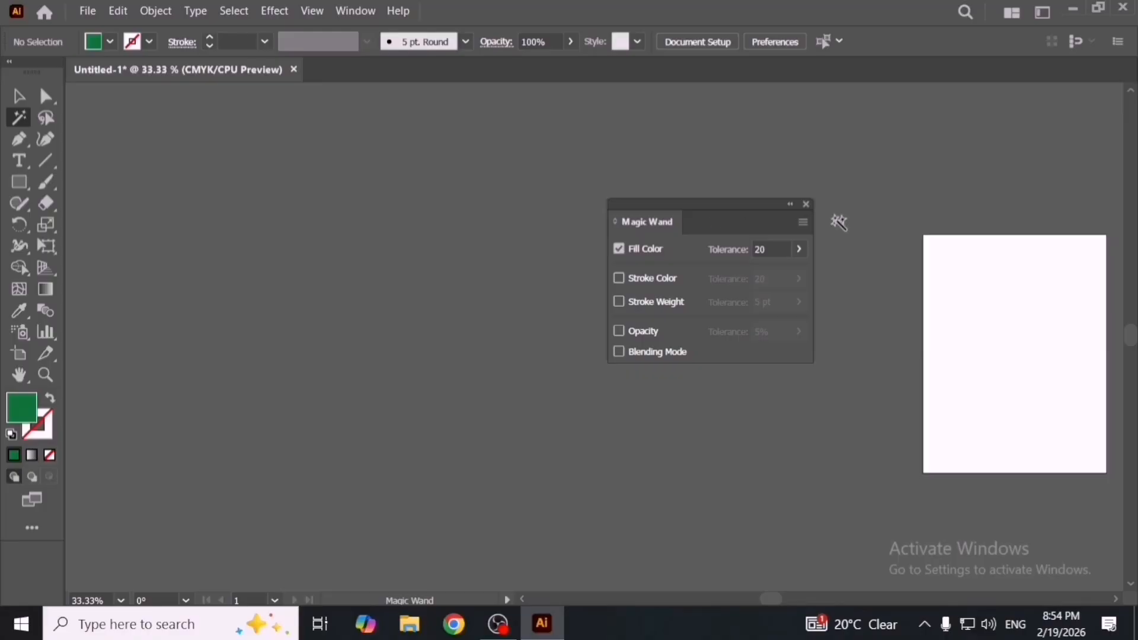
left_click(807, 204)
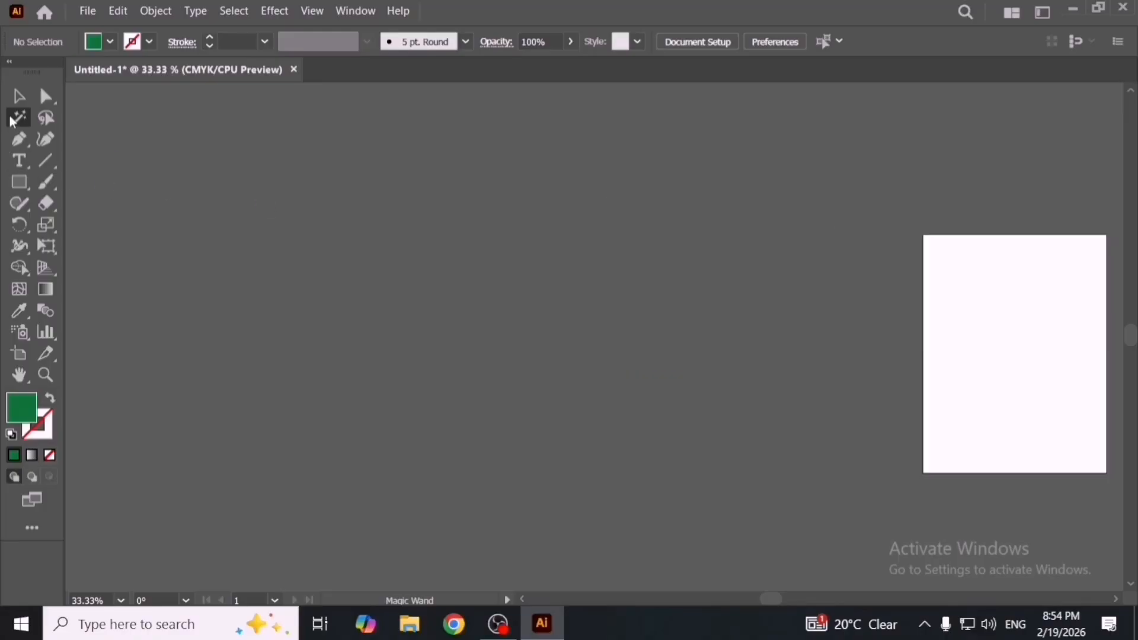
double_click(19, 119)
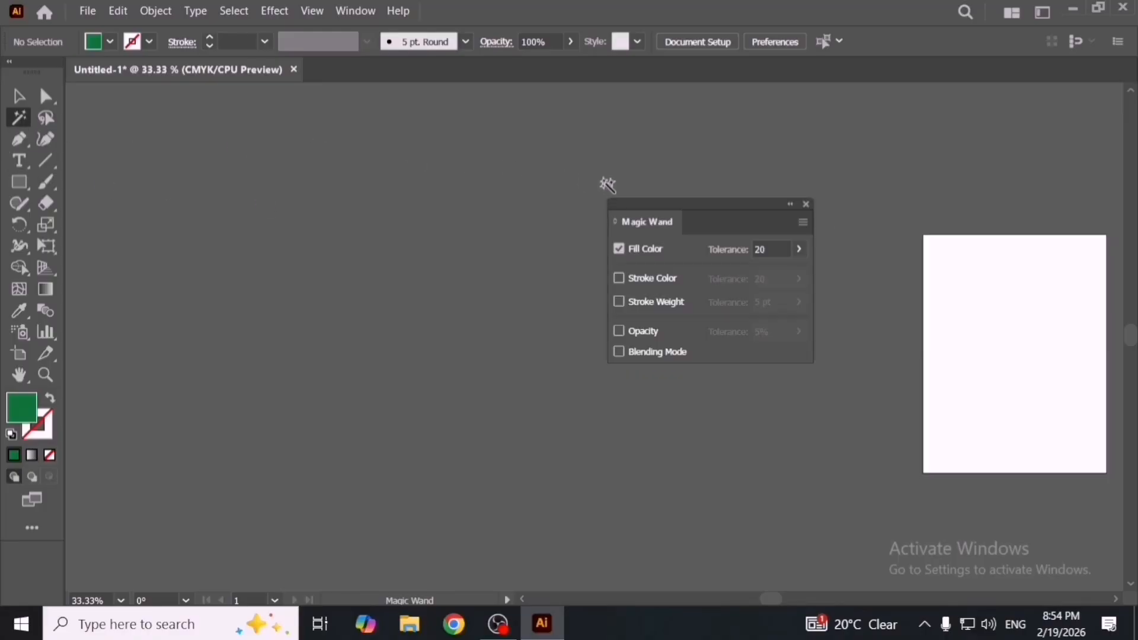
left_click(806, 204)
left_click(356, 12)
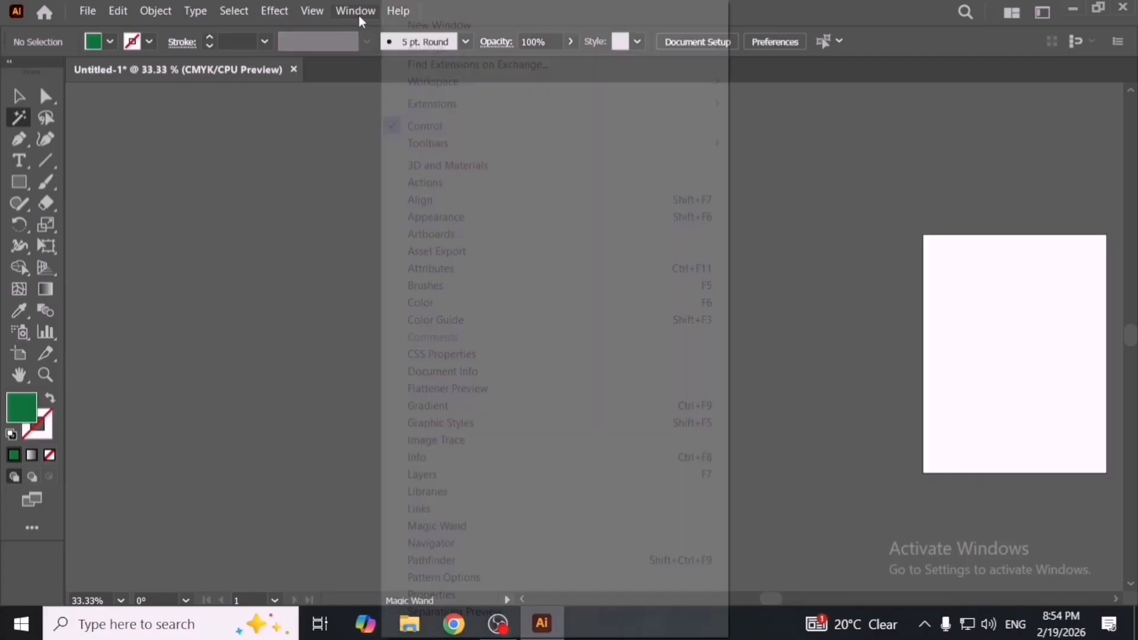
left_click(439, 526)
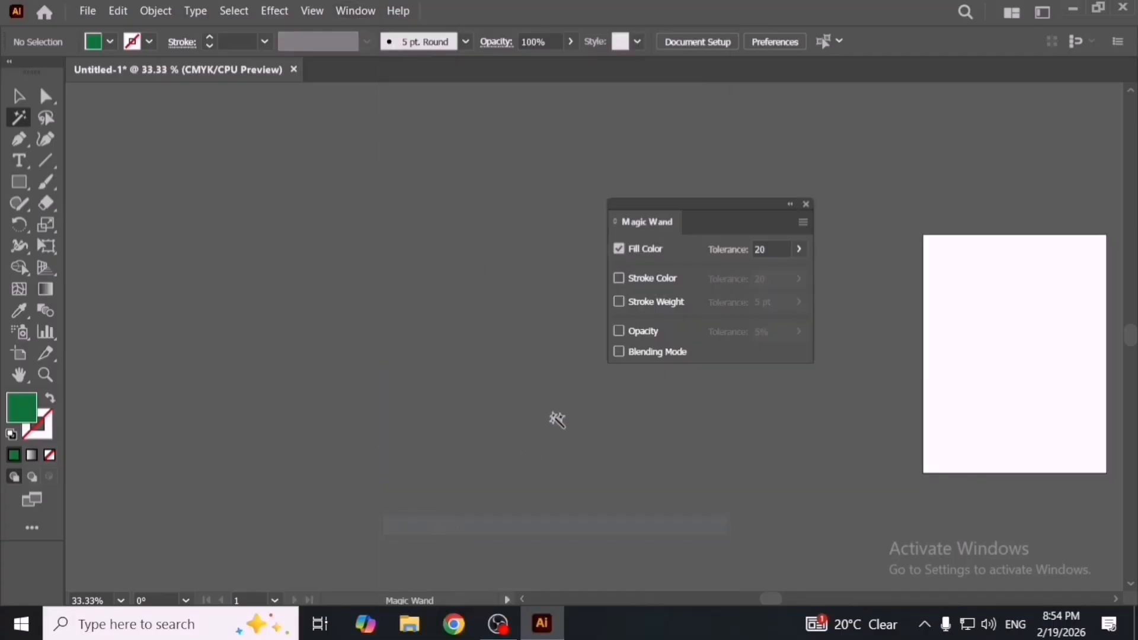
left_click(806, 205)
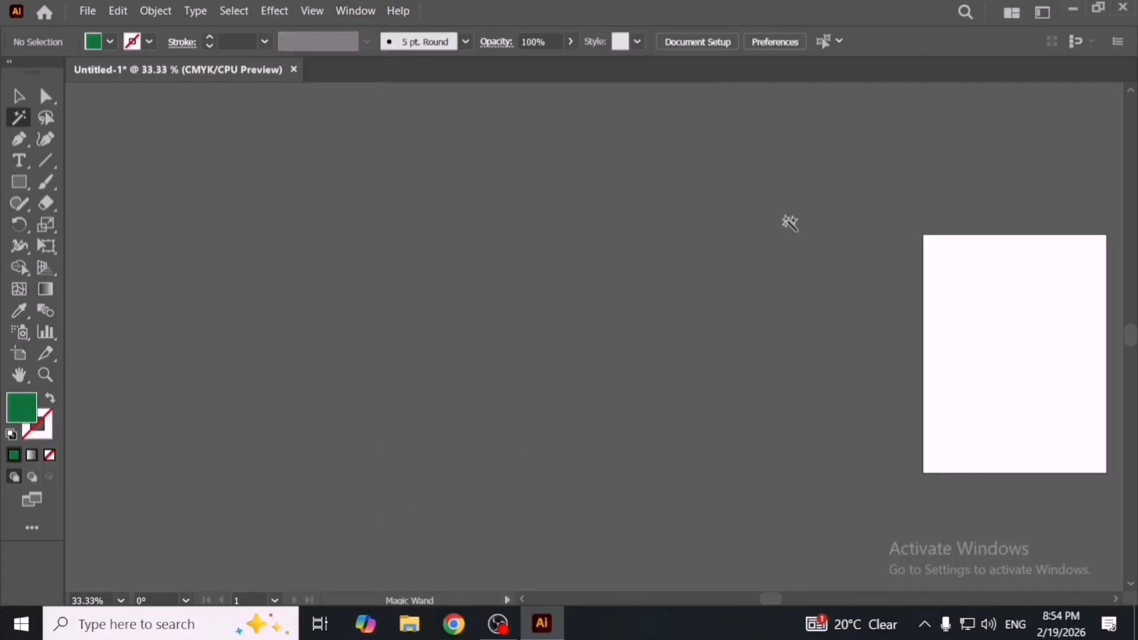
Step: Draw a green square on the empty canvas beside the artboard
left_click(23, 185)
key("space")
left_click_drag(482, 367, 463, 373)
mouse_move(447, 308)
left_mouse_down()
mouse_move(508, 376)
mouse_move(500, 386)
mouse_move(371, 386)
left_mouse_up()
key("v")
Step: Duplicate the green square sideways and repeat the copy to form an evenly spaced row of six
key("space")
left_click_drag(370, 402, 589, 387)
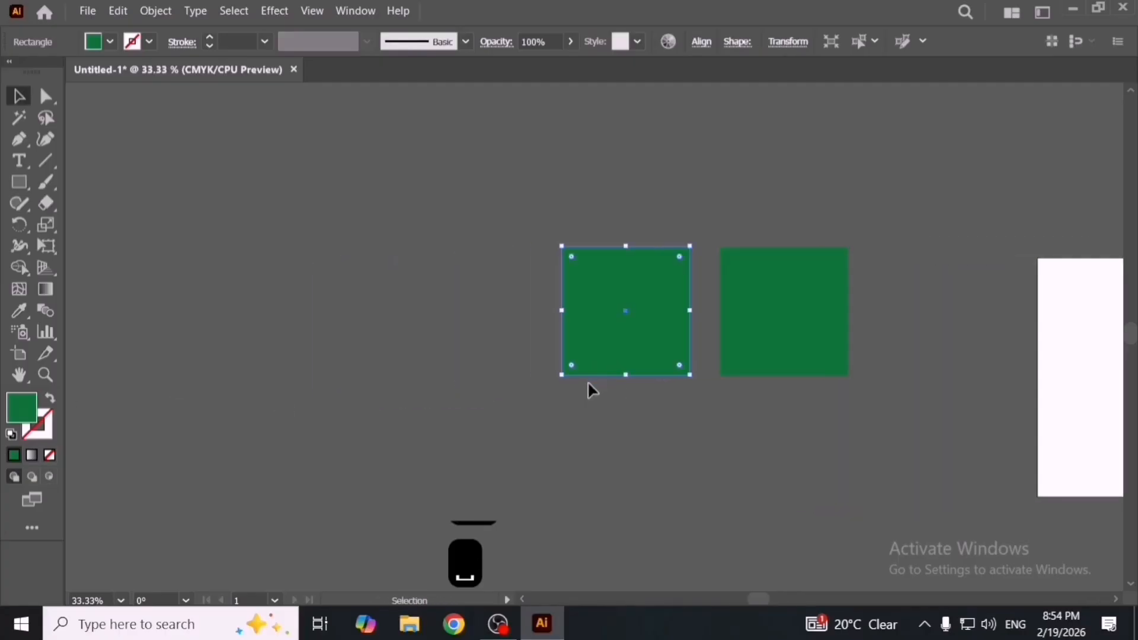
scroll(585, 387, "down", 2)
key("ctrl+d")
key("ctrl+d")
key("ctrl+d")
key("ctrl+d")
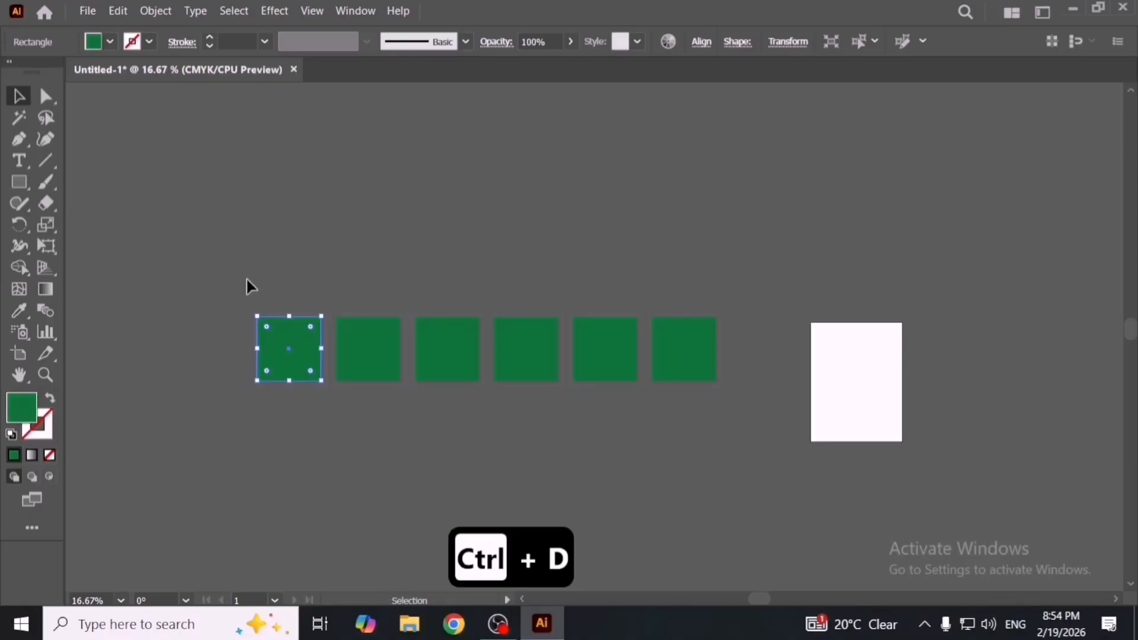
Step: Duplicate the row of six squares directly above the original and fill the new row with red
left_click_drag(249, 284, 656, 289)
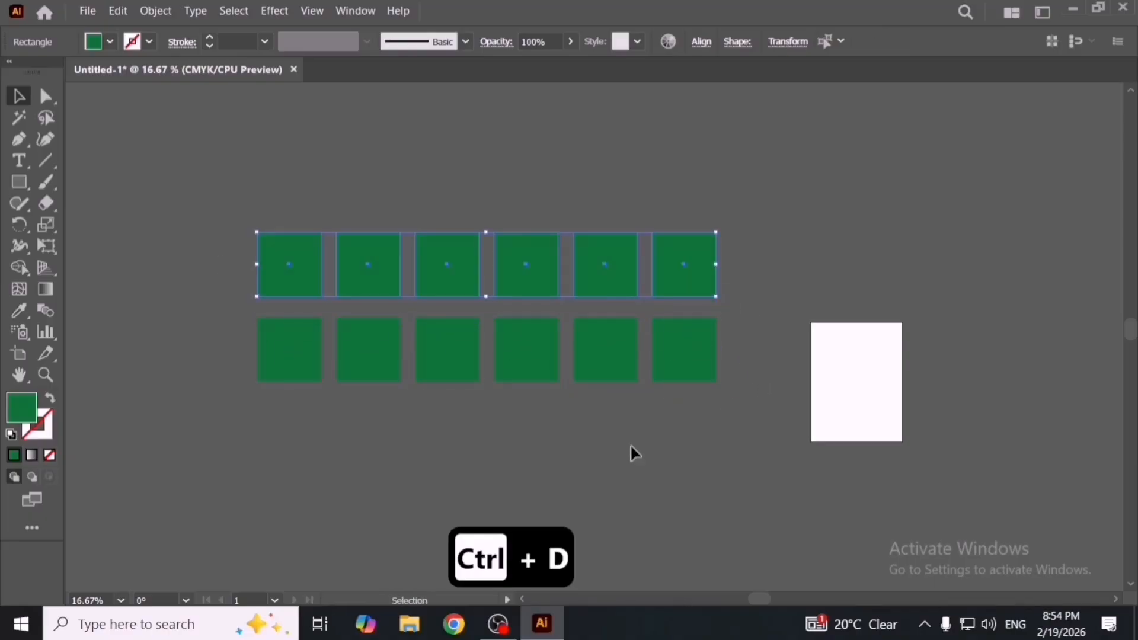
left_click(110, 42)
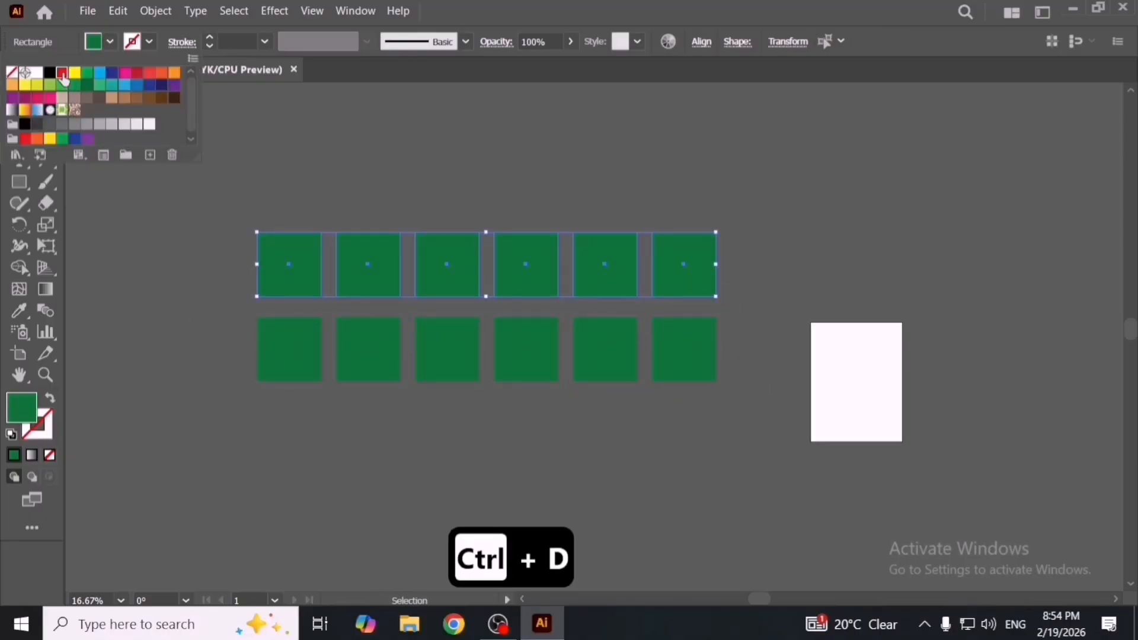
left_click(73, 84)
Step: Switch the document color mode to RGB
left_click(82, 13)
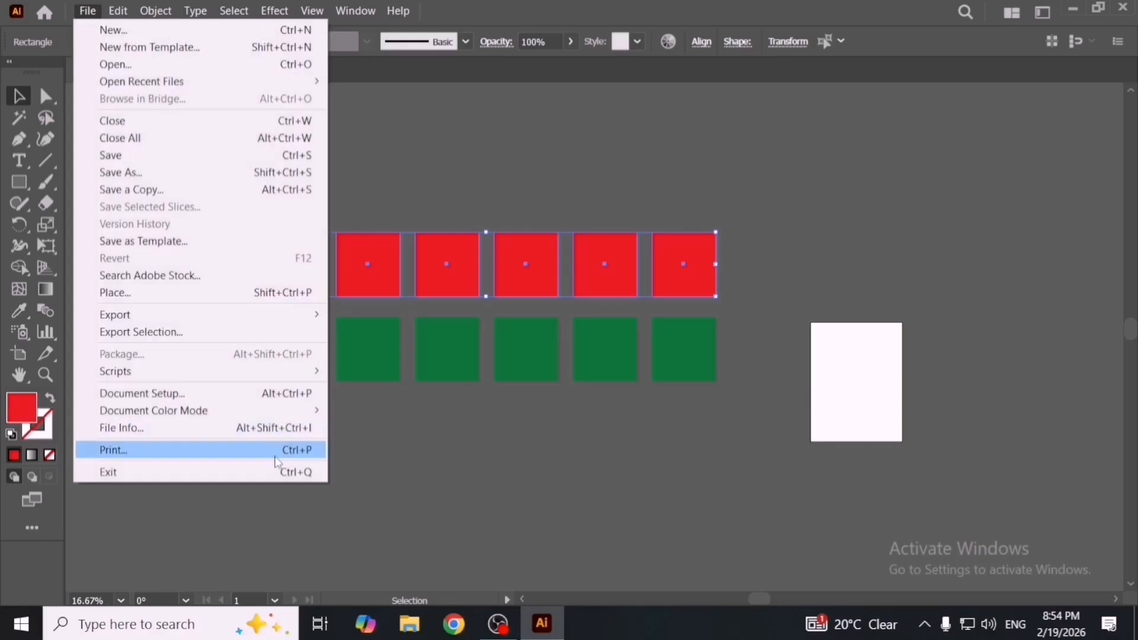
mouse_move(303, 411)
left_click(377, 427)
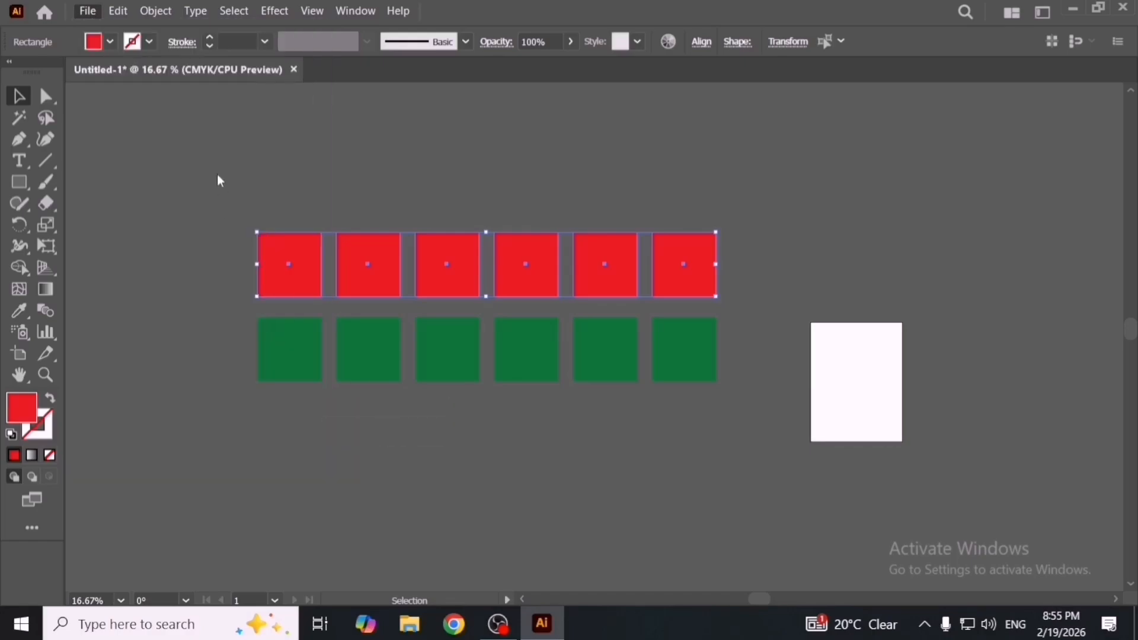
Step: Fill the upper row of squares with yellow and the lower row with light blue, and clear the selection
left_click(110, 42)
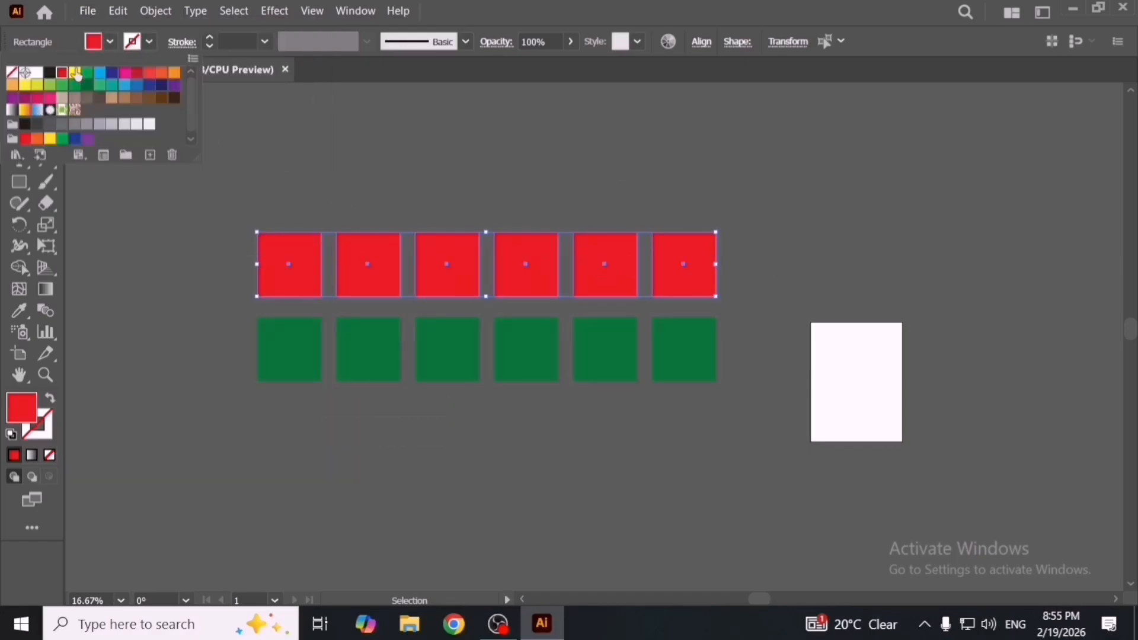
left_click(75, 74)
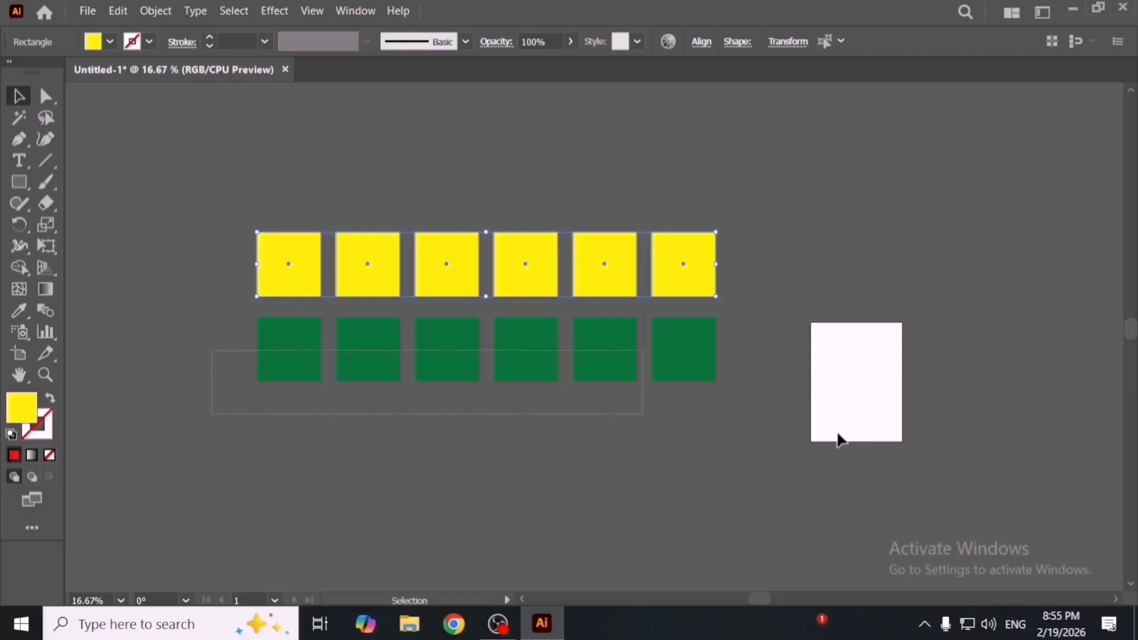
left_click_drag(212, 350, 838, 433)
left_click(111, 41)
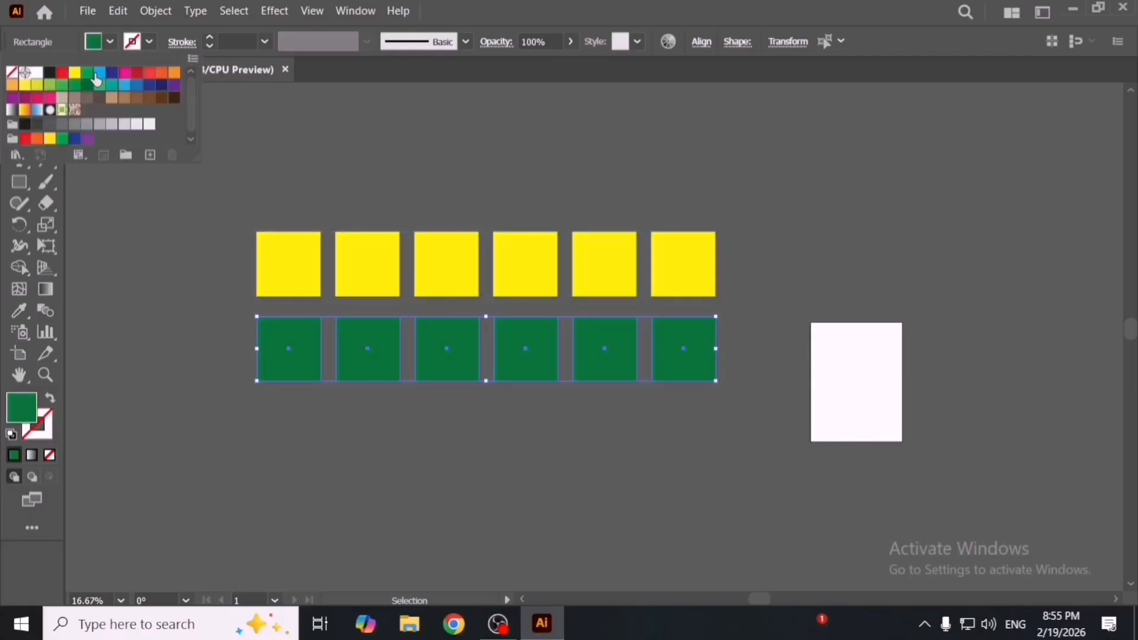
left_click(97, 75)
key("space")
left_click_drag(589, 383, 630, 402)
left_click(534, 341)
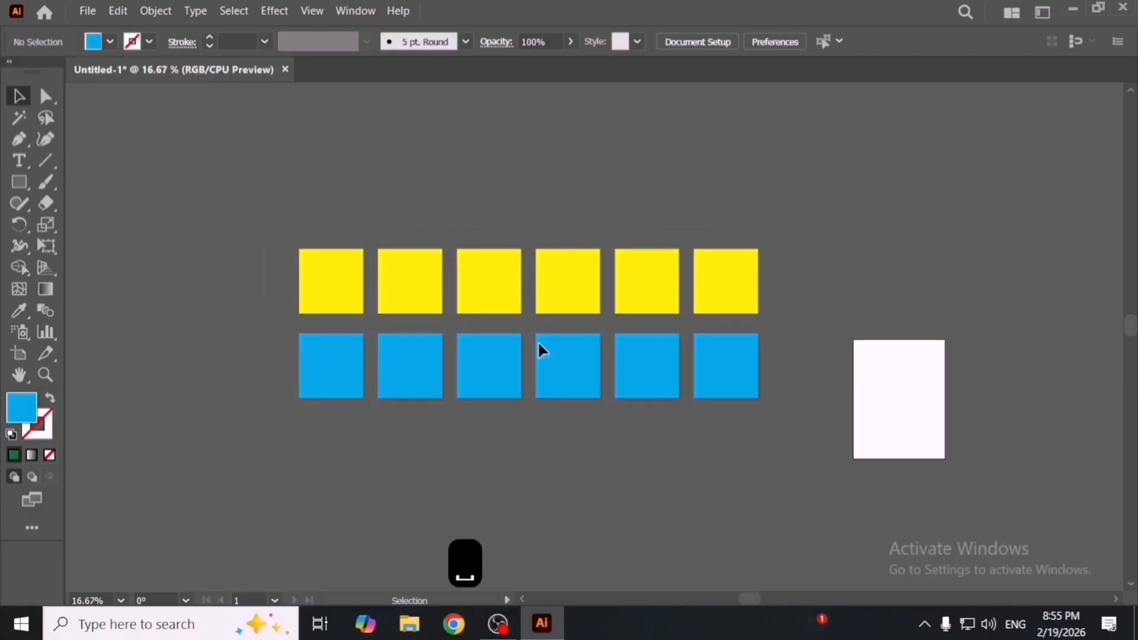
Step: Move the leftmost blue square above the grid and delete every other square except the leftmost yellow one
scroll(535, 328, "up", 1)
key("space")
left_click_drag(526, 327, 603, 375)
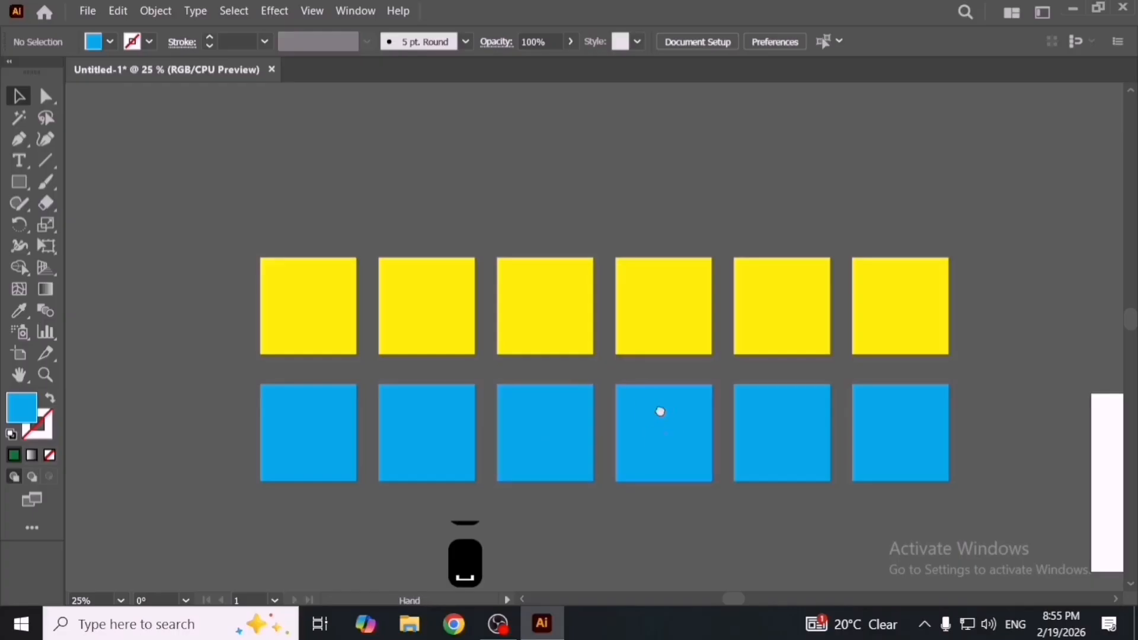
left_click_drag(660, 412, 617, 401)
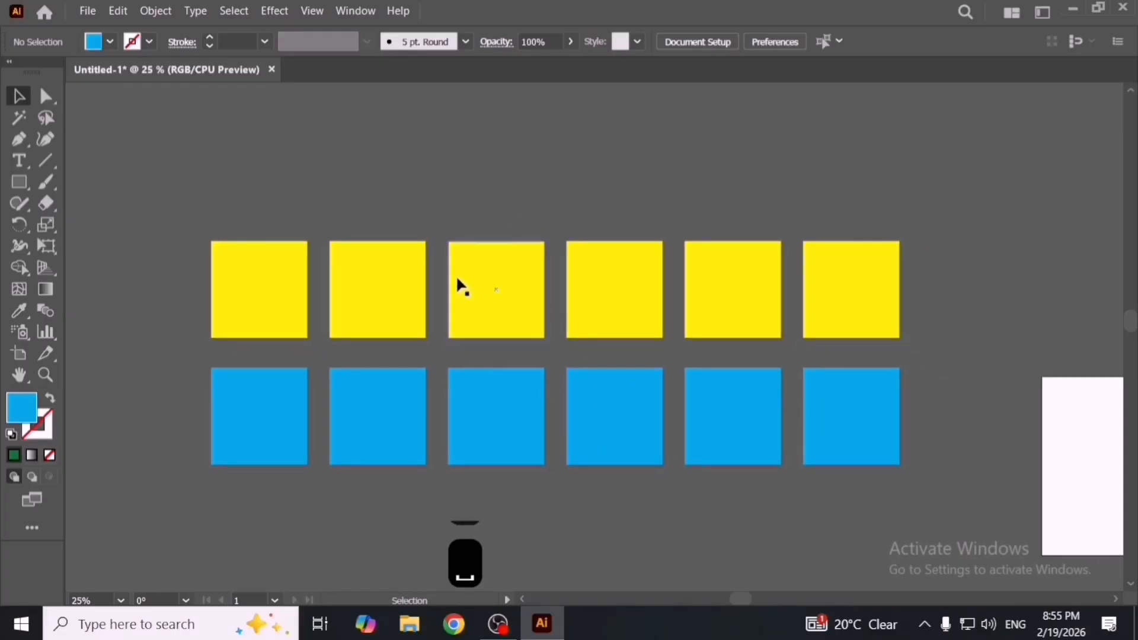
left_click_drag(287, 415, 395, 171)
left_click(352, 284)
key("Delete")
left_click_drag(368, 303, 833, 447)
key("Delete")
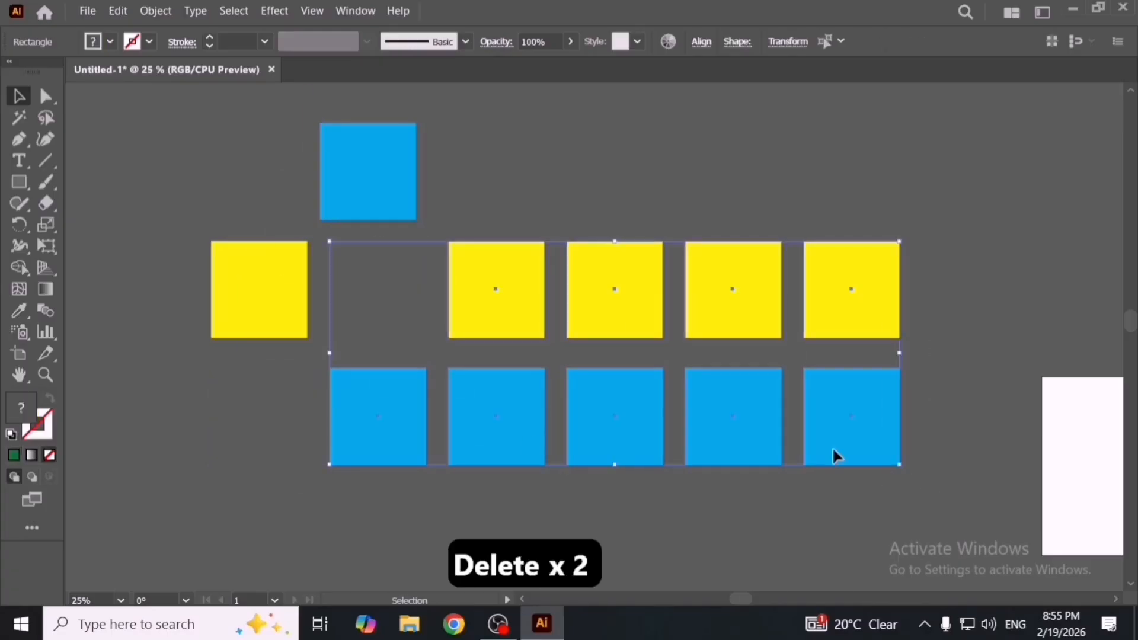
key("Delete")
Step: Place the remaining blue square level beside the yellow one and select both squares
left_click_drag(381, 169, 377, 285)
left_click_drag(250, 201, 365, 330)
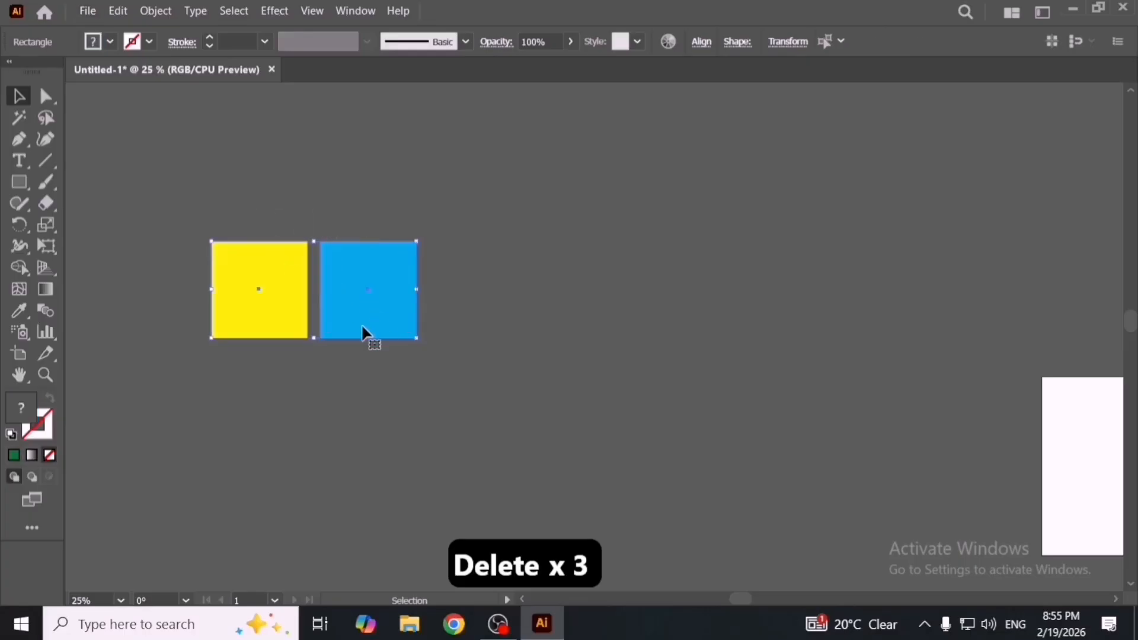
Step: Duplicate the yellow square to the other side of the blue one, level with both, and fill the copy with red
left_click(270, 341)
left_click_drag(272, 305, 481, 318)
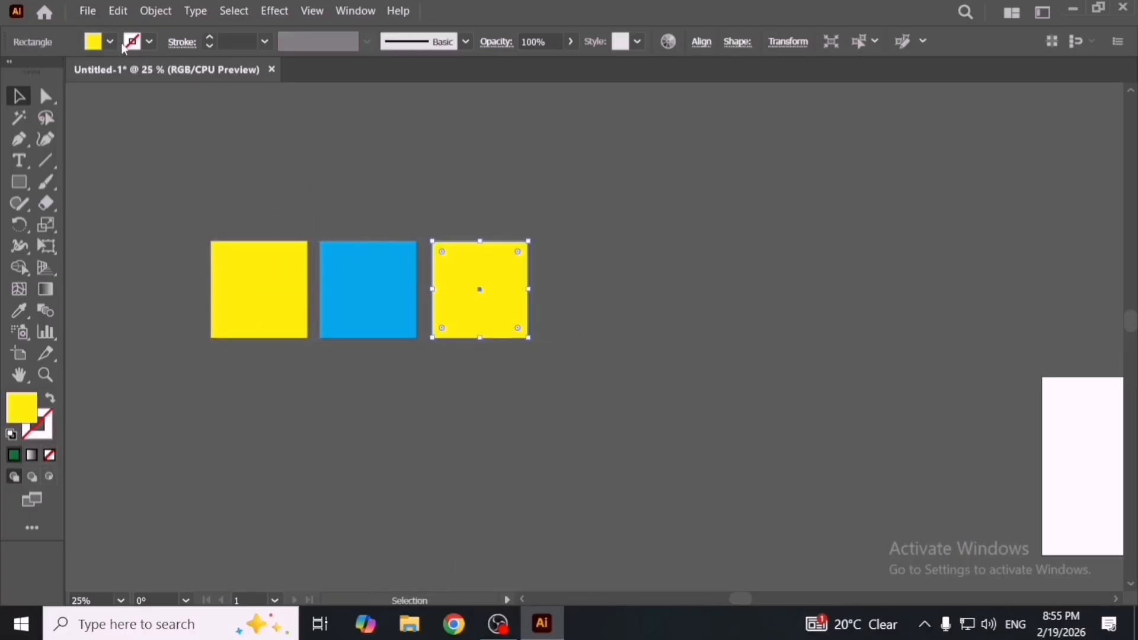
left_click(110, 43)
left_click(61, 72)
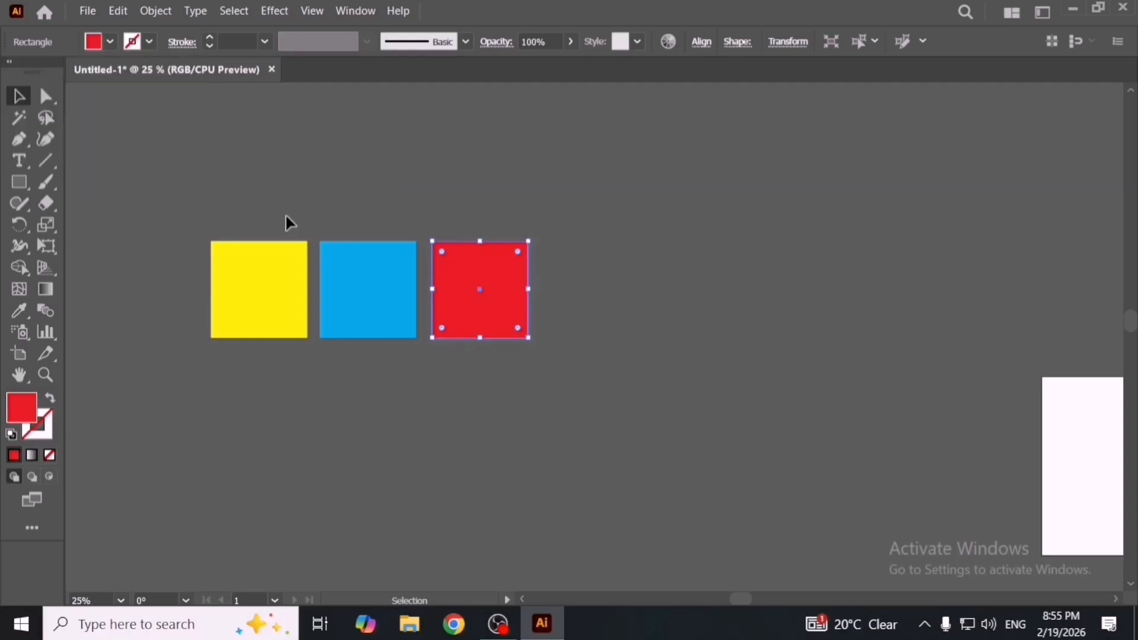
Step: Duplicate the yellow, blue and red squares alongside and repeat the duplication twice to form one row of twelve squares
key("ctrl+a")
scroll(619, 495, "down", 3)
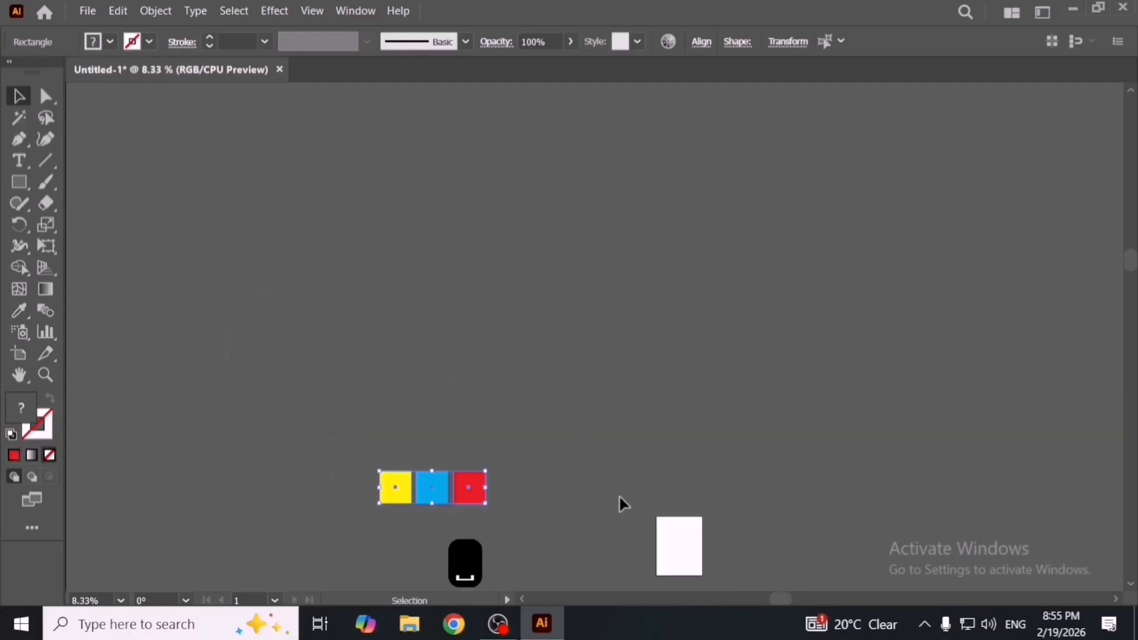
left_click_drag(470, 489, 890, 300)
scroll(458, 260, "up", 4)
scroll(538, 349, "down", 2)
left_click_drag(699, 436, 587, 341)
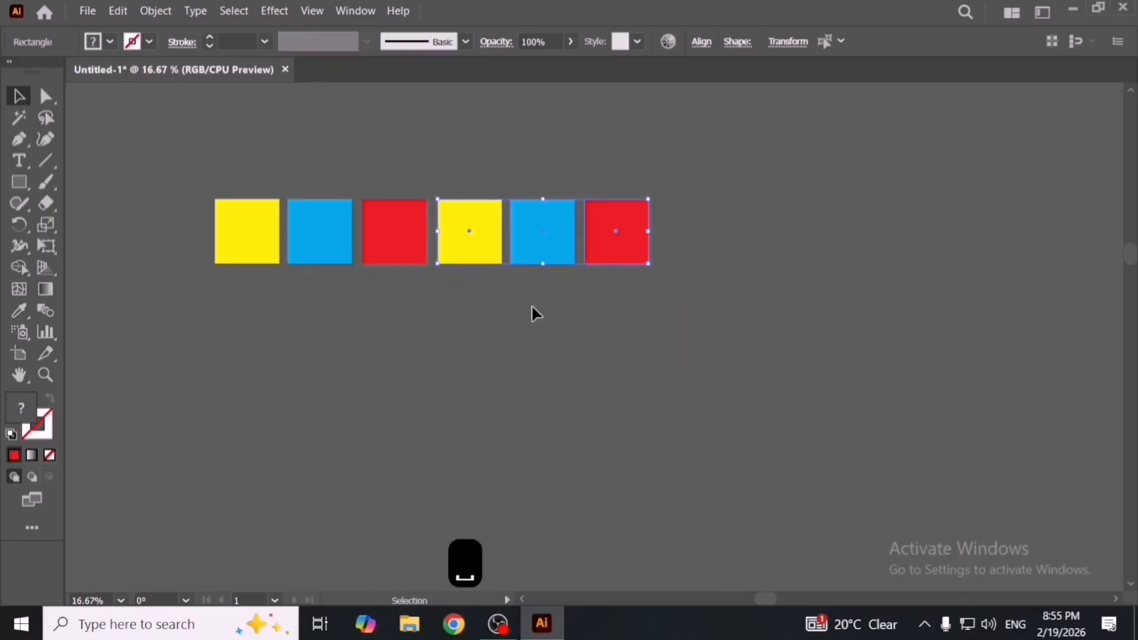
key("ctrl+d")
key("ctrl+d")
scroll(527, 324, "down", 2)
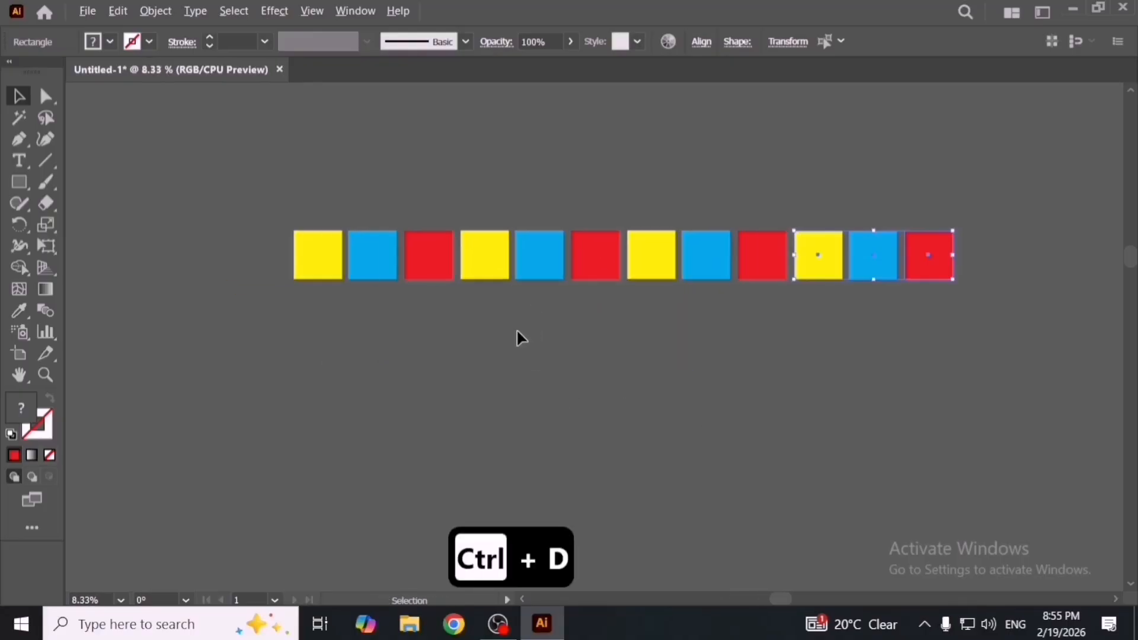
Step: Duplicate the whole row of squares directly below, shifted about two squares to the left
left_click_drag(517, 286, 877, 355)
scroll(597, 279, "up", 2)
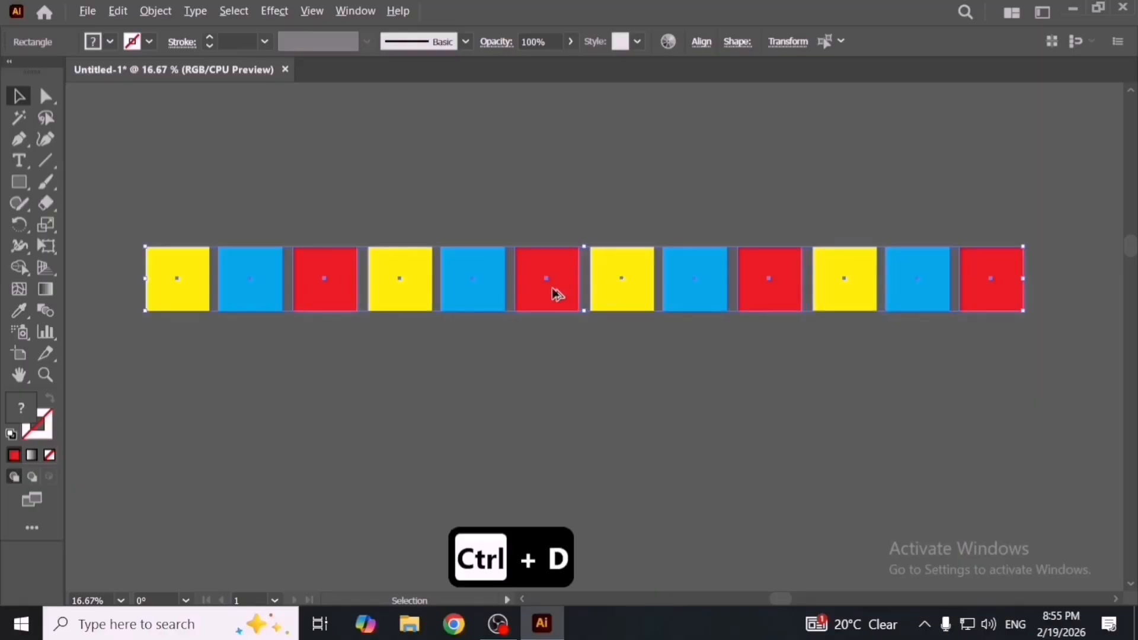
left_click_drag(552, 289, 499, 358)
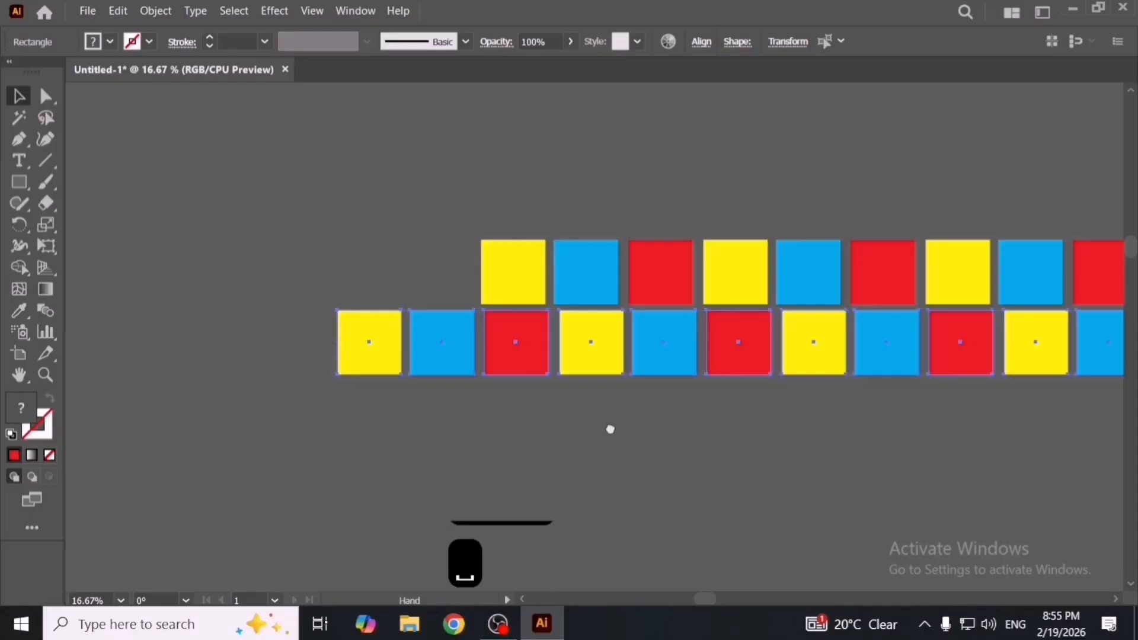
left_click_drag(610, 429, 476, 419)
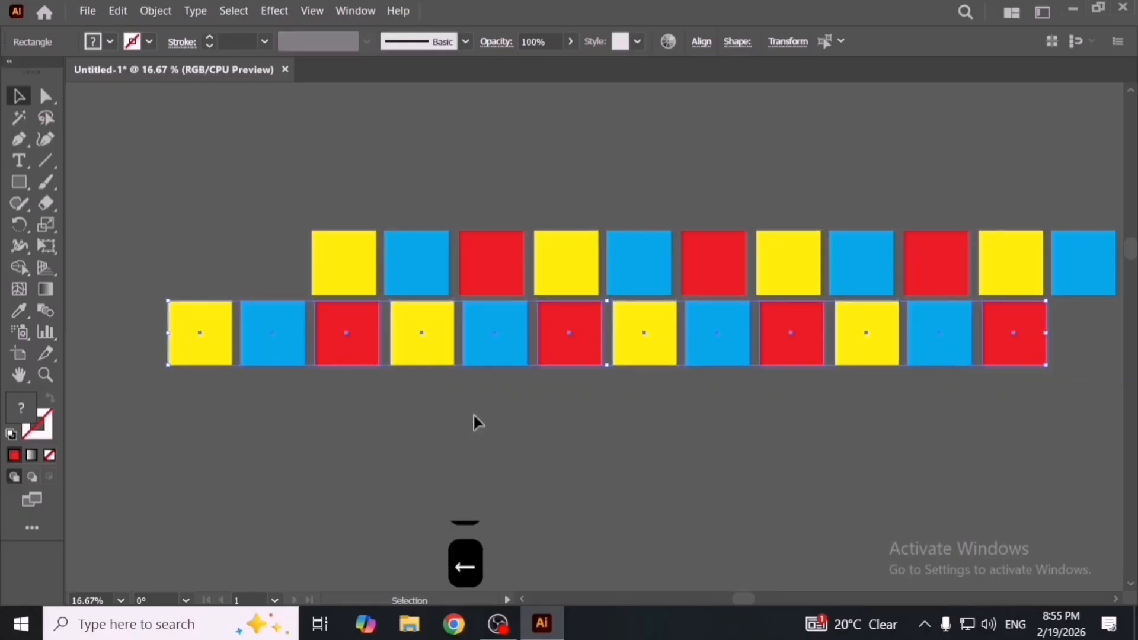
Step: Nudge the lower row slightly left and down to line its squares up under the upper row, and clear the selection
key("Left")
key("Left")
key("Left")
key("Left")
key("Left")
key("Left")
key("Left")
key("Left")
key("Left")
key("Left")
key("Left")
key("Left")
key("Left")
key("Left")
key("Left")
key("Left")
key("Left")
key("Left")
key("Left")
key("Left")
key("Left")
key("Left")
key("Left")
key("Left")
key("Left")
key("Left")
key("Left")
key("Left")
key("Left")
key("Left")
key("Left")
key("Left")
key("Left")
key("Left")
key("Left")
key("Left")
key("Left")
key("Left")
key("Down")
key("Down")
key("Down")
key("Down")
key("Down")
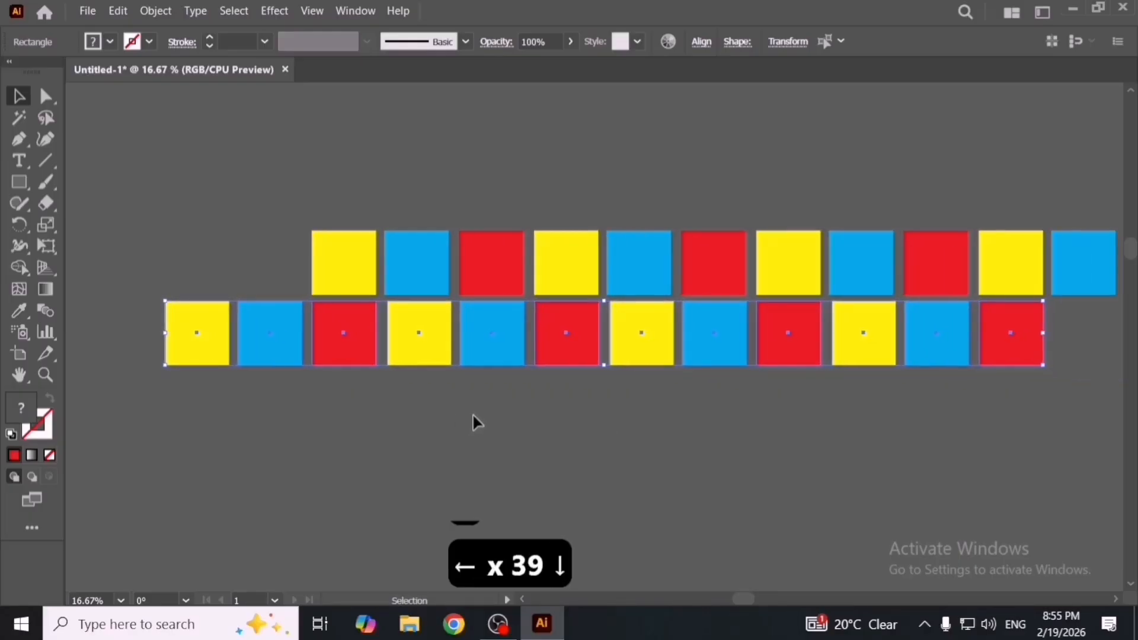
left_click(472, 415)
Step: Move the protruding yellow and blue squares at the lower row's left end to its right end
scroll(430, 418, "down", 1)
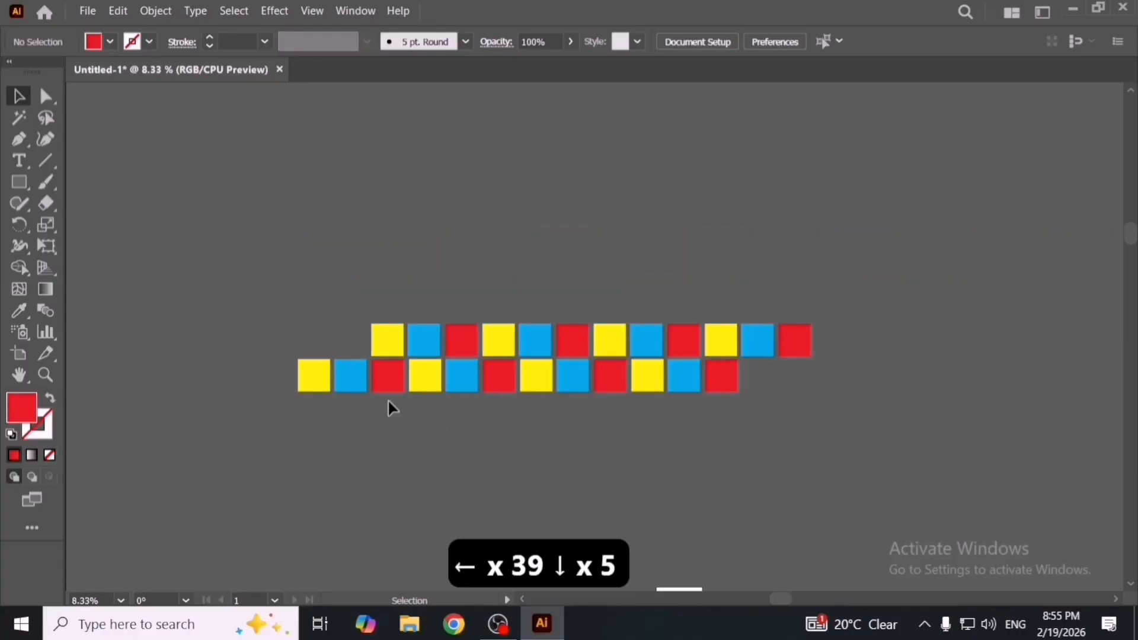
left_click_drag(364, 386, 702, 390)
key("ctrl+z")
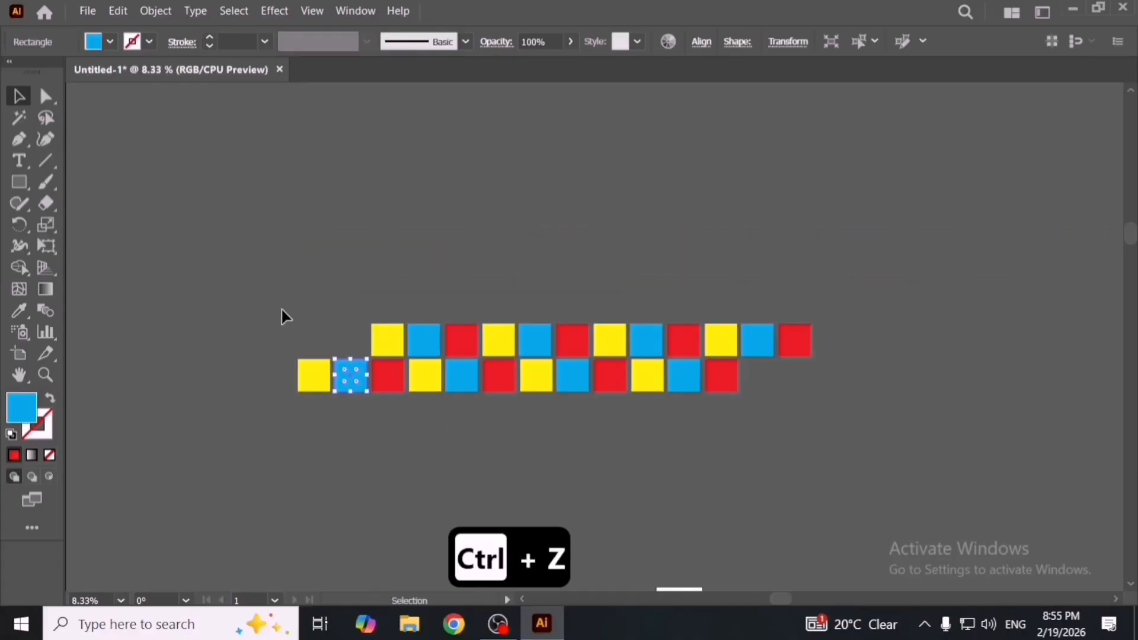
left_click_drag(358, 408, 787, 377)
left_click(783, 478)
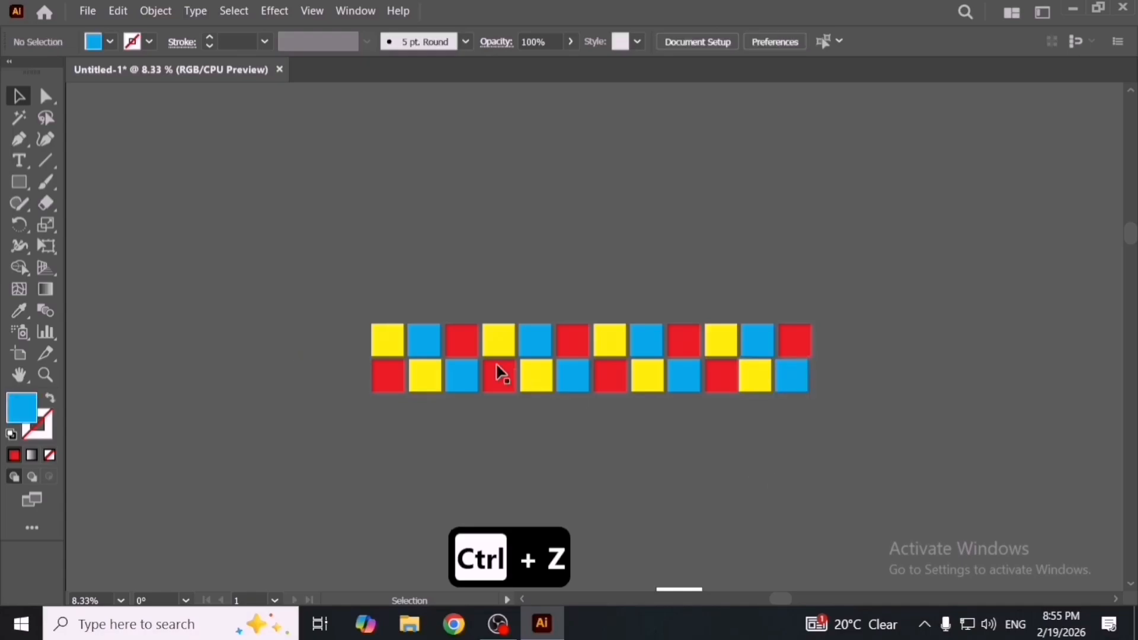
Step: Duplicate both rows of squares below and repeat the duplication once to build a six-row grid
scroll(500, 373, "up", 1)
left_click_drag(305, 272, 947, 278)
key("ctrl+d")
left_click(1002, 440)
key("space")
left_click_drag(909, 341, 865, 422)
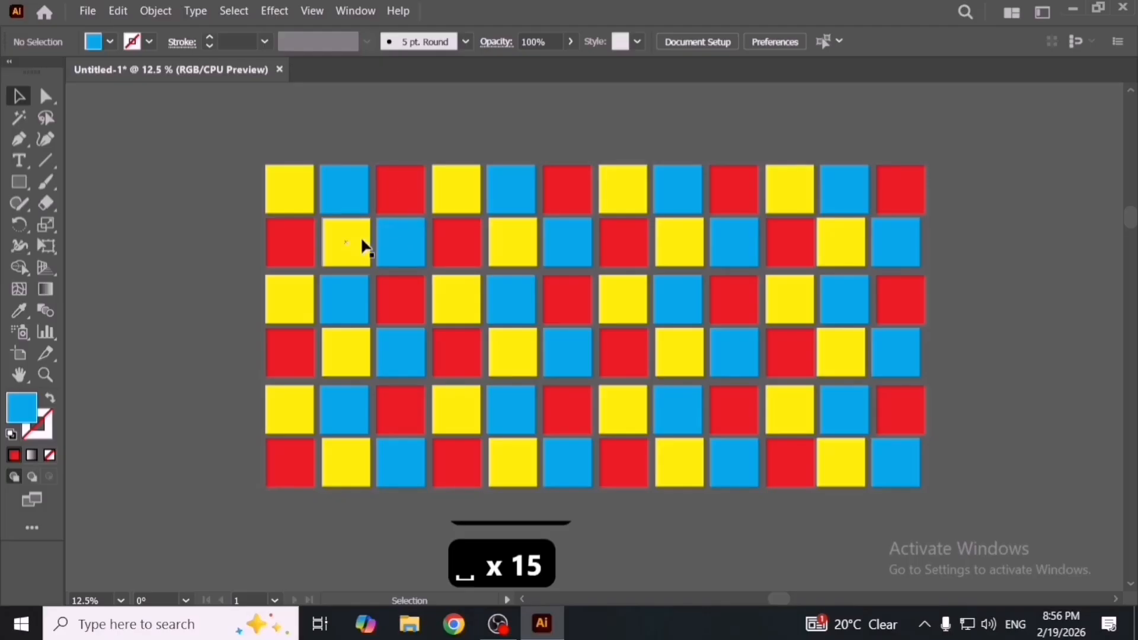
Step: Select all yellow squares with the Magic Wand, try moving them to the right, and undo the move
left_click(23, 123)
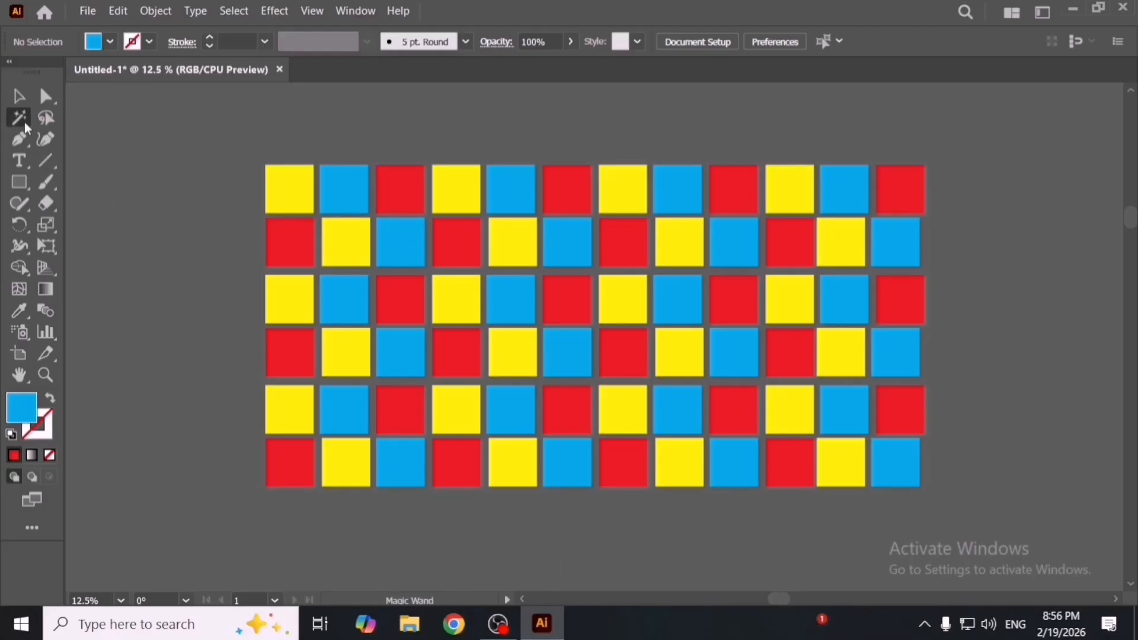
left_click(289, 188)
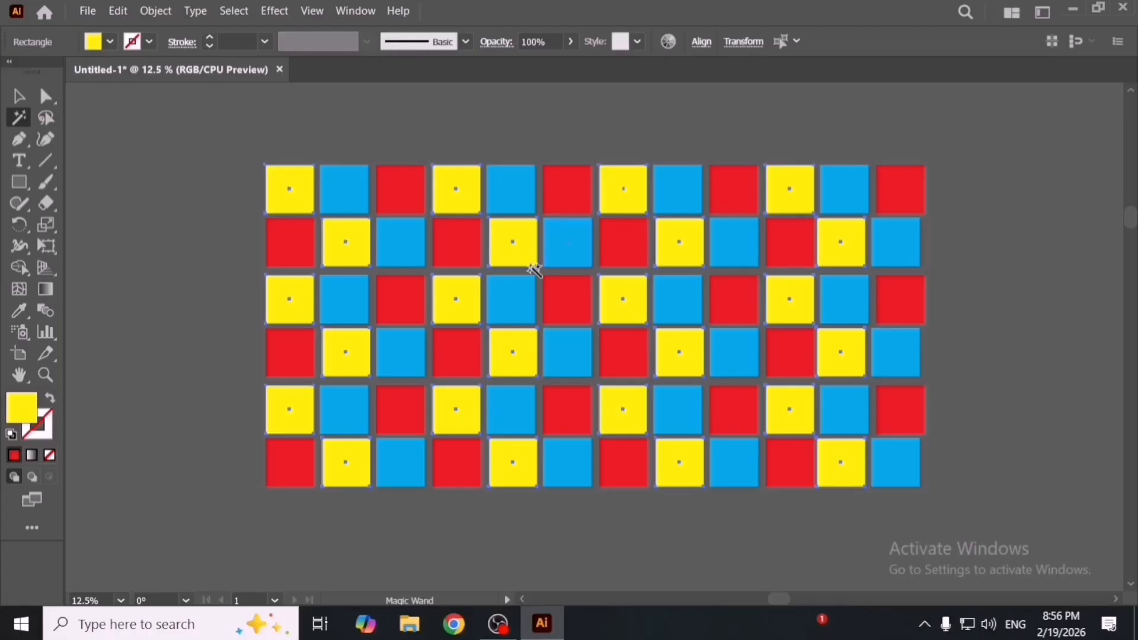
left_click(19, 95)
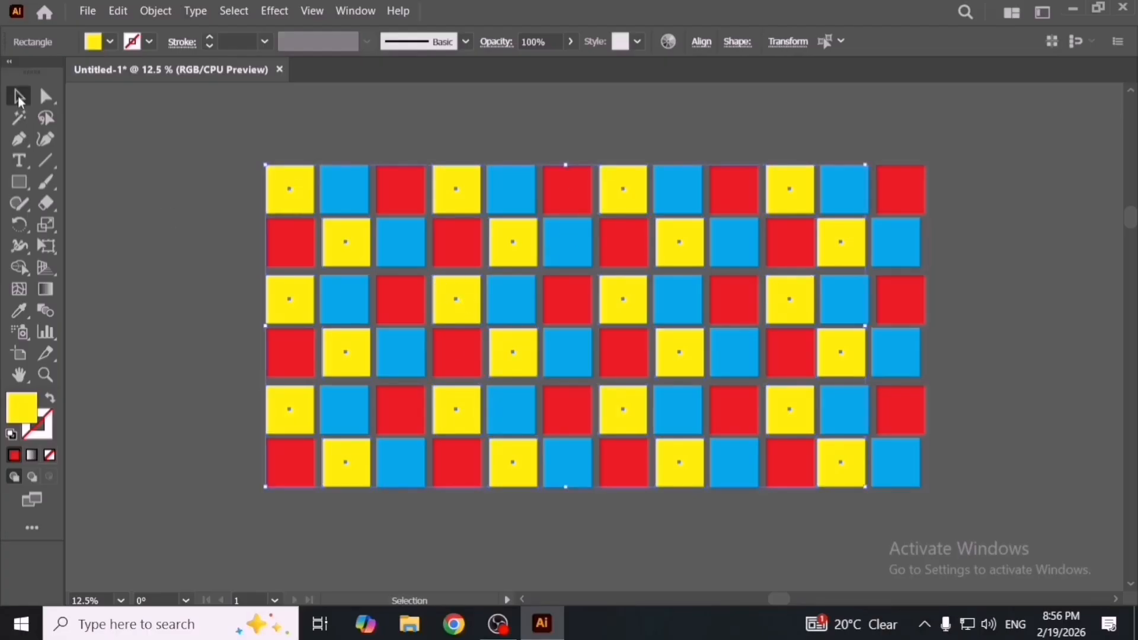
left_click_drag(527, 350, 741, 330)
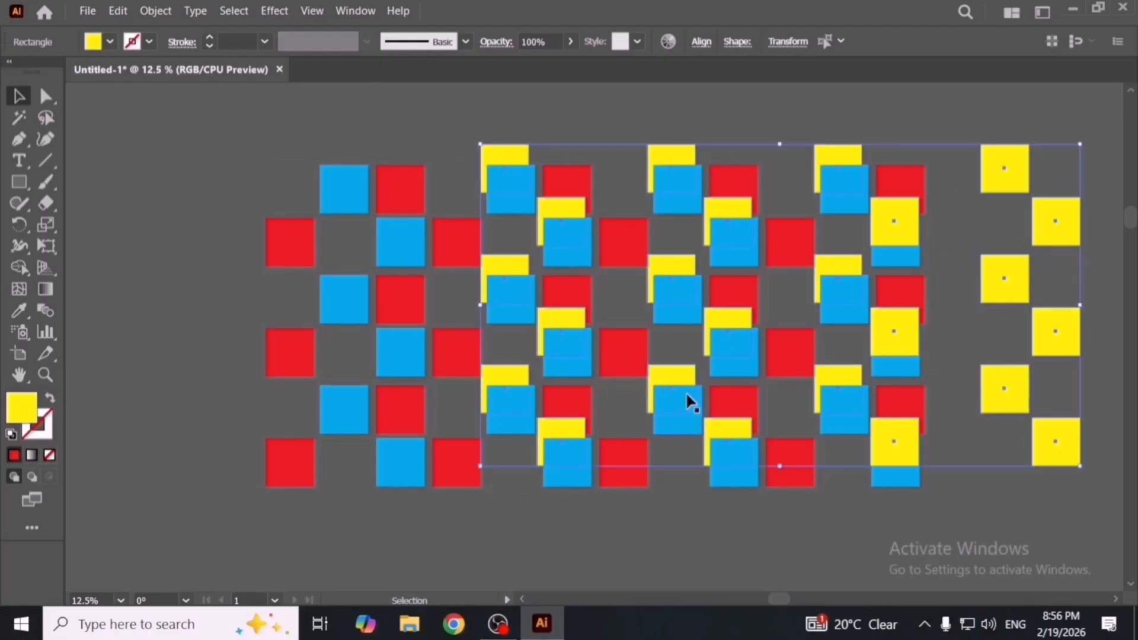
key("ctrl+z")
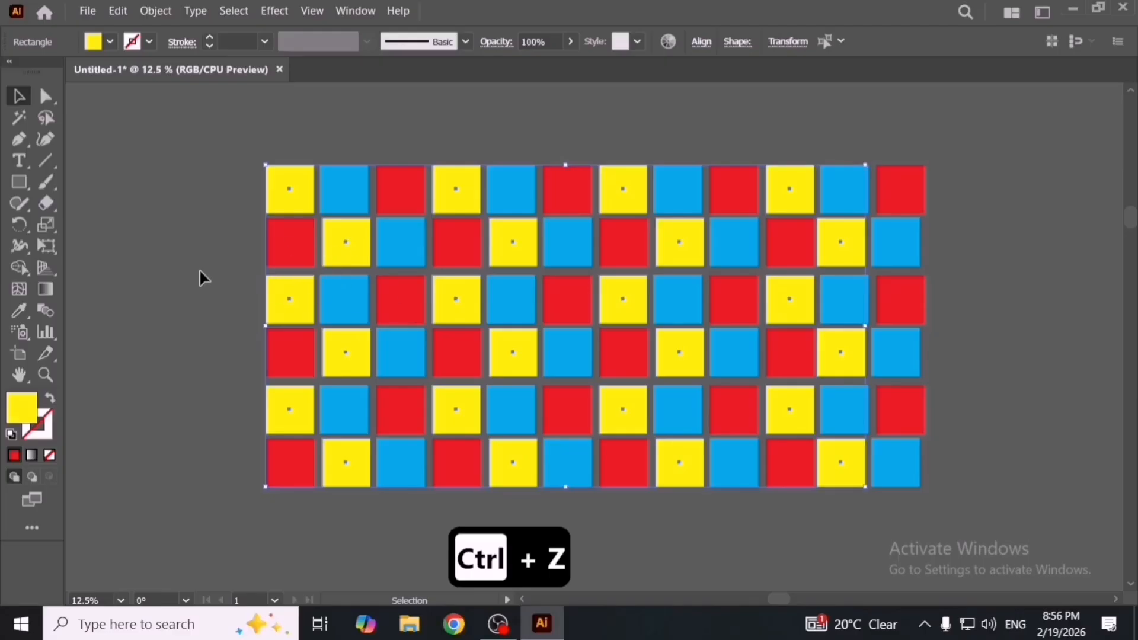
key("ctrl+z")
Step: Give the second yellow square in the top row a violet-blue stroke, 4C03FF
left_click(437, 315)
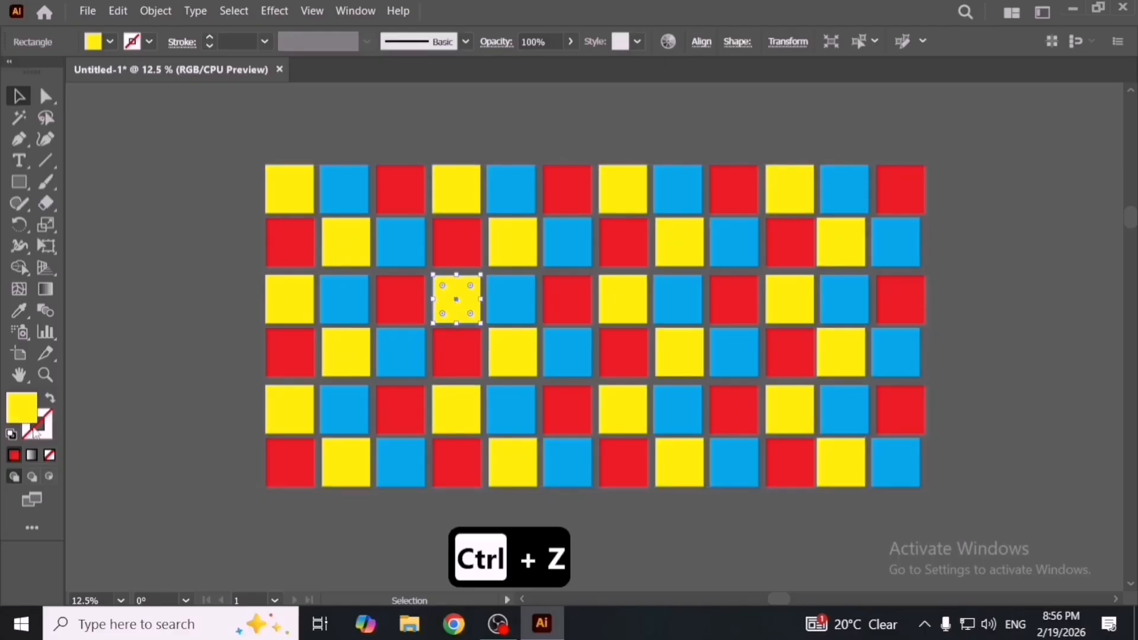
left_click(446, 205)
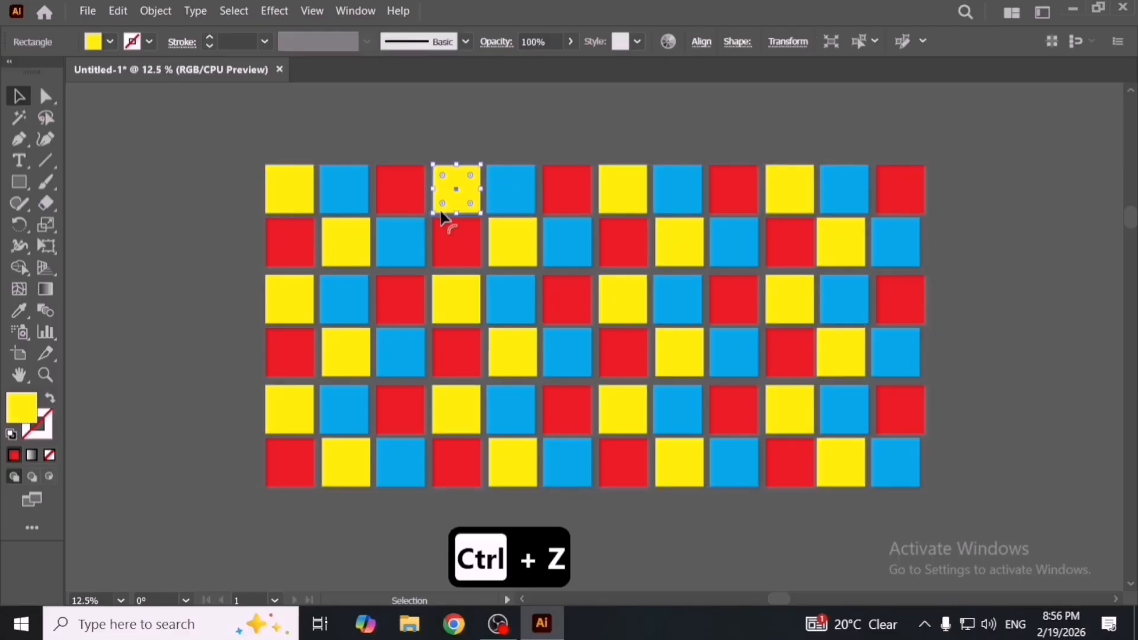
left_click(40, 429)
double_click(40, 429)
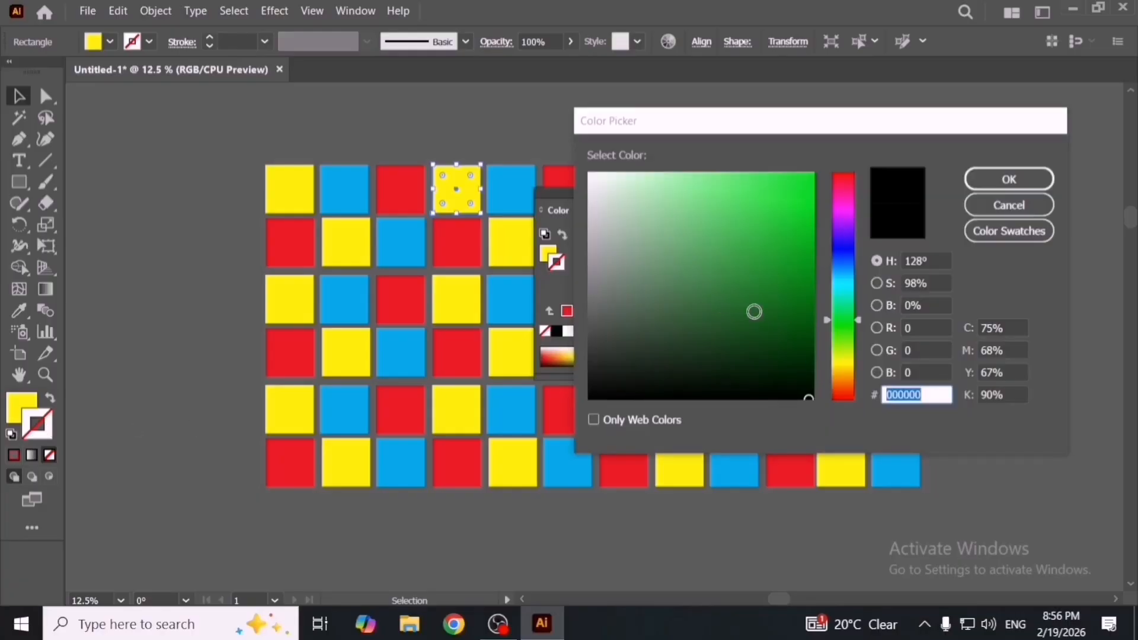
mouse_move(842, 303)
left_mouse_down()
mouse_move(845, 231)
mouse_move(848, 239)
left_mouse_up()
left_click_drag(797, 201, 810, 168)
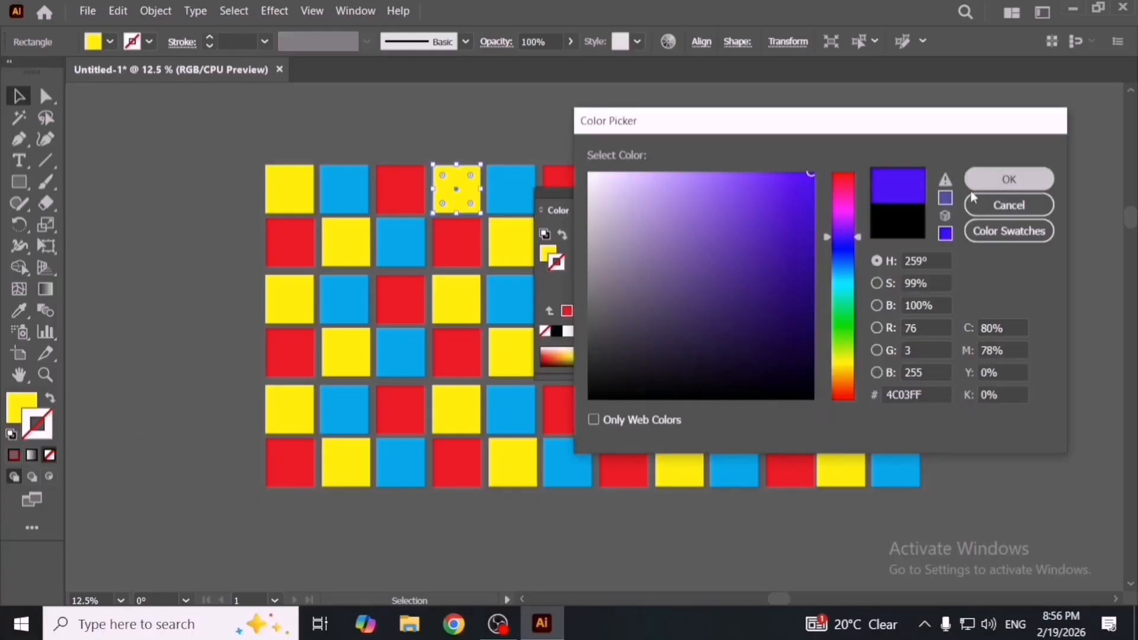
left_click(1009, 179)
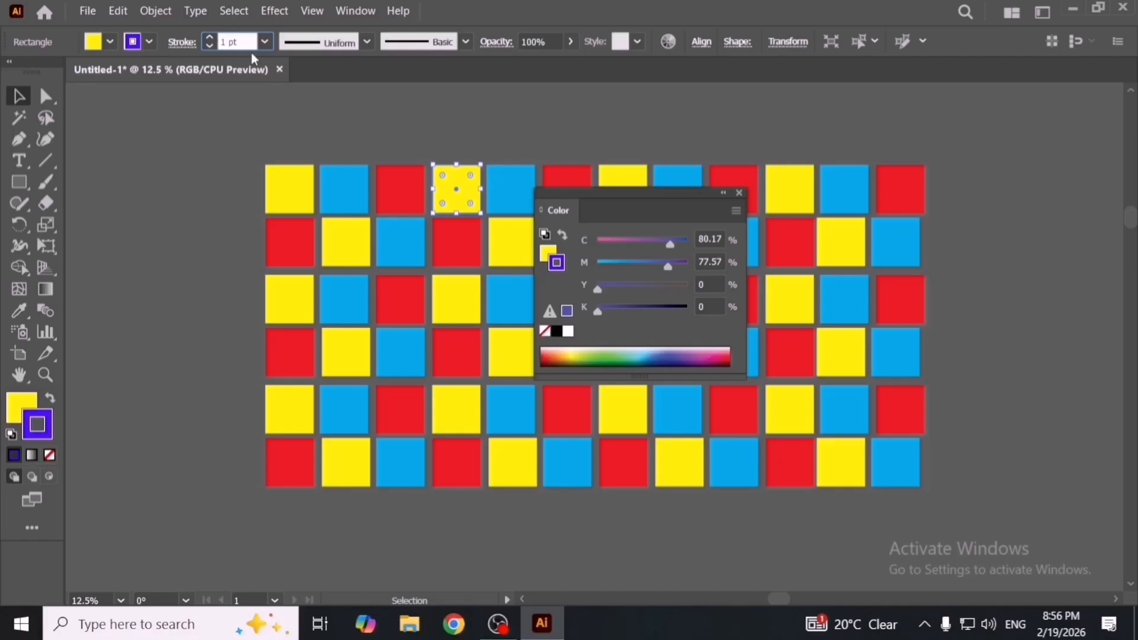
Step: Set the yellow square's stroke weight to 29 pt, clear the selection, and close the Color panel
key("Up")
key("Up")
key("Up")
key("Up")
key("Up")
key("Up")
key("Up")
key("Up")
key("Up")
key("Up")
key("Up")
key("Up")
key("Up")
key("Up")
key("Up")
key("Up")
key("Up")
key("Up")
key("Up")
key("Up")
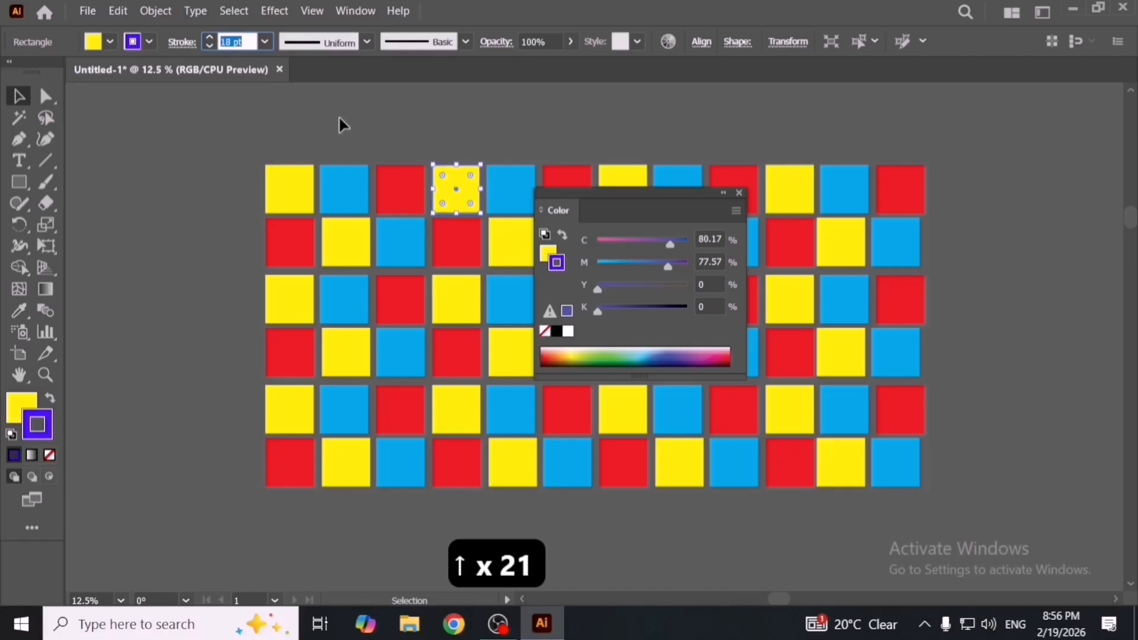
key("Up")
key("Up")
key("Up")
key("Up")
key("Up")
key("Up")
key("Up")
key("Up")
key("Up")
left_click(339, 116)
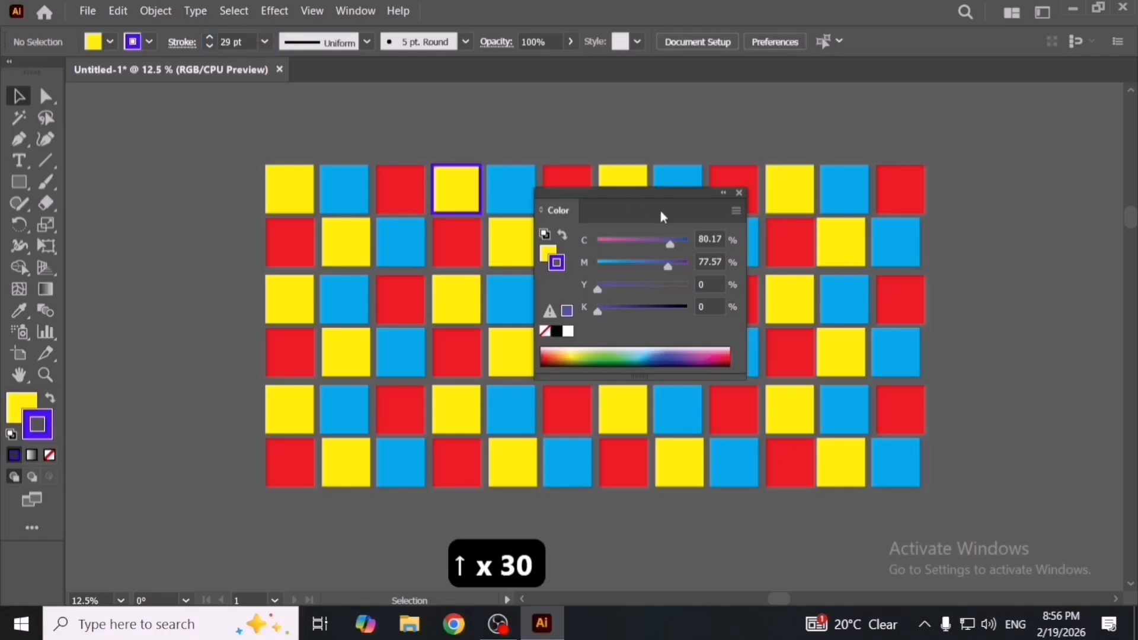
left_click(741, 194)
Step: Magic Wand select every yellow square including the stroked one, try shifting them, then undo and deselect
left_click(447, 175)
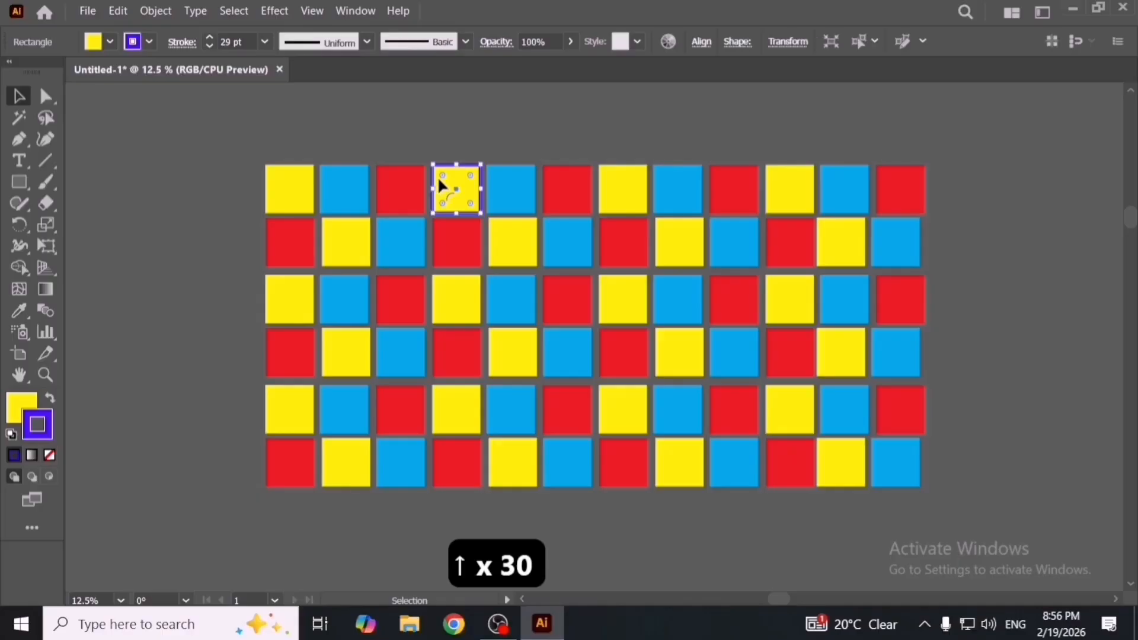
left_click(27, 121)
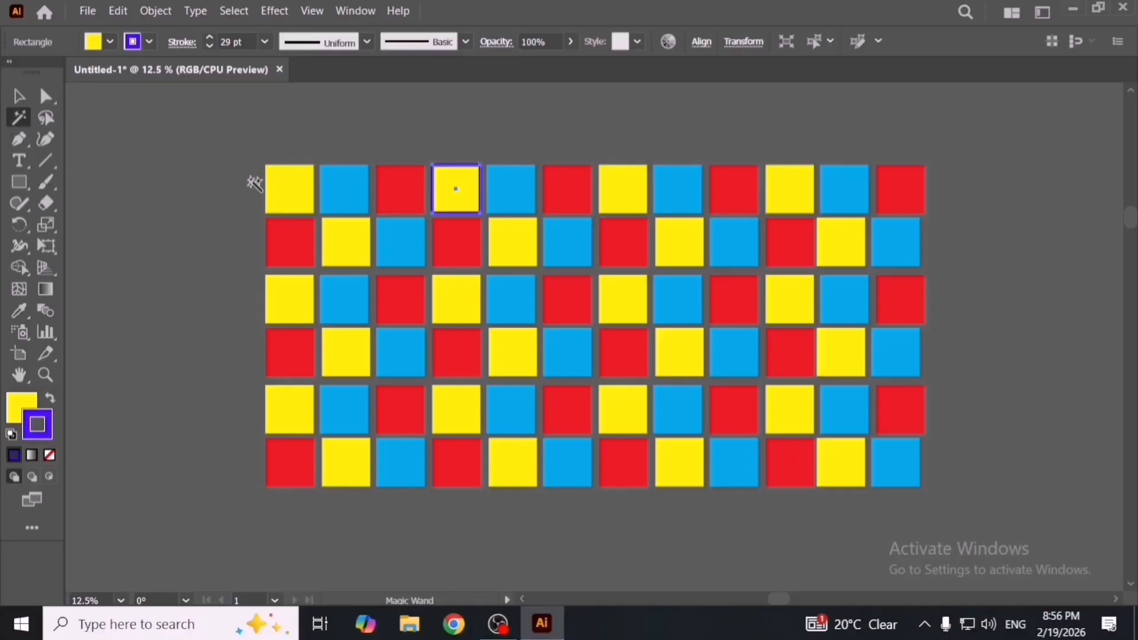
left_click(277, 183)
key("v")
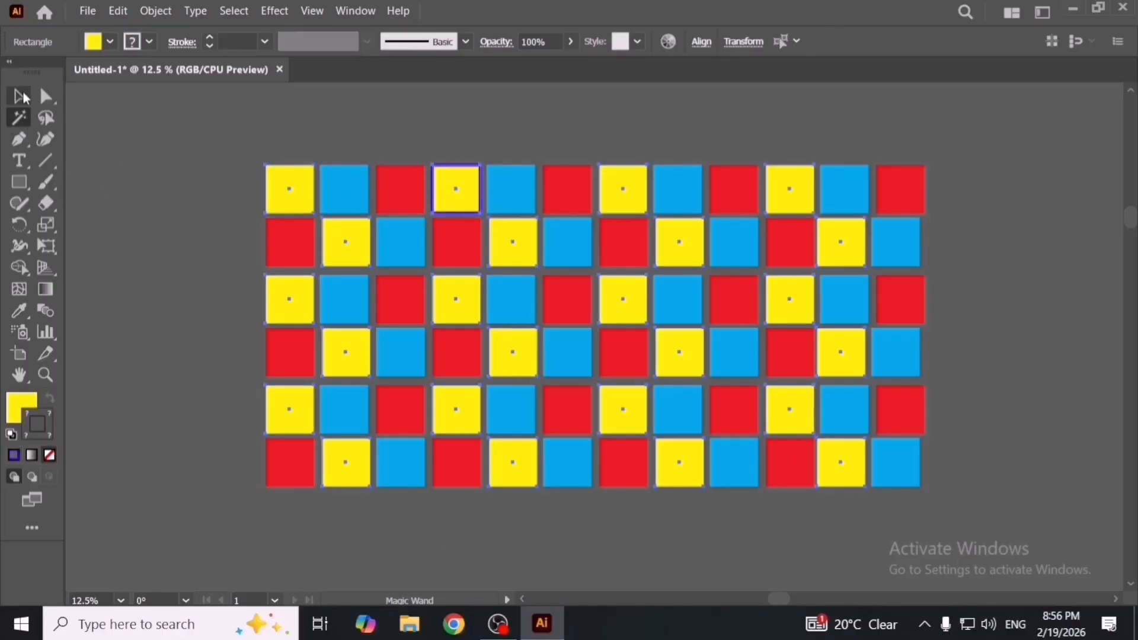
left_click_drag(439, 205, 633, 177)
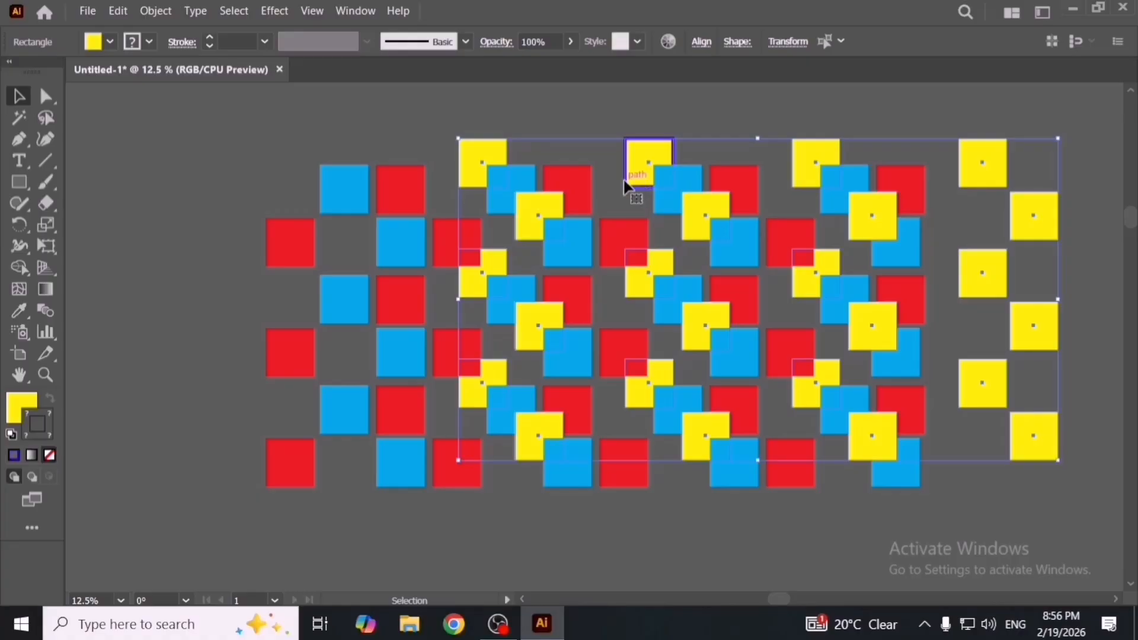
key("ctrl+z")
left_click(483, 142)
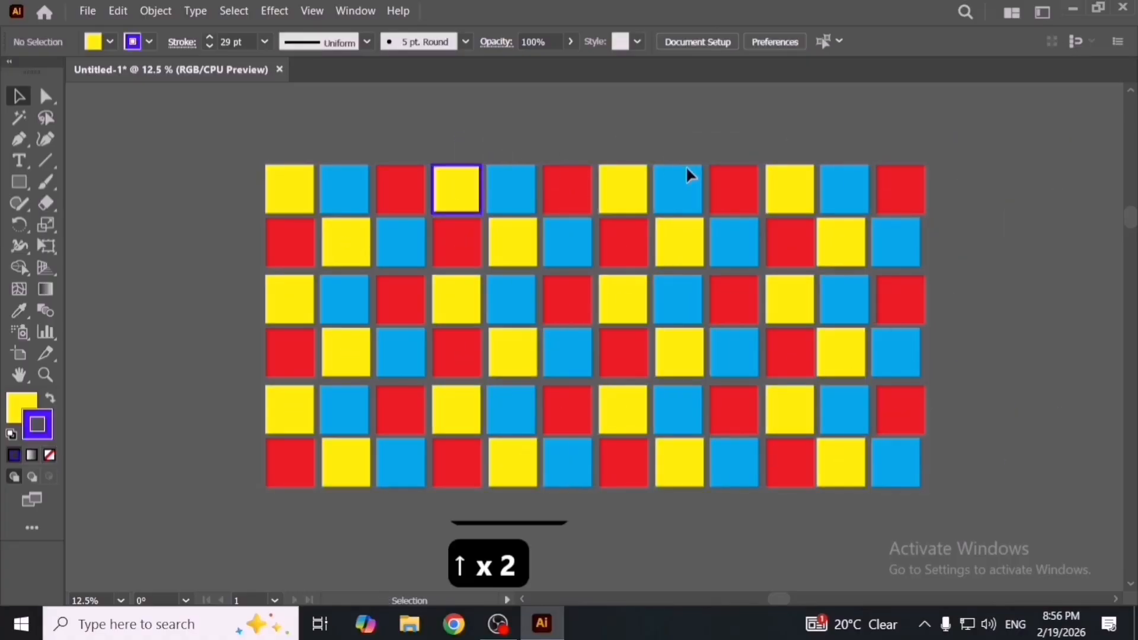
Step: Set the opacity of the third yellow square in the top row to 45% and clear the selection
left_click(622, 188)
left_click(573, 41)
left_click_drag(571, 67, 529, 66)
left_click(485, 127)
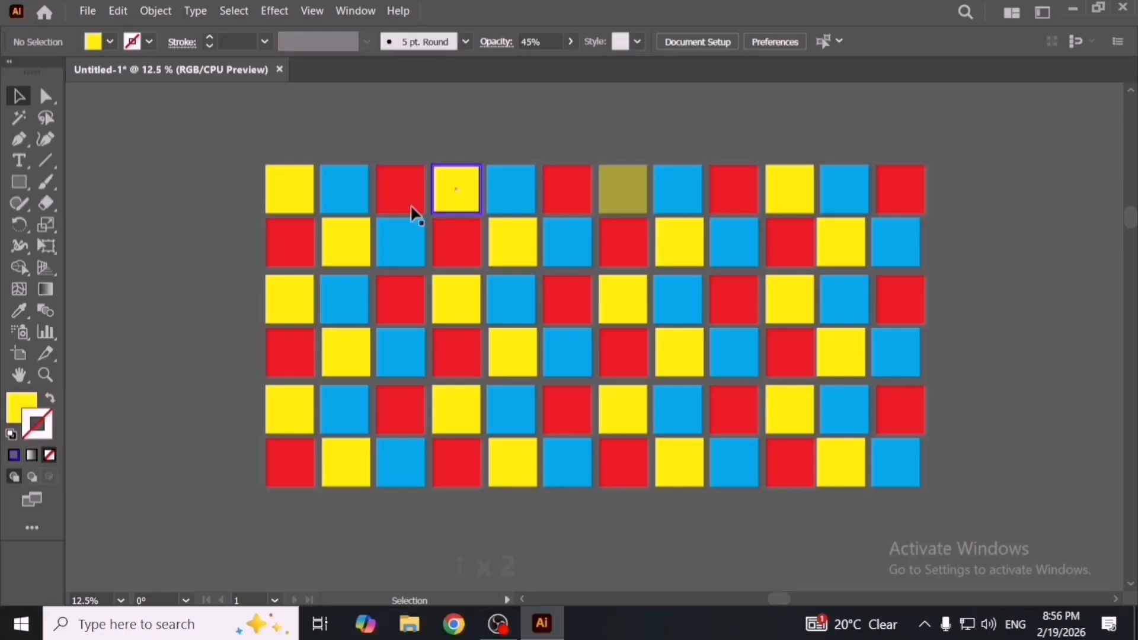
Step: Test the Magic Wand on the top-left yellow square with the stroked and semi-transparent squares present, and clear the selection
left_click(19, 118)
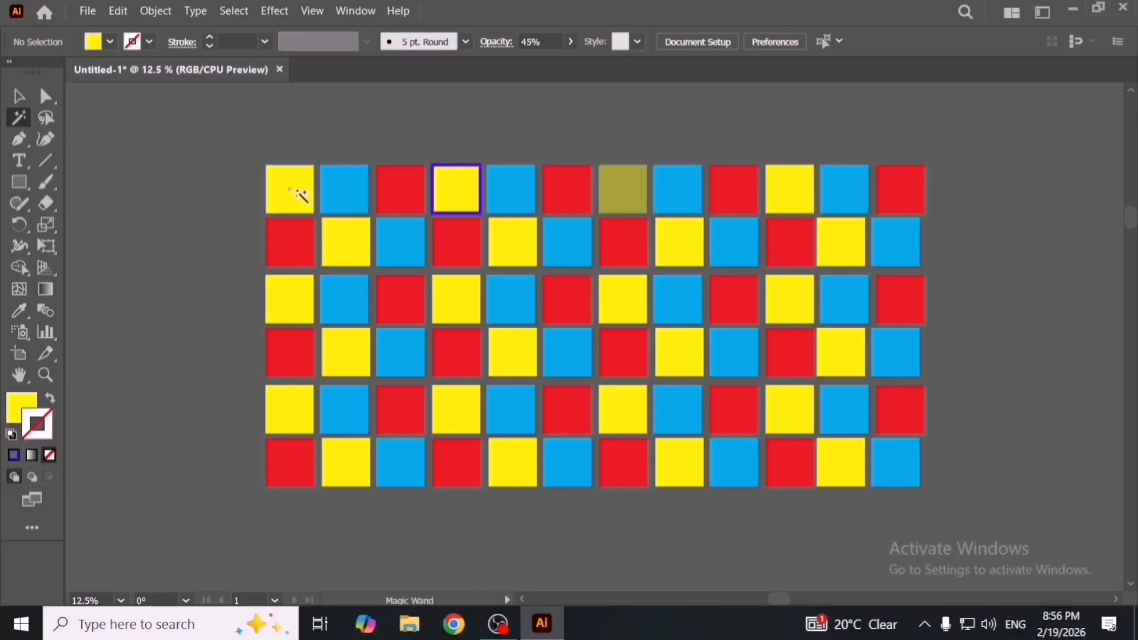
left_click(292, 191)
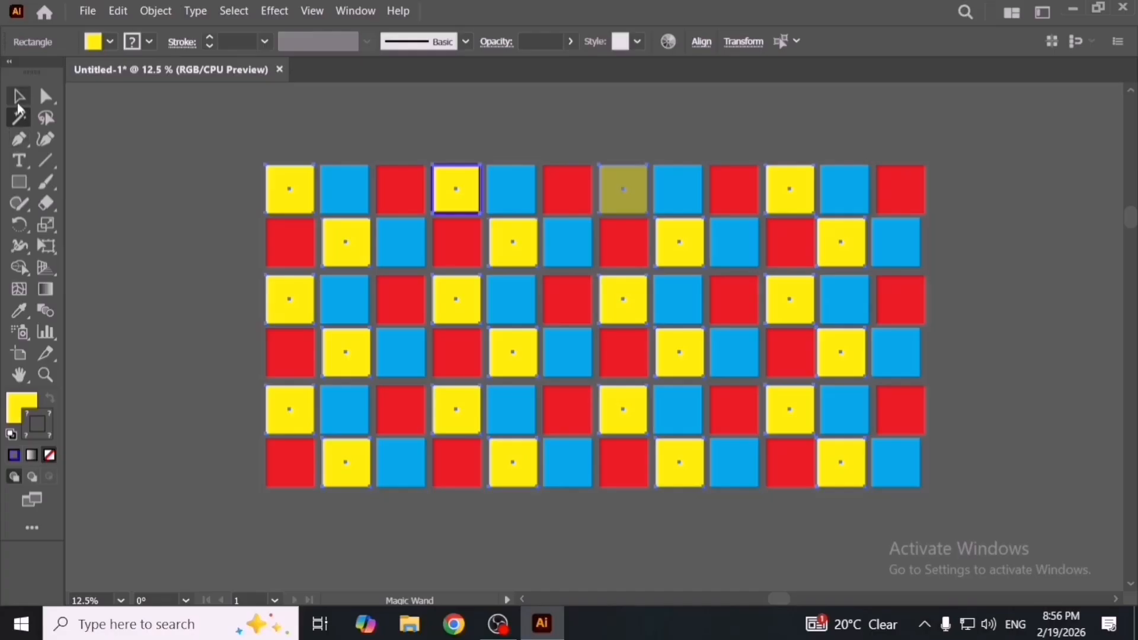
key("v")
left_click(96, 161)
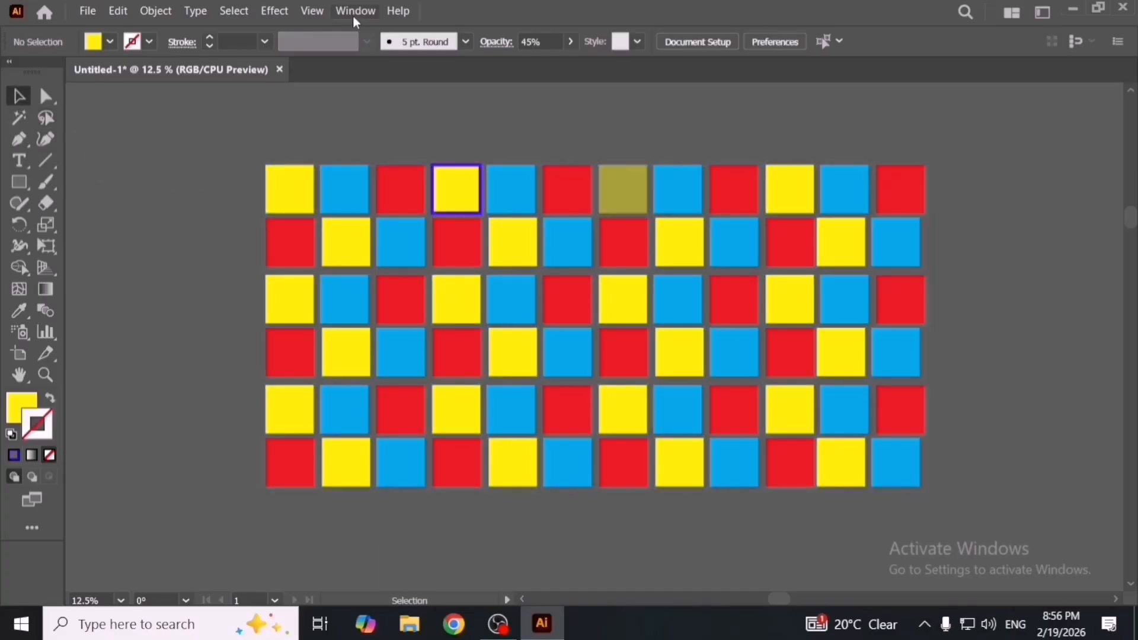
Step: Open the Magic Wand panel to access its matching options
left_click(353, 12)
left_click(497, 525)
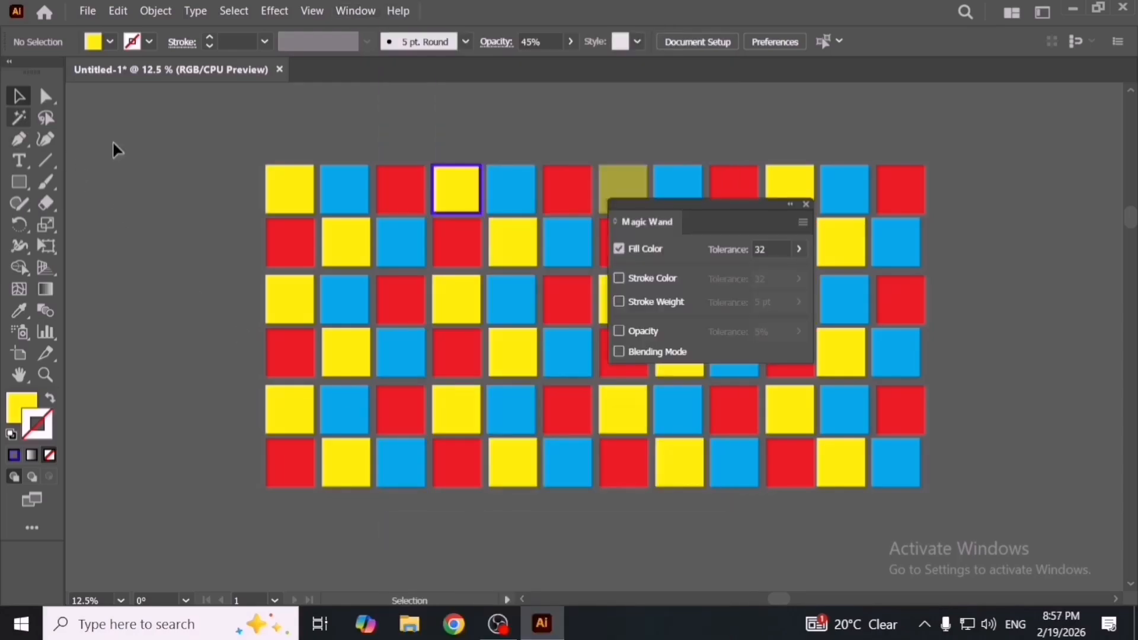
Step: Enable Stroke Color matching for the Magic Wand alongside Fill Color, and close its options
left_click_drag(716, 213, 791, 203)
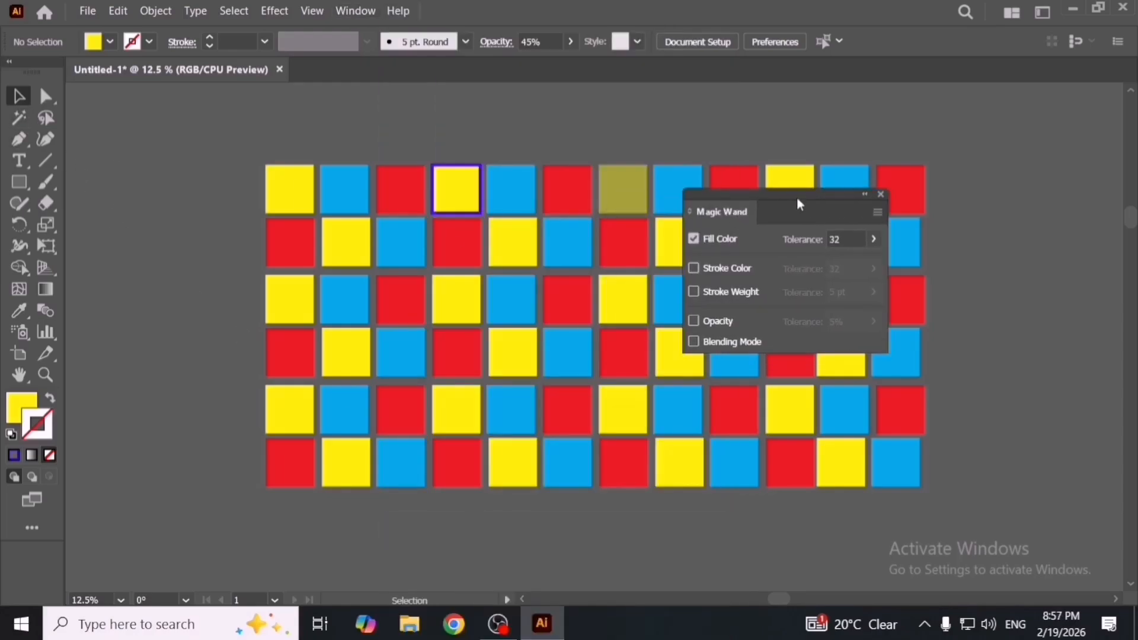
left_click(739, 268)
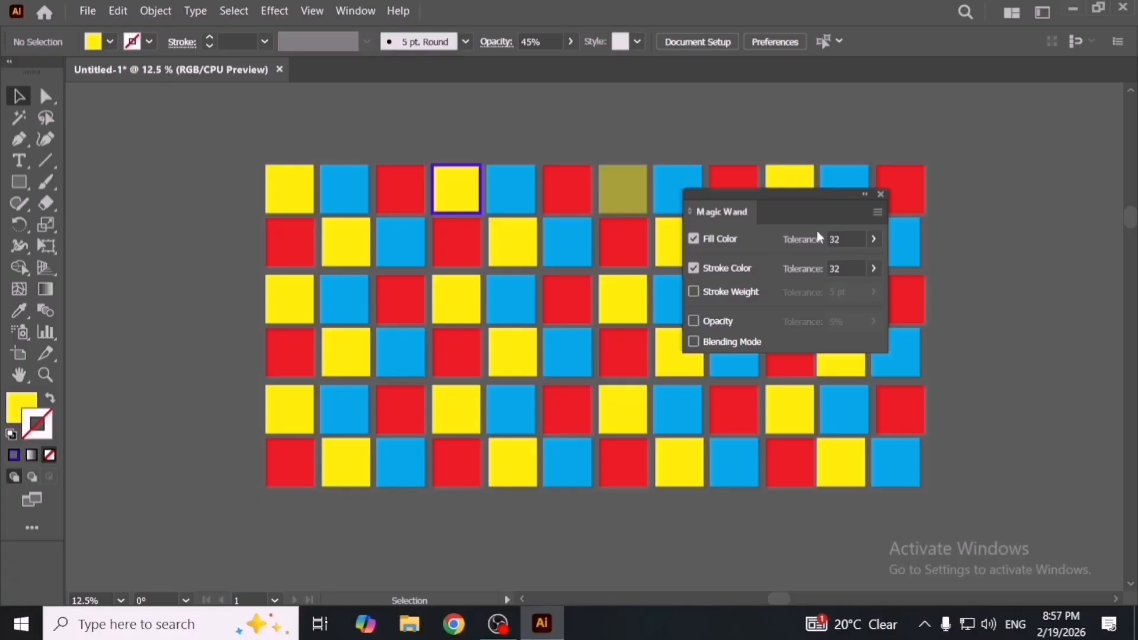
left_click(882, 195)
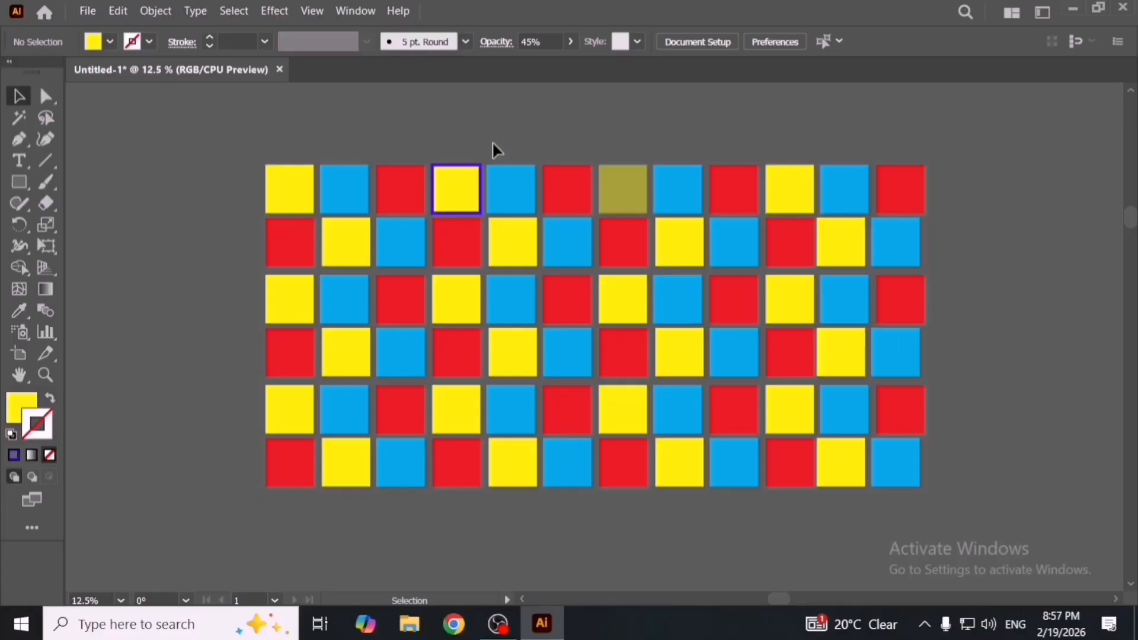
Step: Test the Magic Wand with stroke color matching on the top-left yellow square, and clear the selection
left_click(19, 119)
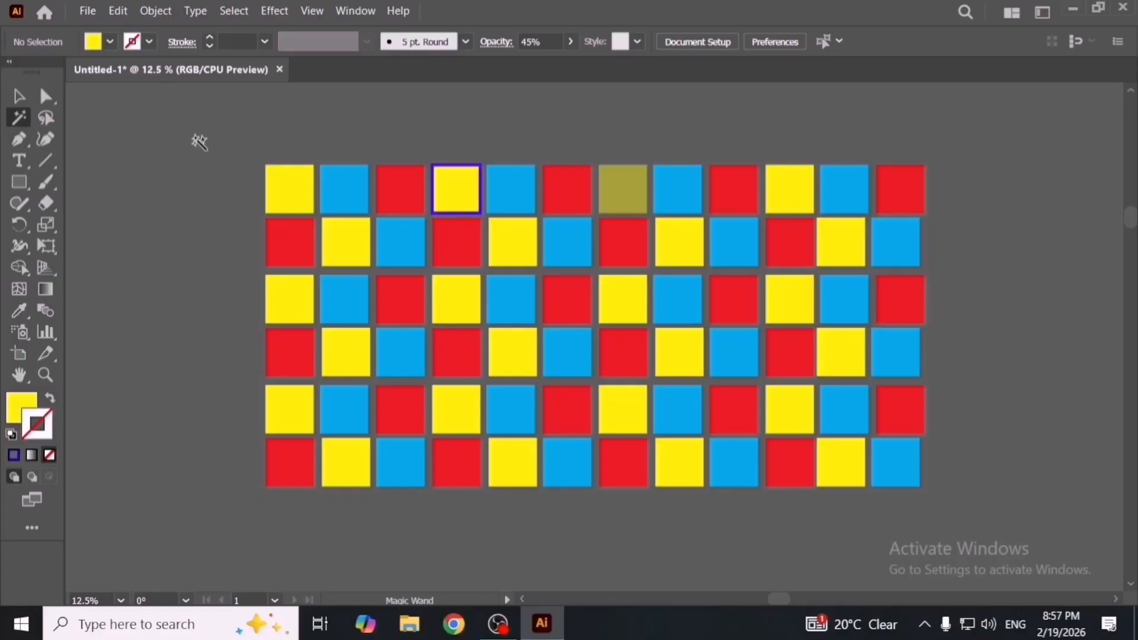
left_click(285, 200)
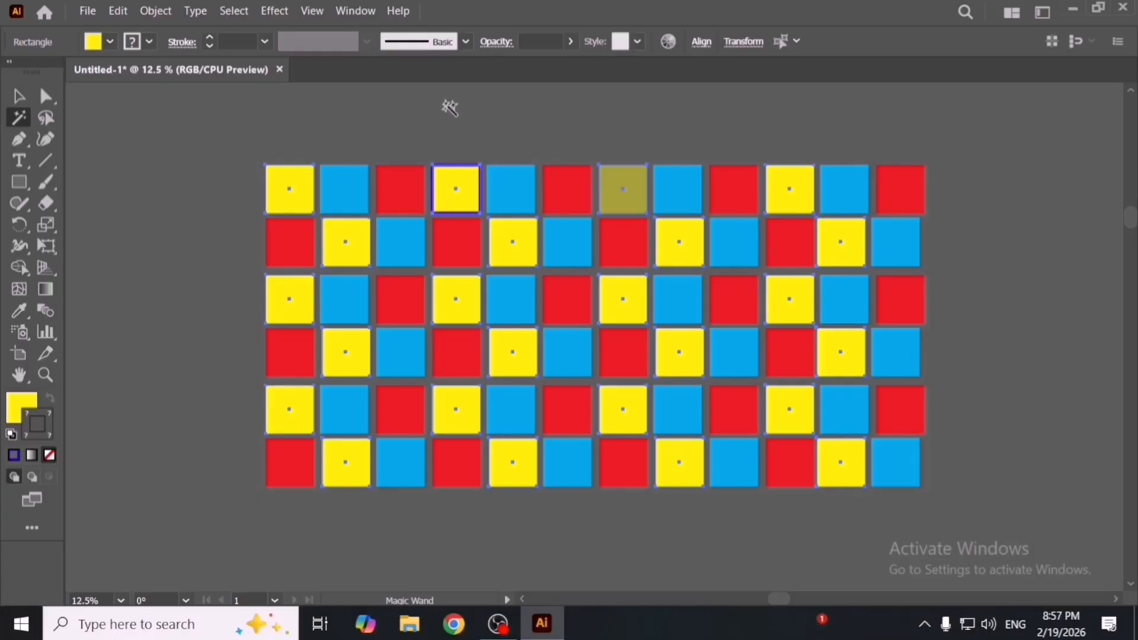
left_click(18, 96)
left_click(407, 107)
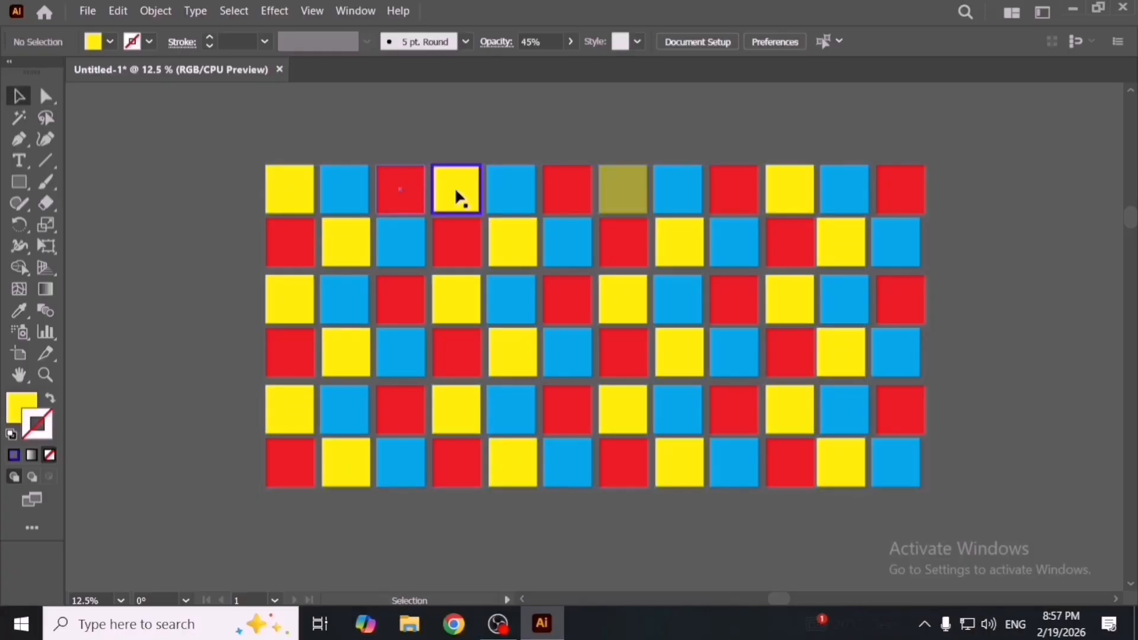
Step: Give the fourth yellow square in the top row a bright red stroke
left_click(773, 187)
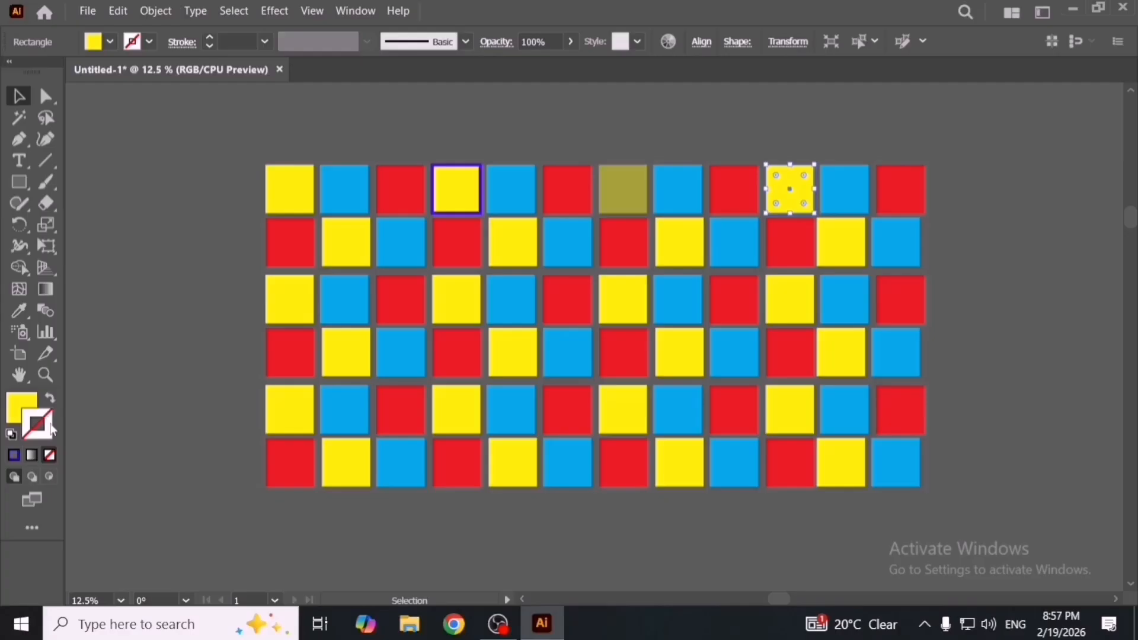
double_click(51, 429)
left_click(842, 236)
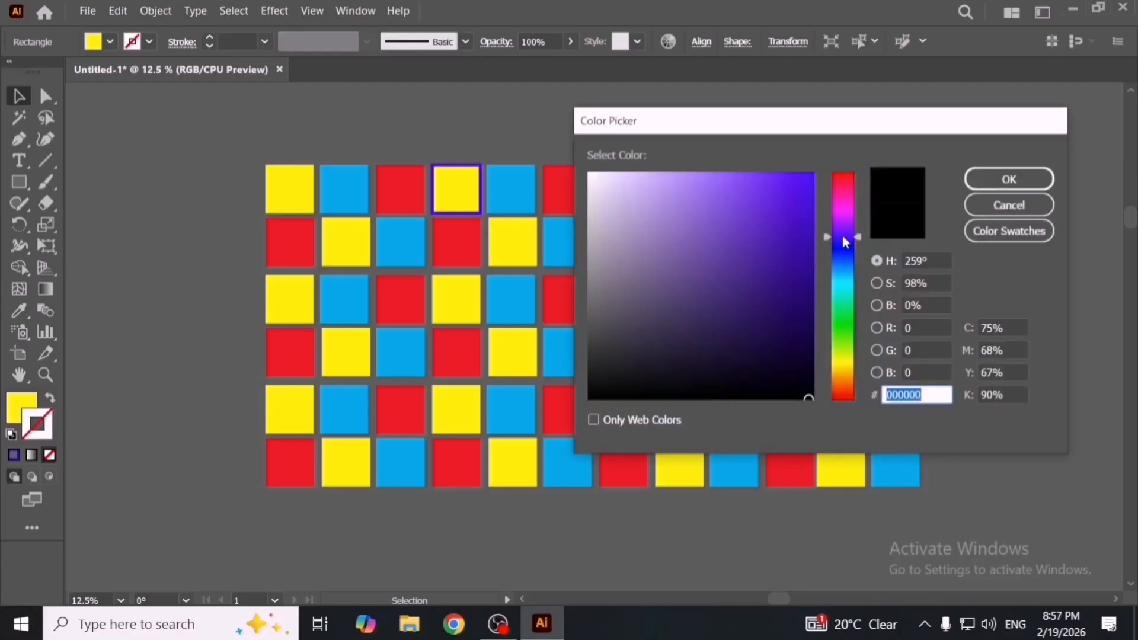
left_click(839, 178)
left_click(813, 175)
left_click(980, 180)
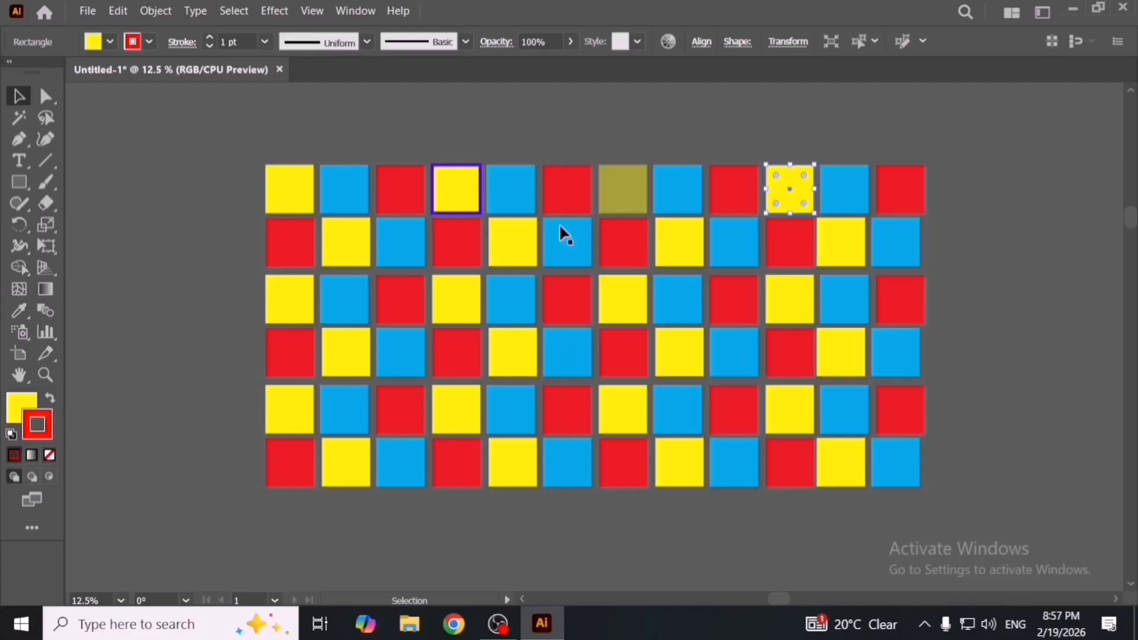
Step: Increase the red-stroked square's stroke weight to 22 pt and deselect it
left_click(238, 37)
key("Up")
key("Up")
key("Up")
key("Up")
key("Up")
key("Up")
key("Up")
key("Up")
key("Up")
key("Up")
key("Up")
key("Up")
key("Up")
key("Up")
key("Up")
key("Up")
key("Up")
key("Up")
key("Up")
key("Up")
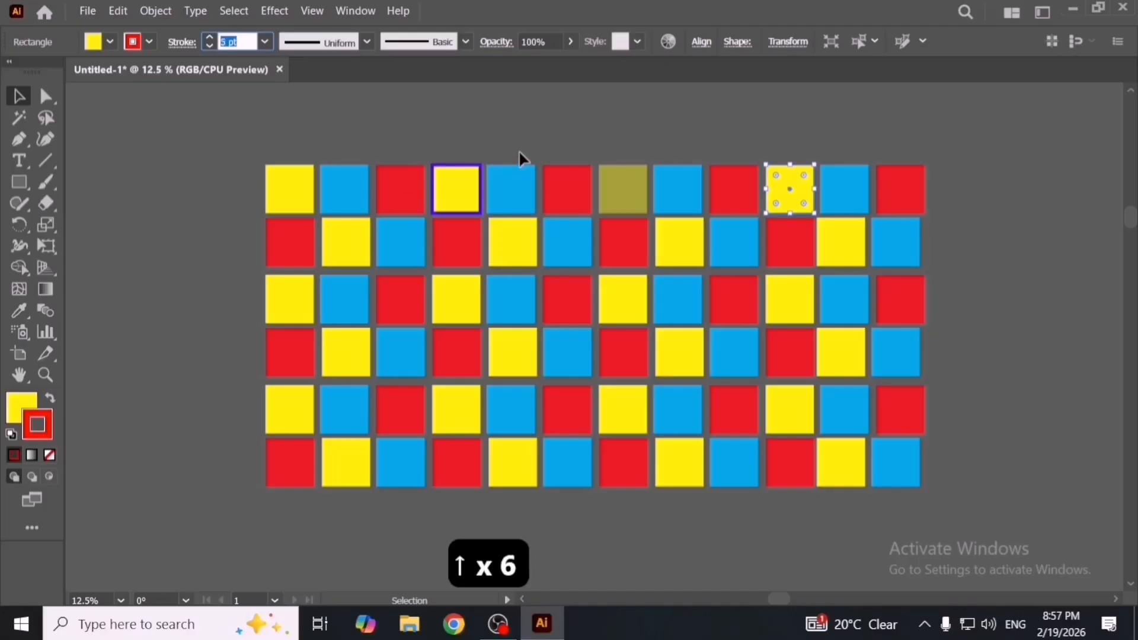
left_click(530, 134)
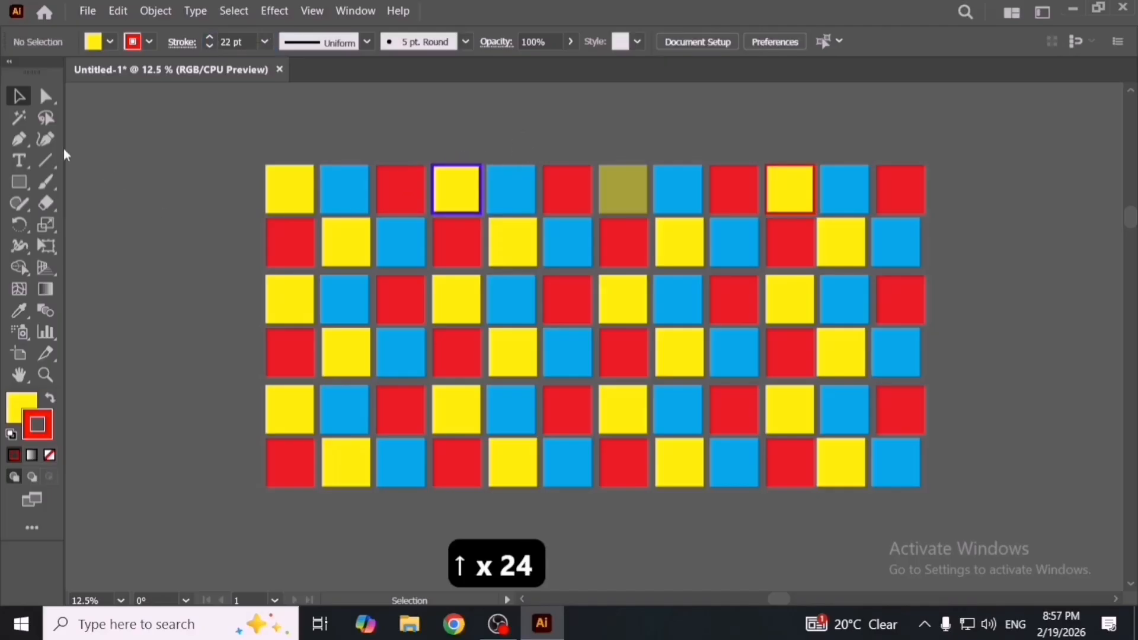
Step: Magic Wand select from the red-stroked yellow square, try shifting the selected squares, undo the move and deselect
left_click(20, 117)
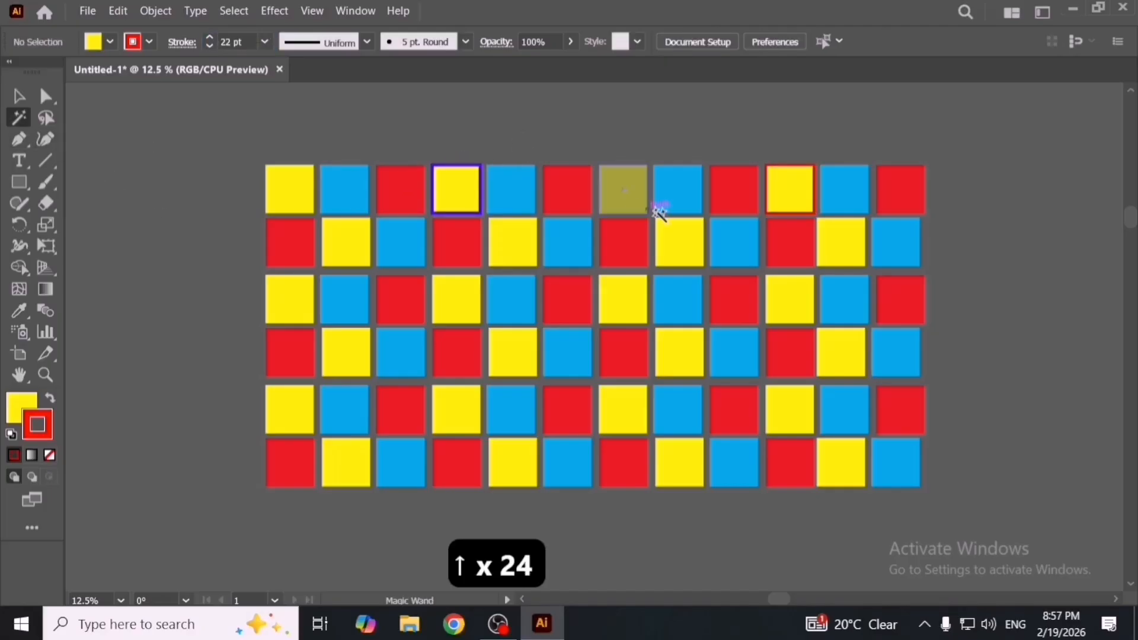
left_click(767, 201)
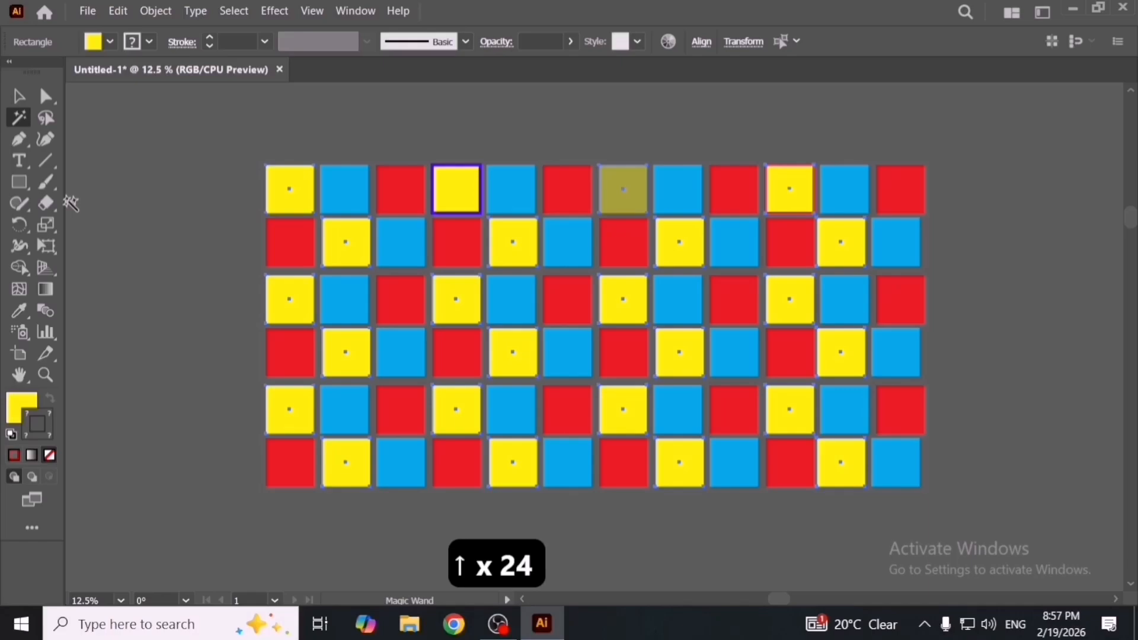
left_click(28, 97)
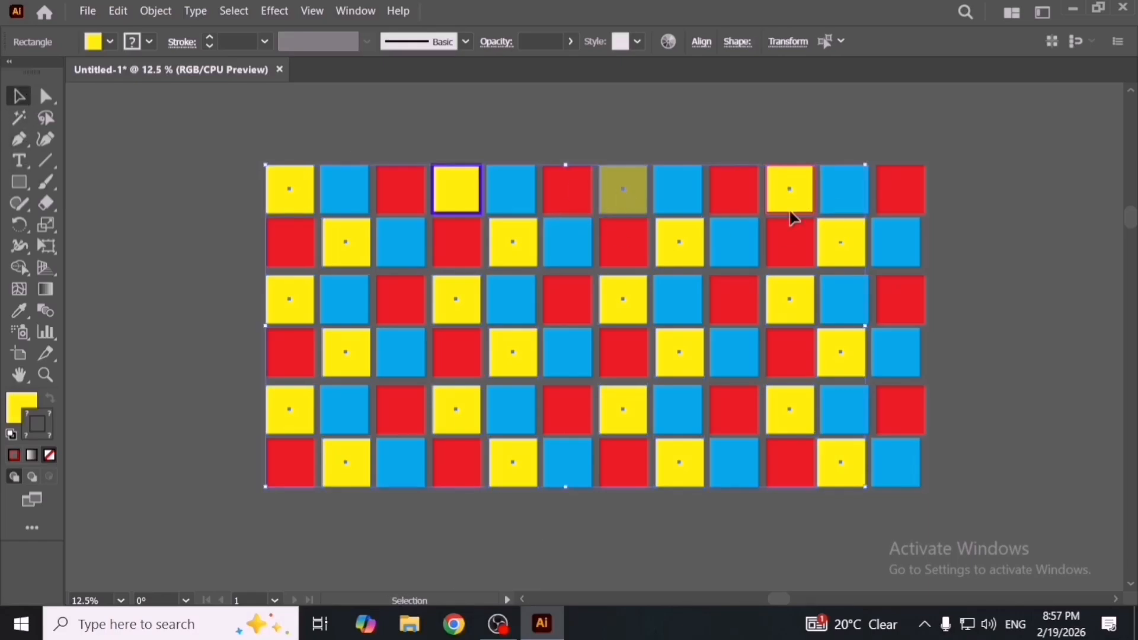
left_click_drag(793, 217, 595, 280)
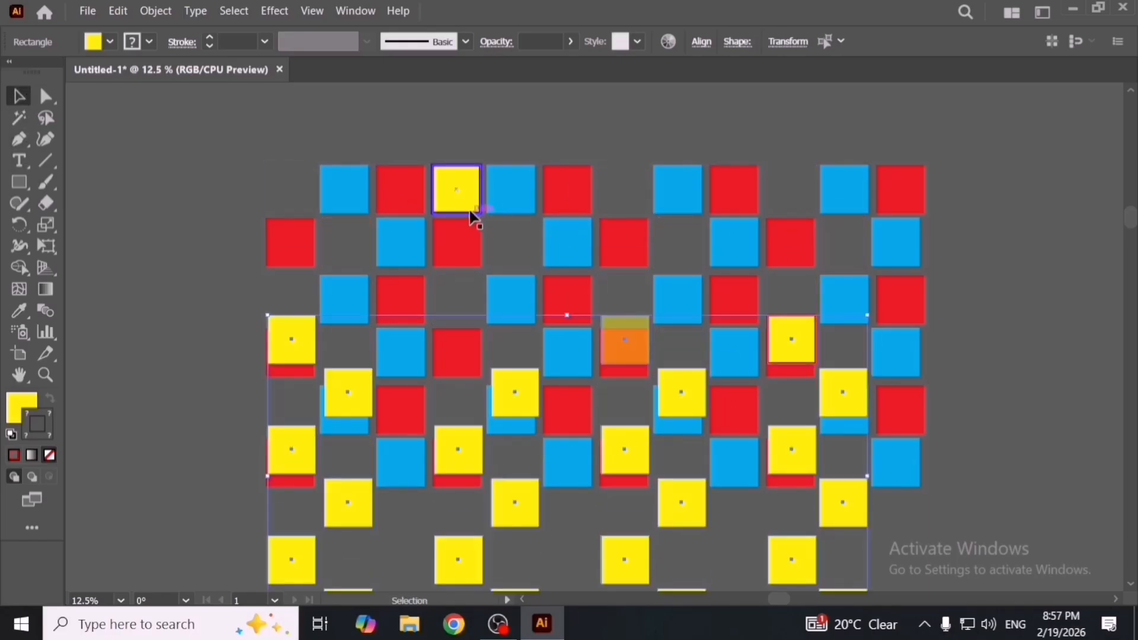
key("ctrl+z")
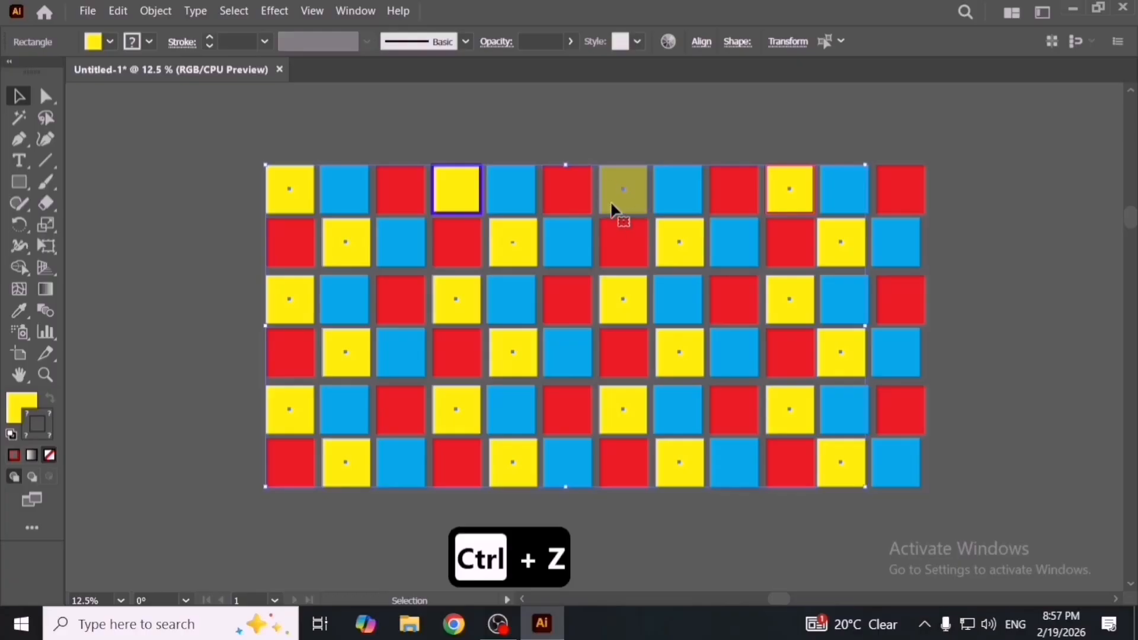
left_click(588, 126)
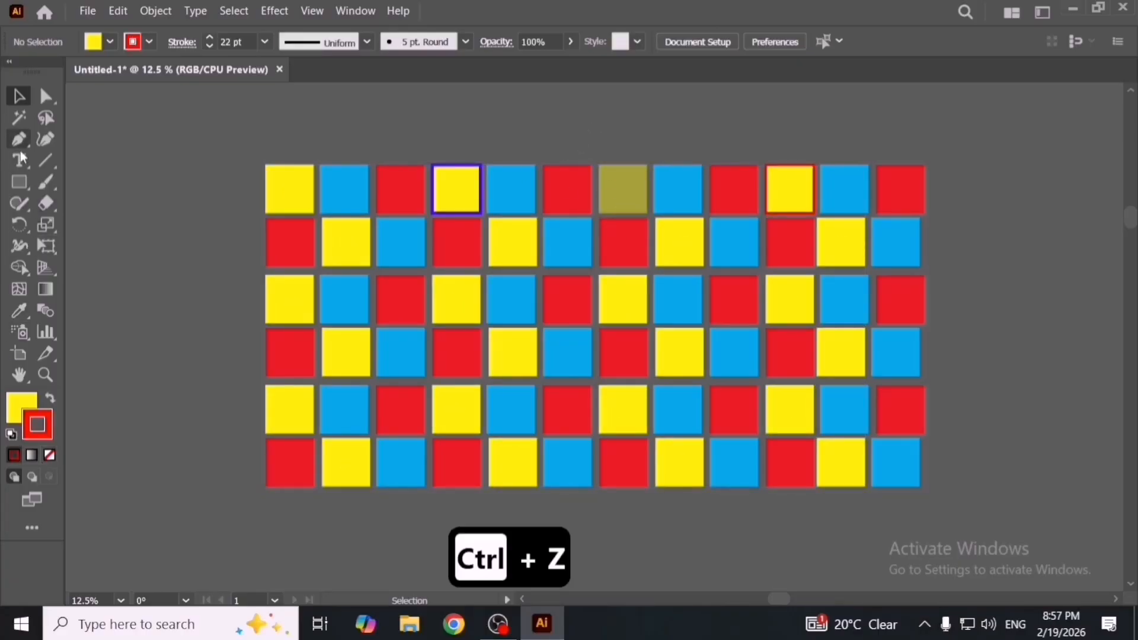
Step: Enable Stroke Weight matching for the Magic Wand with a 5 pt tolerance, and close its options
double_click(19, 117)
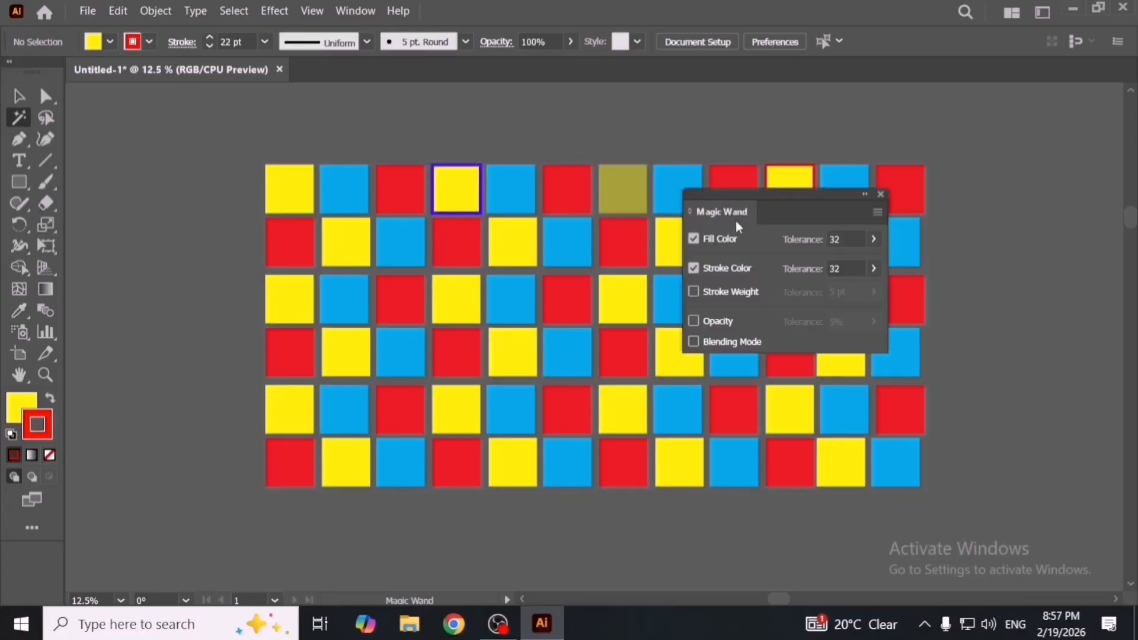
left_click(728, 293)
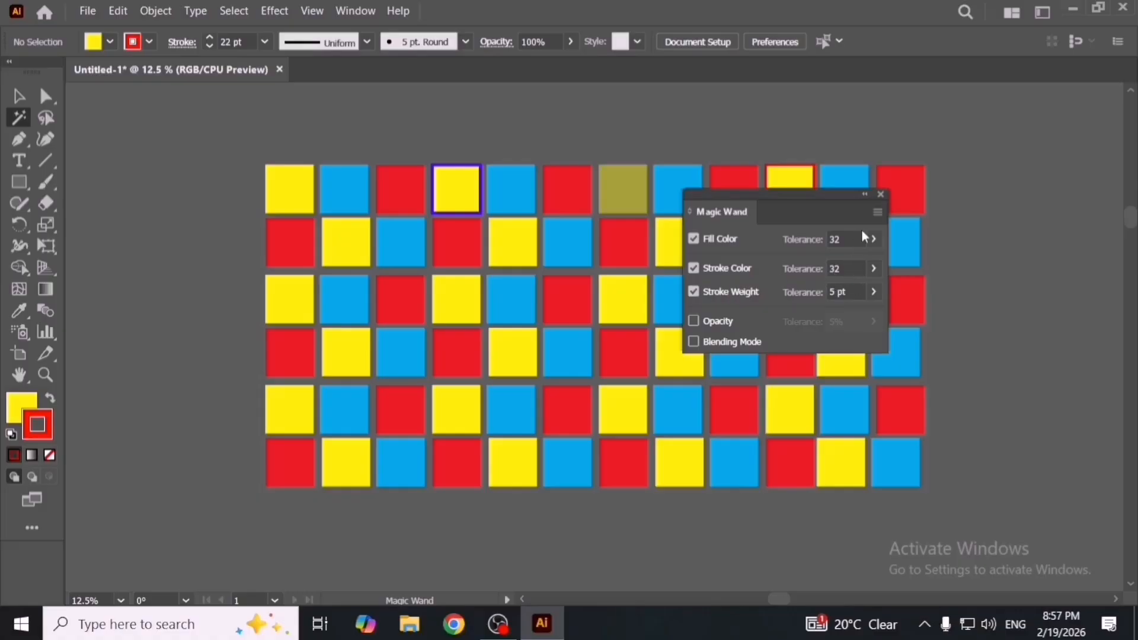
left_click(881, 195)
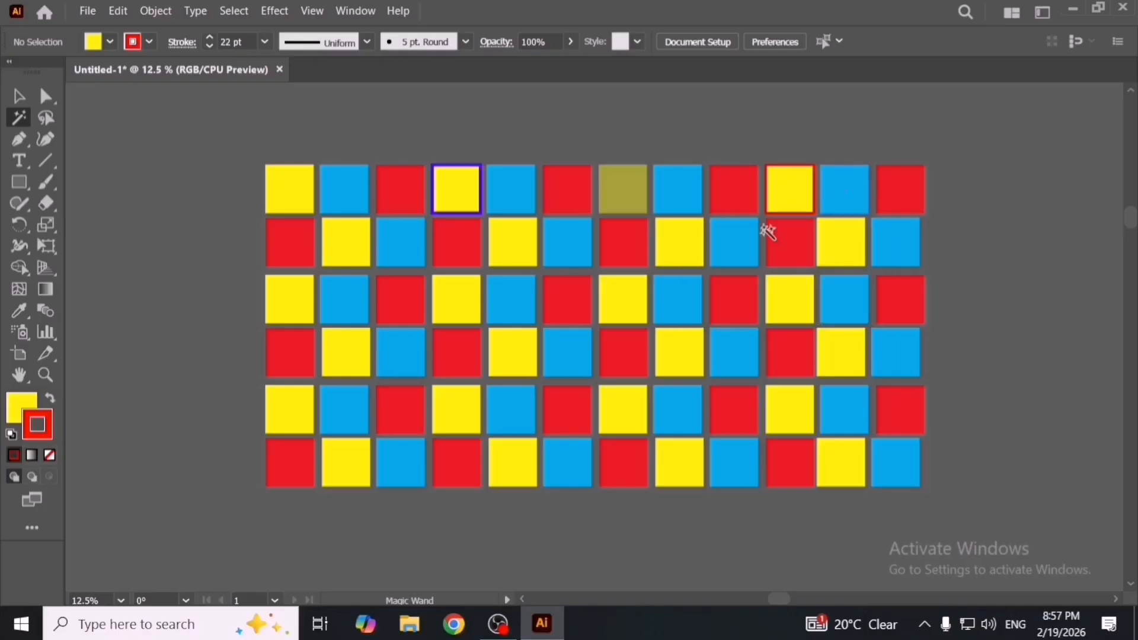
Step: Test the Magic Wand on the purple-stroked and top-left yellow squares, try shifting the latter's matches, and undo the move
left_click(476, 200)
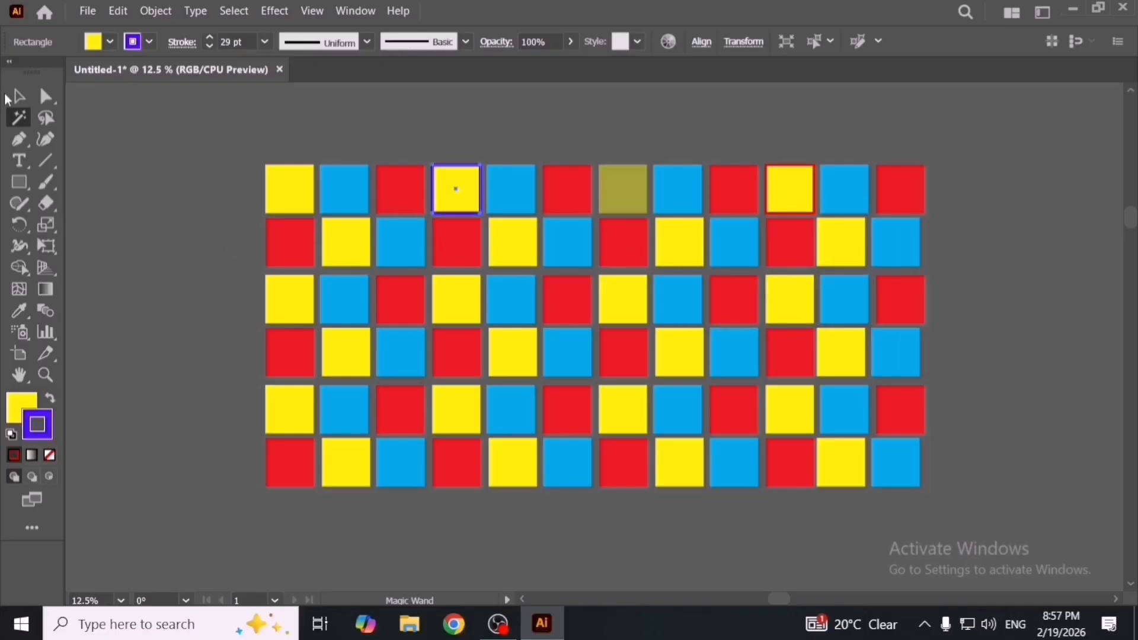
left_click(290, 196)
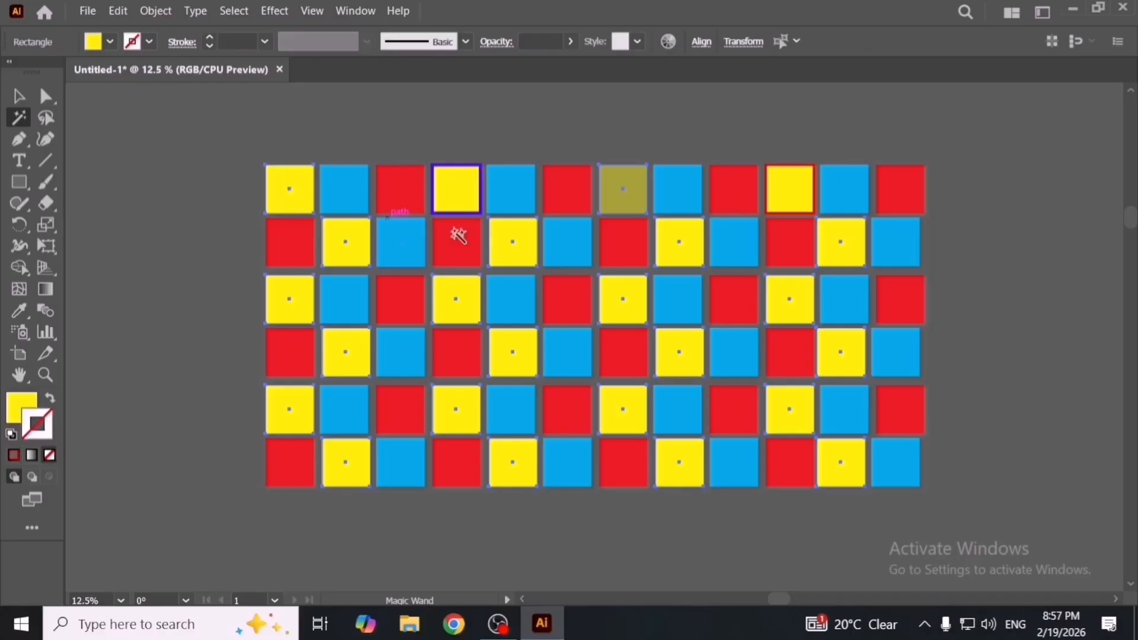
key("v")
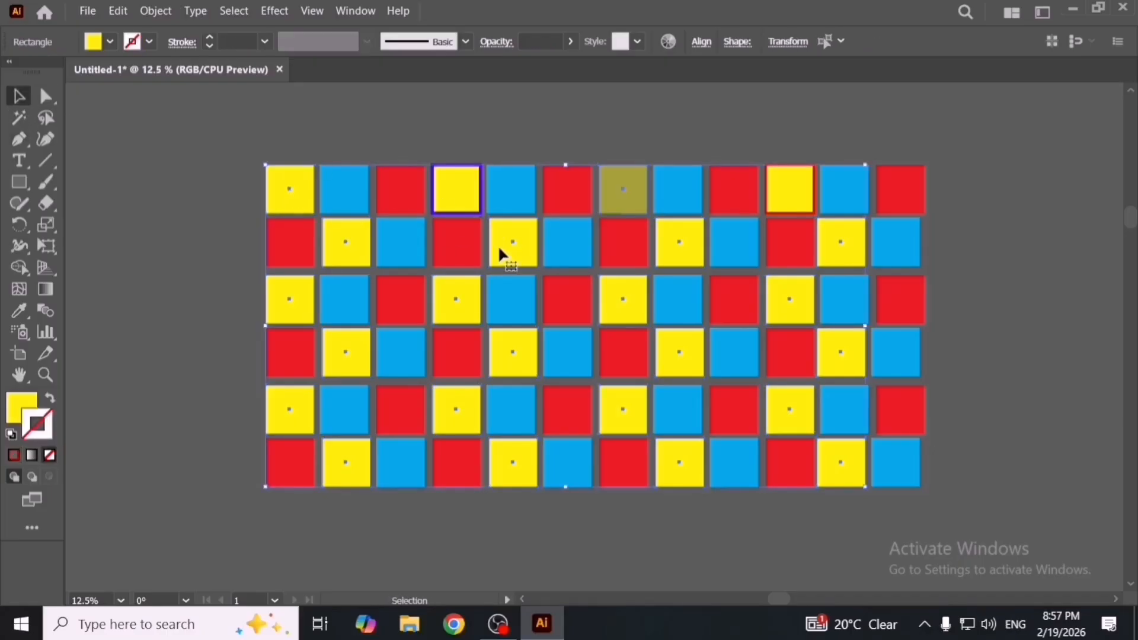
left_click_drag(503, 254, 640, 333)
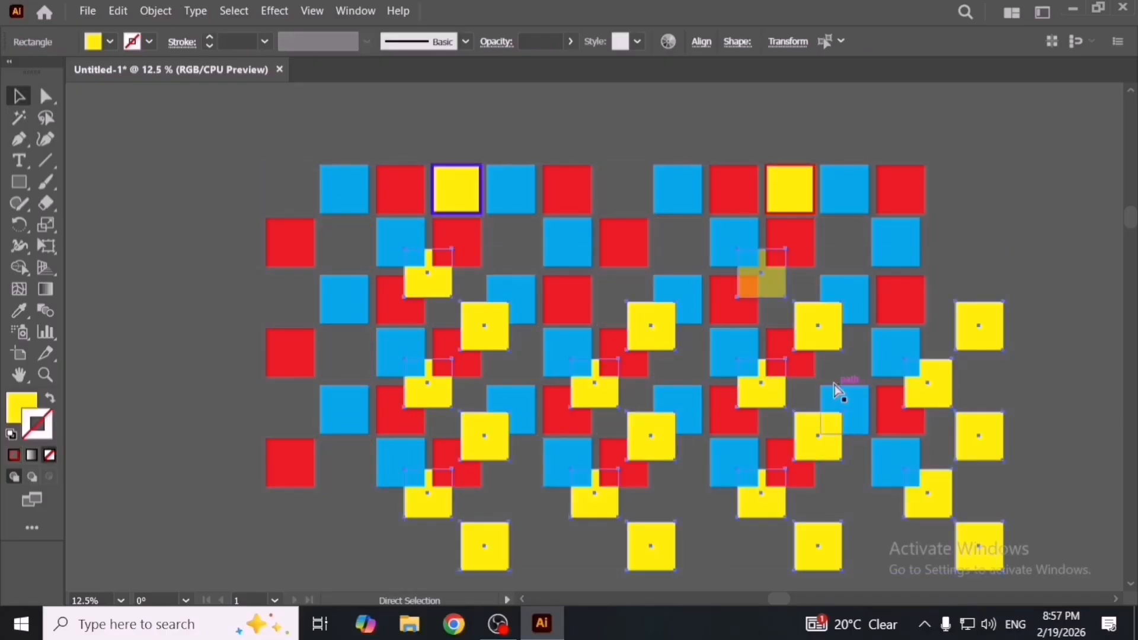
key("ctrl+z")
Step: Enable Opacity matching with a 5% tolerance and Blending Mode matching for the Magic Wand, and clear the selection
double_click(19, 117)
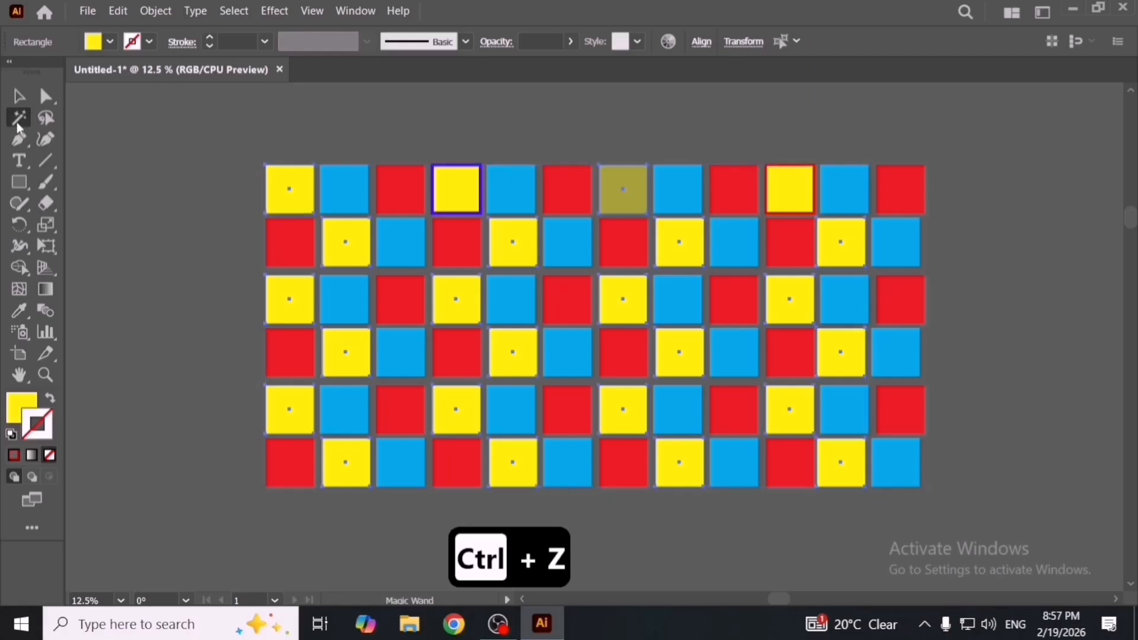
left_click(717, 321)
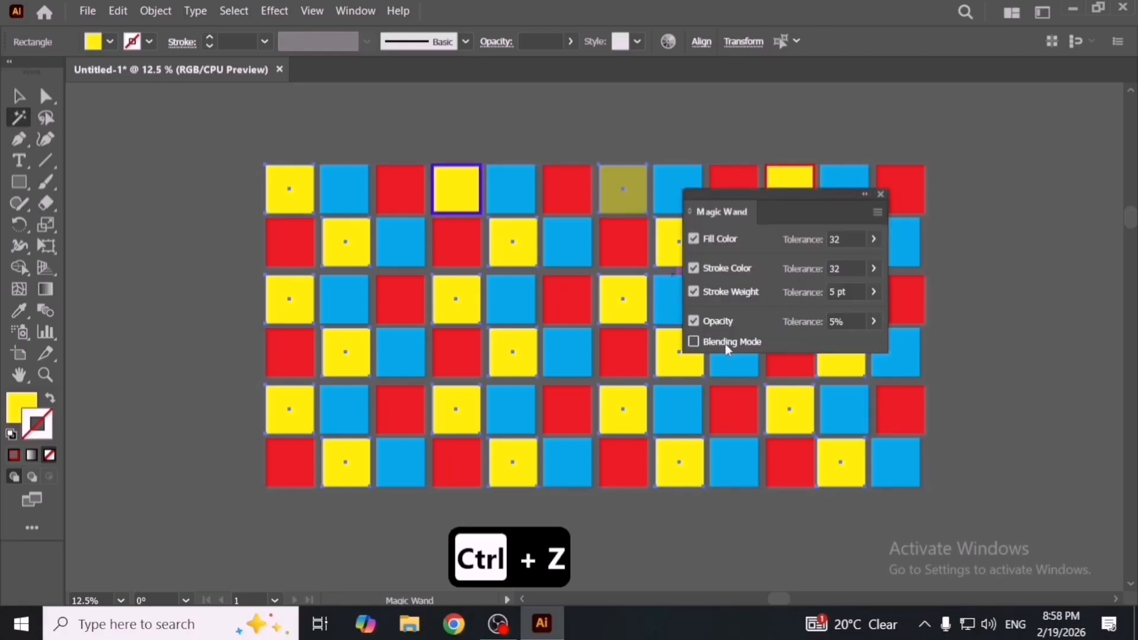
left_click(881, 193)
key("v")
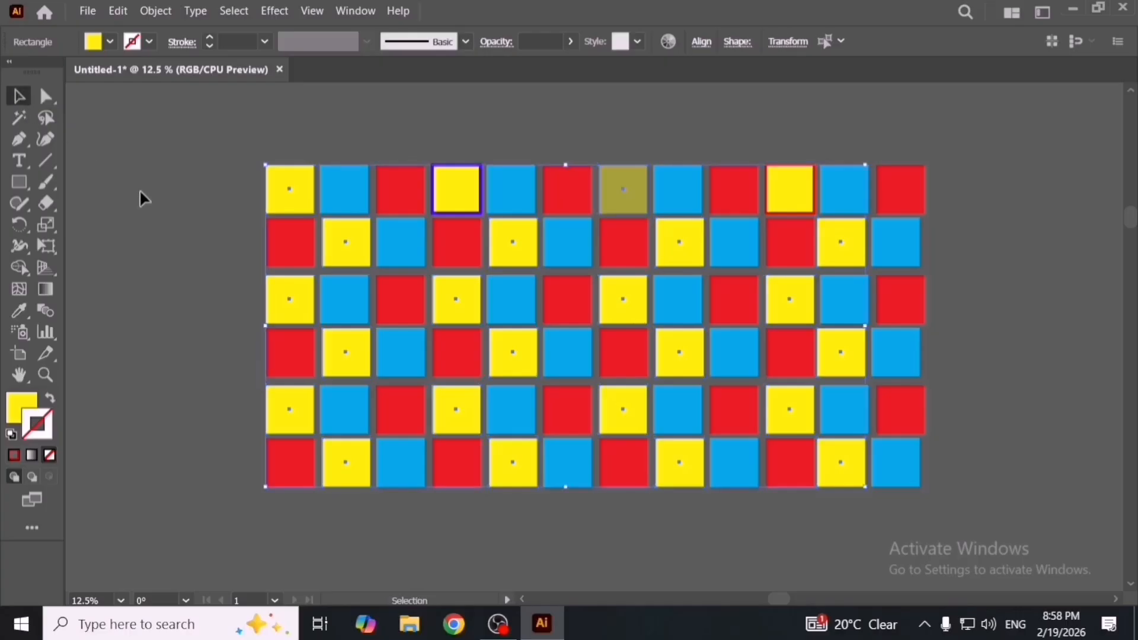
left_click(140, 189)
Step: Magic Wand select from the top-left yellow square with every criterion enabled, try moving the matches down, and undo the move
left_click(19, 117)
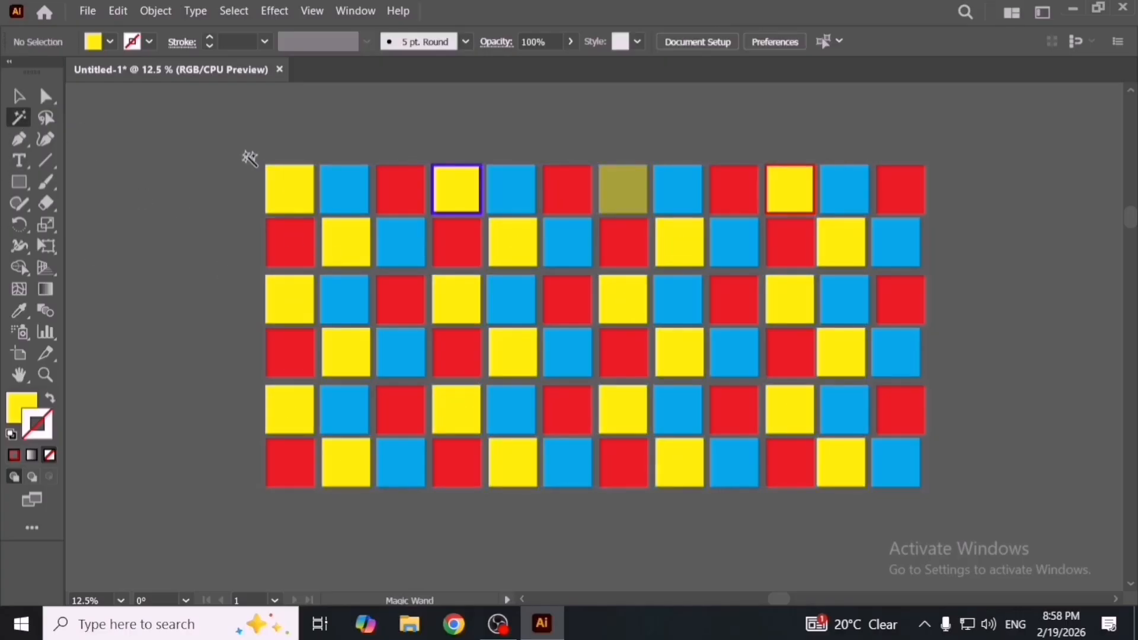
left_click(279, 183)
key("v")
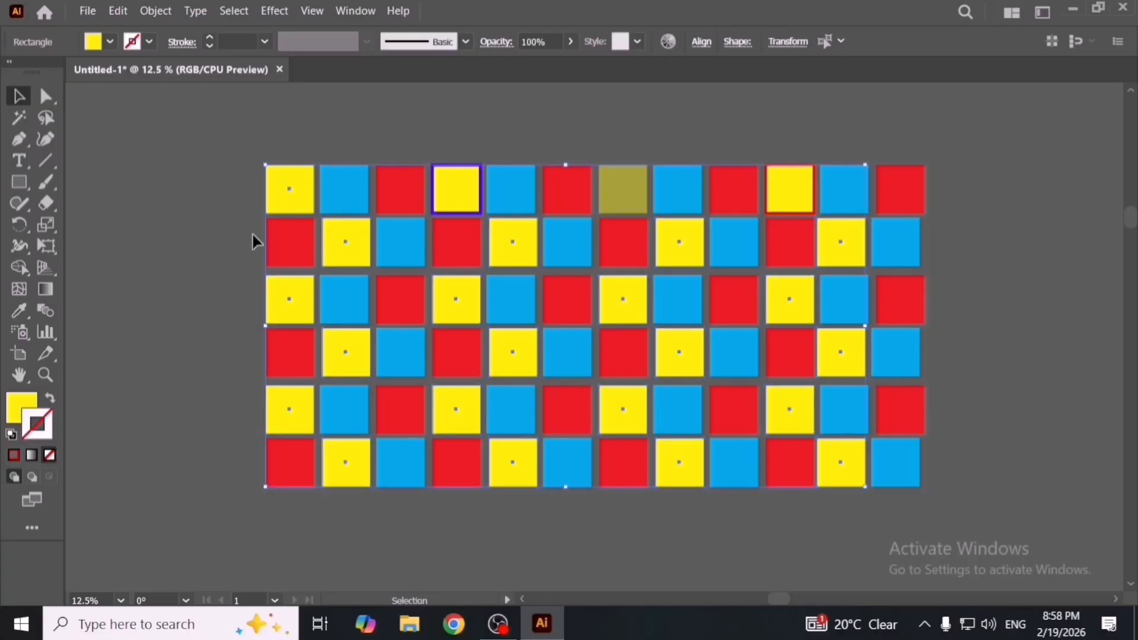
left_click_drag(341, 240, 342, 358)
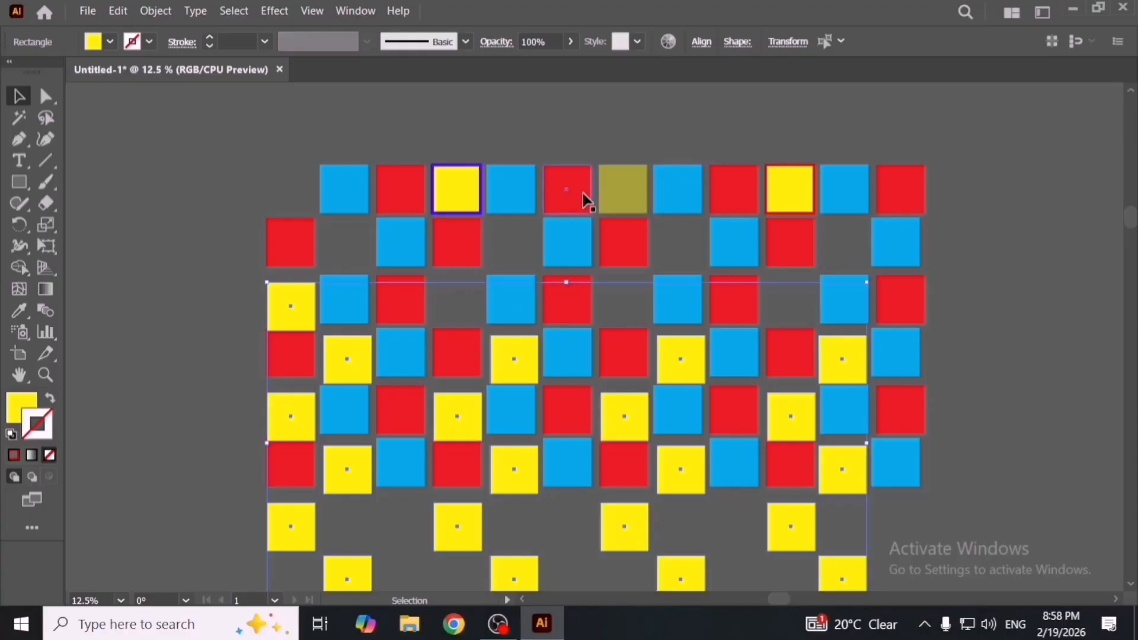
key("ctrl+z")
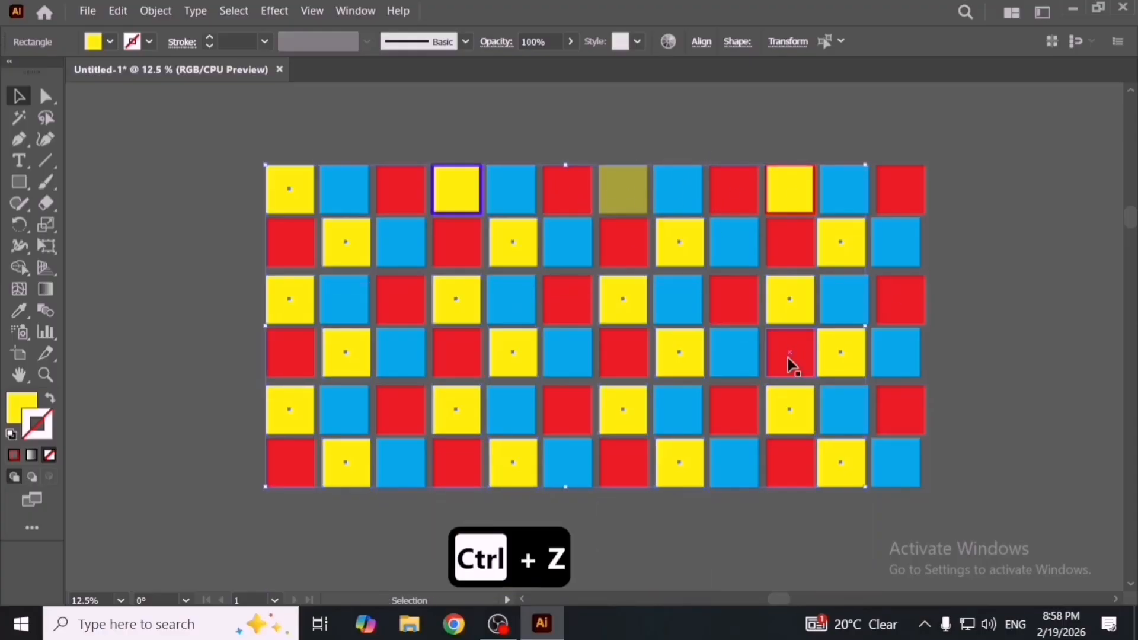
Step: Deselect the yellow squares and reopen the Magic Wand options
scroll(502, 418, "down", 2)
scroll(437, 253, "up", 1)
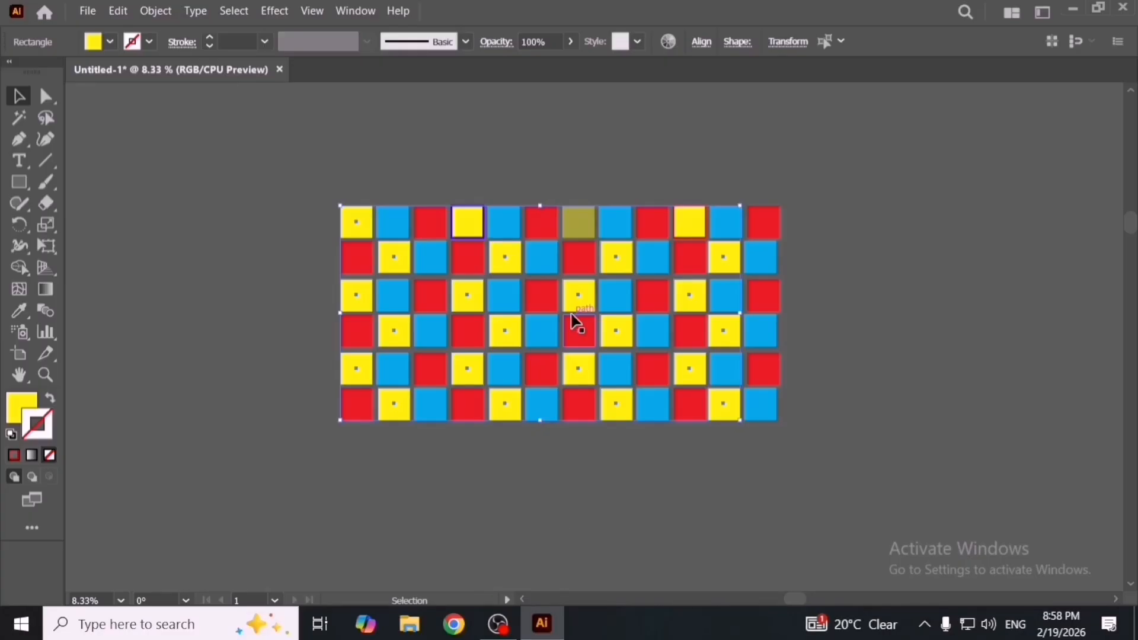
scroll(537, 378, "up", 2)
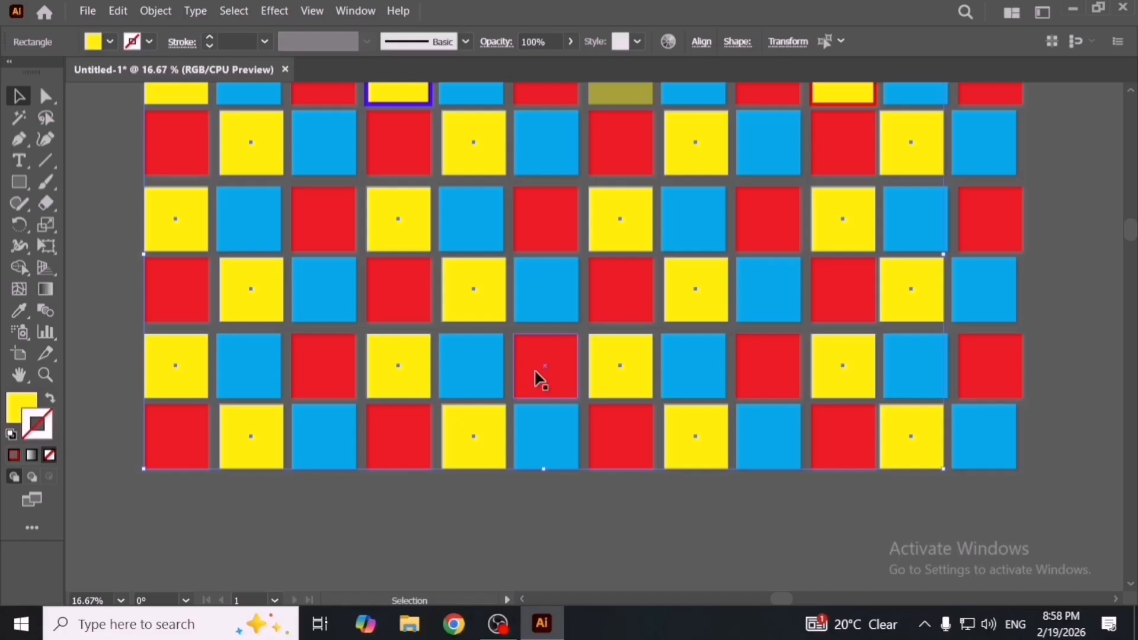
left_click(494, 525)
key("space")
left_click_drag(540, 350, 559, 446)
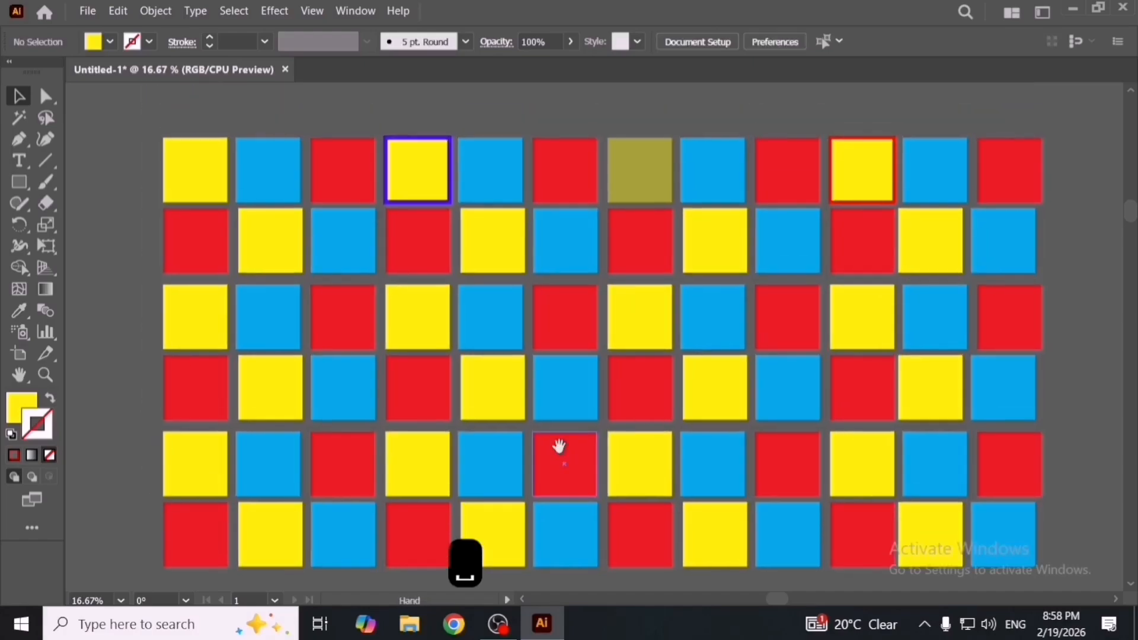
scroll(560, 446, "down", 2)
double_click(19, 118)
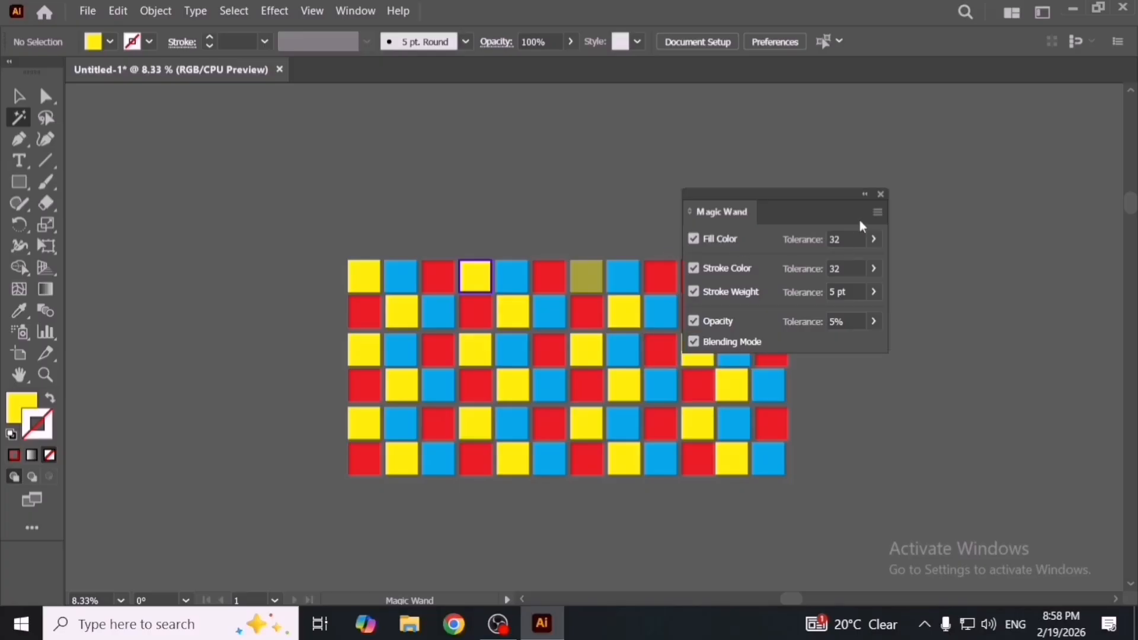
Step: Close the Magic Wand options and delete the whole grid of colored squares
left_click(882, 194)
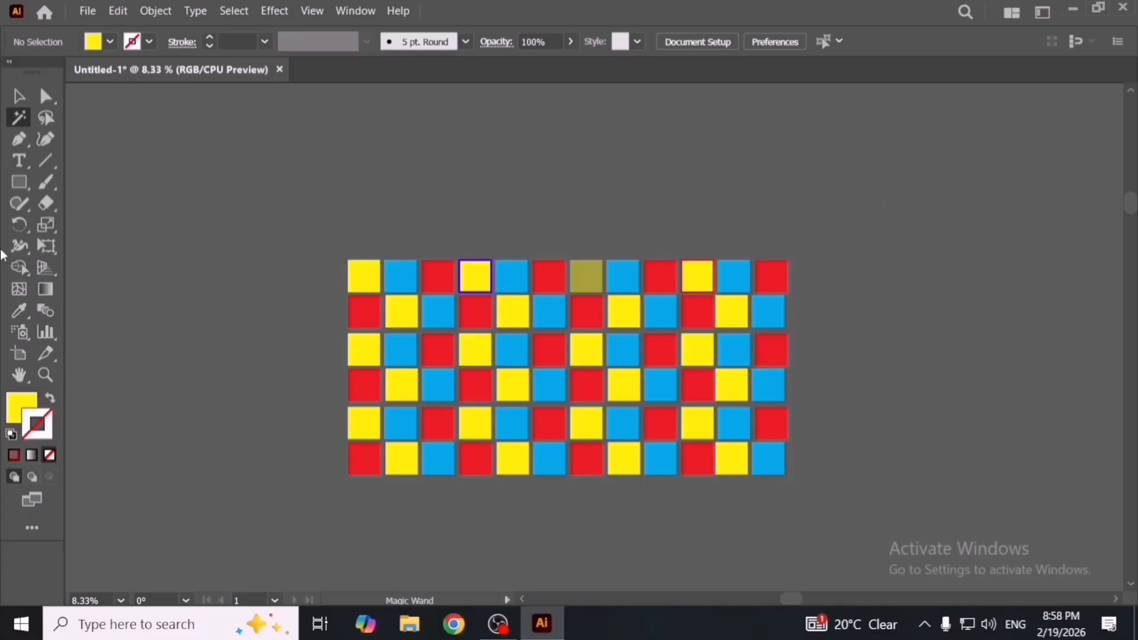
left_click(21, 97)
key("space")
left_click_drag(463, 412, 490, 349)
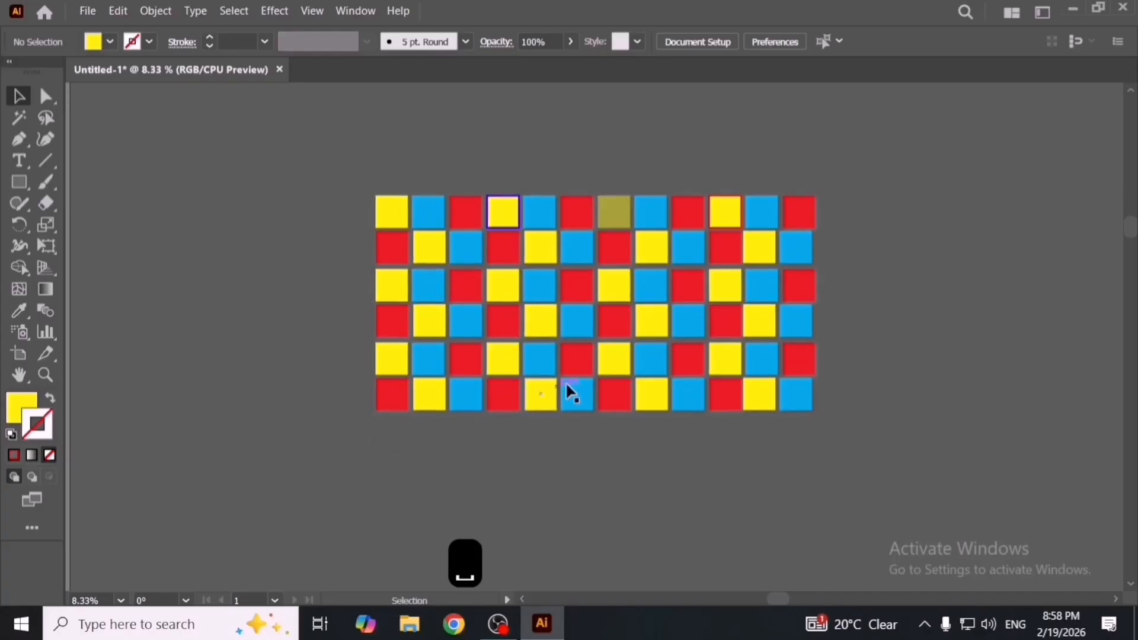
scroll(567, 381, "up", 2)
key("space")
left_click_drag(568, 397, 569, 447)
scroll(570, 449, "down", 1)
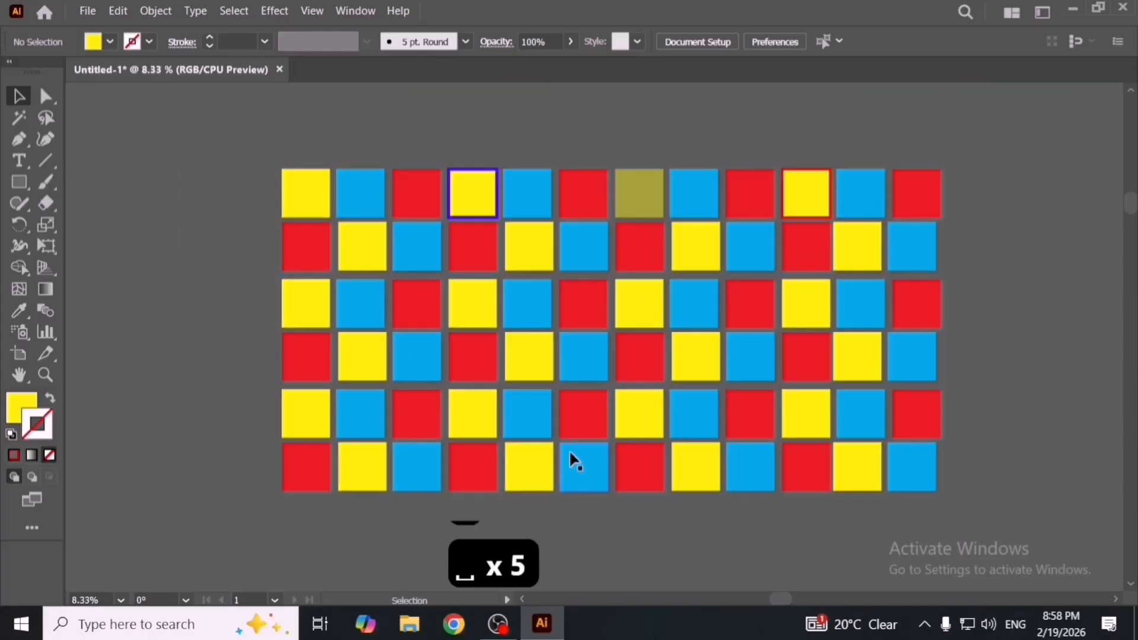
left_click_drag(334, 260, 840, 490)
key("Delete")
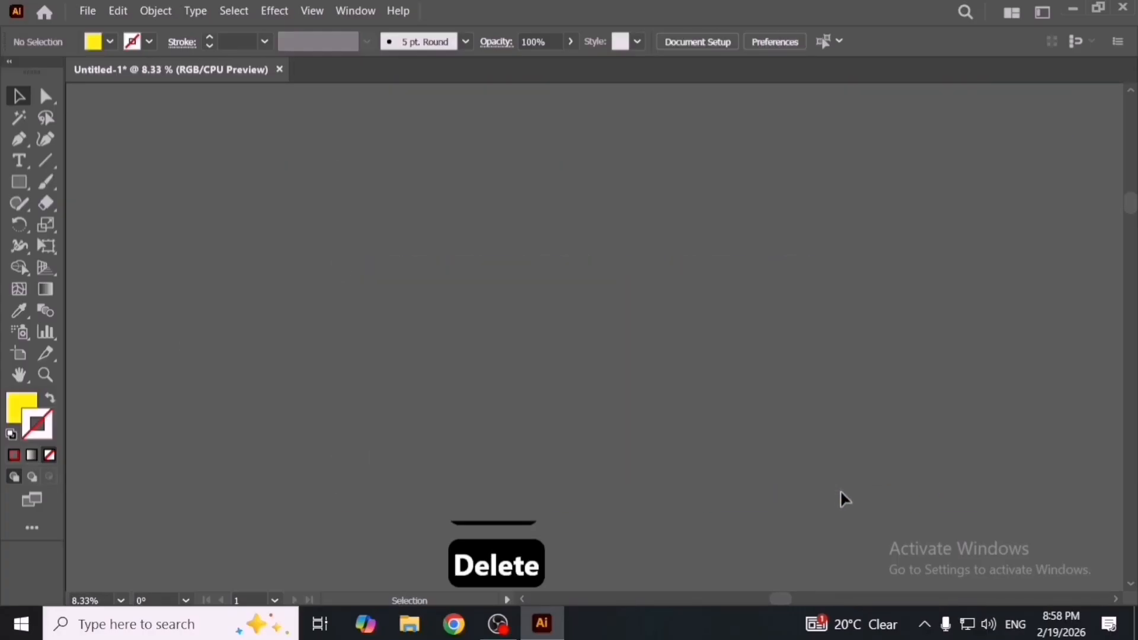
Step: Review the Magic Wand options once more over the blank artboard, close them and return to the Selection tool
scroll(602, 409, "up", 1)
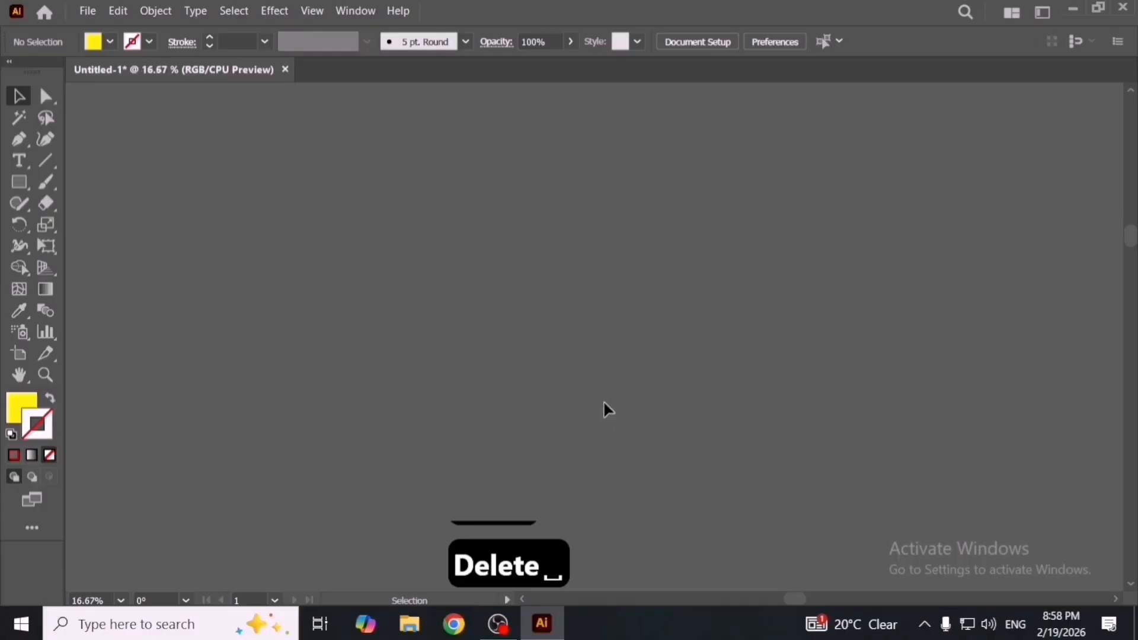
scroll(501, 457, "down", 4)
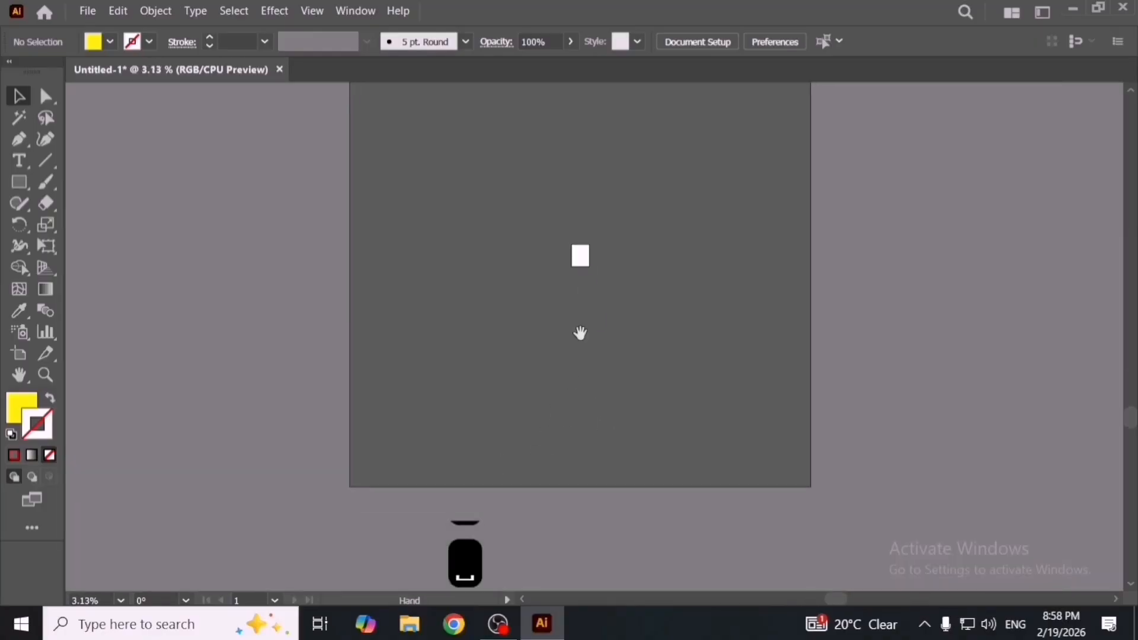
key("space")
scroll(617, 308, "up", 4)
left_click_drag(714, 335, 813, 307)
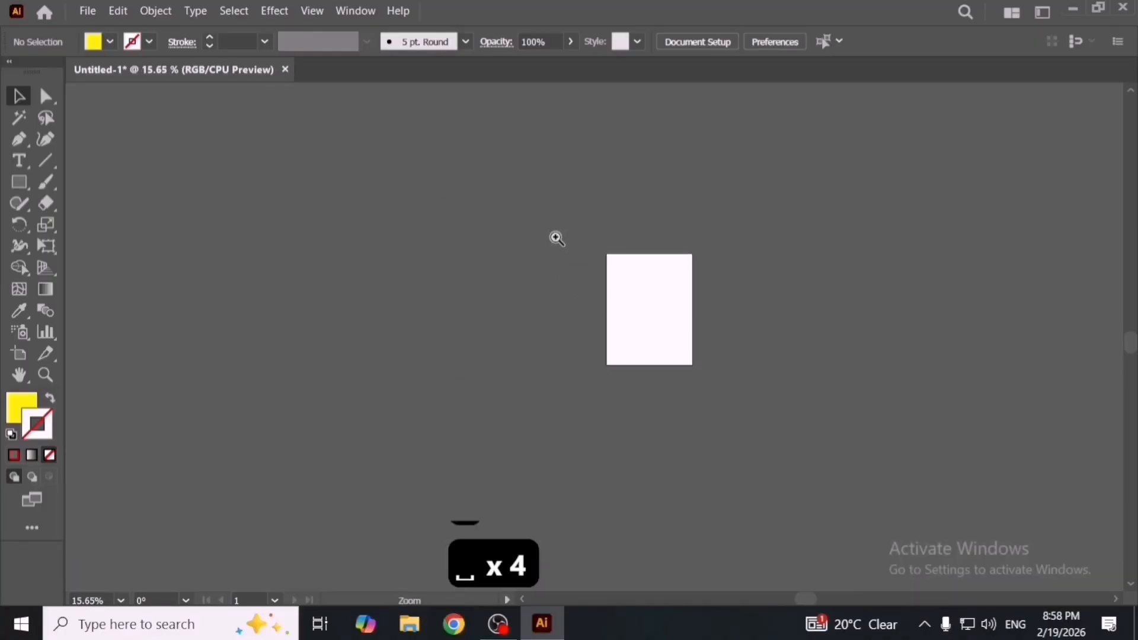
left_click_drag(590, 257, 917, 422)
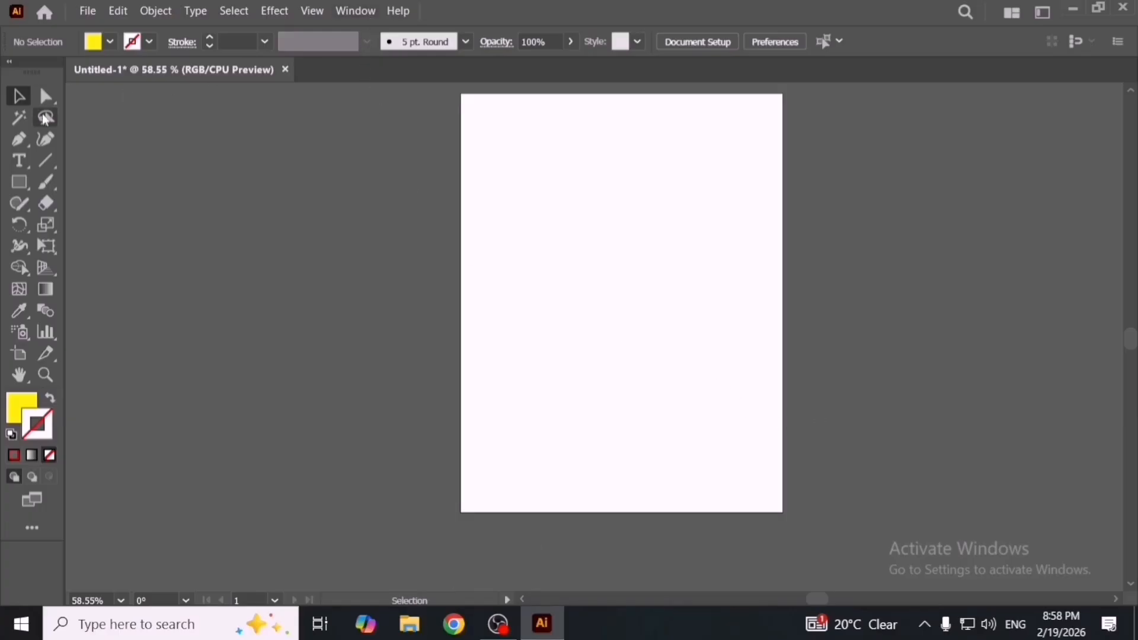
double_click(28, 121)
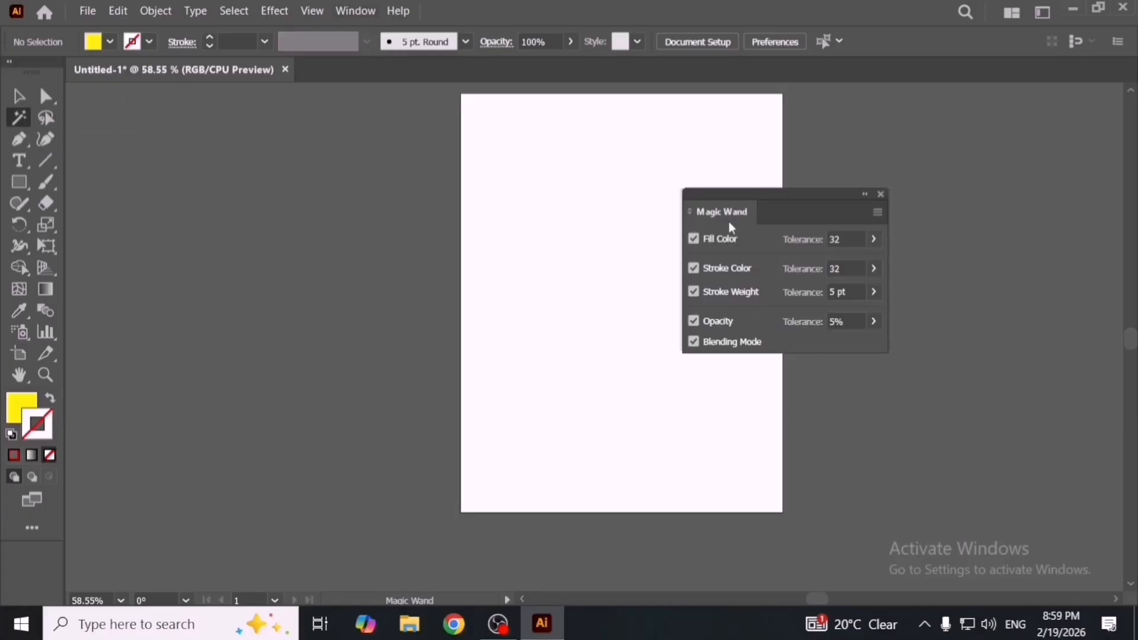
left_click_drag(739, 194, 445, 145)
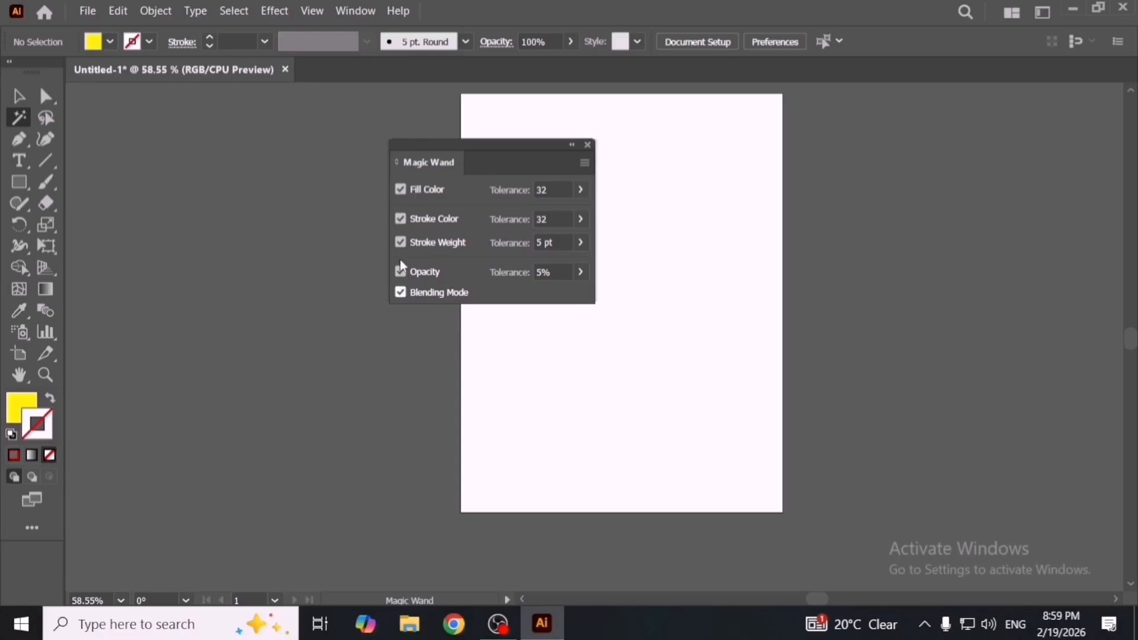
left_click(588, 144)
left_click(19, 96)
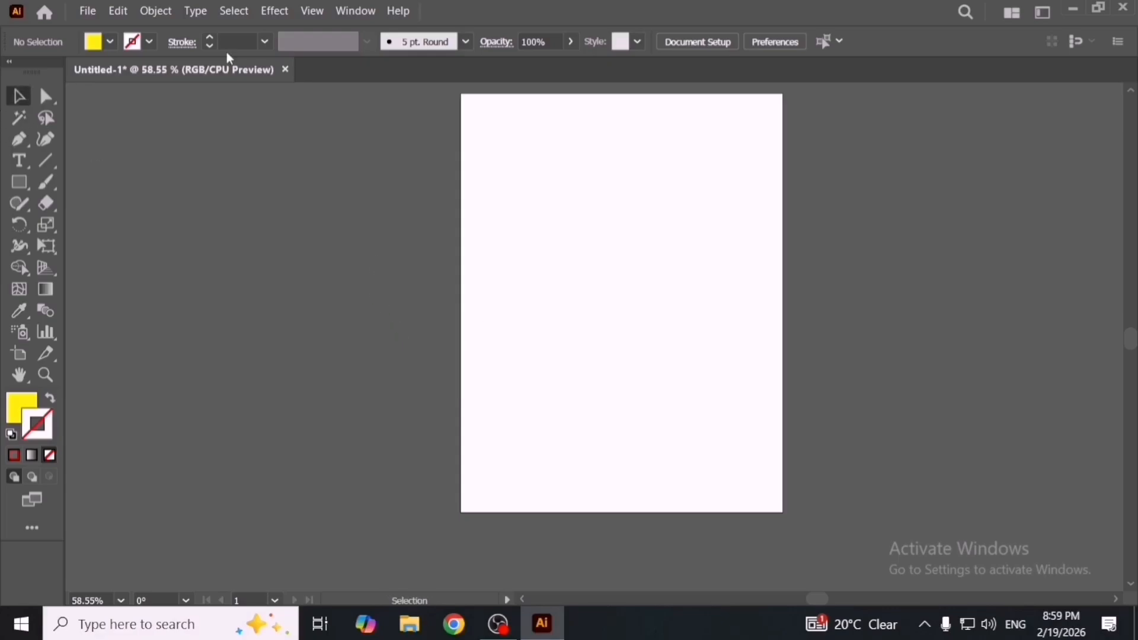
Step: Open the Navigator panel, use its preview to shift the view of the artboard, and close the panel
left_click(355, 11)
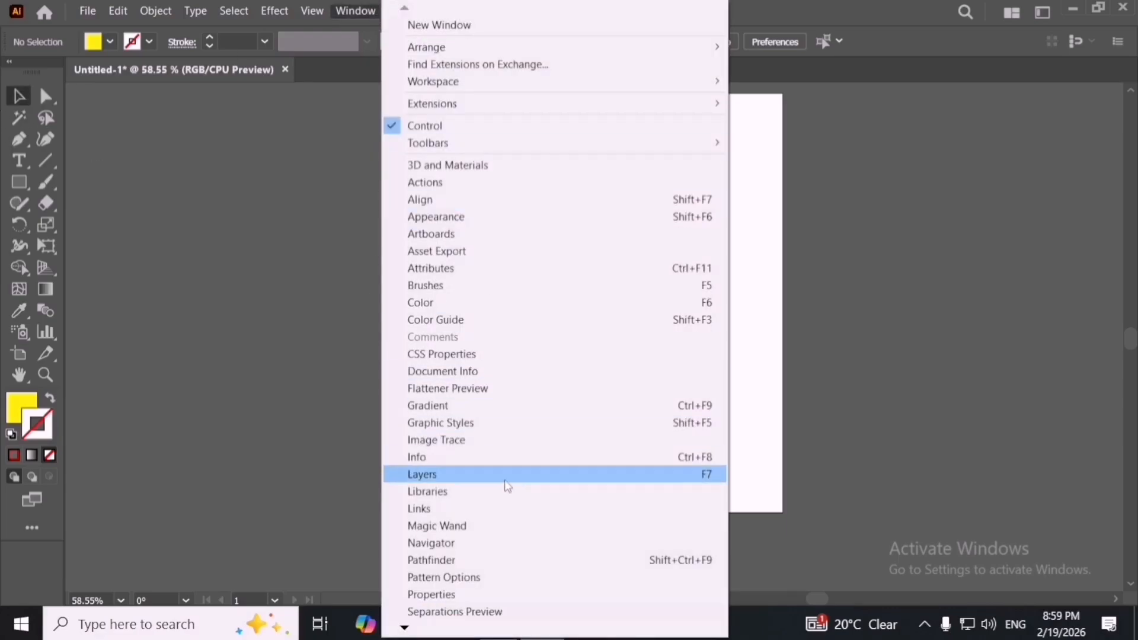
left_click(516, 543)
left_click_drag(490, 315, 408, 324)
left_click_drag(425, 332, 529, 348)
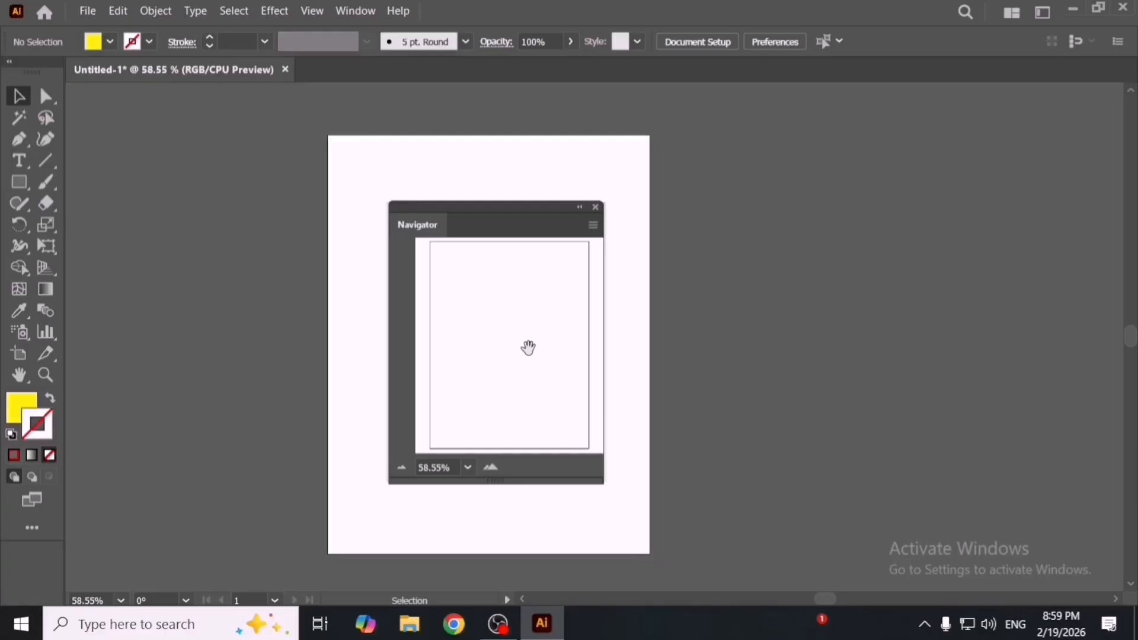
left_click_drag(499, 215, 796, 200)
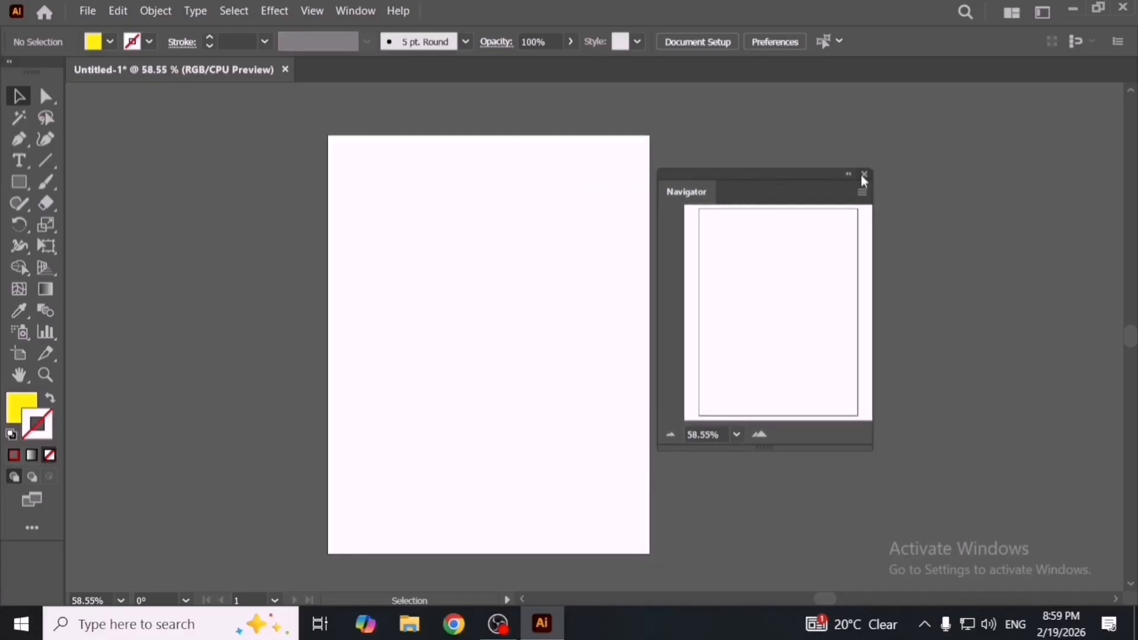
left_click(860, 174)
Step: Open the Pathfinder panel beside the artboard to view its shape modes and pathfinders, and close it
left_click(366, 13)
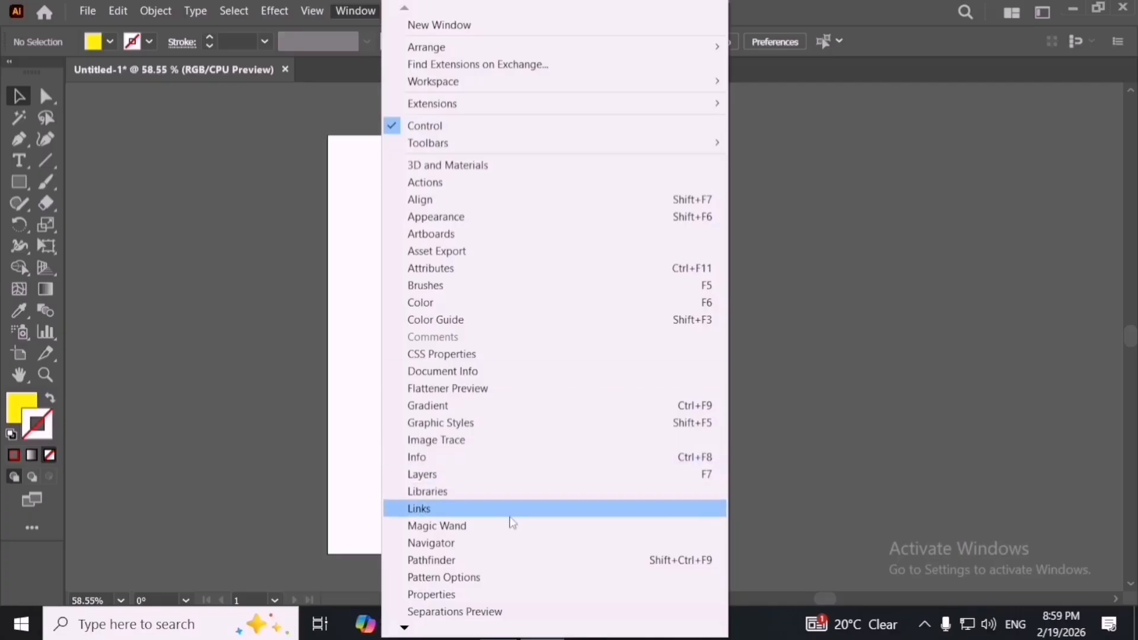
left_click(508, 560)
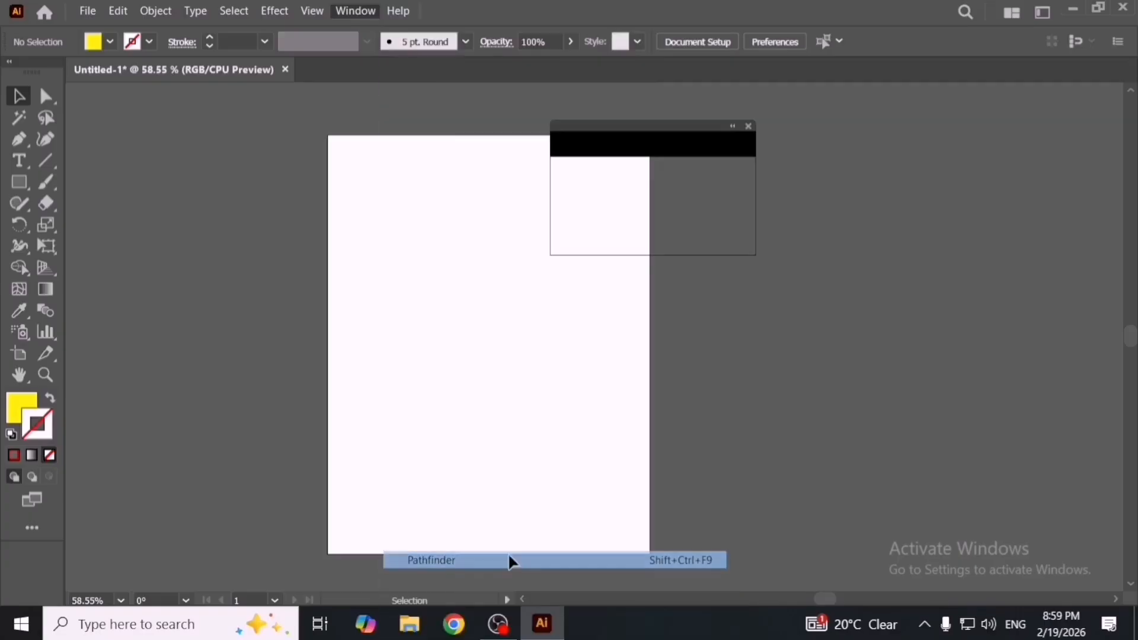
left_click_drag(625, 137, 731, 182)
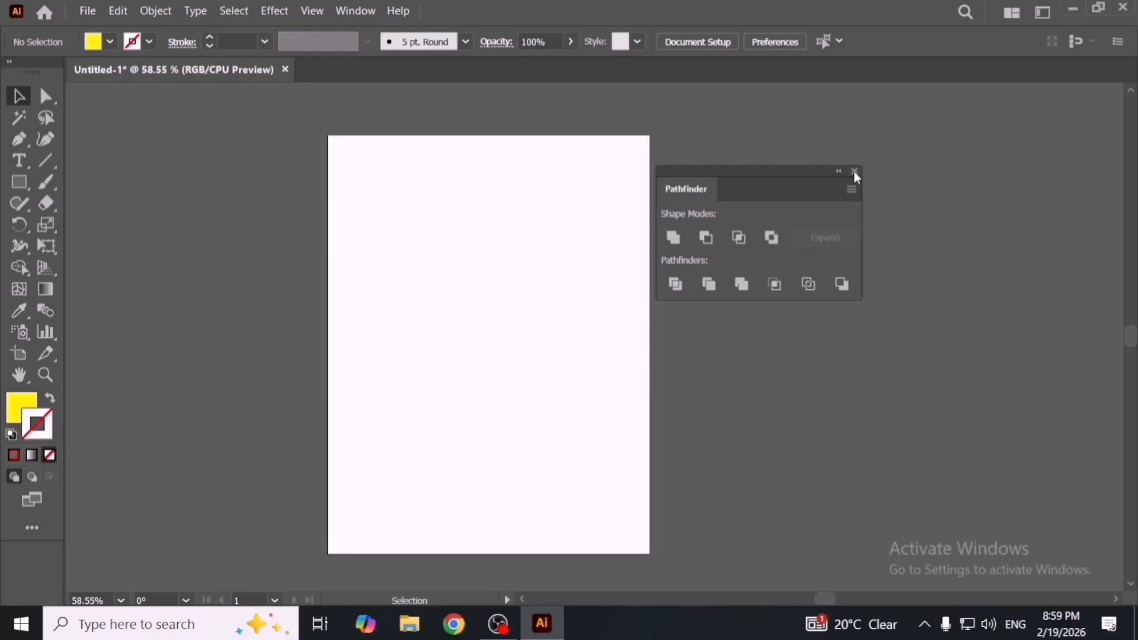
left_click(855, 172)
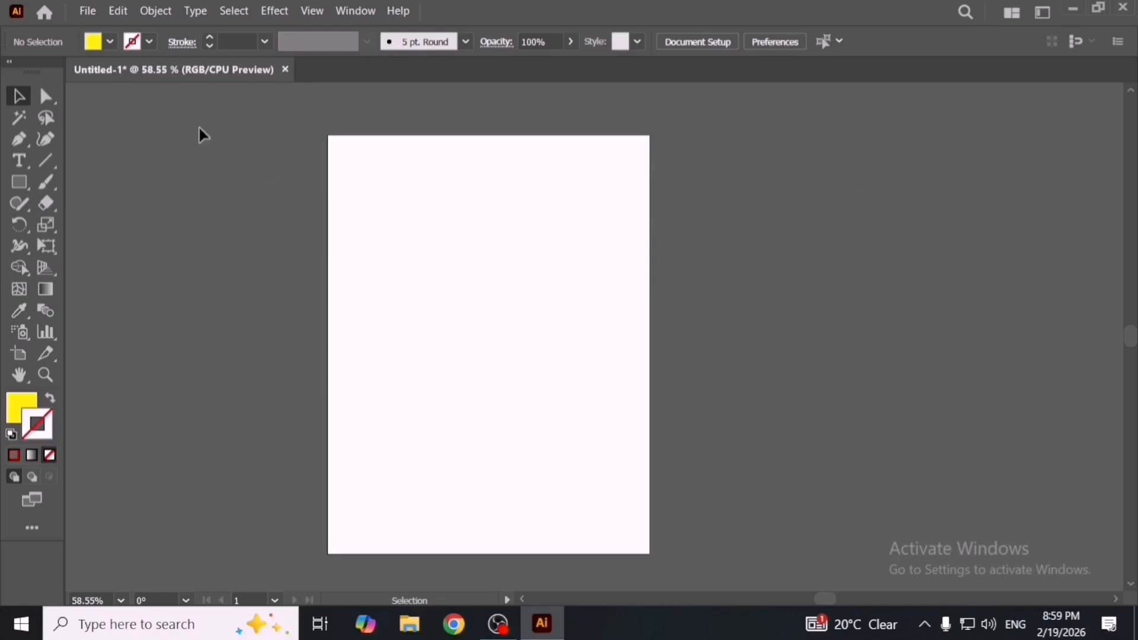
Step: Open the Pattern Options panel and the Basic Graphics_Dots pattern swatch library
left_click(346, 14)
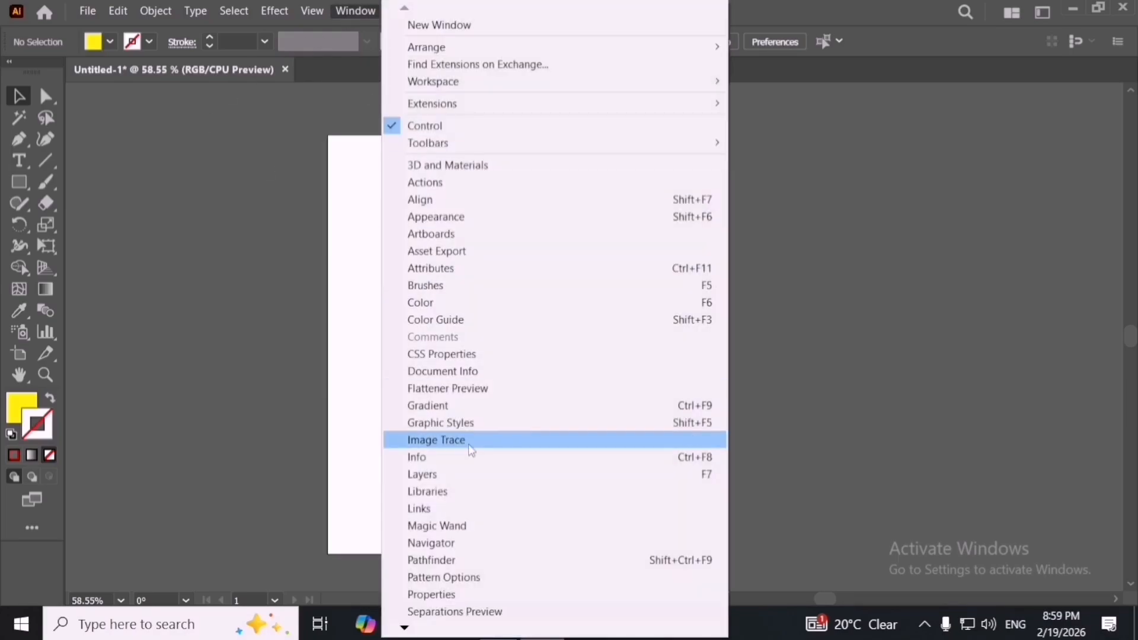
left_click(540, 578)
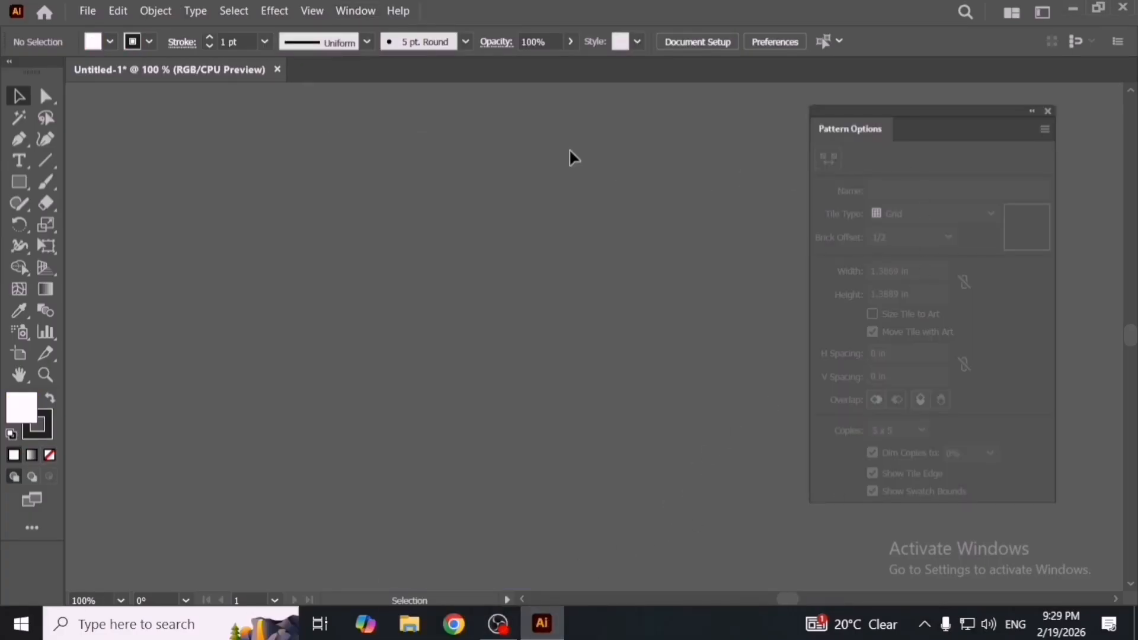
left_click(351, 11)
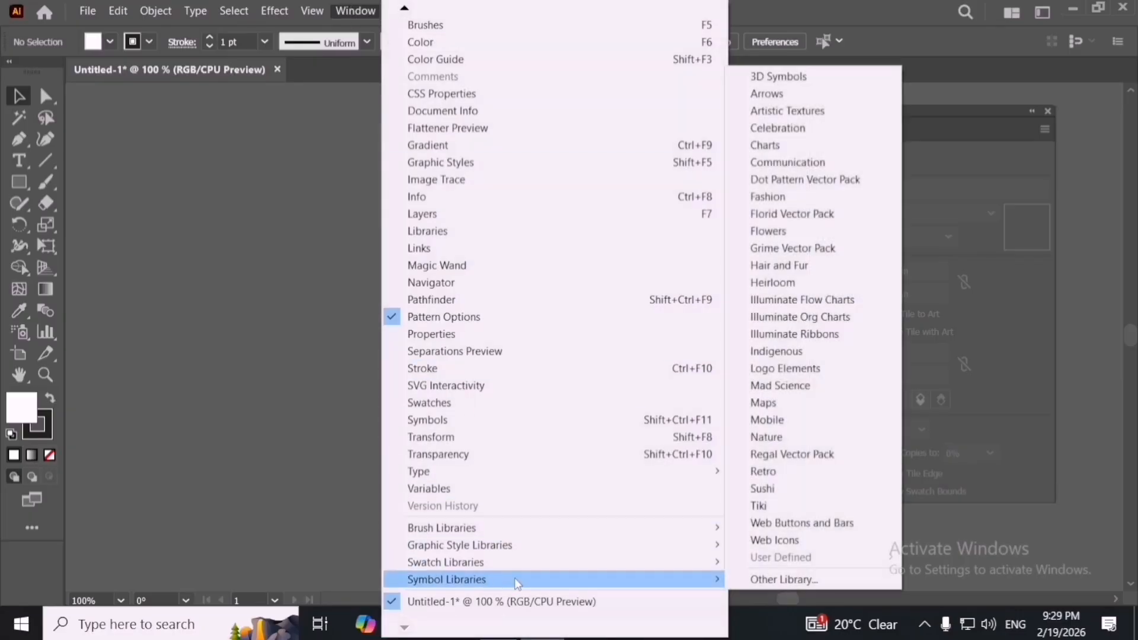
mouse_move(536, 565)
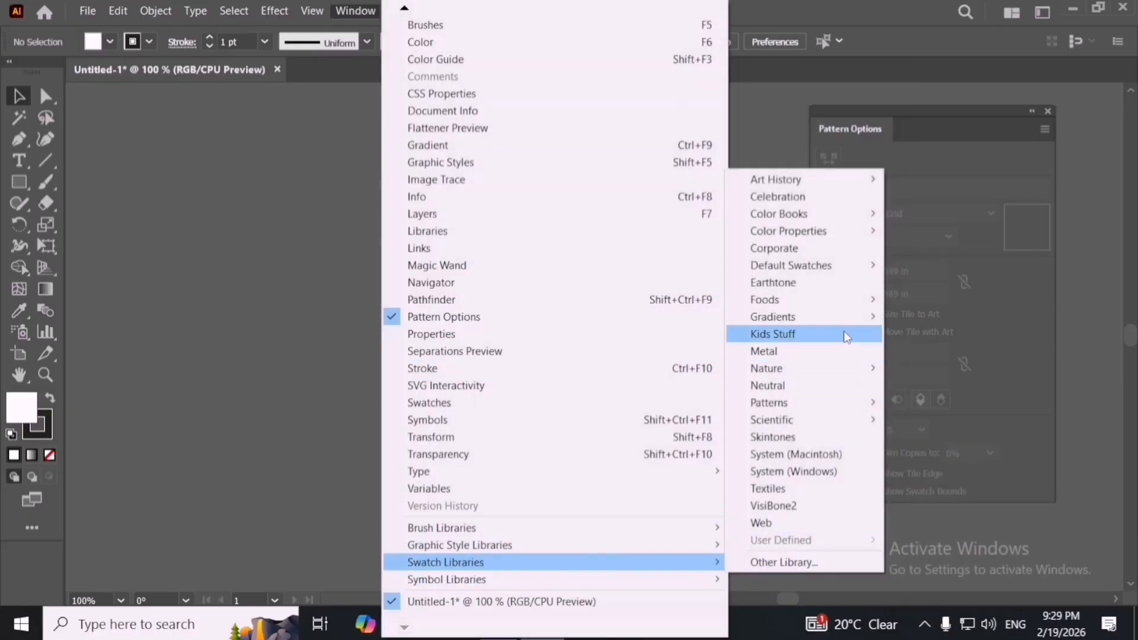
mouse_move(835, 415)
mouse_move(896, 415)
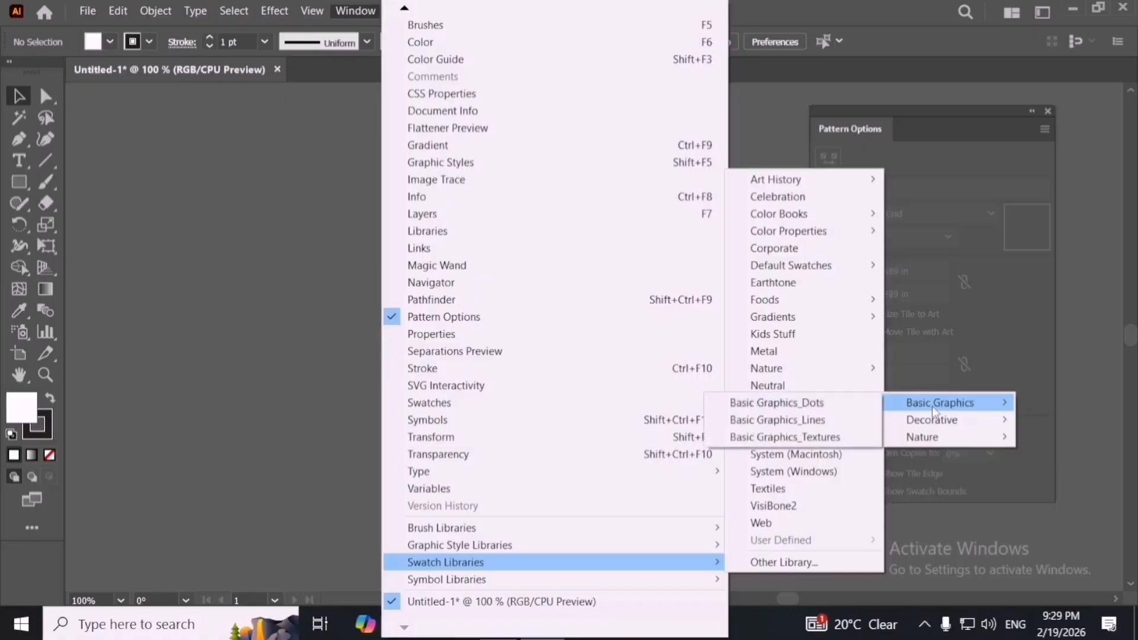
left_click(810, 408)
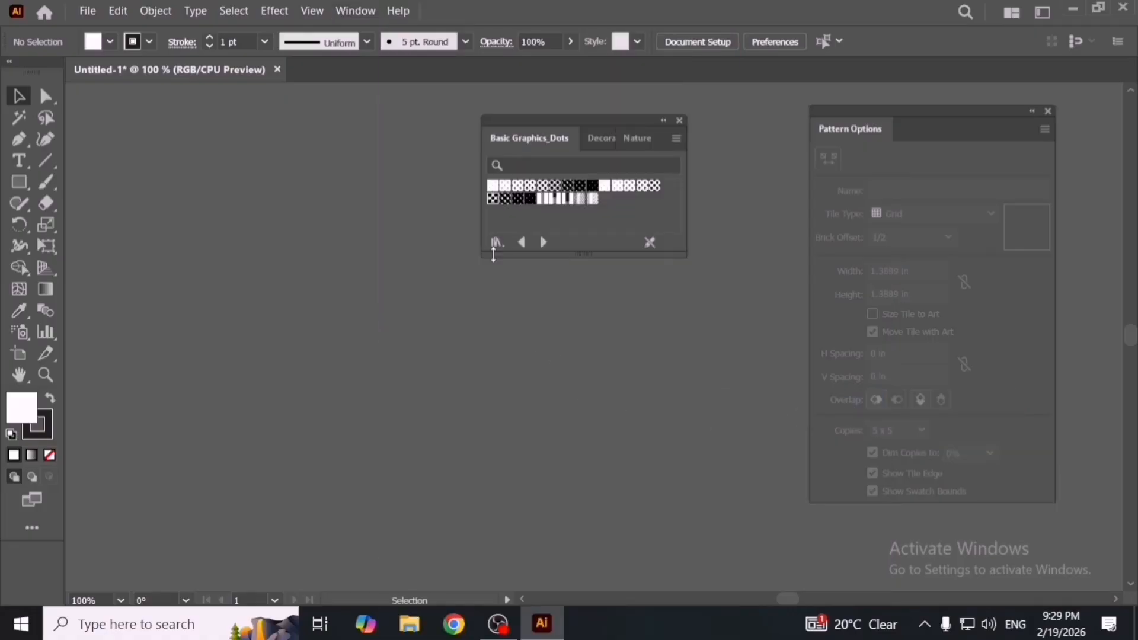
Step: Draw a square on the empty canvas, fill it with the 6 dpi 80% dot pattern and enlarge it about three times from its center
left_click(19, 182)
left_click_drag(363, 312, 447, 396)
left_click(517, 199)
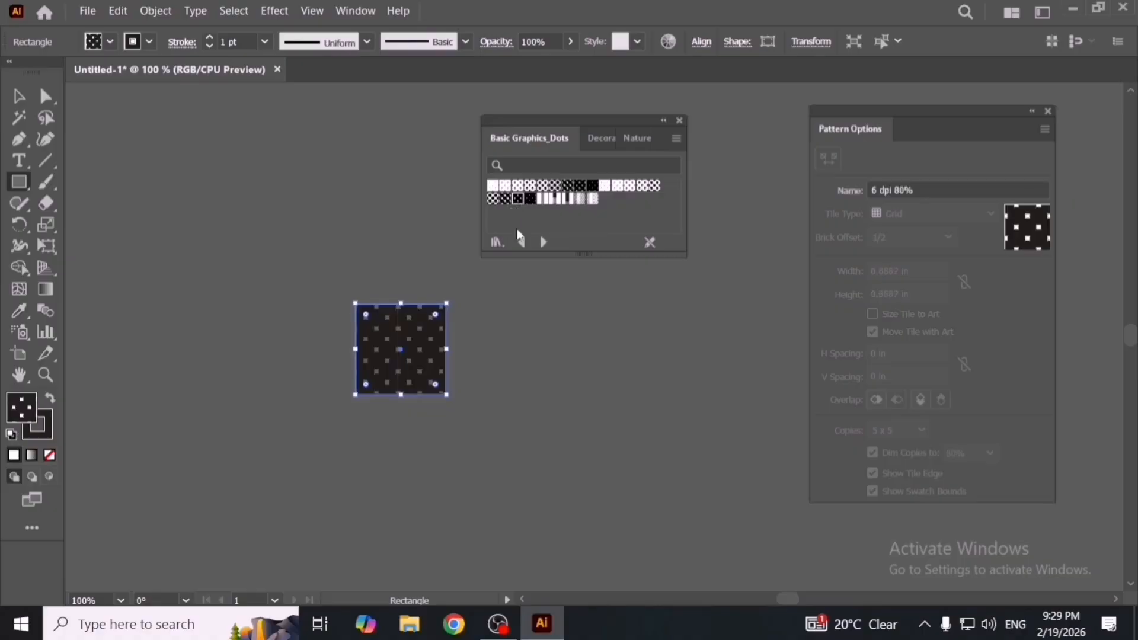
key("v")
left_click_drag(446, 395, 542, 491)
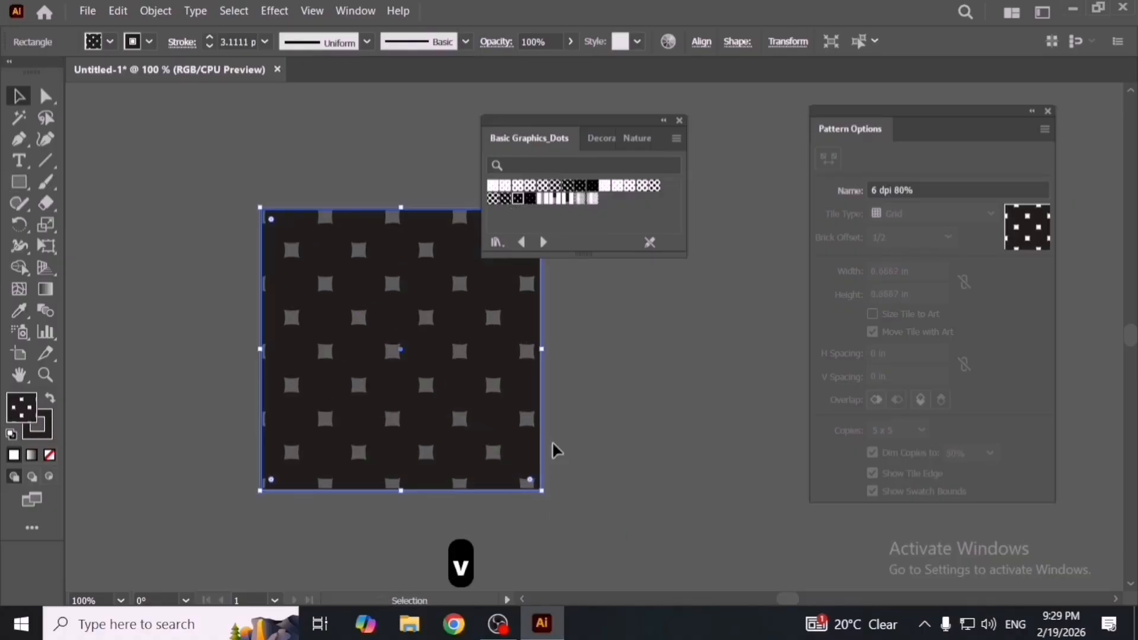
Step: Fill the square with the 10 dpi 60% dot pattern, shift it about 1.2 in to the right and close the swatch library
left_click(556, 199)
left_click_drag(514, 380, 596, 380)
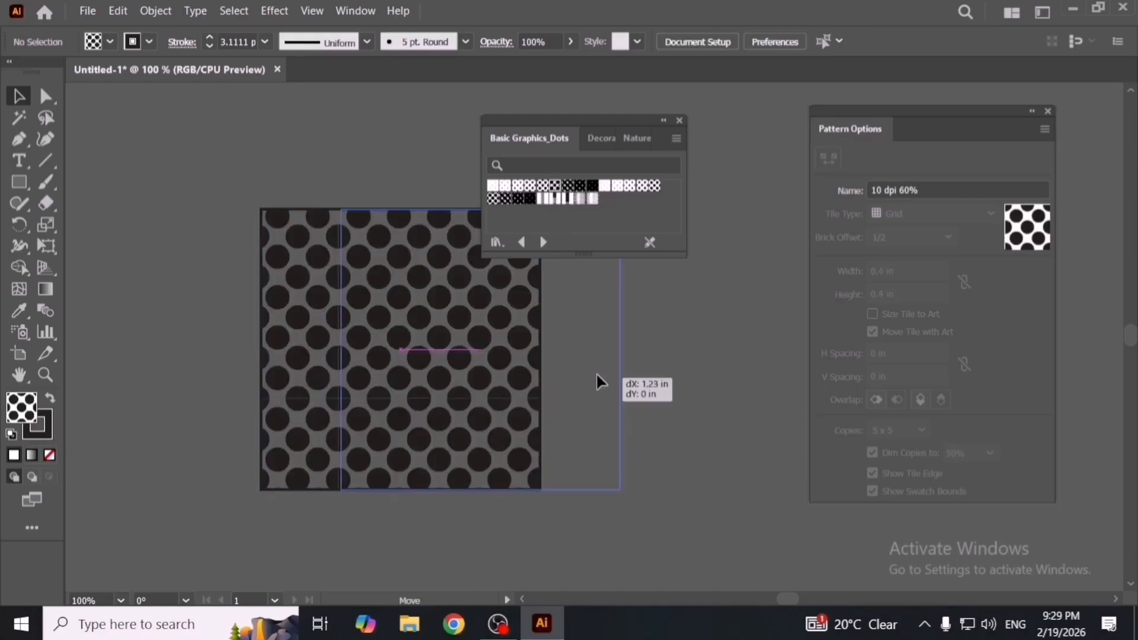
left_click(680, 120)
left_click(694, 259)
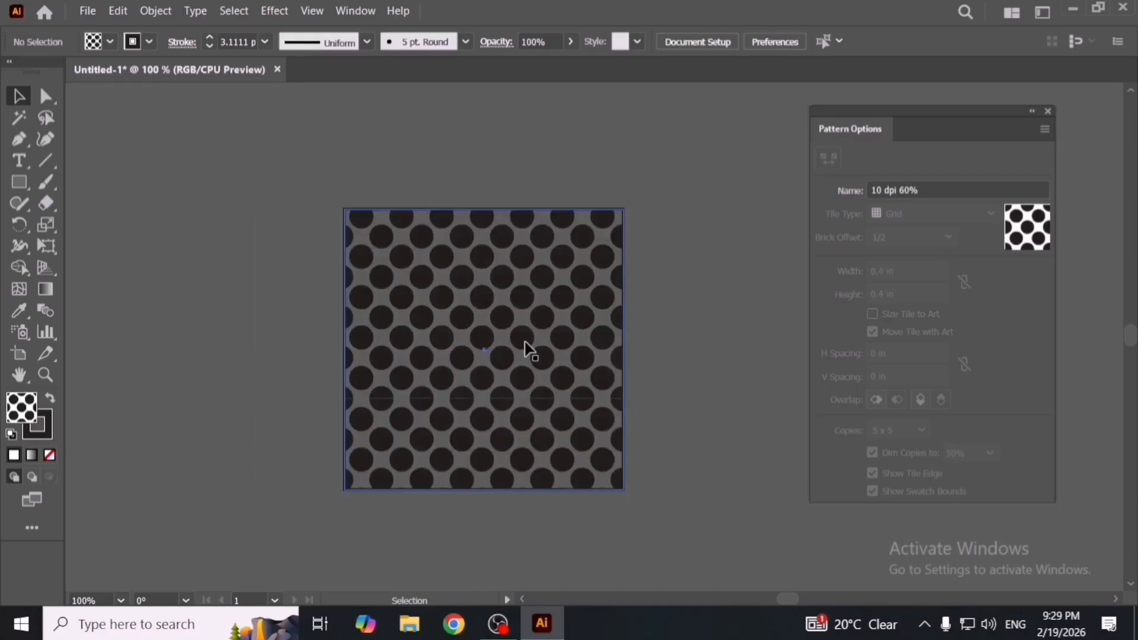
Step: Arrange the patterned square and the Pattern Options panel side by side
left_click_drag(525, 348, 580, 333)
left_click_drag(949, 138, 820, 128)
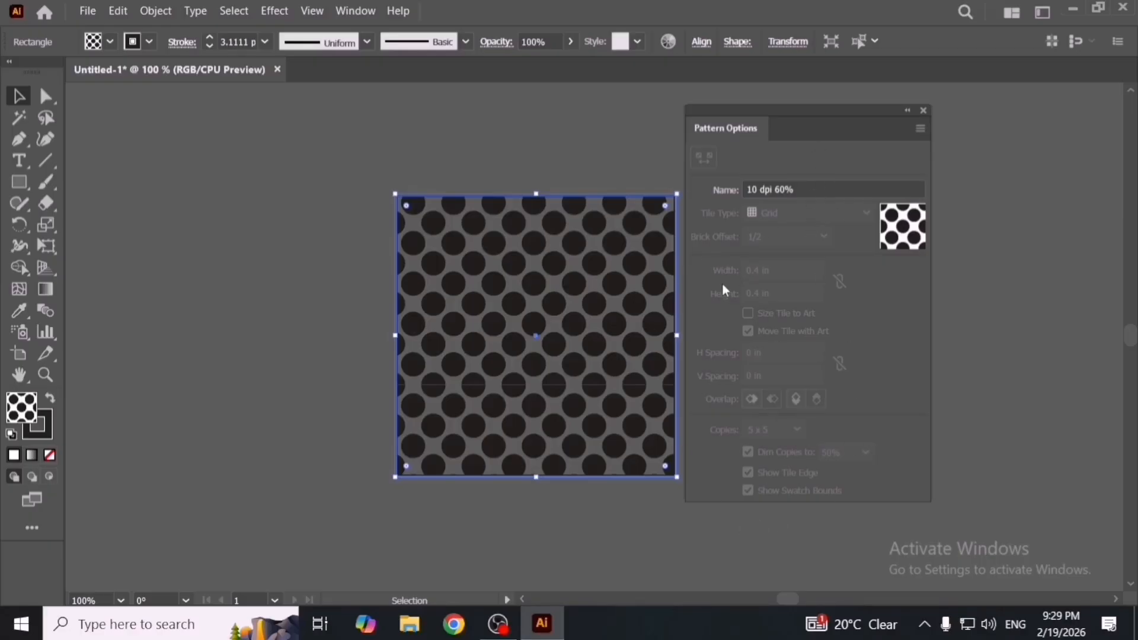
left_click_drag(812, 128, 844, 125)
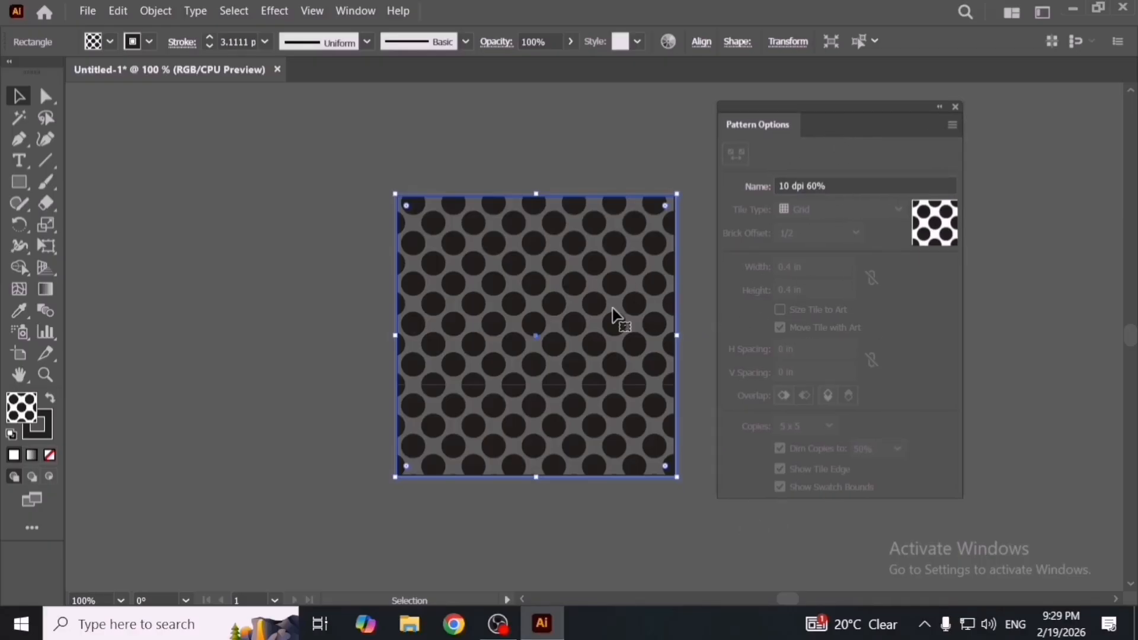
Step: Remove the patterned square's stroke and shift the square slightly up and to the left
left_click(44, 432)
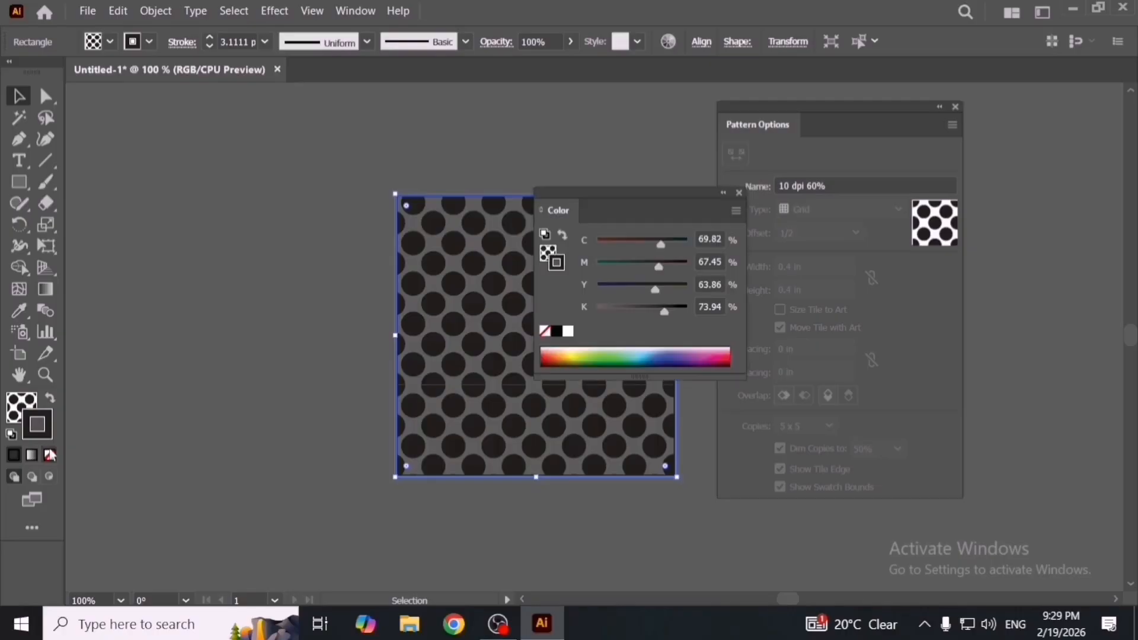
left_click(49, 455)
left_click(29, 405)
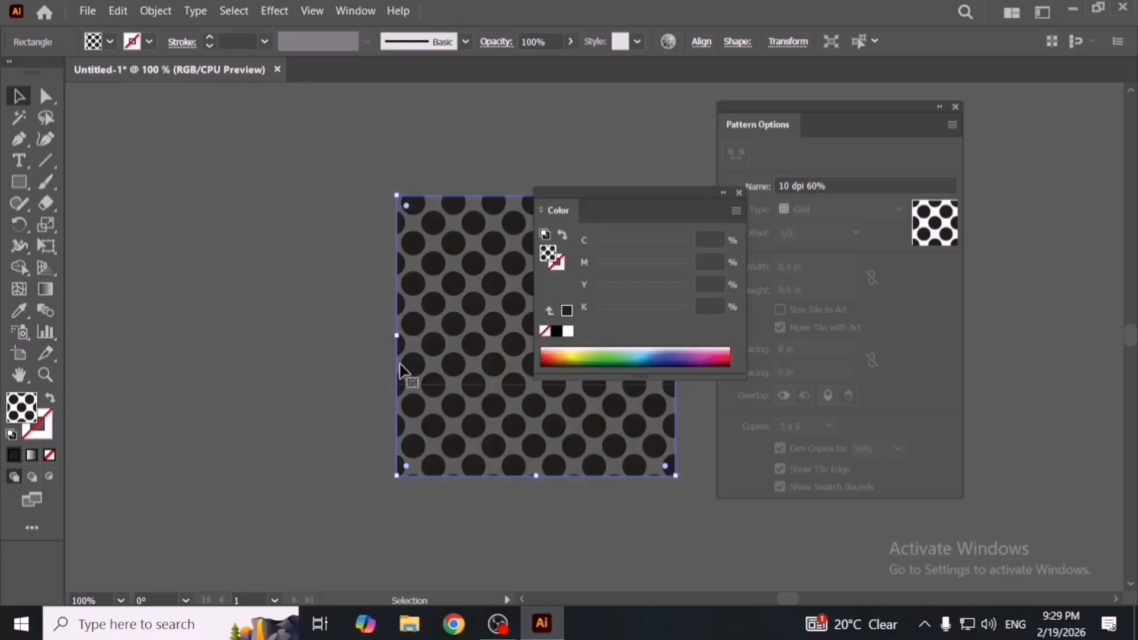
left_click(739, 195)
left_click(678, 173)
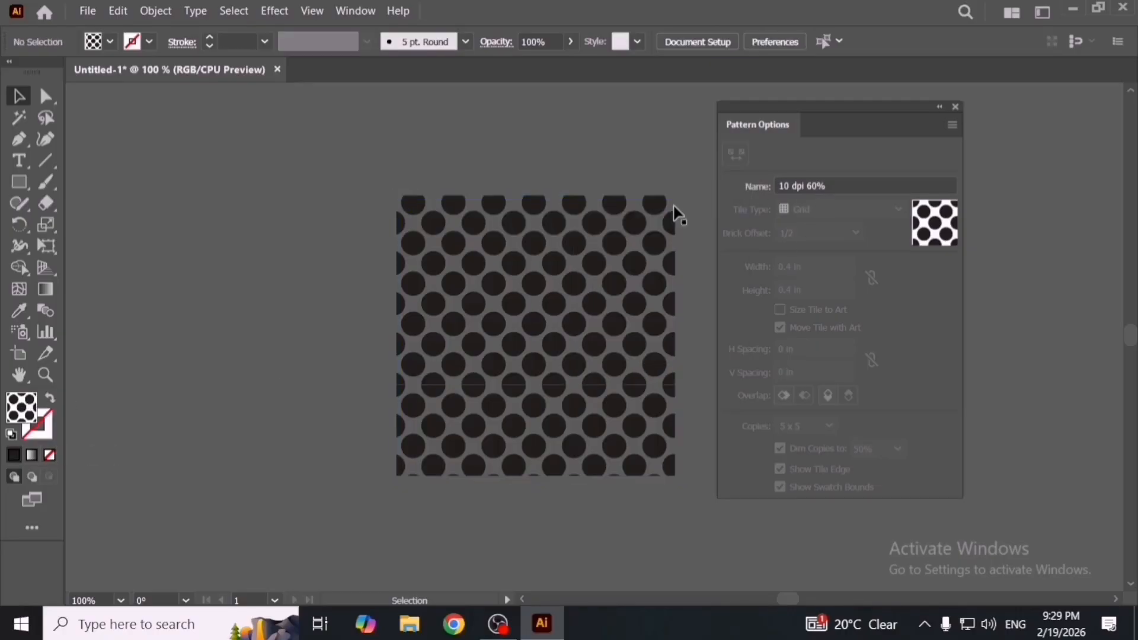
left_click(644, 273)
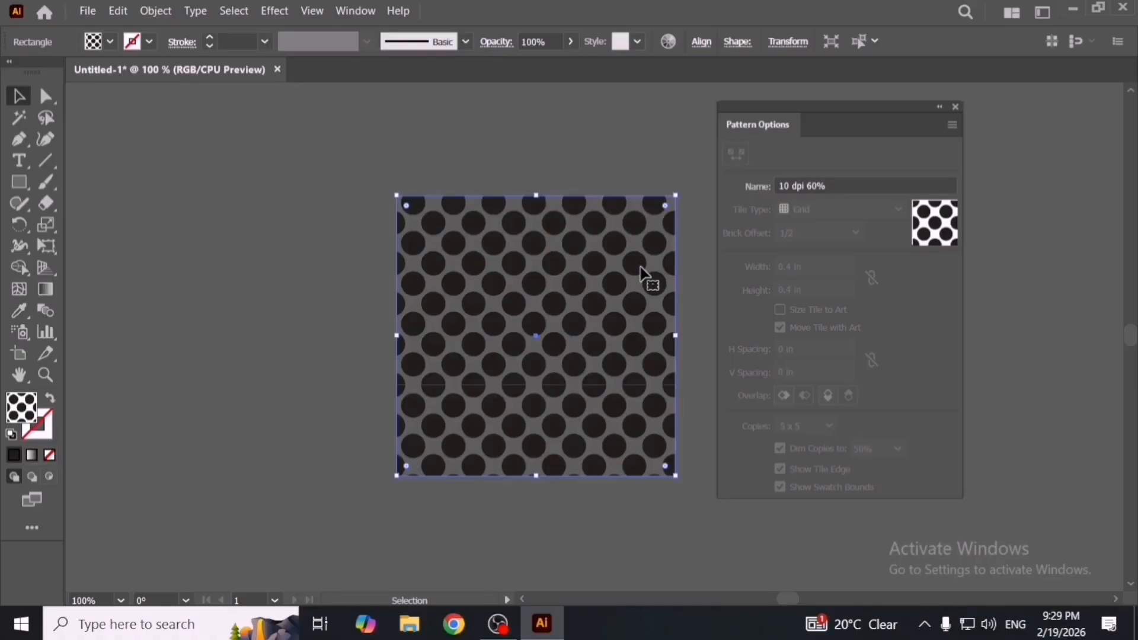
left_click_drag(610, 330, 569, 322)
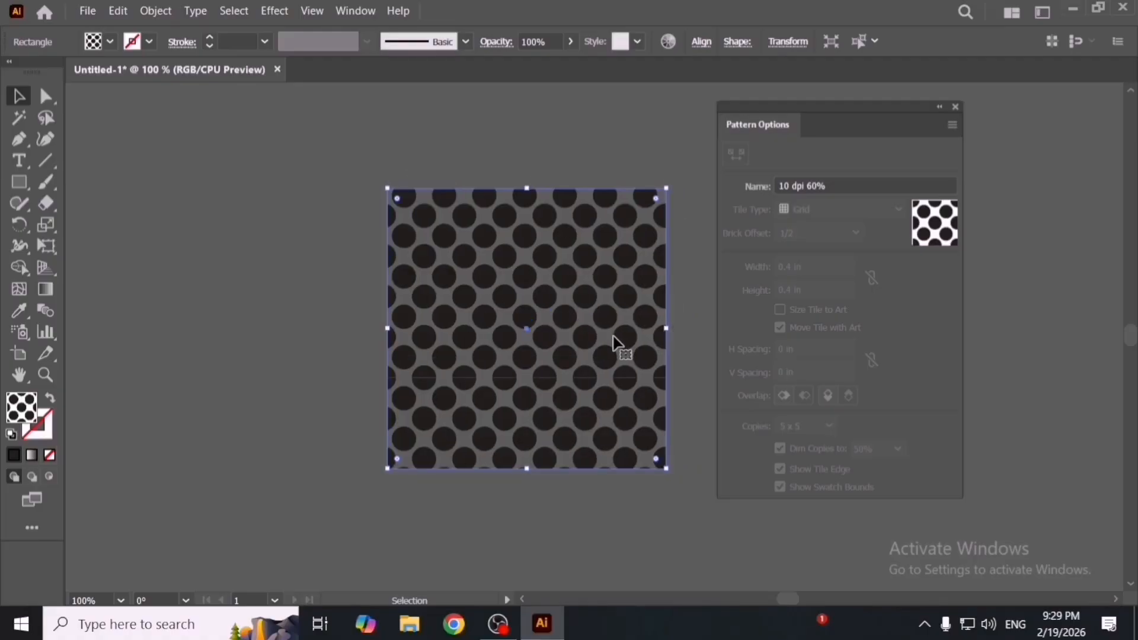
left_click_drag(834, 123, 800, 140)
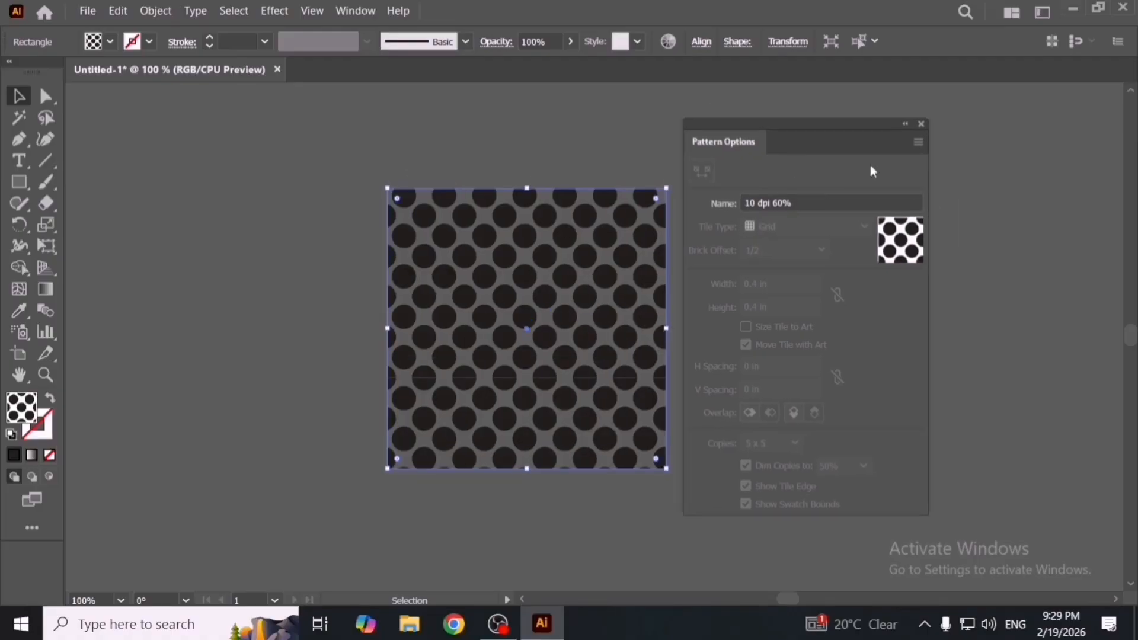
left_click(919, 143)
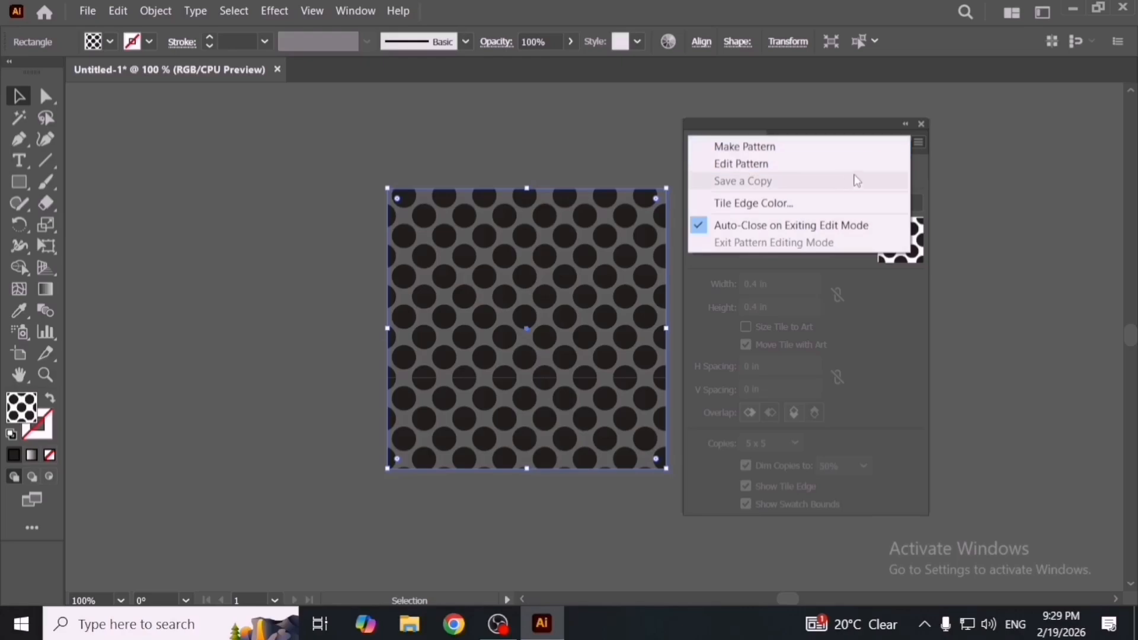
left_click(824, 165)
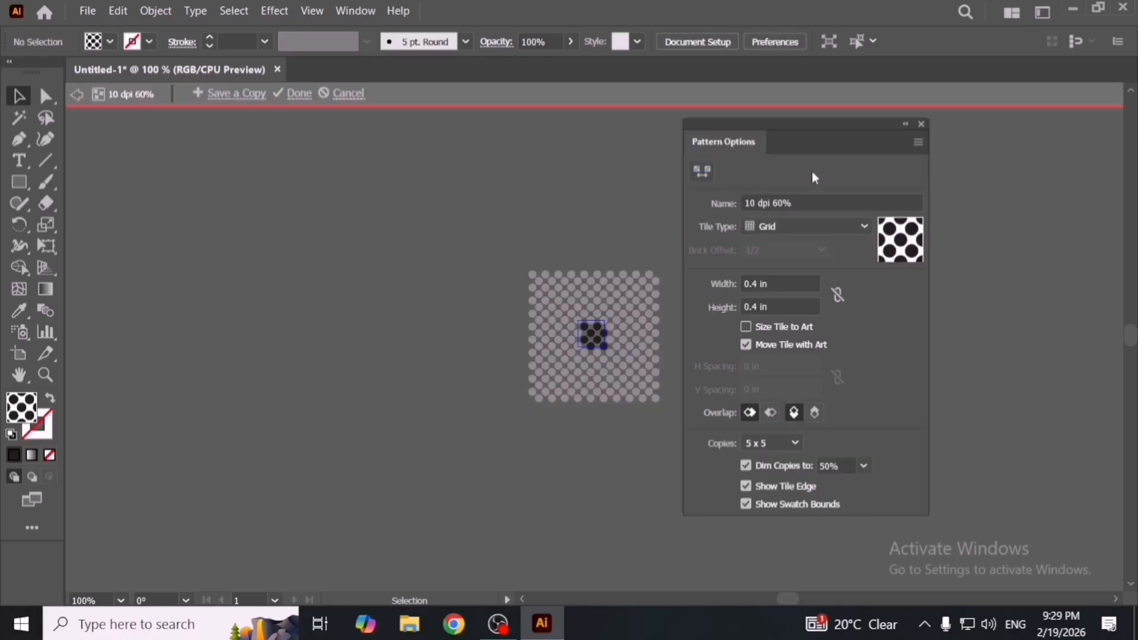
left_click_drag(816, 132, 867, 131)
left_click(724, 96)
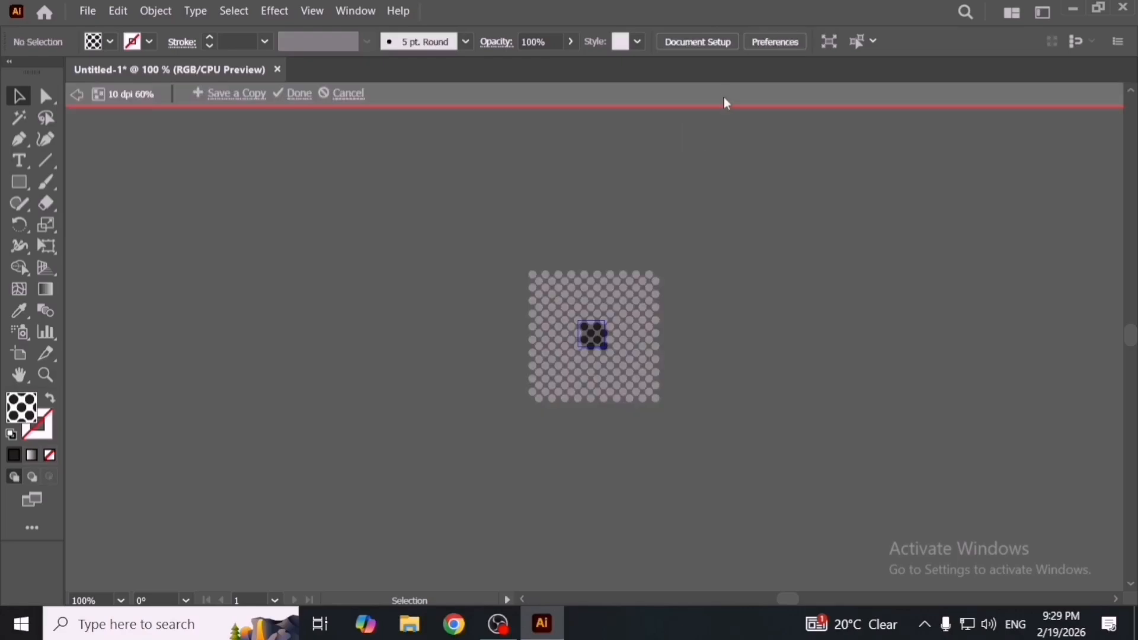
Step: Scale the patterned square down proportionally from its center to about 60% of its size
scroll(674, 314, "up", 3)
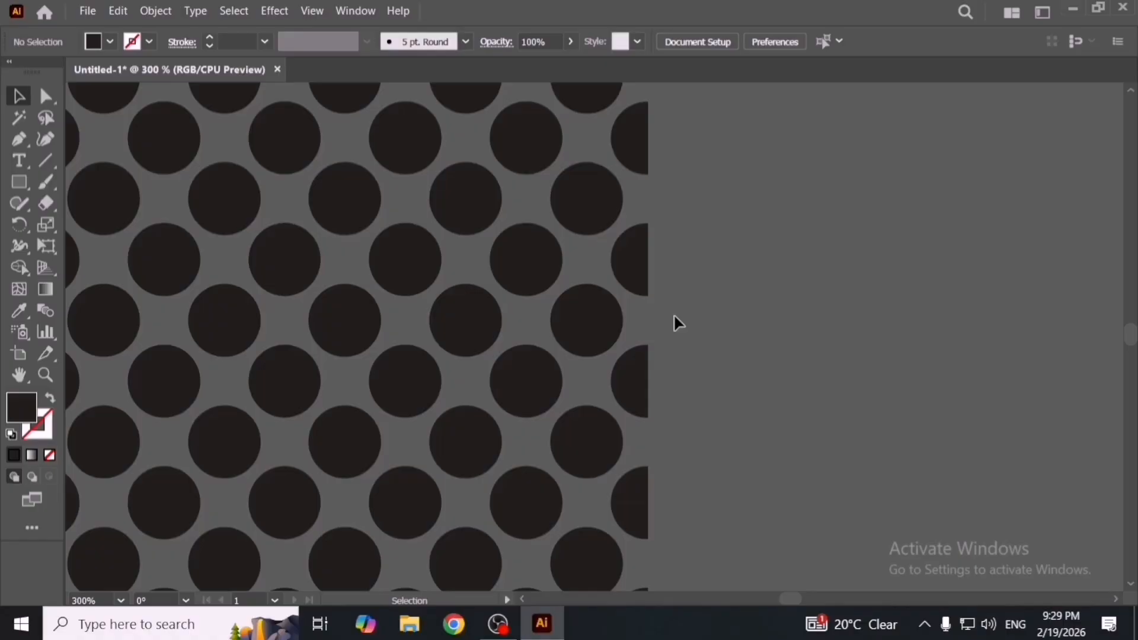
scroll(673, 314, "down", 2)
left_click(614, 320)
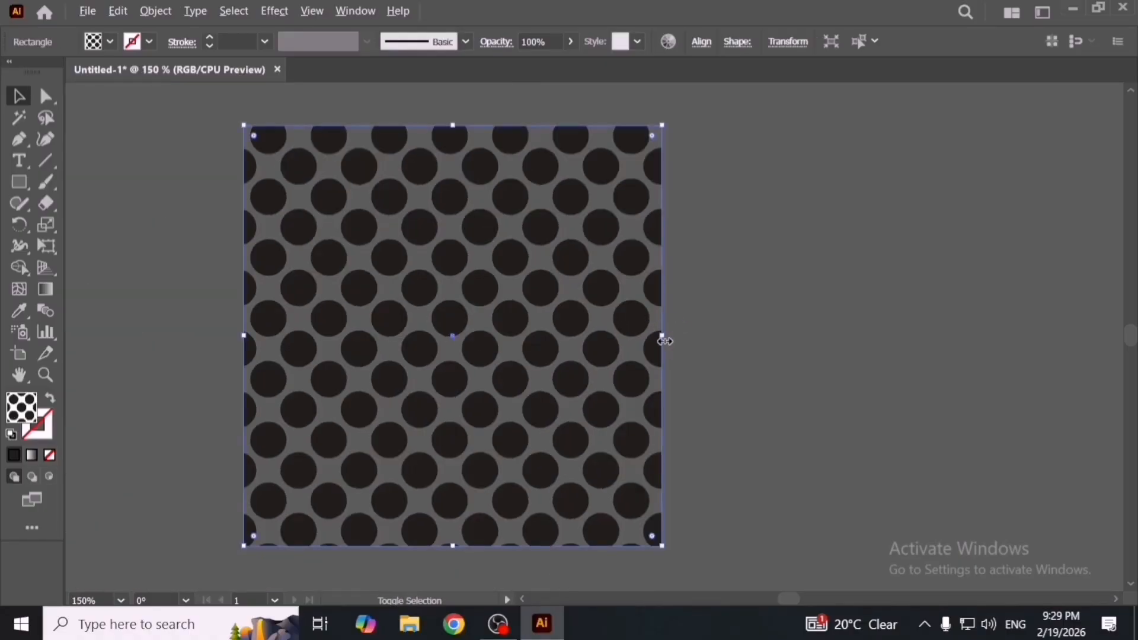
left_click_drag(665, 341, 585, 344)
scroll(506, 361, "up", 1)
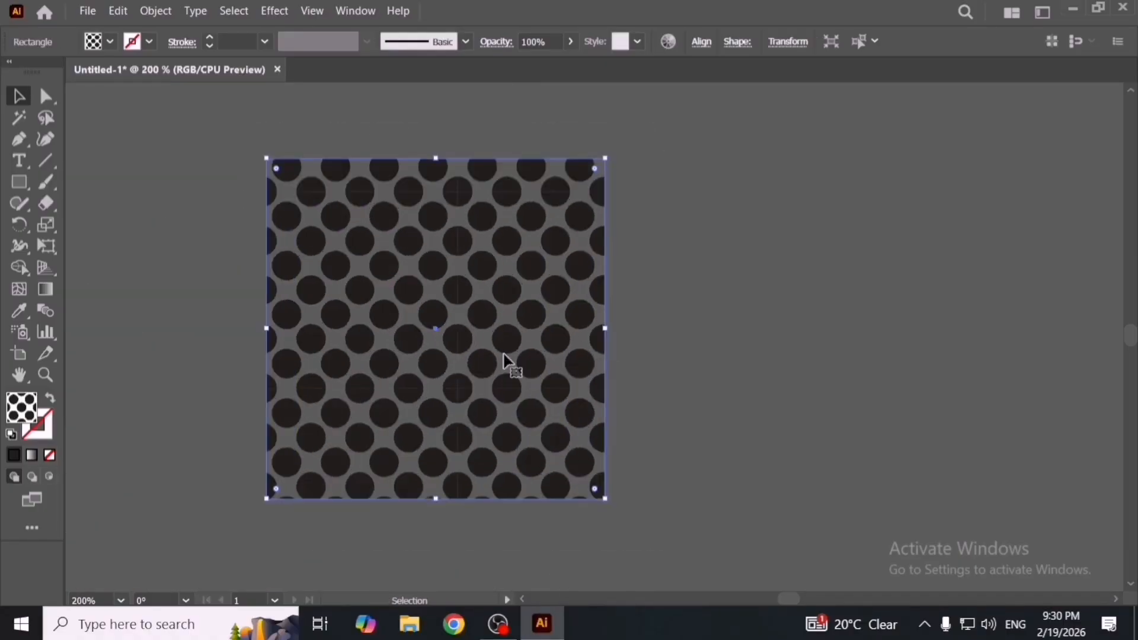
Step: Reopen Pattern Options, start editing the square's 10 dpi 60% pattern and move the panel clear of the tile preview
left_click(355, 11)
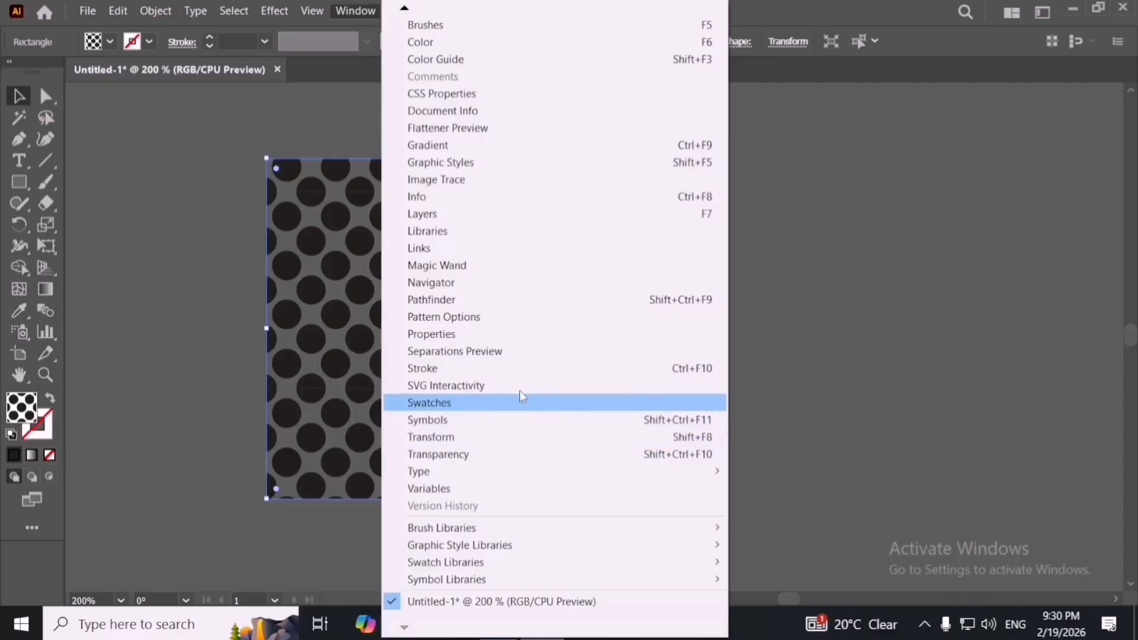
left_click(536, 327)
left_click(965, 140)
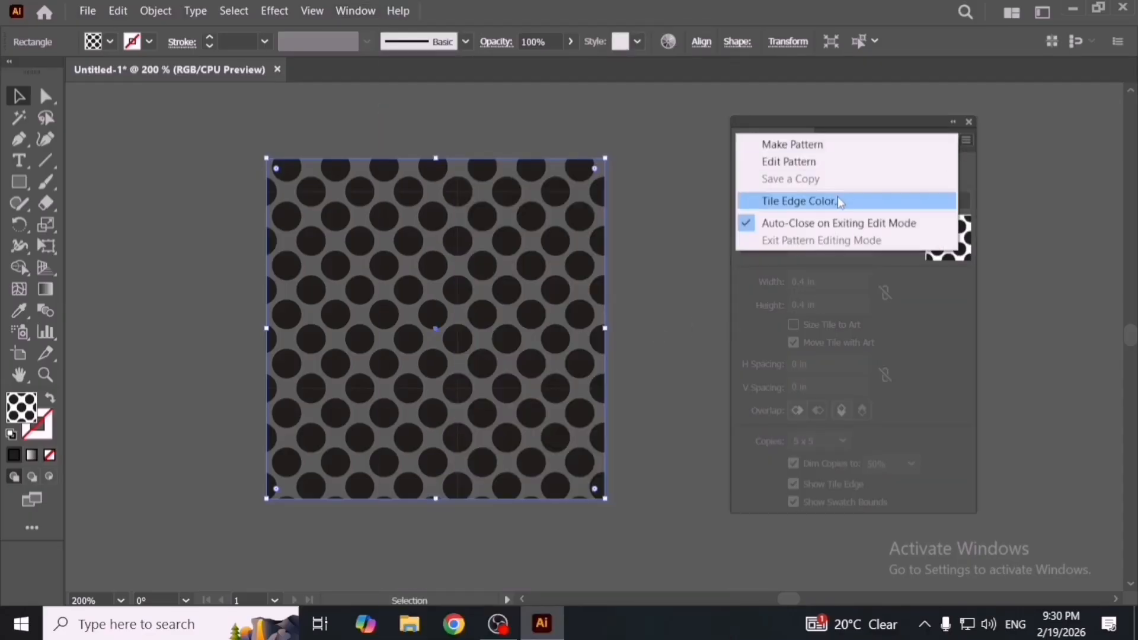
left_click(848, 168)
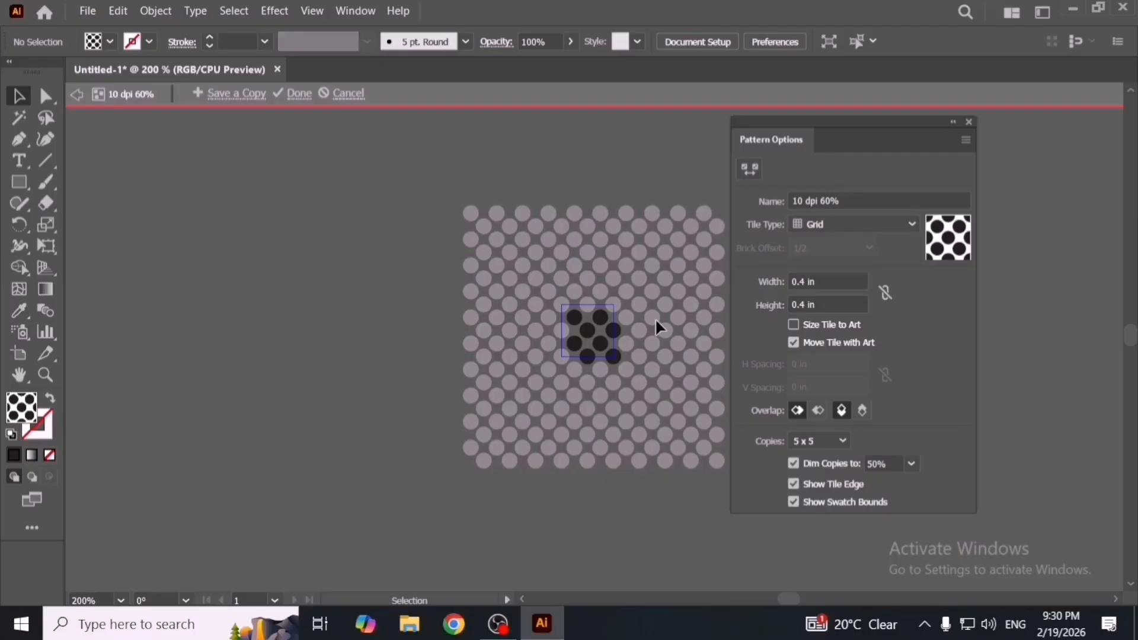
left_click_drag(838, 142, 914, 146)
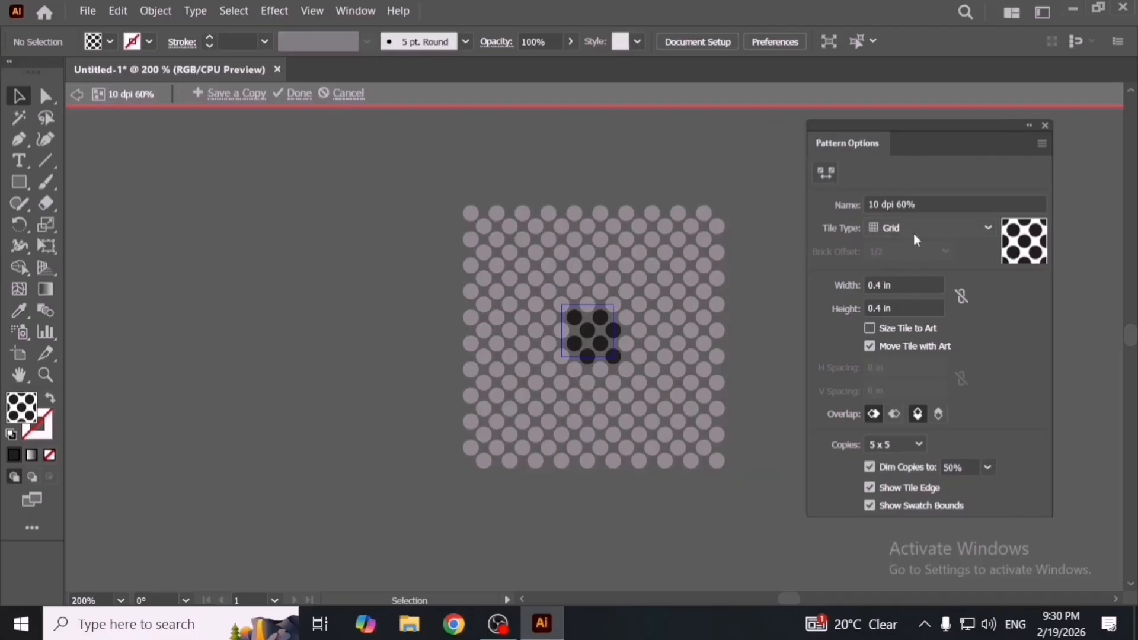
left_click_drag(924, 206, 819, 205)
left_click(846, 209)
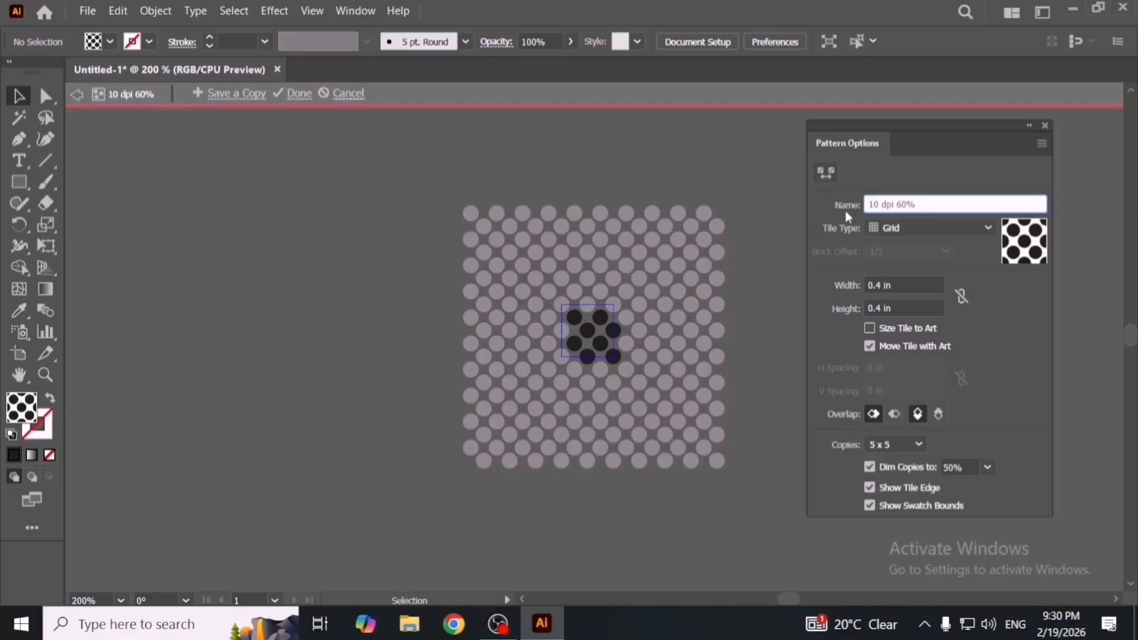
Step: Try the Brick by Row, Brick by Column, Hex by Column and Hex by Row tile types, and return to Grid
left_click(912, 226)
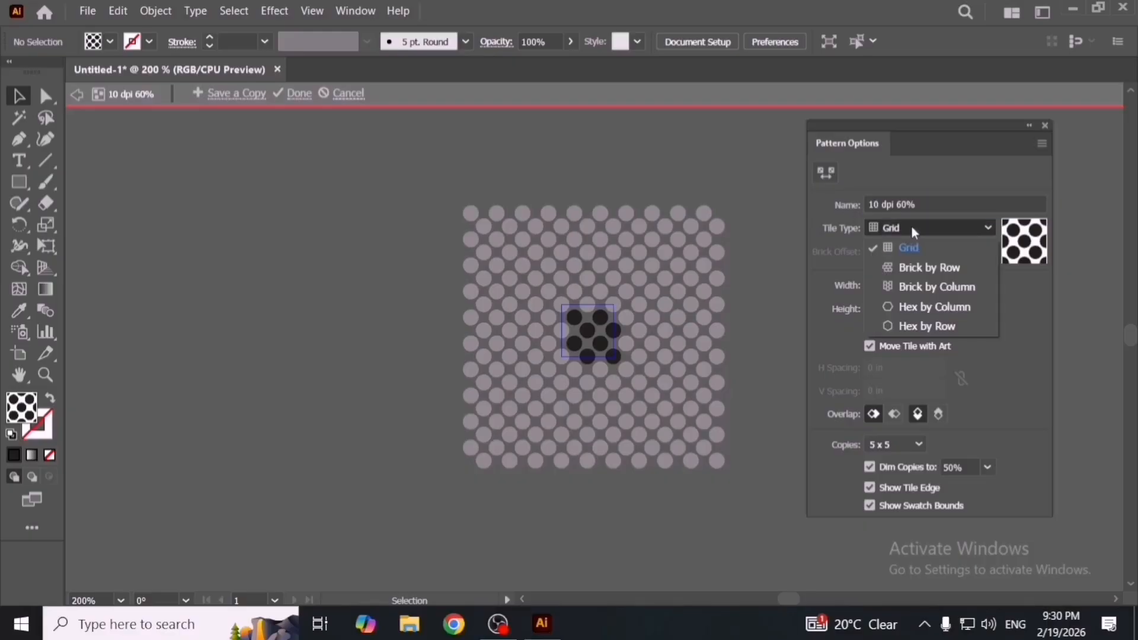
left_click(927, 272)
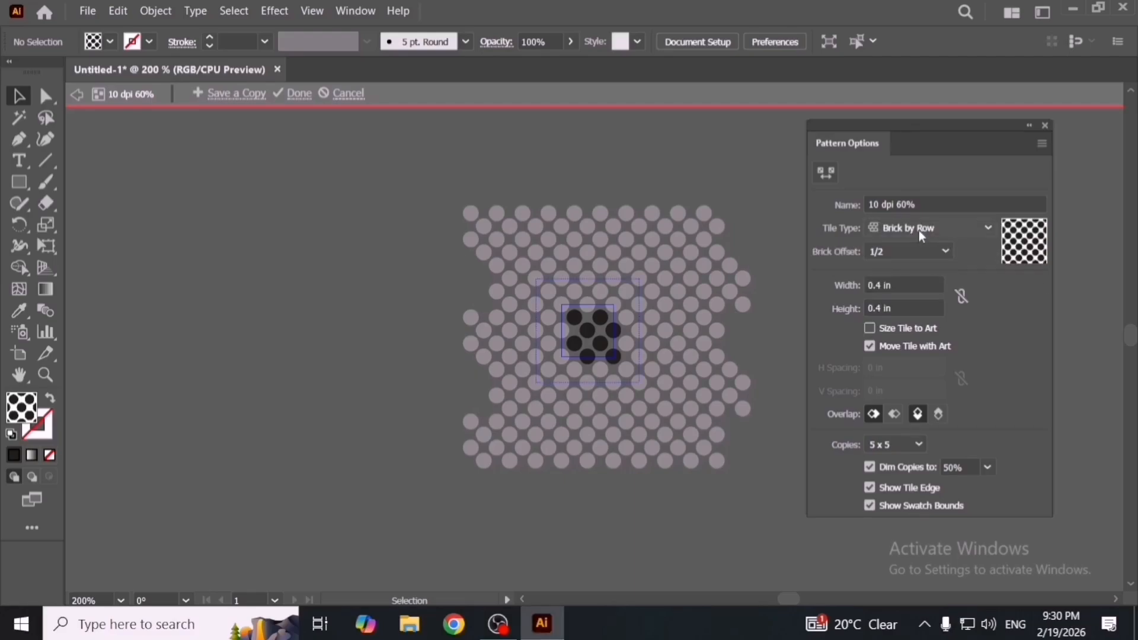
left_click(919, 229)
left_click(918, 288)
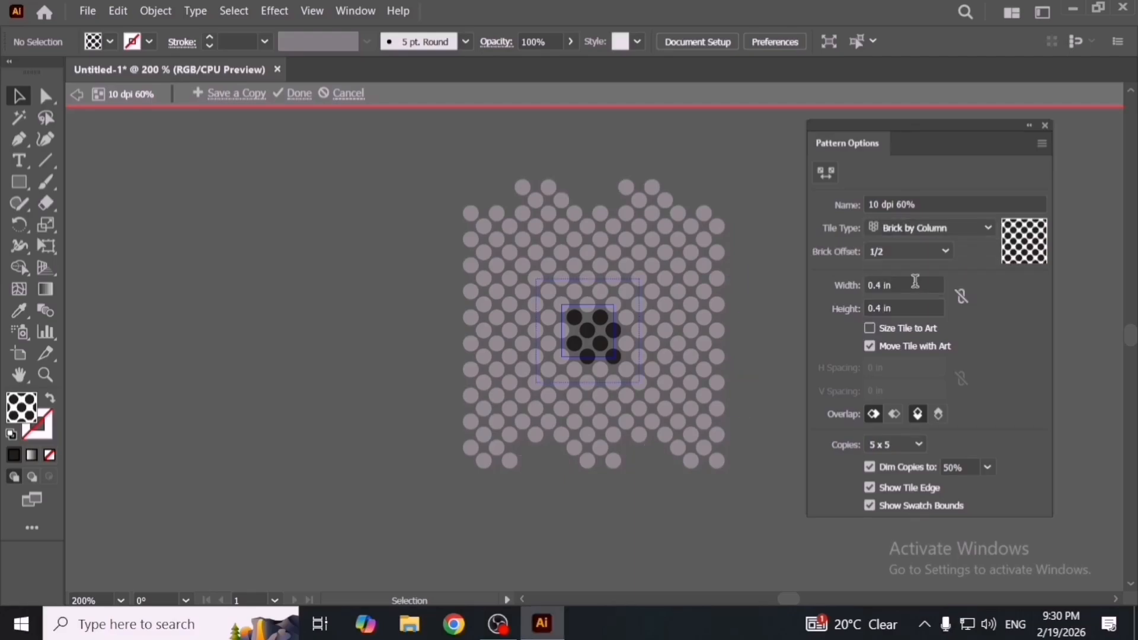
left_click(914, 230)
left_click(914, 304)
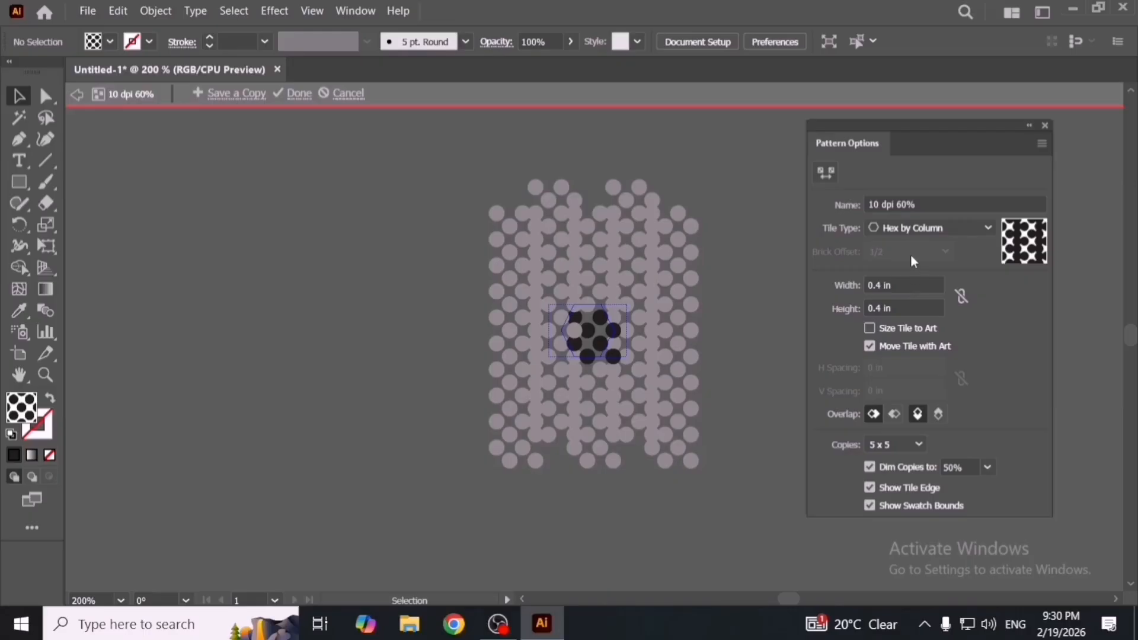
left_click(919, 228)
left_click(918, 325)
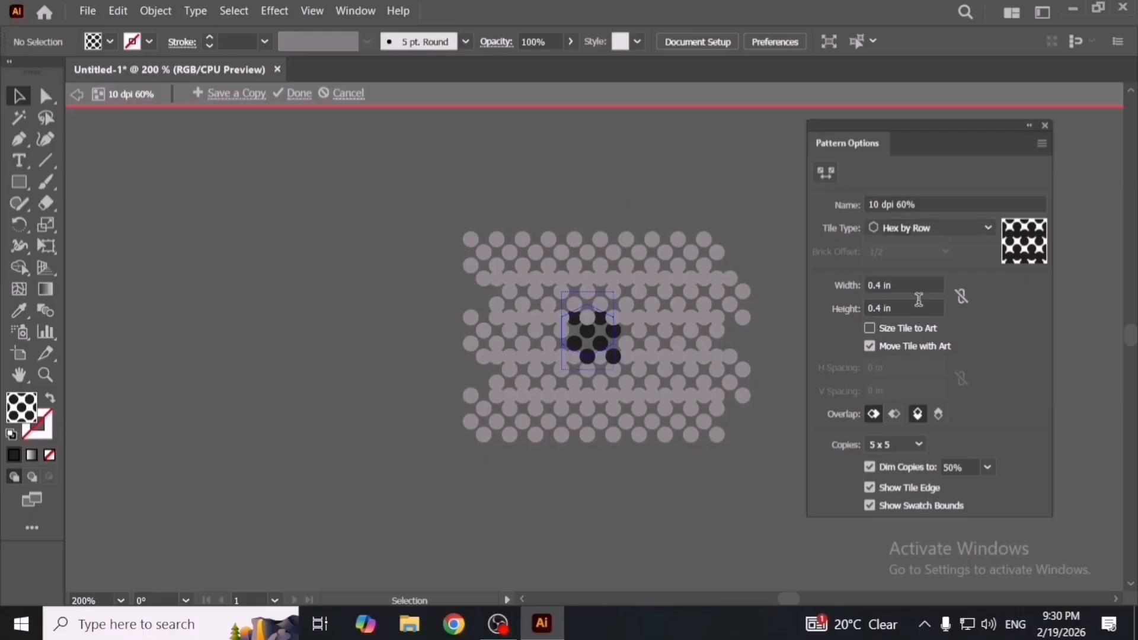
left_click(916, 230)
left_click(917, 246)
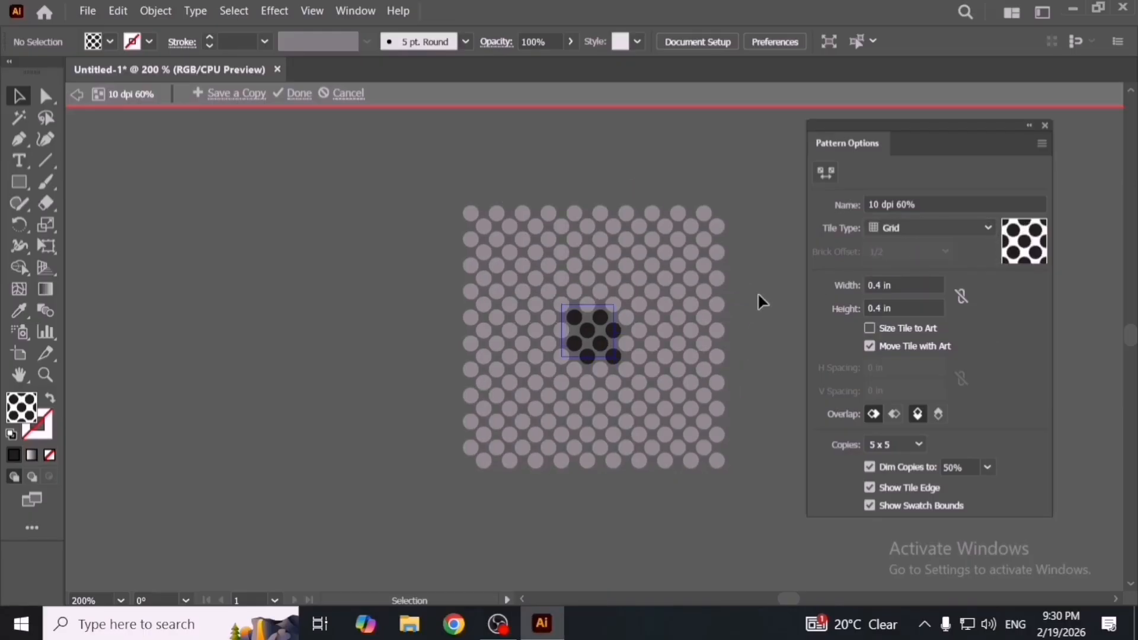
Step: Try a tile width of 0.5 in and heights up to 0.625 in, and reset both dimensions to 0.4 in
left_click(901, 283)
key("Up")
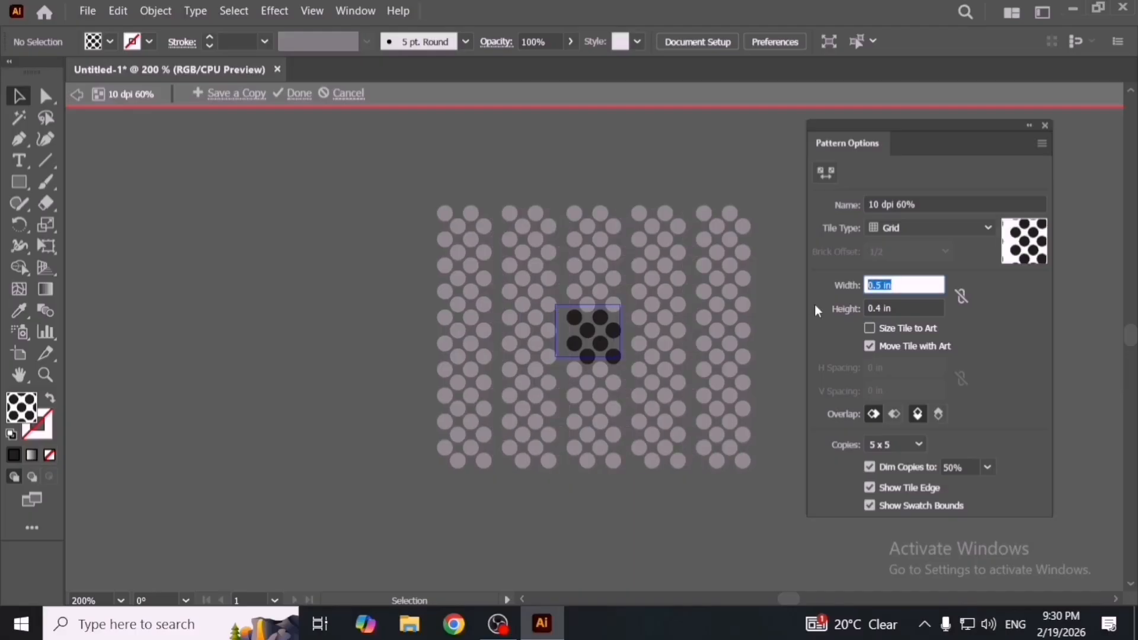
left_click(897, 309)
key("Up")
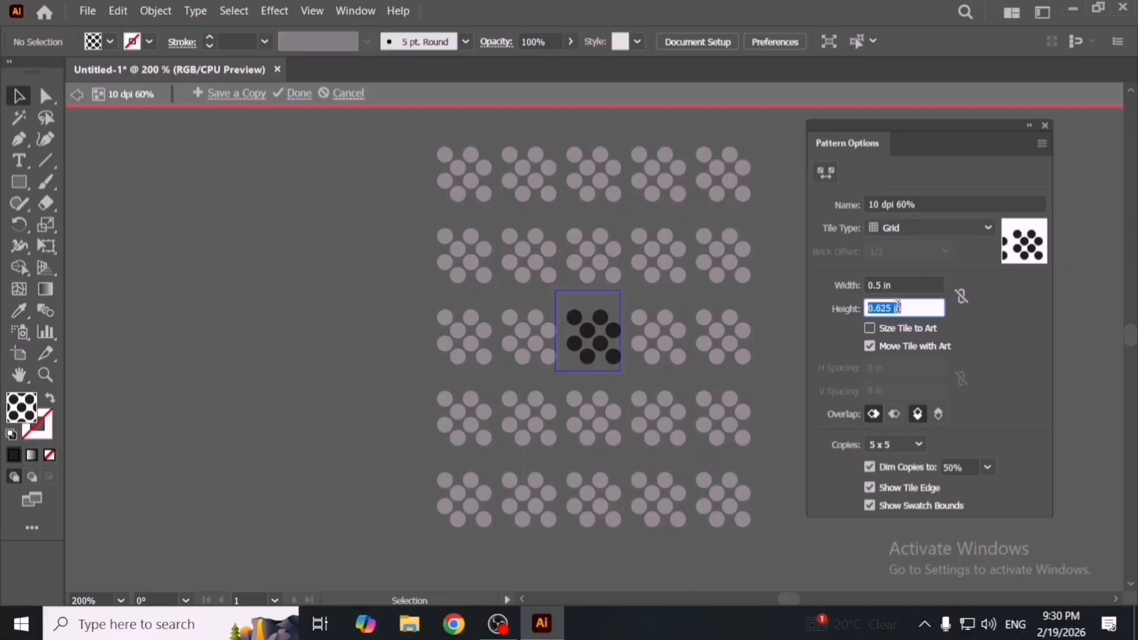
key("shift+Tab")
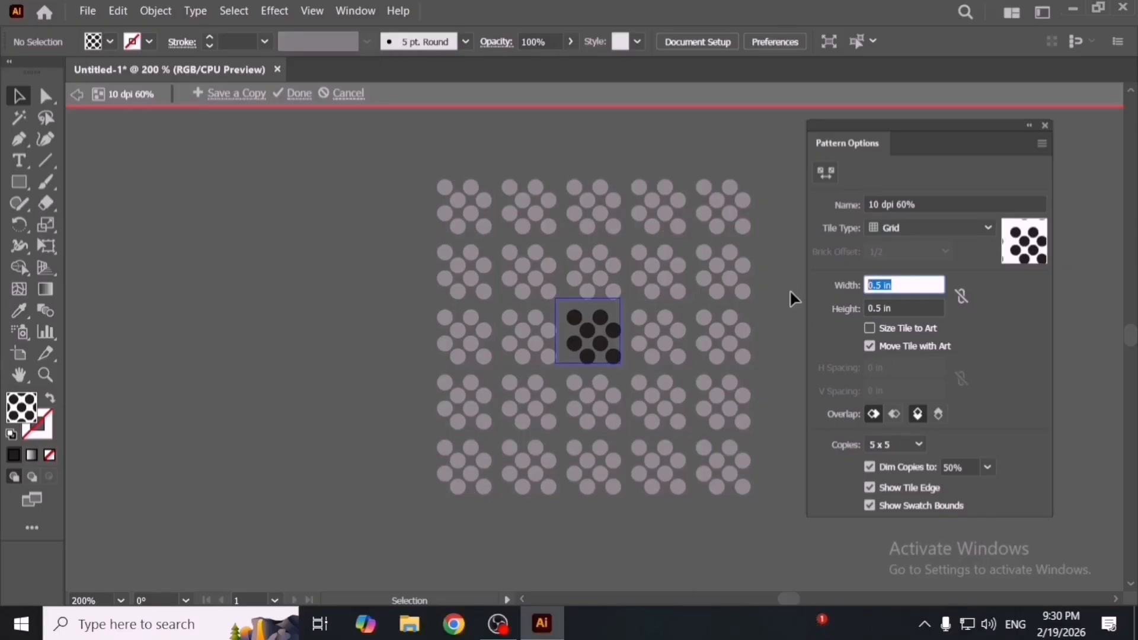
type(".4")
key("Tab")
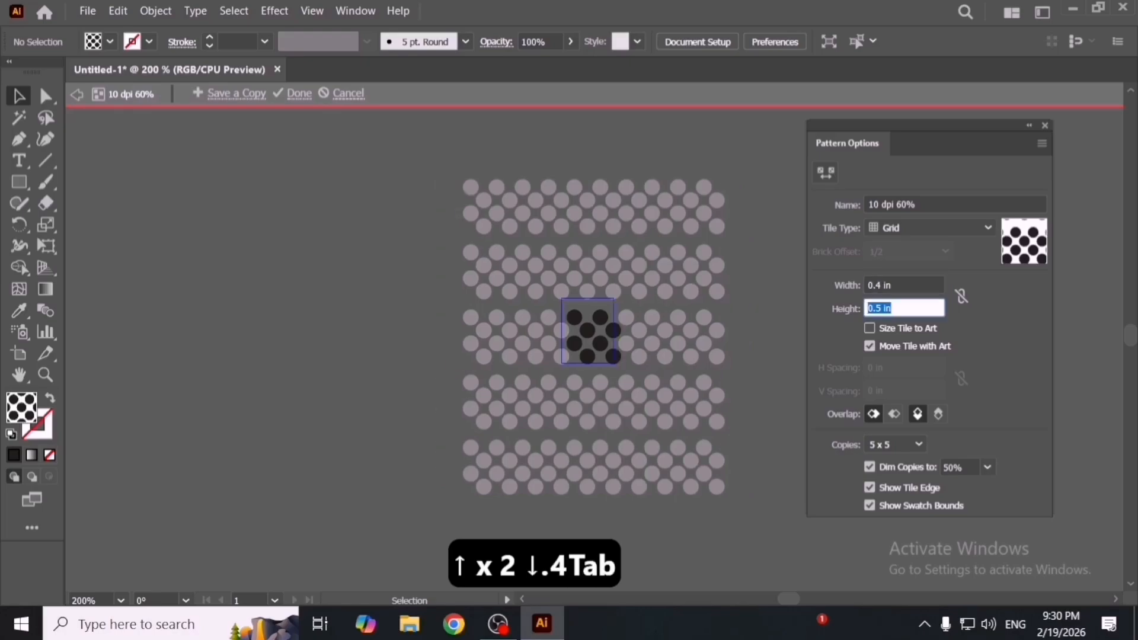
type(".4")
key("Tab")
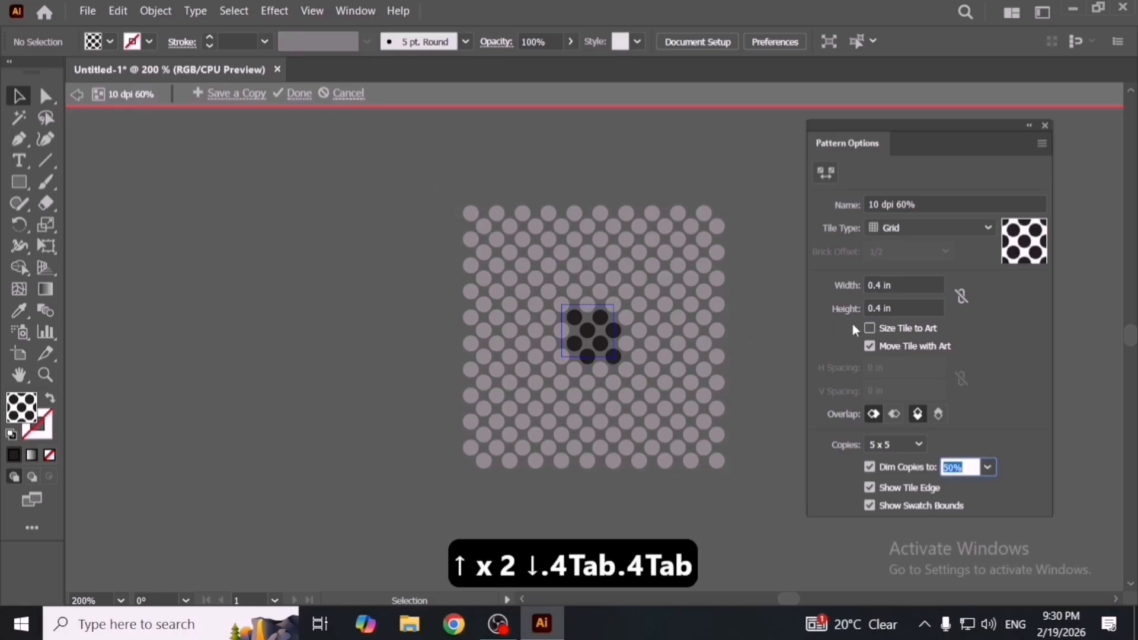
Step: Toggle Size Tile to Art for the dot pattern and leave it turned on
left_click(871, 328)
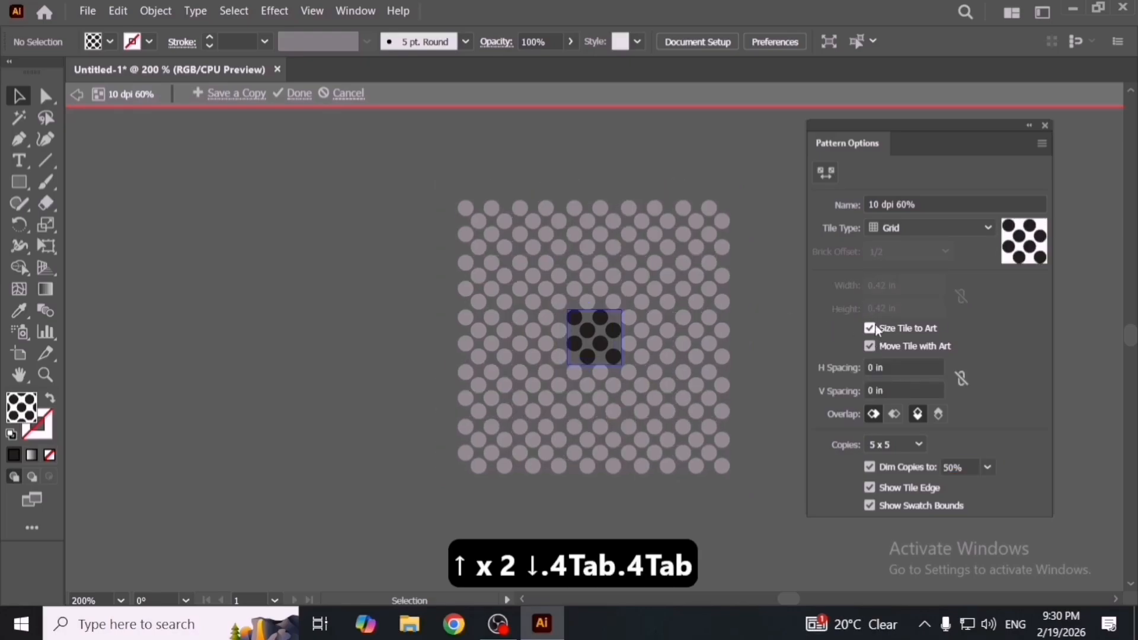
left_click(872, 327)
left_click(871, 328)
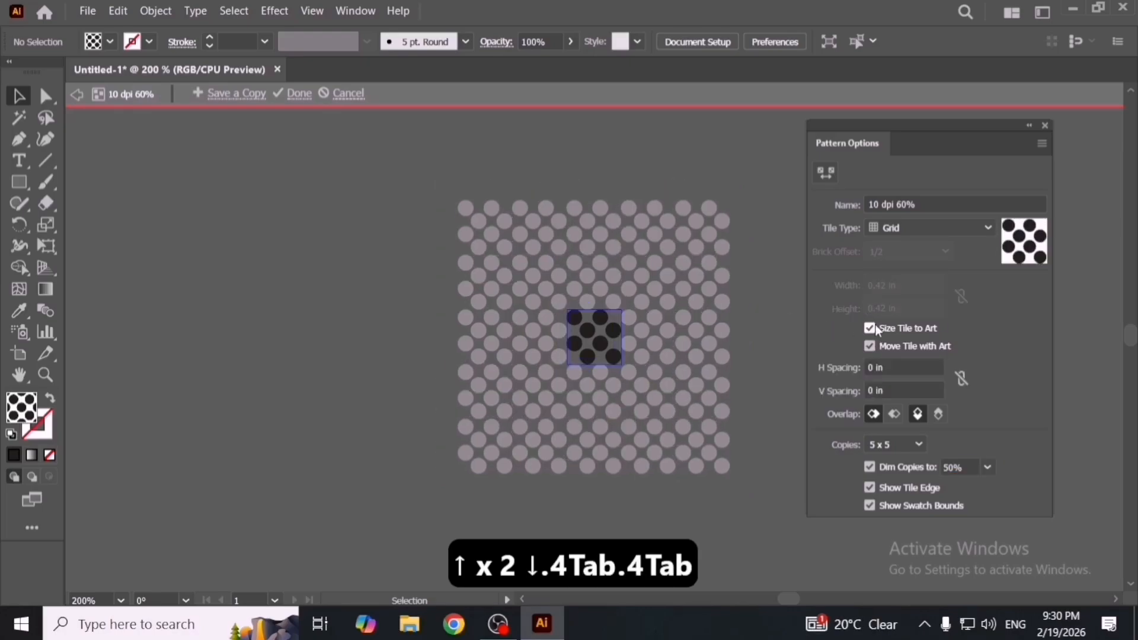
Step: Try a horizontal tile spacing of 0.125 in and an increased vertical spacing, returning each to 0 in
left_click(890, 366)
key("Up")
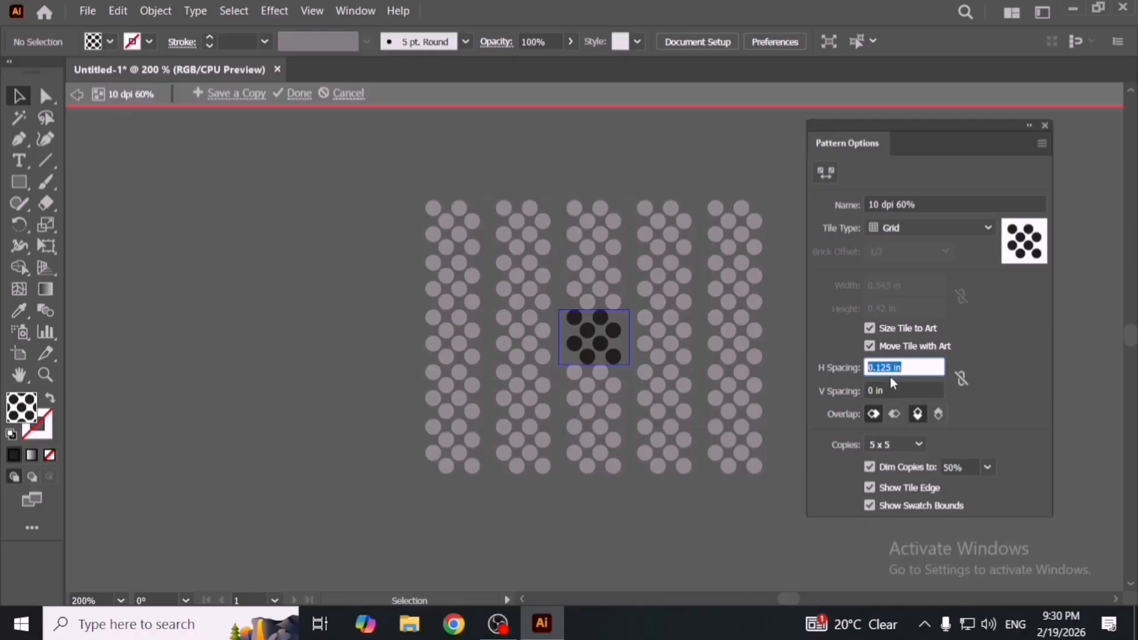
key("Down")
left_click(899, 390)
key("Up")
key("Down")
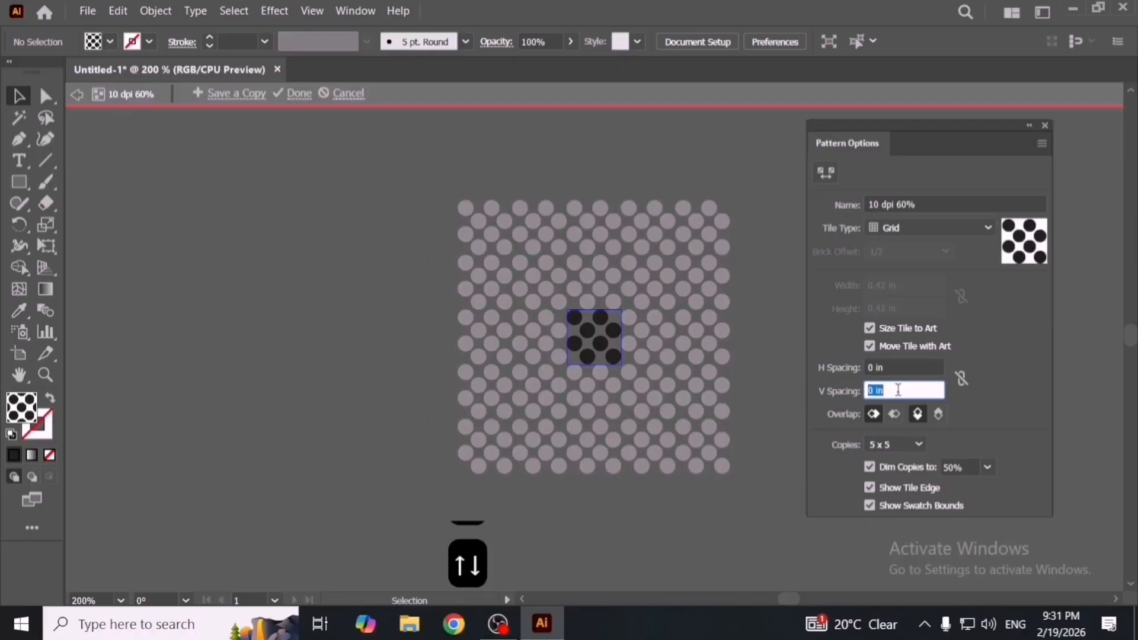
Step: Try the Right in Front overlap, and set the tile overlap to Left in Front and Bottom in Front
left_click(894, 415)
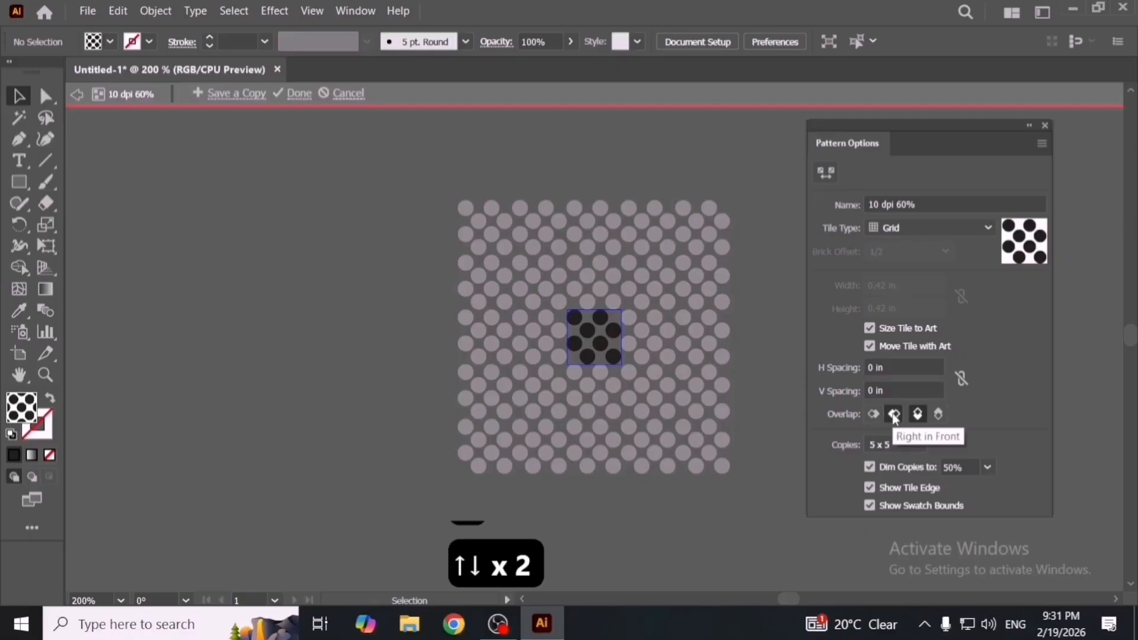
left_click(939, 414)
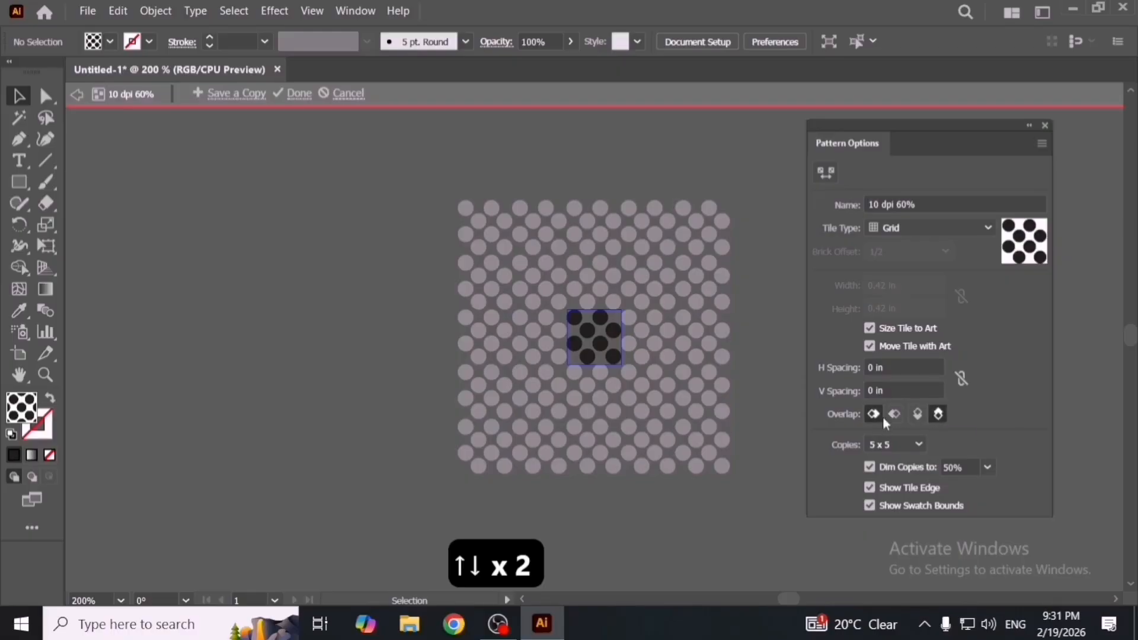
Step: Preview the pattern with 7 x 7, 9 x 9 and 3 x 3 copies, and return to 5 x 5
left_click(917, 444)
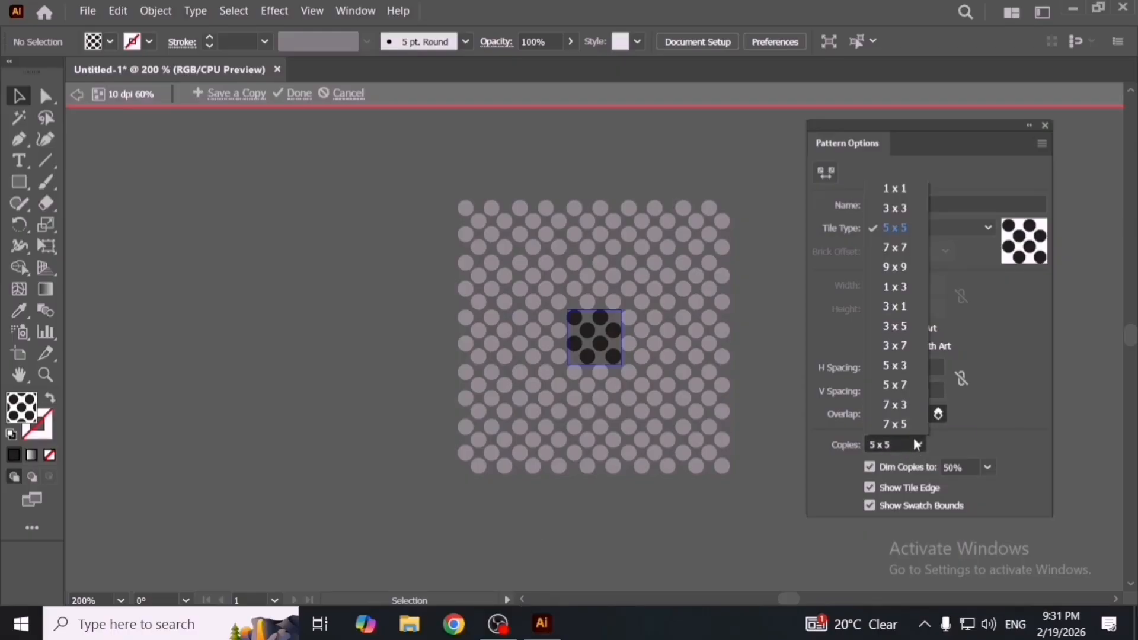
left_click(902, 250)
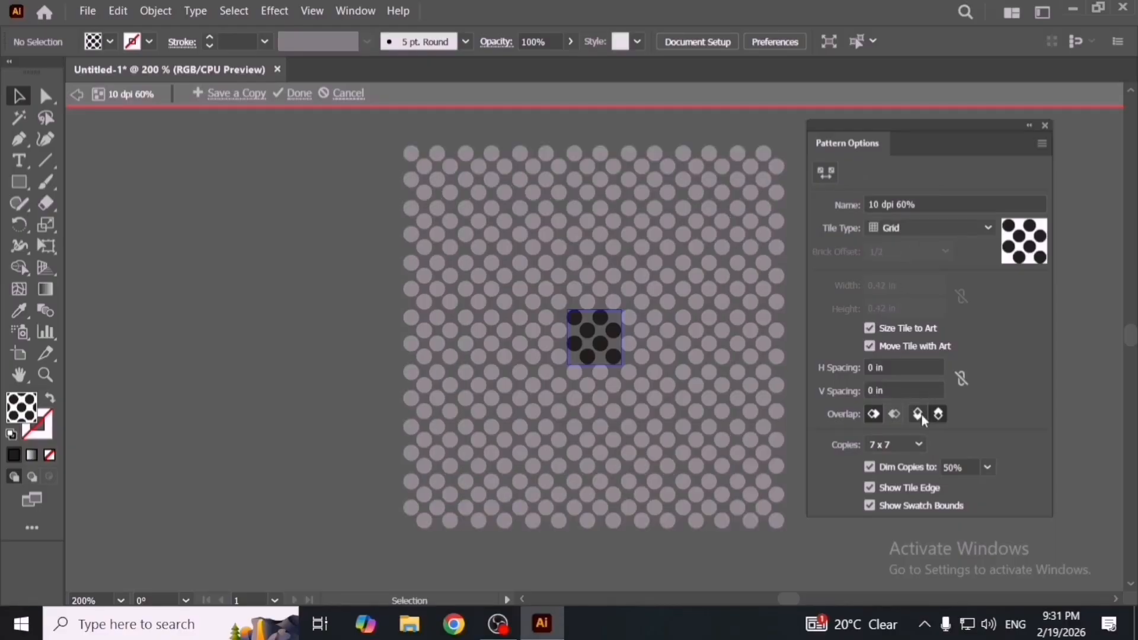
left_click(919, 446)
left_click(897, 267)
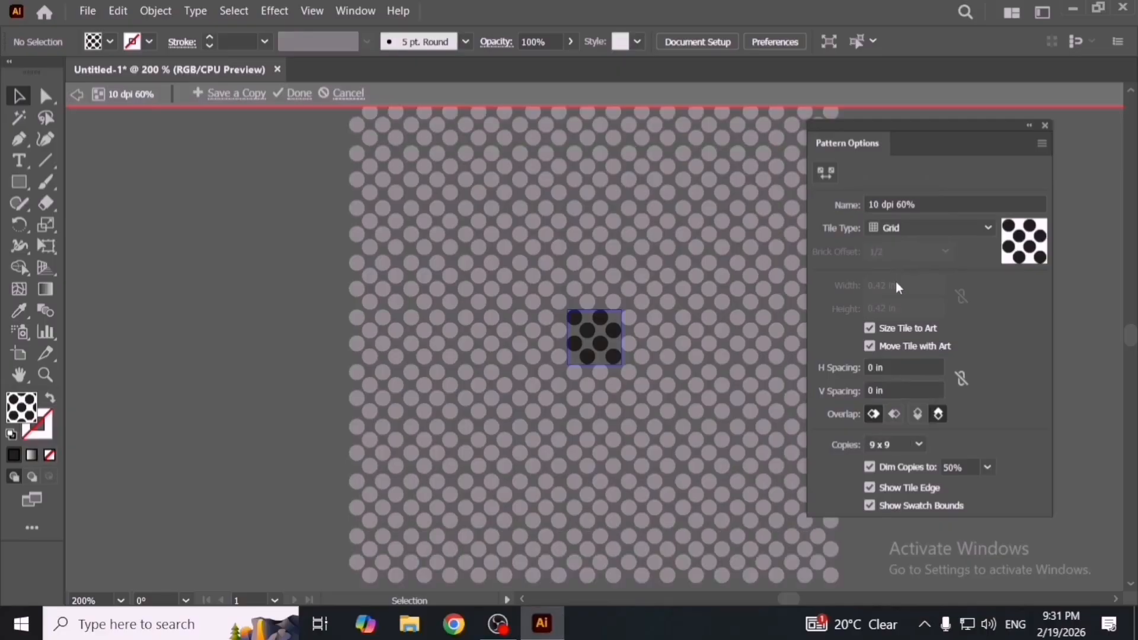
left_click(908, 446)
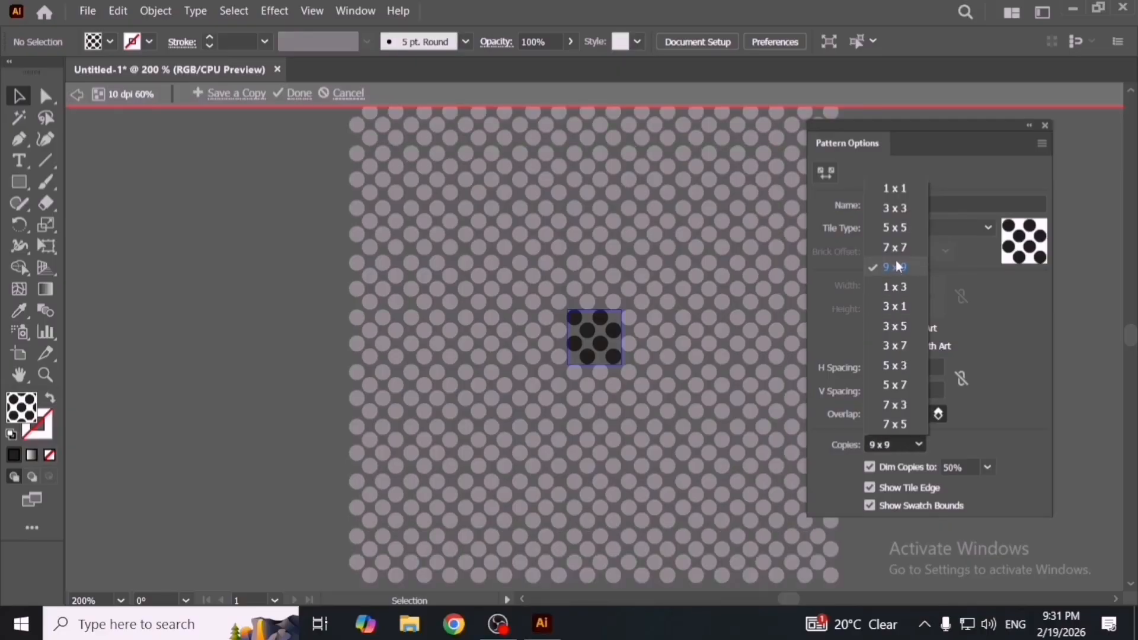
left_click(896, 209)
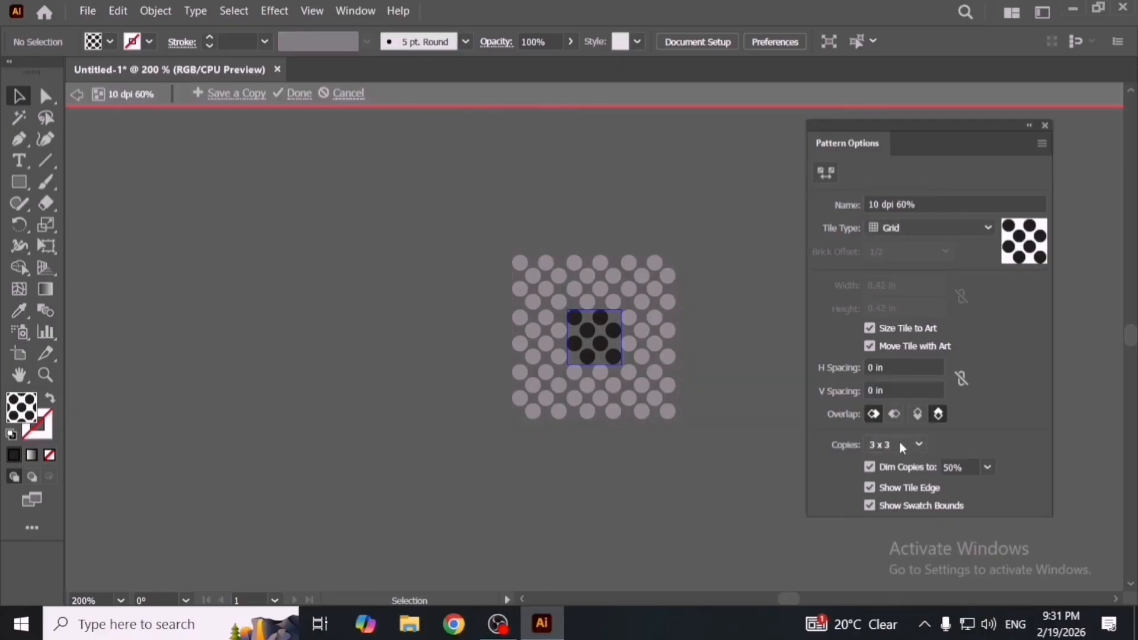
left_click(901, 446)
left_click(905, 231)
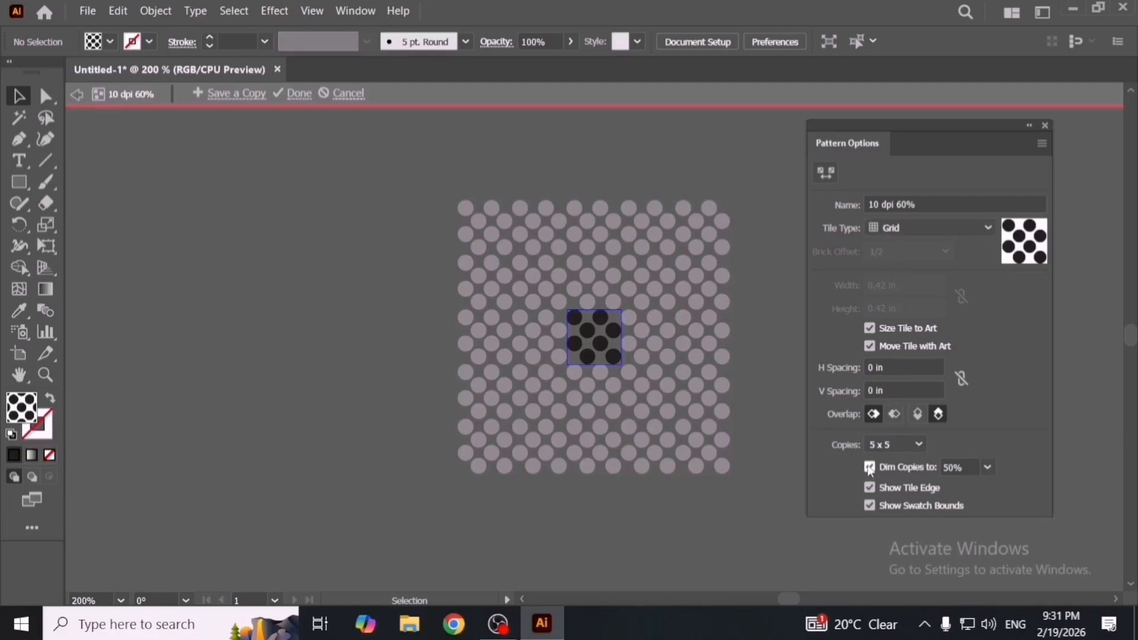
Step: Try different Dim Copies percentages for the dot pattern, leave it at 67%, and exit pattern editing
left_click(965, 467)
key("Up")
key("Up")
key("Up")
key("Up")
key("Up")
key("Up")
key("Up")
key("Up")
key("Up")
key("Up")
key("Up")
key("Up")
key("Up")
key("Up")
key("Up")
key("Up")
key("Up")
key("Up")
key("Up")
key("Up")
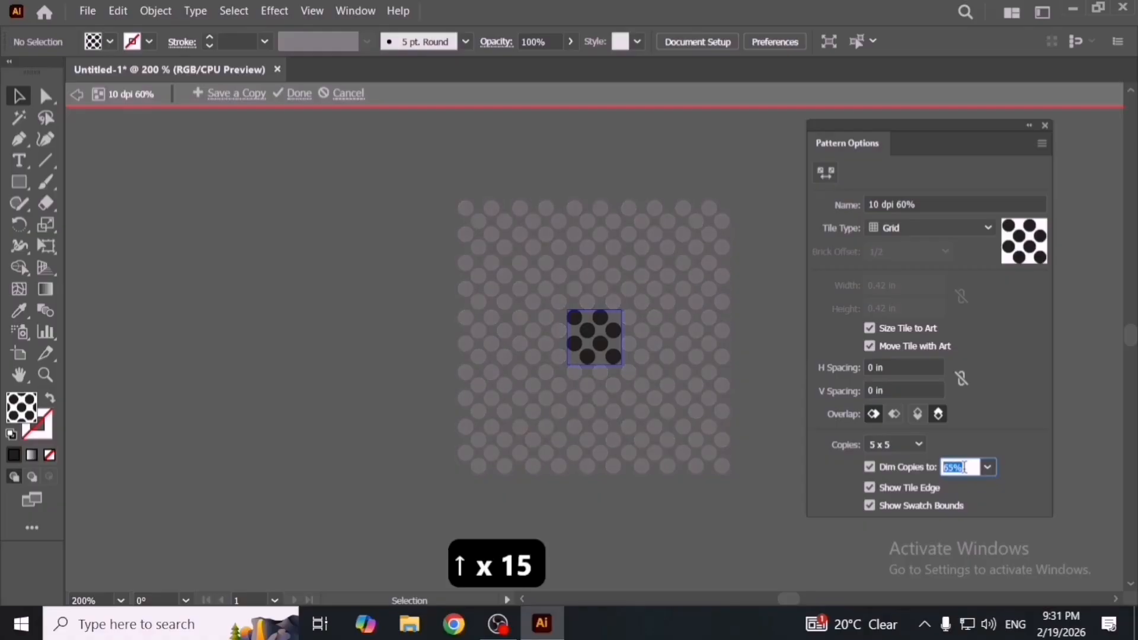
key("Down")
key("Down")
key("Down")
key("Down")
key("Down")
key("Down")
key("Down")
key("Down")
key("Down")
key("Down")
key("Down")
key("Down")
key("Down")
key("Down")
key("Down")
key("Down")
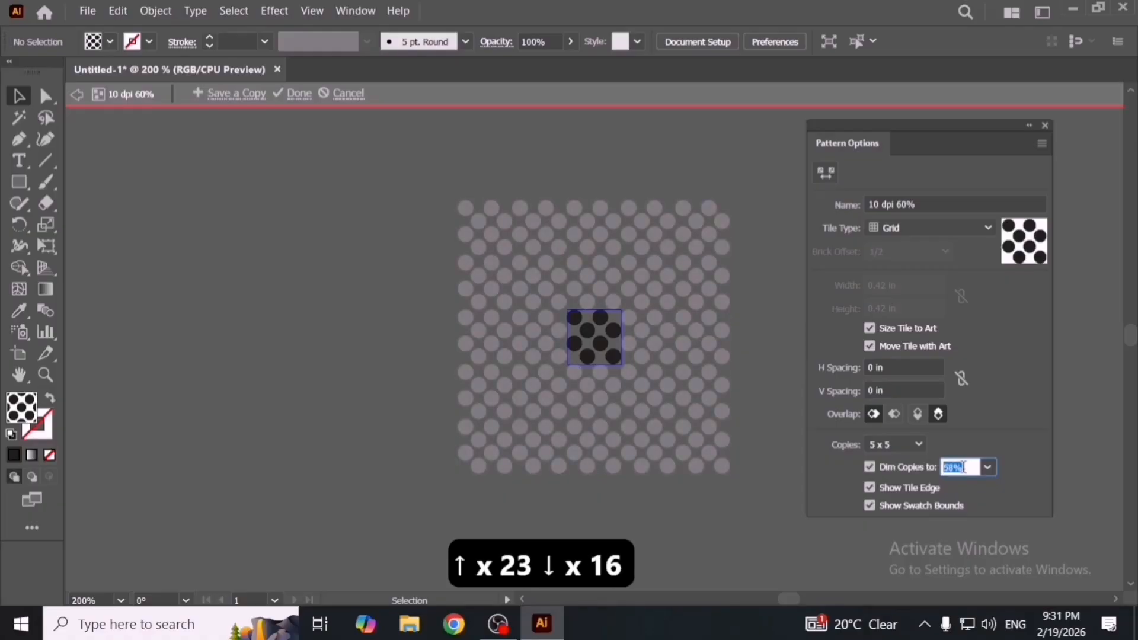
key("Up")
key("Up")
key("Up")
key("Up")
key("Up")
key("Up")
key("Up")
key("Up")
key("Up")
double_click(877, 105)
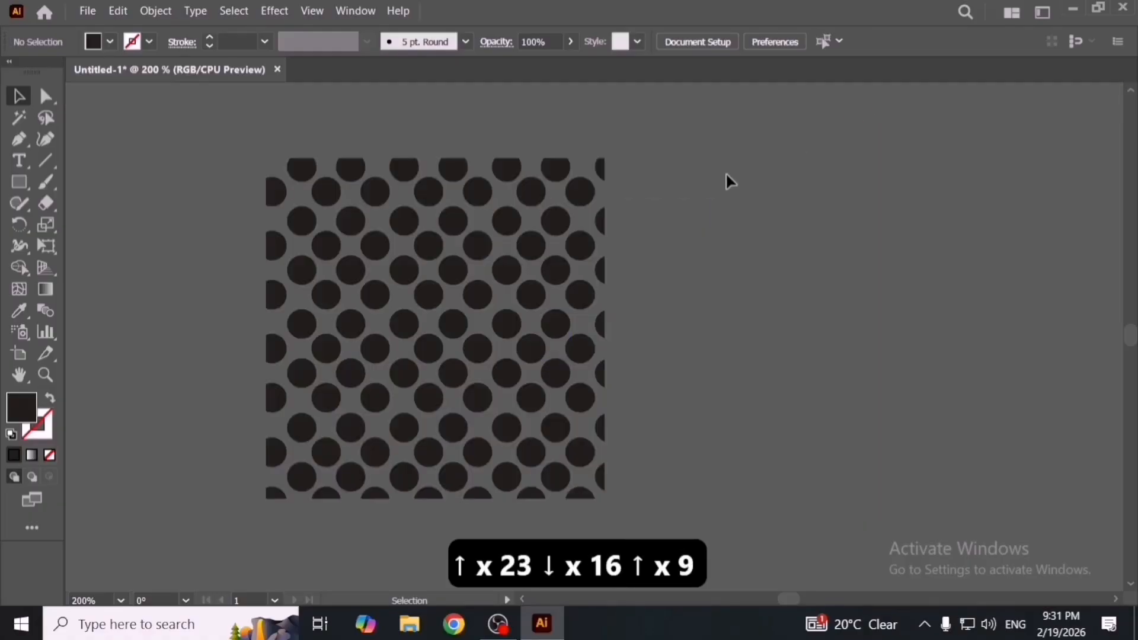
Step: Move the dotted square horizontally towards the canvas centre, and undo the accidental solid fill after closing the Color panel
left_click_drag(554, 330, 643, 331)
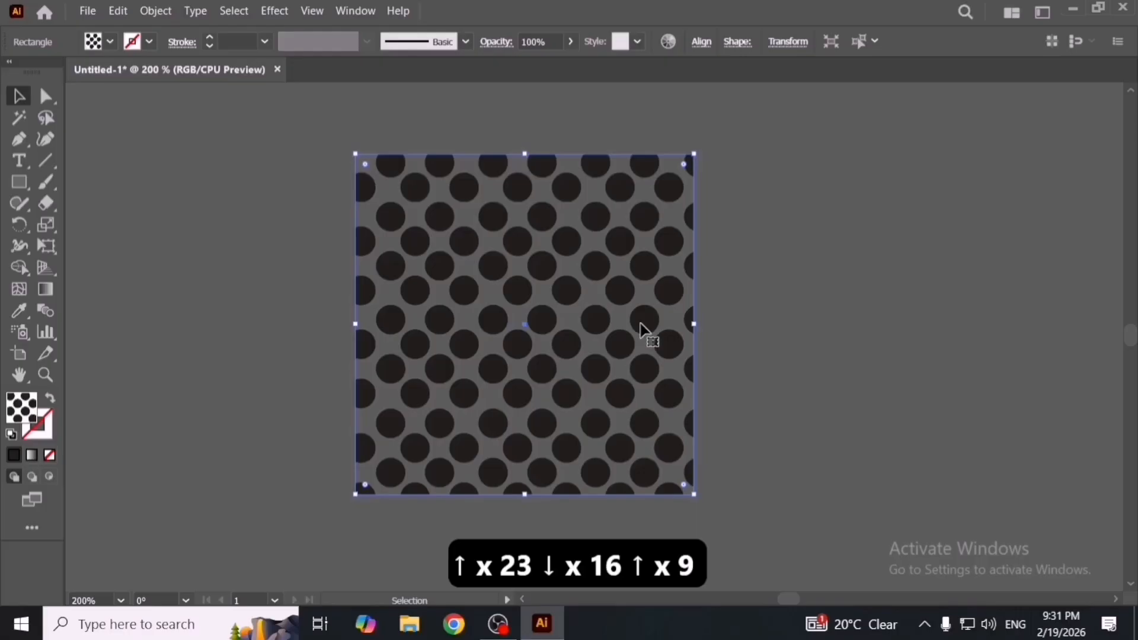
key("comma")
key("m")
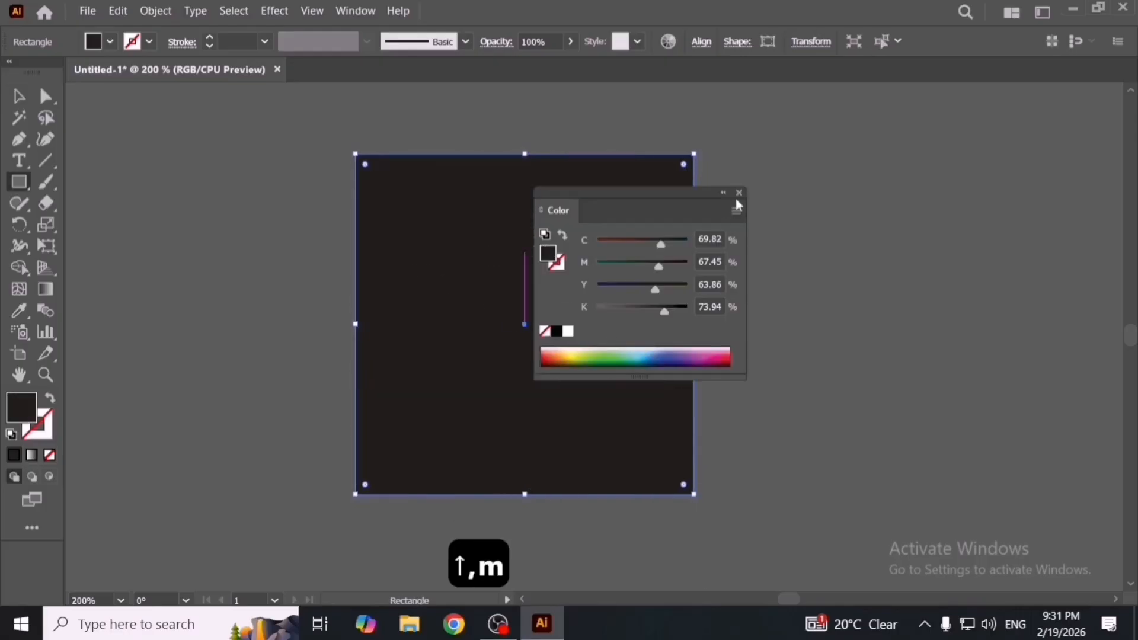
left_click(737, 195)
key("ctrl+z")
Step: Draw a larger rectangle enclosing the dotted square and fill it with bright green
left_click_drag(312, 131, 836, 540)
double_click(22, 408)
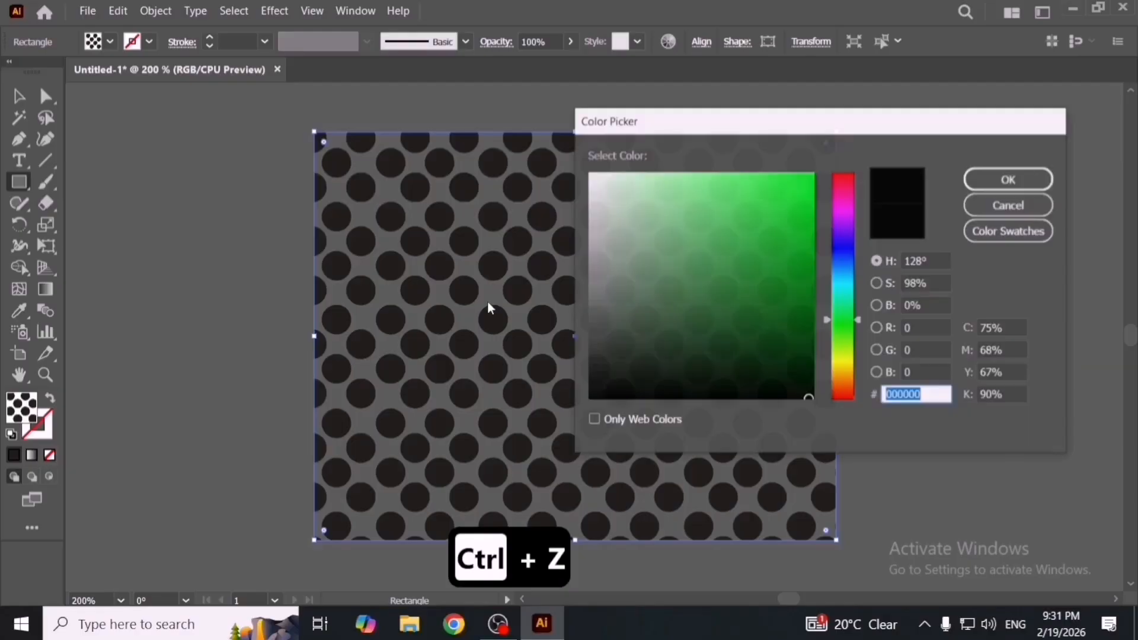
left_click_drag(737, 192, 795, 173)
left_click(1016, 179)
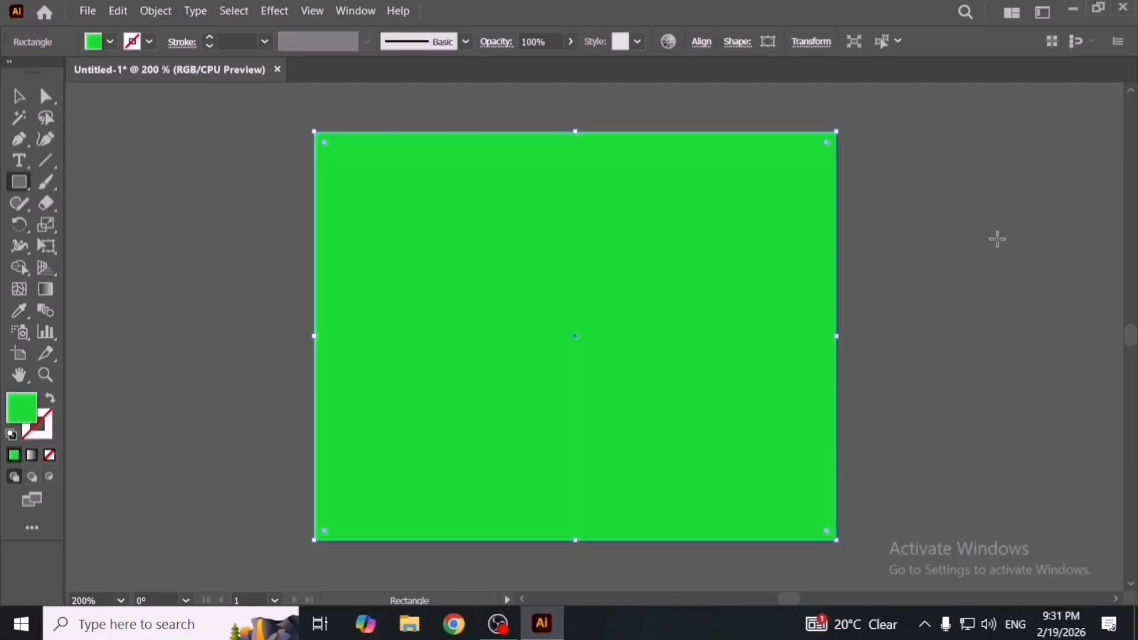
Step: Send the green rectangle to the back and move the dotted square closer to its centre
key("ctrl+shift+bracketleft")
key("v")
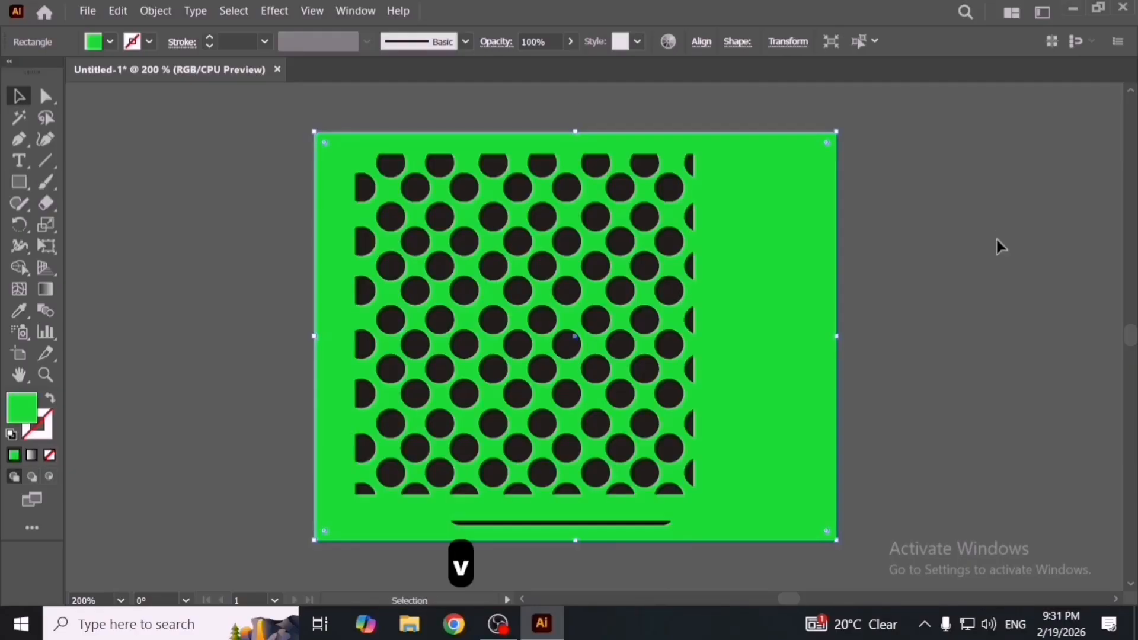
left_click_drag(583, 350, 521, 350)
scroll(593, 349, "down", 1)
key("space")
Step: Reopen Pattern Options for the dotted square and start editing its 10 dpi 60% pattern
left_click(350, 10)
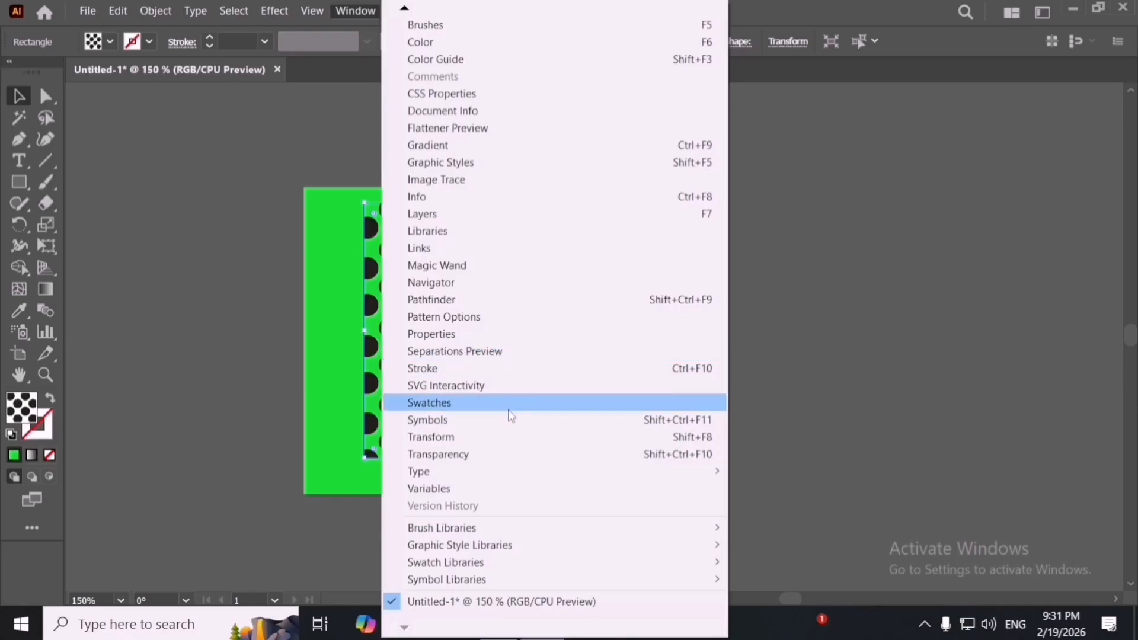
left_click(521, 317)
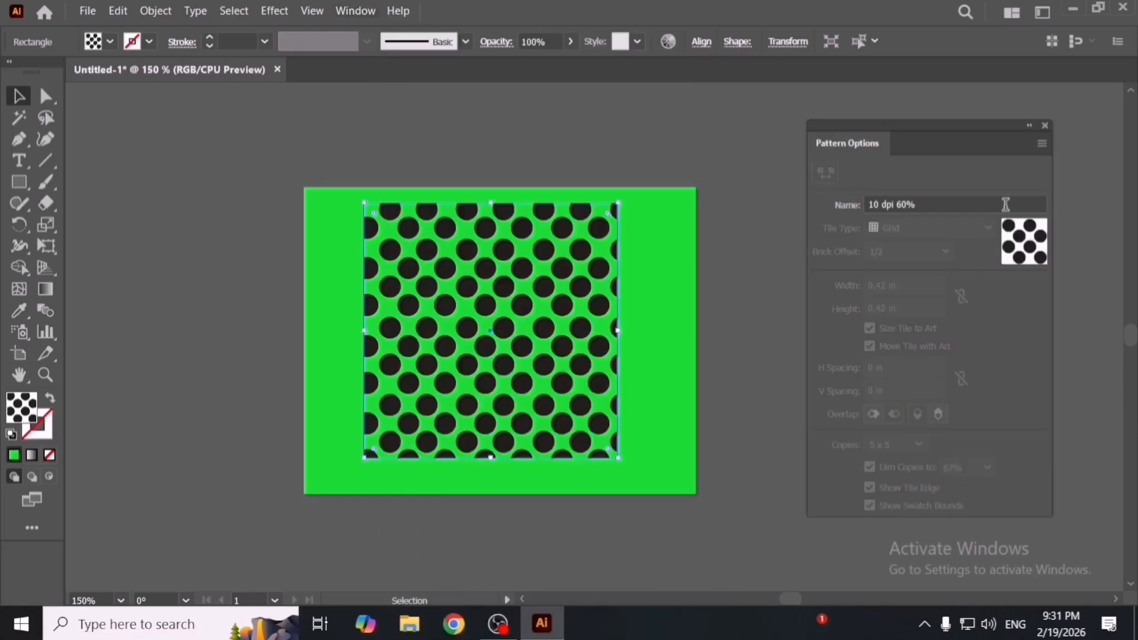
left_click(1041, 144)
left_click(922, 166)
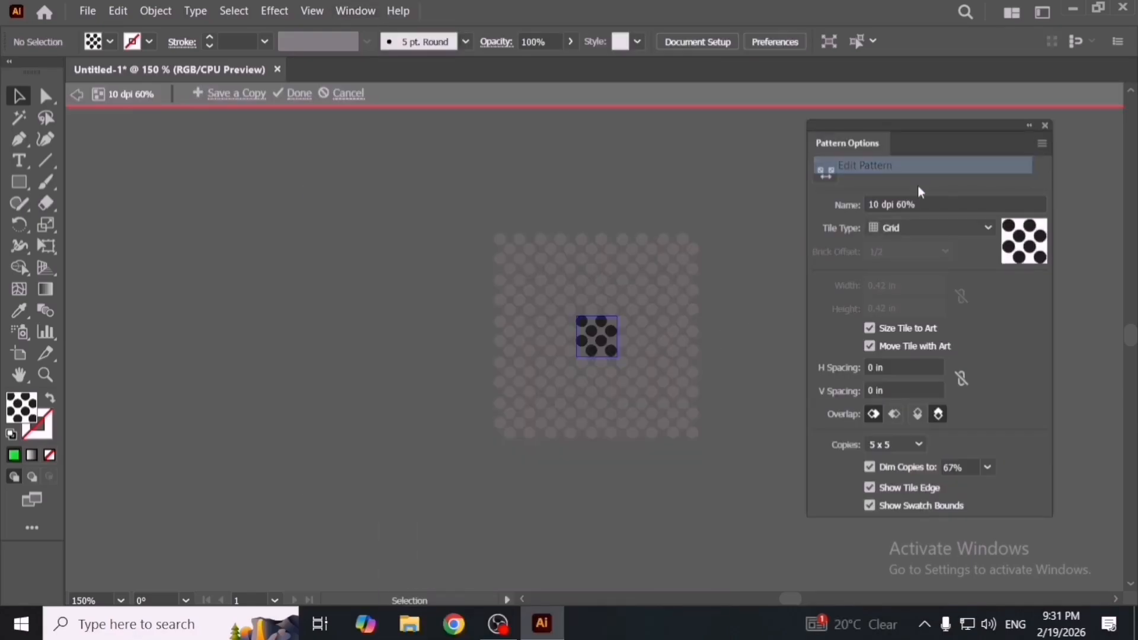
Step: Lower Dim Copies to 61%, choose the 0% preset instead, and exit pattern editing
left_click(973, 467)
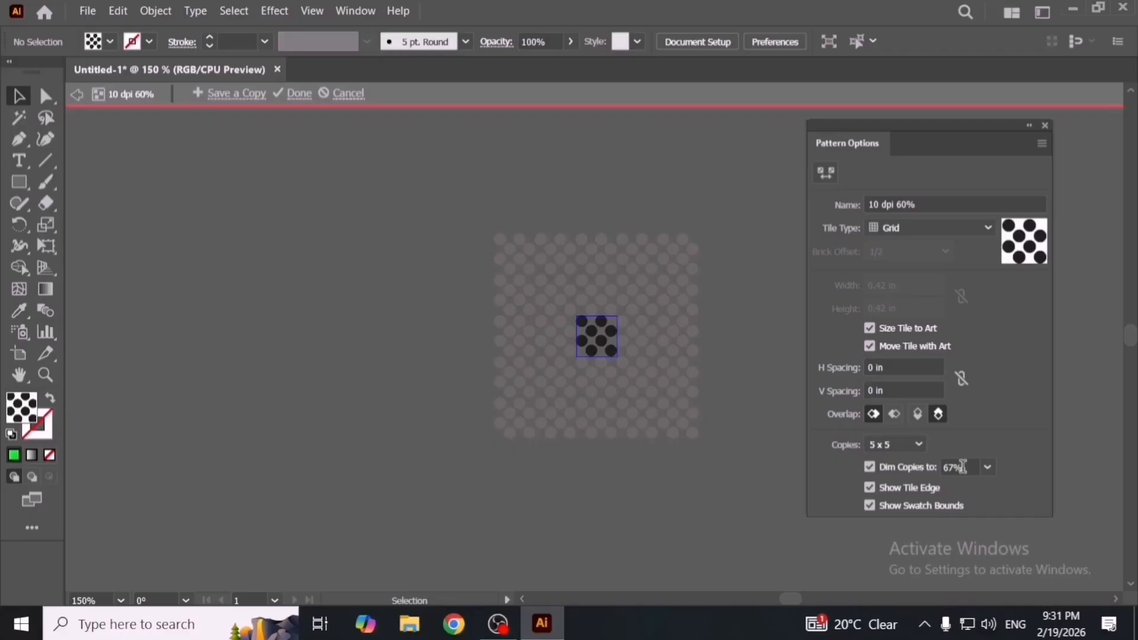
key("Down")
key("Down")
key("Down")
key("Down")
key("Down")
key("Down")
left_click(988, 468)
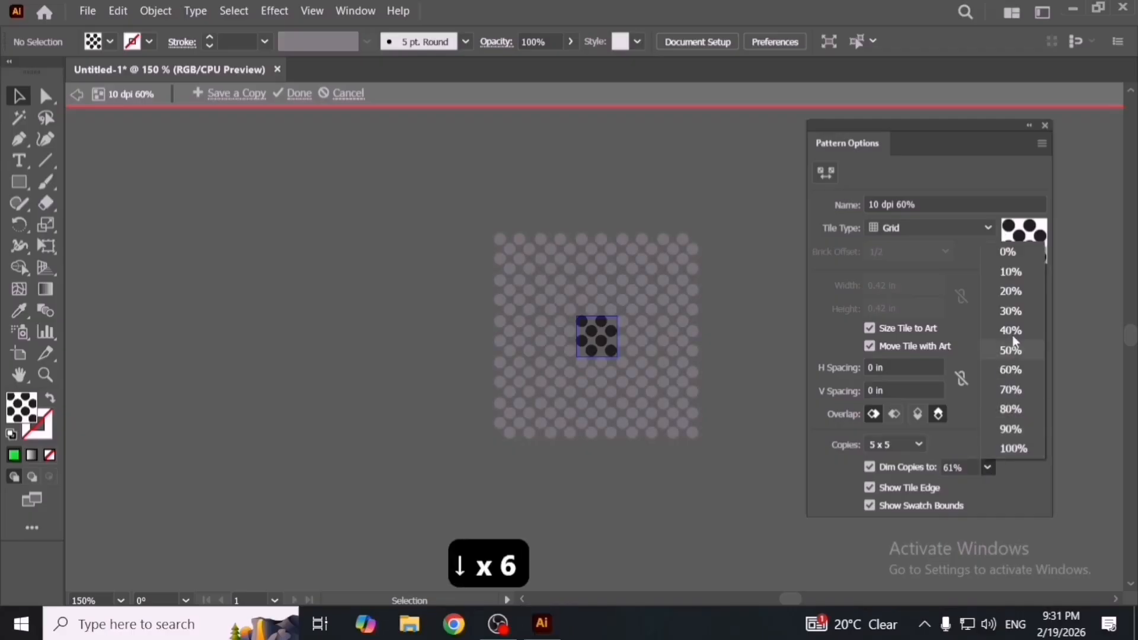
left_click(1014, 261)
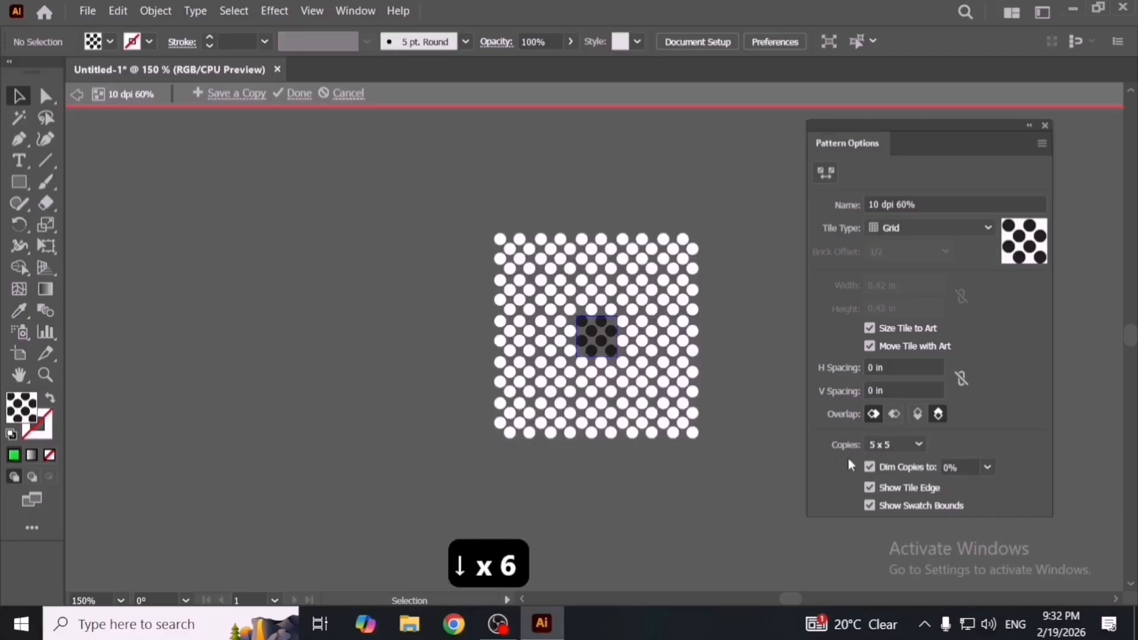
left_click(934, 95)
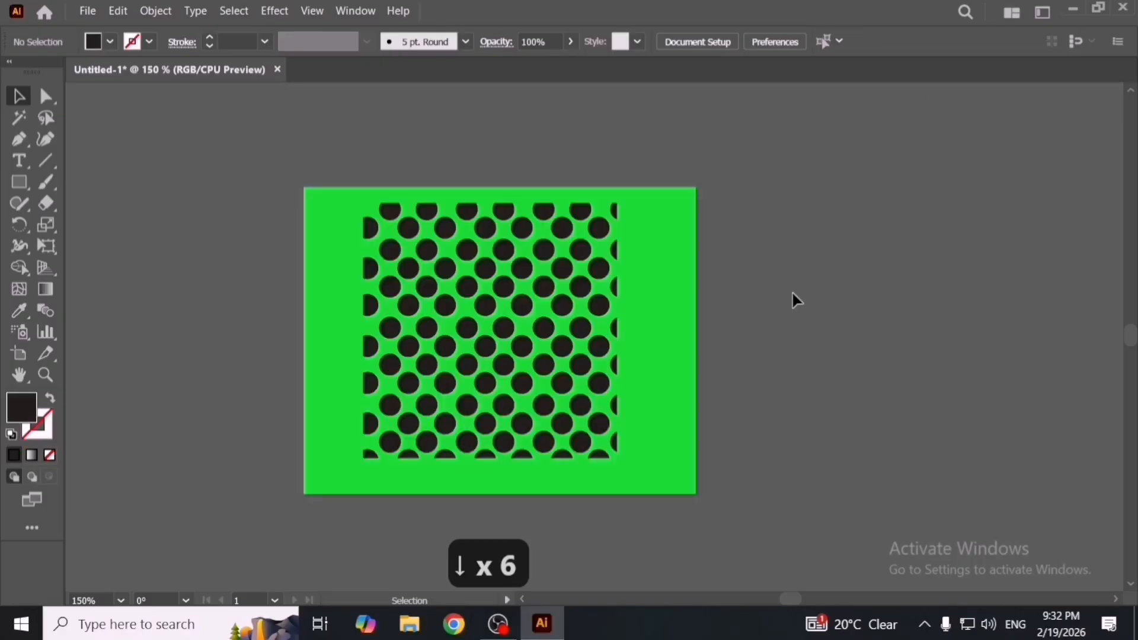
Step: Nudge the dotted square over the green rectangle and reduce its opacity to 24%
left_click(596, 354)
key("space")
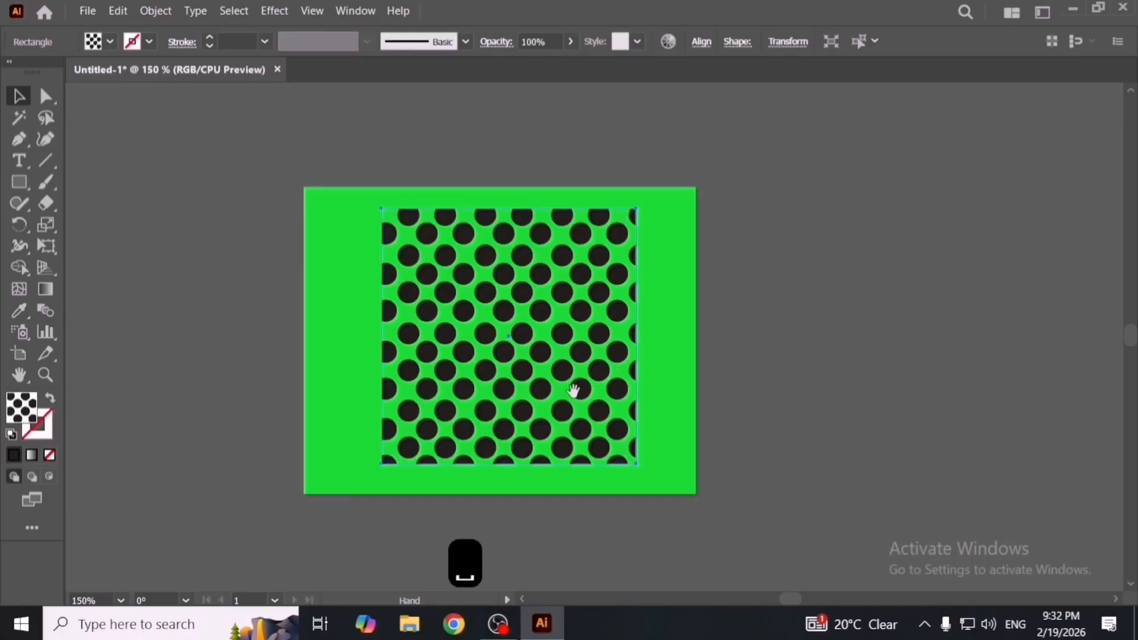
left_click_drag(563, 409, 693, 386)
left_click(570, 41)
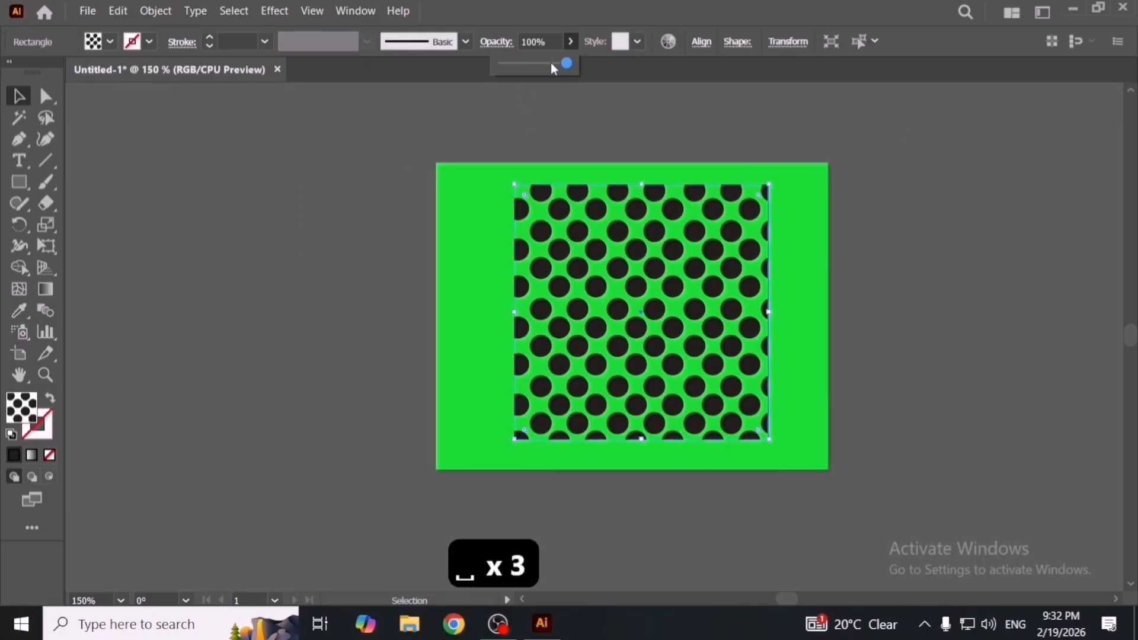
left_click_drag(550, 62, 520, 71)
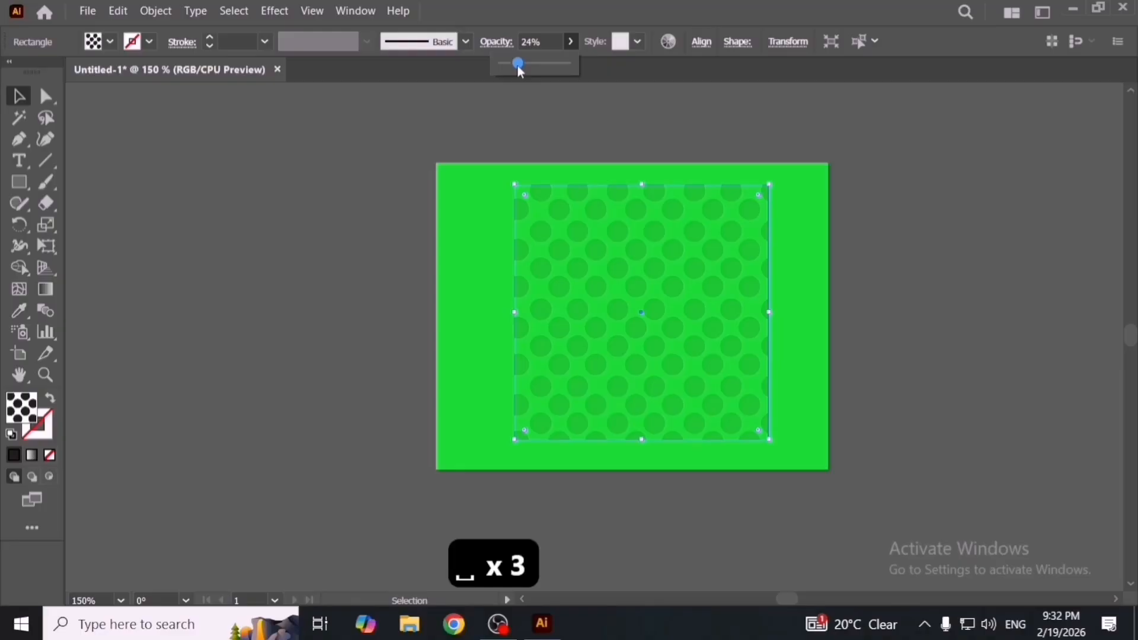
left_click(476, 122)
Step: Move the dotted square so its upper-left corner aligns with the green rectangle's upper-left corner
left_click_drag(664, 353, 586, 352)
key("space")
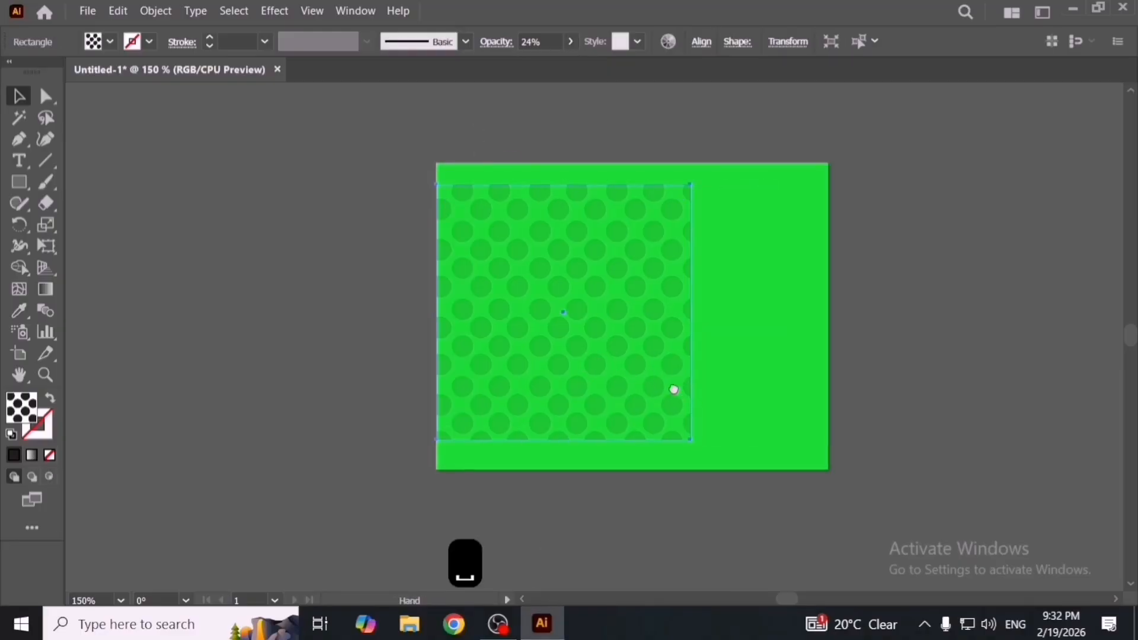
left_click_drag(674, 389, 672, 423)
scroll(514, 265, "up", 2)
left_click_drag(513, 264, 512, 228)
scroll(480, 297, "down", 2)
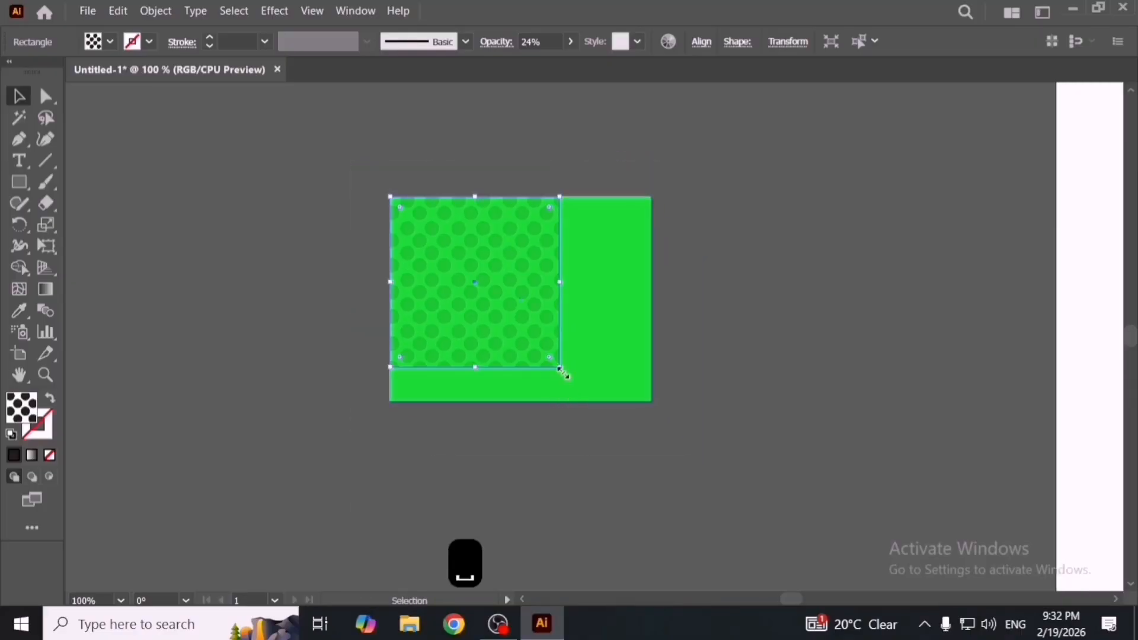
Step: Enlarge the dotted square to the green rectangle's height, stretch it to the full width, and deselect it
left_click_drag(560, 368, 608, 399)
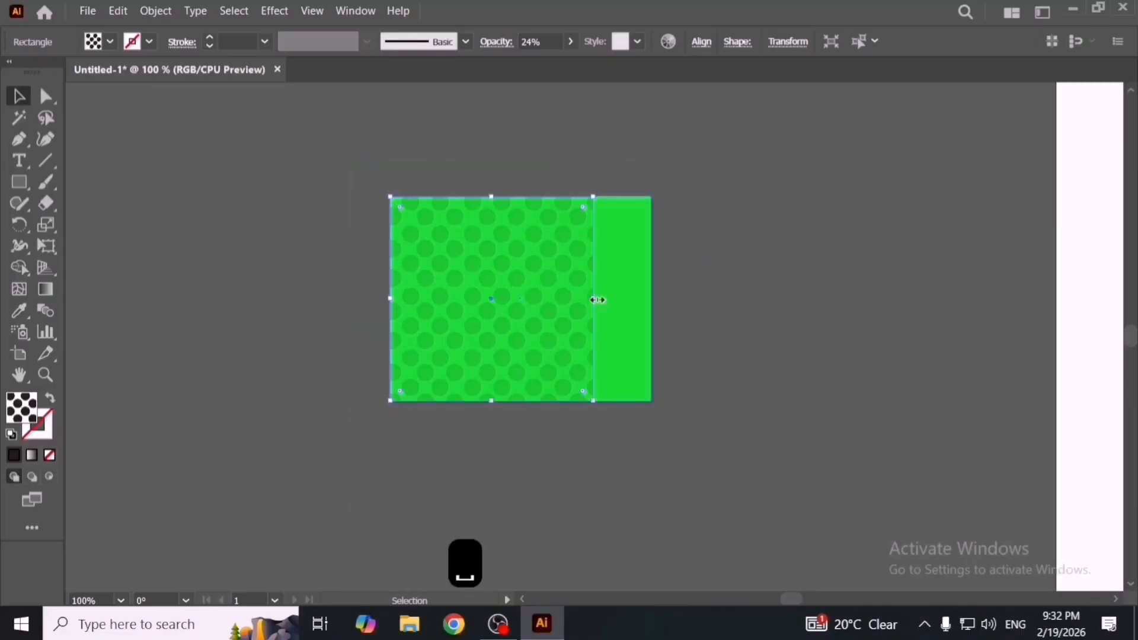
left_click_drag(598, 300, 653, 296)
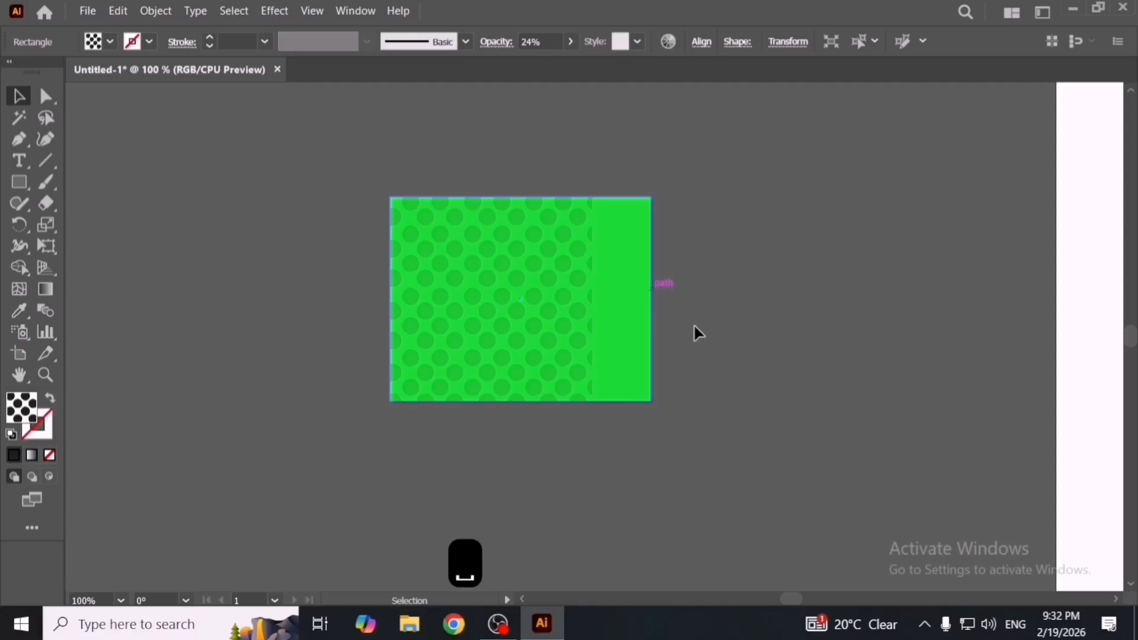
left_click(837, 396)
scroll(633, 394, "up", 2)
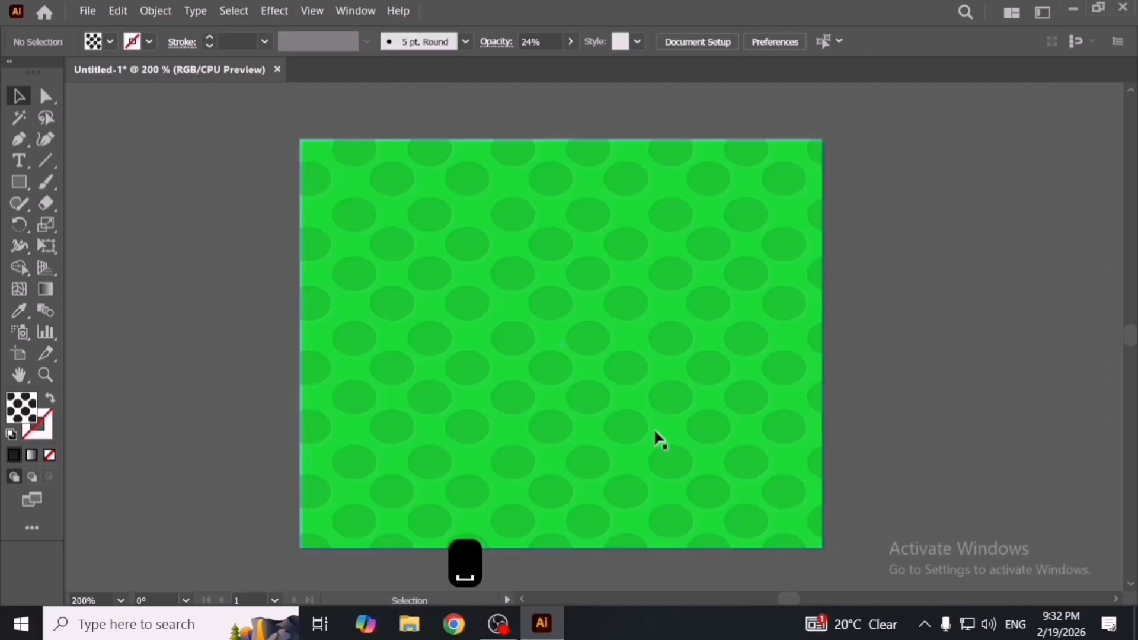
Step: Select the dotted shape together with the green rectangle and delete both
scroll(656, 430, "down", 2)
scroll(656, 439, "up", 1)
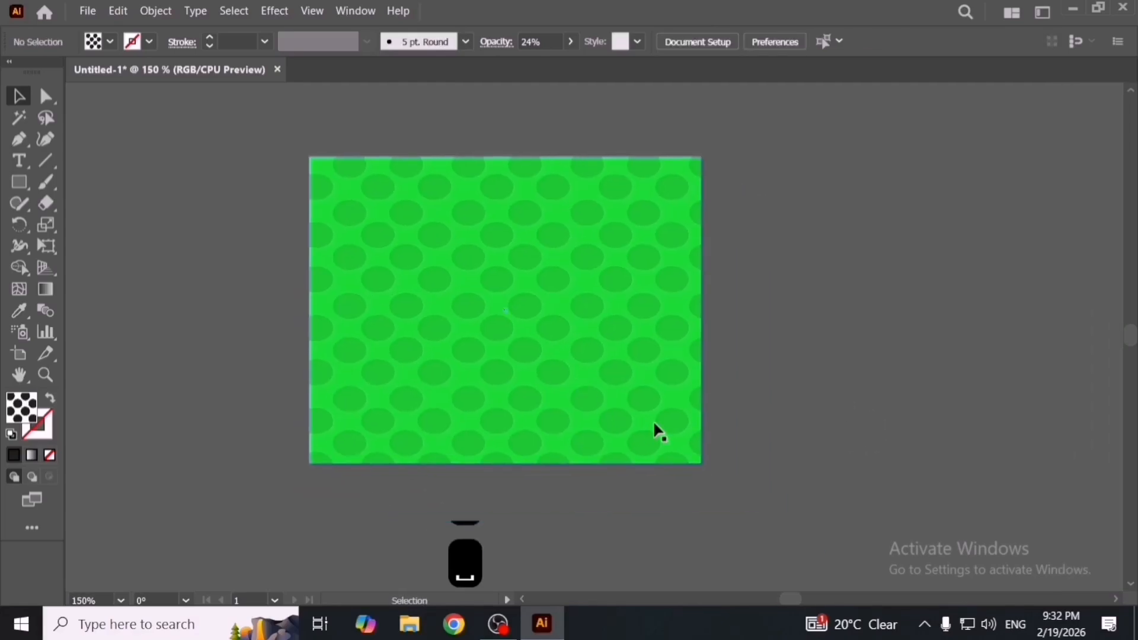
left_click_drag(254, 159, 750, 487)
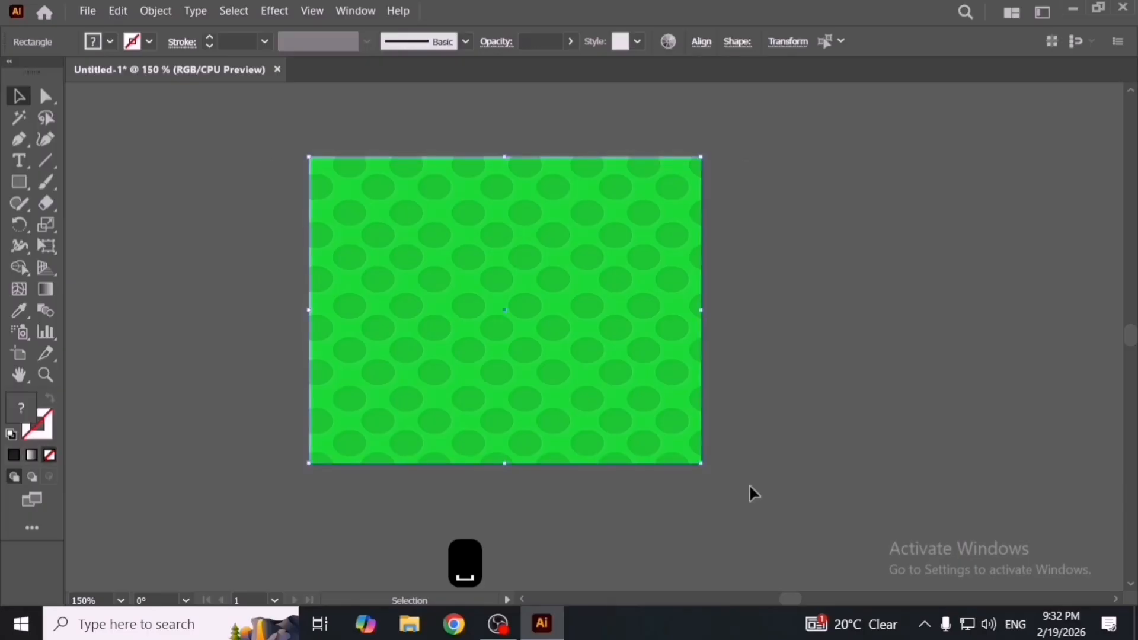
key("Delete")
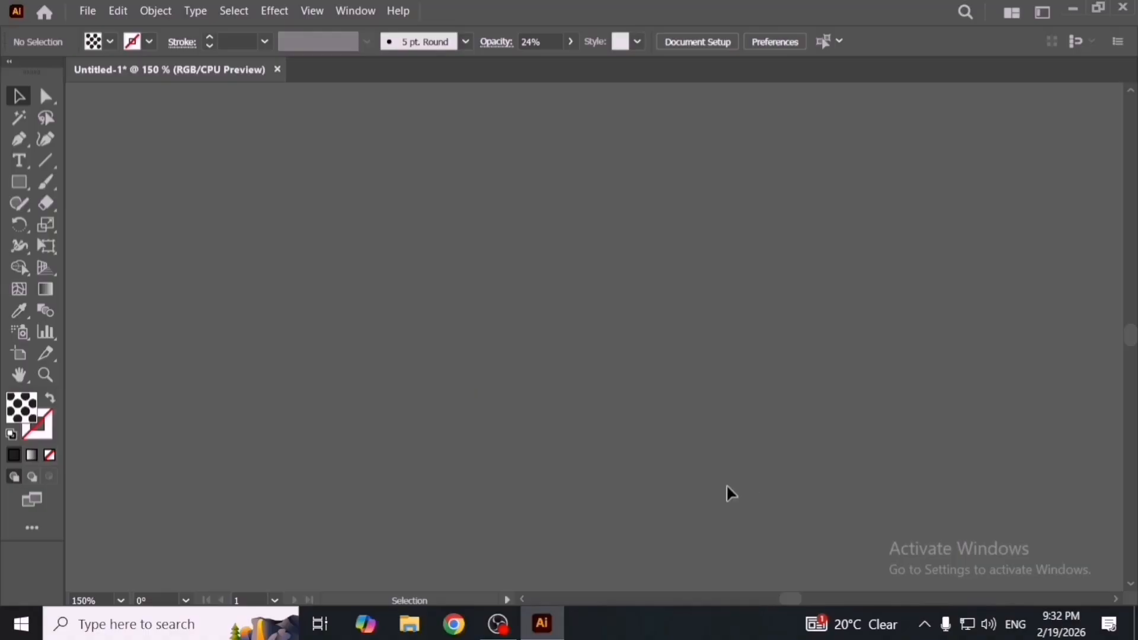
Step: Open the Properties panel and dock it along the right edge of the workspace
left_click(363, 12)
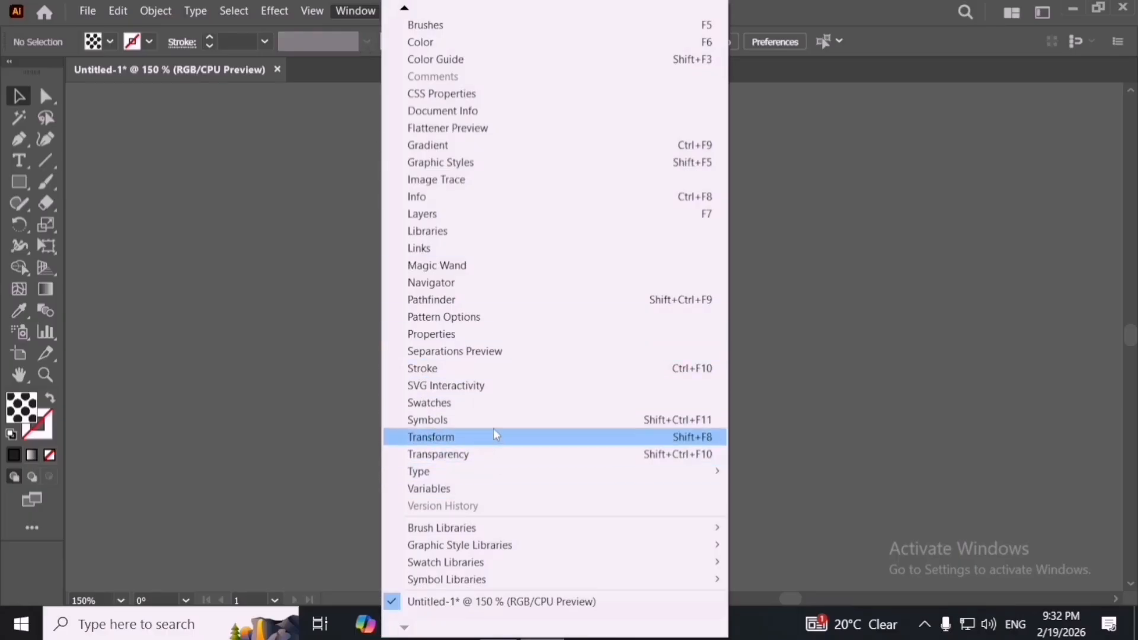
left_click(494, 335)
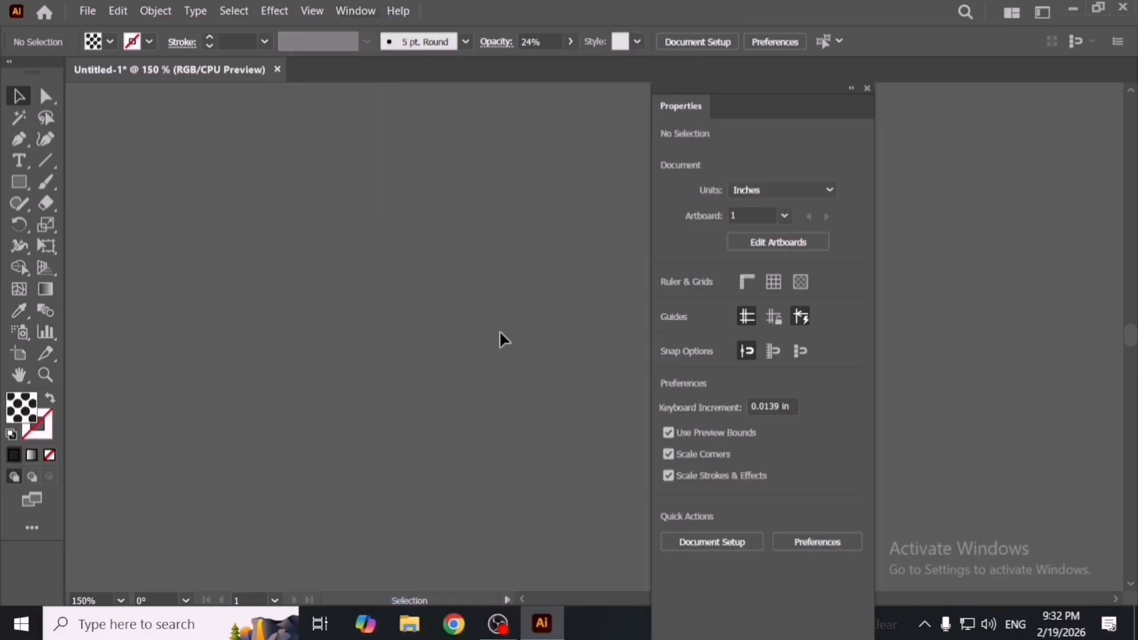
left_click_drag(749, 111, 1135, 90)
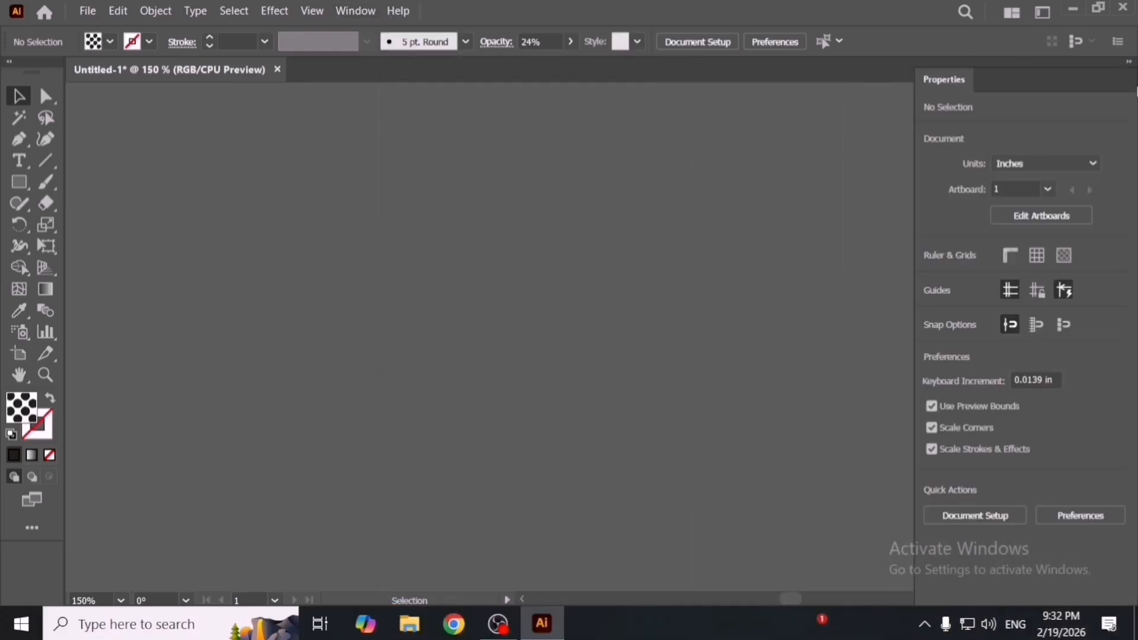
Step: Show the rulers, place a horizontal guide at about 4.23 in, and delete that guide
left_click(1013, 254)
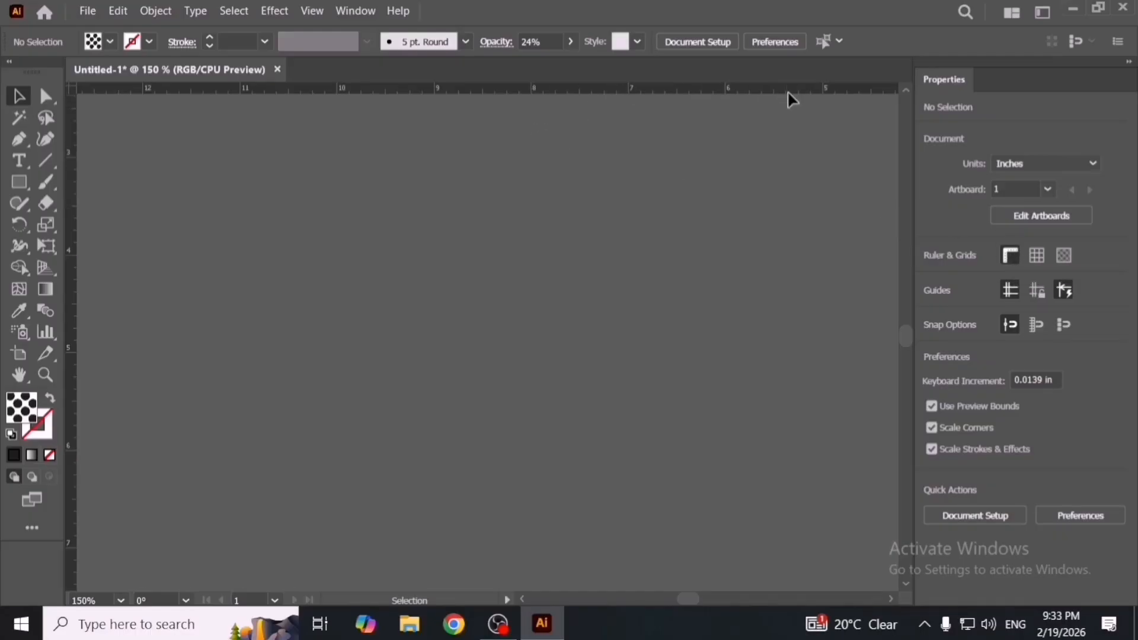
left_click_drag(666, 95, 681, 277)
left_click(581, 320)
left_click(586, 277)
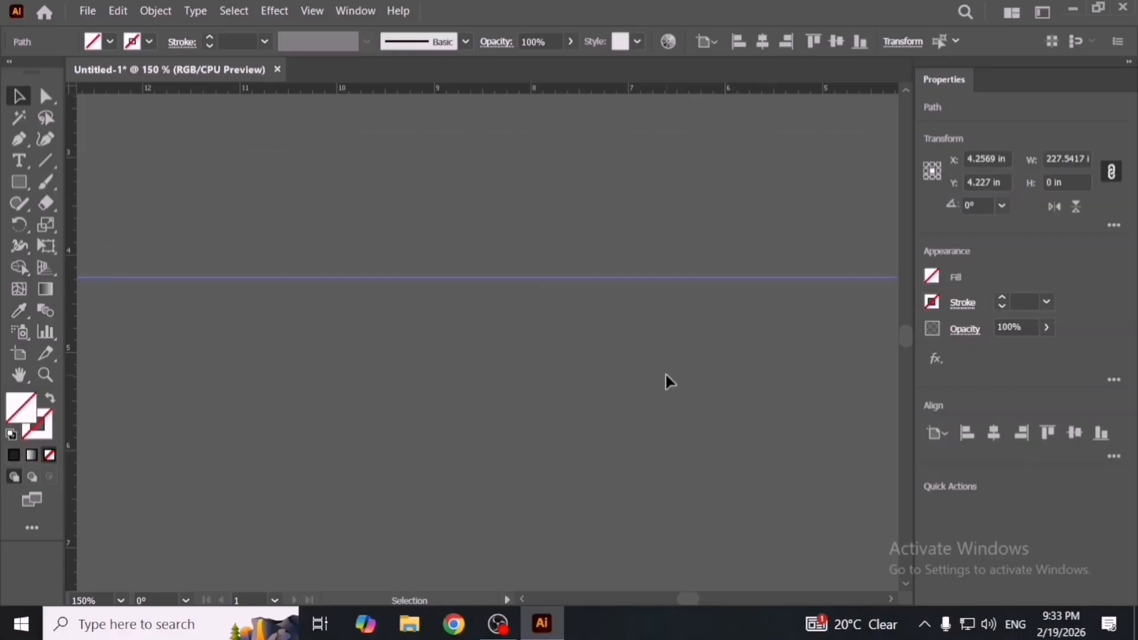
key("Delete")
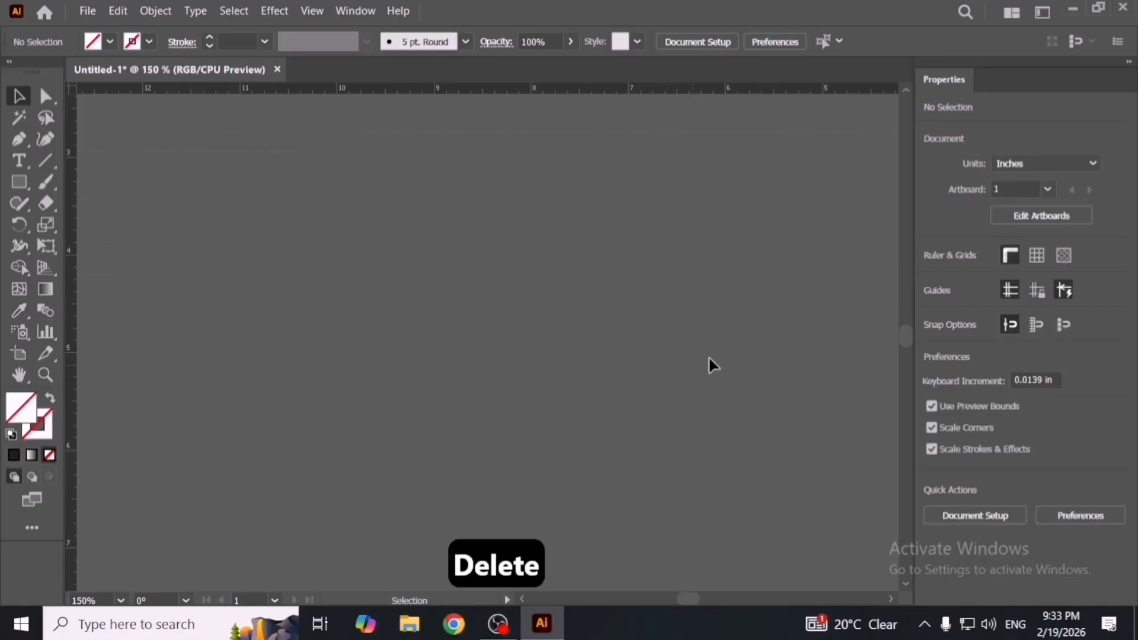
Step: Toggle the rulers off and on twice, leaving them shown
left_click(1012, 256)
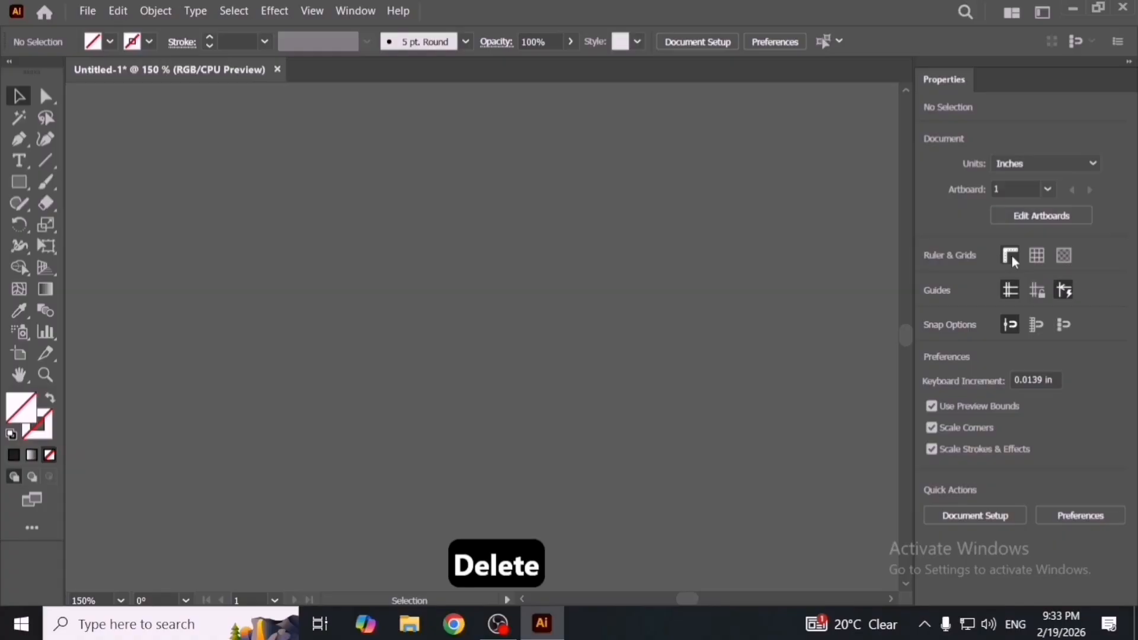
left_click(1012, 257)
left_click(1012, 256)
left_click(1012, 256)
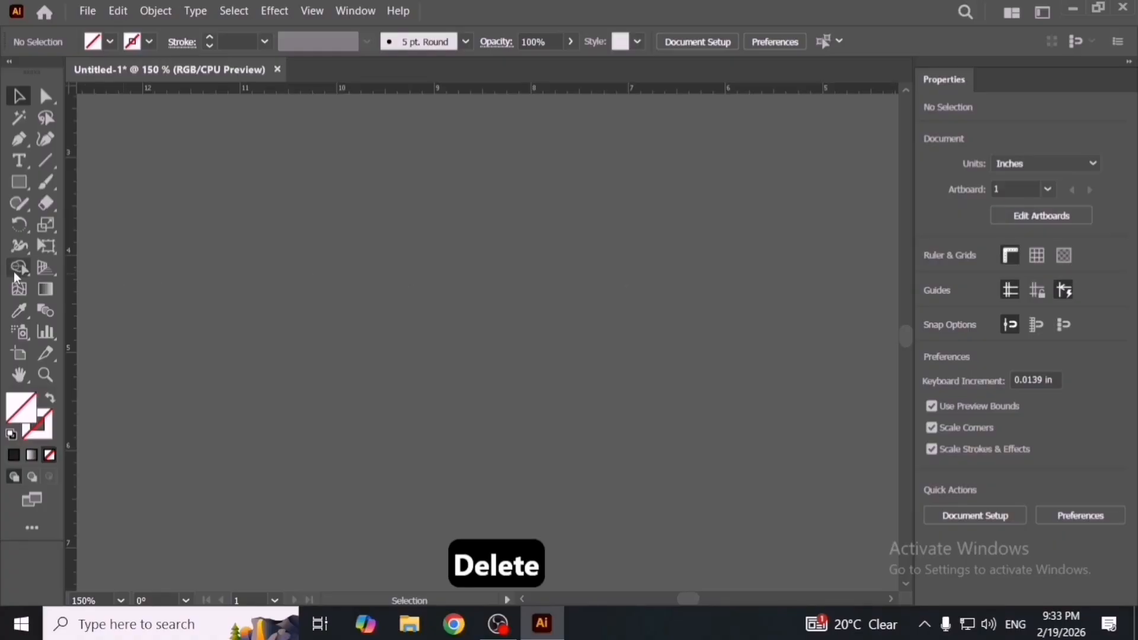
Step: Pull out a vertical guide from the ruler, delete it, and hide the rulers
left_click_drag(70, 274, 476, 330)
key("Delete")
left_click(1009, 258)
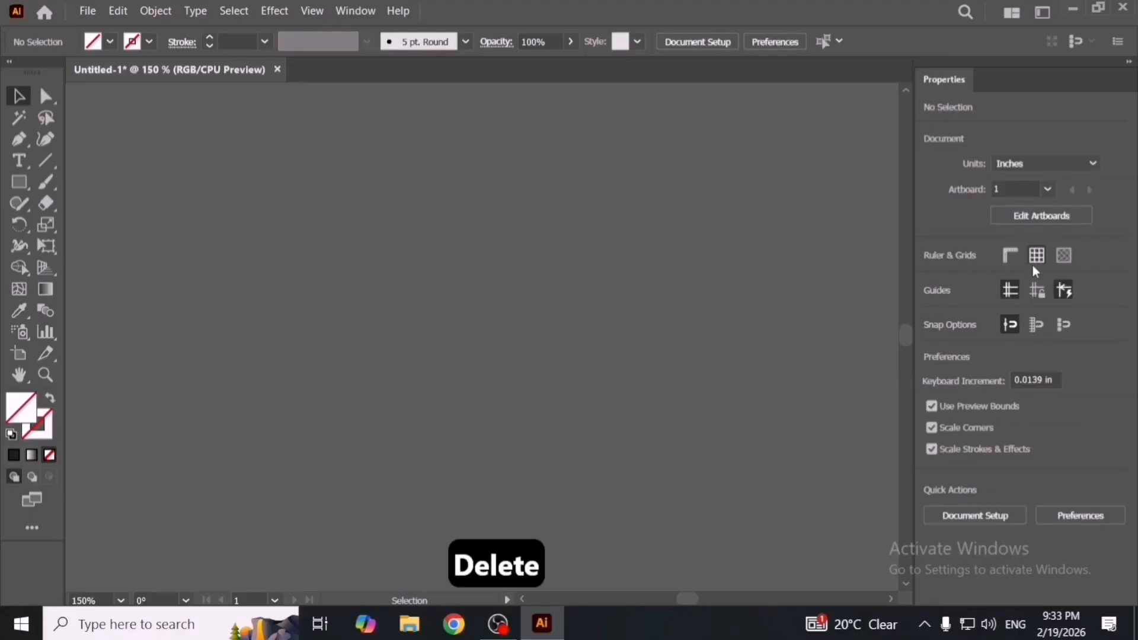
Step: Toggle the document grid on and off, then show and hide the transparency grid twice, leaving both hidden
left_click(1037, 256)
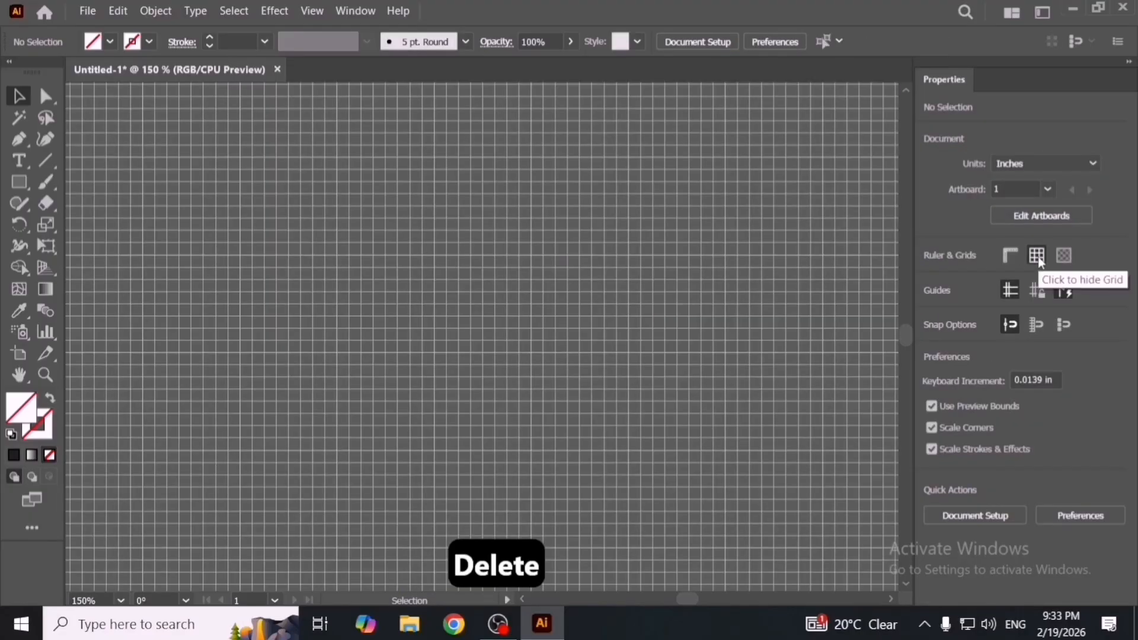
left_click(1037, 258)
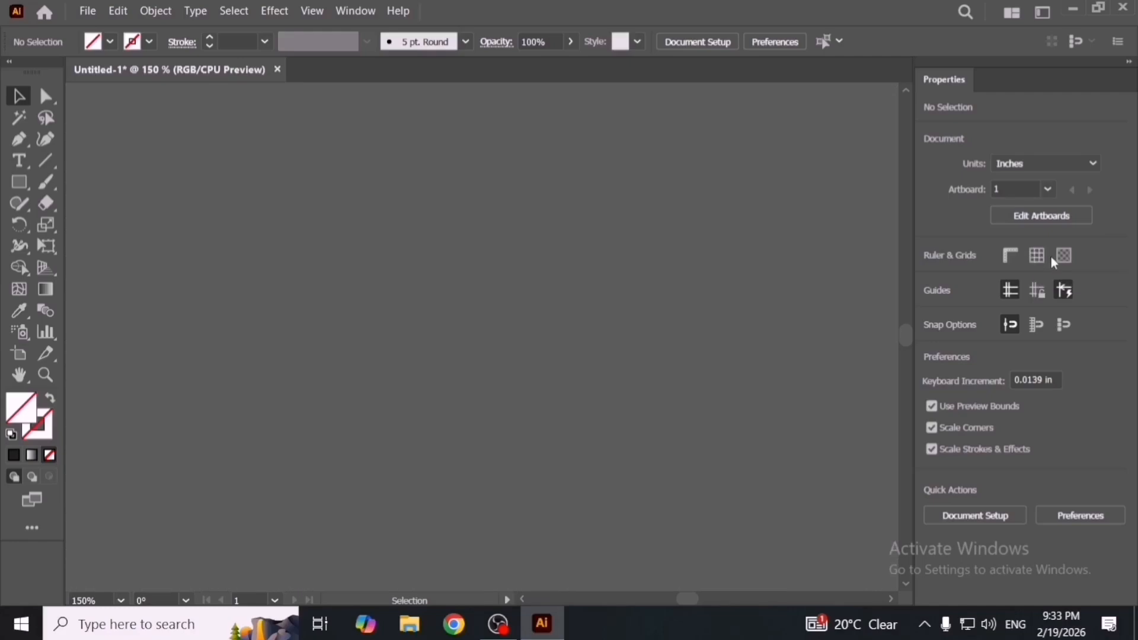
left_click(1063, 259)
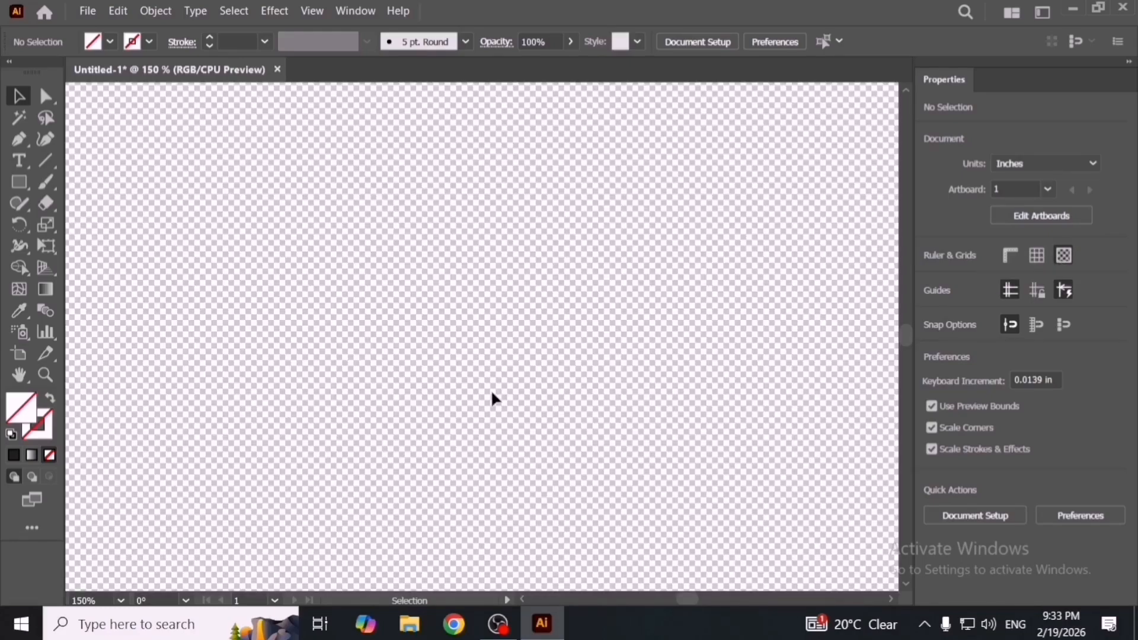
scroll(493, 389, "down", 7)
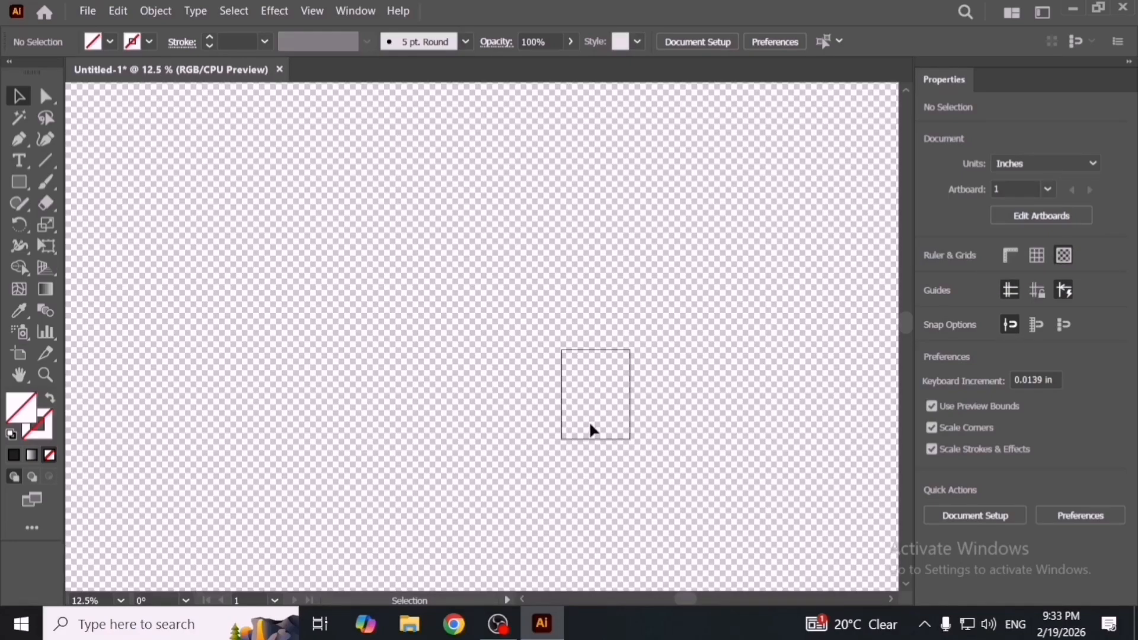
left_click_drag(516, 429, 383, 328)
left_click(1063, 257)
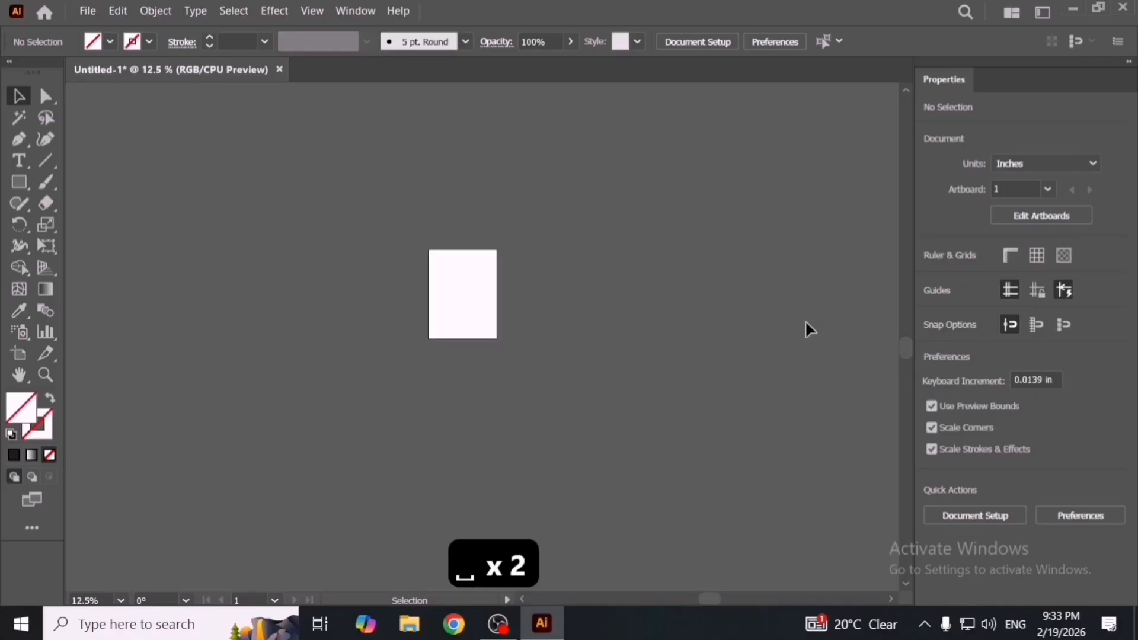
left_click(1065, 255)
left_click(1067, 255)
Step: Hide and reshow the guides, and enable snapping to point, grid and pixel
left_click(1013, 297)
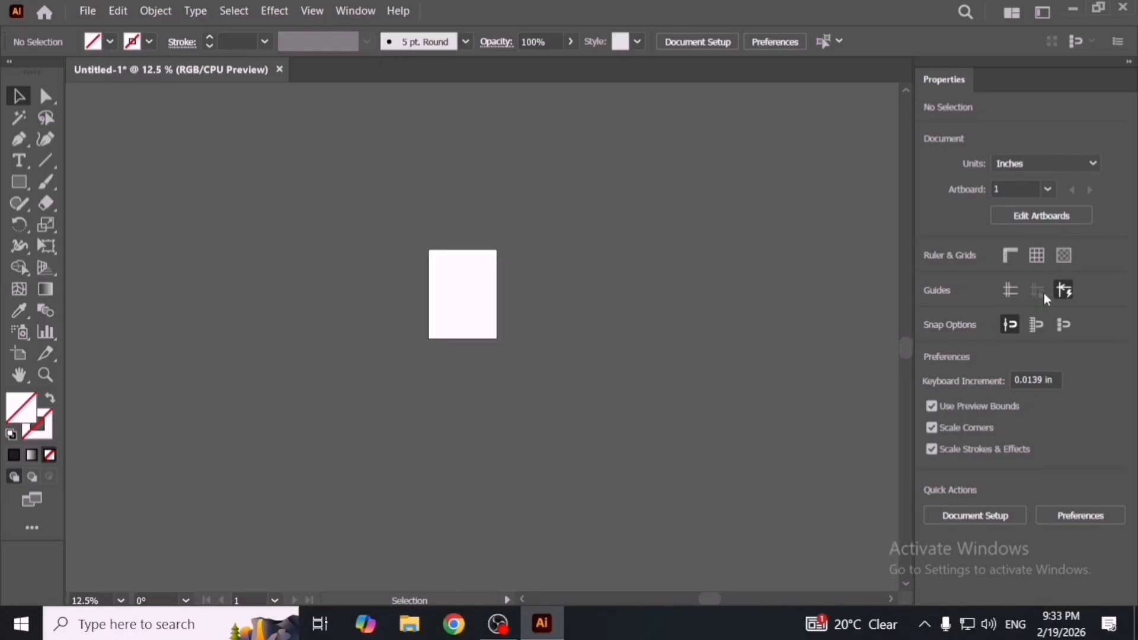
left_click(1071, 325)
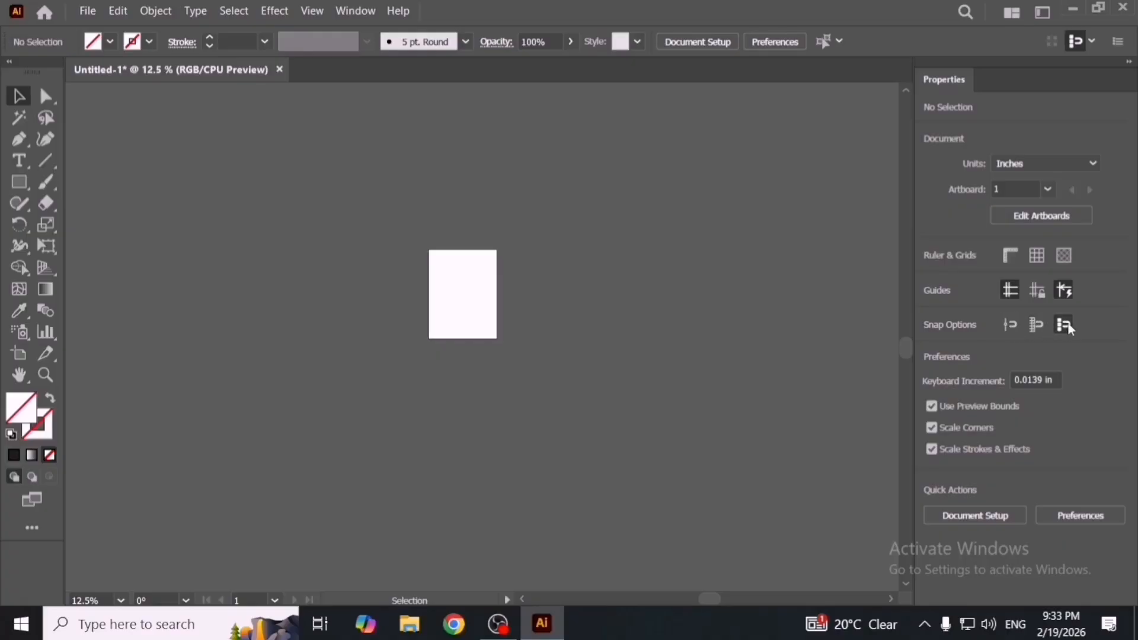
left_click(1040, 325)
left_click(1062, 325)
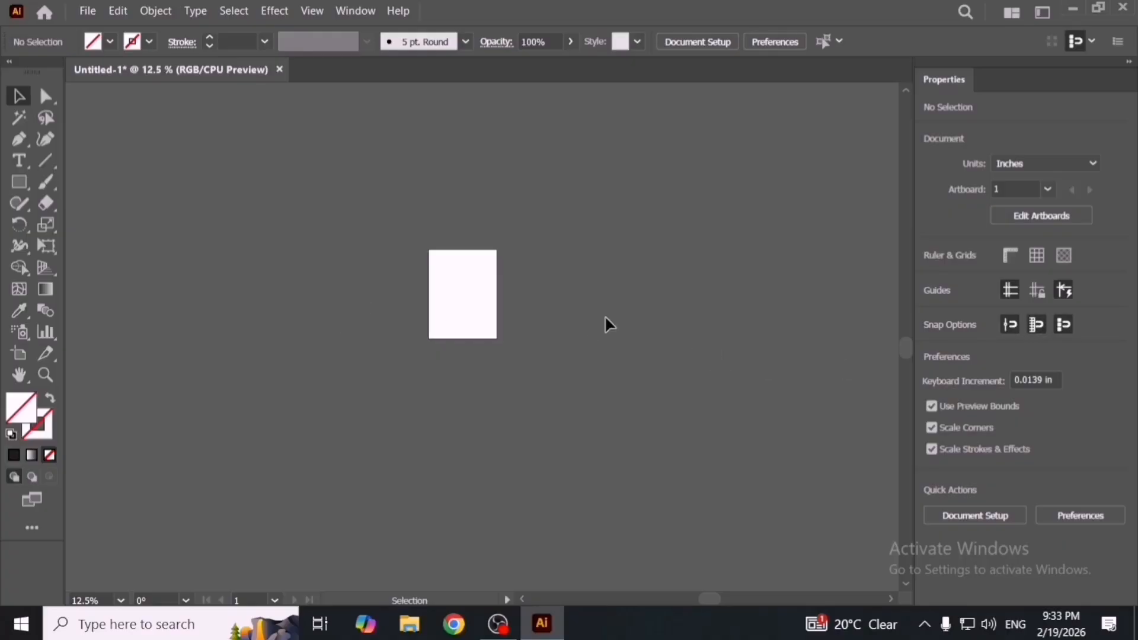
Step: Draw a square about 14.5 in wide overlapping the artboard's upper-left corner and select it
left_click_drag(535, 317, 699, 359)
scroll(699, 358, "up", 2)
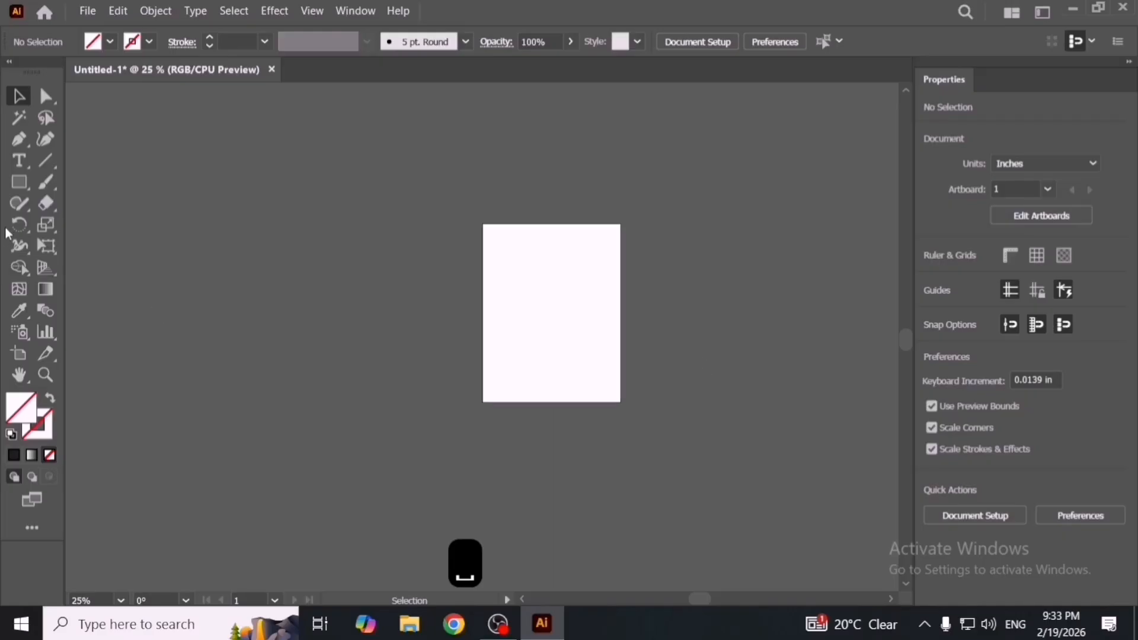
left_click(20, 189)
mouse_move(399, 270)
left_mouse_down()
mouse_move(536, 336)
mouse_move(745, 362)
mouse_move(637, 378)
left_mouse_up()
key("v")
left_click(621, 359)
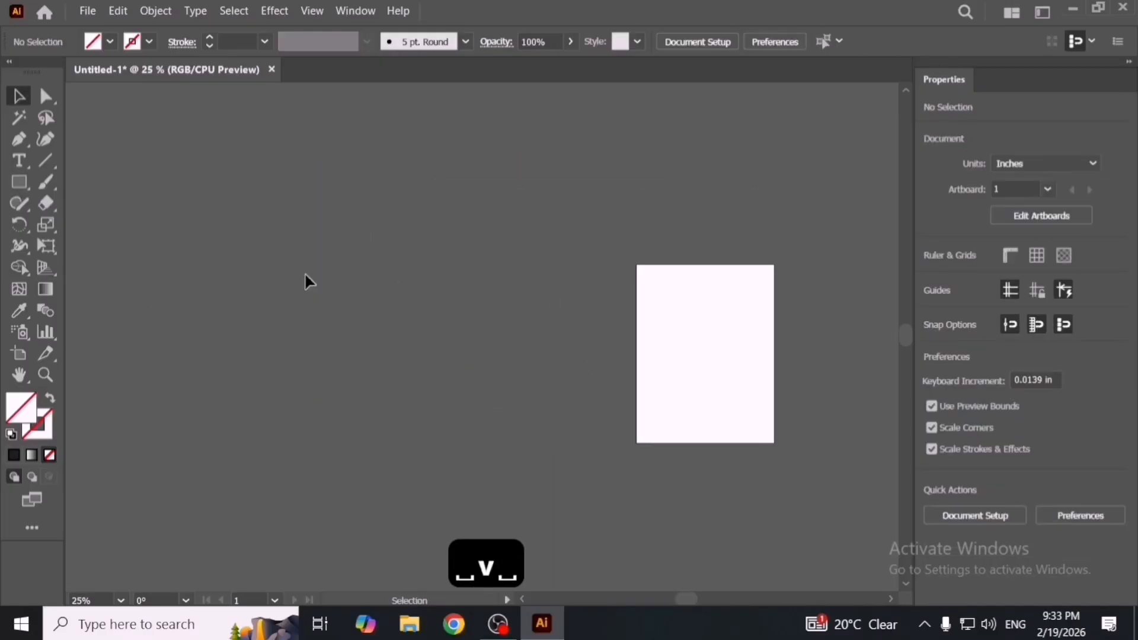
left_click_drag(306, 273, 580, 408)
Step: Fill the square with red EA0606 and move it clear of the artboard's left side
double_click(17, 409)
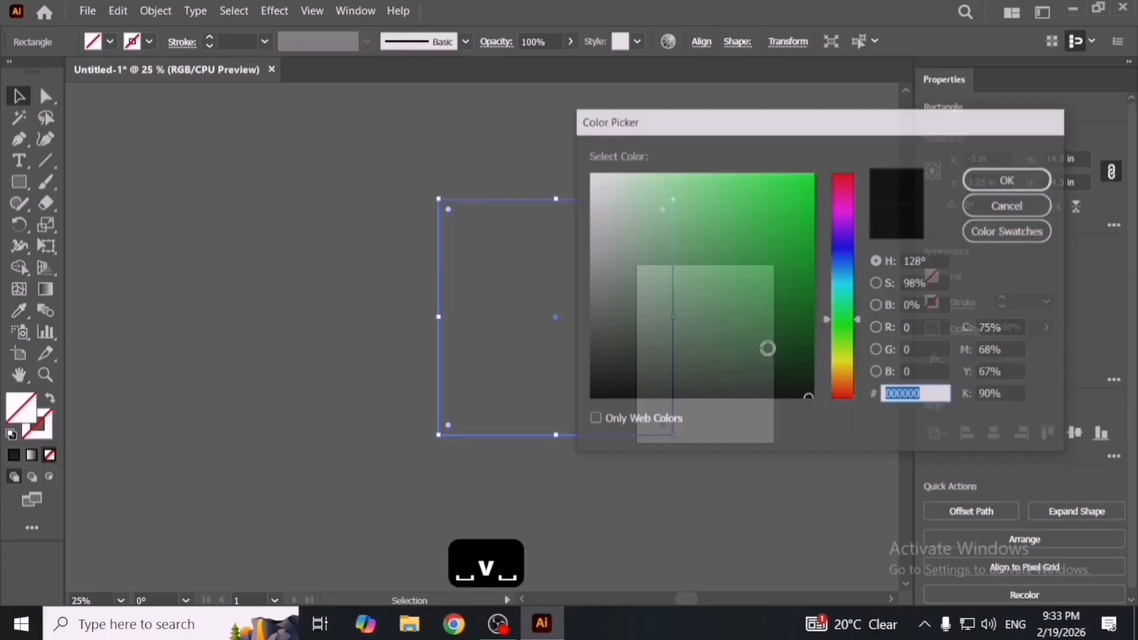
left_click(836, 175)
left_click(810, 184)
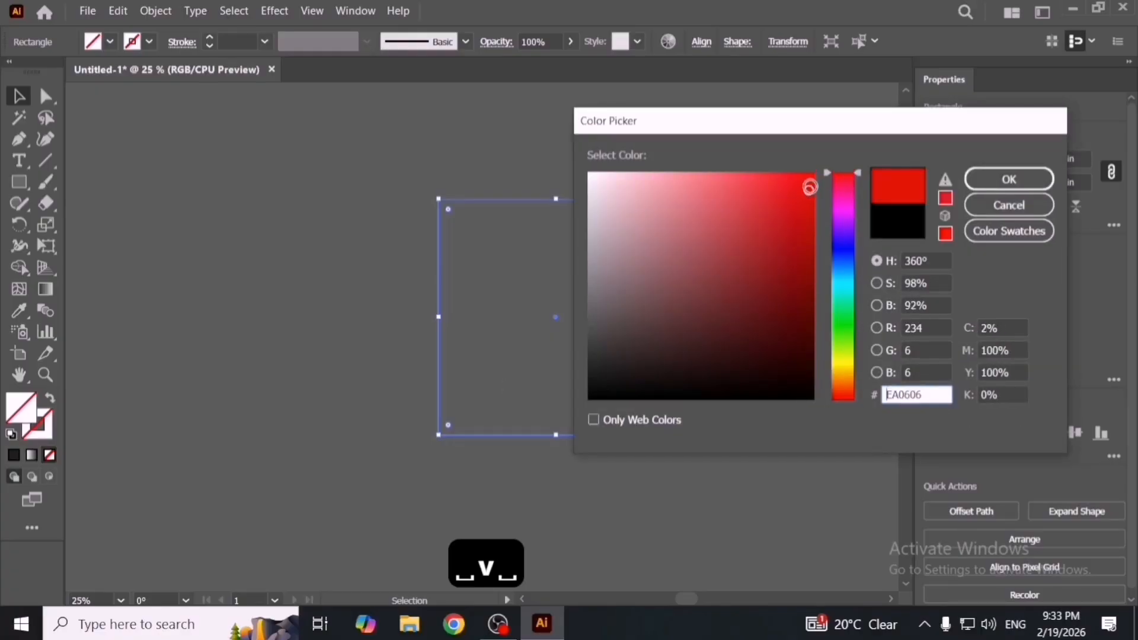
left_click(1009, 179)
left_click_drag(547, 376, 477, 376)
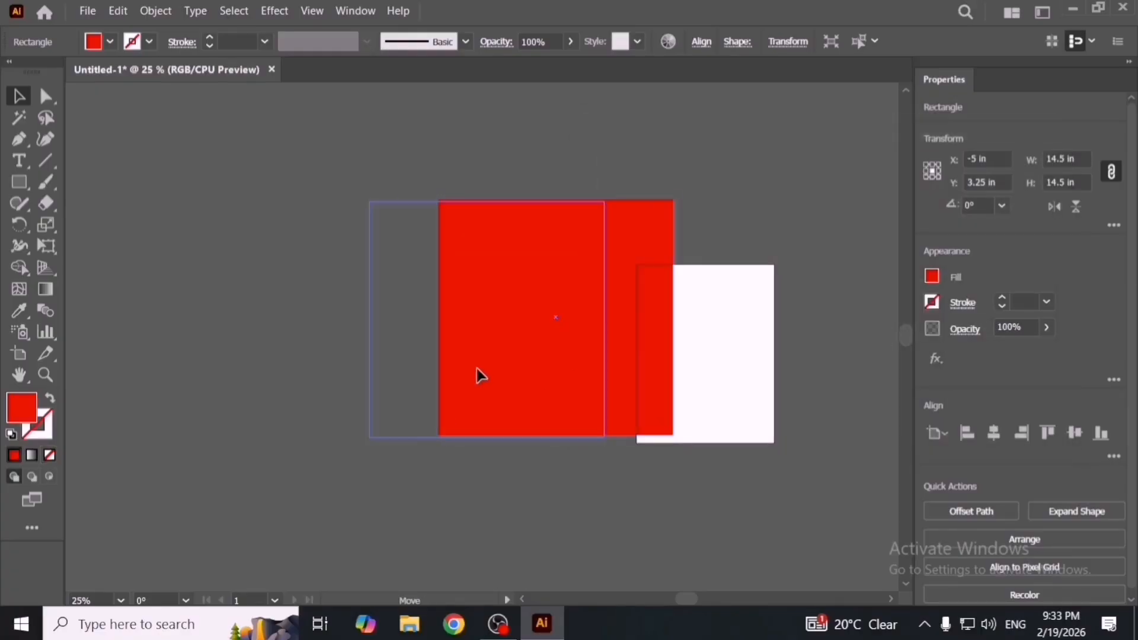
Step: Give the red square an orange stroke, set its weight to 33 pt, and deselect it
left_click(933, 303)
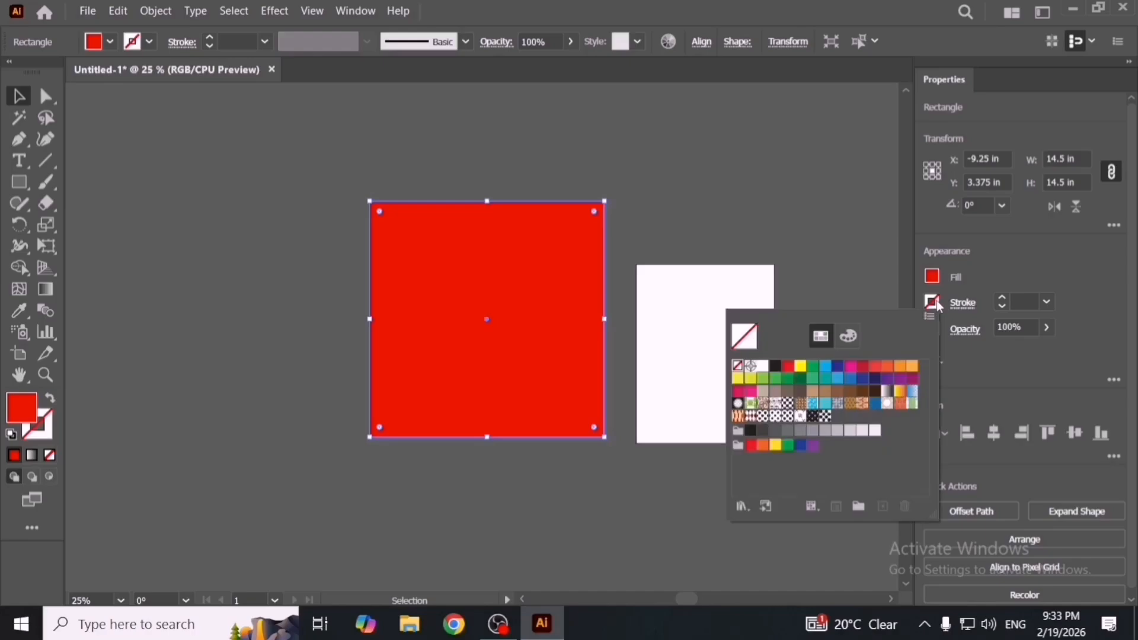
left_click(888, 368)
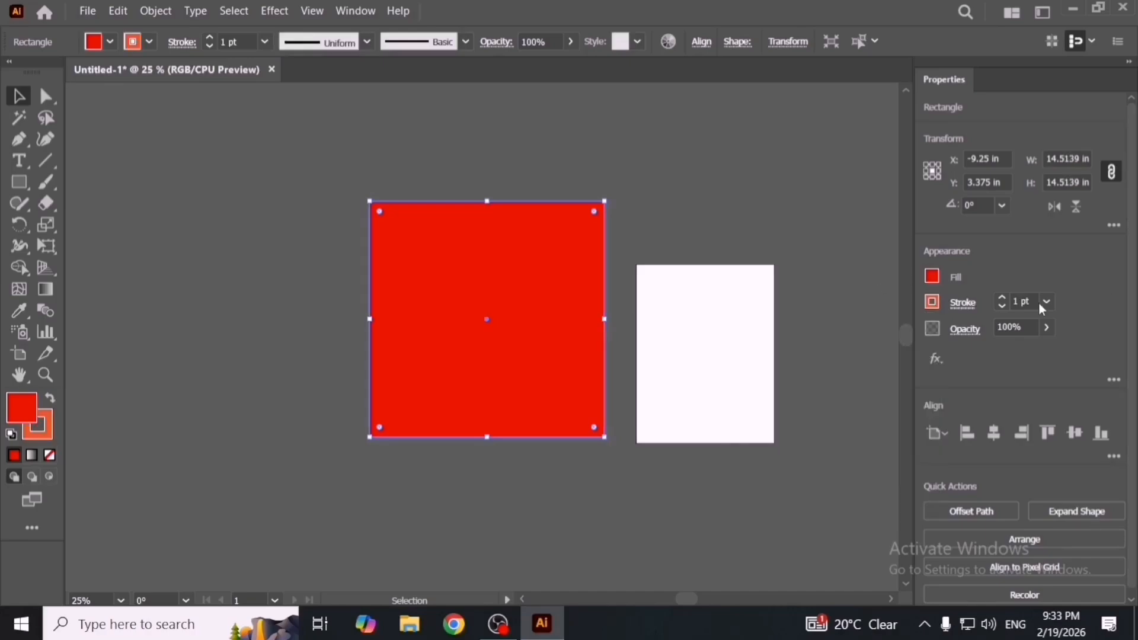
left_click(1021, 303)
key("Up")
key("Up")
key("Up")
key("Up")
key("Up")
key("Up")
key("Up")
key("Up")
key("Up")
key("Up")
key("Up")
key("Up")
key("Up")
key("Up")
key("Up")
key("Up")
key("Up")
key("Up")
key("Up")
key("Up")
key("Up")
key("Up")
key("Up")
key("Up")
key("Up")
key("Up")
key("Up")
key("Up")
key("Up")
key("Up")
key("Up")
key("Up")
key("Up")
key("Up")
key("Up")
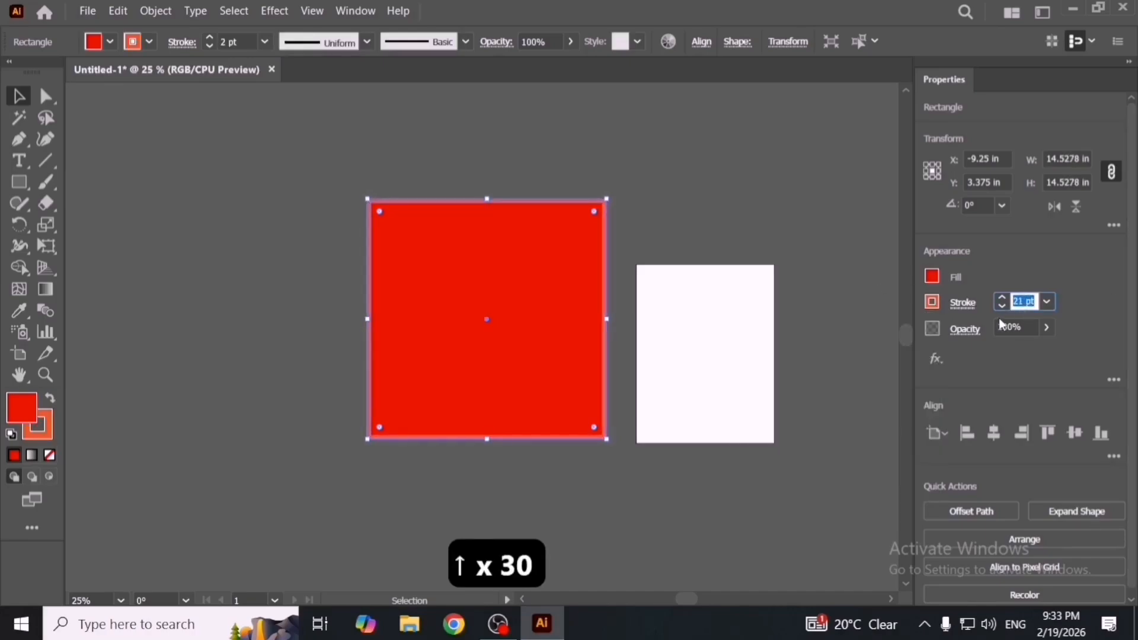
left_click(707, 318)
Step: Align the square to the artboard's left edge, then move it away to the artboard's upper left
left_click(475, 346)
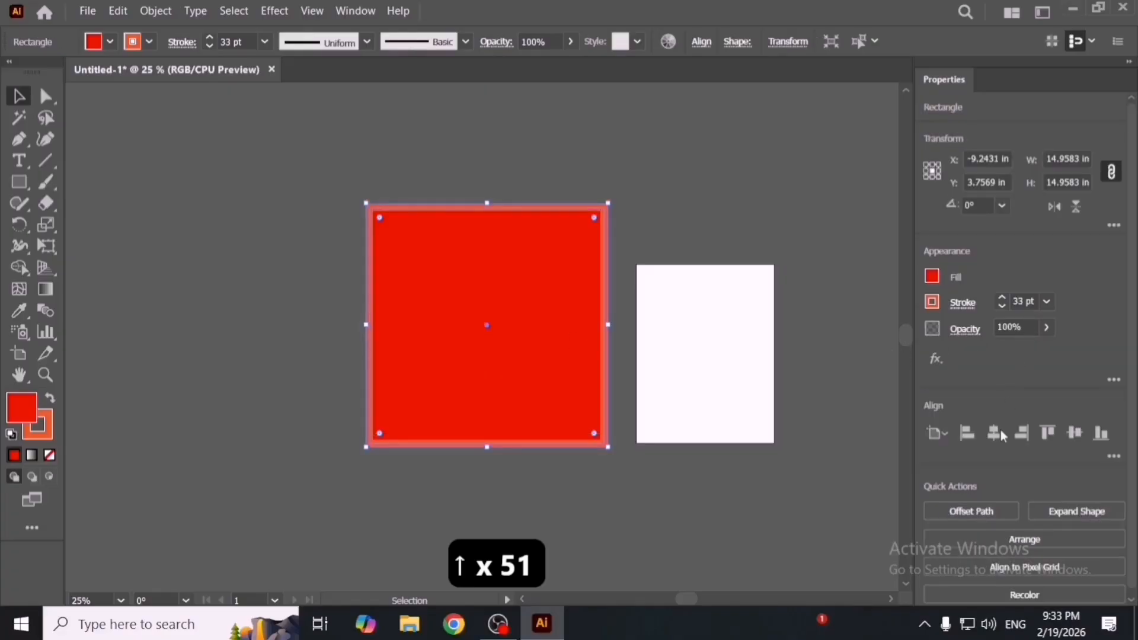
left_click(968, 433)
left_click(943, 433)
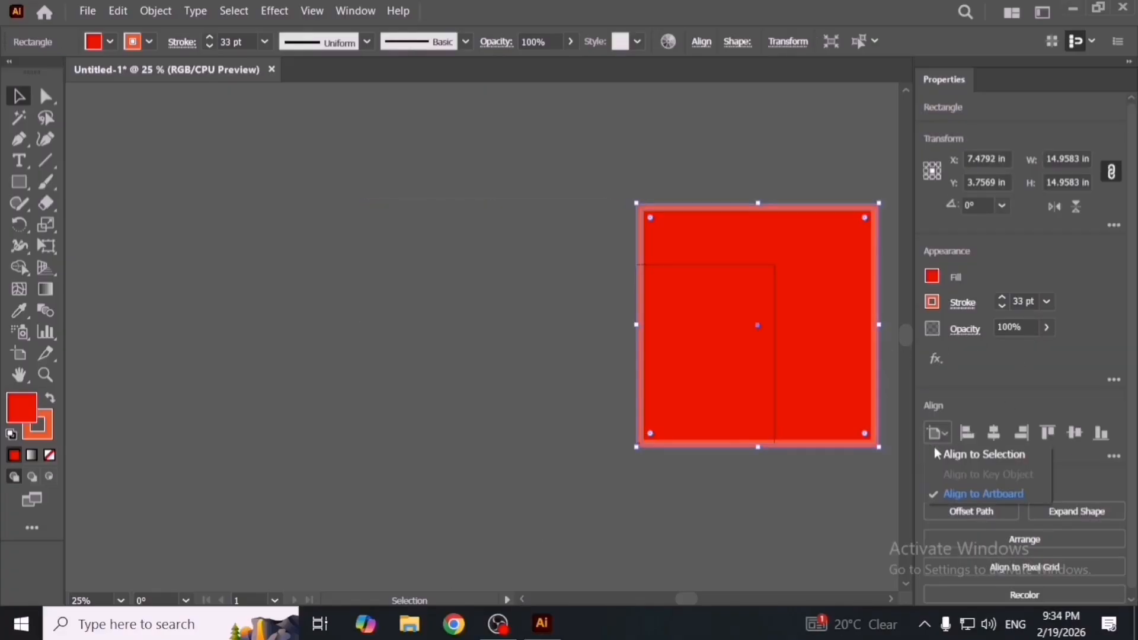
left_click(956, 474)
left_click_drag(775, 411, 572, 381)
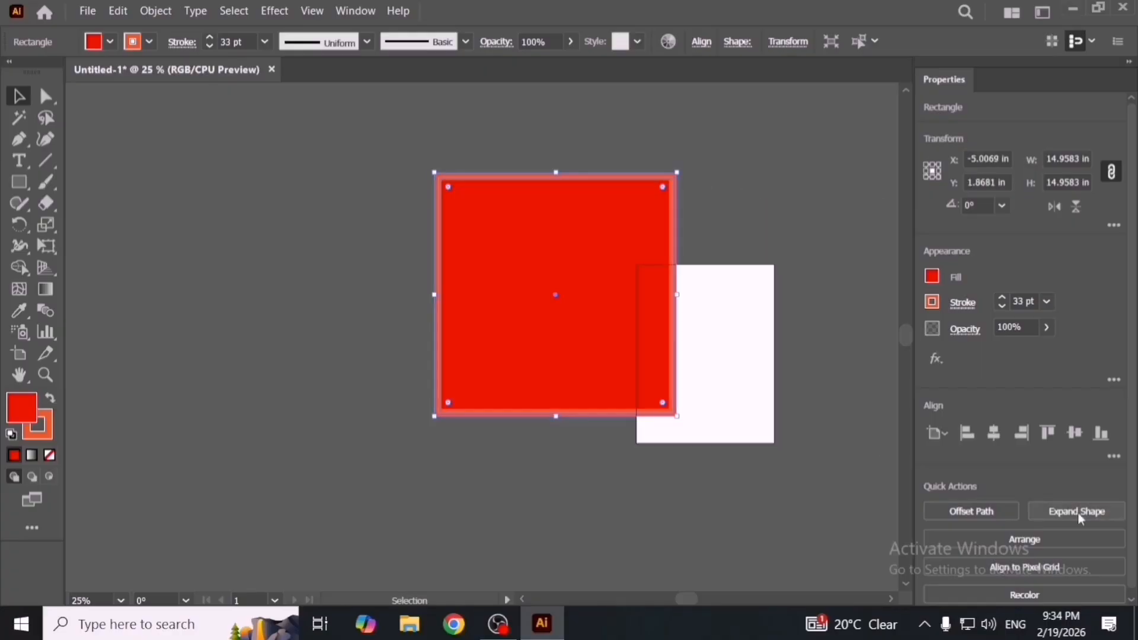
left_click_drag(633, 338, 503, 299)
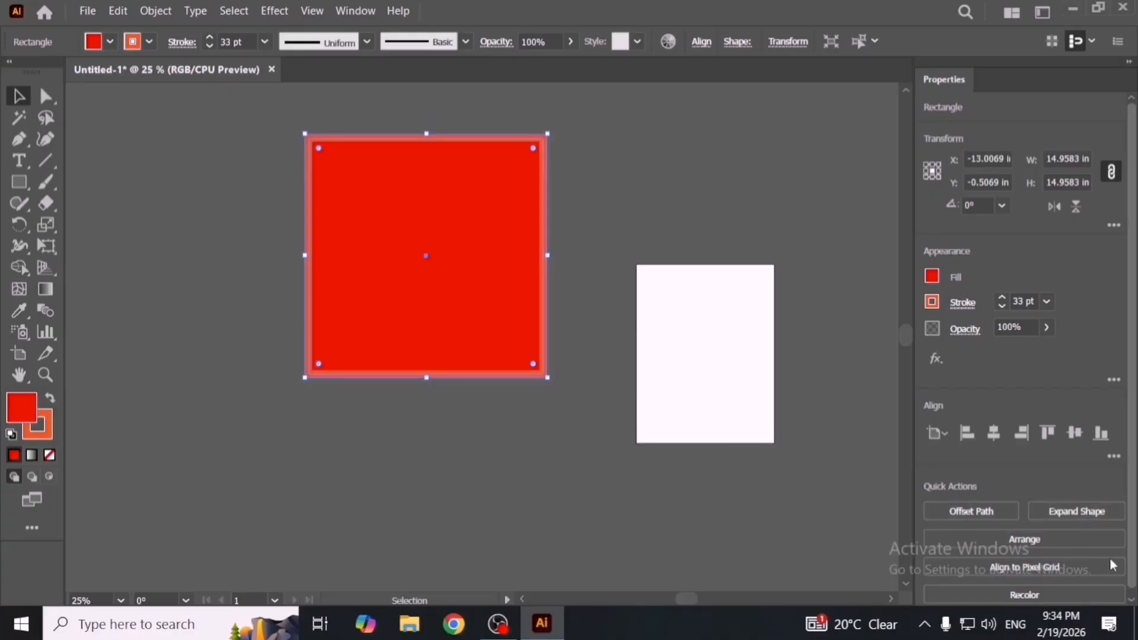
Step: Create an offset path of the square at 1.25 in with Miter joins
left_click(976, 513)
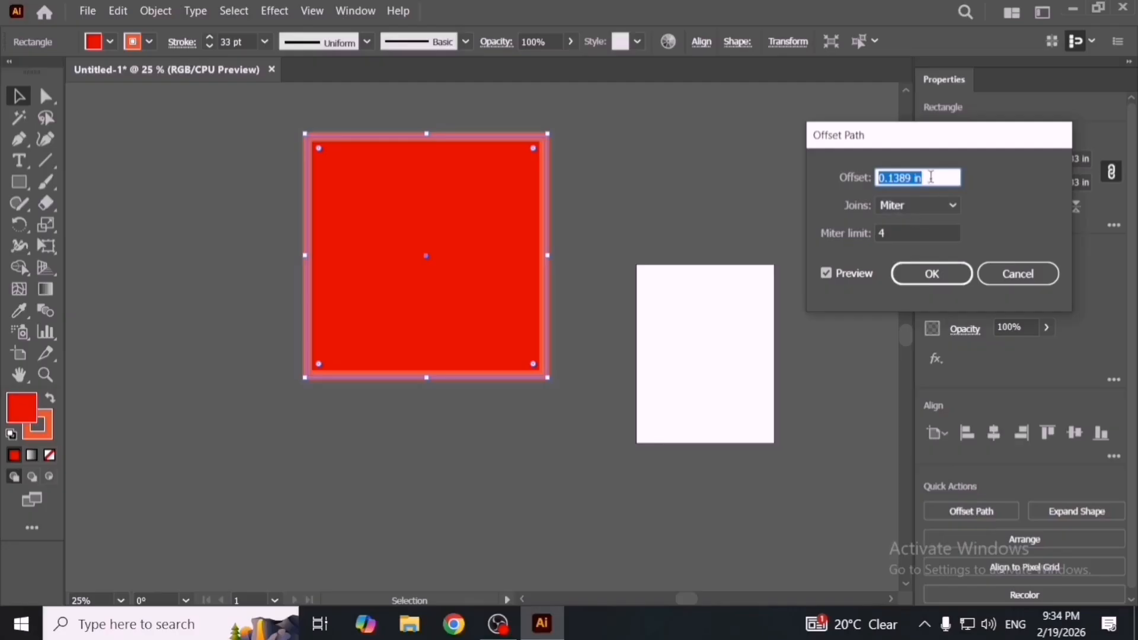
left_click(932, 177)
key("Up")
key("Up")
key("Up")
key("Up")
key("Up")
key("Up")
key("Up")
key("Up")
key("Up")
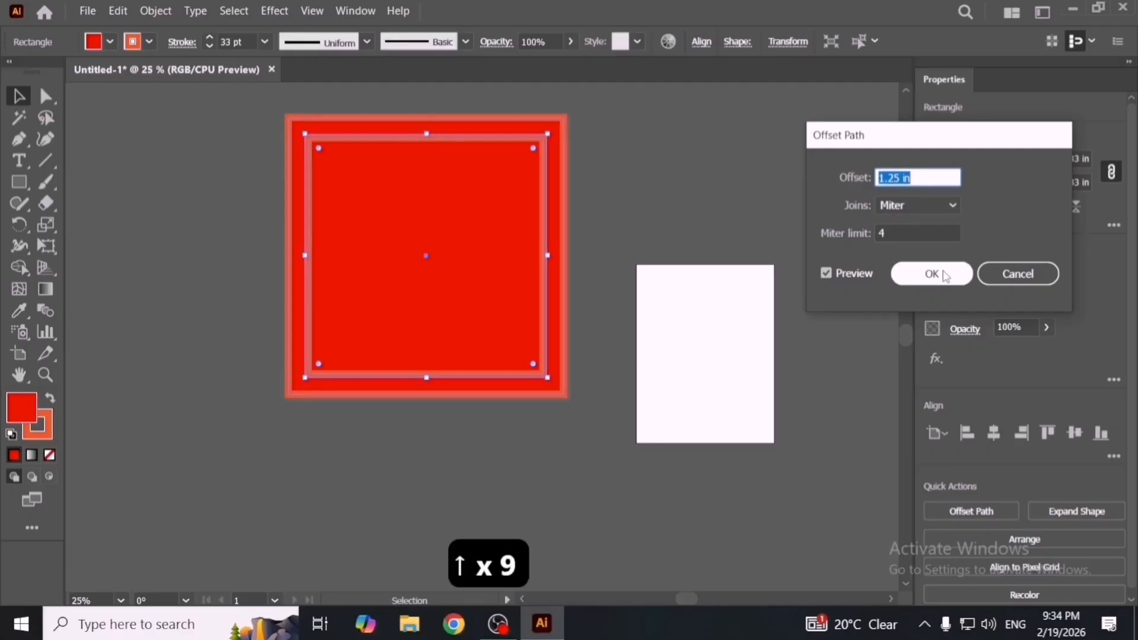
left_click(945, 275)
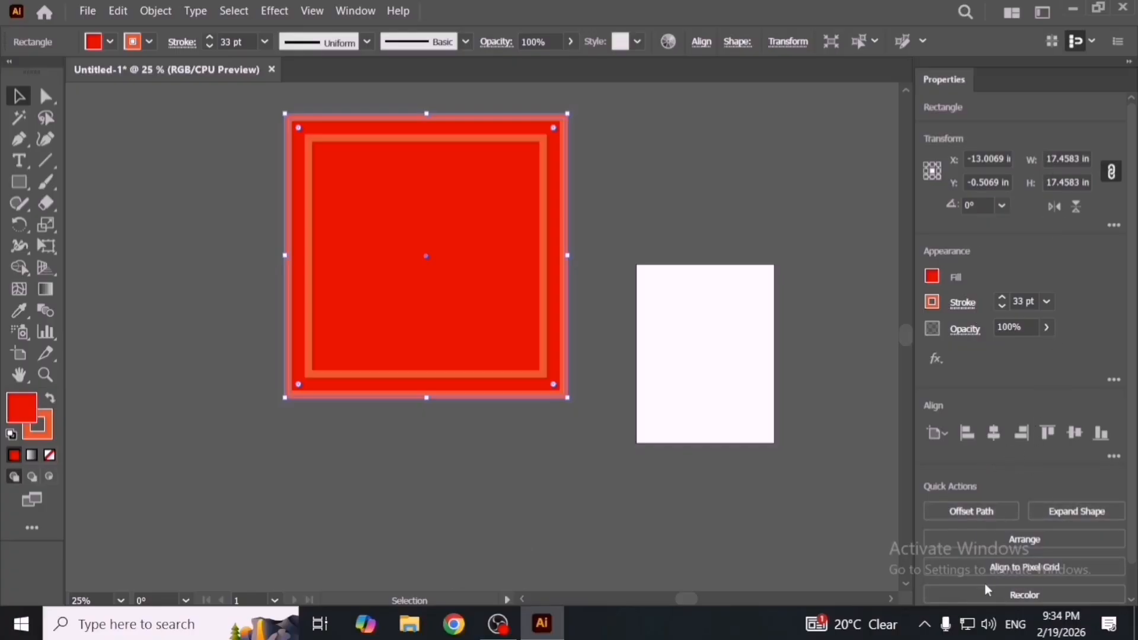
Step: Shift the larger offset square, then swap the smaller square's fill and stroke and place it over the larger one
left_click(707, 402)
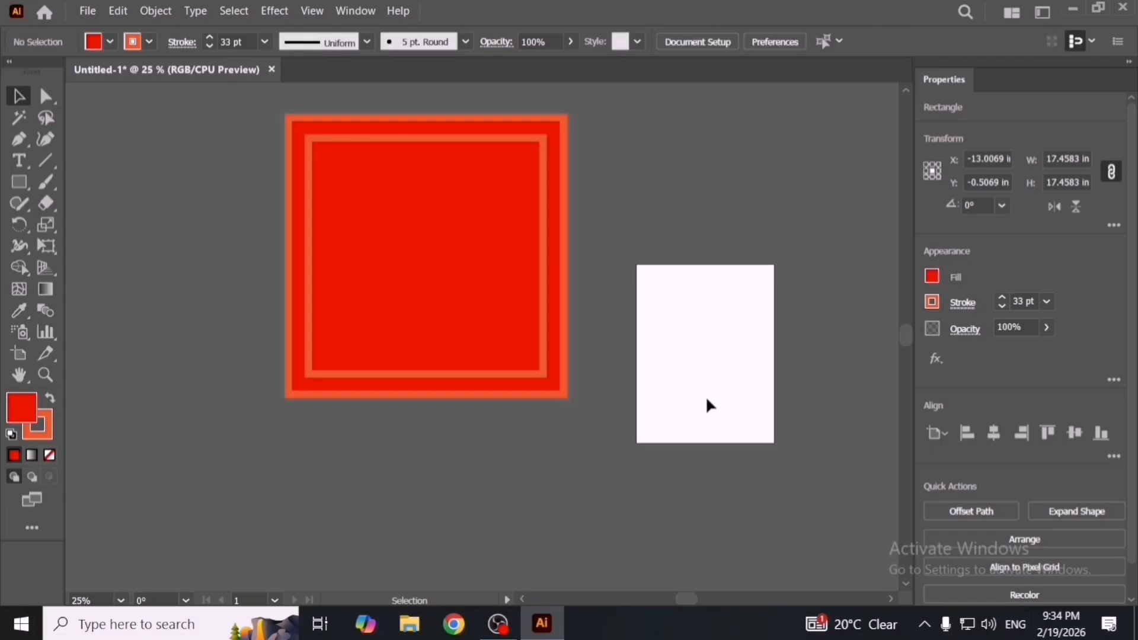
left_click_drag(561, 358, 610, 432)
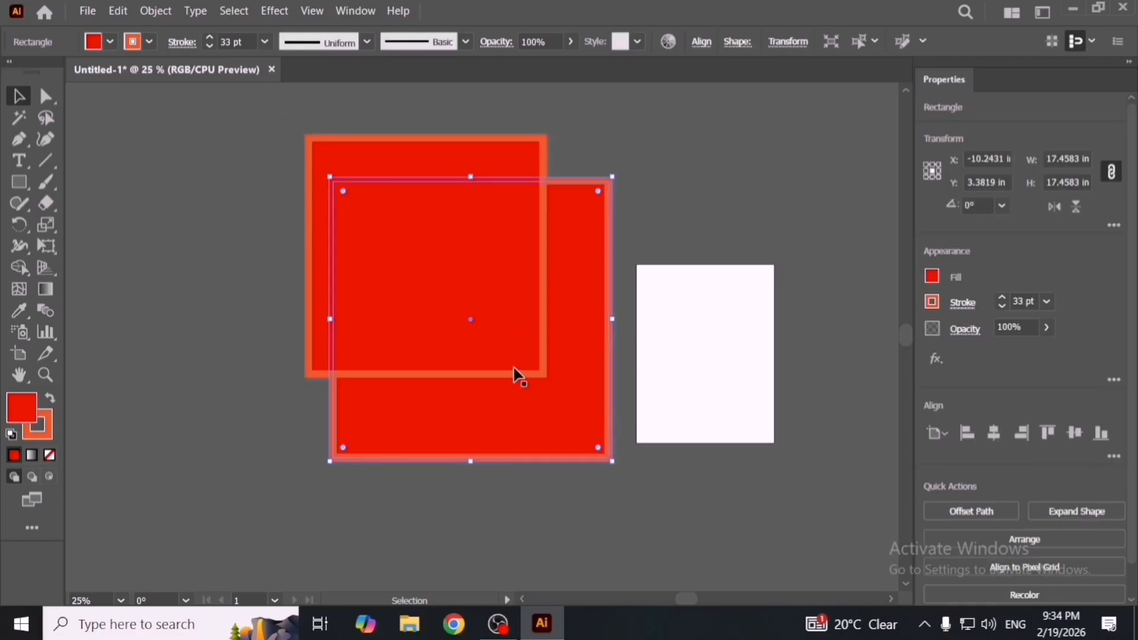
left_click_drag(578, 385, 567, 328)
left_click(509, 331)
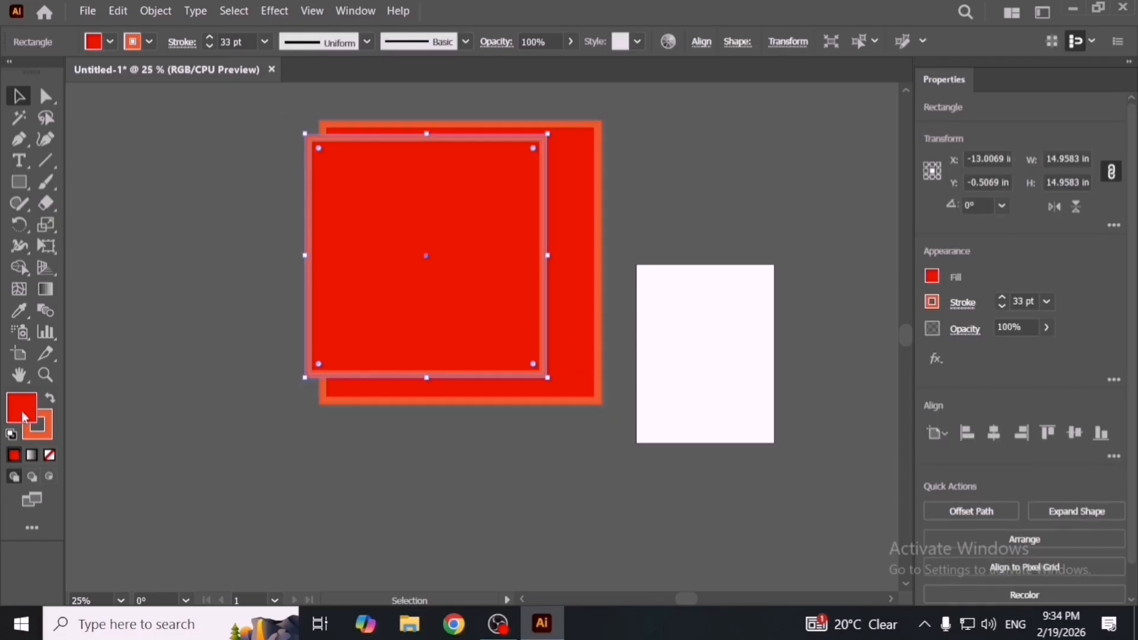
left_click(50, 398)
left_click_drag(451, 335, 488, 333)
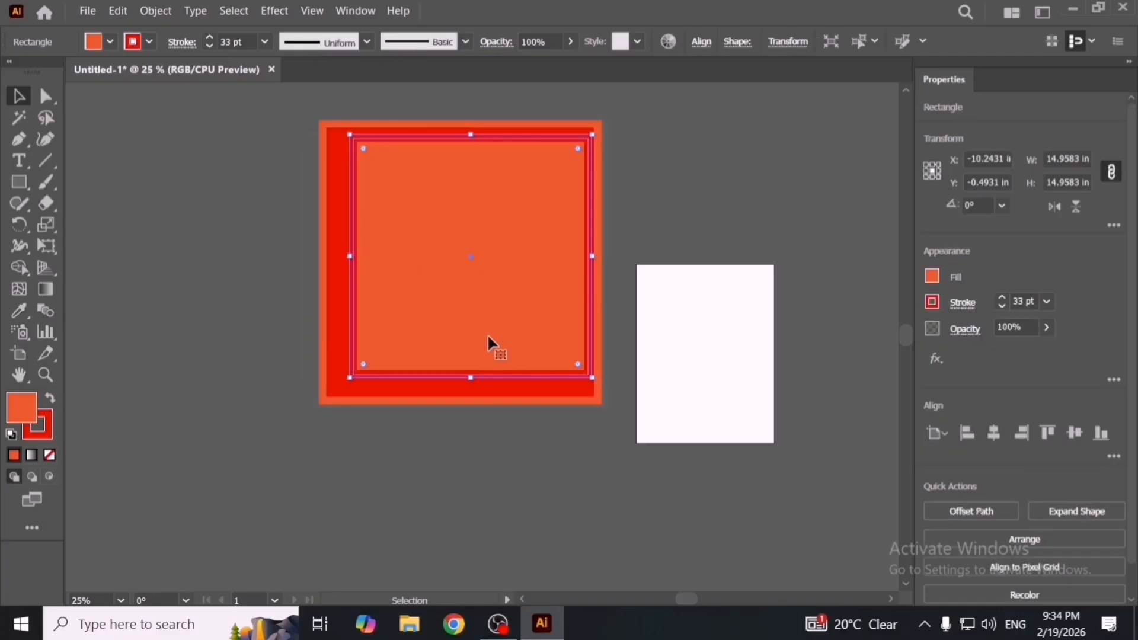
Step: Send the smaller orange square to the back and move the larger red square toward the artboard
left_click(1040, 542)
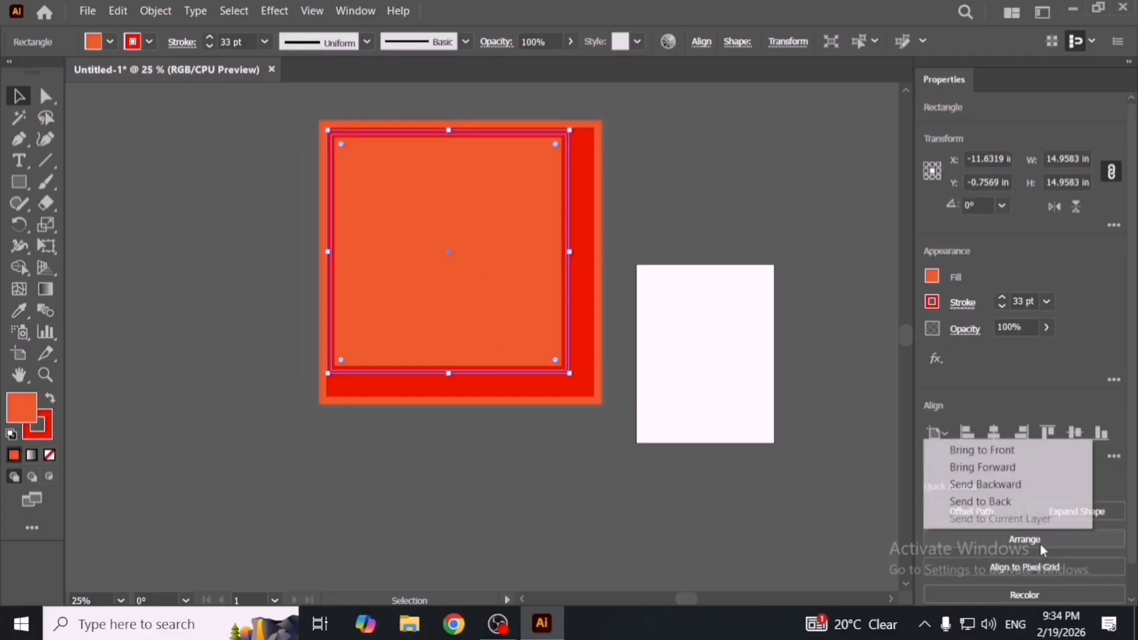
left_click(1010, 502)
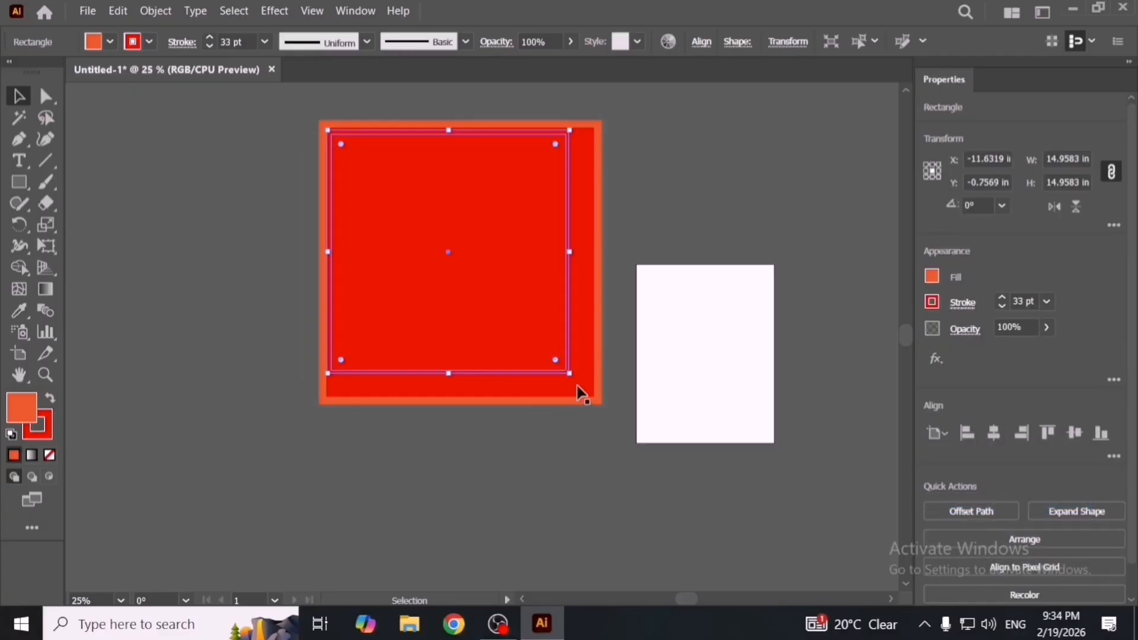
left_click_drag(583, 395, 641, 383)
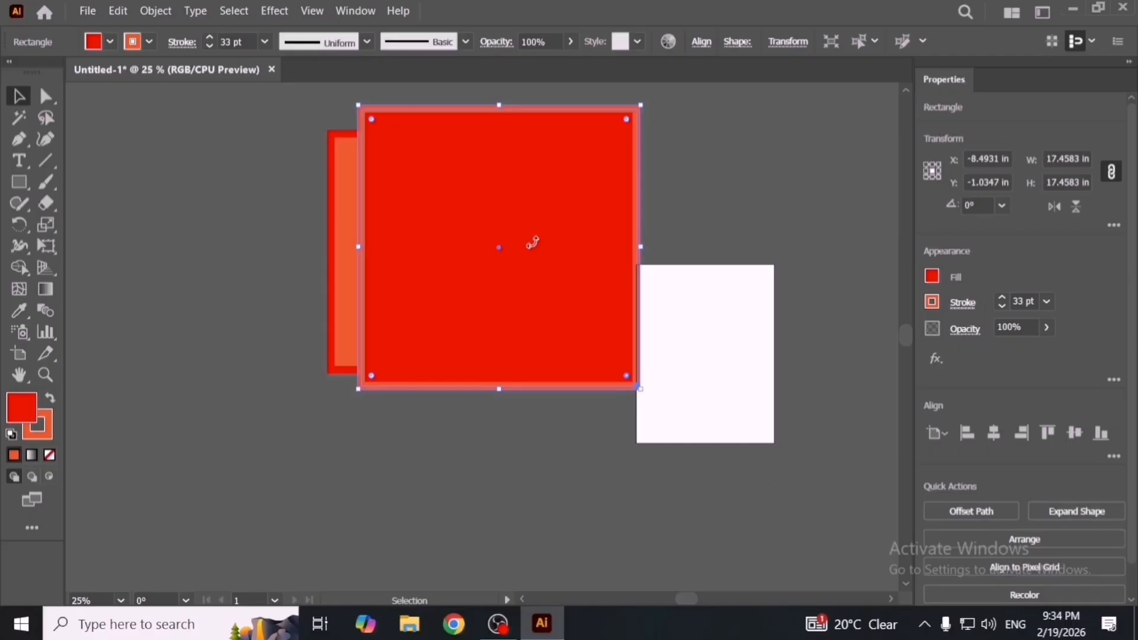
Step: Select both squares and delete them
left_click(330, 263, "shift")
key("Delete")
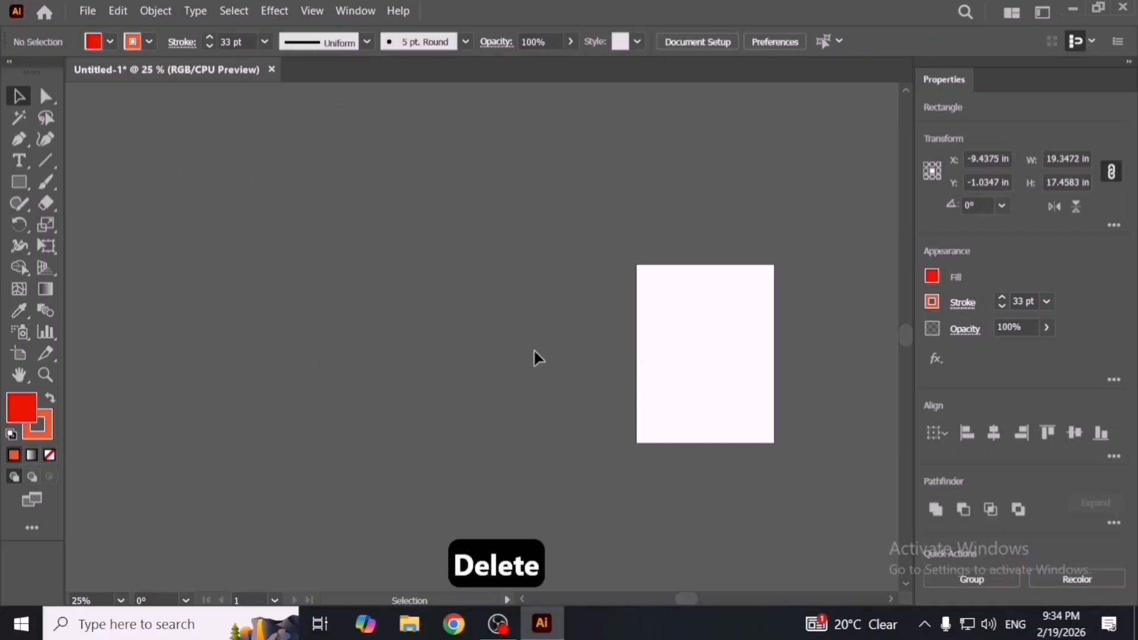
key("Delete")
Step: Collapse the Properties panel and undock it as a floating panel above the artboard
left_click(1130, 62)
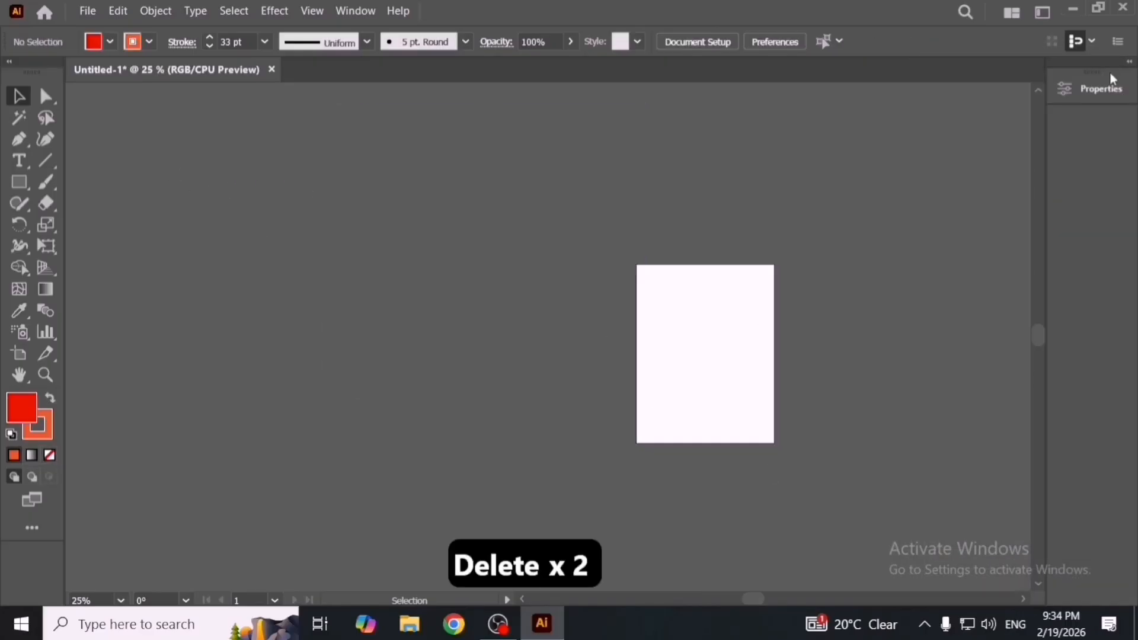
left_click_drag(1097, 72, 707, 167)
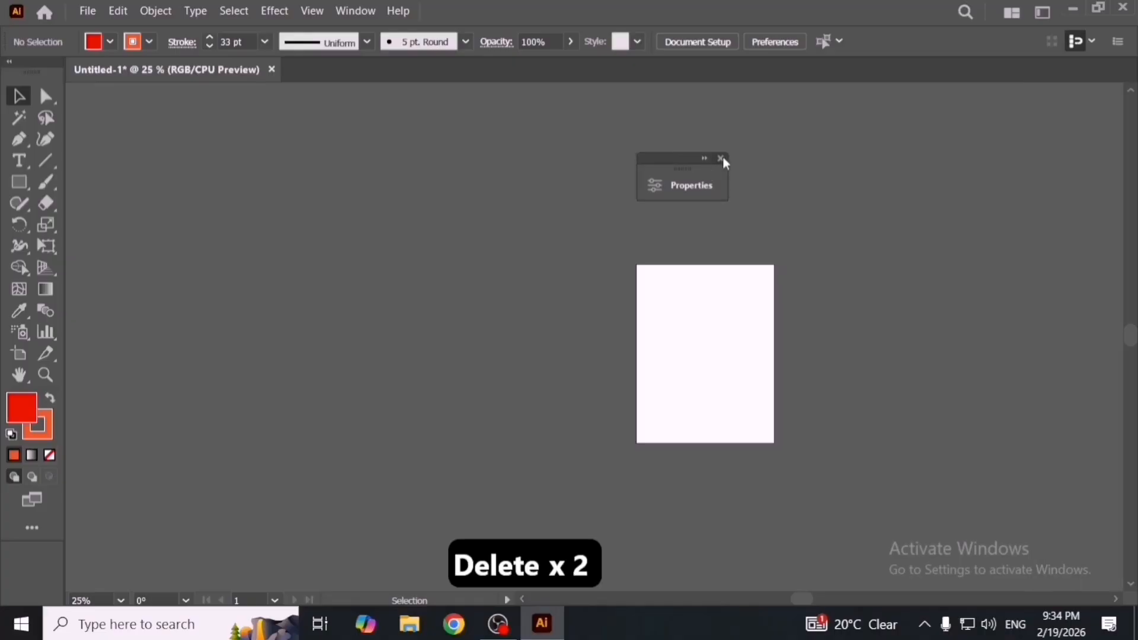
Step: Close the Properties panel, then open Separations Preview and place it above the artboard
left_click(722, 158)
left_click(356, 11)
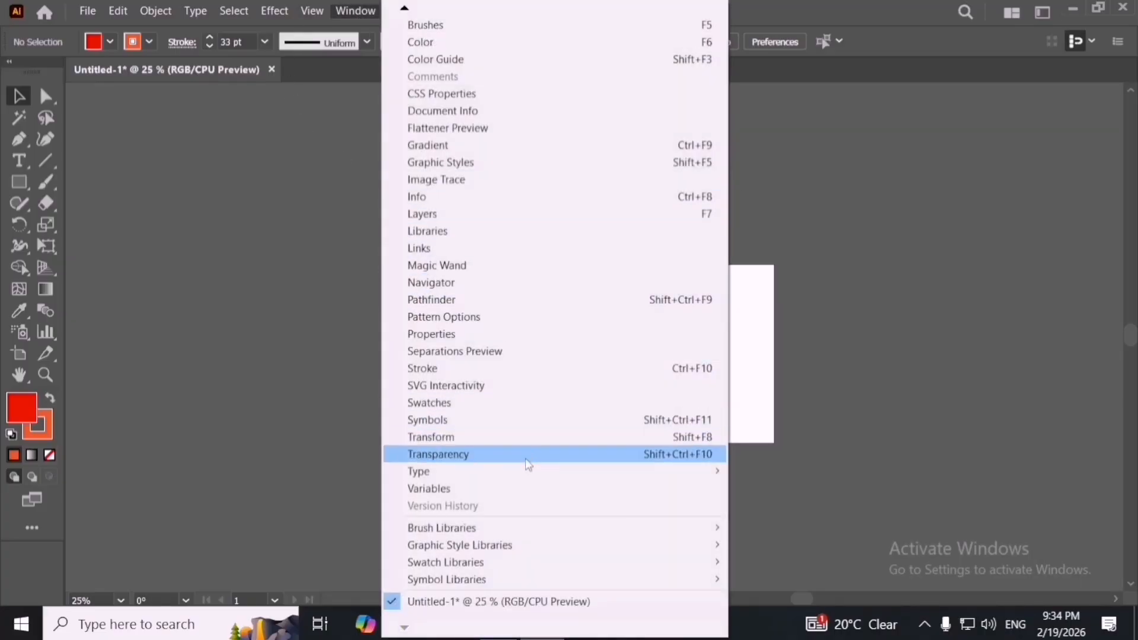
left_click(544, 361)
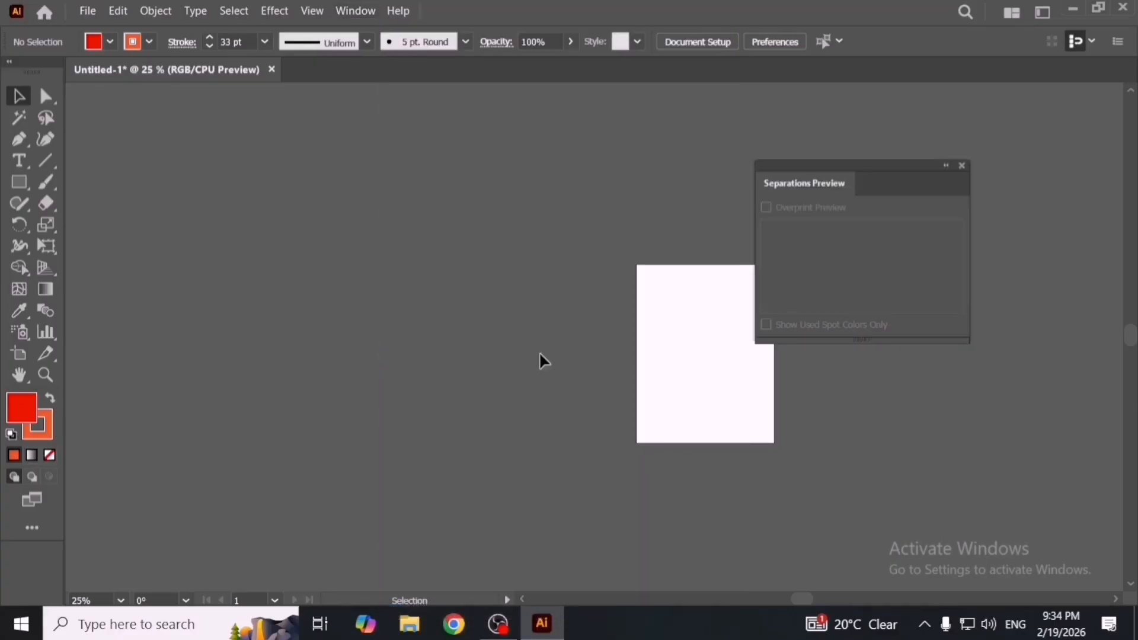
left_click_drag(874, 185, 676, 202)
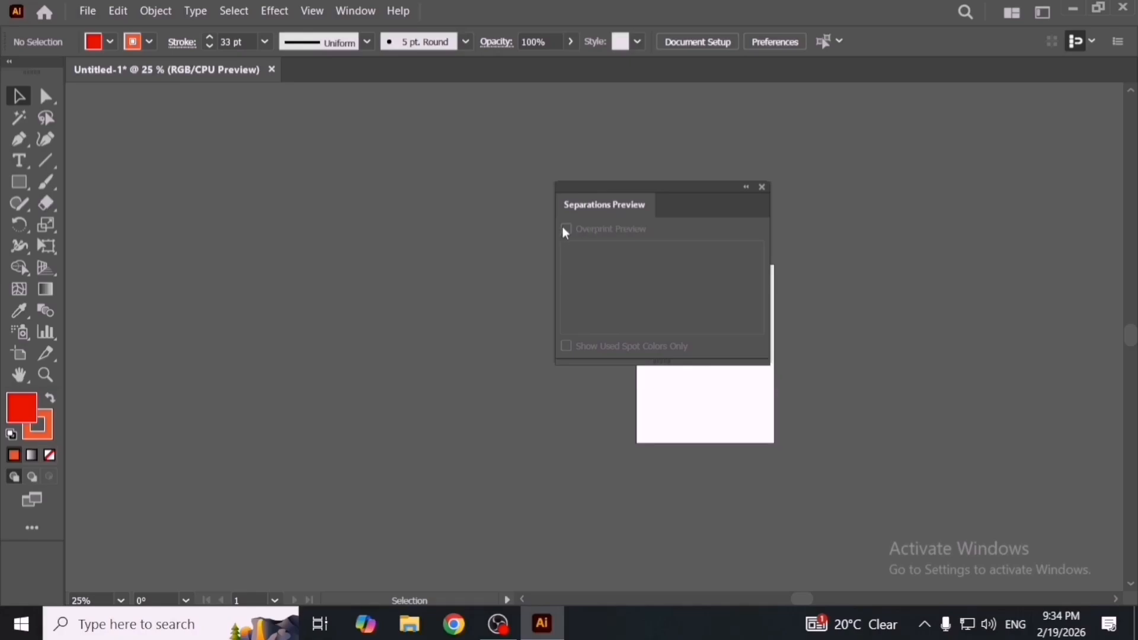
Step: Draw a red square beside the artboard and position it next to the Separations Preview panel
left_click(18, 182)
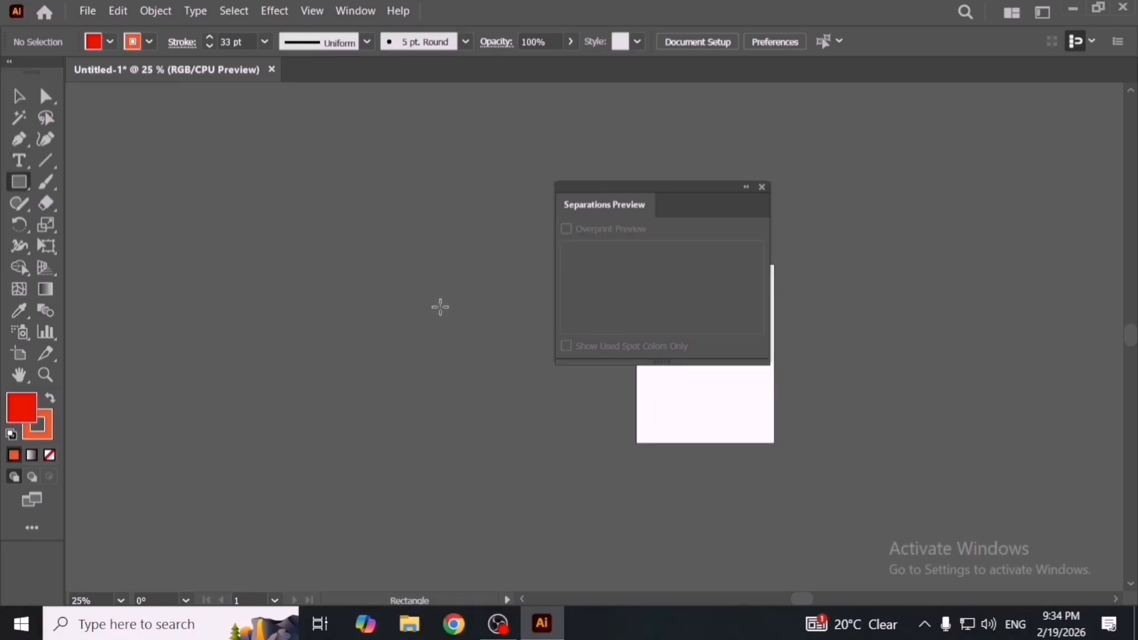
left_click_drag(438, 307, 542, 417)
key("v")
left_click_drag(688, 187, 756, 164)
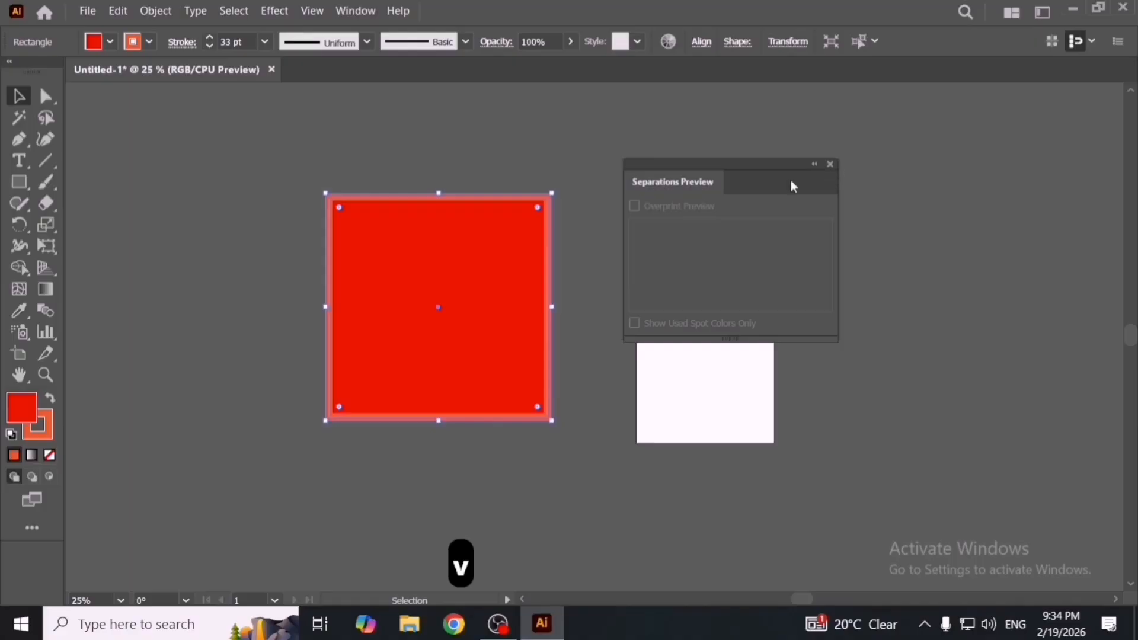
left_click_drag(699, 202, 745, 213)
left_click_drag(503, 289, 558, 272)
left_click_drag(792, 212, 741, 203)
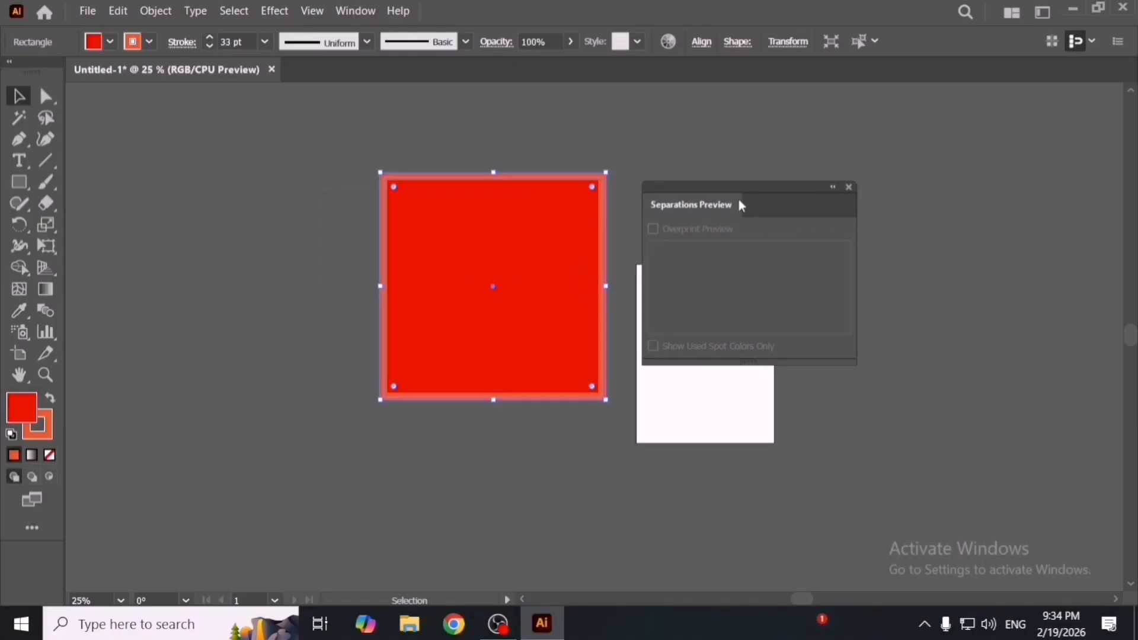
Step: Close Separations Preview and delete the red square
left_click(847, 188)
left_click(554, 272)
key("Delete")
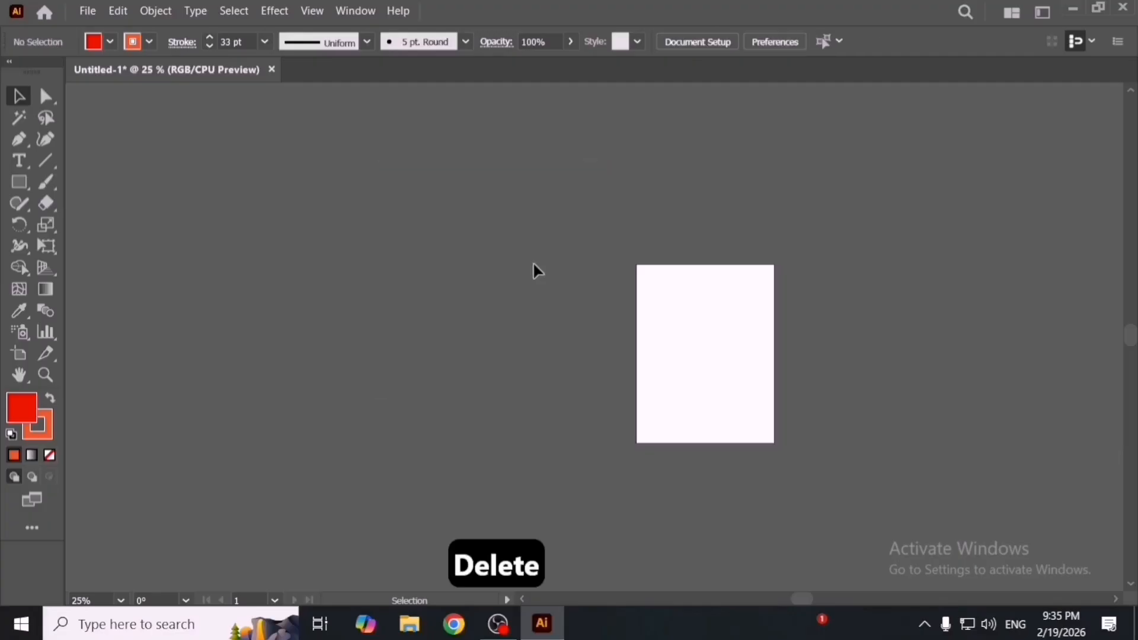
Step: Open the Stroke panel to examine its weight, cap, corner and dash options, then close it
left_click(374, 11)
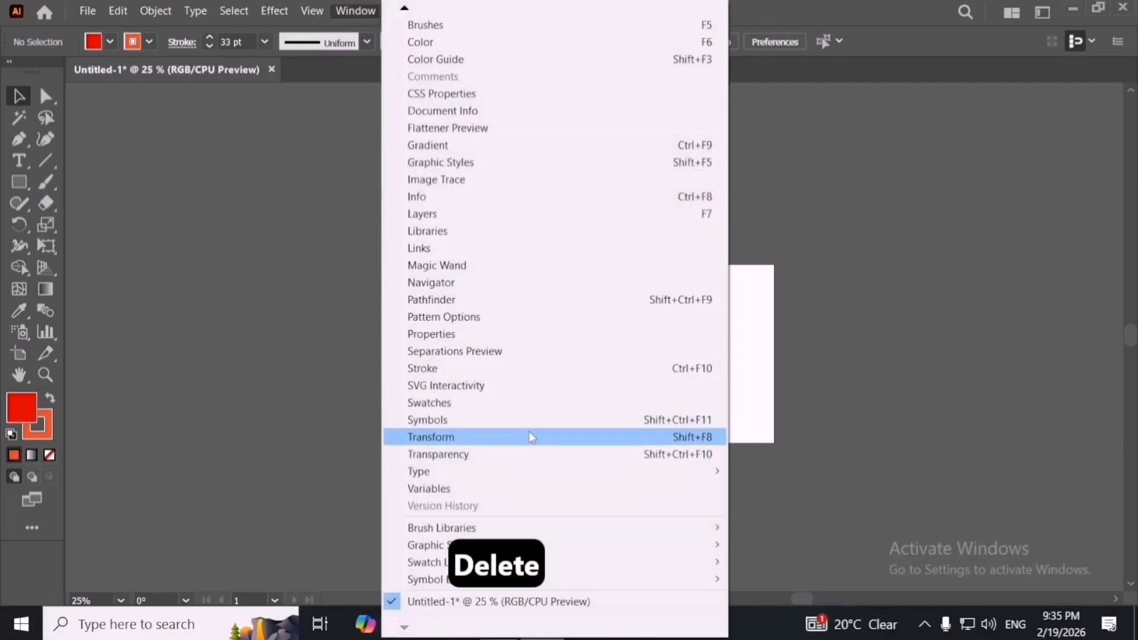
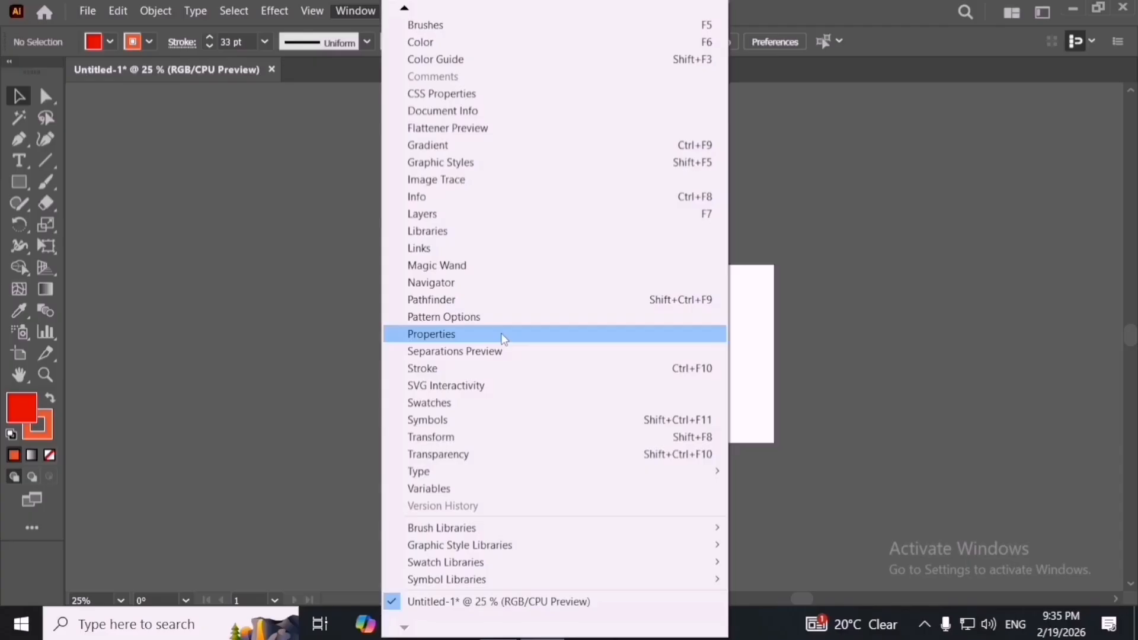
left_click(505, 377)
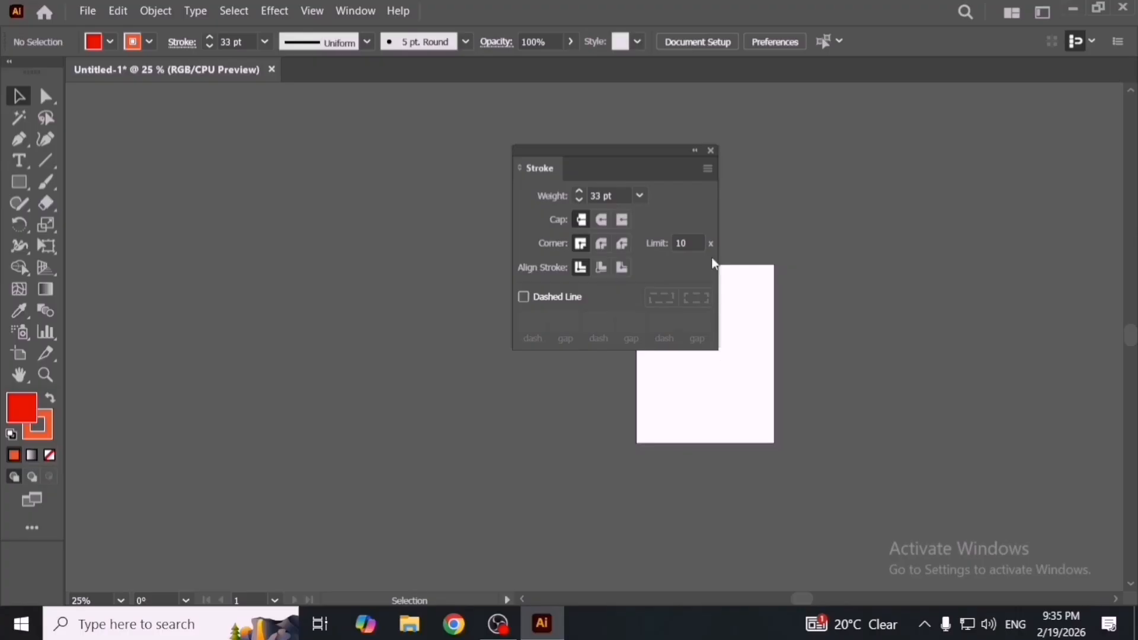
left_click(711, 151)
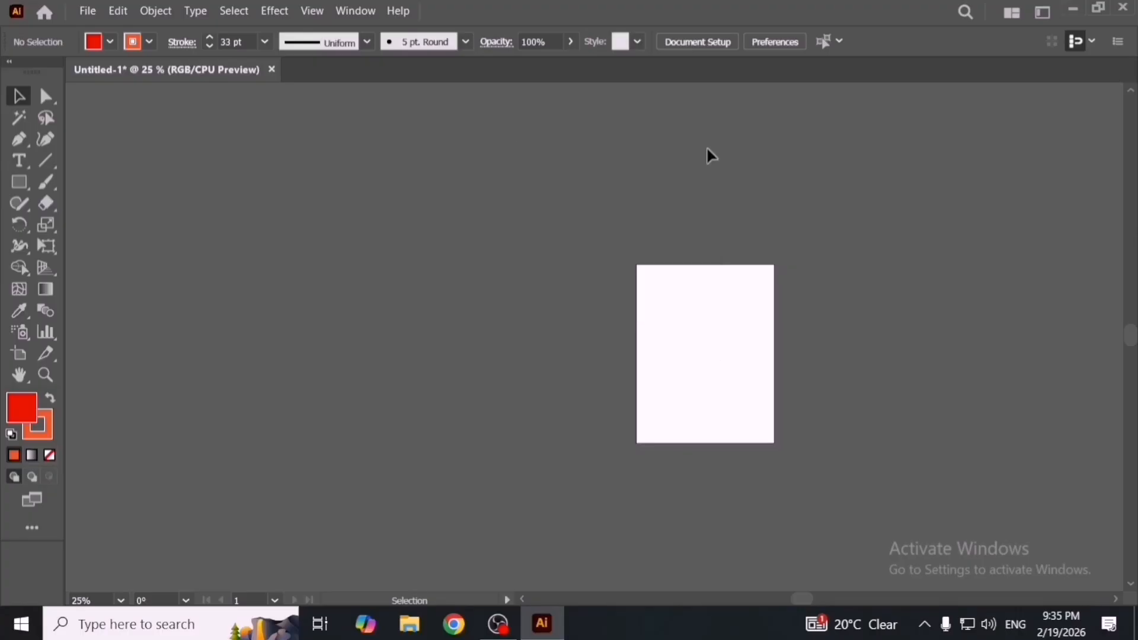
Step: Open SVG Interactivity and draw a red rectangle on the pasteboard, keeping the panel clear of it
left_click(363, 10)
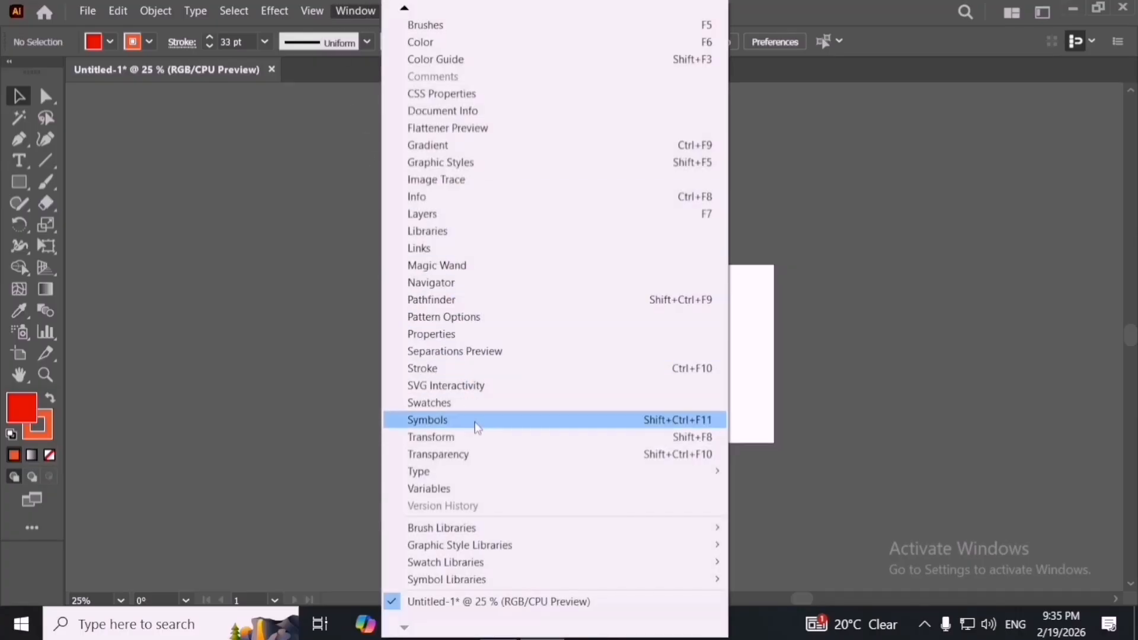
left_click(492, 386)
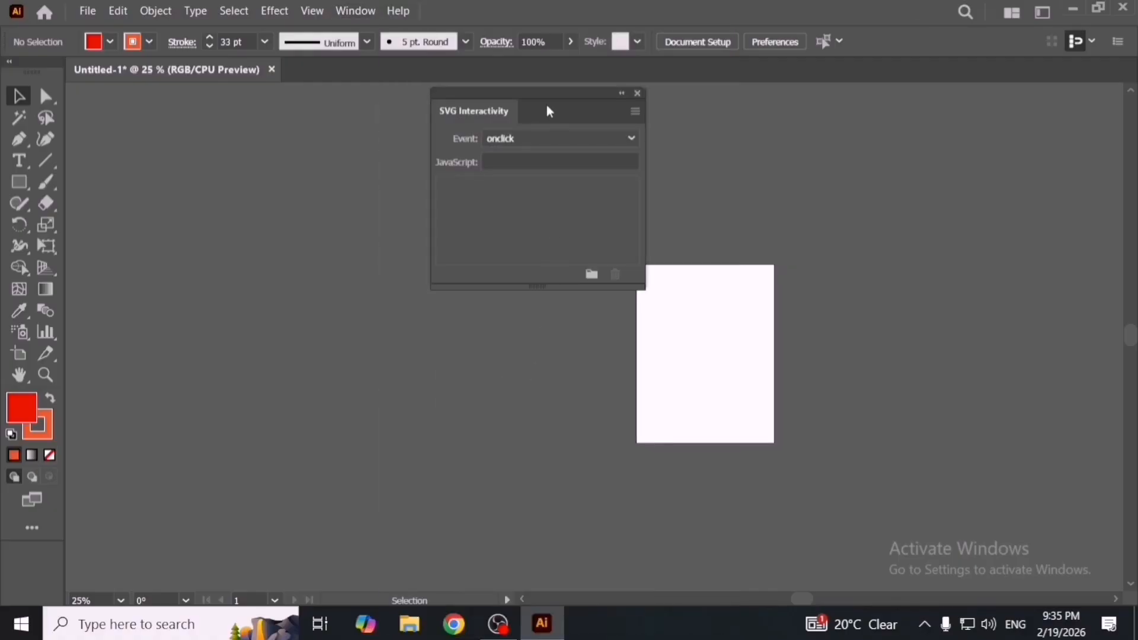
left_click(19, 182)
left_click_drag(245, 234, 392, 373)
left_click_drag(588, 111, 787, 188)
Step: Try the onfocusout, onmouseover and onload events in SVG Interactivity, ending with the event set to onabort
left_click(757, 213)
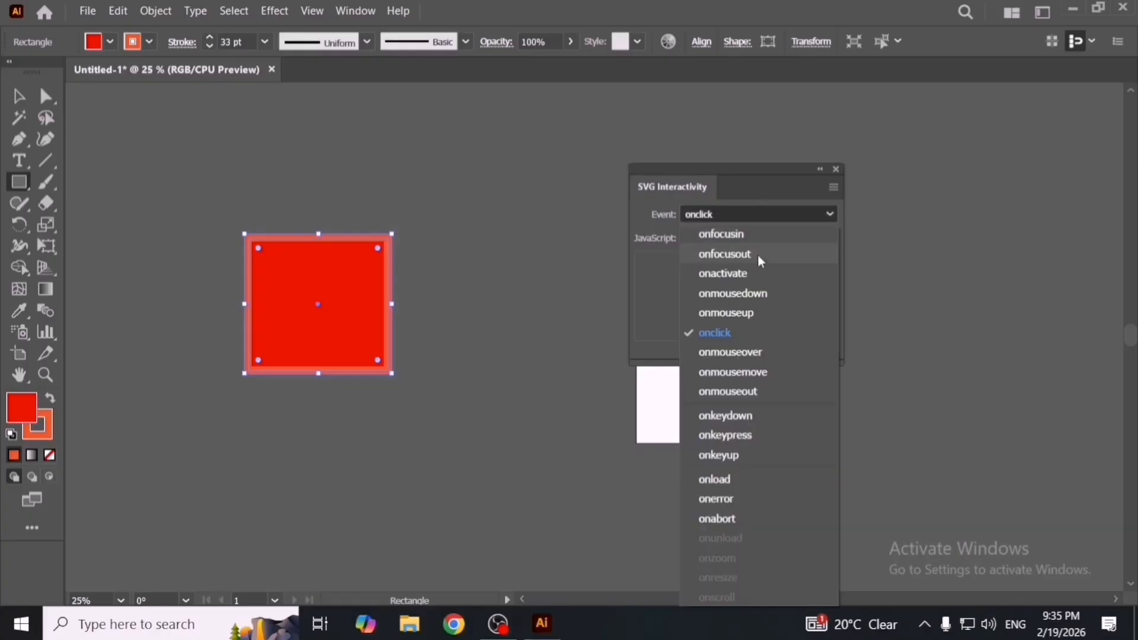
left_click(758, 255)
left_click(766, 215)
left_click(724, 355)
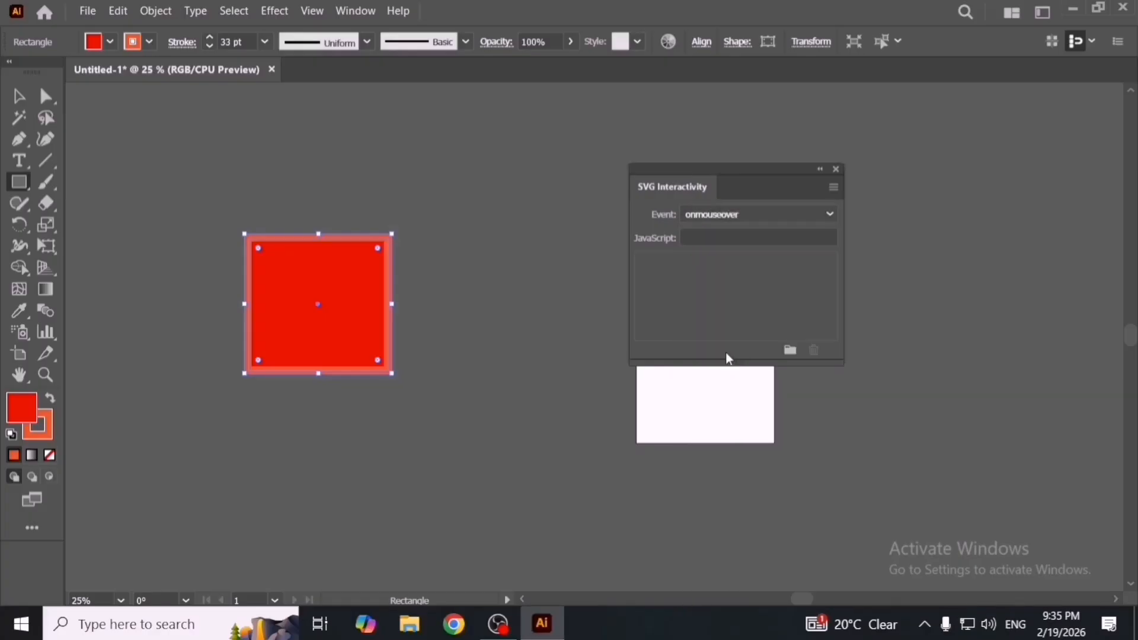
left_click(753, 214)
left_click(760, 477)
left_click(697, 236)
left_click(830, 215)
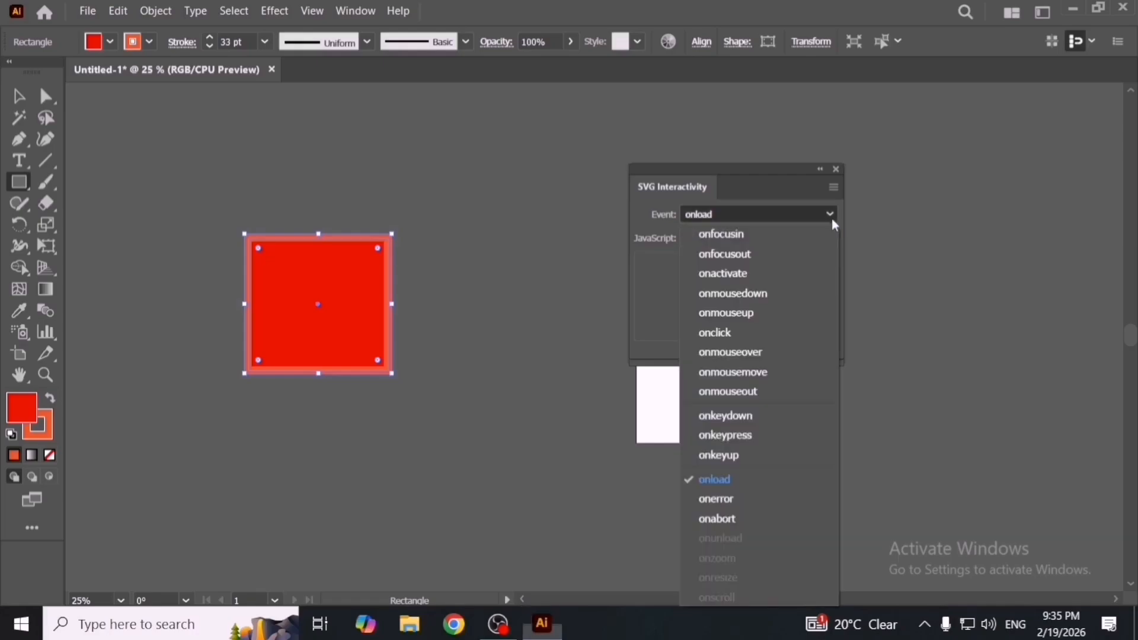
left_click(825, 215)
left_click(824, 215)
left_click(786, 520)
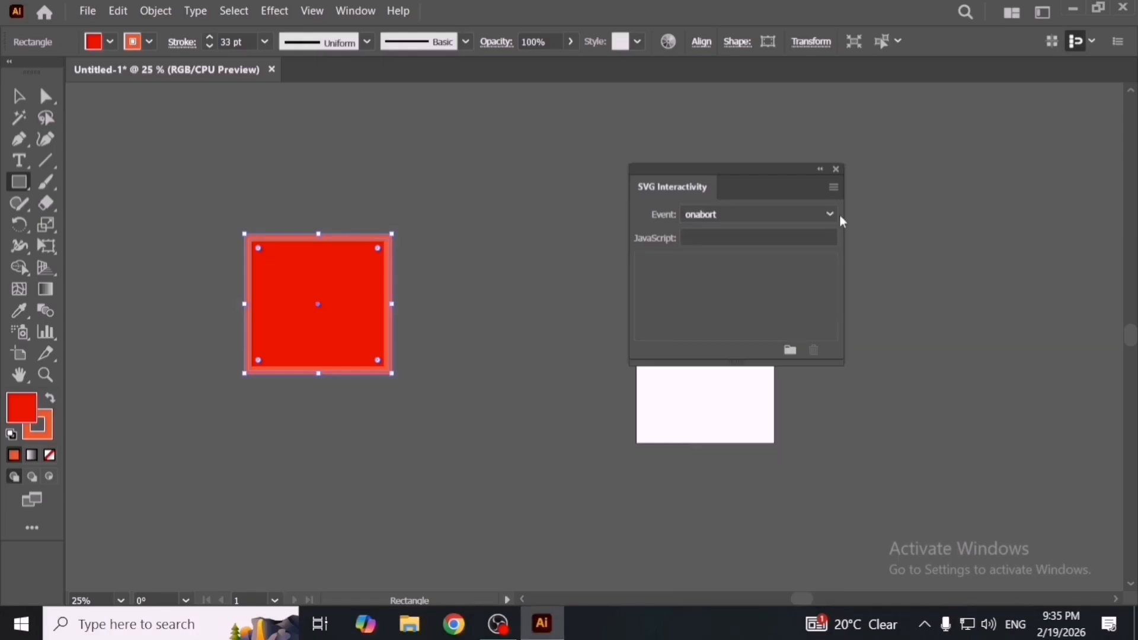
Step: Open the list of JavaScript files associated with the document and close it without adding any
left_click(838, 191)
left_click(912, 229)
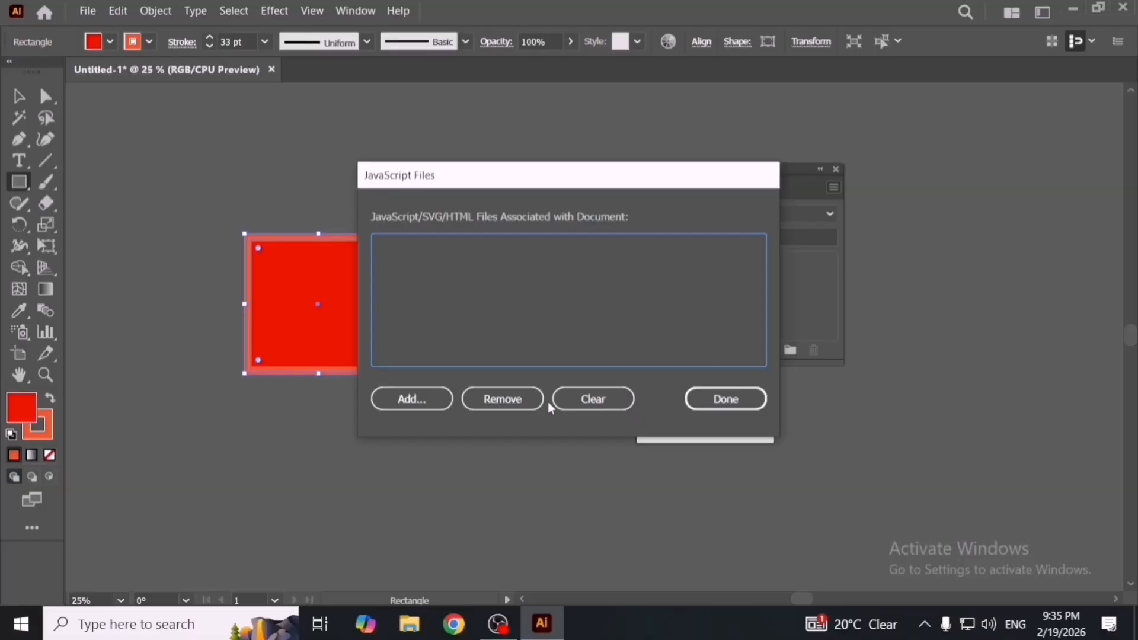
left_click(713, 408)
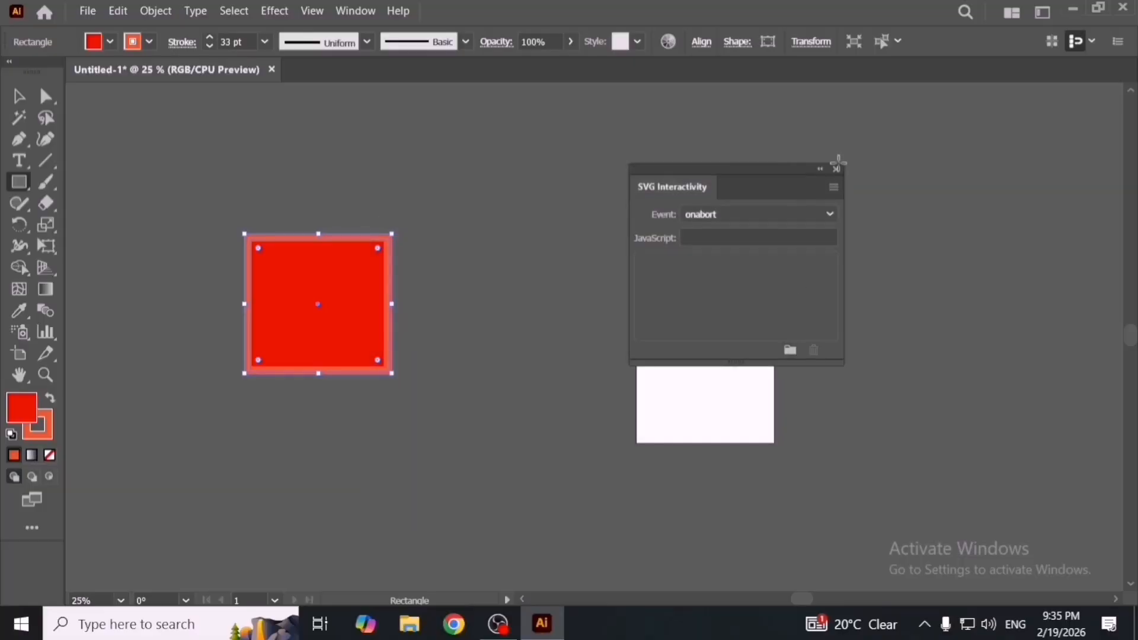
Step: Delete the red rectangle and close SVG Interactivity
left_click(840, 168)
left_click(487, 237)
left_click(24, 102)
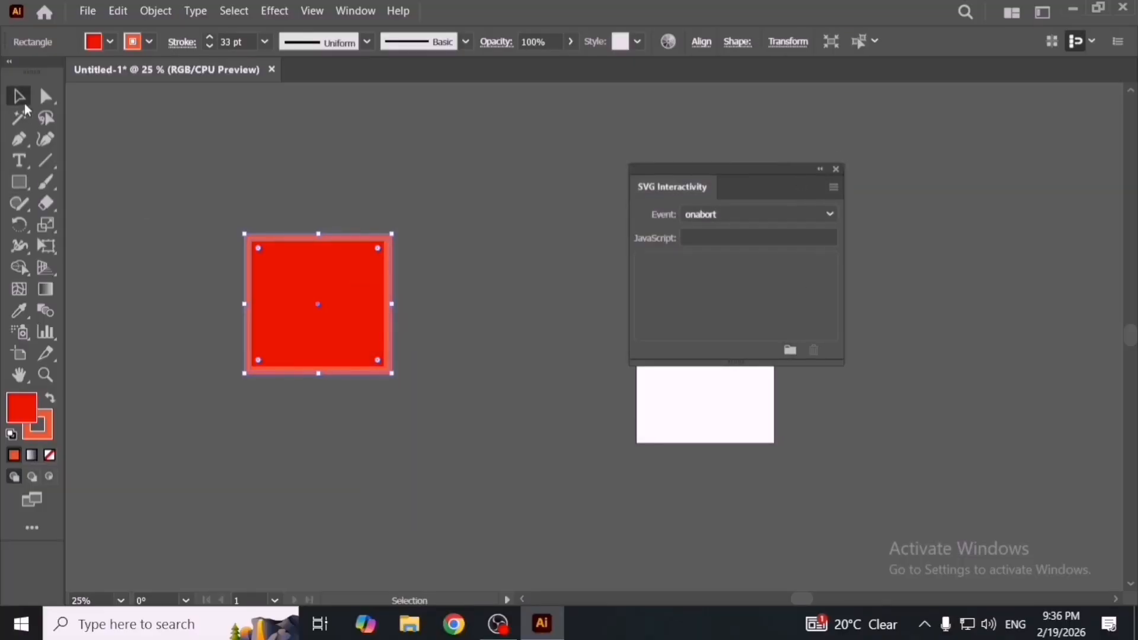
key("Delete")
key("Delete")
left_click(838, 169)
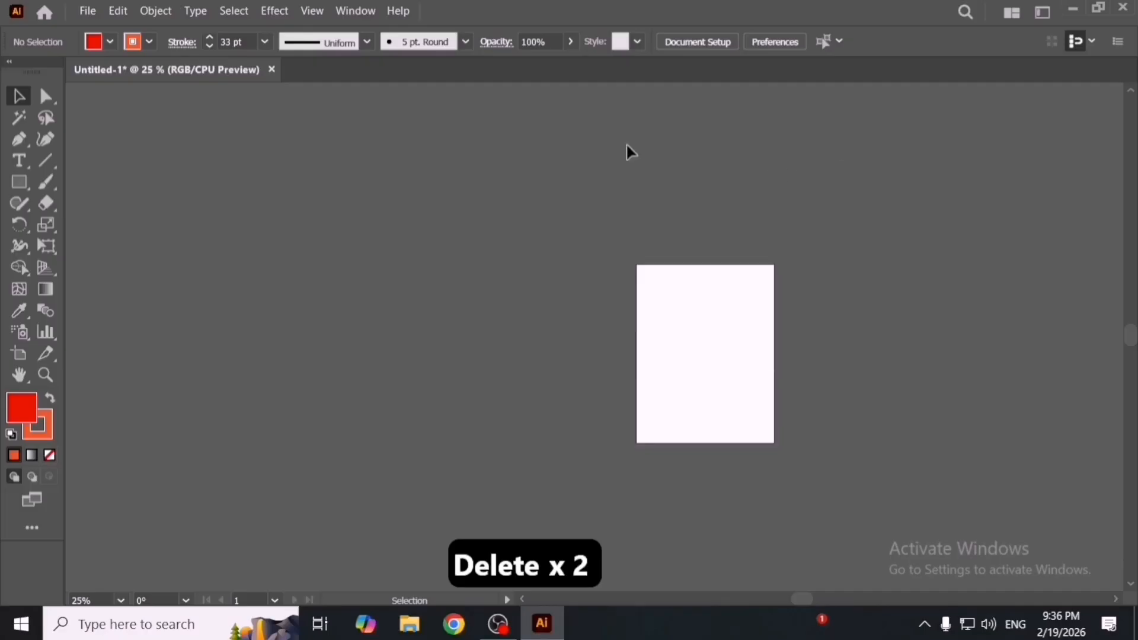
Step: Open the Swatches panel, move it beside the artboard and enlarge it to show all swatches
left_click(351, 13)
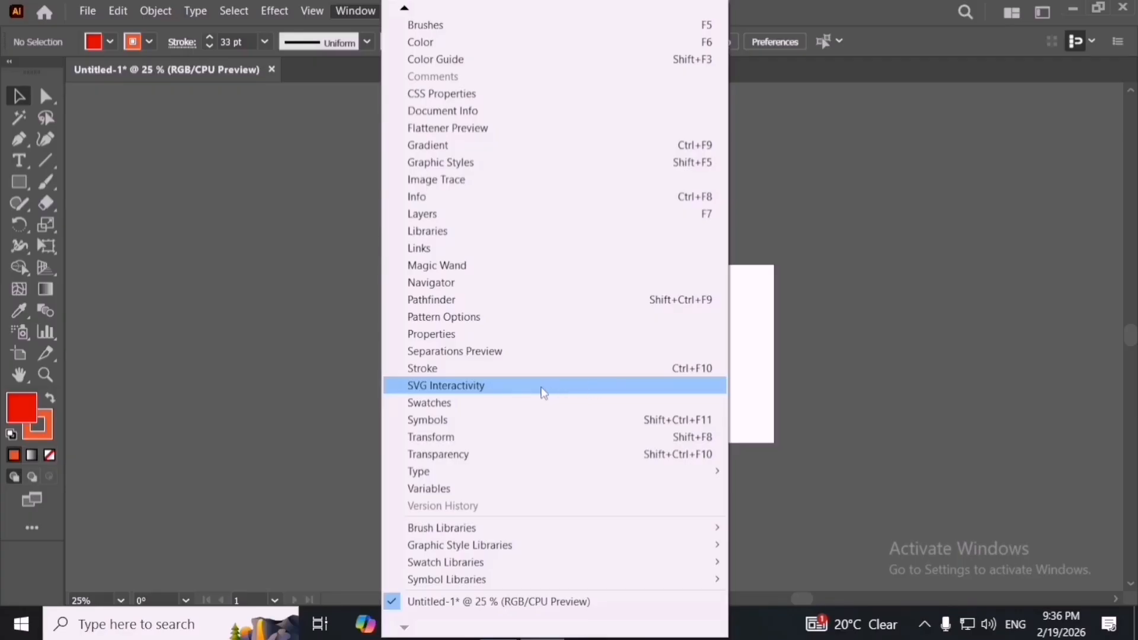
left_click(492, 406)
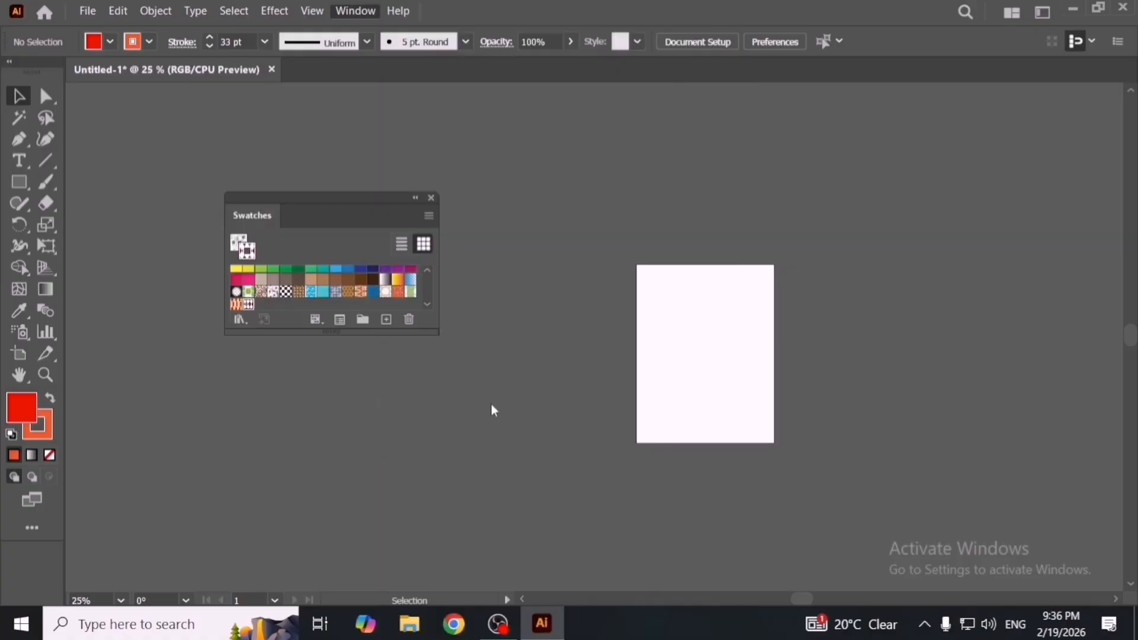
left_click_drag(386, 193, 891, 145)
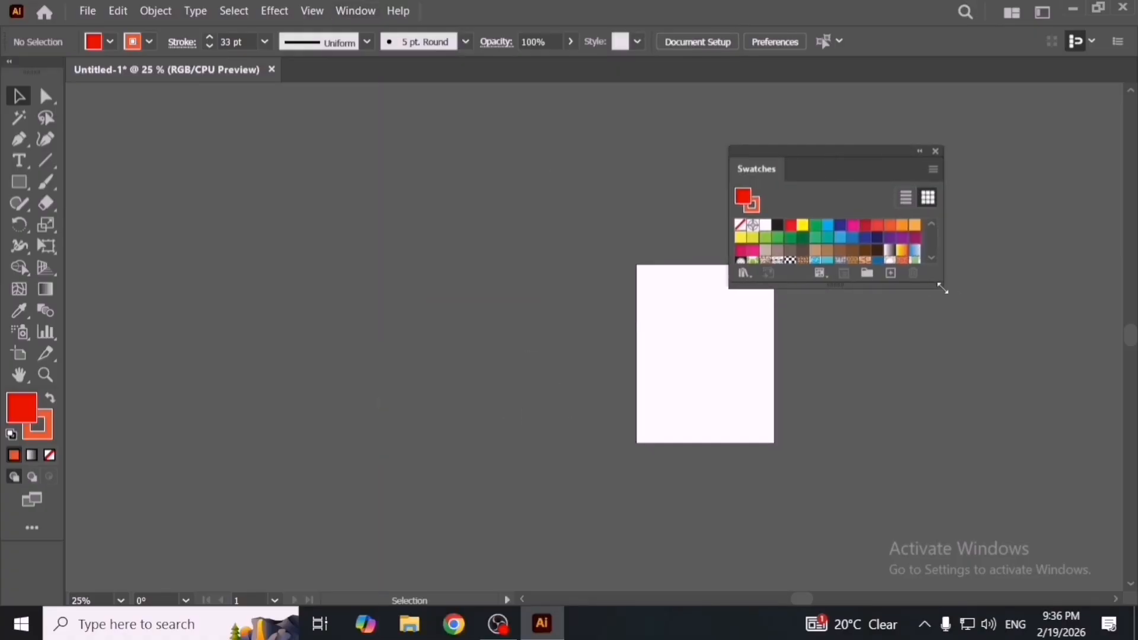
left_click_drag(944, 289, 1000, 385)
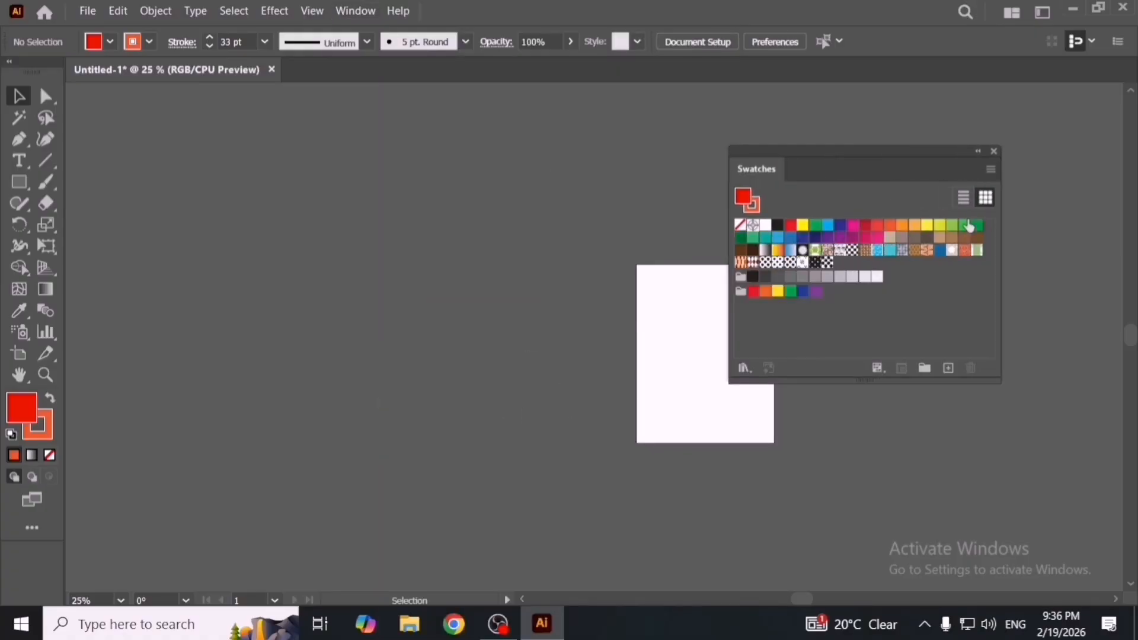
Step: Open the System (Windows) swatch library and detach it from its library group
left_click(993, 172)
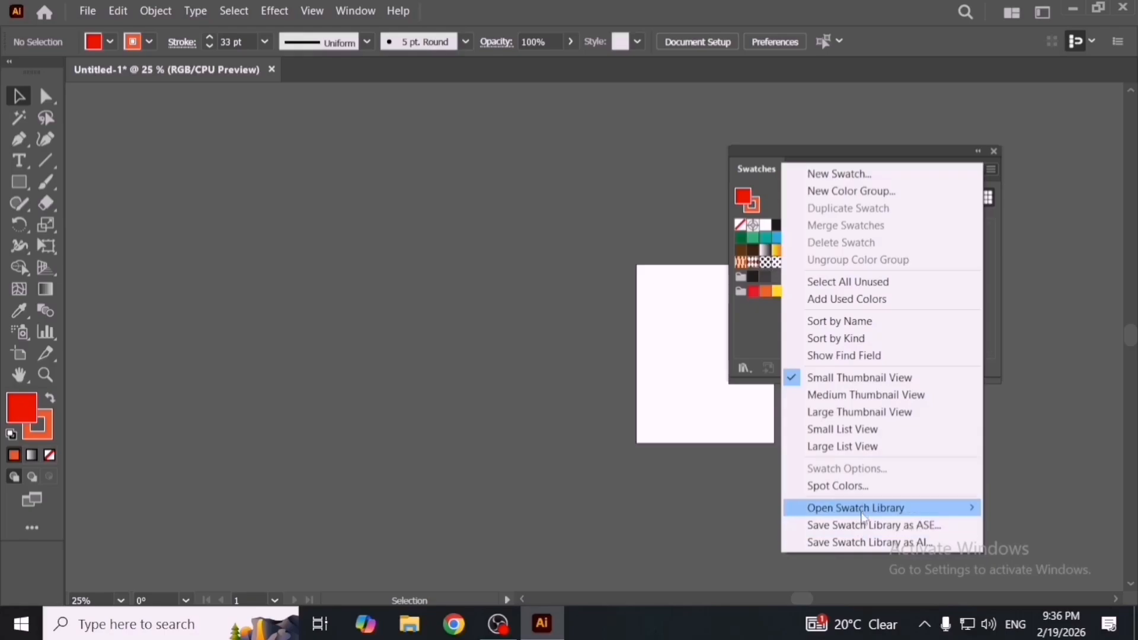
mouse_move(862, 514)
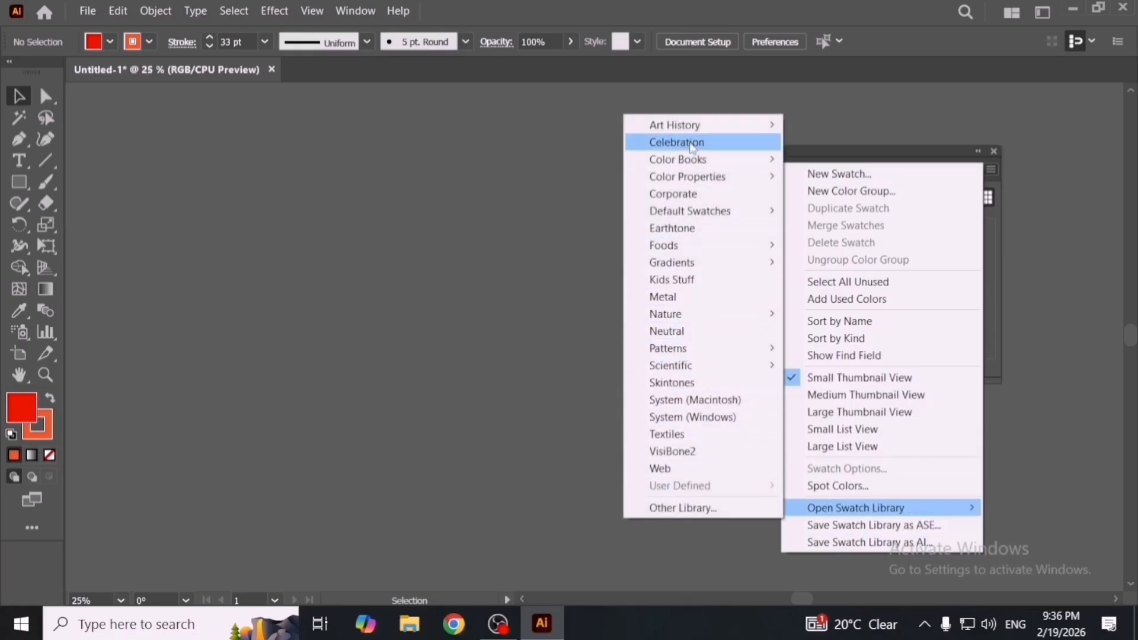
left_click(692, 418)
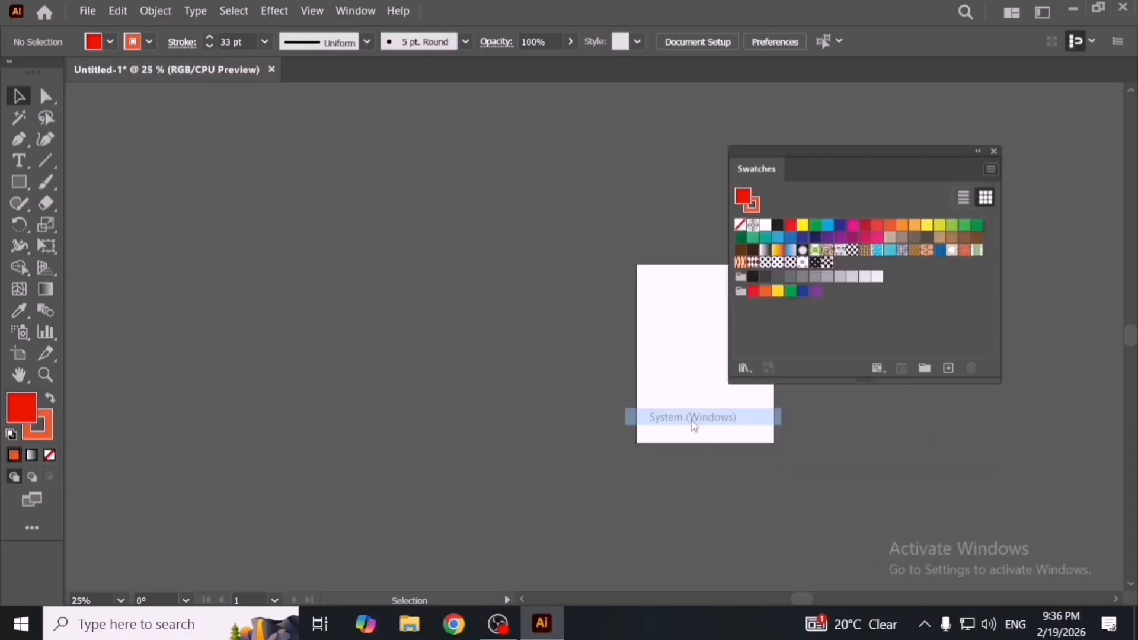
left_click_drag(686, 256, 711, 357)
left_click_drag(634, 125, 255, 355)
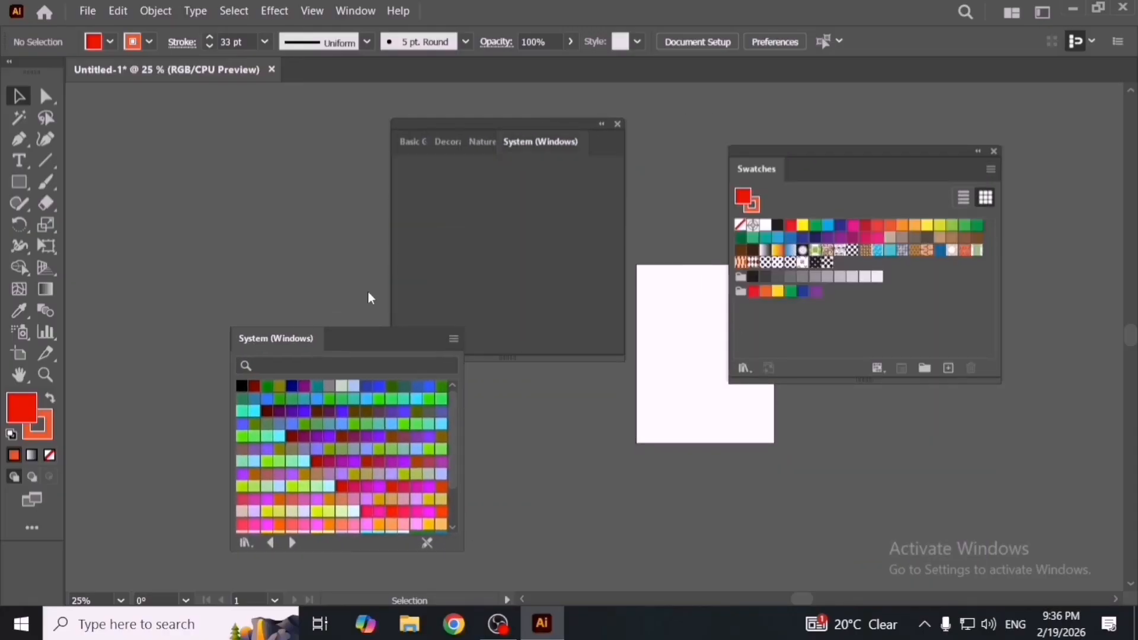
Step: Close the leftover swatch library group and the detached System (Windows) library
left_click(618, 124)
left_click_drag(326, 339, 488, 181)
left_click(610, 190)
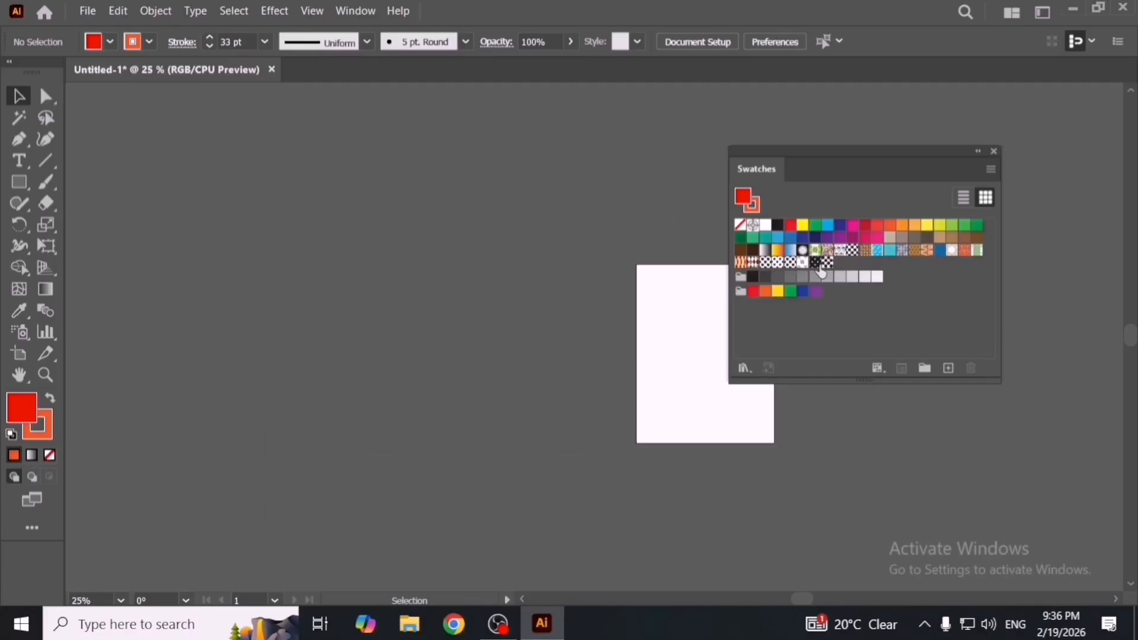
Step: Draw a rectangle on the pasteboard beside the artboard and fill it with the orange-and-red wavy pattern swatch
left_click(18, 182)
left_click_drag(317, 203, 502, 345)
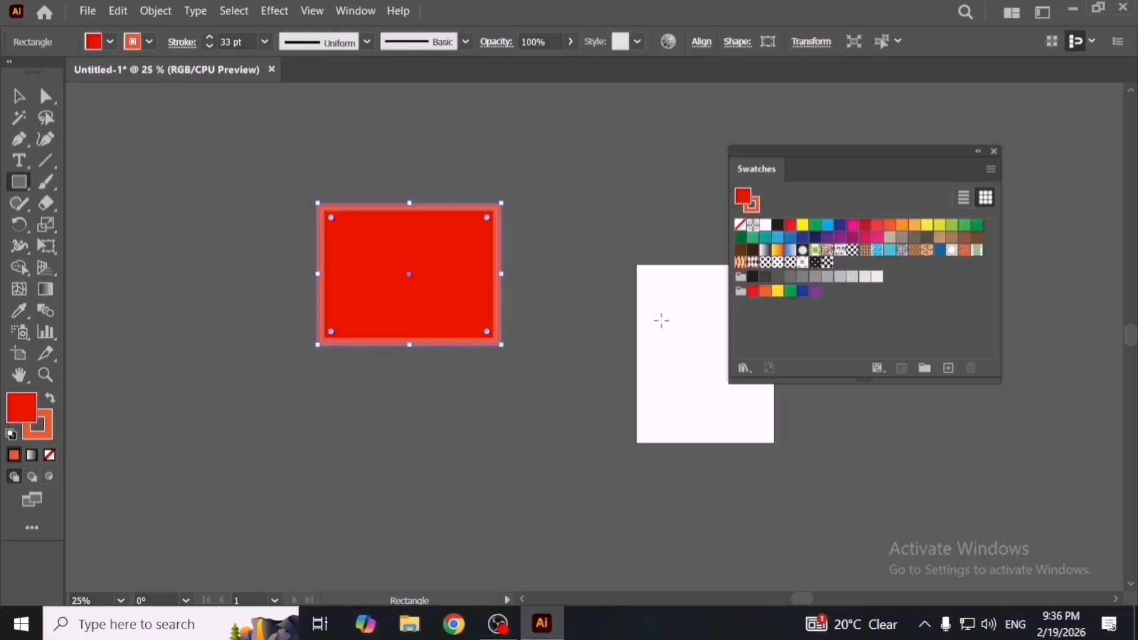
left_click(746, 262)
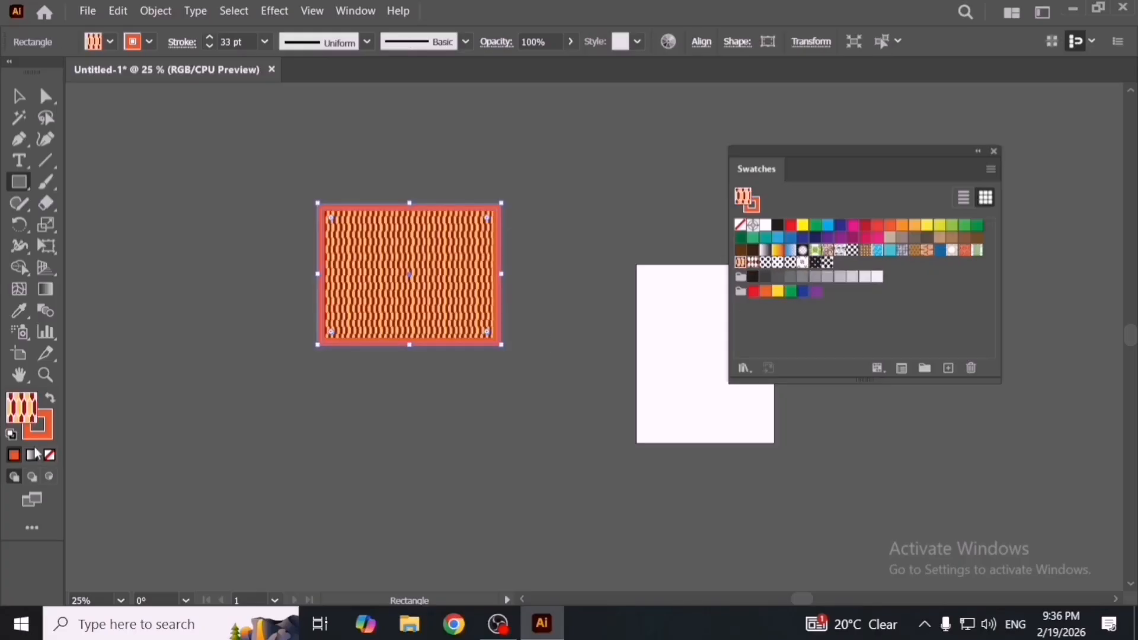
Step: Set the patterned rectangle's stroke to none and dismiss the Color panel
left_click(47, 434)
left_click(51, 456)
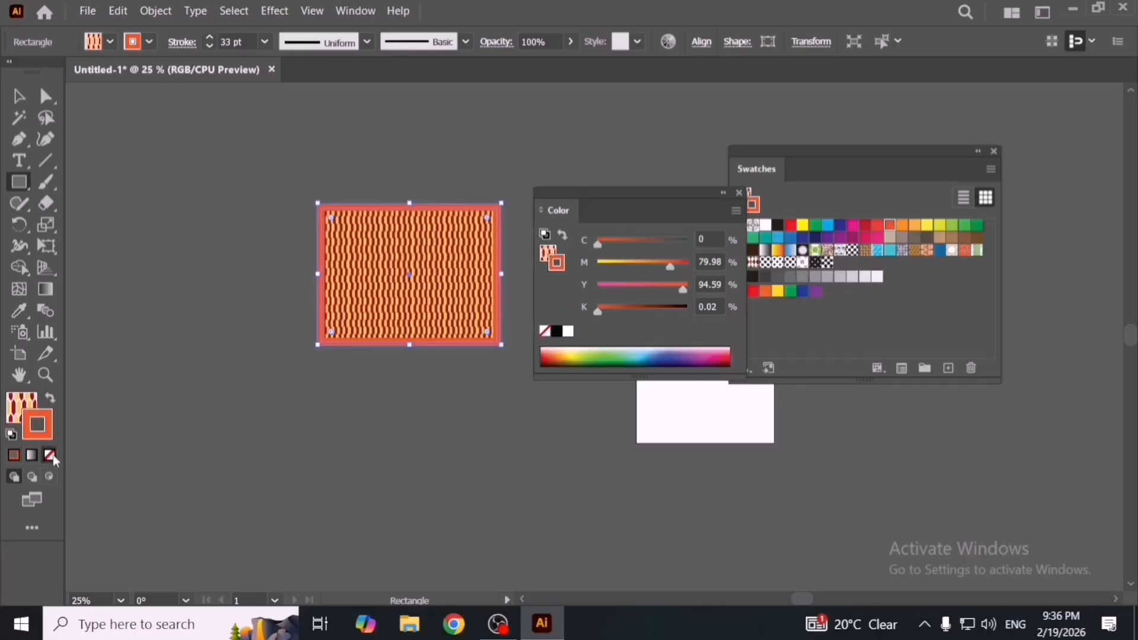
left_click(740, 193)
Step: Undo a small trial rectangle and draw a larger pattern-filled rectangle over the first, starting from its upper-left corner
left_click_drag(498, 342, 547, 426)
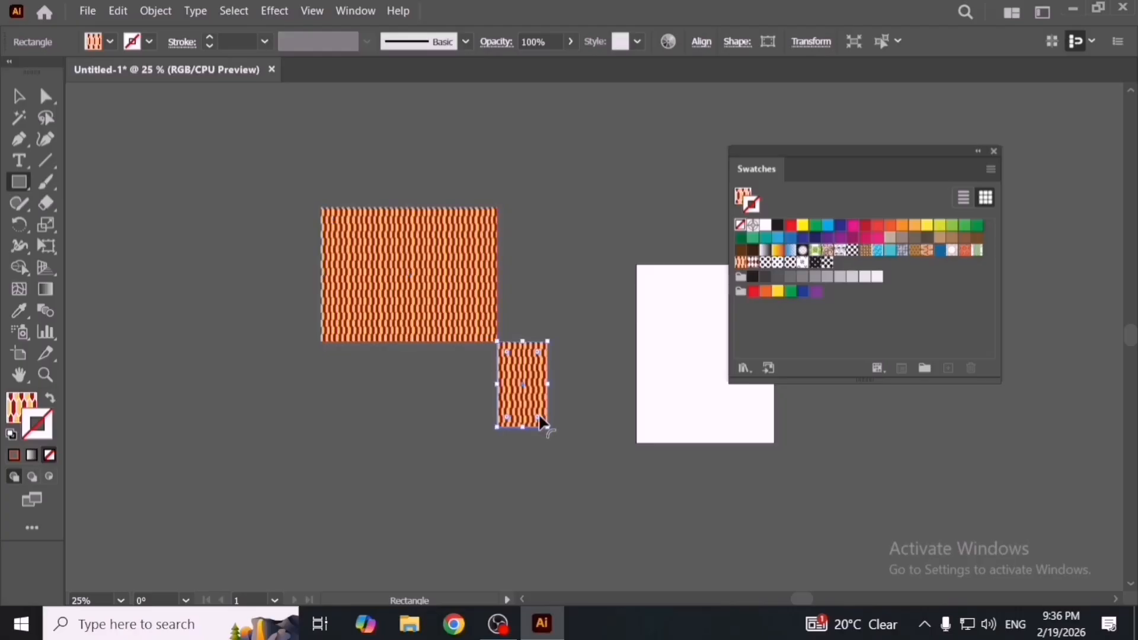
key("ctrl+z")
left_click_drag(320, 208, 569, 470)
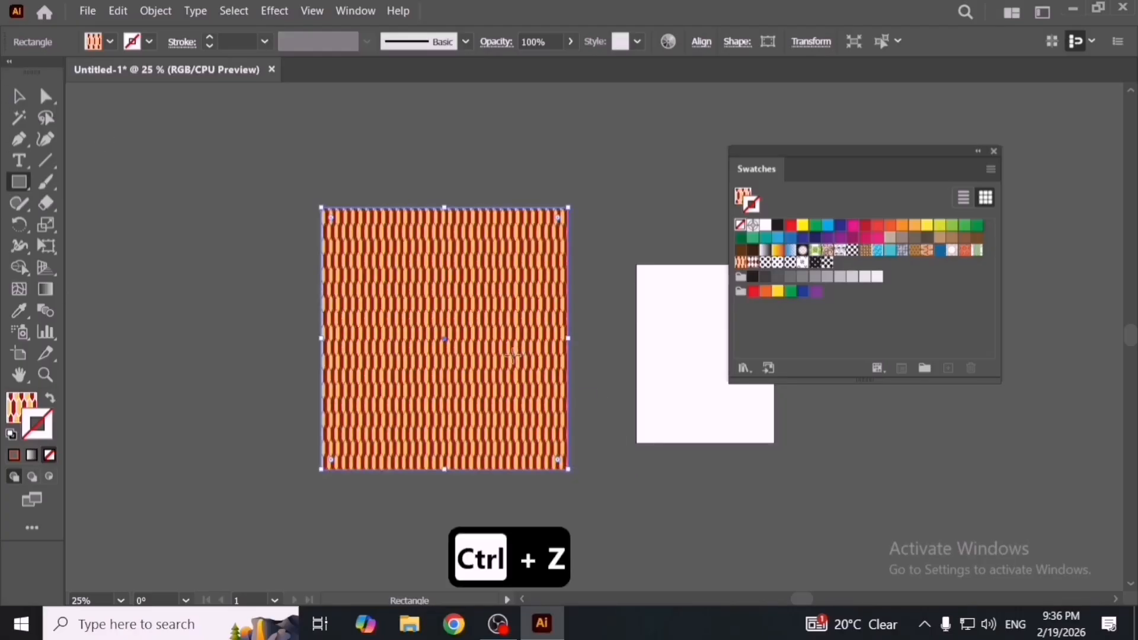
Step: Delete the selected pattern-filled rectangle and close the Swatches panel
left_click(19, 96)
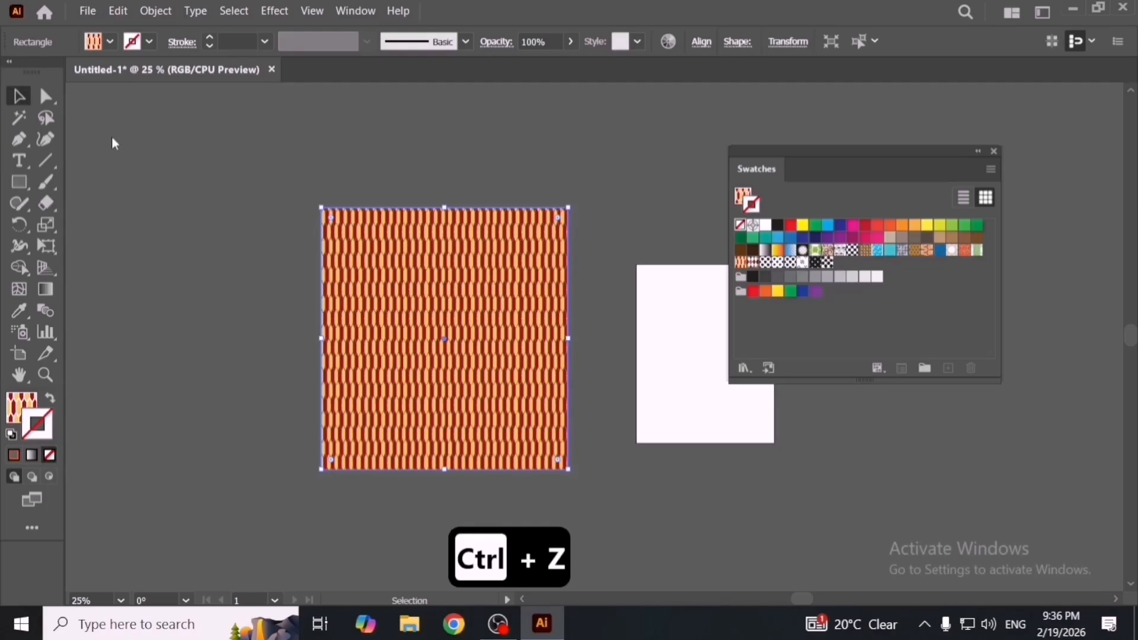
key("Delete")
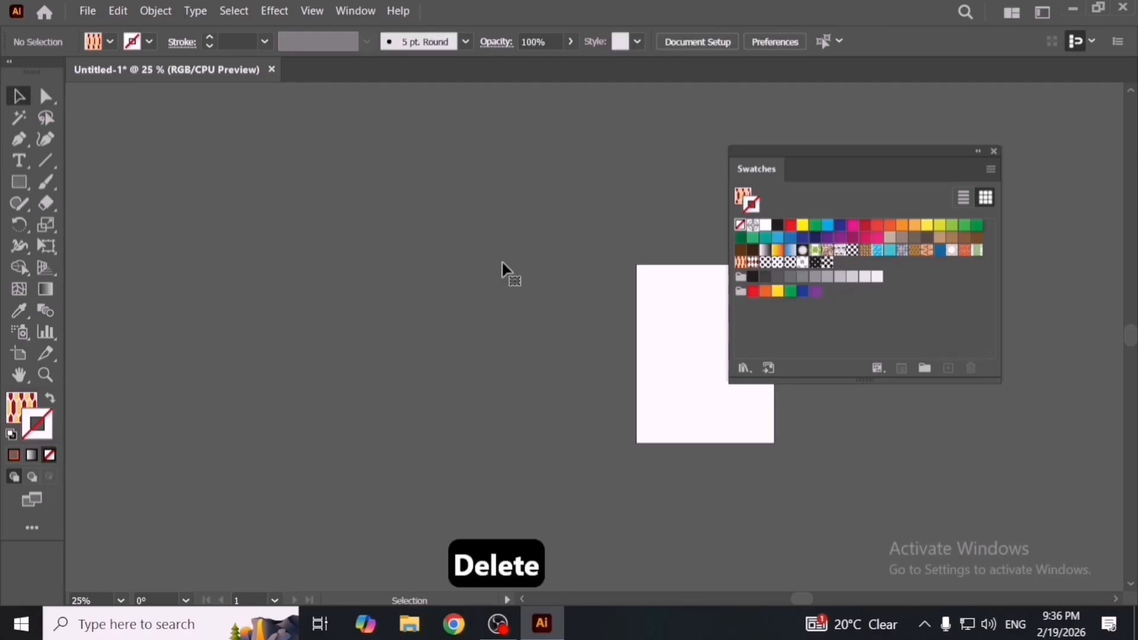
left_click(995, 151)
Step: Look over the swatch, graphic style, brush and symbol library lists, then open the Symbols panel and place it above the artboard
left_click(355, 12)
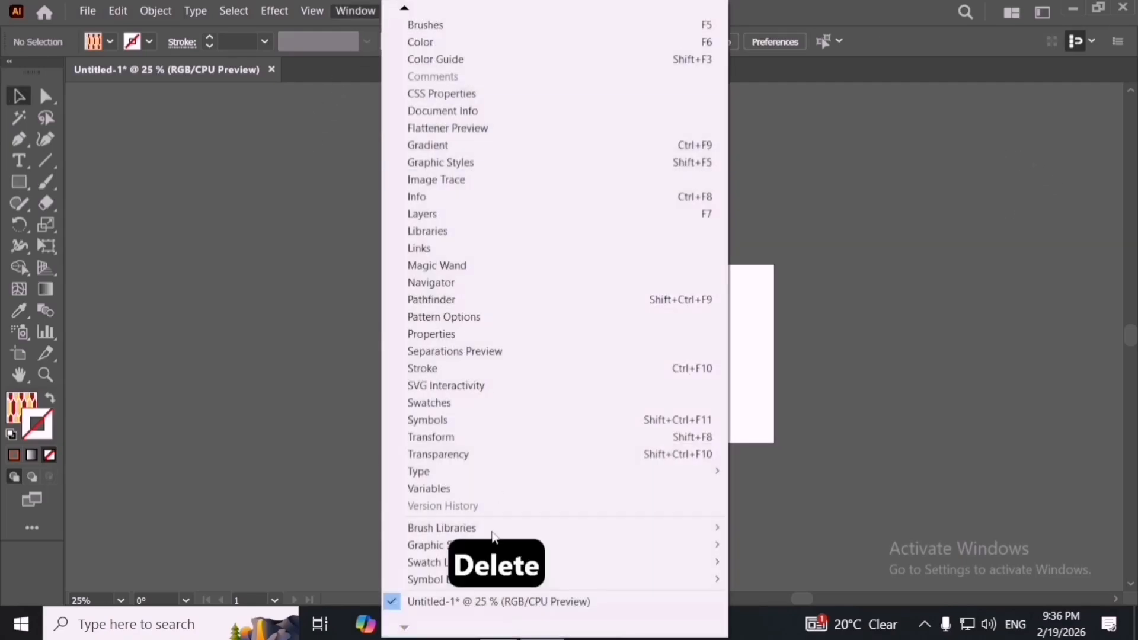
mouse_move(437, 571)
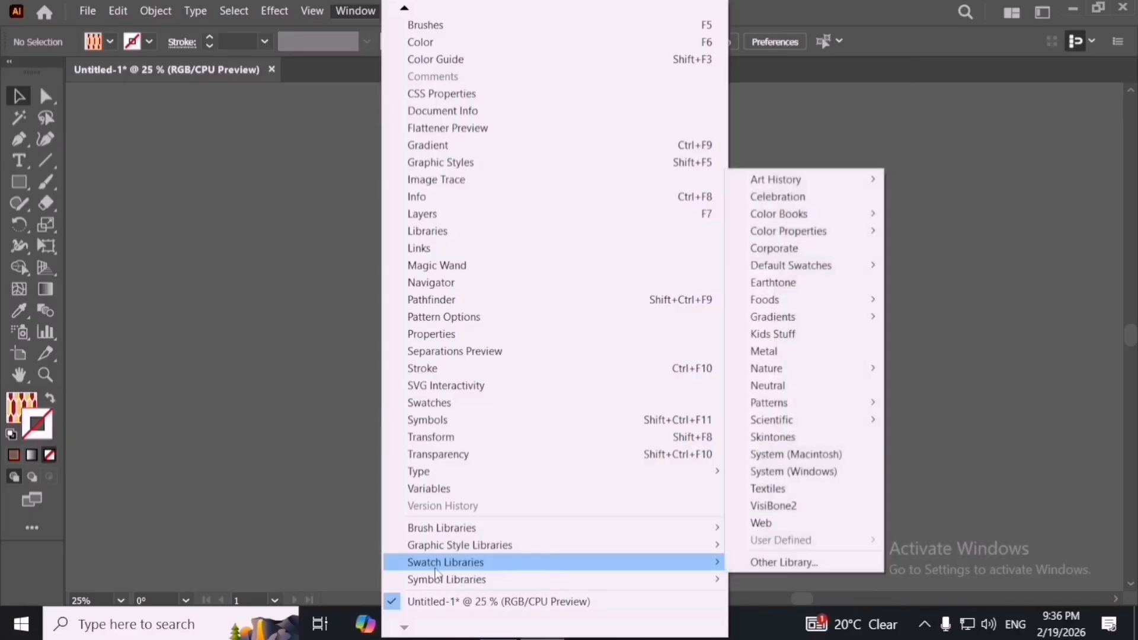
mouse_move(461, 552)
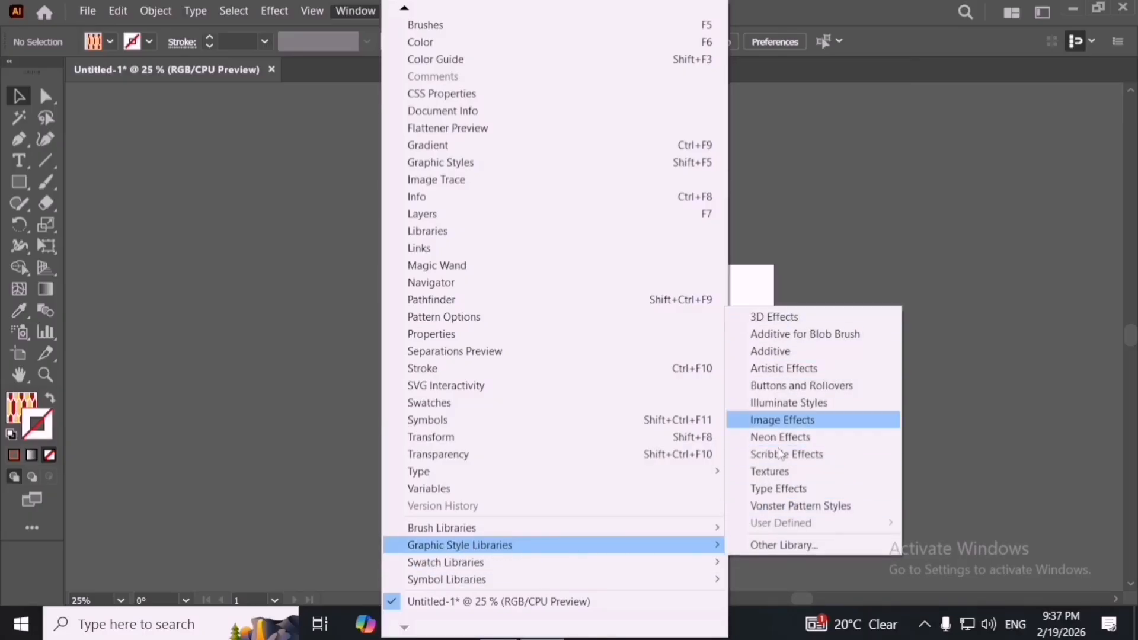
mouse_move(600, 534)
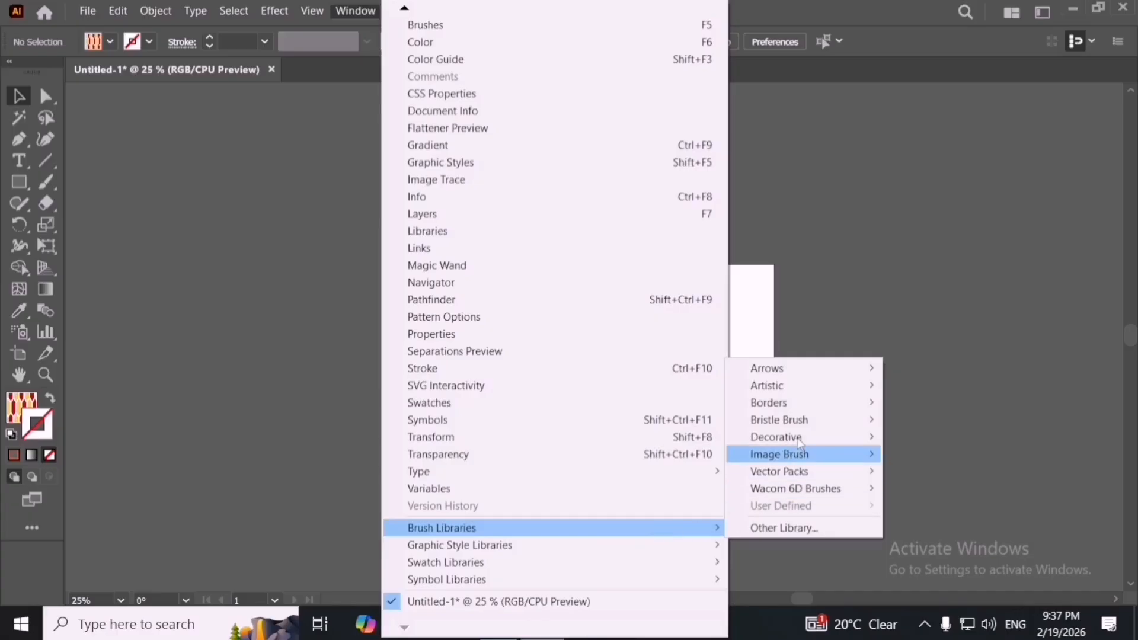
mouse_move(805, 462)
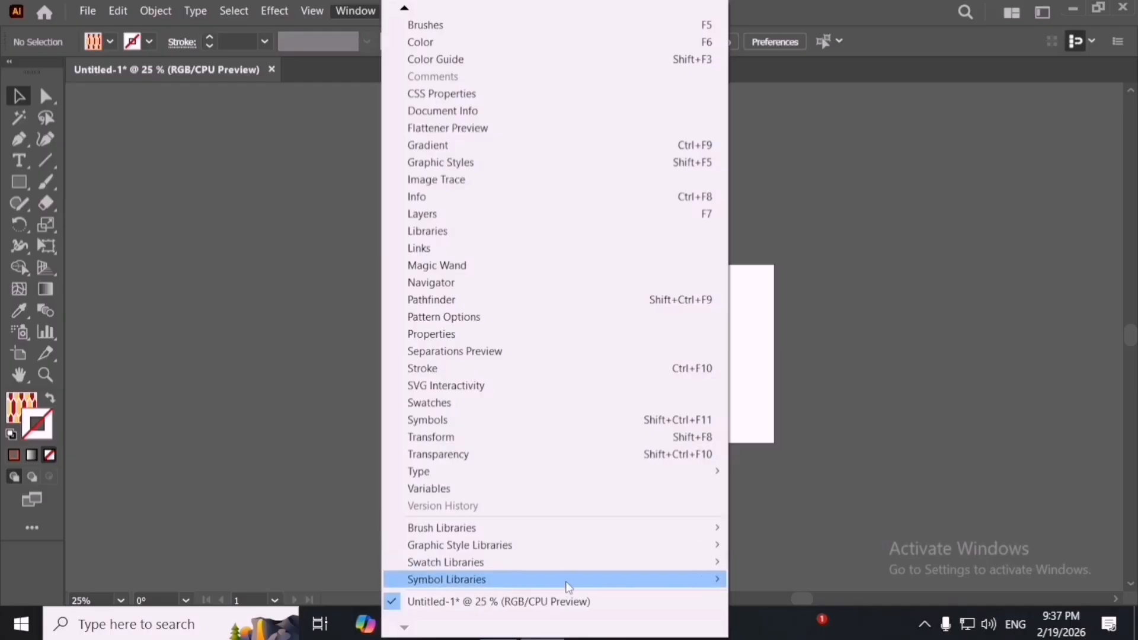
mouse_move(564, 584)
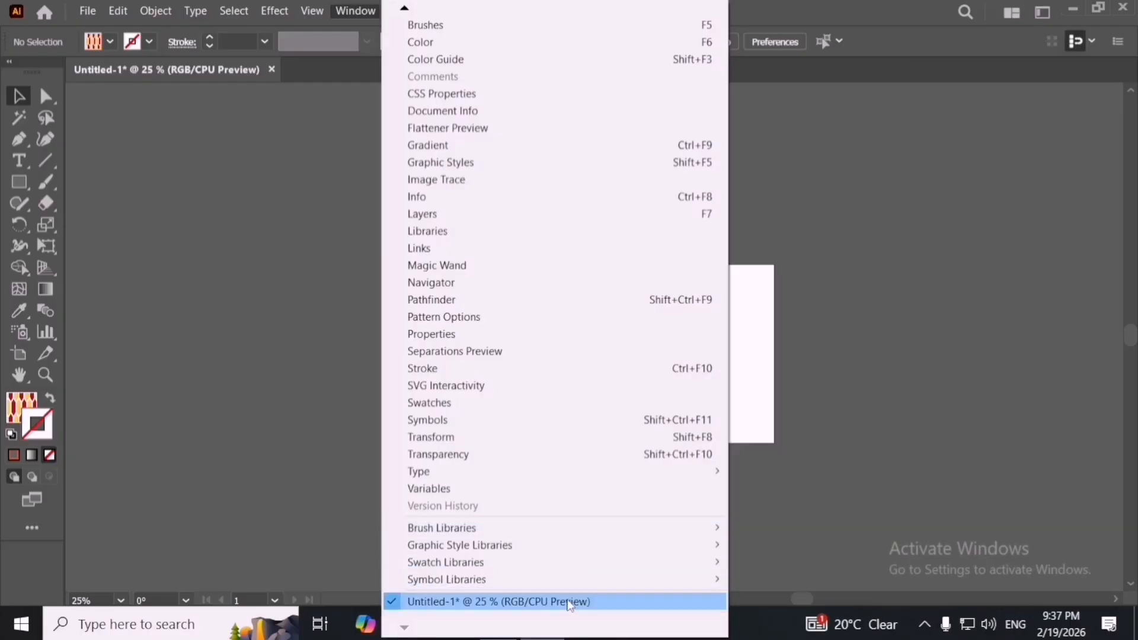
mouse_move(579, 578)
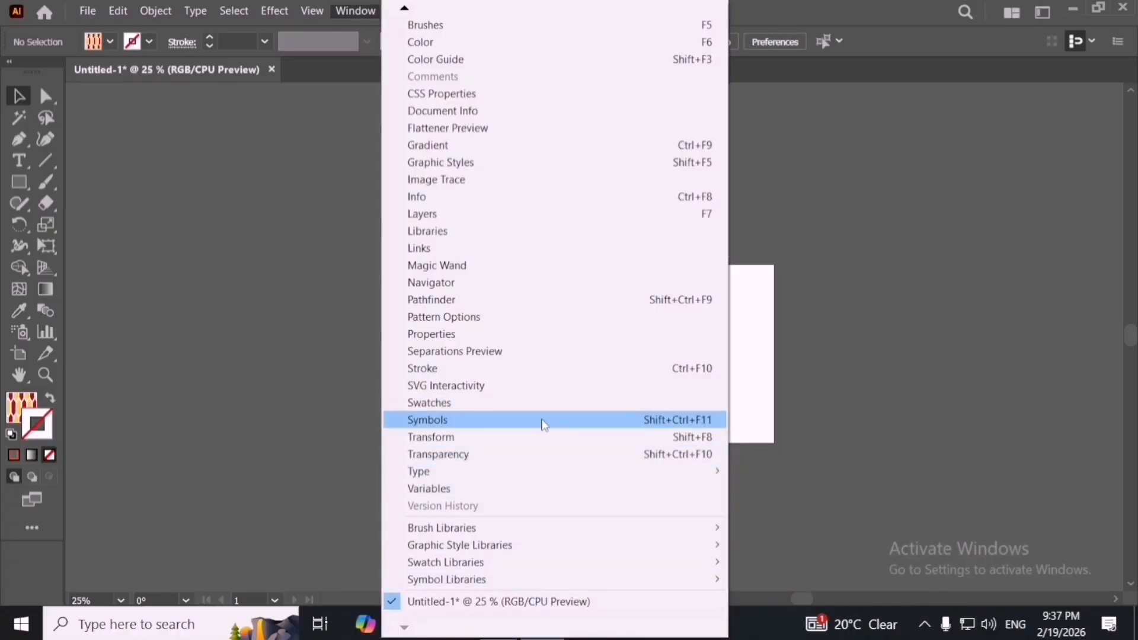
left_click(545, 425)
left_click_drag(596, 216, 750, 250)
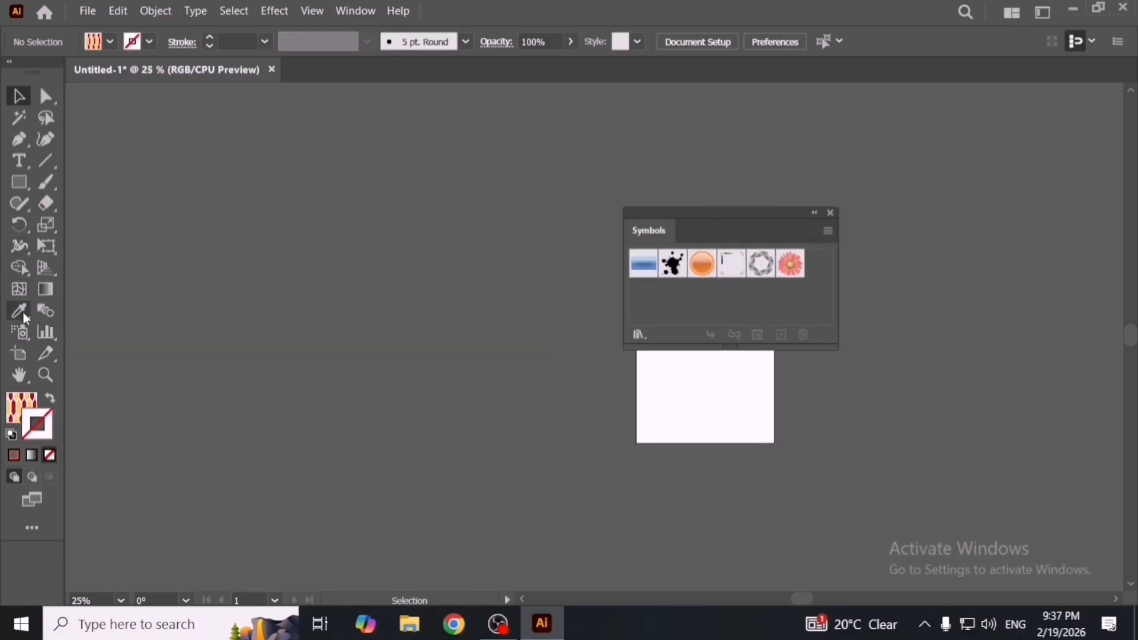
Step: With the Symbol Sprayer active, restore the default fill and stroke and move the Symbols panel off the artboard
left_click(23, 334)
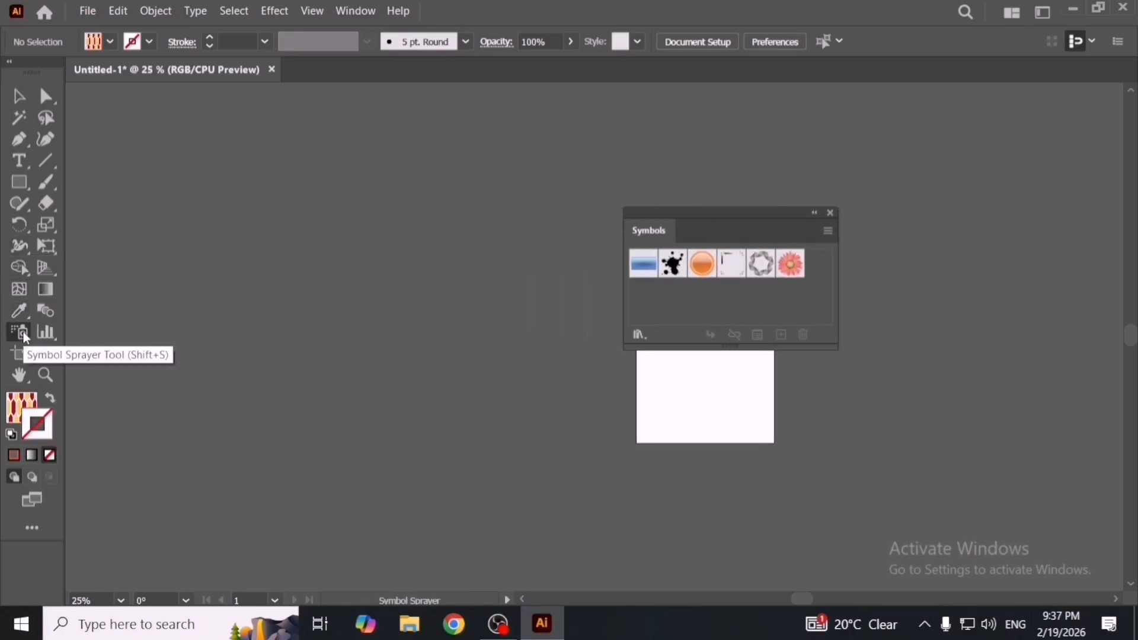
left_click(13, 434)
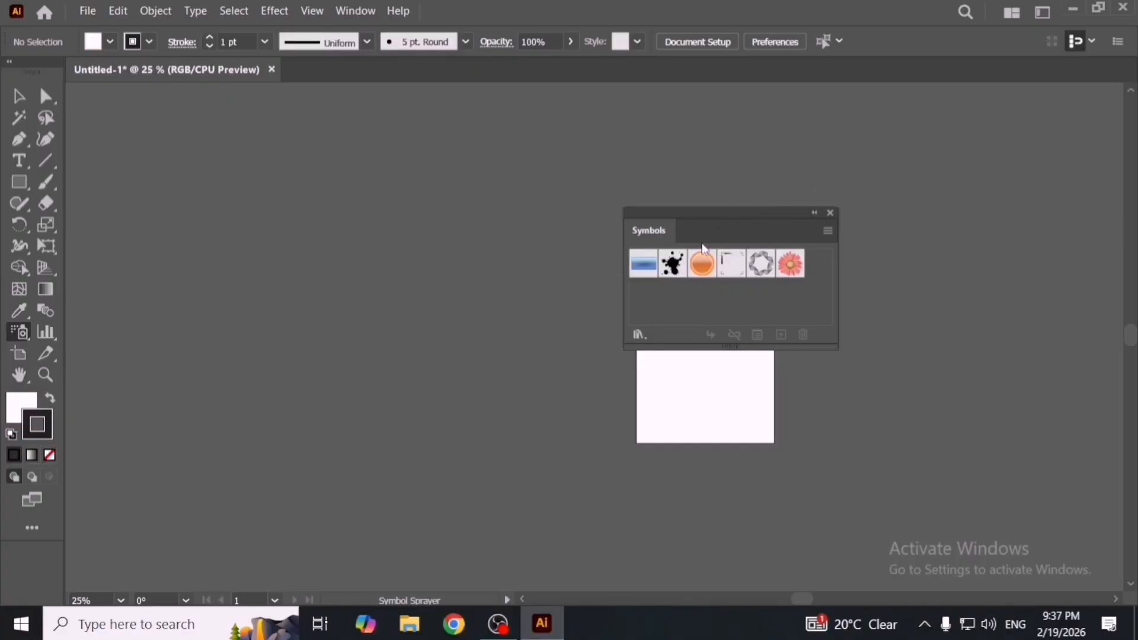
left_click_drag(679, 230, 432, 245)
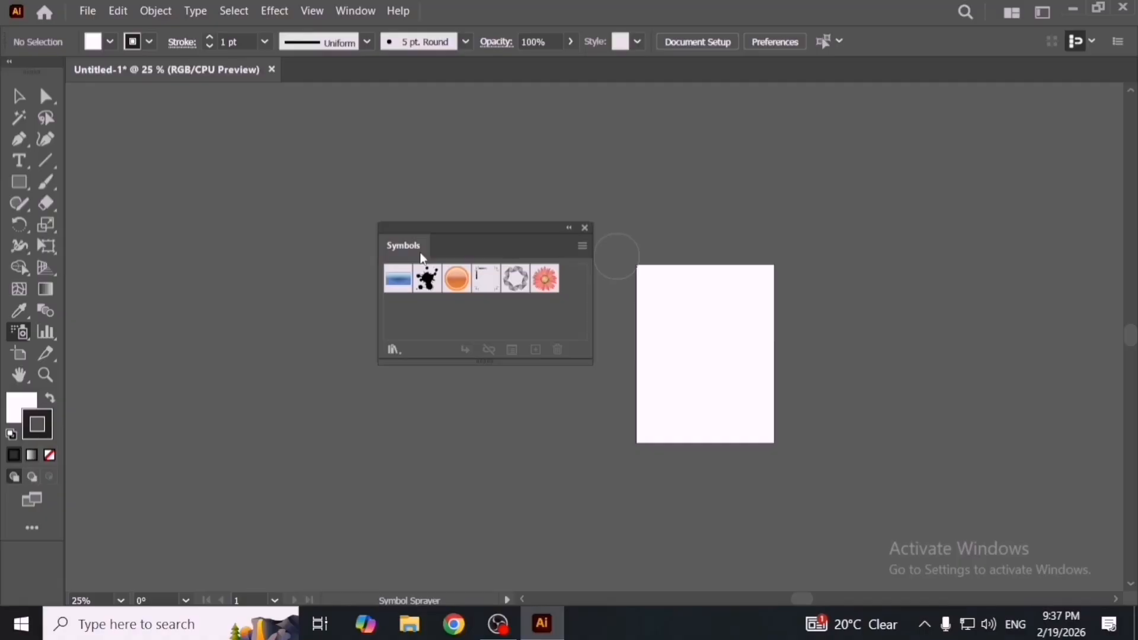
Step: Switch to the Selection tool and pick several symbols in turn in the repositioned Symbols panel, ending with the pink flower
left_click(18, 96)
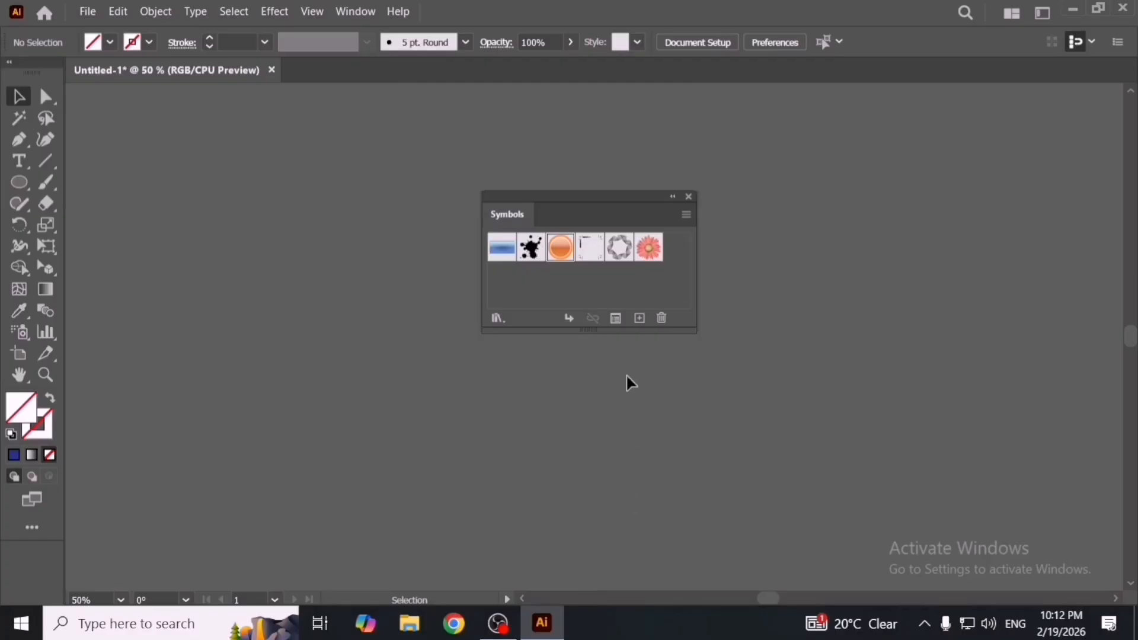
left_click_drag(578, 218, 678, 229)
left_click(623, 262)
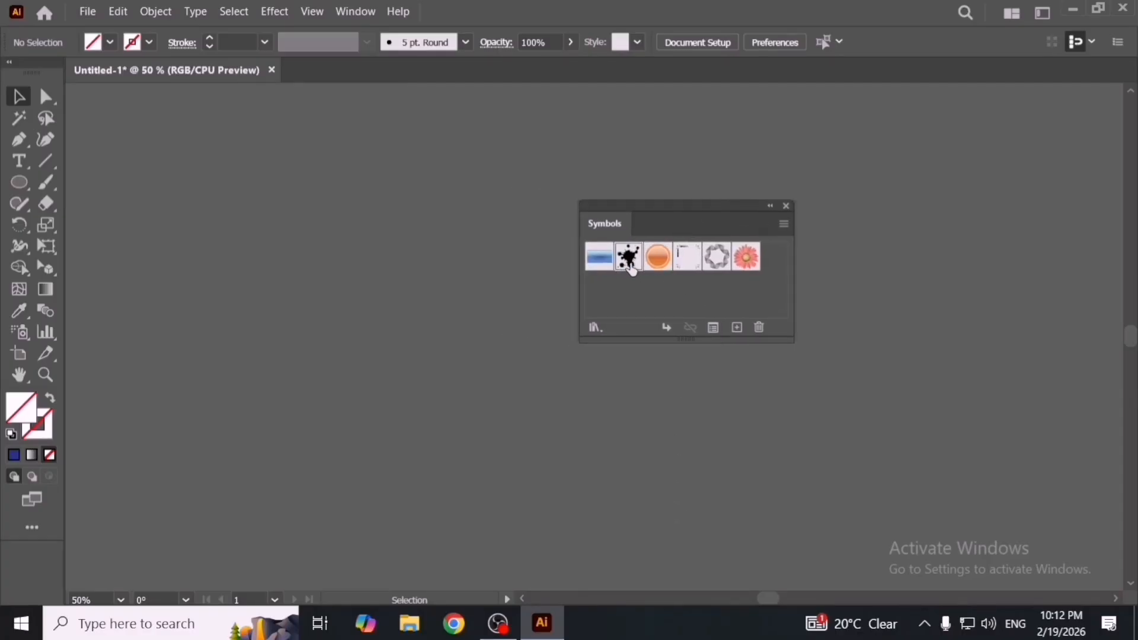
left_click(658, 257)
left_click(688, 256)
left_click(747, 257)
left_click_drag(720, 217, 674, 208)
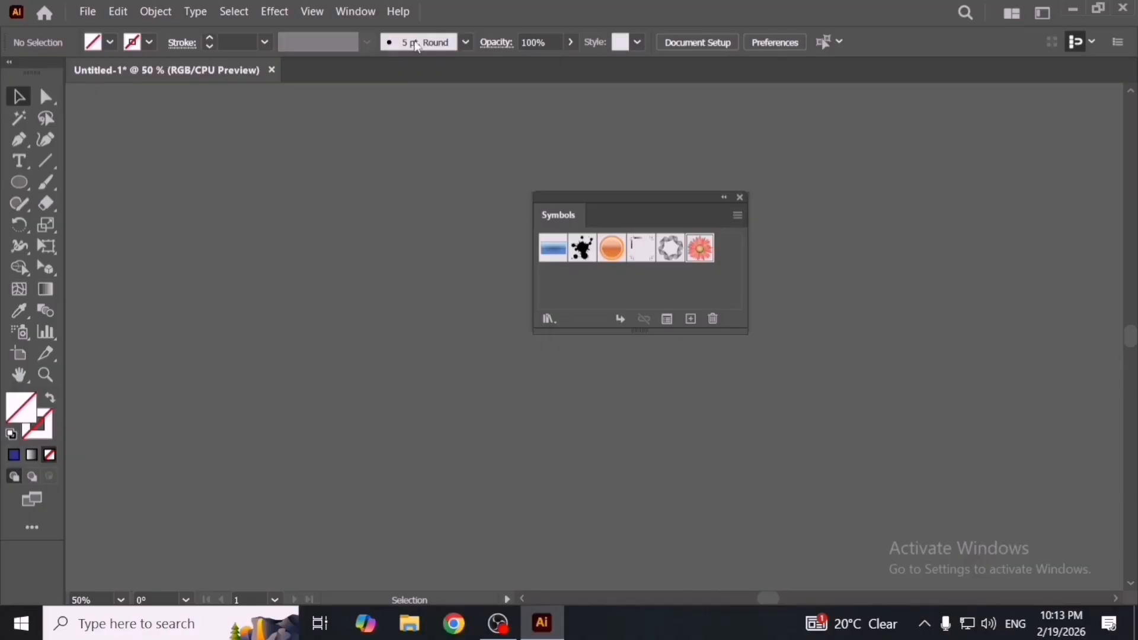
Step: Open the Flowers symbol library, move it beside the Symbols panel and enlarge it to fit all its symbols
left_click(355, 13)
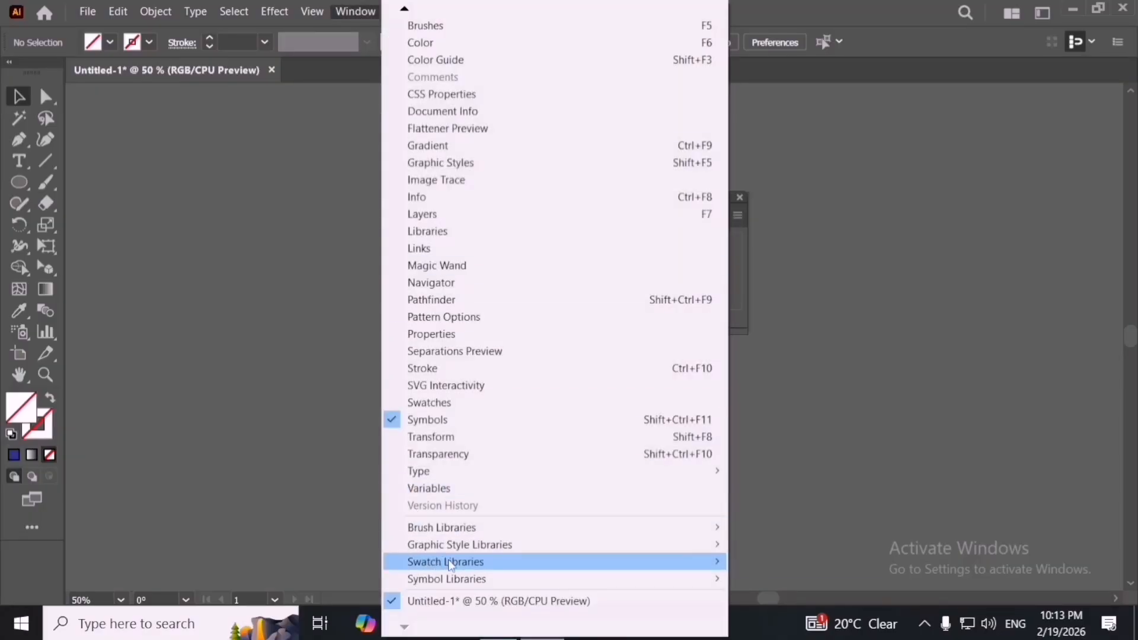
mouse_move(536, 578)
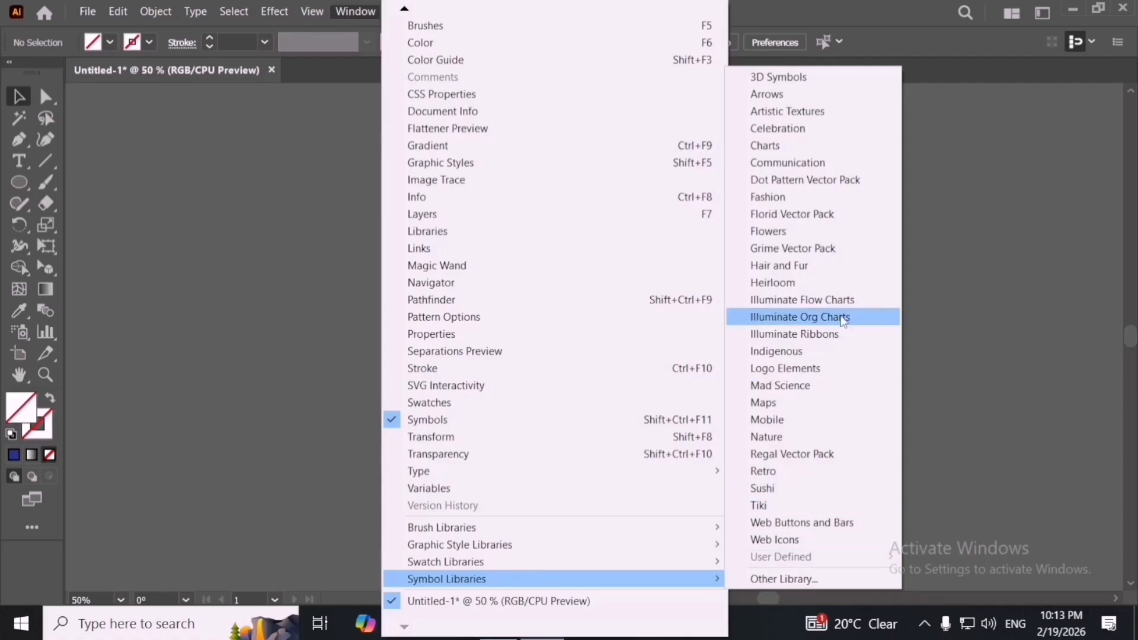
left_click(817, 234)
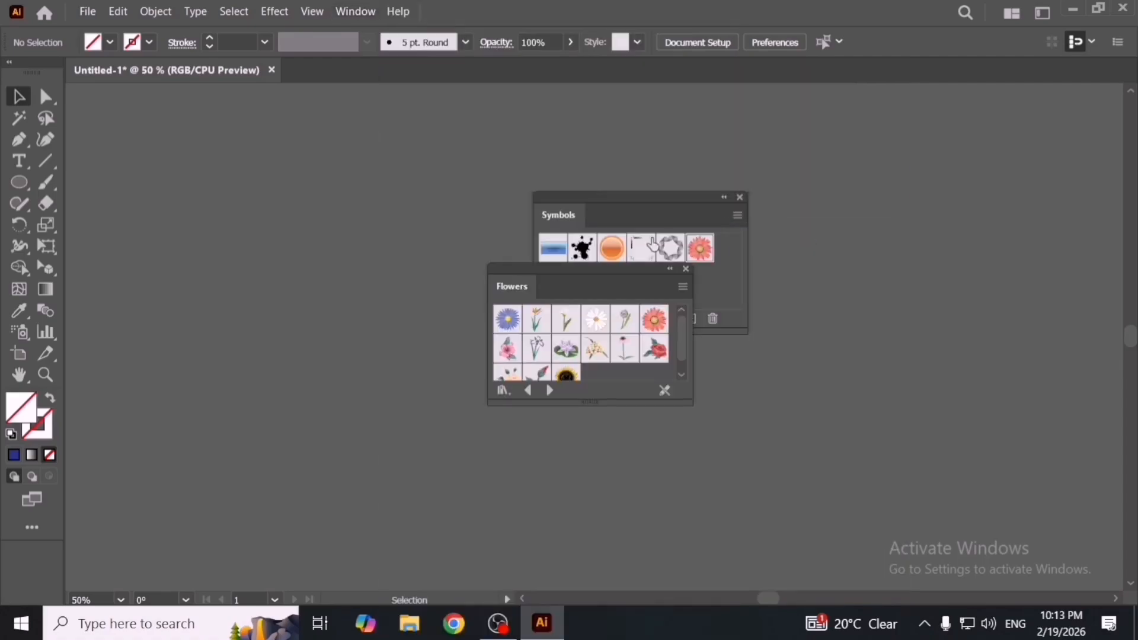
left_click_drag(574, 287, 307, 201)
left_click_drag(422, 319, 464, 383)
Step: Open the Fashion symbol library, detach it from the Flowers library and close it
left_click(738, 216)
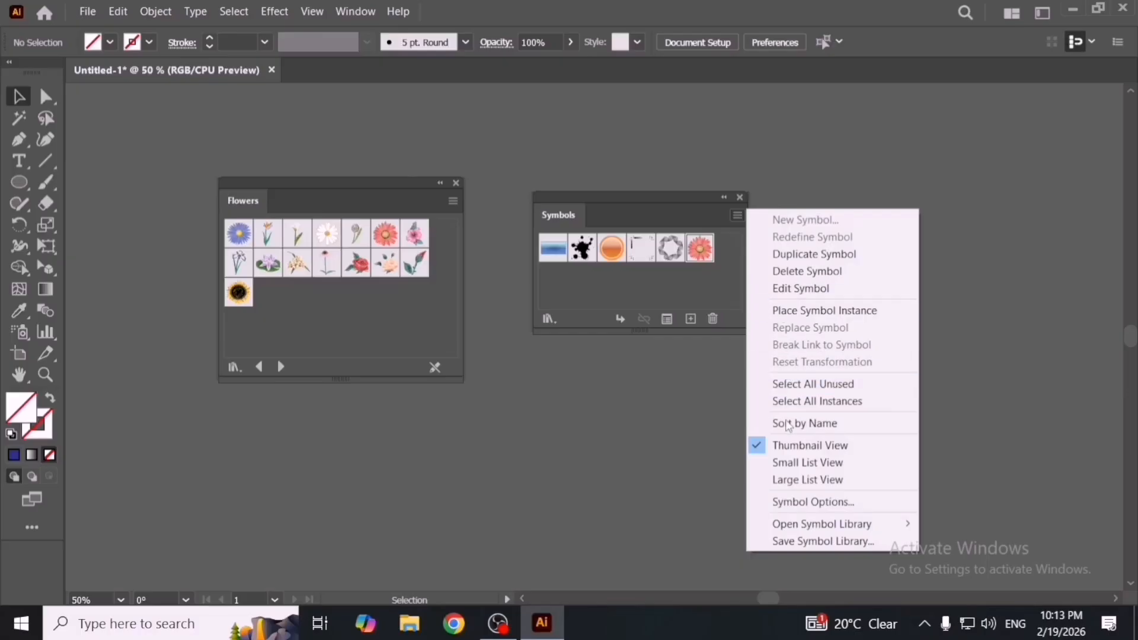
mouse_move(822, 526)
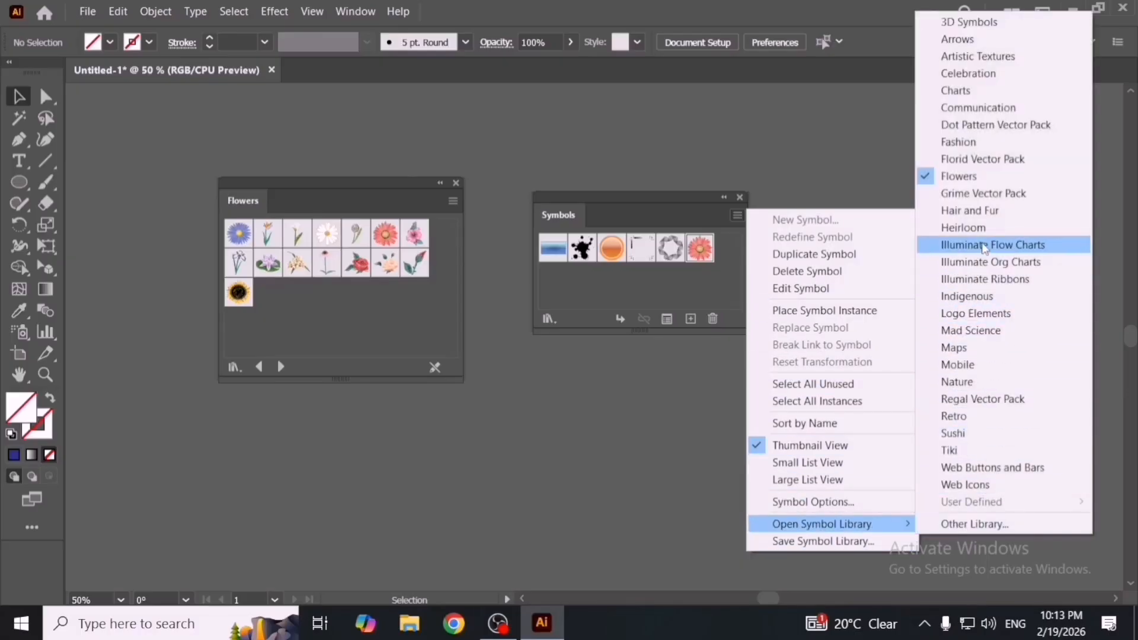
left_click(993, 147)
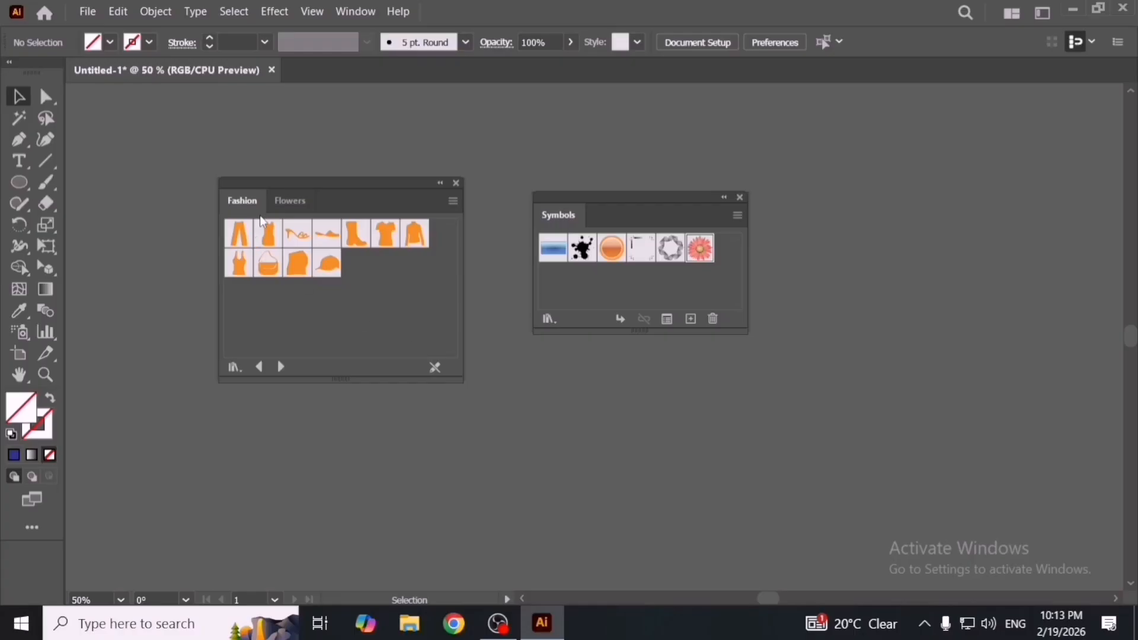
left_click_drag(243, 200, 262, 370)
left_click(476, 354)
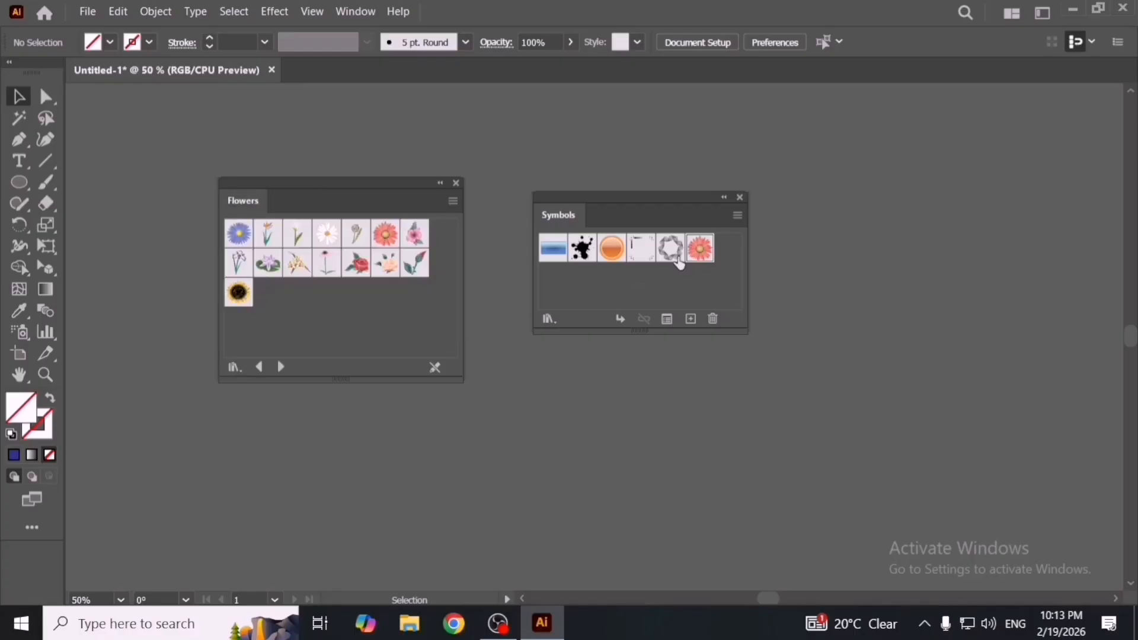
Step: Open the Illuminate Flow Charts symbol library, browse its symbols, detach it from the Flowers library and close it
left_click(737, 216)
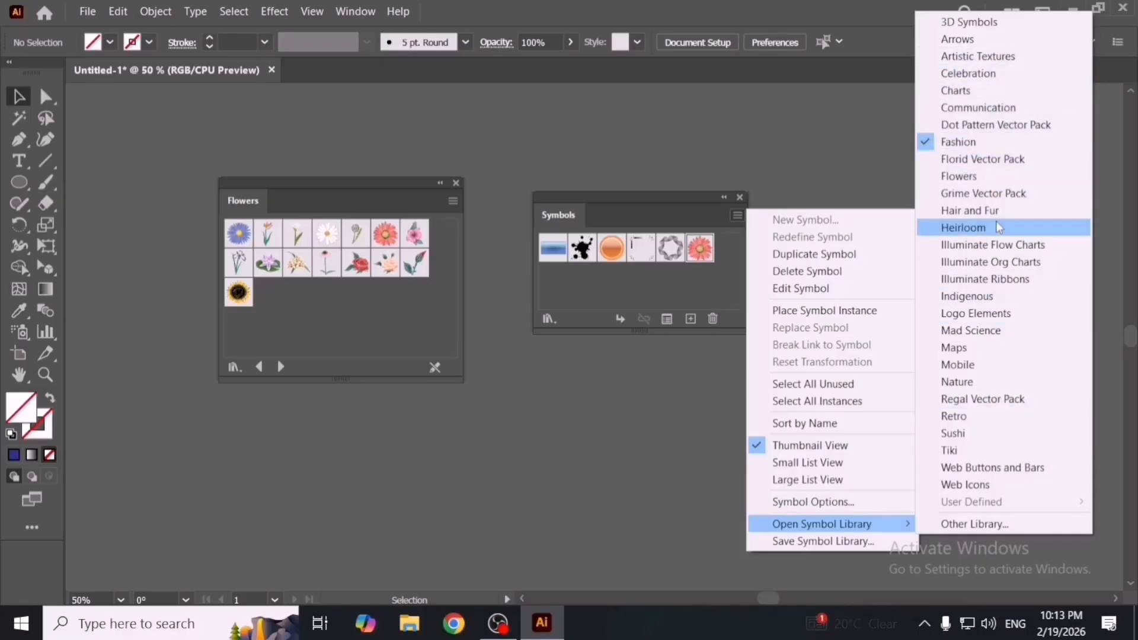
left_click(1013, 256)
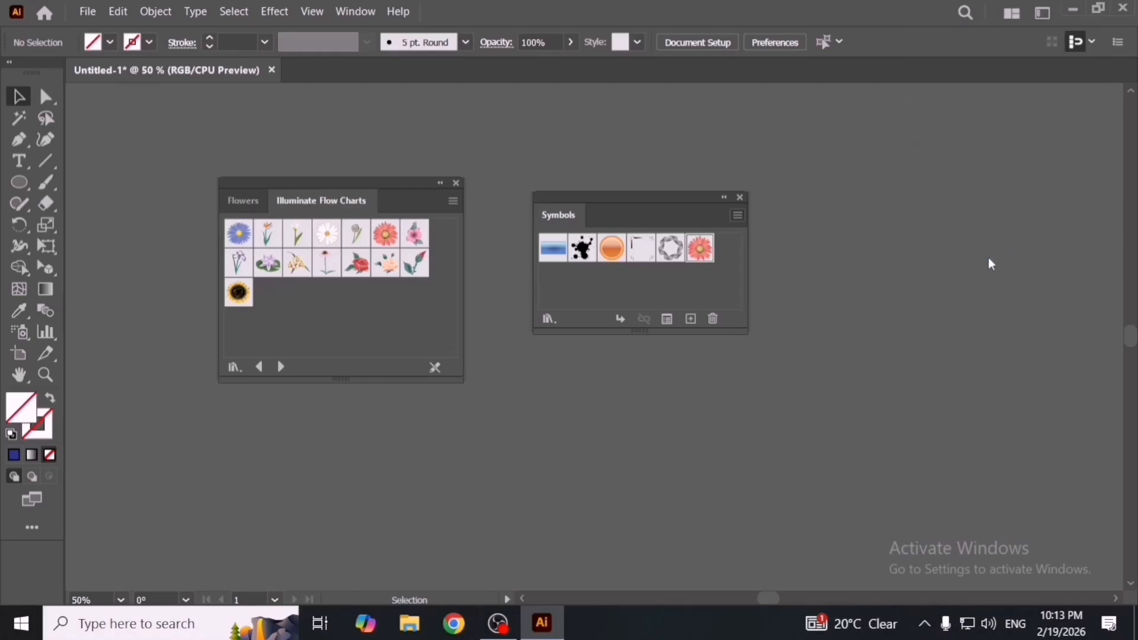
scroll(374, 315, "down", 3)
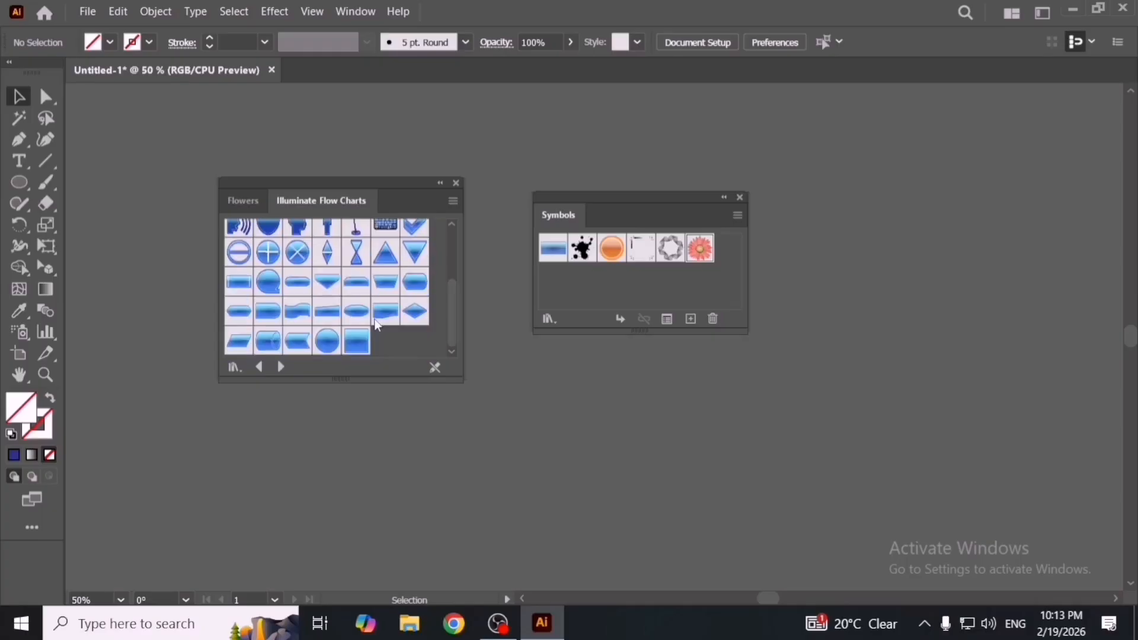
scroll(378, 325, "up", 3)
left_click_drag(313, 203, 565, 361)
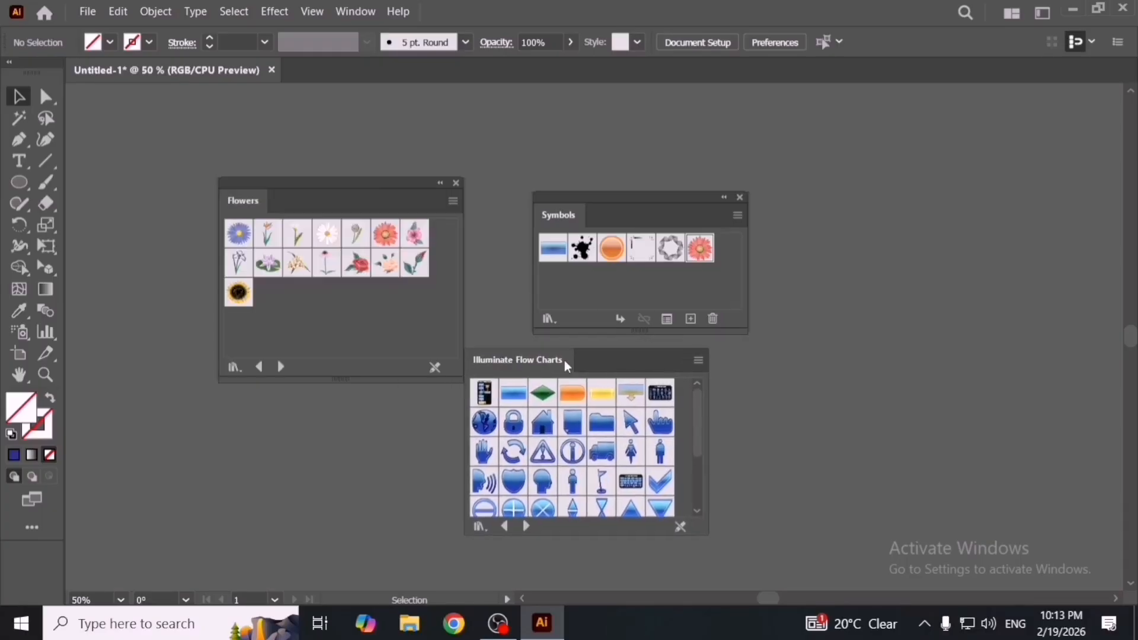
left_click(702, 343)
Step: Open the 3D Symbols library, separate it from the Fashion library, close Fashion and place 3D Symbols beside the Symbols panel
left_click(737, 216)
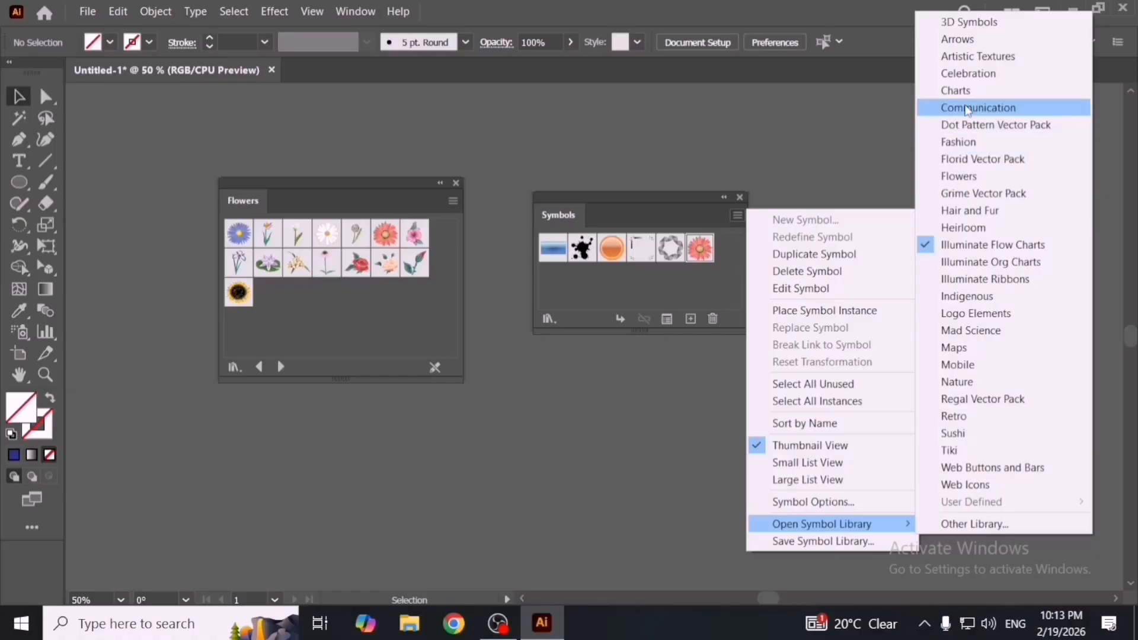
left_click(974, 24)
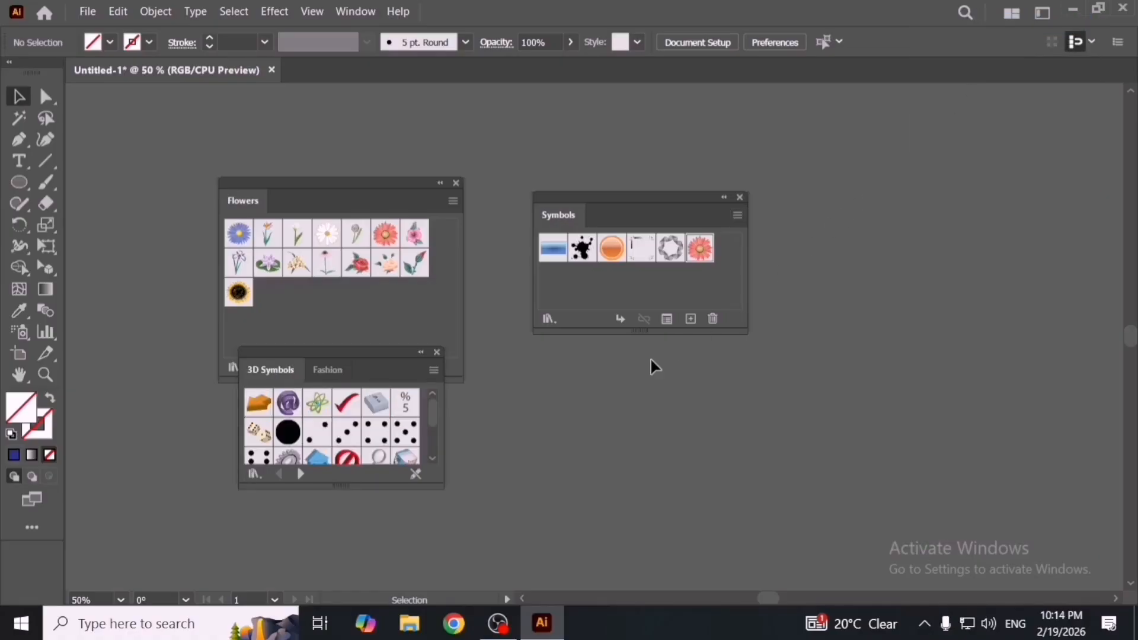
left_click_drag(366, 358, 978, 254)
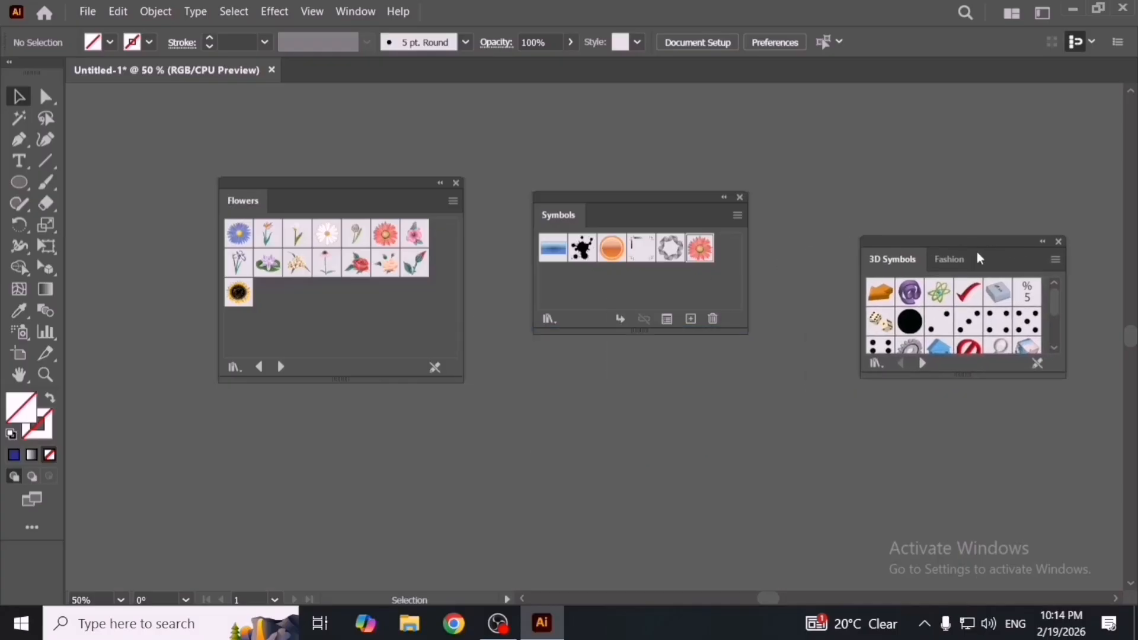
left_click_drag(901, 262, 650, 364)
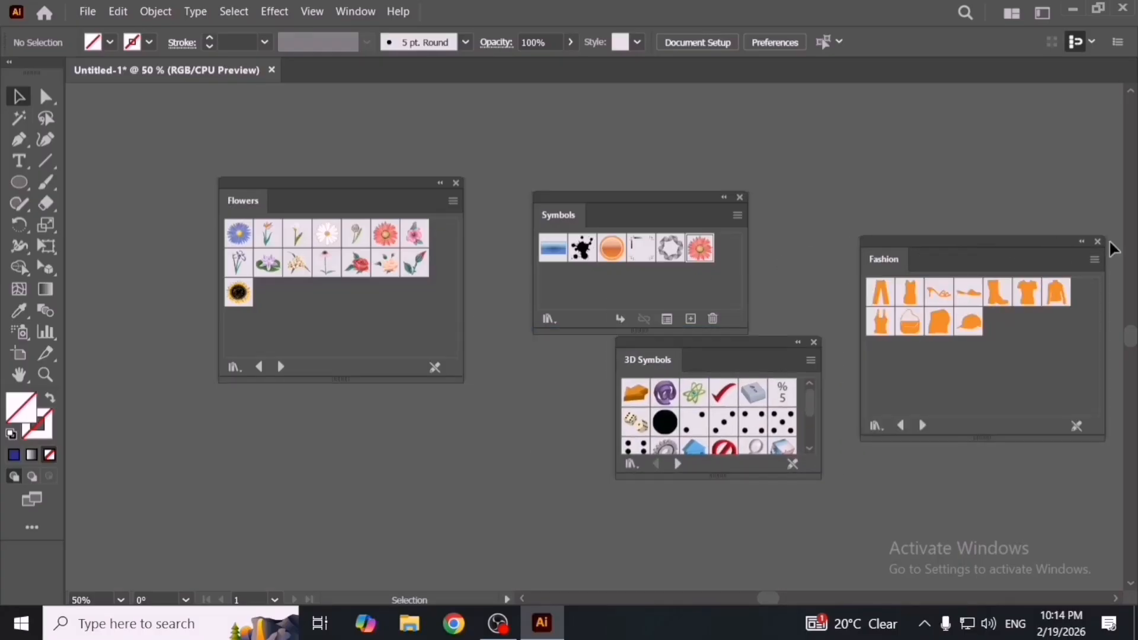
left_click(1098, 241)
left_click_drag(727, 346, 861, 246)
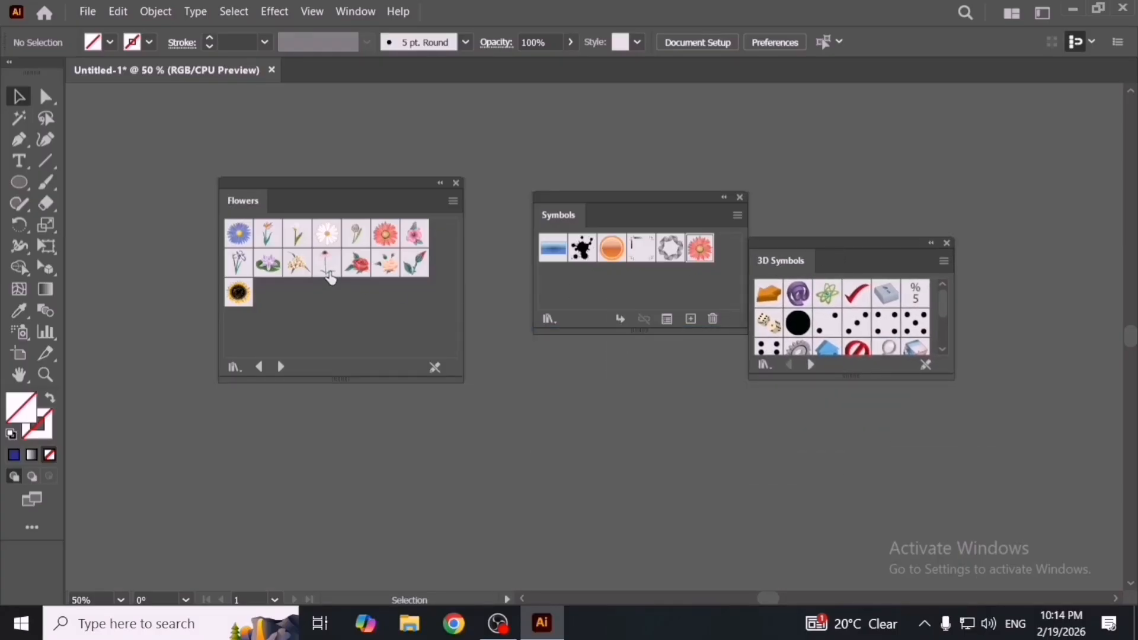
Step: Enlarge the Flowers and 3D Symbols libraries and arrange them on either side of the Symbols panel
left_click_drag(338, 205, 355, 204)
left_click_drag(479, 383, 545, 420)
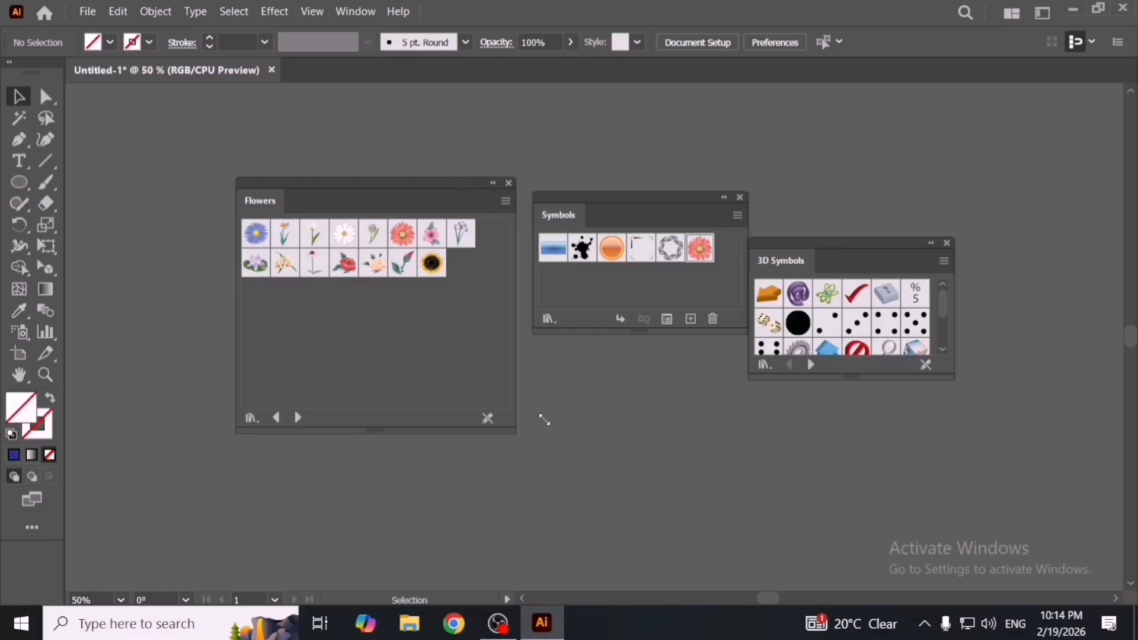
left_click_drag(950, 377, 1001, 474)
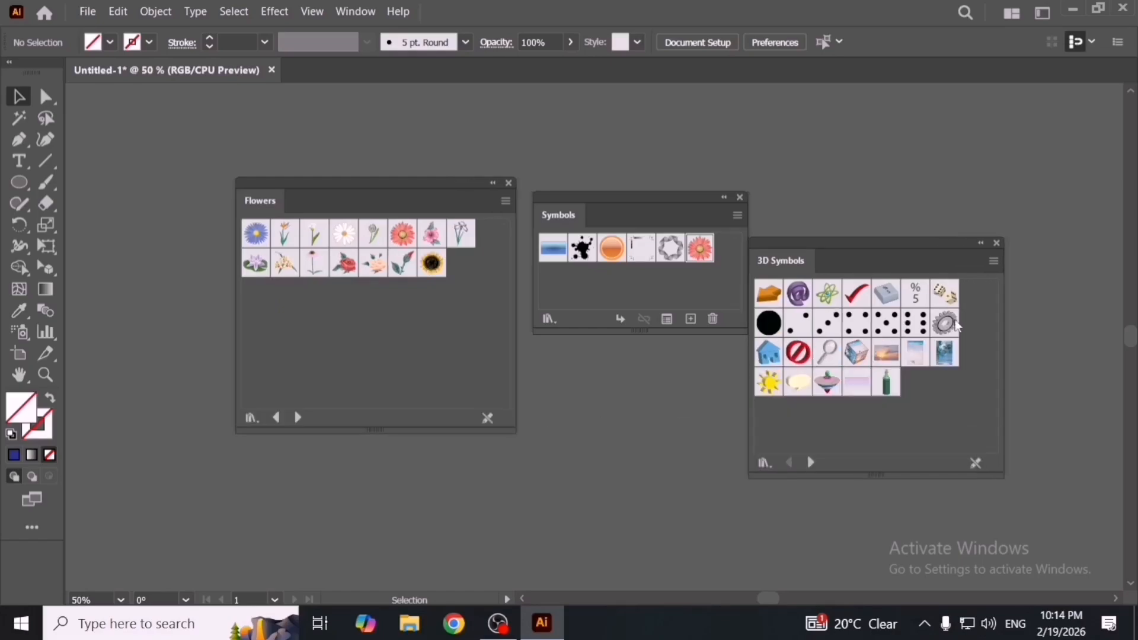
left_click_drag(899, 246, 925, 195)
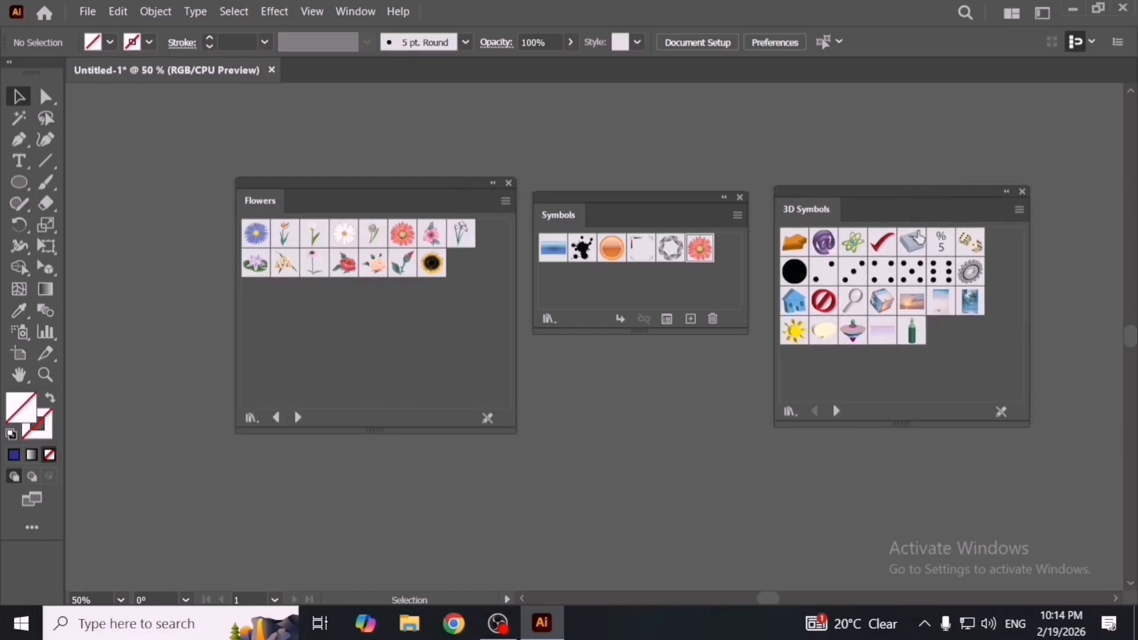
Step: Add the last flower in the Flowers library's first row to the Symbols panel and place the Hibiscus symbol on the canvas
left_click(461, 236)
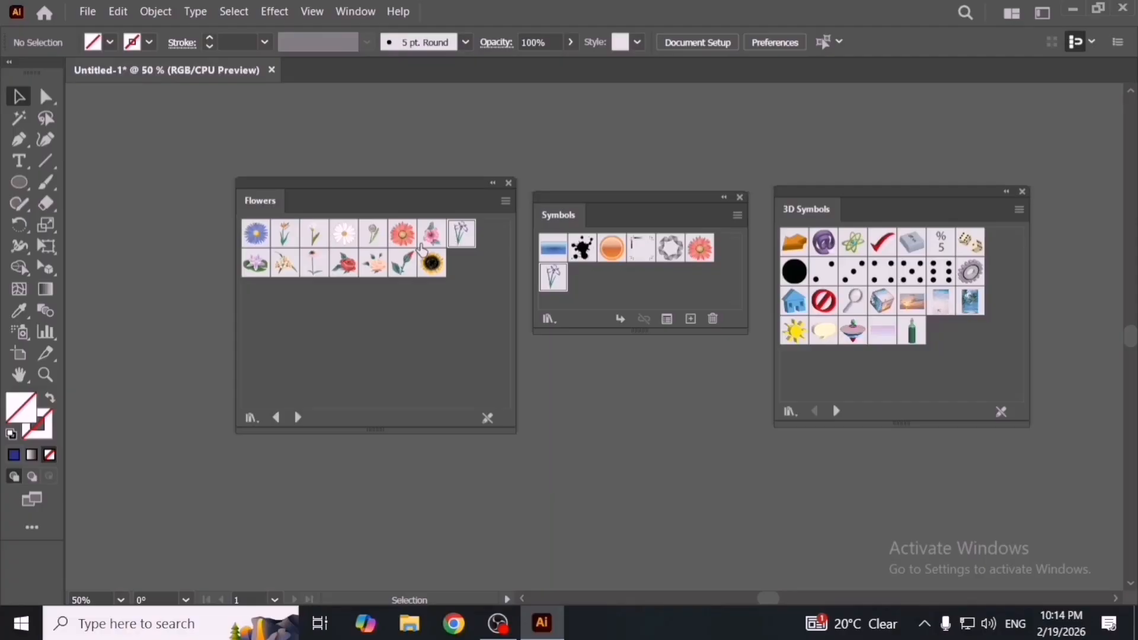
left_click_drag(429, 242, 555, 350)
left_click_drag(599, 396, 670, 513)
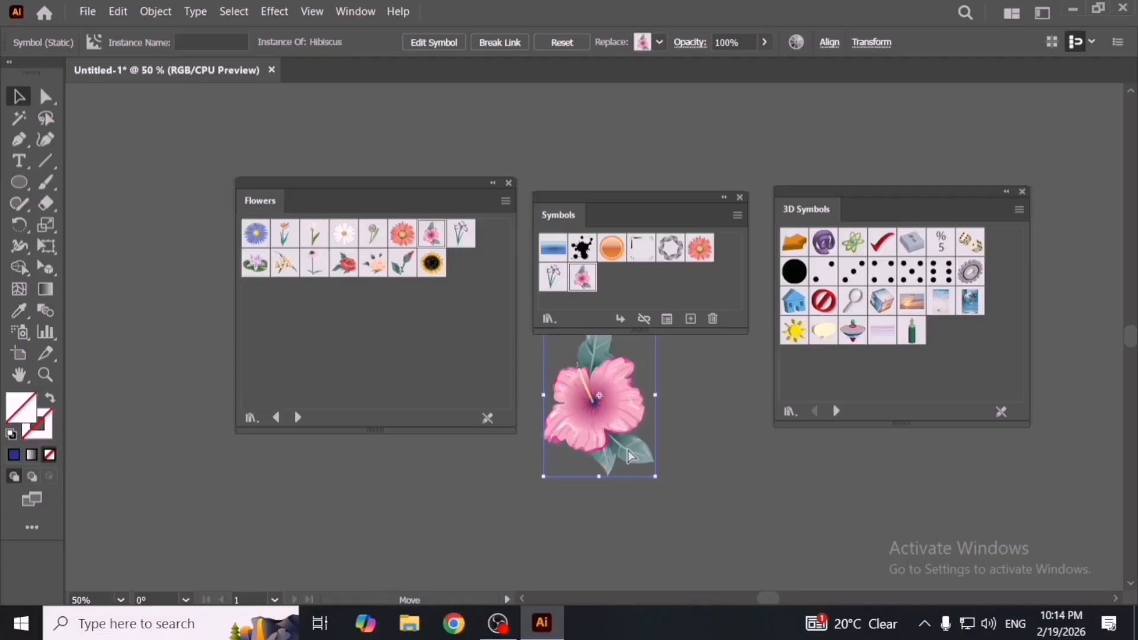
left_click_drag(660, 196, 686, 143)
left_click(716, 404)
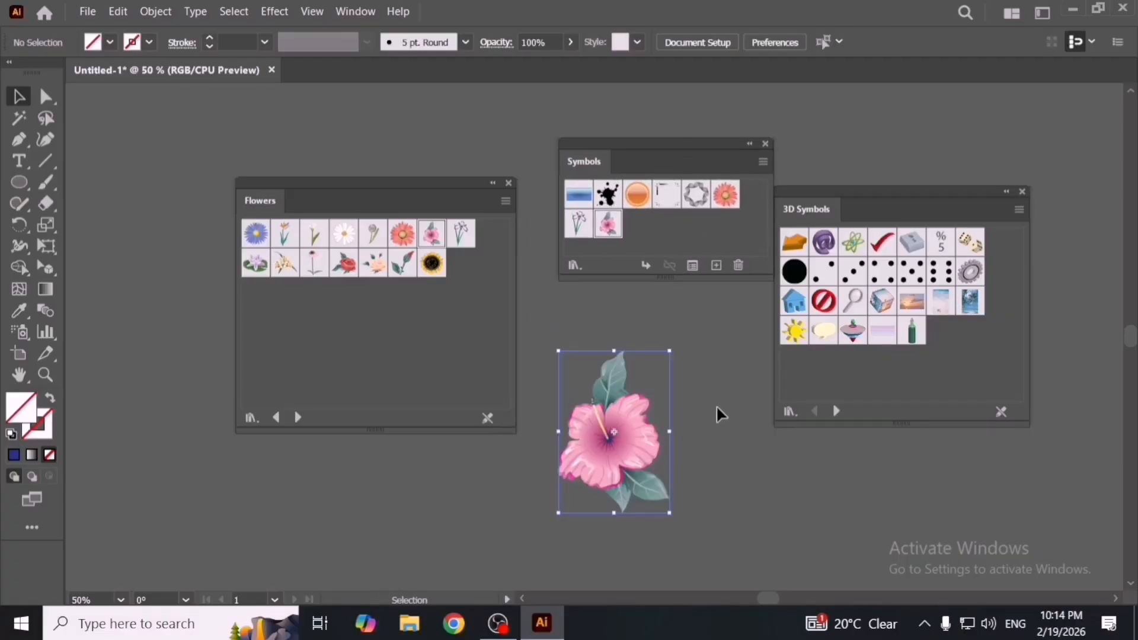
Step: Examine the hibiscus artwork in Outline mode and close up in Preview mode
left_click(632, 456)
key("ctrl+y")
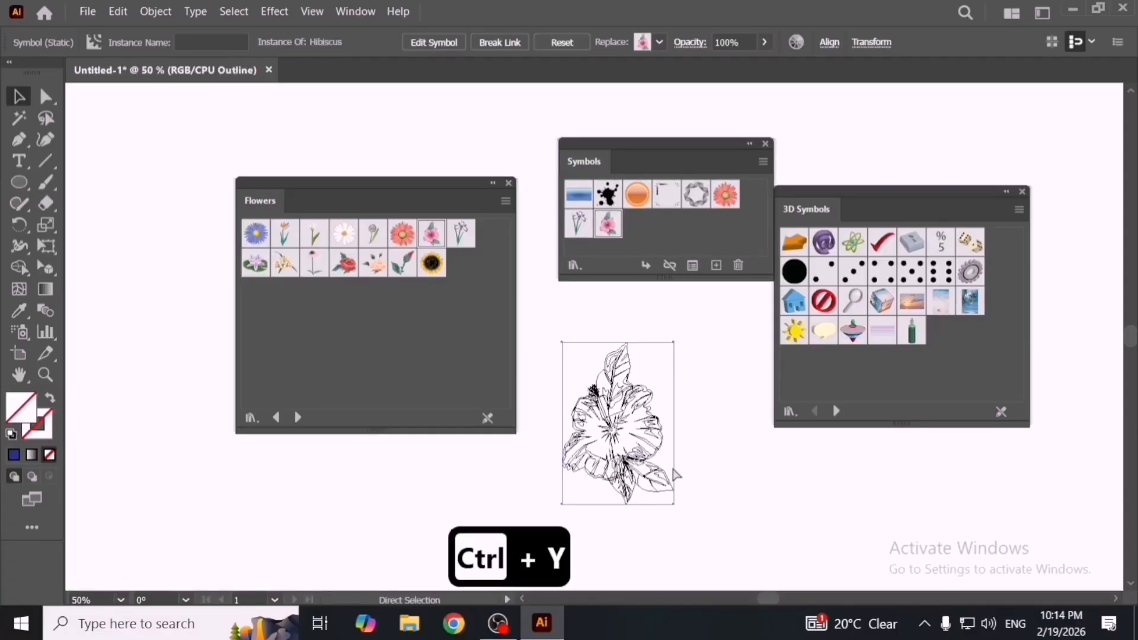
key("ctrl+y")
left_click(688, 465)
scroll(622, 462, "up", 3)
scroll(623, 462, "up", 5)
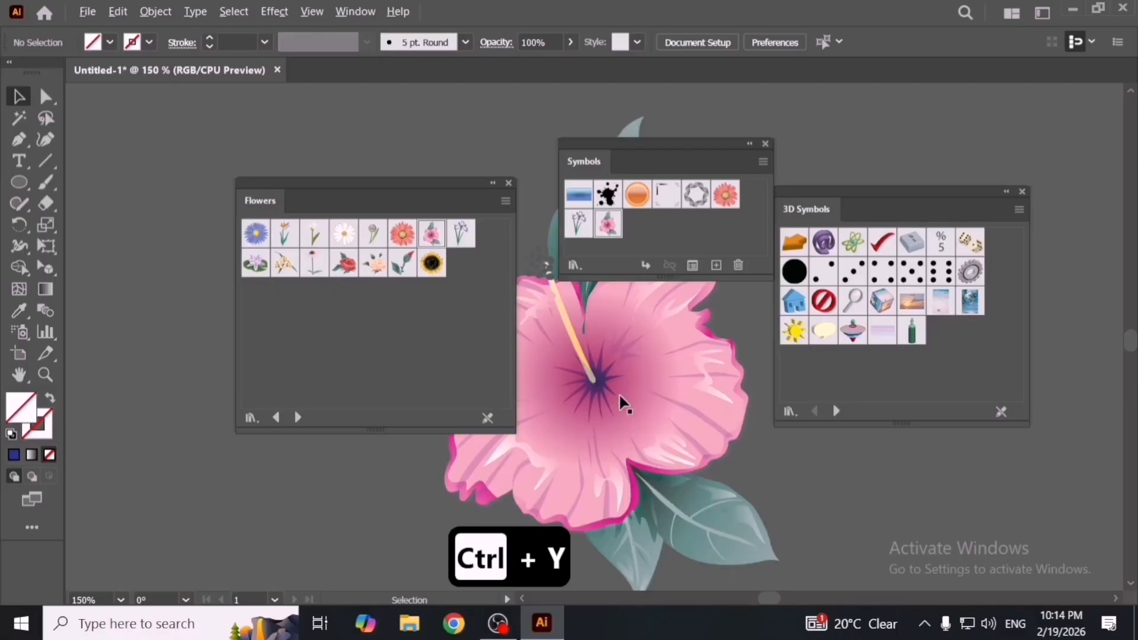
scroll(585, 460, "down", 3)
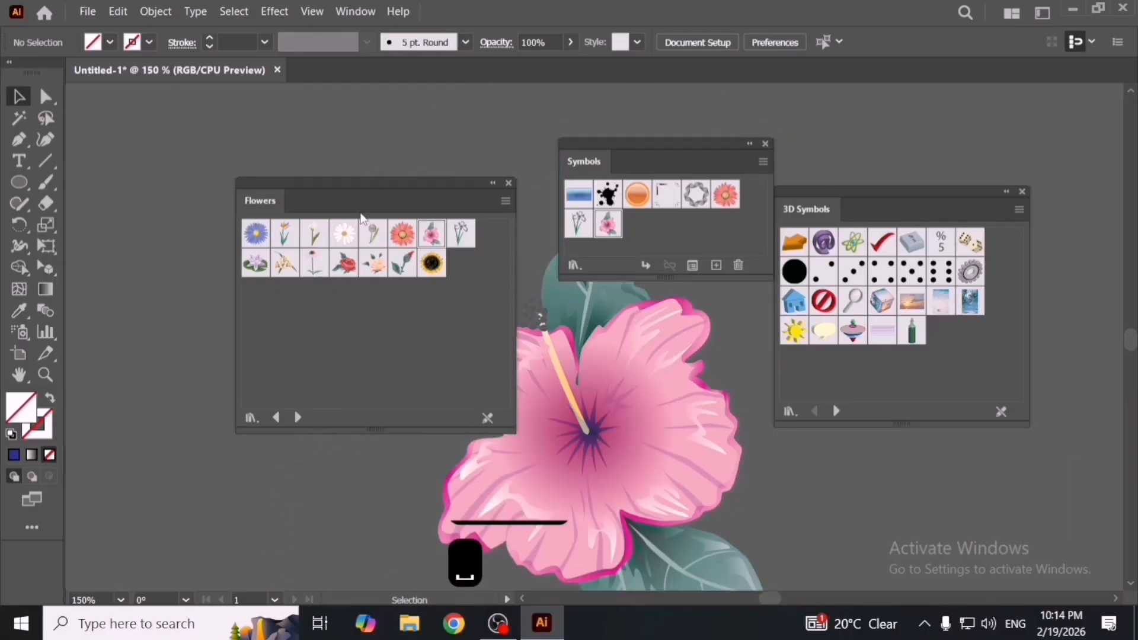
Step: Dock the Flowers and 3D Symbols libraries with the Symbols panel and move the panel group clear of the hibiscus
left_click_drag(355, 183, 693, 158)
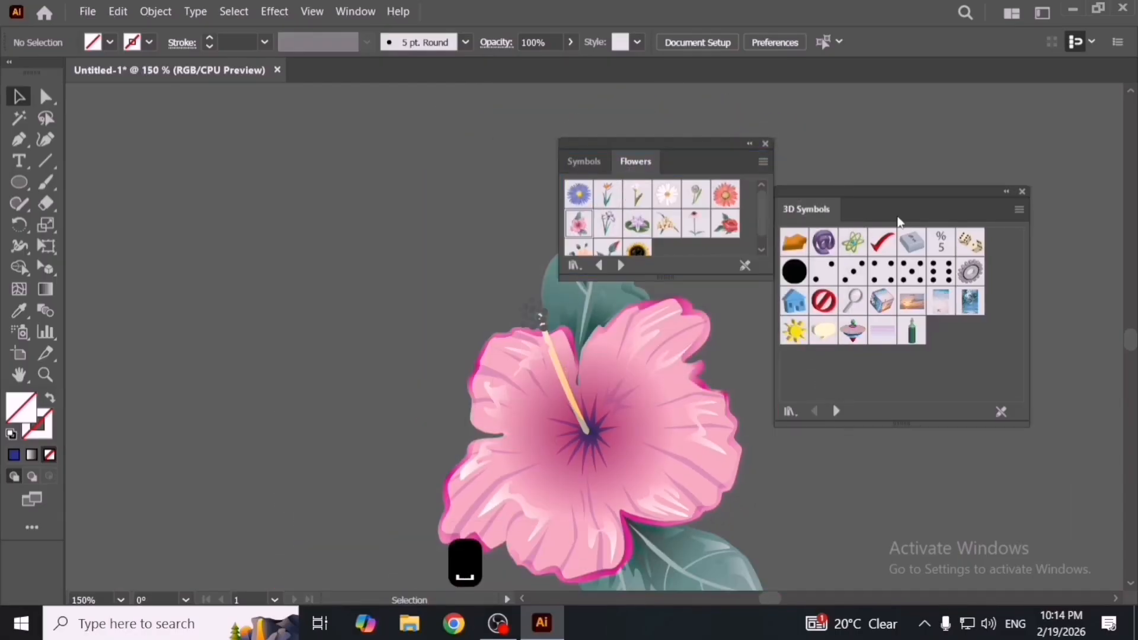
left_click_drag(895, 211, 961, 146)
left_click_drag(698, 354, 673, 302)
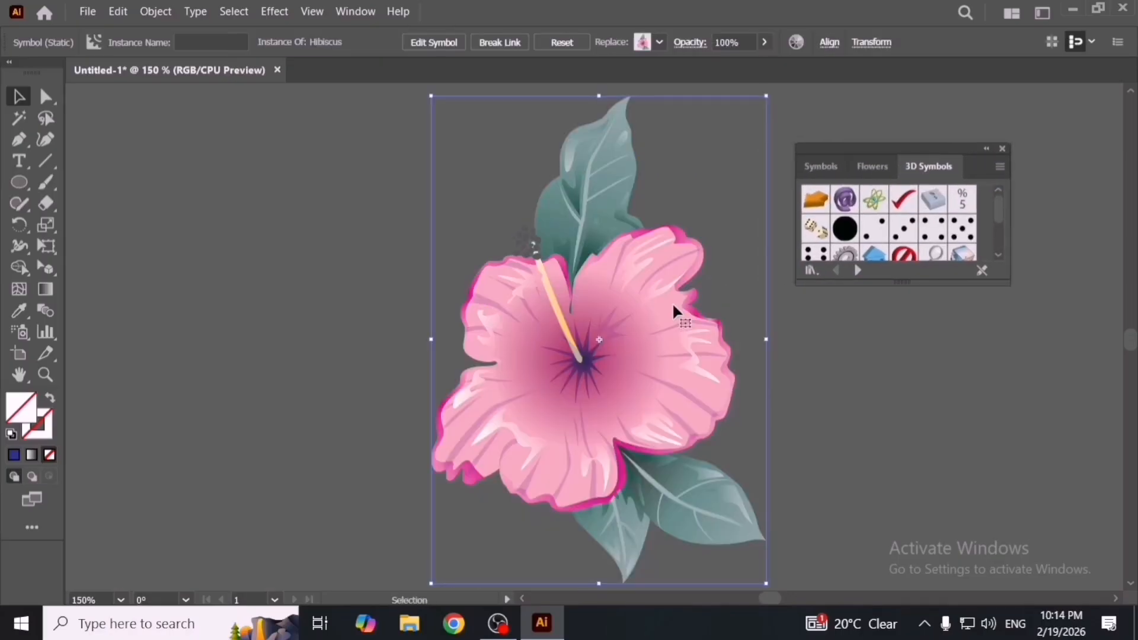
right_click(559, 293)
left_click(361, 411)
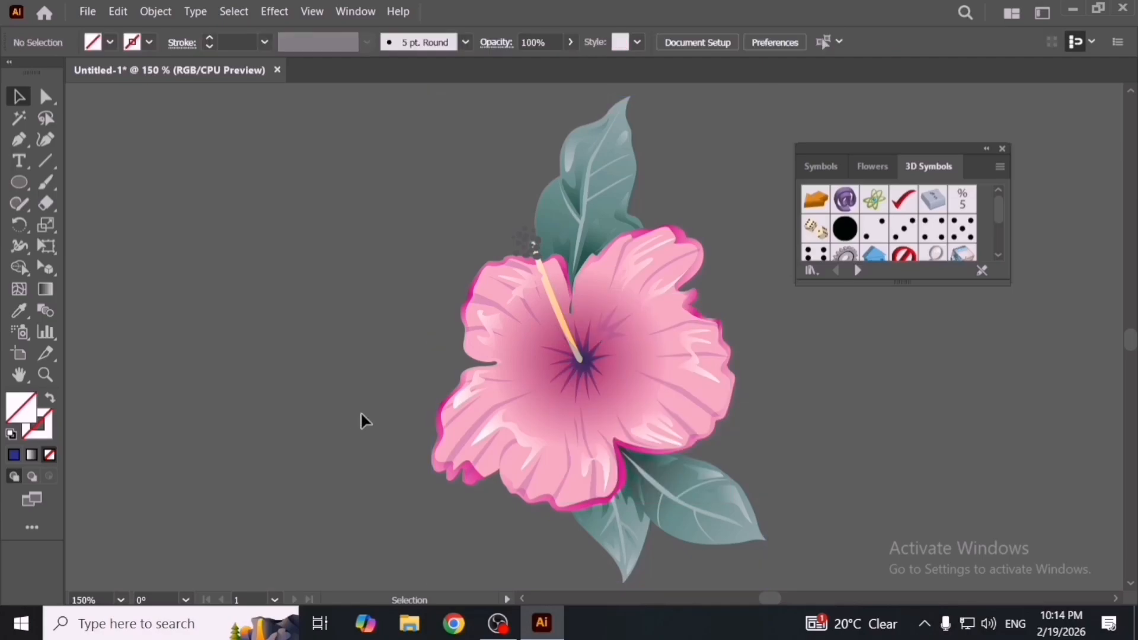
Step: Expand the hibiscus symbol with Object and Fill enabled, and ungroup the expanded artwork
scroll(361, 412, "down", 1)
left_click(481, 382)
left_click(165, 13)
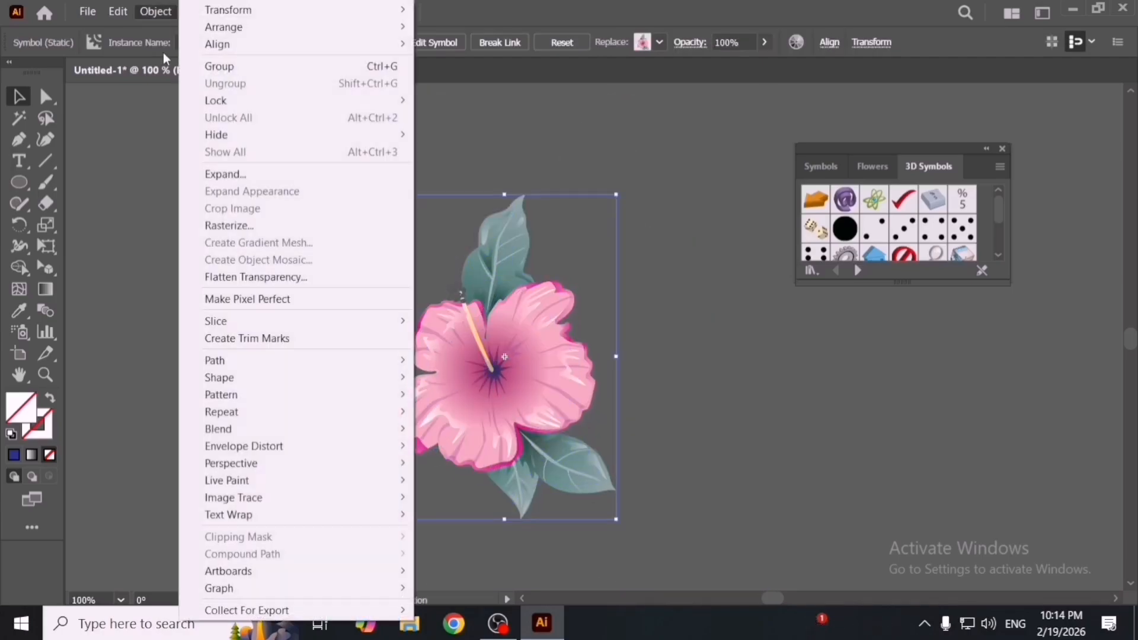
left_click(280, 174)
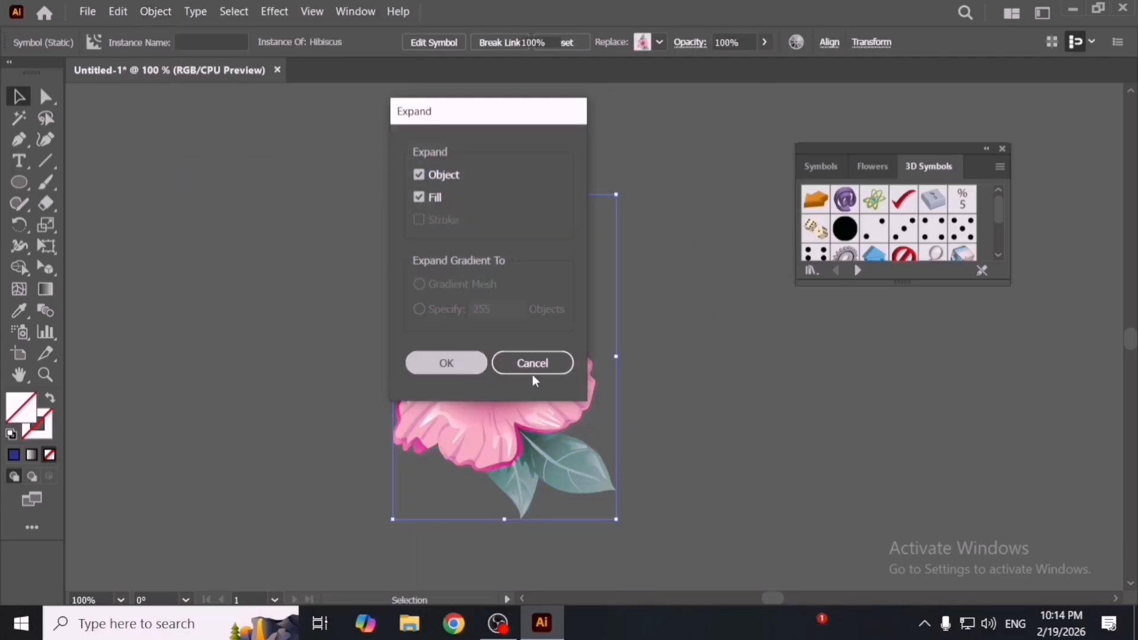
key("Return")
right_click(526, 403)
left_click(606, 263)
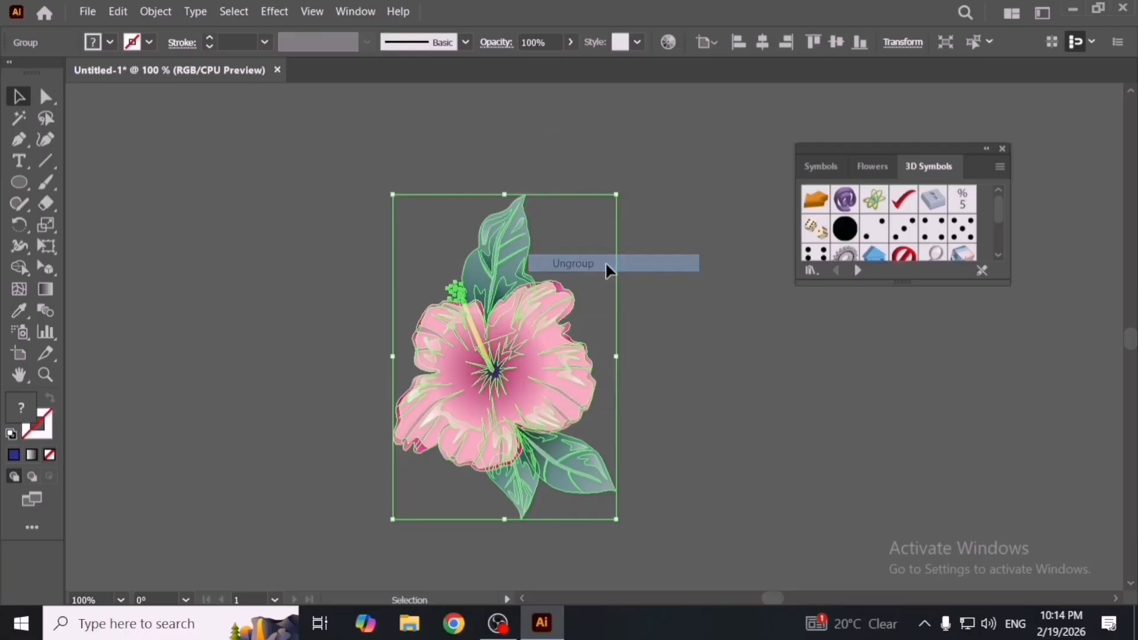
Step: Ungroup the hibiscus artwork two more levels, moving it on the canvas to test whether its parts separate
left_click(600, 252)
left_click_drag(525, 260, 674, 237)
right_click(676, 239)
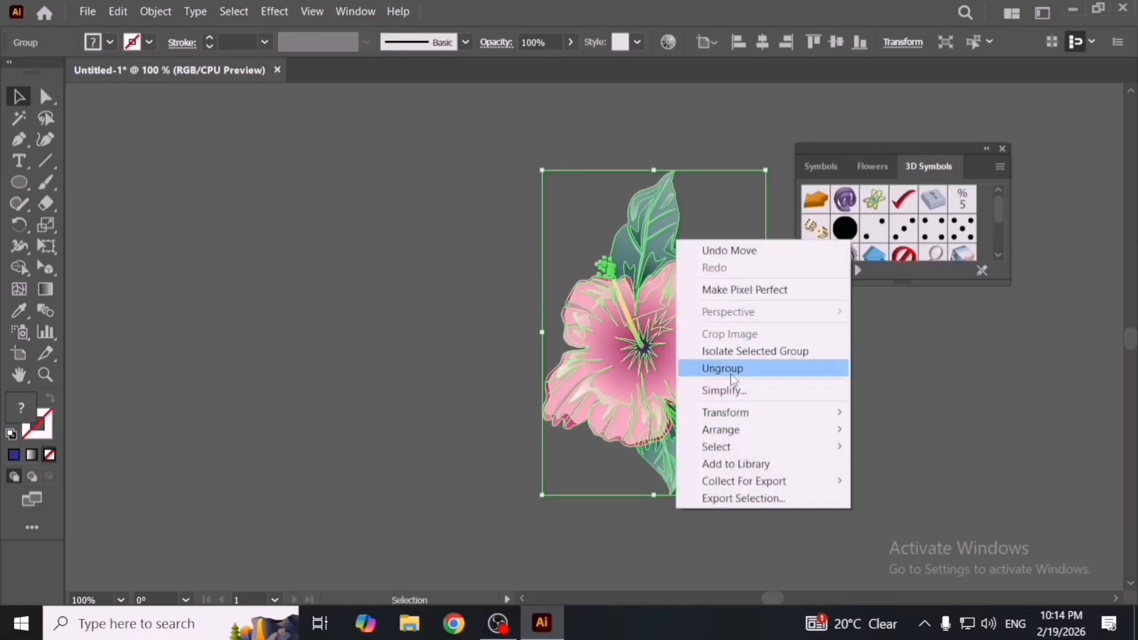
left_click(723, 369)
left_click(520, 299)
left_click_drag(652, 276, 470, 240)
right_click(470, 244)
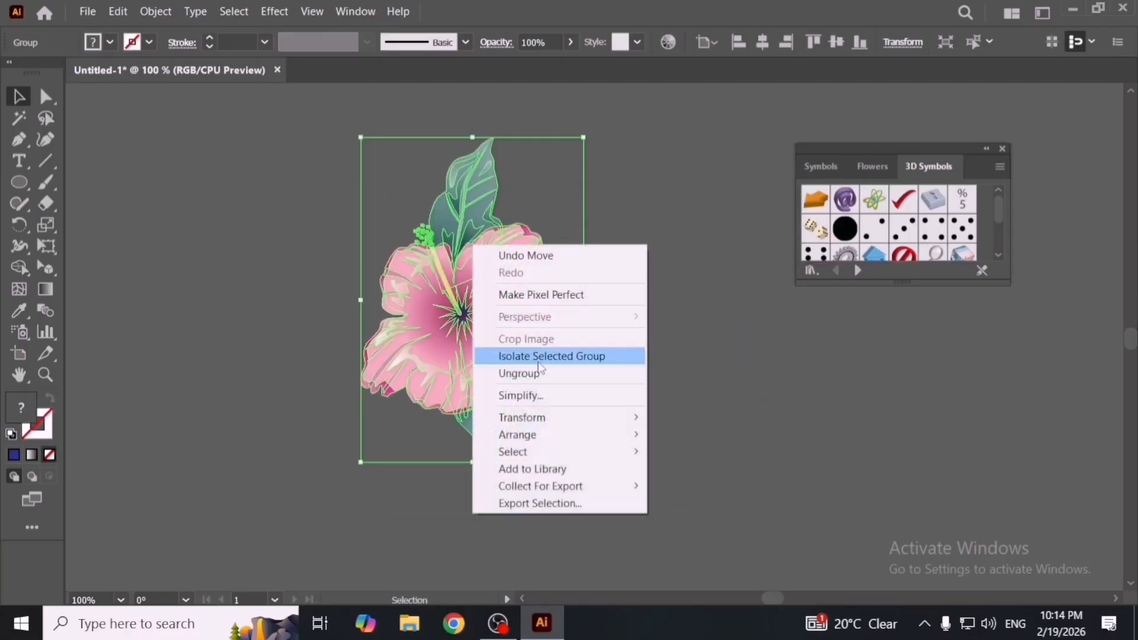
left_click(537, 373)
Step: Move the pink flower head away from the leaves and delete the separated hibiscus artwork
left_click(409, 307)
right_click(409, 307)
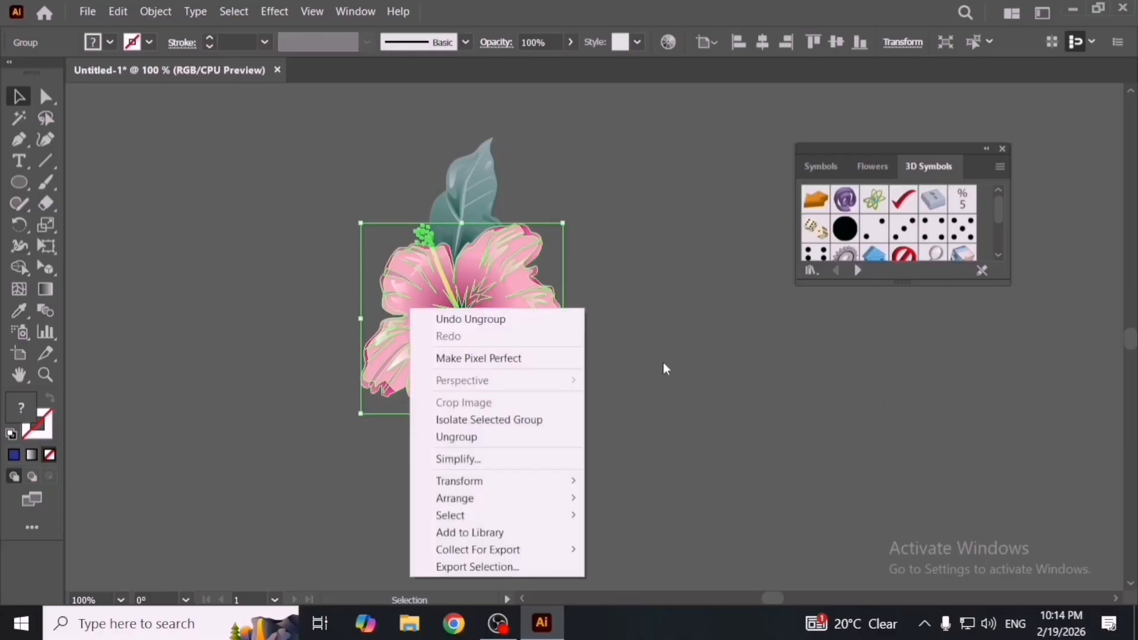
left_click(664, 362)
left_click_drag(527, 323, 762, 366)
left_click(382, 409)
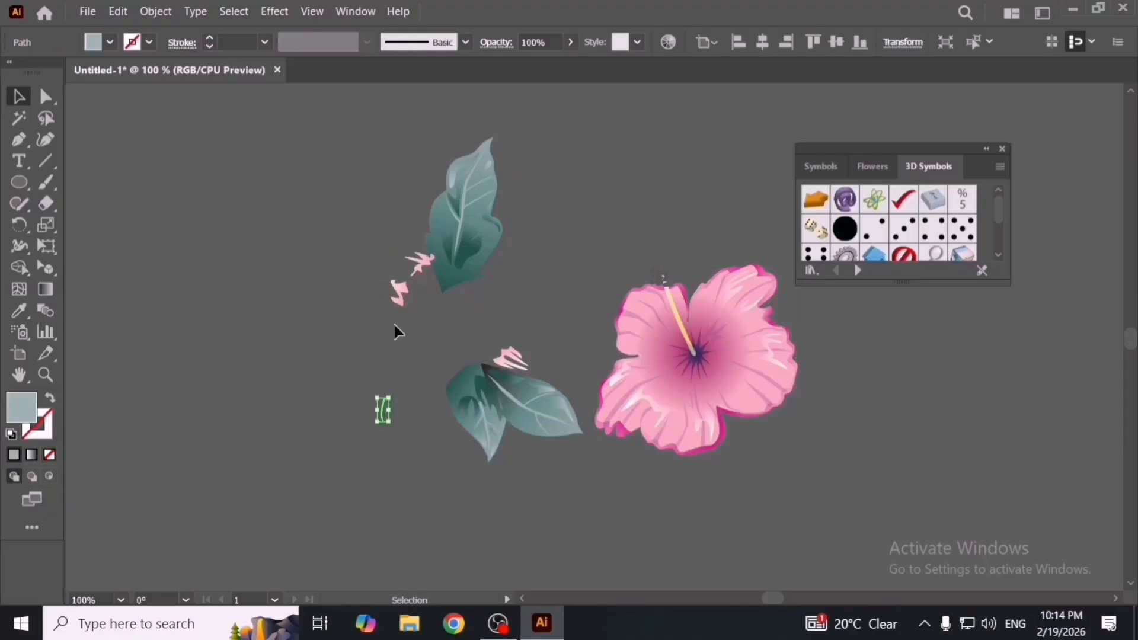
key("ctrl+a")
key("Delete")
Step: Place the Top symbol from the 3D Symbols library on the canvas and delete the leftover leaf fragment
scroll(882, 237, "down", 2)
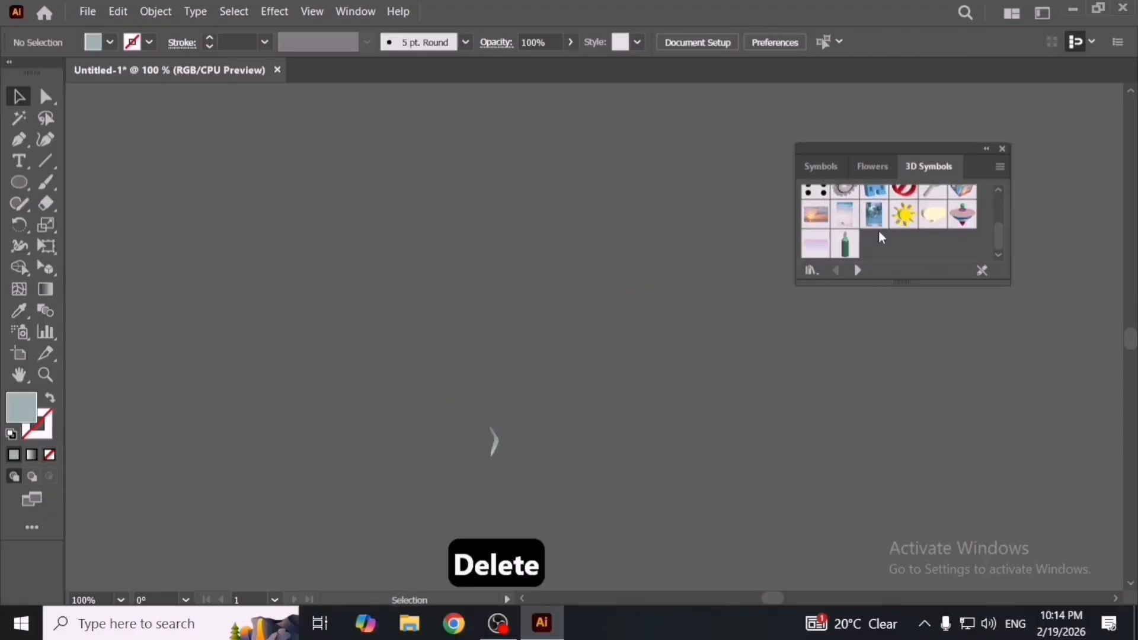
left_click_drag(963, 215, 578, 300)
left_click(495, 442)
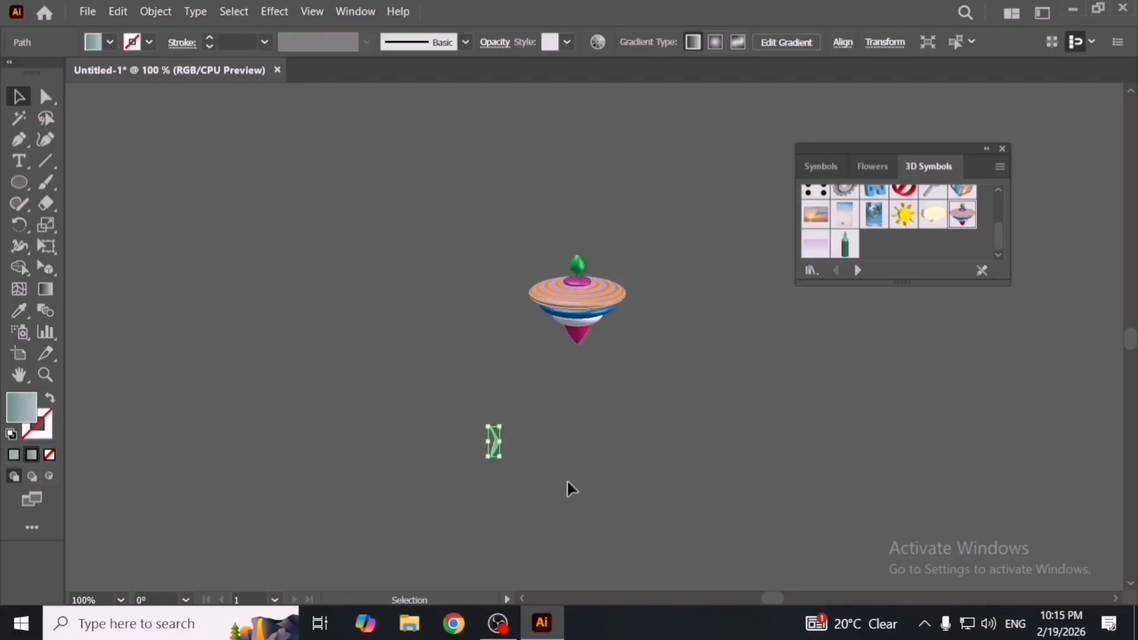
key("Delete")
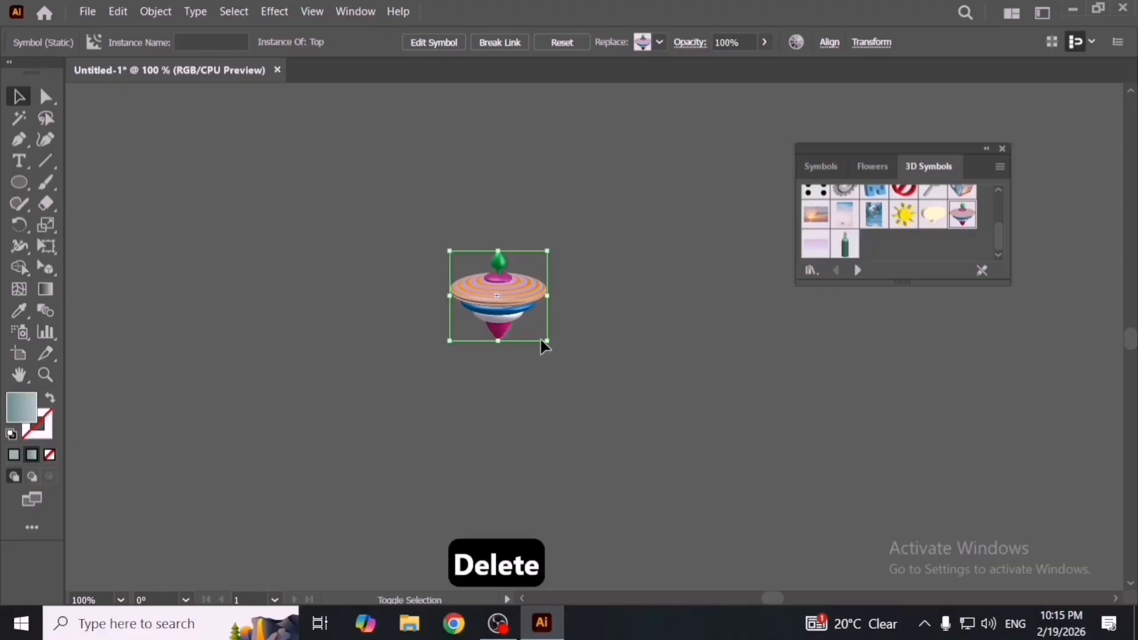
Step: Enlarge the spinning top to about twice its size and compare it in Outline and Preview modes
left_click_drag(547, 340, 596, 387)
left_click(662, 352)
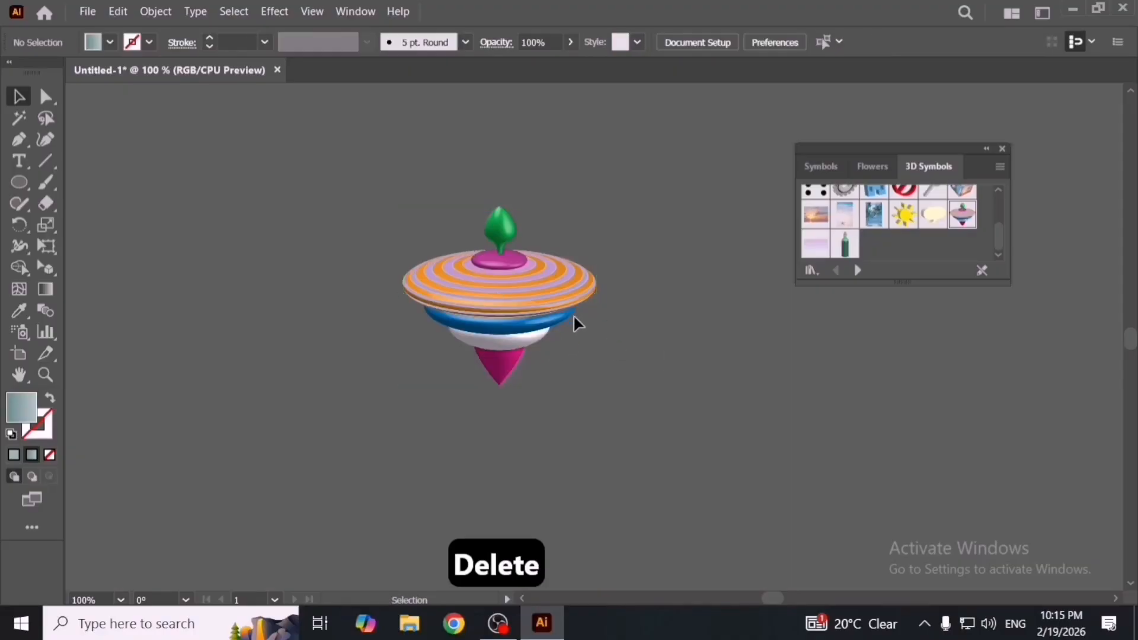
scroll(491, 279, "up", 2)
key("ctrl+y")
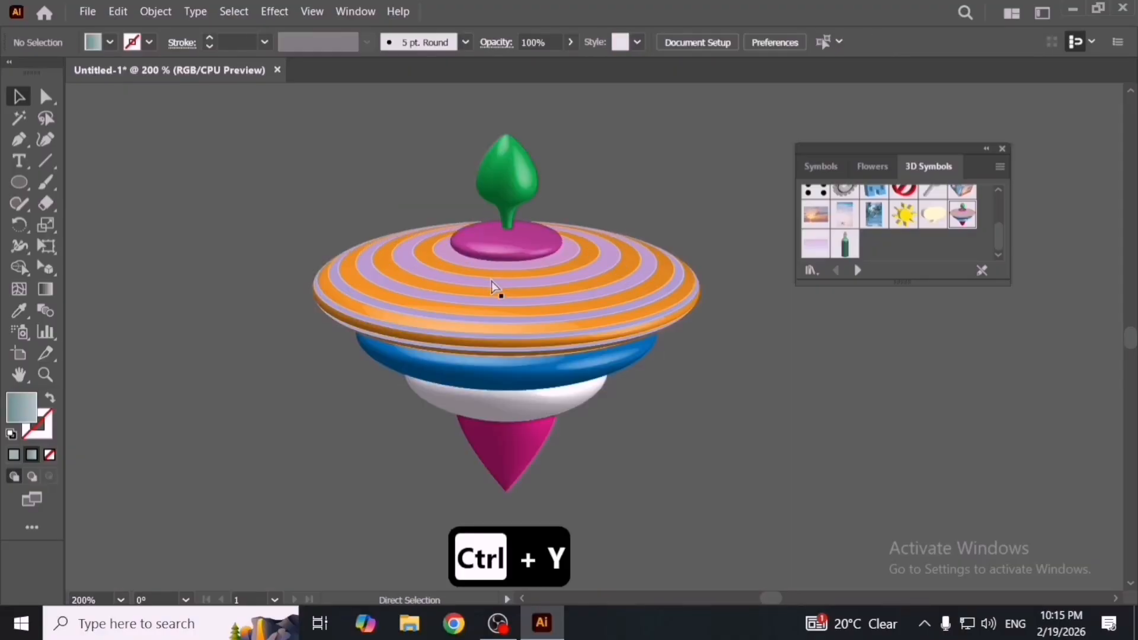
key("ctrl+y")
key("ctrl+y")
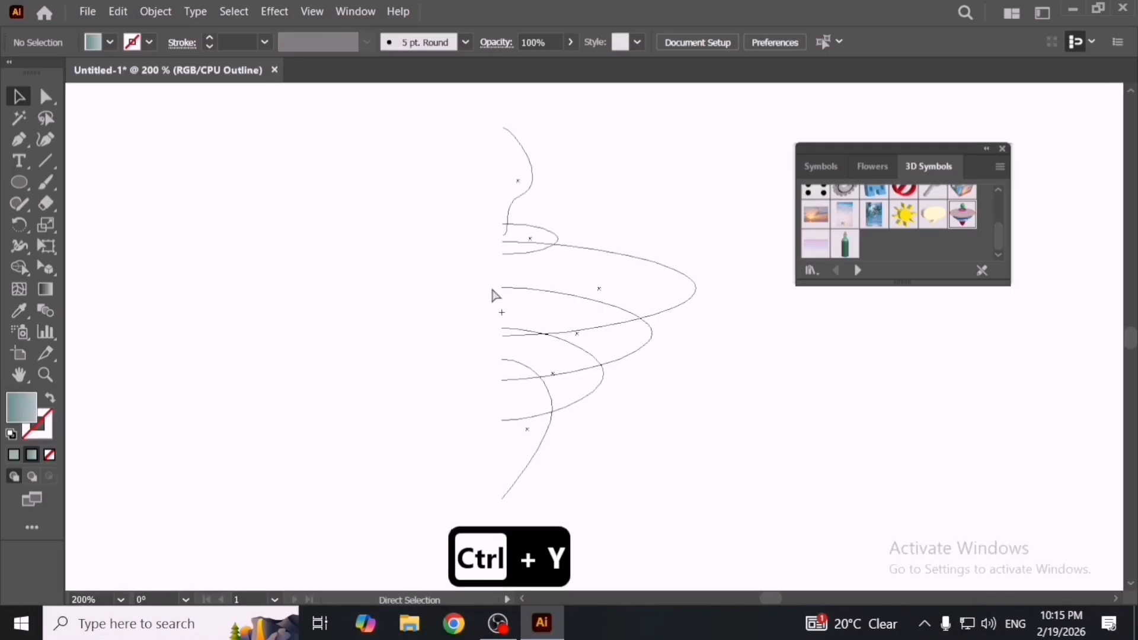
key("ctrl+y")
Step: Delete the spinning top and place the Dice symbol from the 3D Symbols library on the canvas
left_click(498, 290)
key("Delete")
scroll(890, 226, "up", 3)
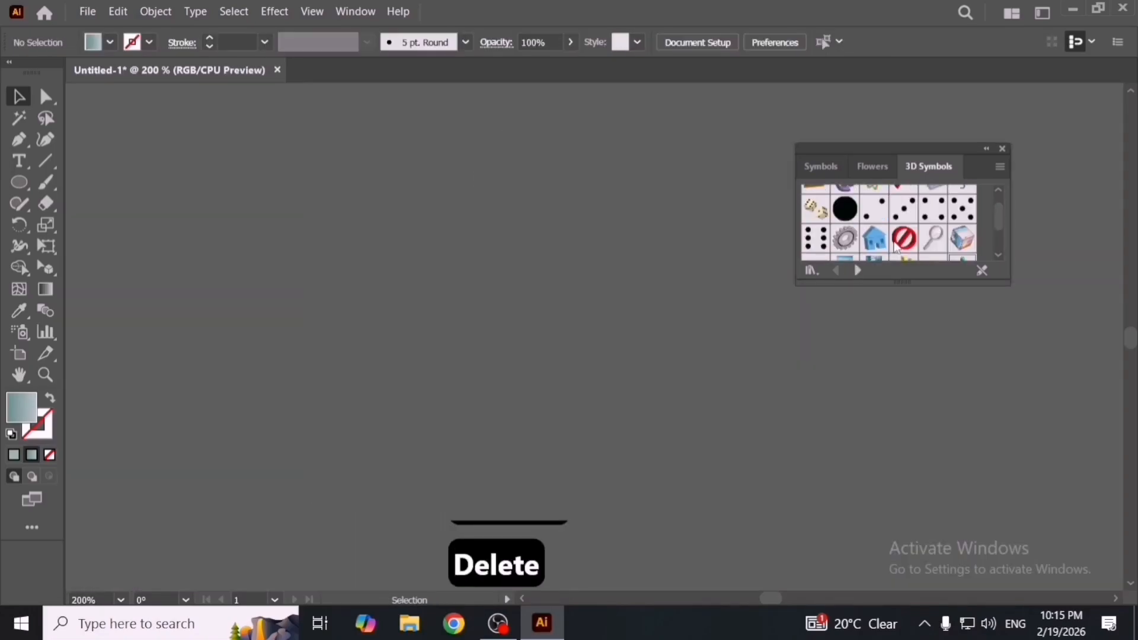
scroll(890, 239, "down", 3)
scroll(890, 238, "up", 2)
left_click_drag(814, 208, 565, 285)
left_click_drag(611, 322, 533, 354)
left_click(658, 398)
Step: Check the Dice symbol in Outline mode, return to Preview and reposition it on the canvas
key("ctrl+y")
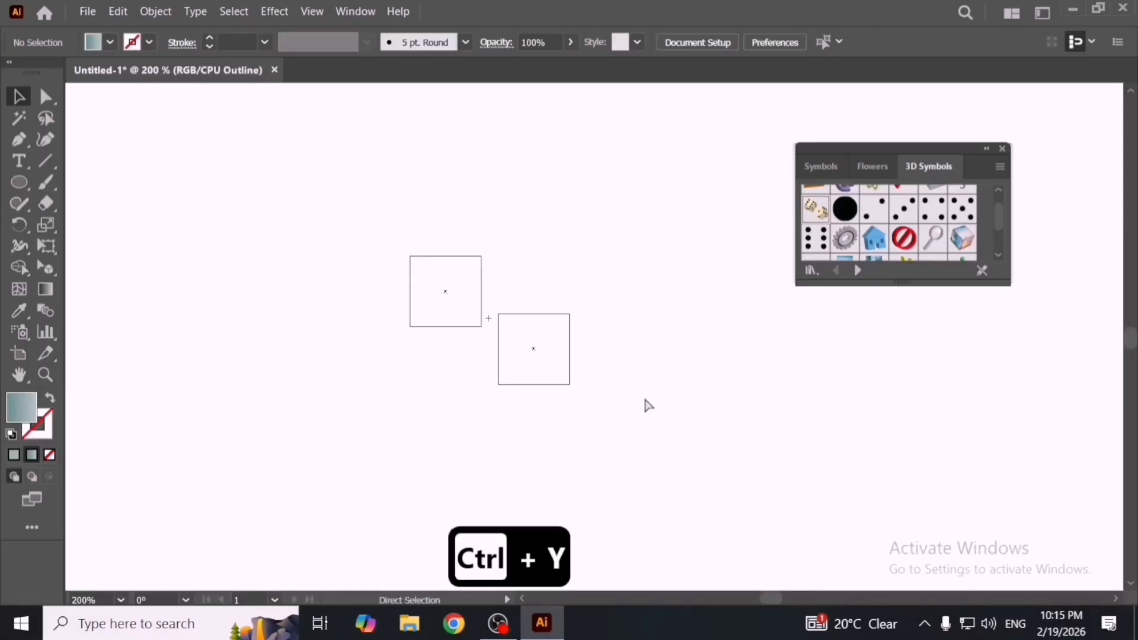
key("ctrl+y")
left_click_drag(501, 344, 549, 381)
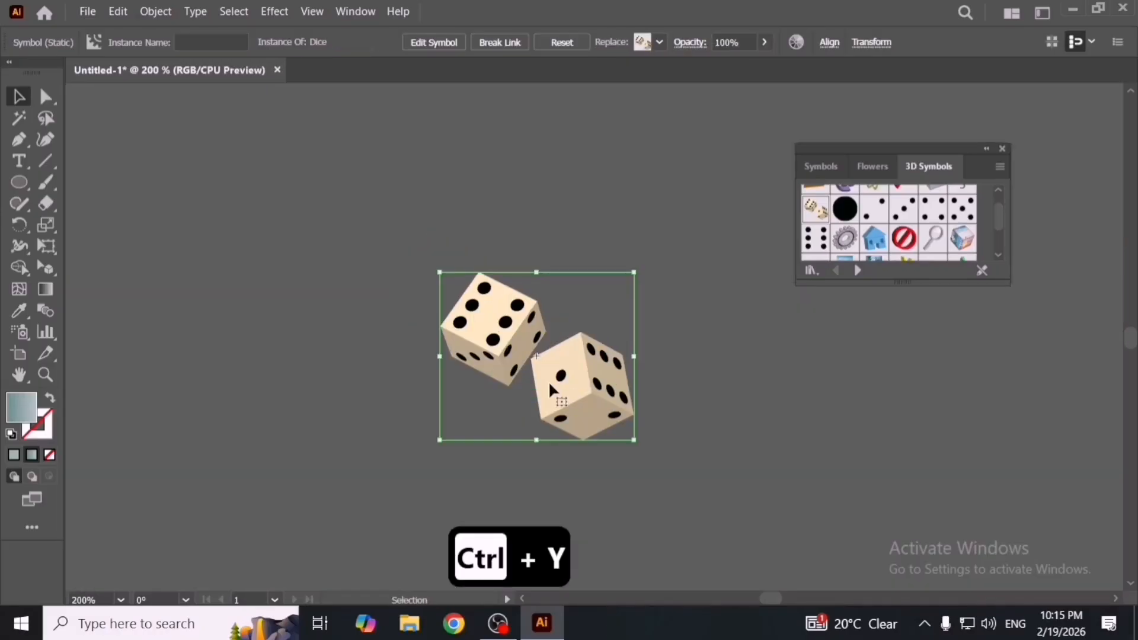
left_click_drag(527, 343, 493, 294)
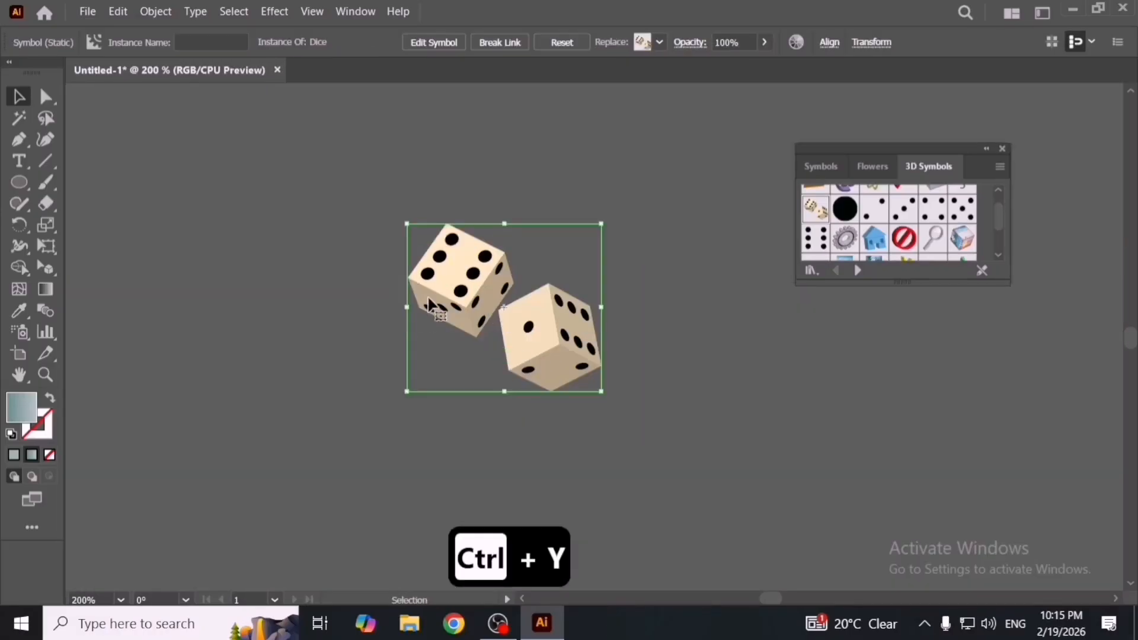
Step: Expand the Dice symbol with Object and Fill enabled and compare the result in Outline and Preview modes
left_click(158, 12)
left_click(278, 174)
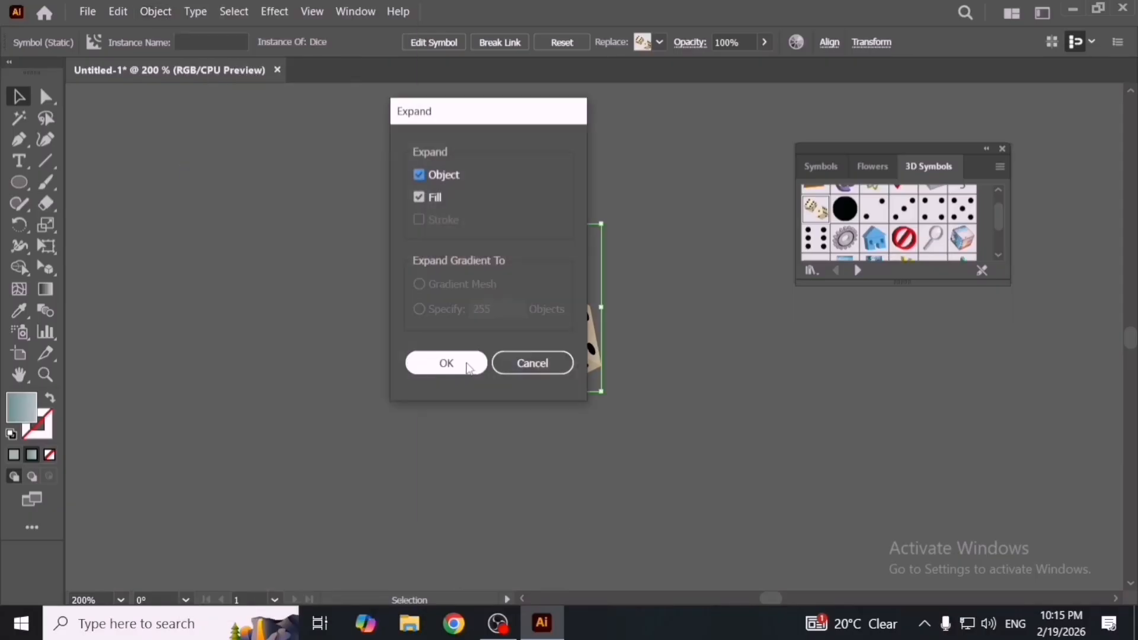
left_click(466, 364)
left_click(466, 363)
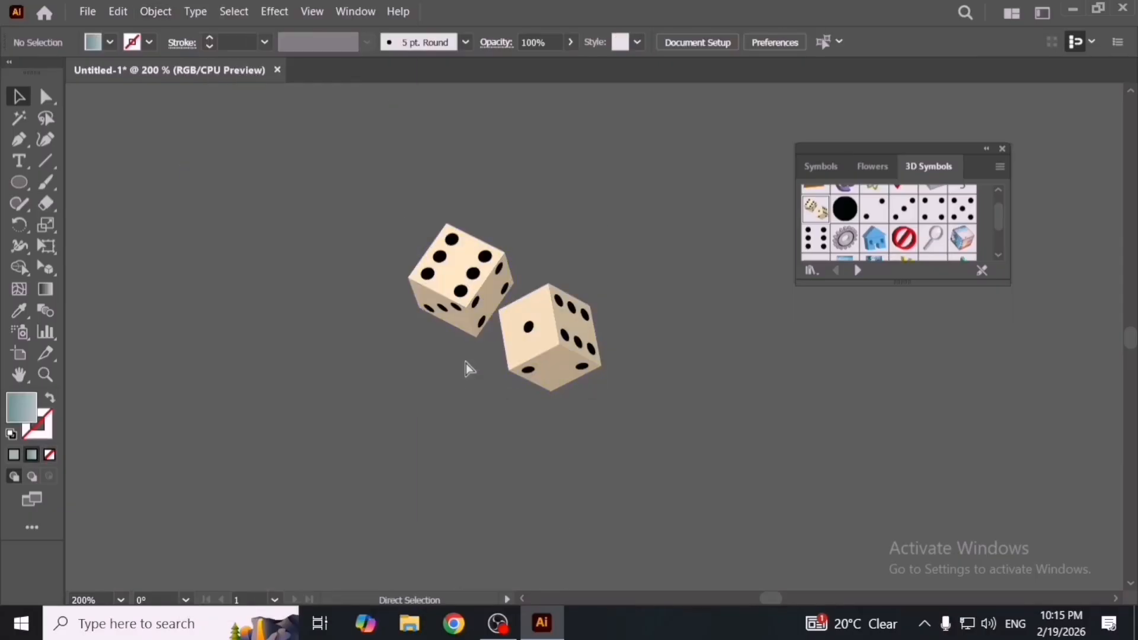
key("ctrl+y")
key("ctrl+y")
key("ctrl+y")
key("ctrl+y")
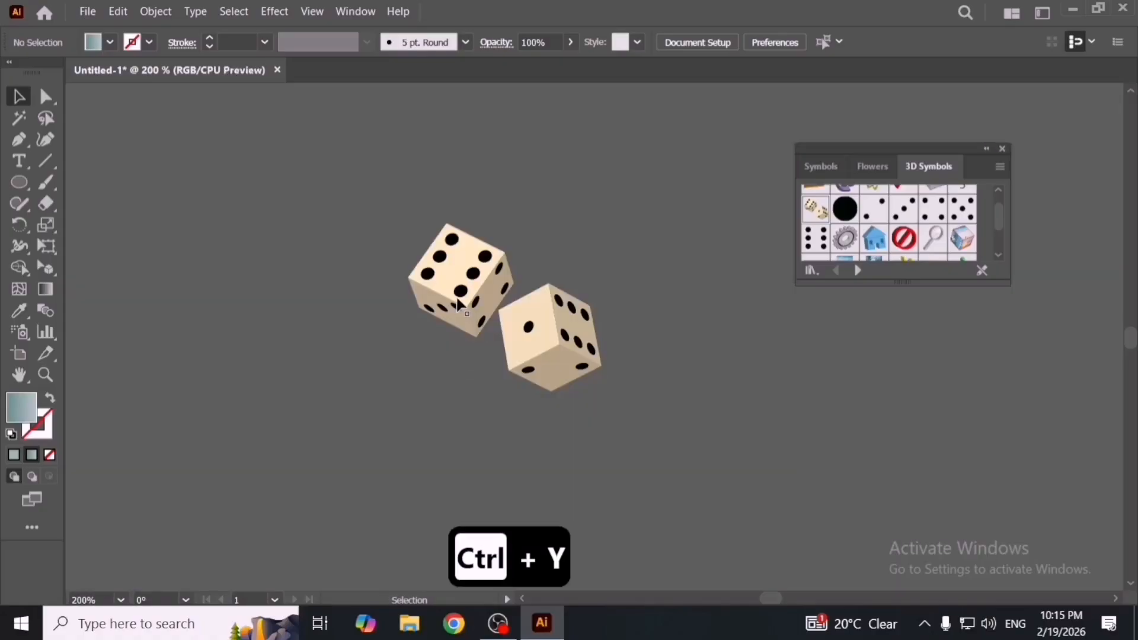
Step: Move the two dice apart so they stand as separate objects
left_click_drag(456, 302, 422, 367)
left_click_drag(558, 355, 563, 376)
scroll(552, 360, "up", 1)
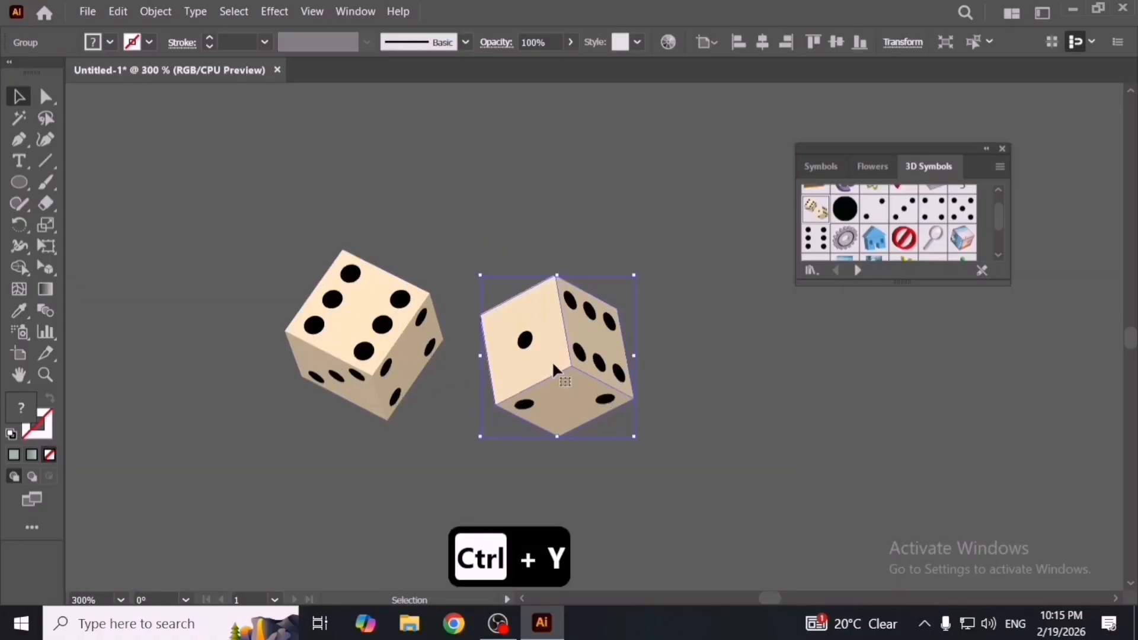
Step: Ungroup each of the two dice
right_click(553, 360)
left_click(600, 223)
left_click(652, 256)
left_click(506, 364)
right_click(352, 377)
left_click(398, 237)
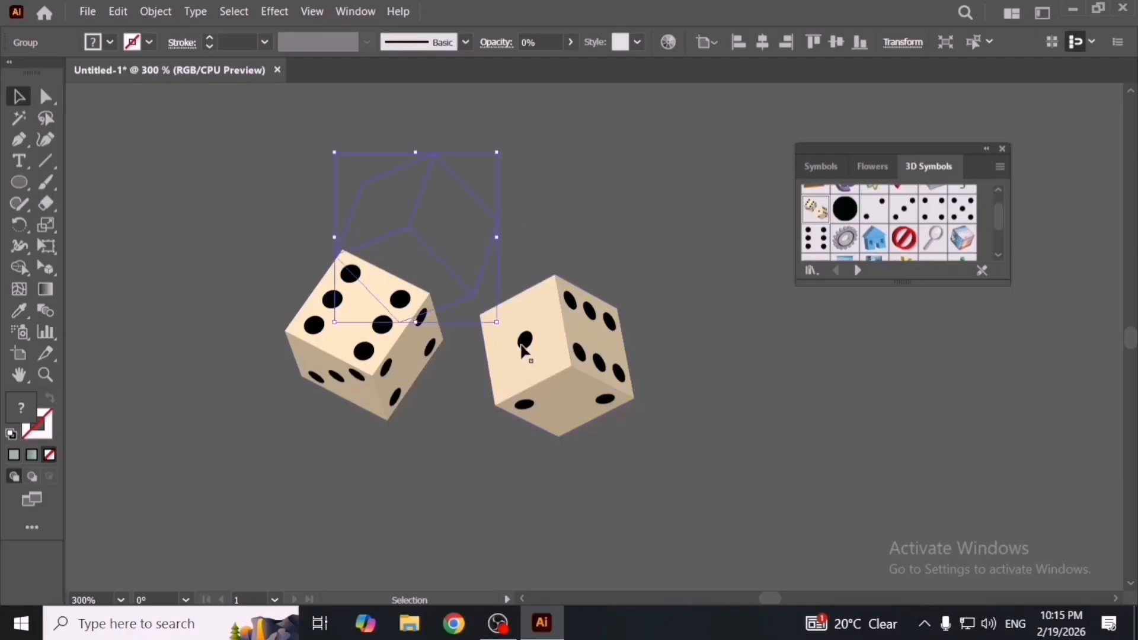
Step: Delete the invisible group with 0% opacity above the die with six dots on top
left_click(519, 354)
left_click(449, 248)
key("Delete")
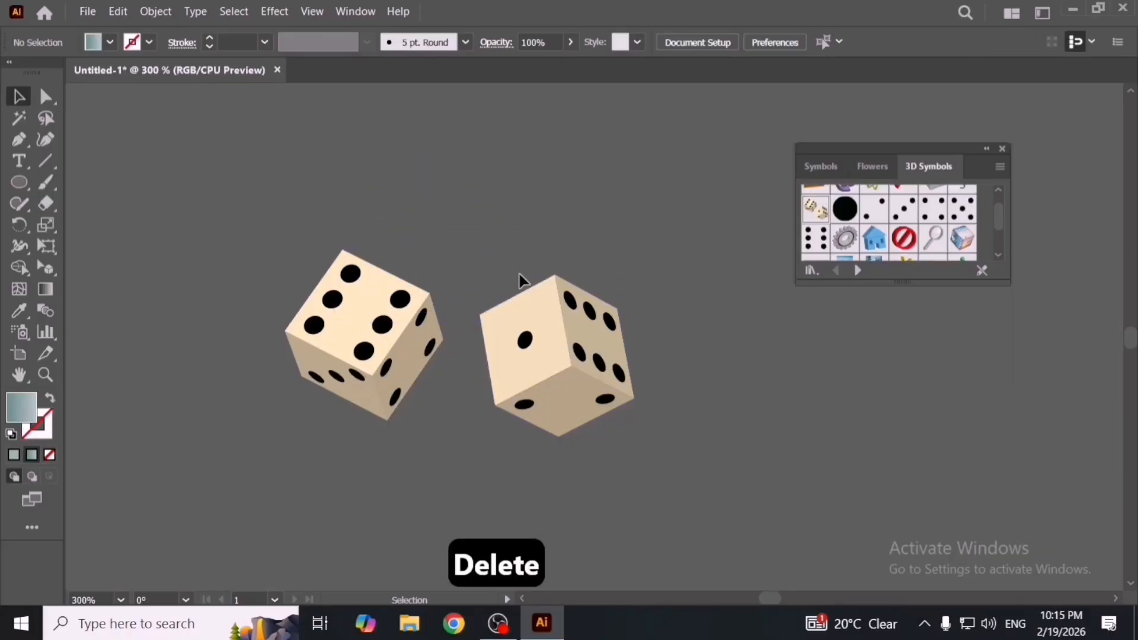
Step: Select the die with the single-dot face and examine its paths in Outline mode
left_click_drag(522, 280, 620, 453)
key("ctrl+y")
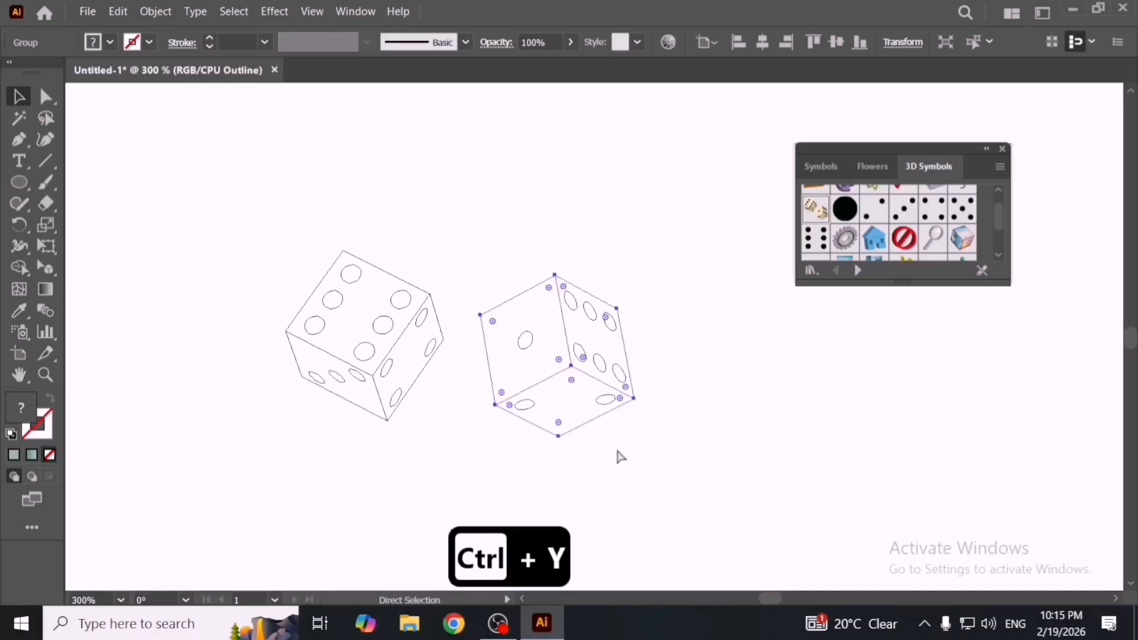
key("ctrl+y")
left_click(616, 451)
Step: Ungroup the die with six dots on top once more and clear the selection
left_click(504, 376)
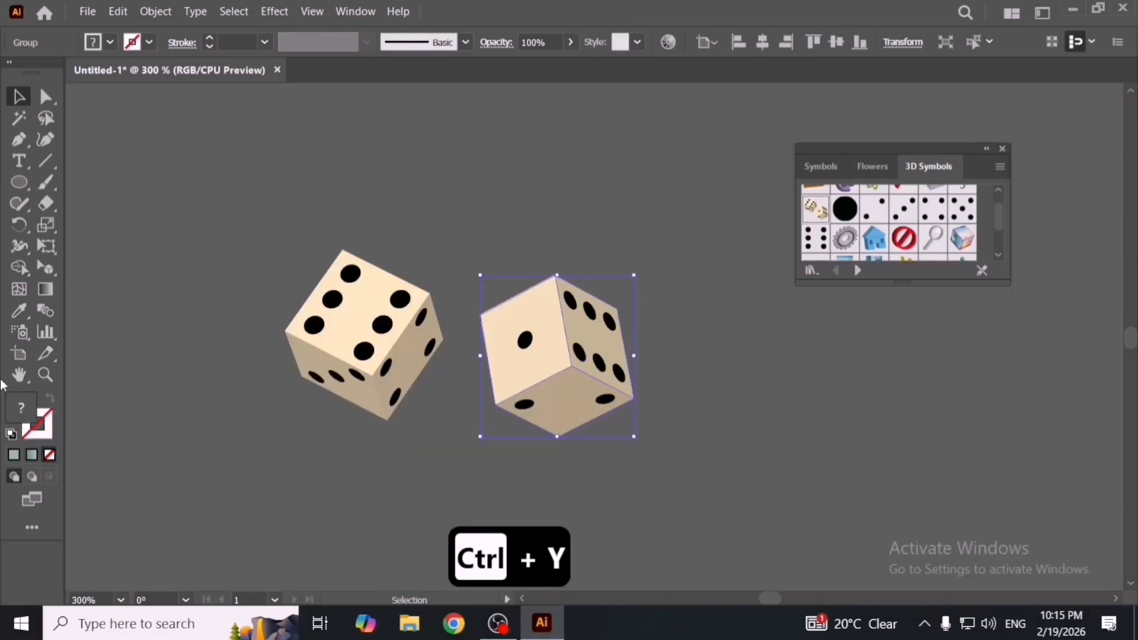
right_click(363, 380)
left_click(437, 239)
left_click(442, 214)
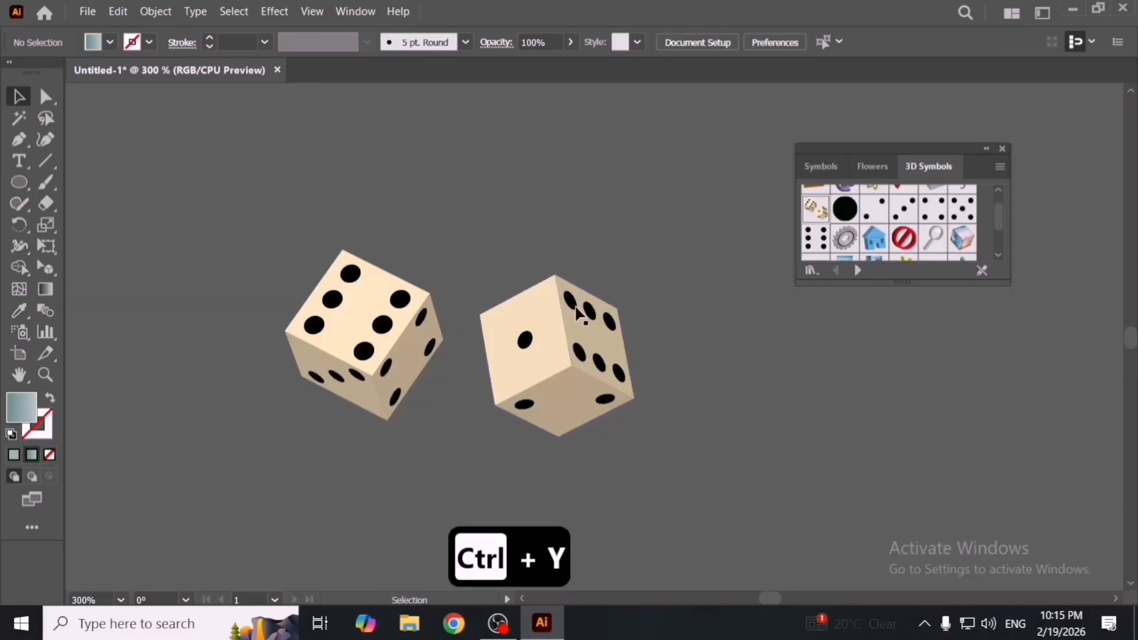
Step: Try filling the group of the die's single-dot face with green and moving it, undoing both changes
left_click(531, 300)
double_click(25, 402)
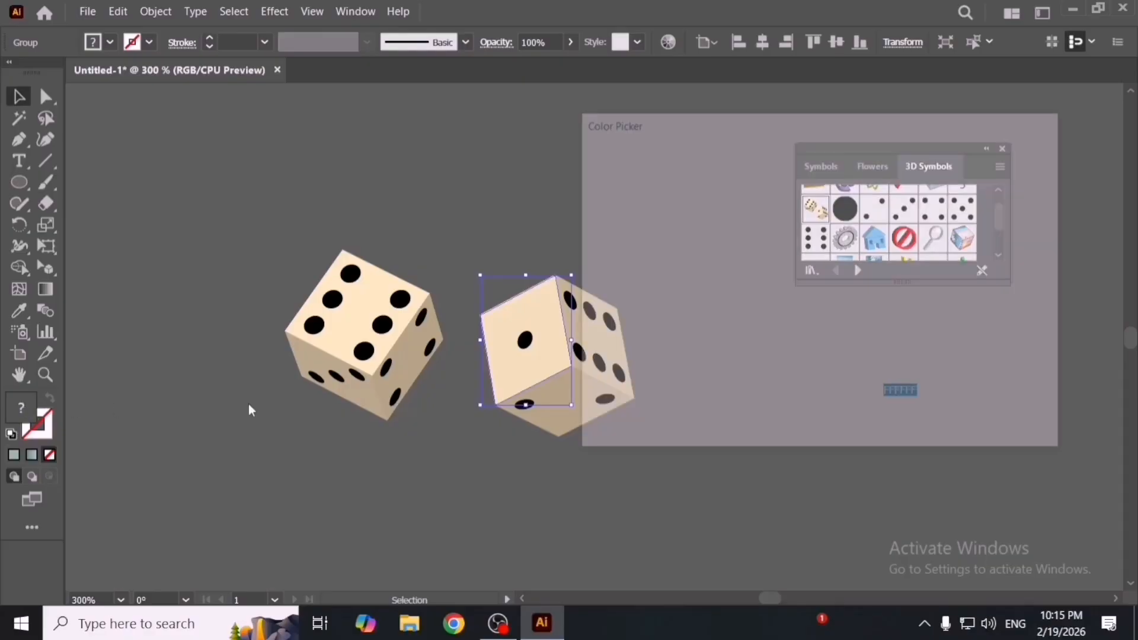
left_click(752, 267)
left_click(1009, 179)
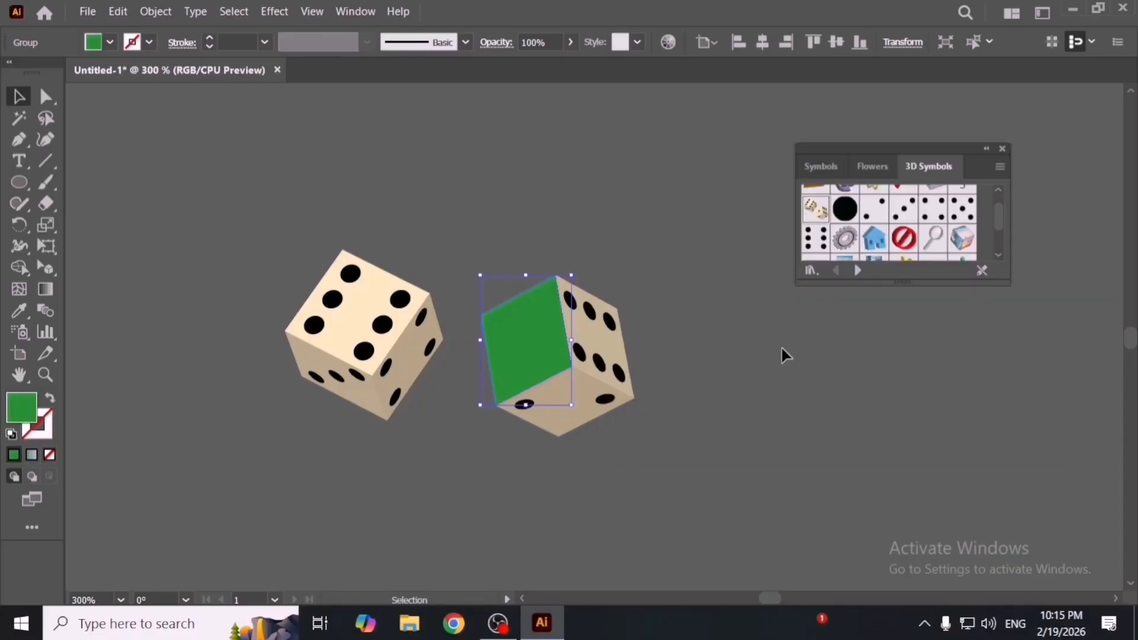
key("ctrl+z")
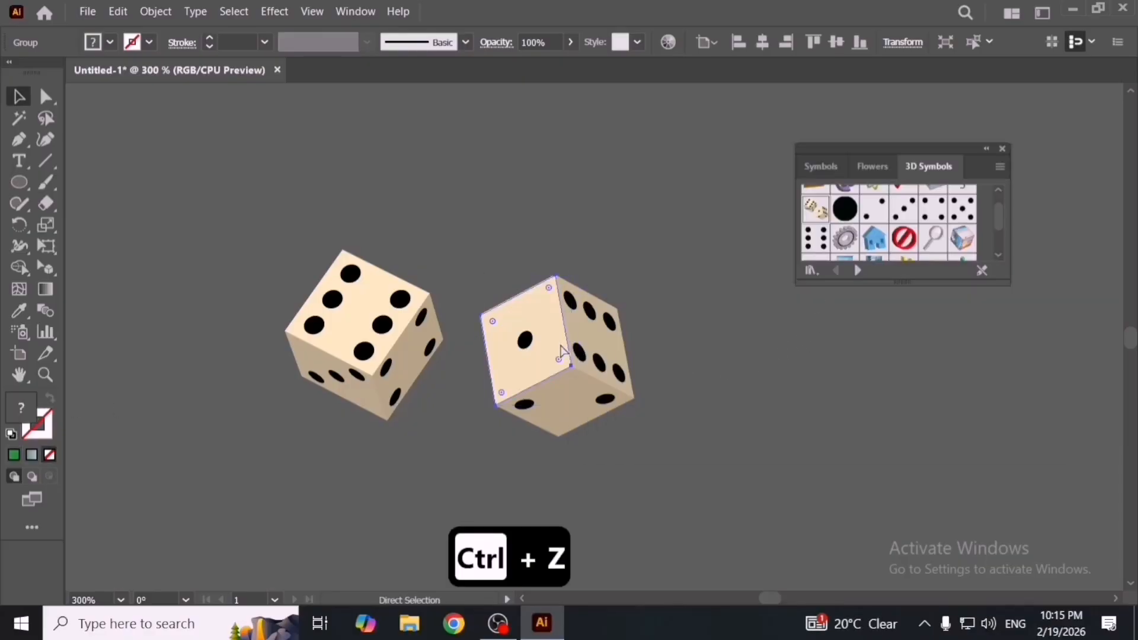
key("ctrl+y")
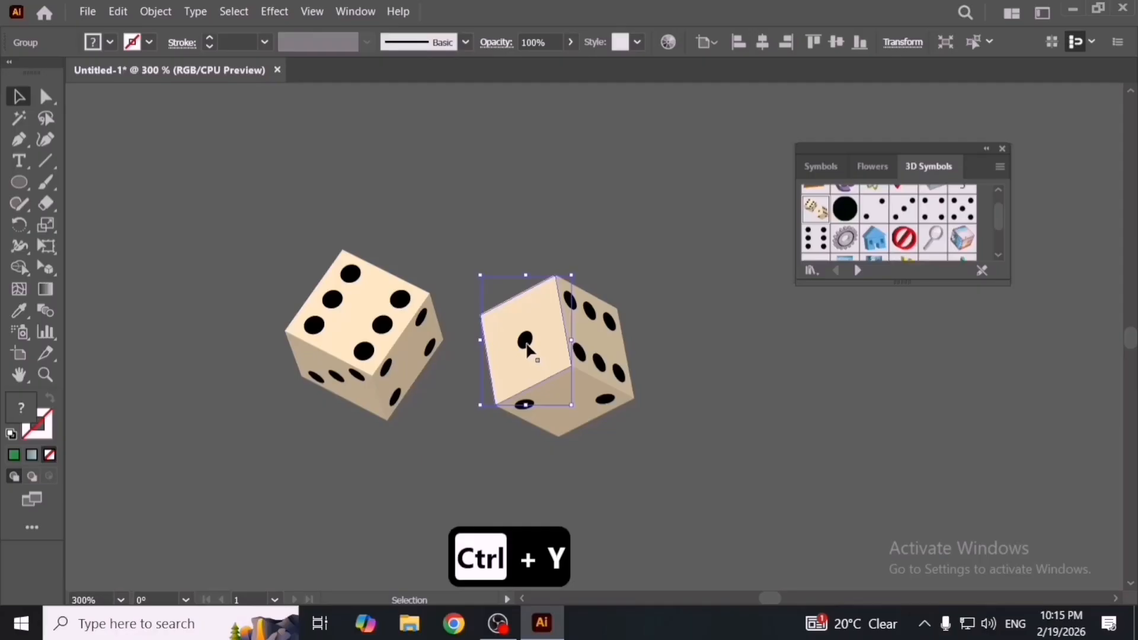
left_click_drag(530, 344, 536, 320)
key("ctrl+z")
Step: Ungroup the die's single-dot face, fill its background path with golden yellow and clear the selection
right_click(530, 343)
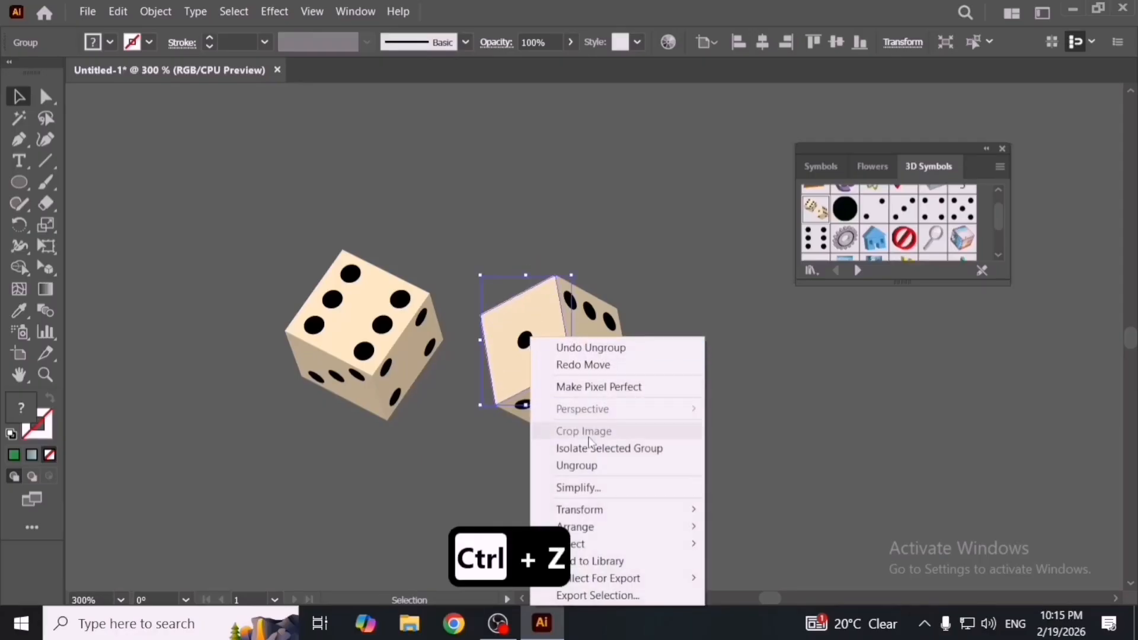
left_click(564, 465)
left_click(501, 372)
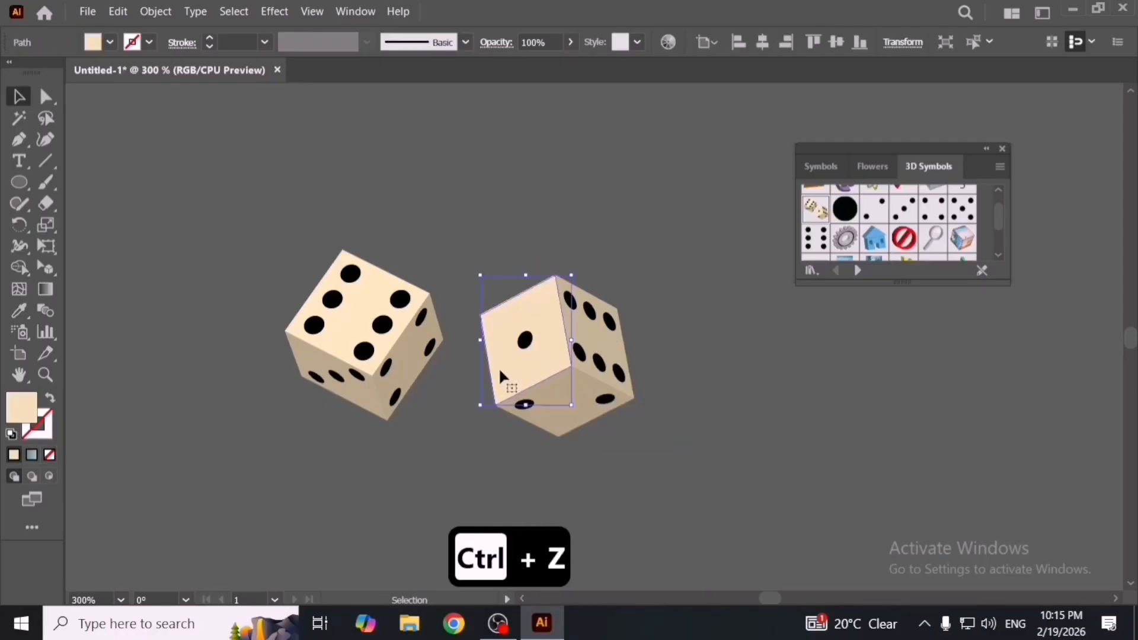
double_click(18, 414)
left_click(592, 286)
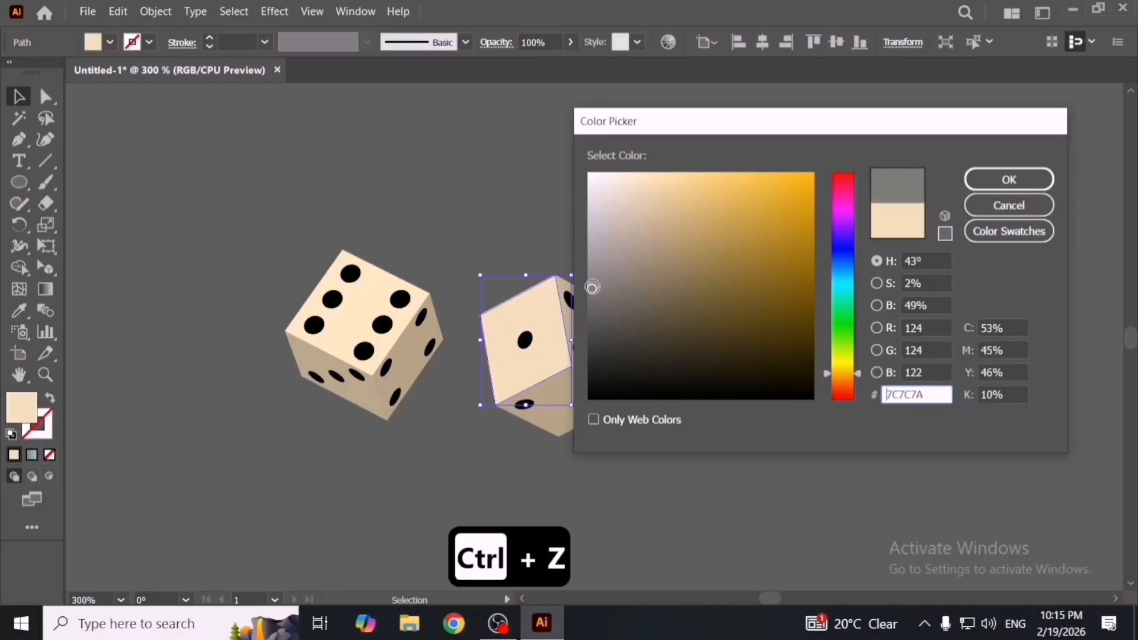
left_click(769, 212)
left_click(787, 194)
left_click(1010, 180)
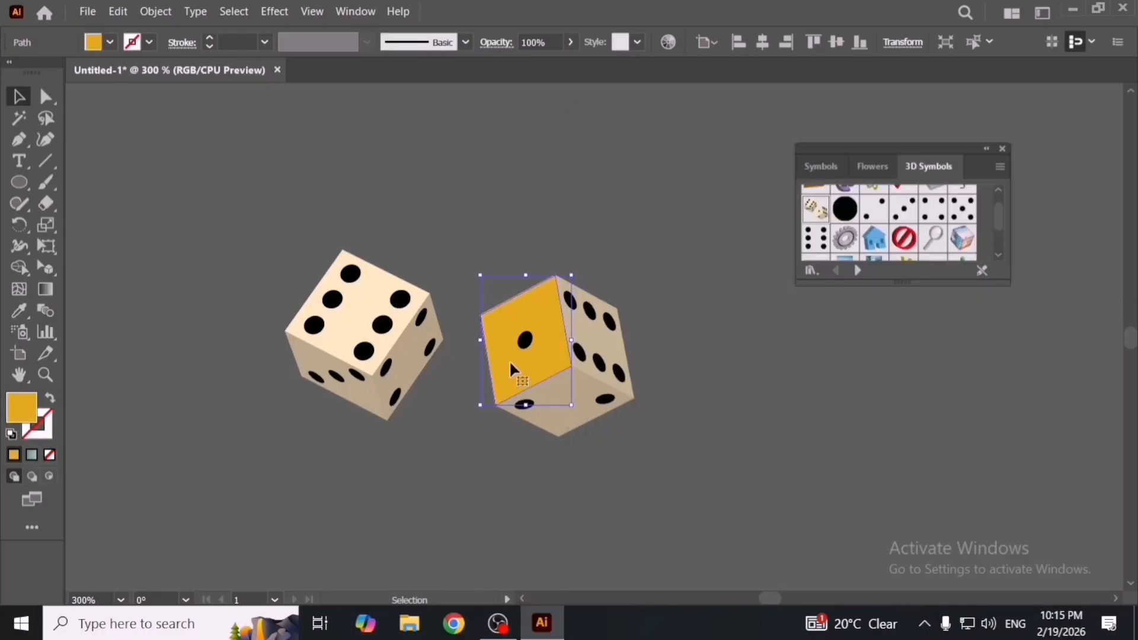
left_click(644, 371)
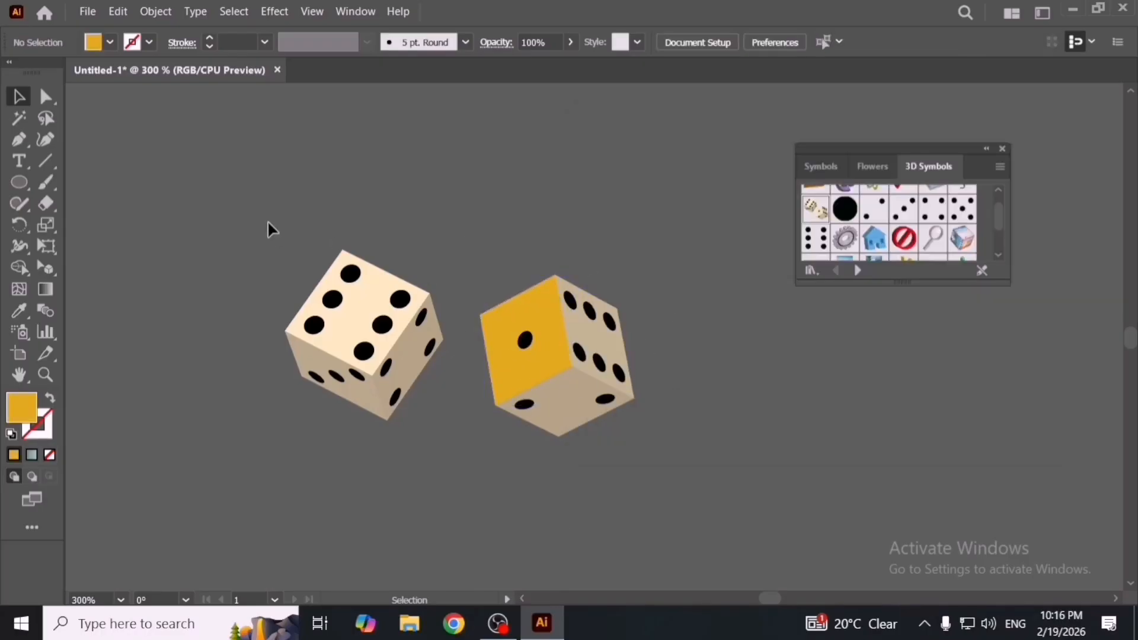
Step: Delete both dice and place the Check Mark and Arrow symbols from the 3D Symbols library on the canvas
left_click_drag(268, 220, 662, 479)
key("Delete")
scroll(929, 231, "down", 3)
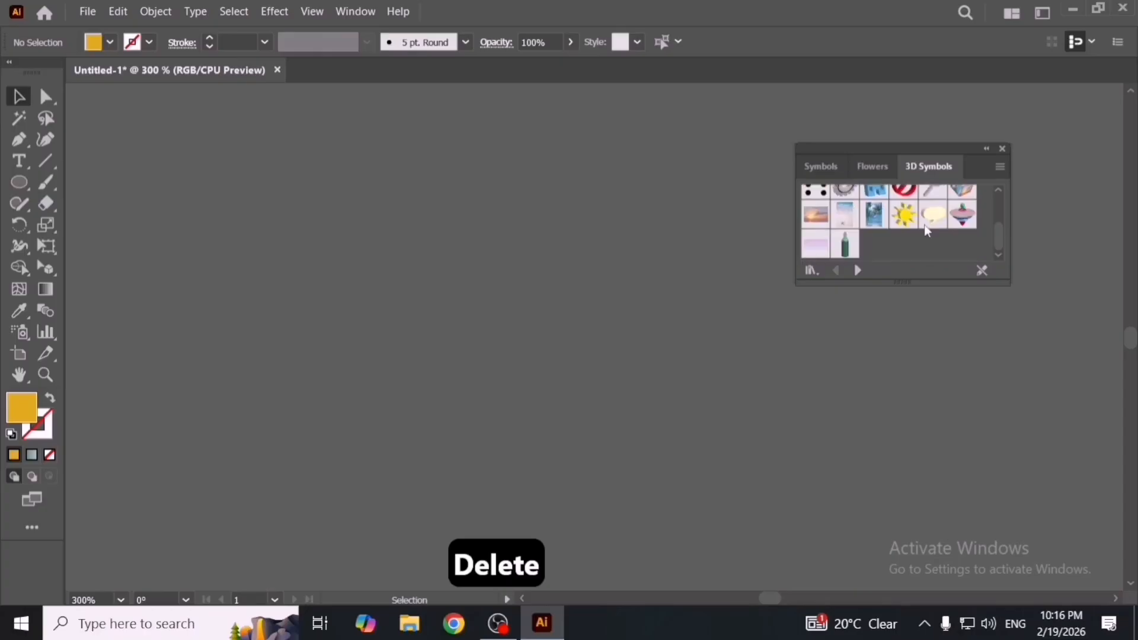
scroll(929, 238, "up", 2)
scroll(928, 248, "up", 1)
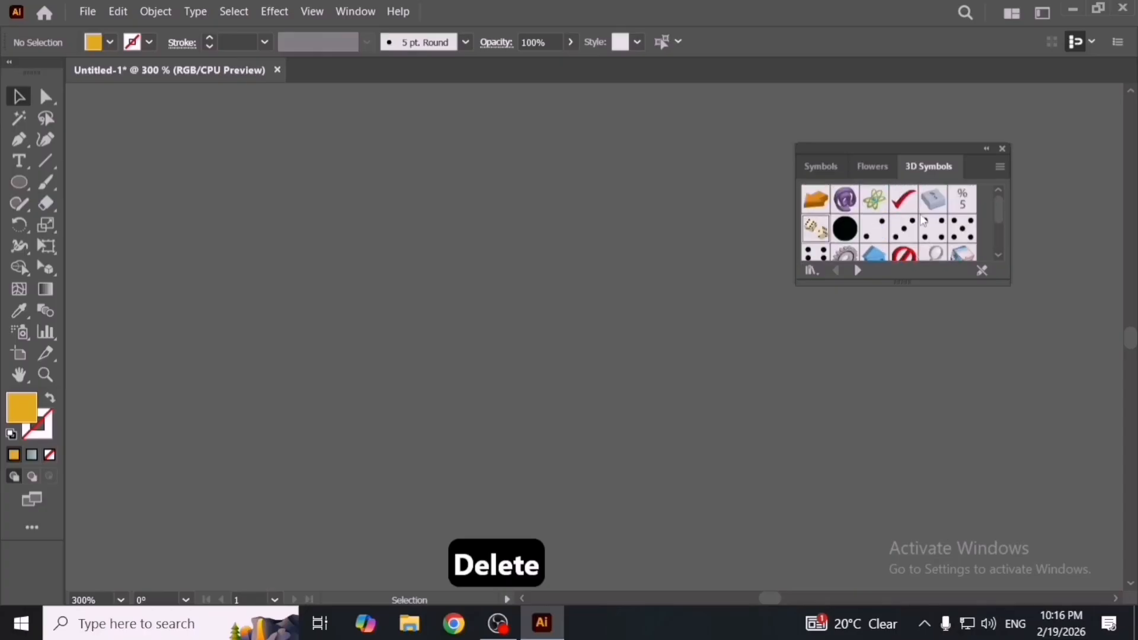
left_click_drag(490, 254, 578, 339)
left_click_drag(903, 199, 587, 274)
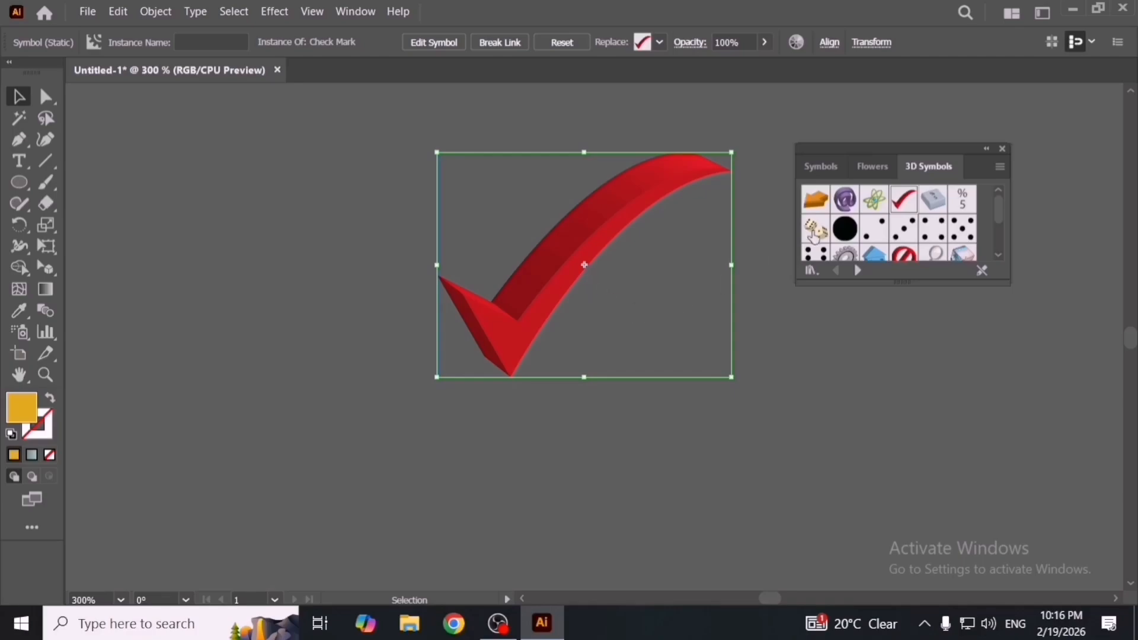
left_click_drag(816, 199, 766, 379)
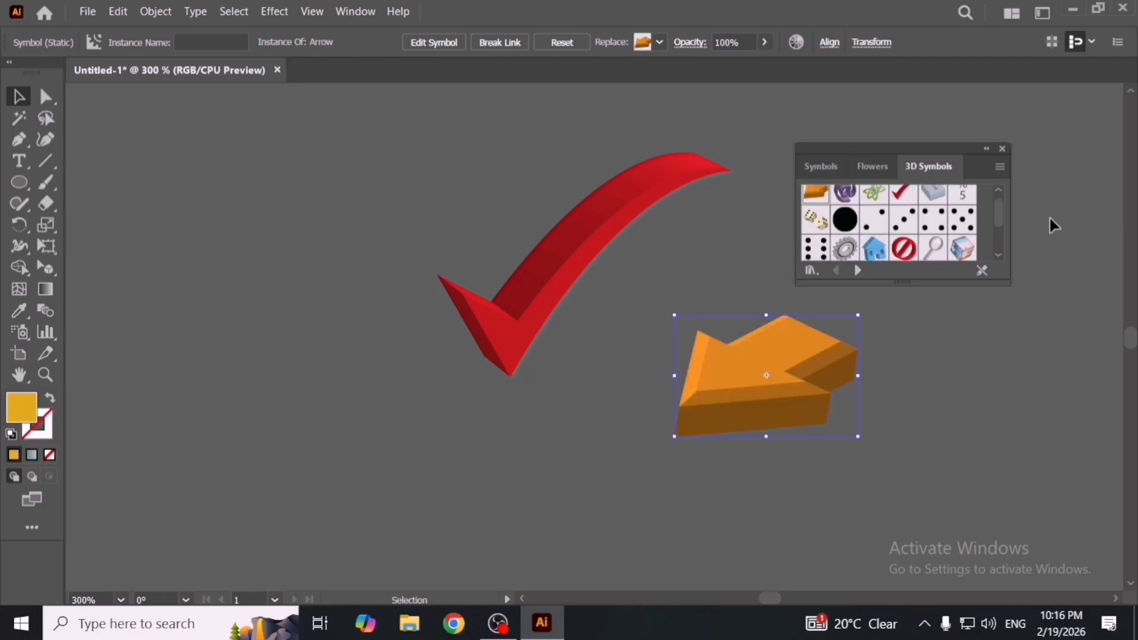
Step: Separate the 3D Symbols library from its panel group and close it, leaving the Flowers library displayed
left_click_drag(929, 166, 868, 244)
left_click(854, 231)
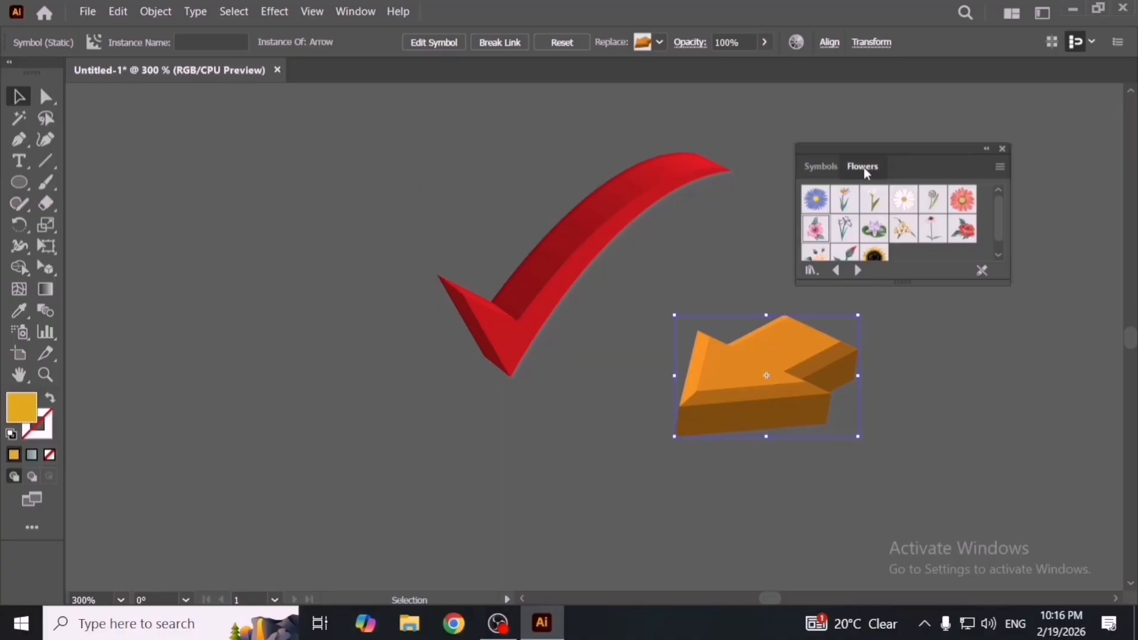
scroll(868, 220, "down", 1)
scroll(878, 243, "up", 1)
Step: Delete all artwork on the canvas, and detach and close the Flowers library panel
key("ctrl+a")
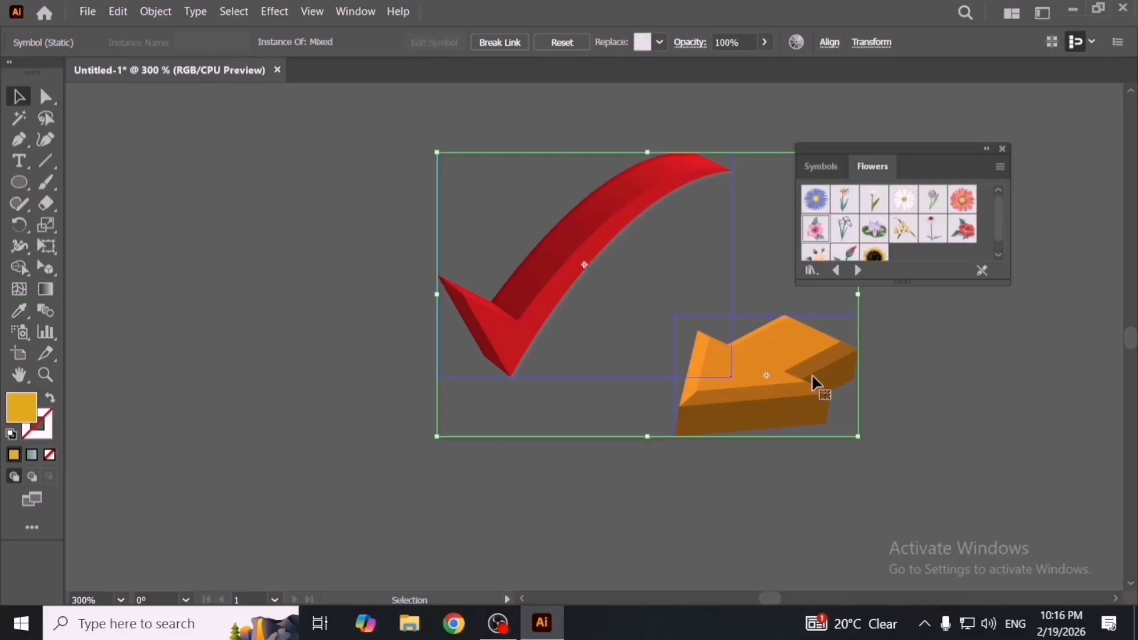
key("Delete")
left_click_drag(892, 173, 578, 270)
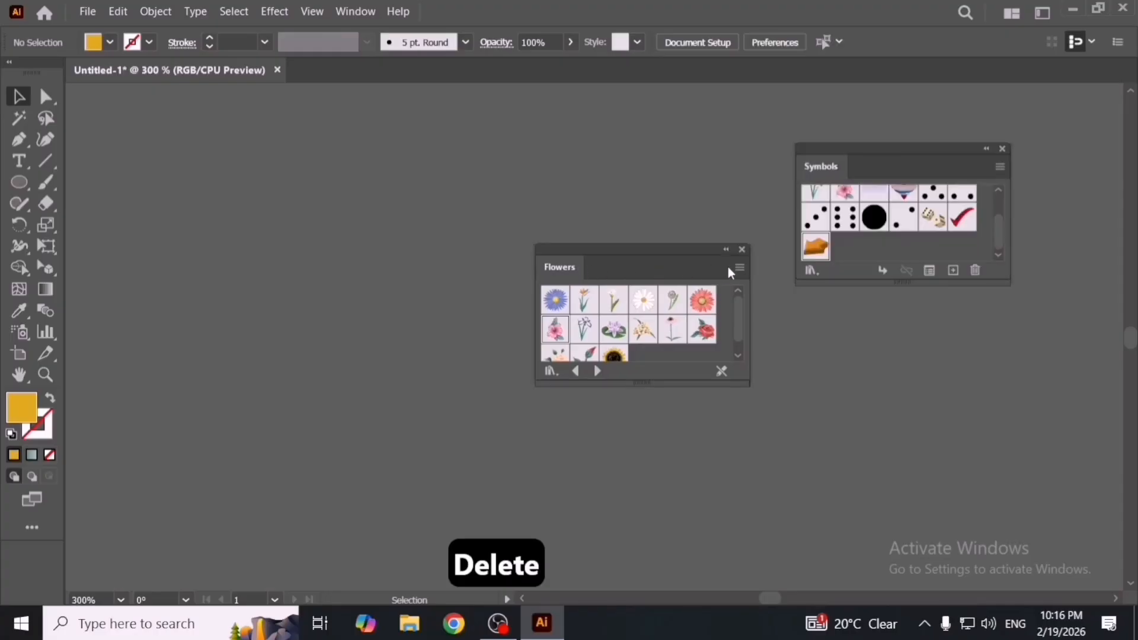
left_click(742, 249)
Step: Move and enlarge the Symbols panel, and open the Illuminate Org Charts symbol library
left_click_drag(872, 171, 651, 242)
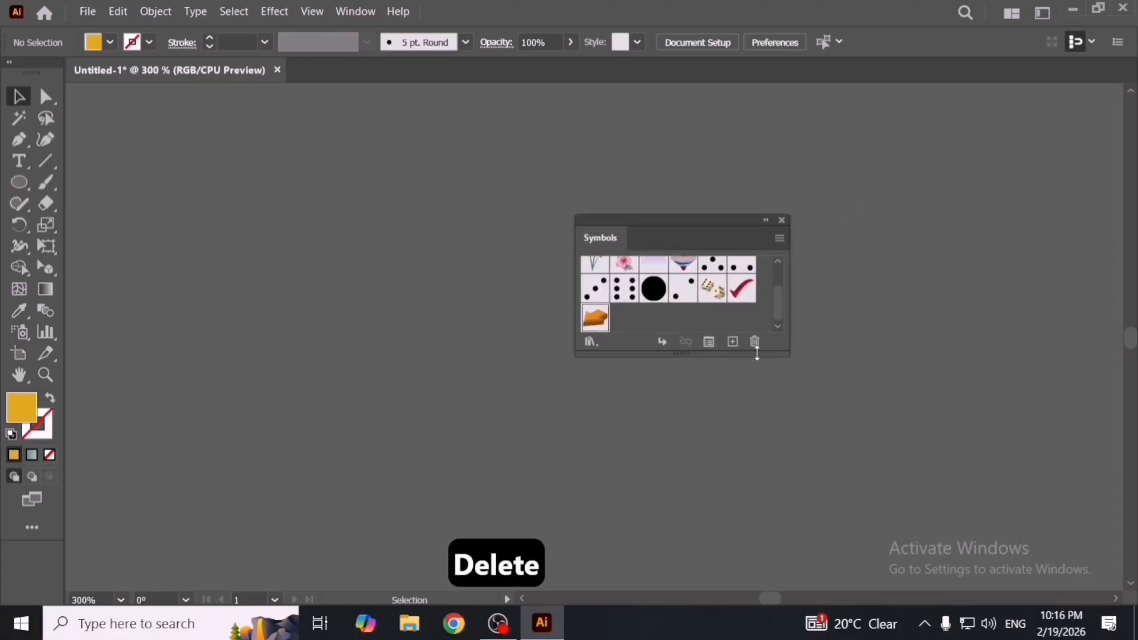
left_click_drag(791, 354, 788, 435)
left_click(814, 239)
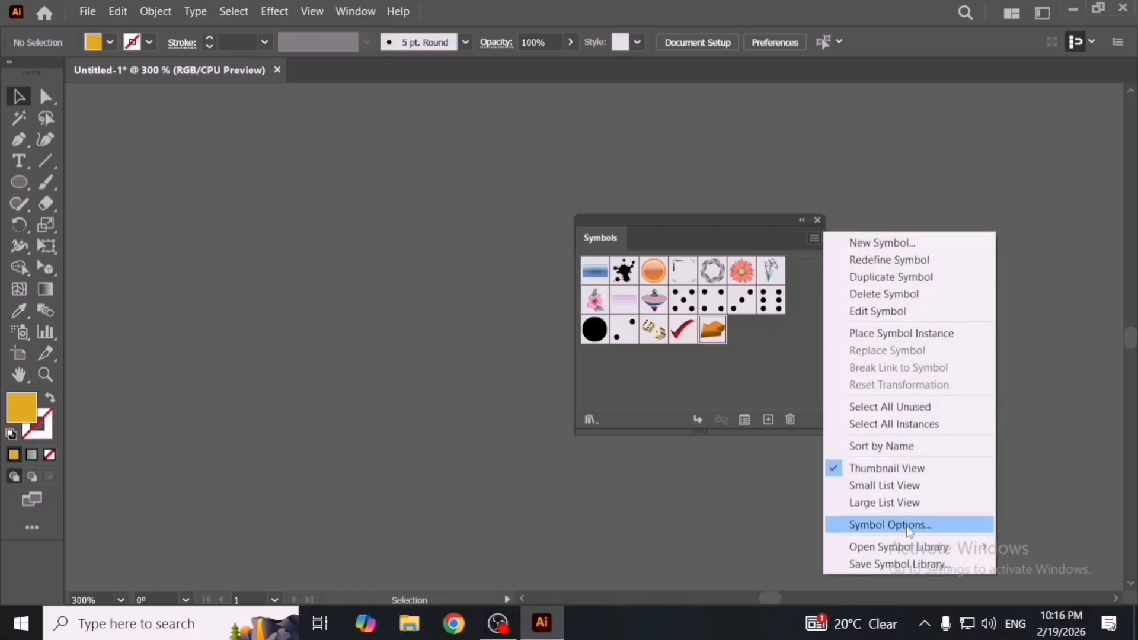
mouse_move(835, 543)
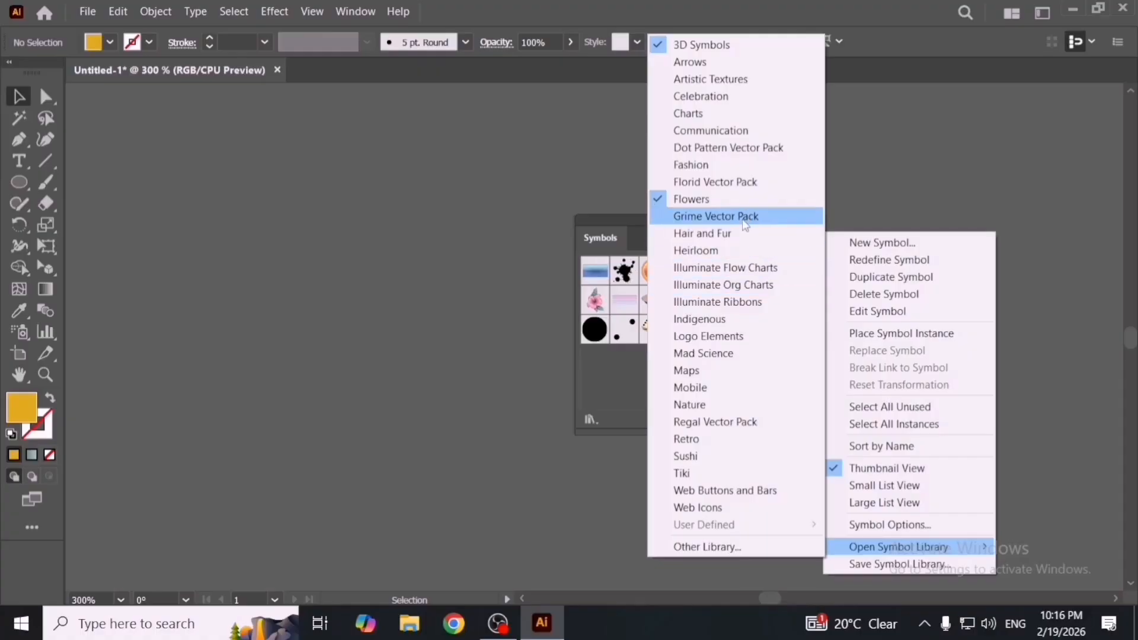
left_click(764, 285)
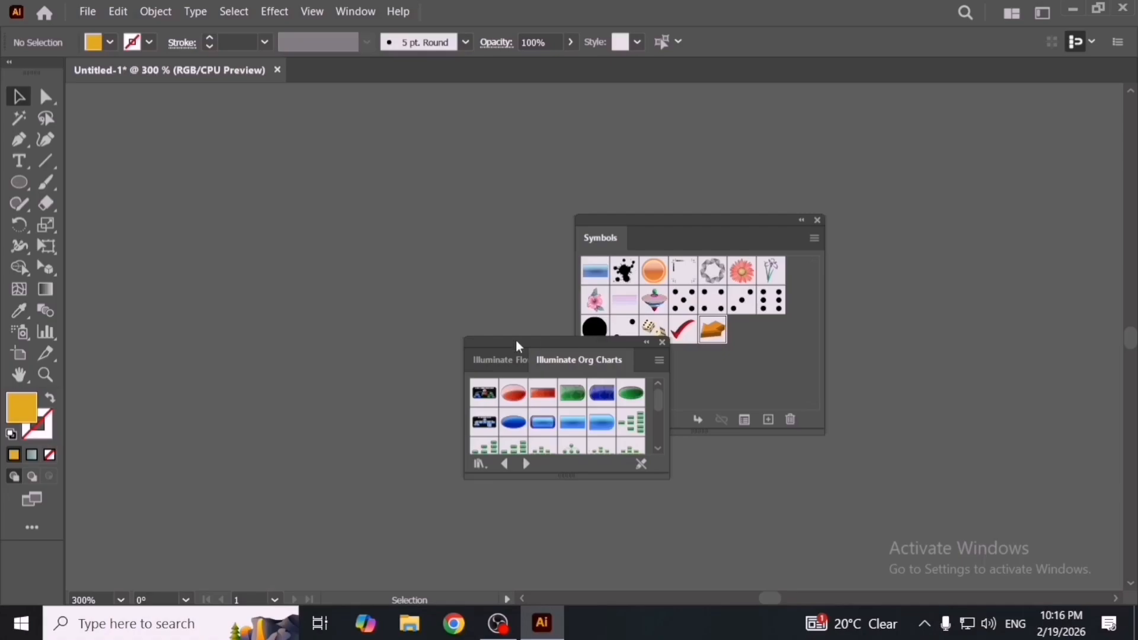
Step: View the Illuminate Flow Charts and Illuminate Org Charts libraries as separate panels and close both
left_click_drag(510, 343, 380, 308)
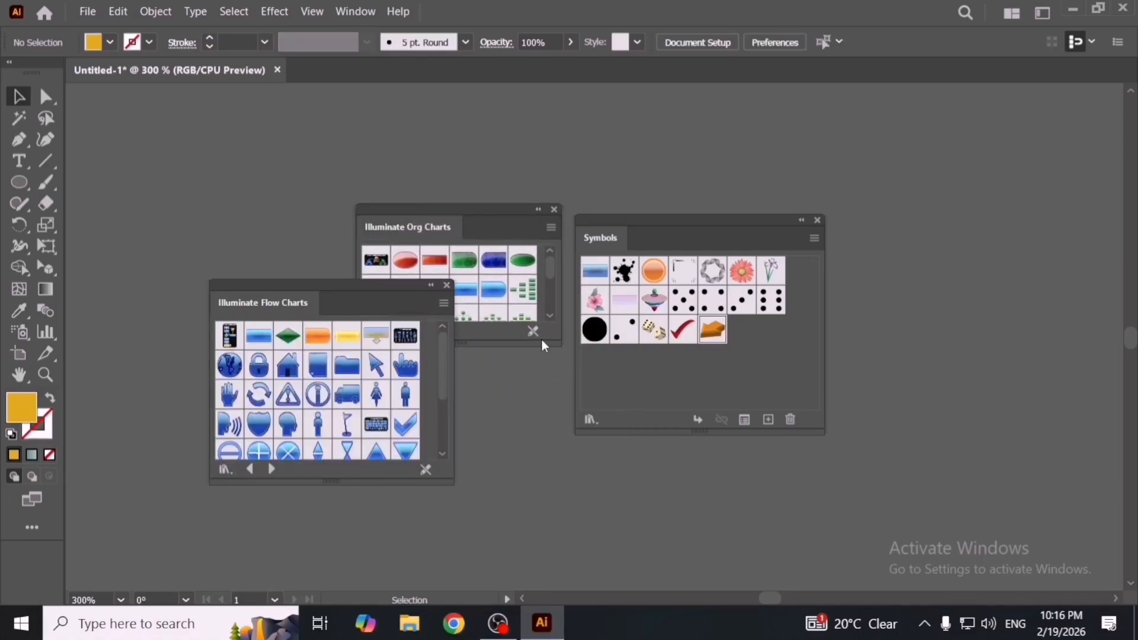
left_click_drag(553, 344, 582, 455)
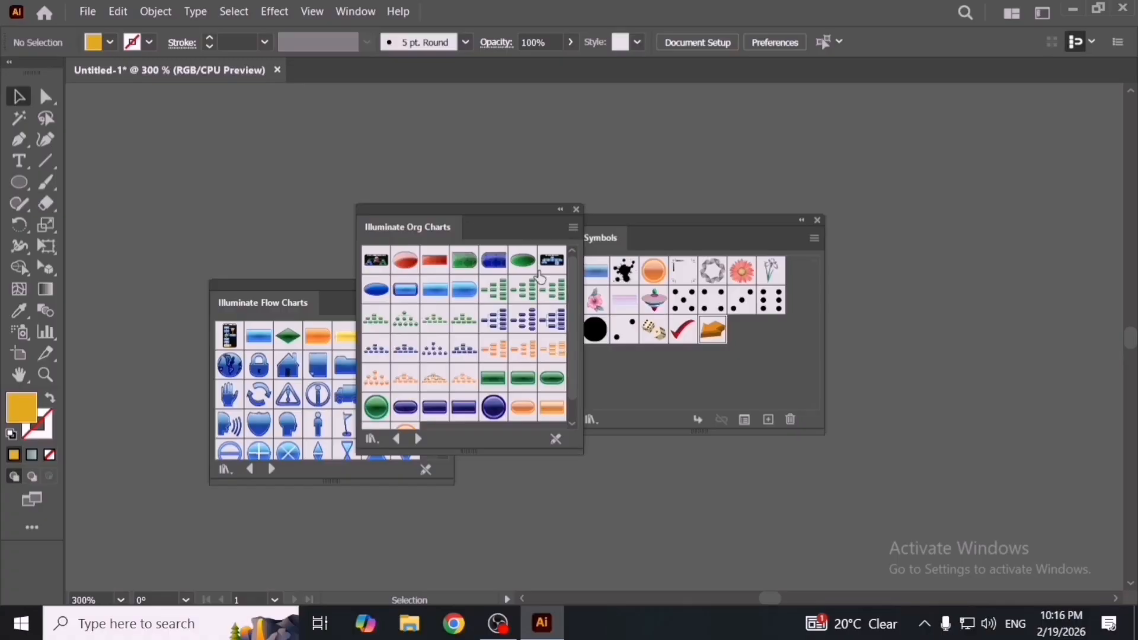
left_click(576, 211)
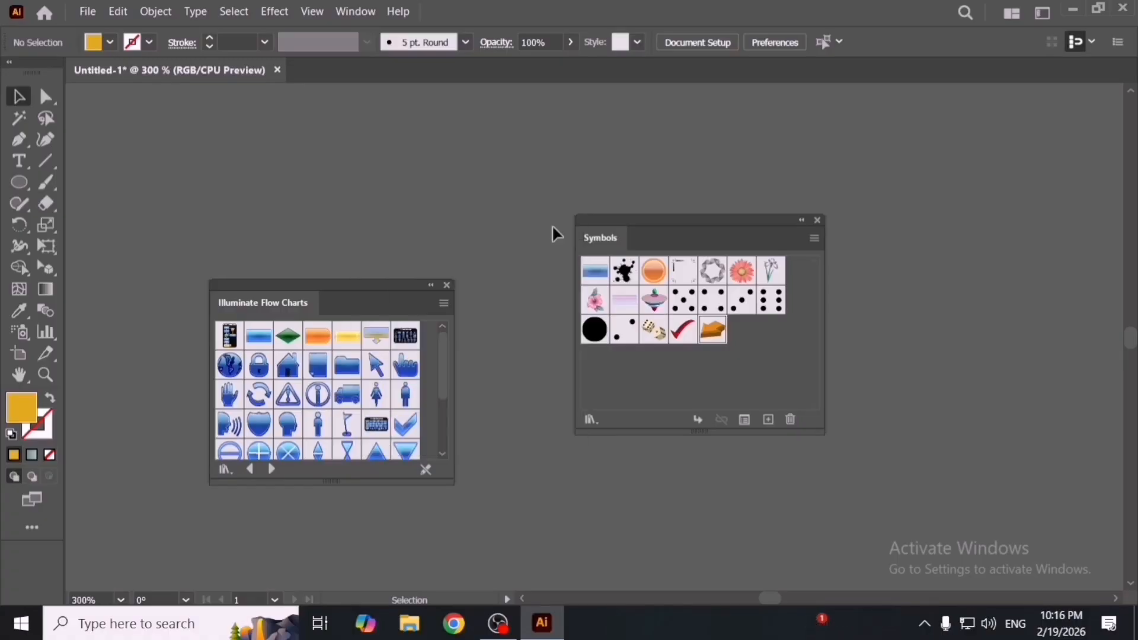
left_click(448, 285)
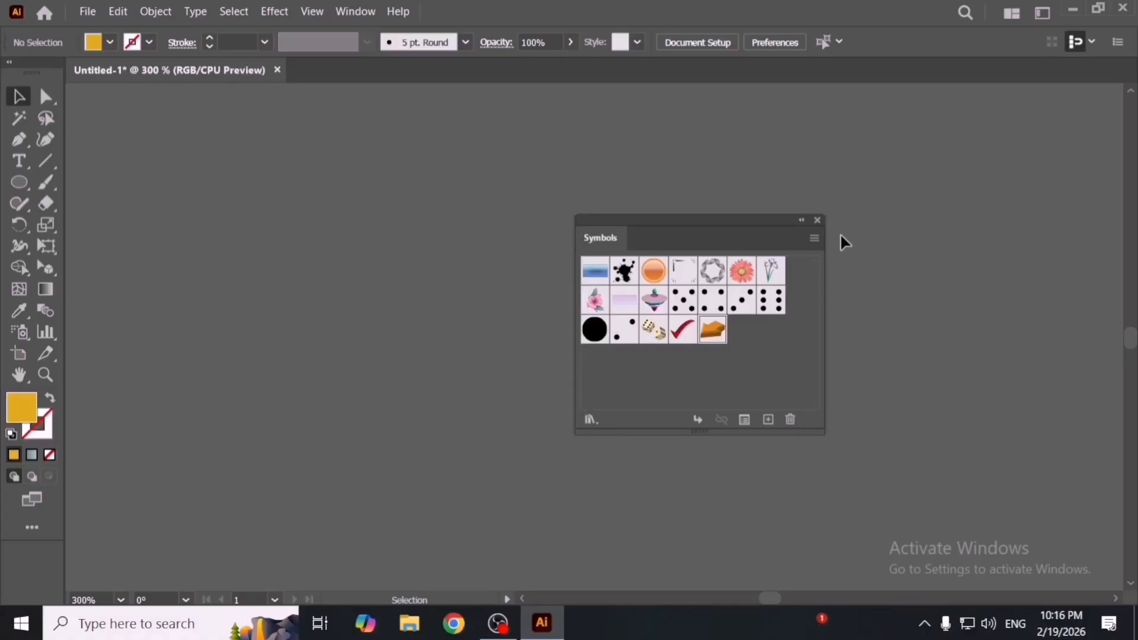
Step: Open the Tiki symbol library and enlarge its panel, moving it clear of the canvas area
left_click(814, 238)
mouse_move(925, 547)
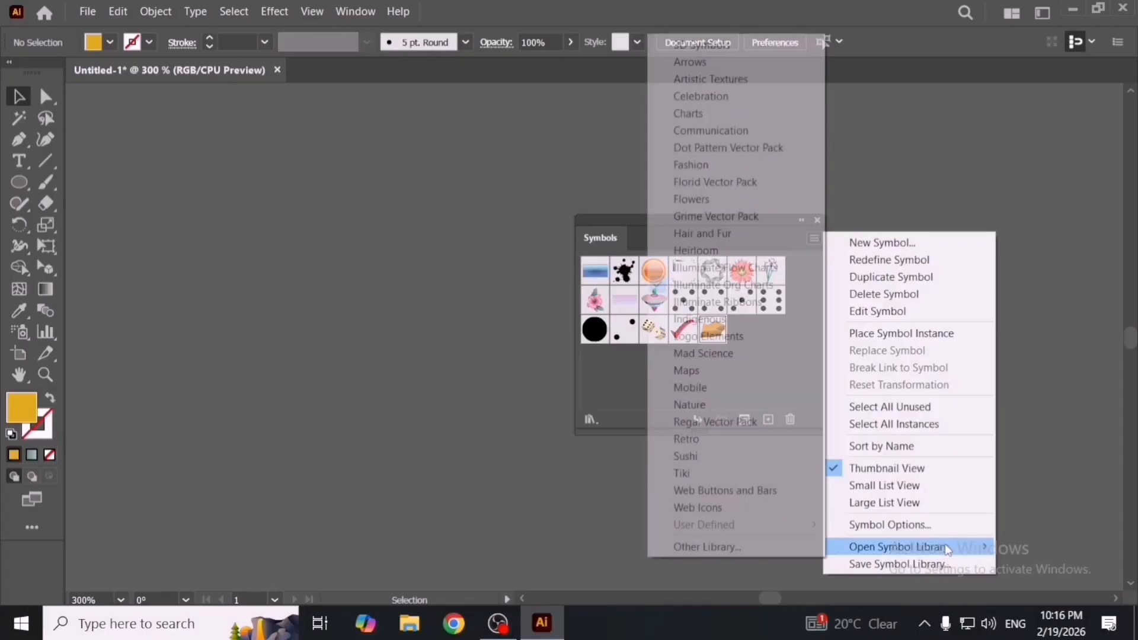
left_click(724, 475)
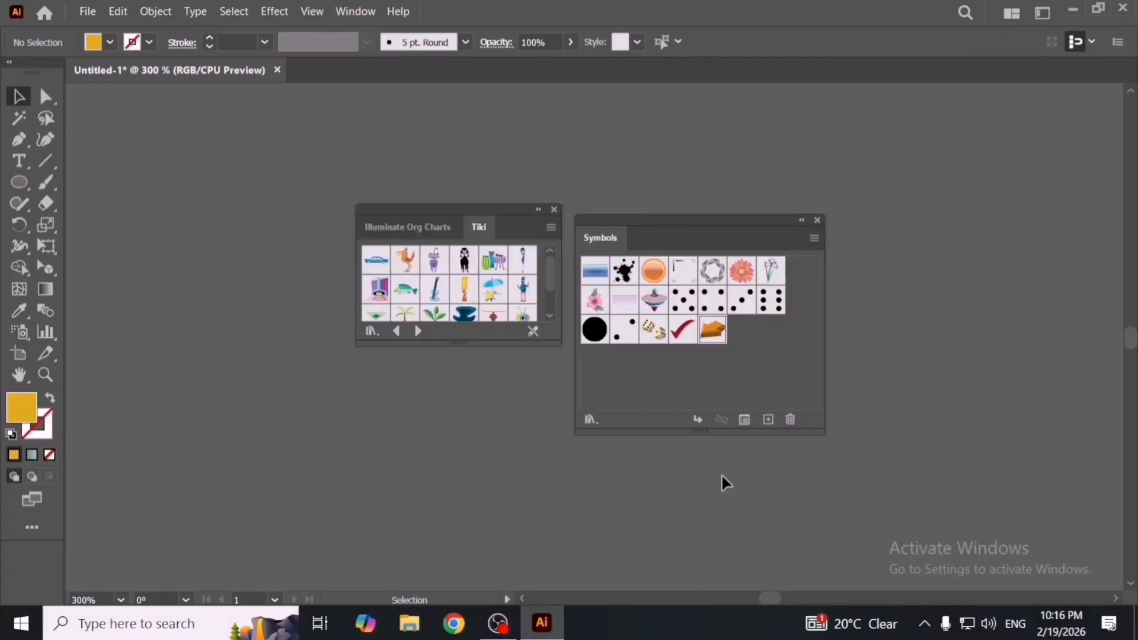
left_click_drag(549, 338, 659, 478)
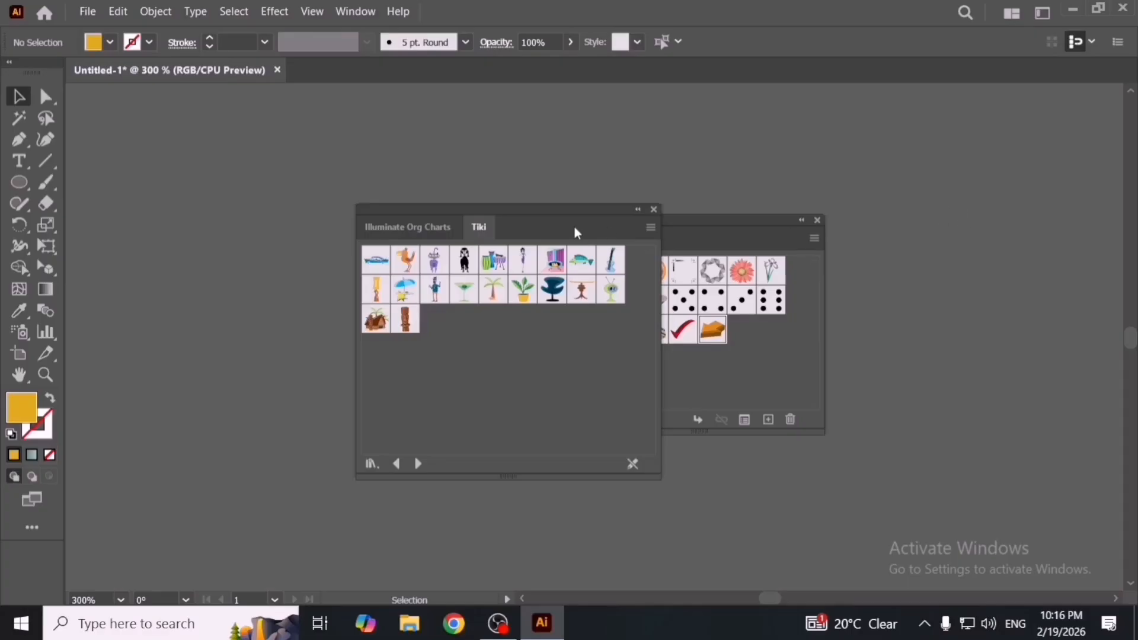
left_click_drag(578, 233, 911, 188)
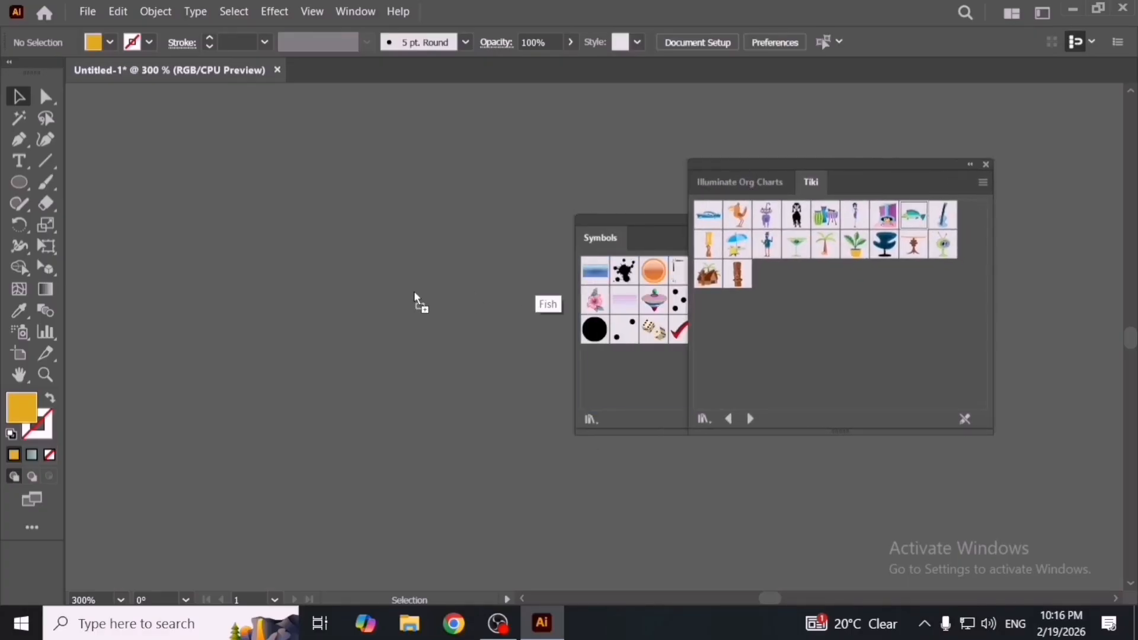
Step: Place the Fish symbol from the Tiki library on the empty canvas area
left_click_drag(414, 291, 410, 356)
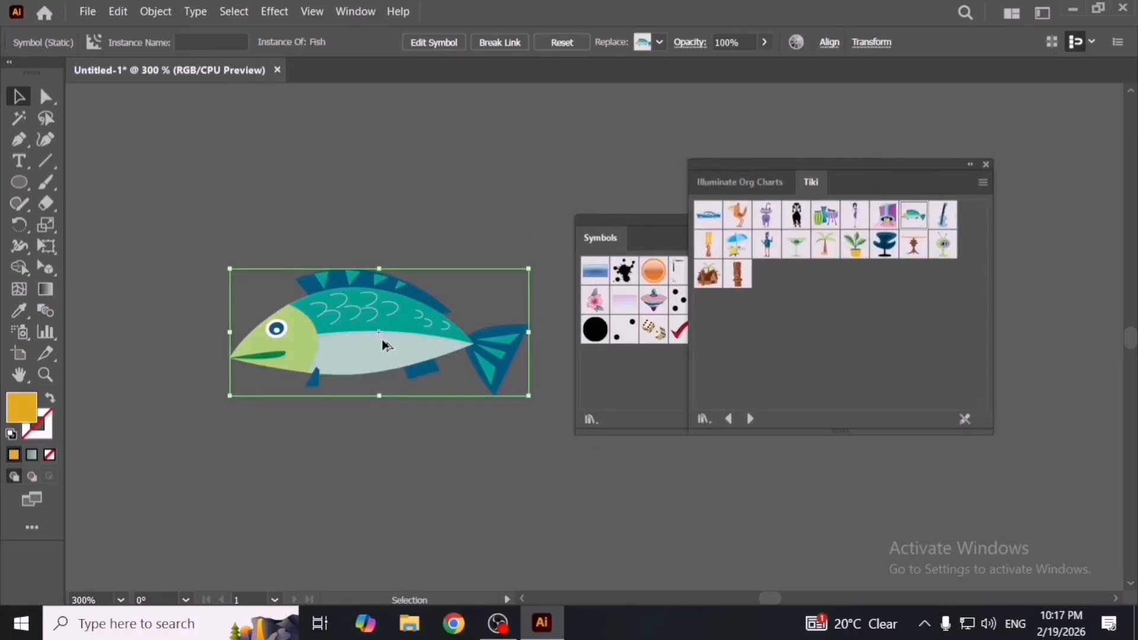
scroll(383, 339, "up", 2)
left_click_drag(421, 401, 481, 462)
scroll(459, 436, "down", 2)
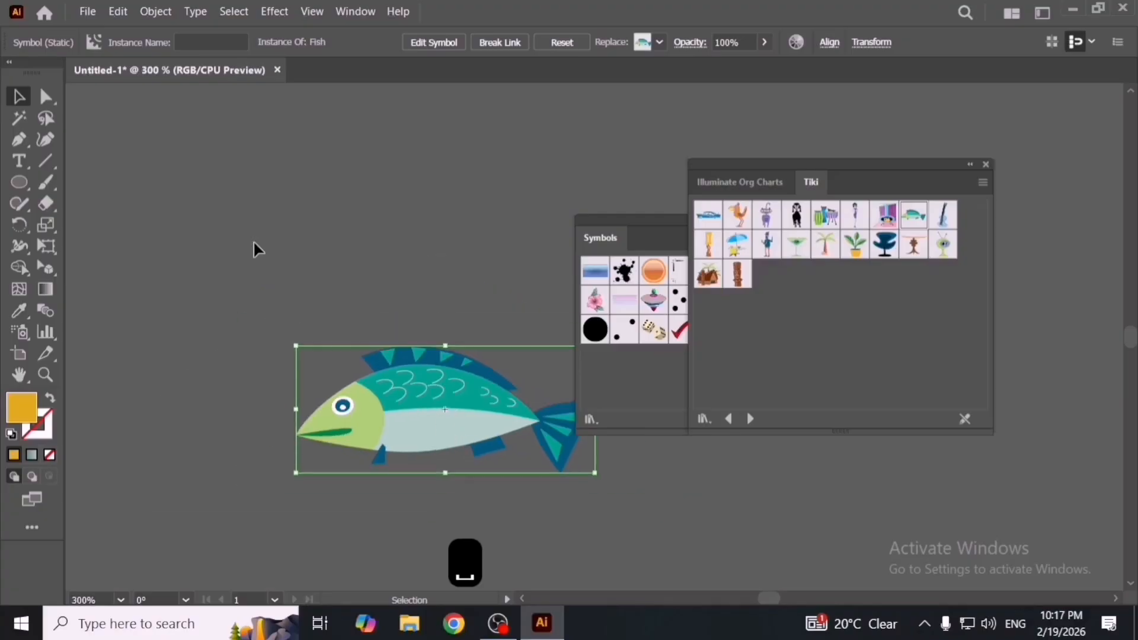
Step: Expand the Fish symbol into editable artwork, deselect it and check its paths in Outline mode
left_click(155, 11)
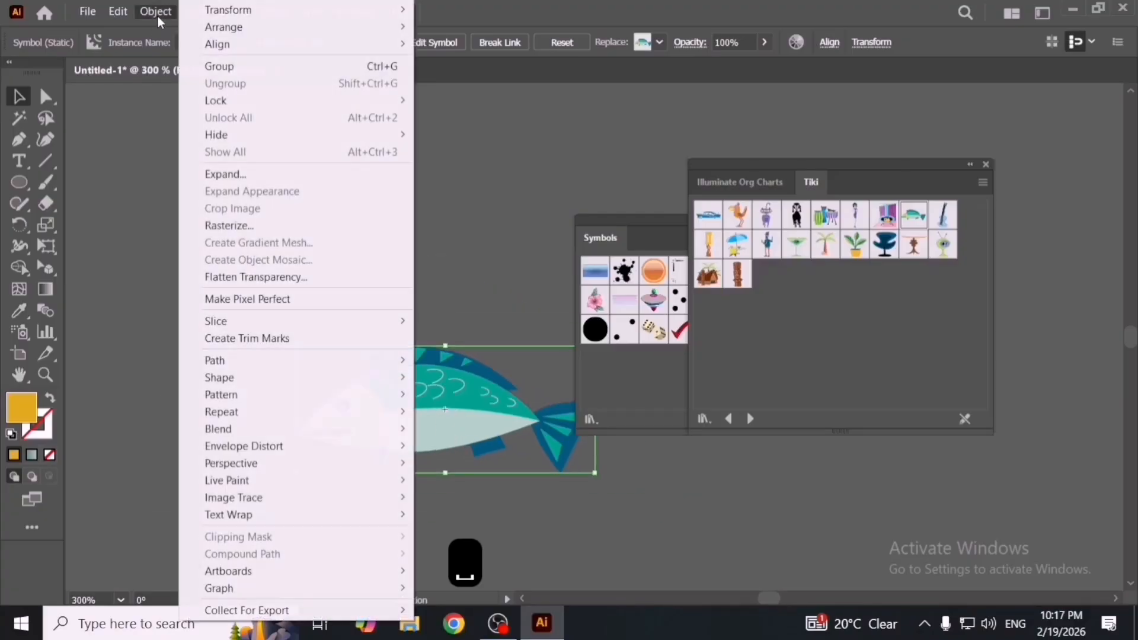
left_click(278, 173)
left_click(447, 363)
left_click(466, 274)
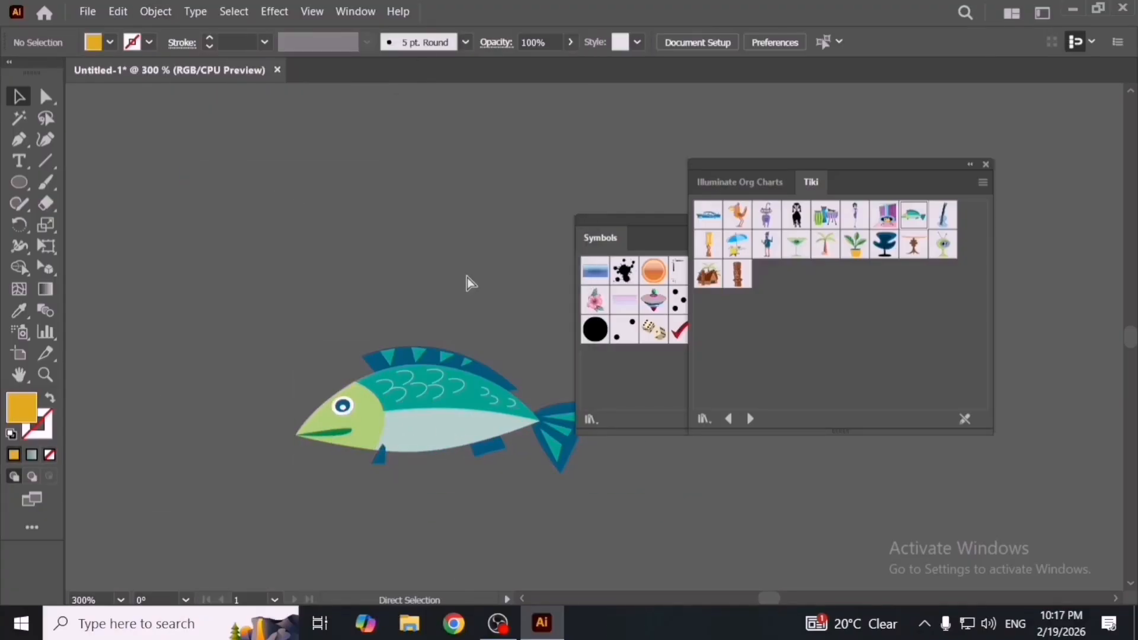
key("ctrl+y")
key("ctrl+y")
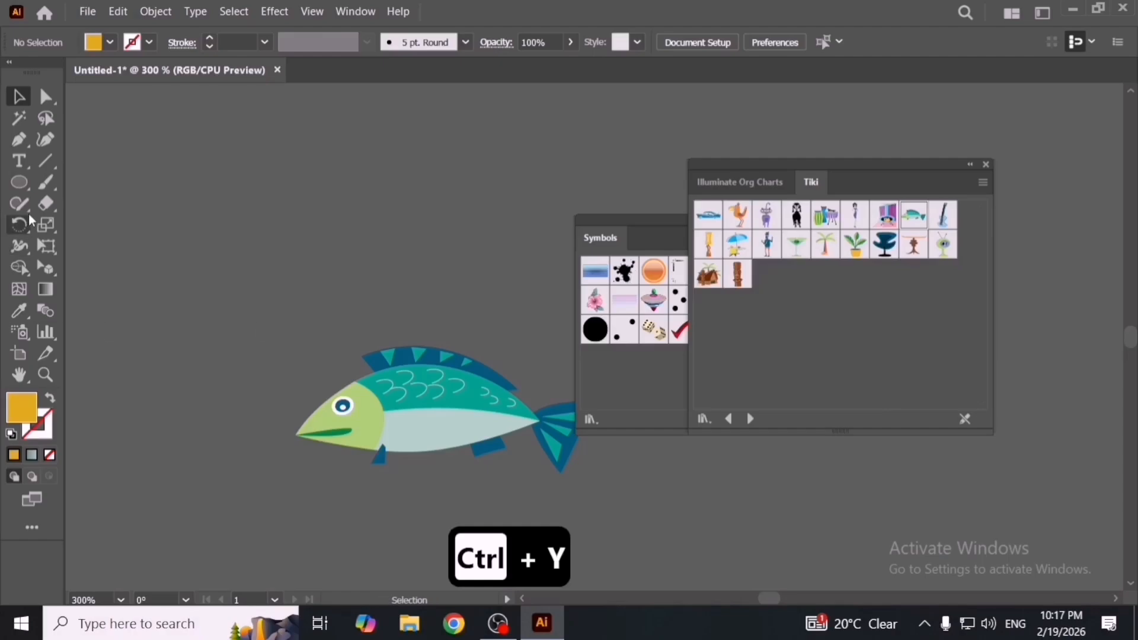
Step: Close the Tiki library panel and delete the main body of the fish artwork
left_click(986, 165)
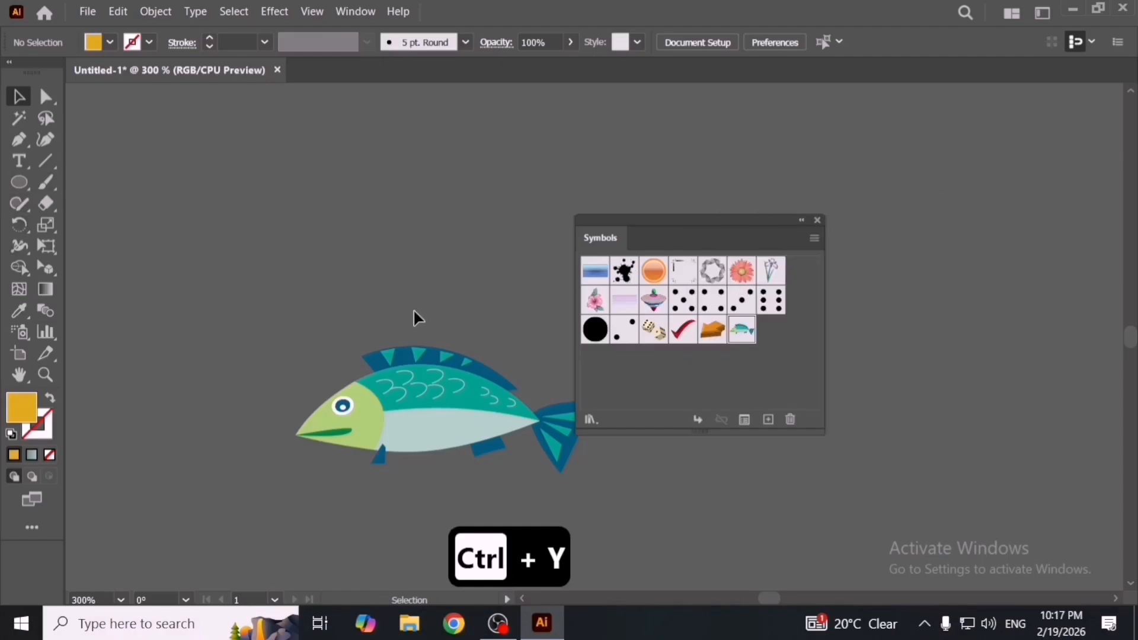
left_click(415, 392)
key("Delete")
Step: Draw a yellow circle with the Ellipse tool and move it up, clear of the leftover fish pieces
left_click(20, 184)
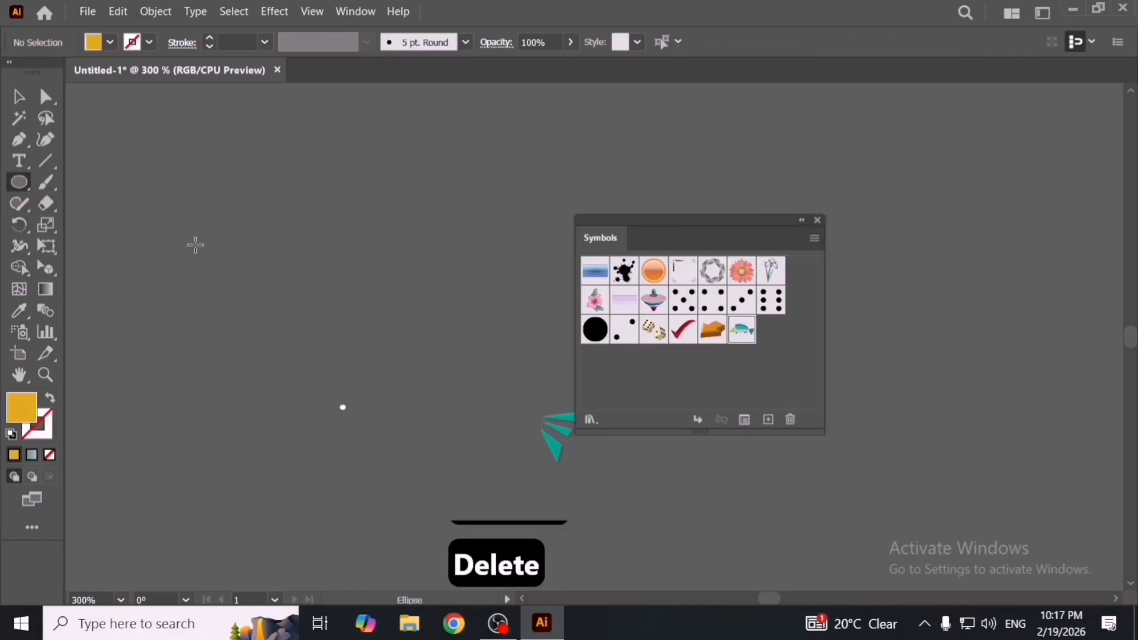
mouse_move(330, 299)
left_mouse_down()
mouse_move(391, 350)
mouse_move(427, 401)
left_mouse_up()
key("v")
left_click_drag(386, 335, 386, 238)
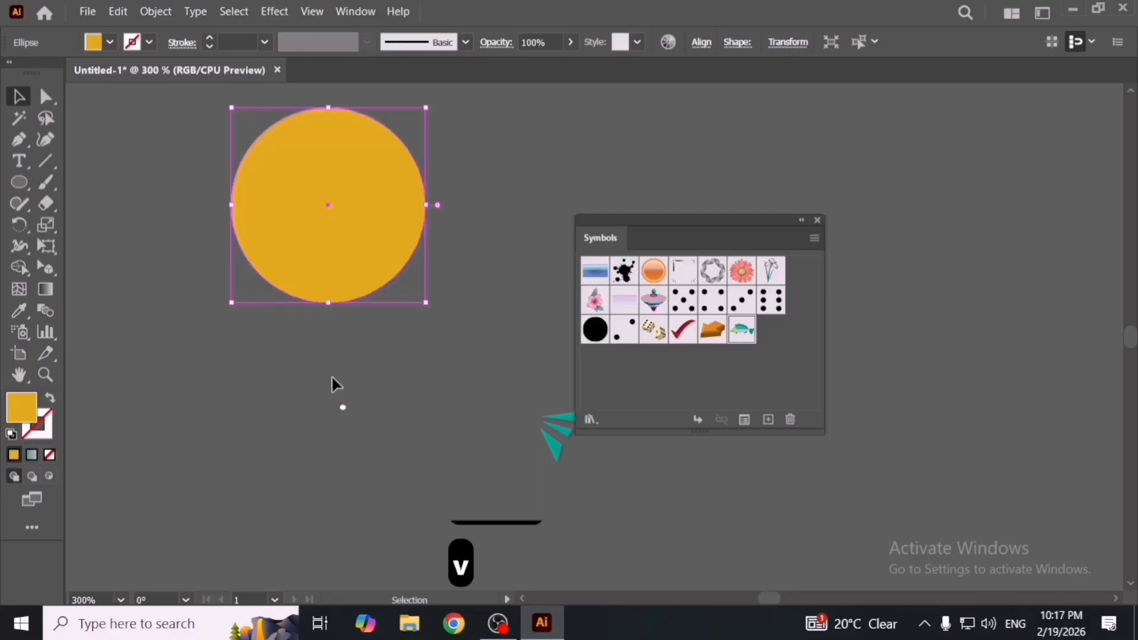
Step: Delete the leftover fish eye and tail pieces, and shift the yellow circle slightly down across the empty canvas
left_click_drag(333, 379, 557, 496)
key("Delete")
key("Delete")
left_click_drag(267, 275, 290, 323)
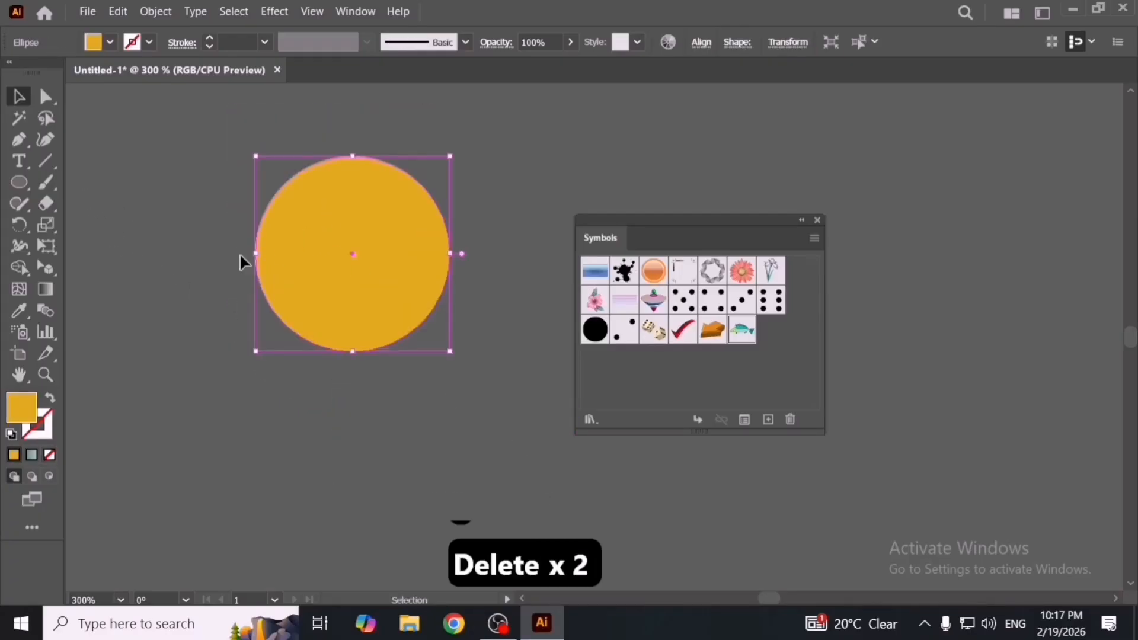
Step: Paste a copy of the yellow circle in front, shrink it about its centre and fill it with black
key("ctrl+c")
key("ctrl+f")
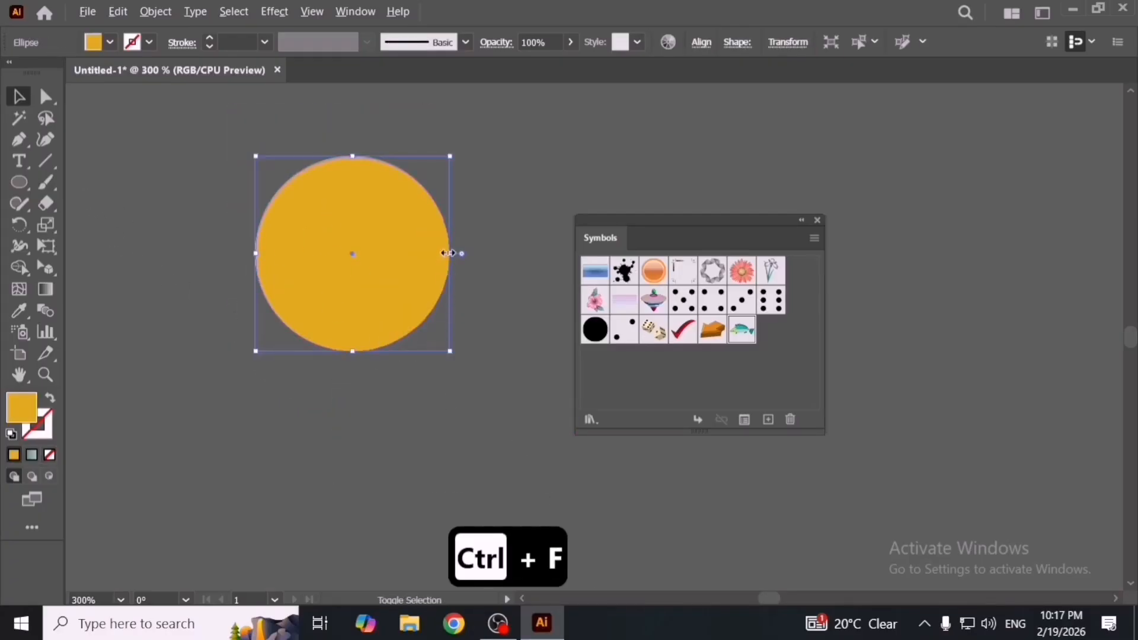
left_click_drag(450, 254, 426, 254)
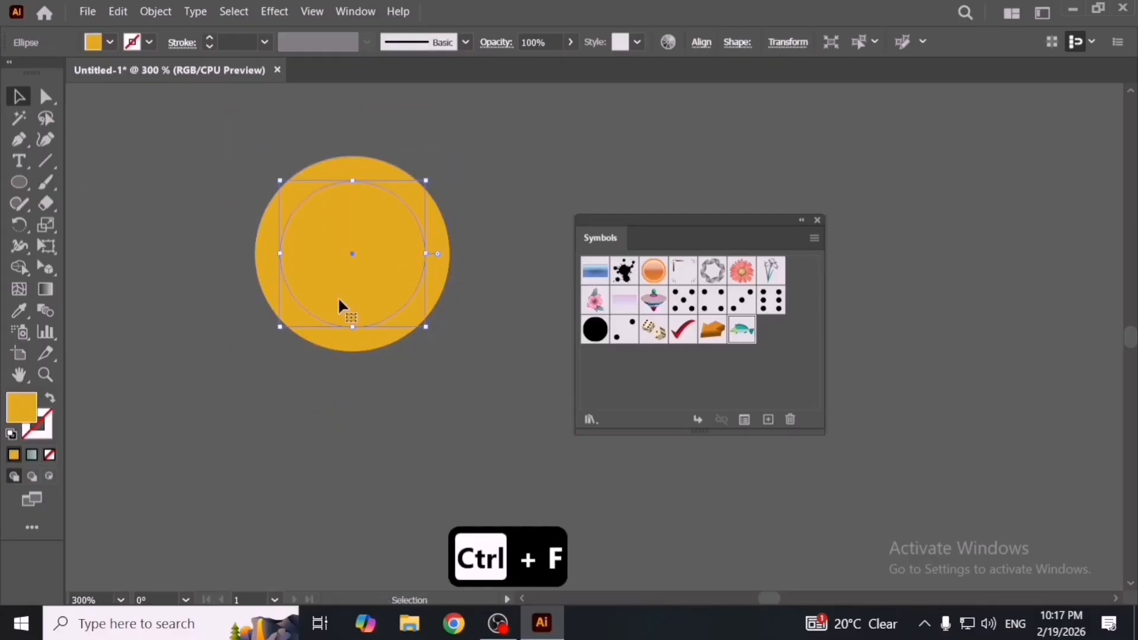
double_click(13, 409)
left_click_drag(640, 361, 589, 396)
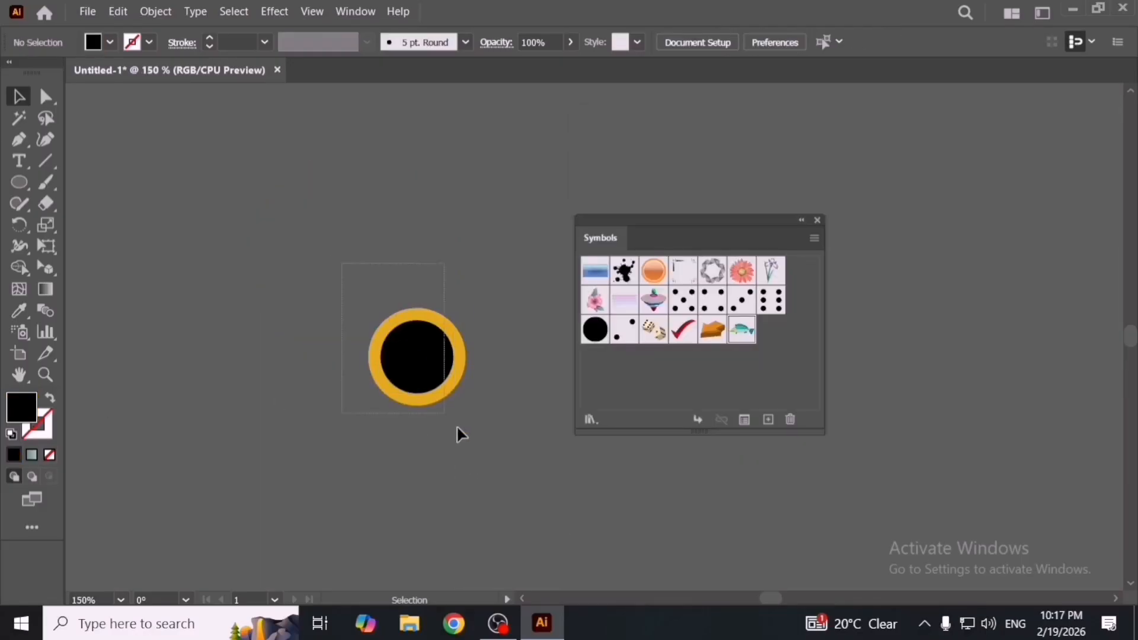
Step: Group the two circles and save them as a dynamic Movie Clip symbol named New Symbol
left_click_drag(456, 426, 457, 427)
key("ctrl+g")
left_click(461, 433)
left_click_drag(433, 378, 772, 342)
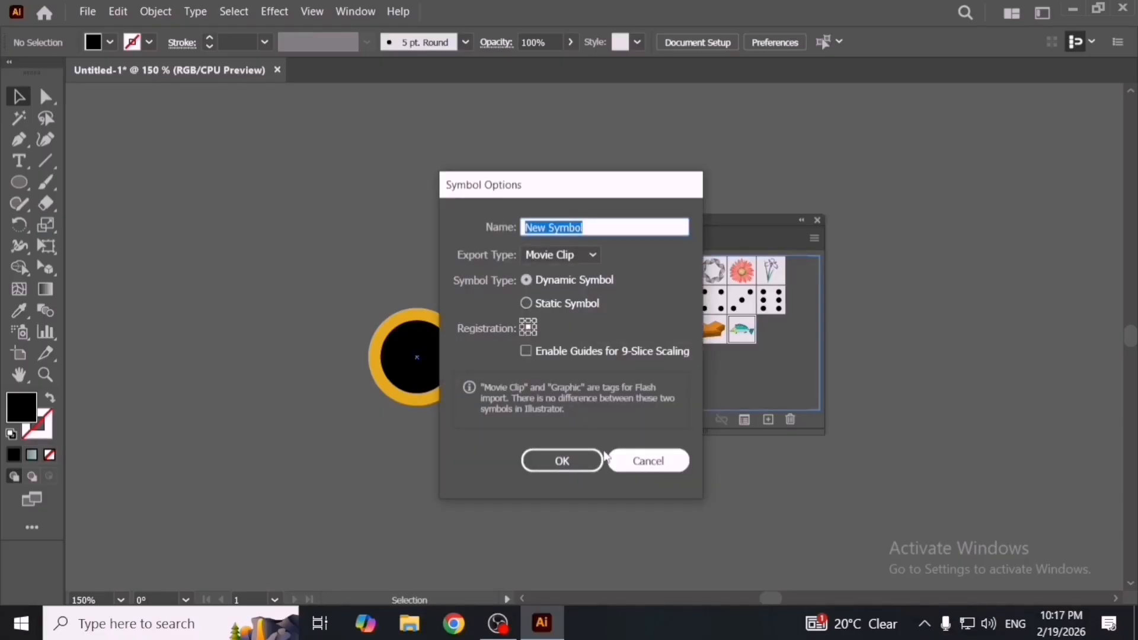
left_click(562, 465)
left_click(556, 456)
Step: Delete the original circle artwork from the canvas and place a fresh instance of the new circle symbol
left_click(438, 378)
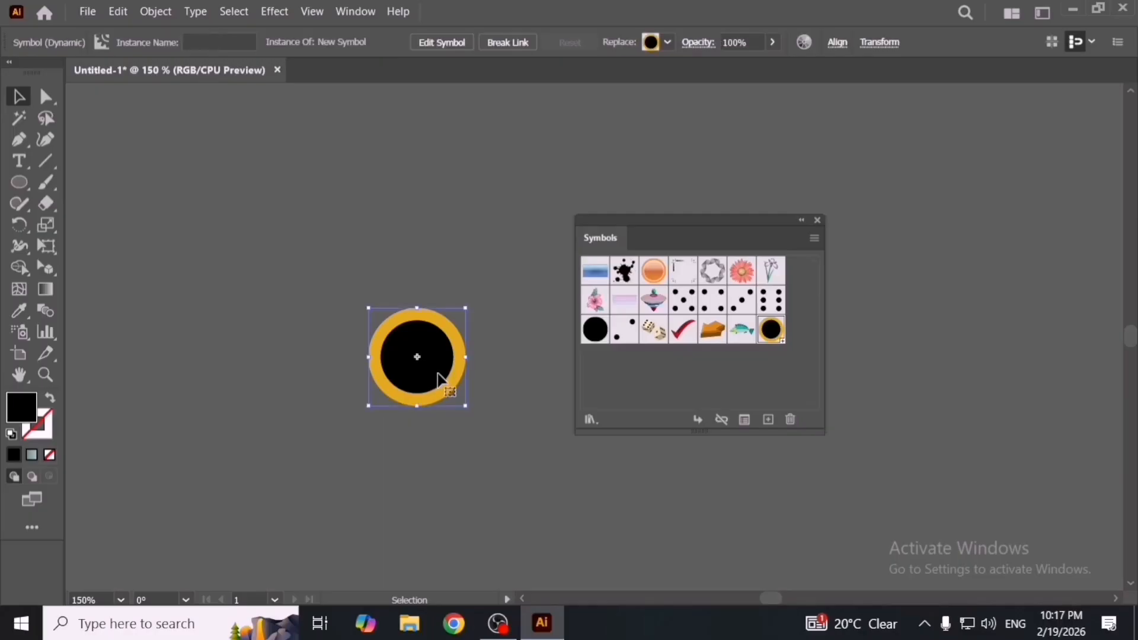
key("Delete")
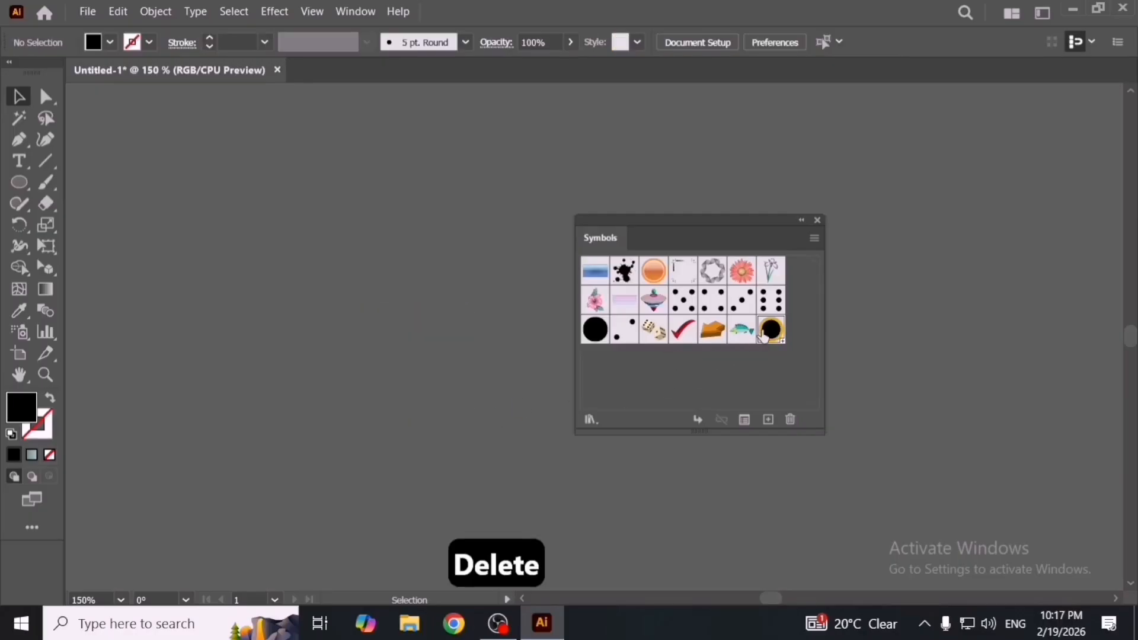
left_click_drag(765, 334, 450, 340)
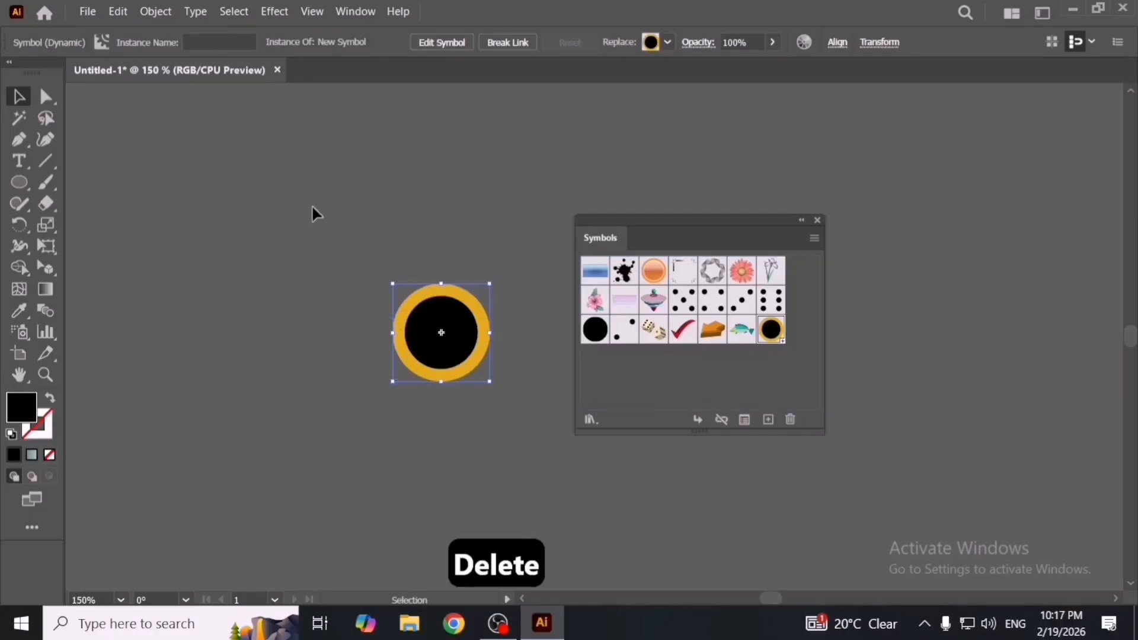
Step: Expand the placed circle symbol into an editable group, move it aside and delete it
left_click(156, 11)
left_click(255, 170)
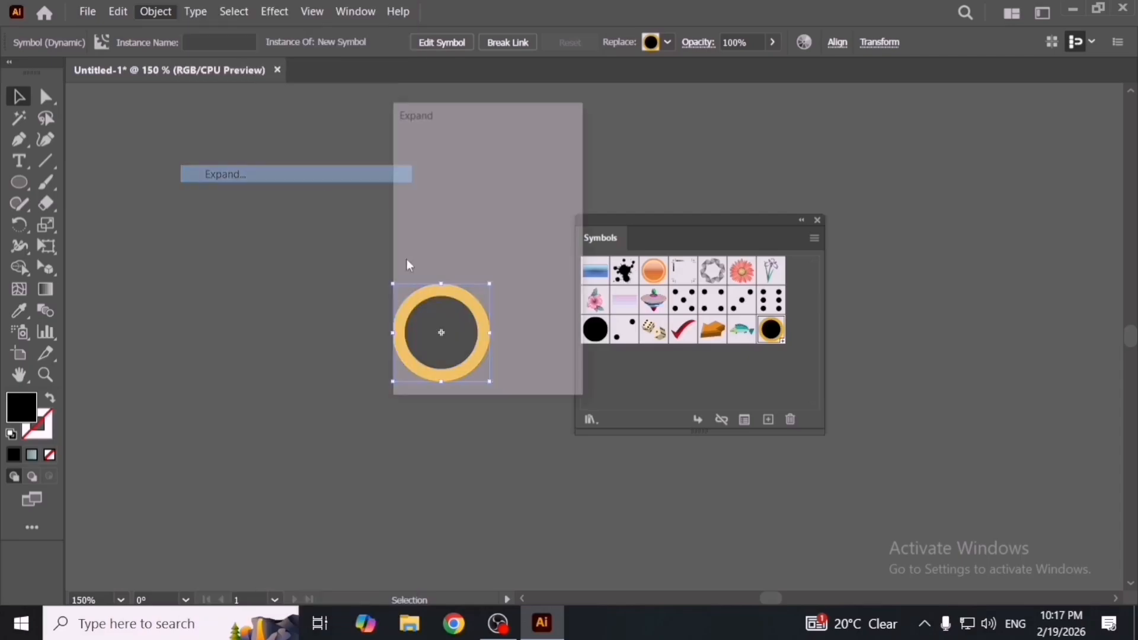
left_click(447, 363)
left_click(496, 445)
left_click_drag(437, 373, 403, 394)
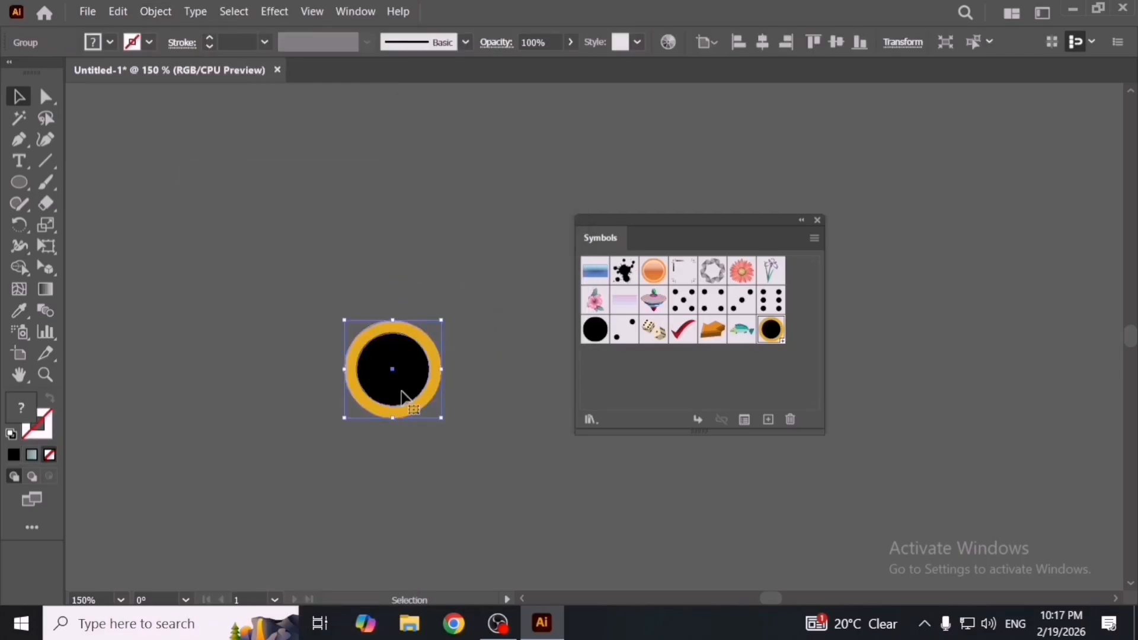
key("Delete")
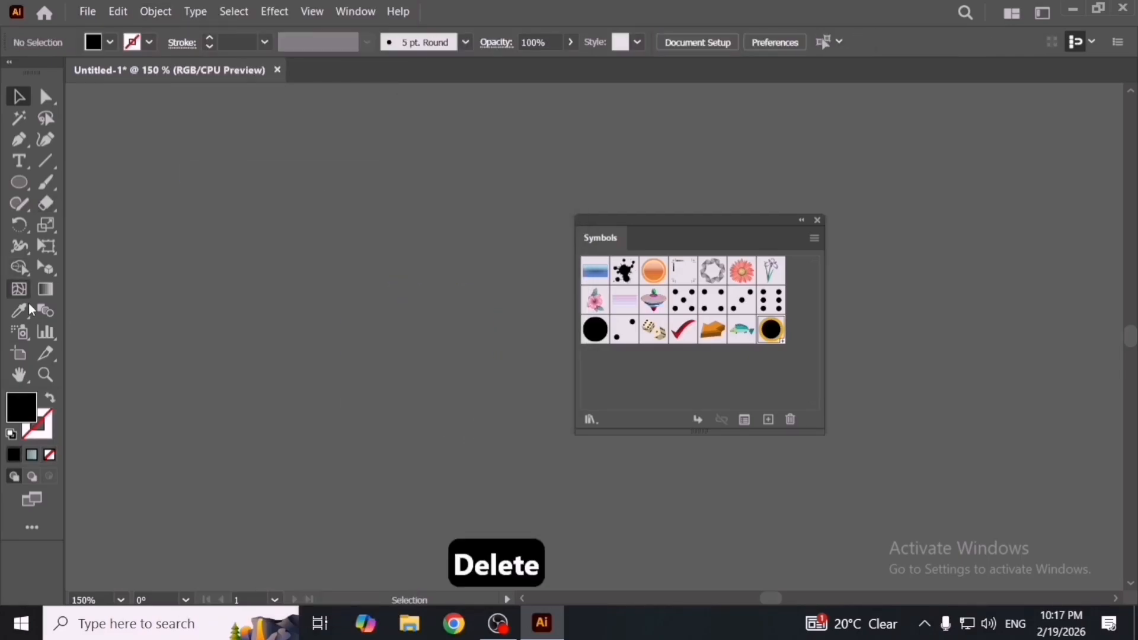
Step: Resize Artboard 1 to 10 in wide by 10 in high
left_click_drag(23, 337, 48, 332)
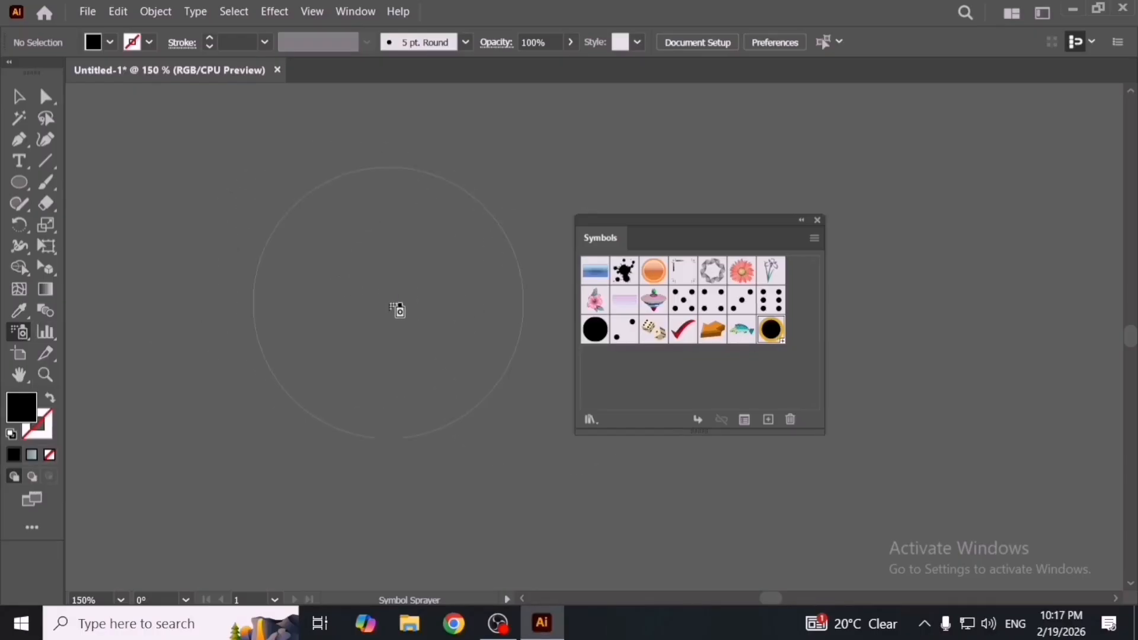
scroll(409, 355, "down", 6)
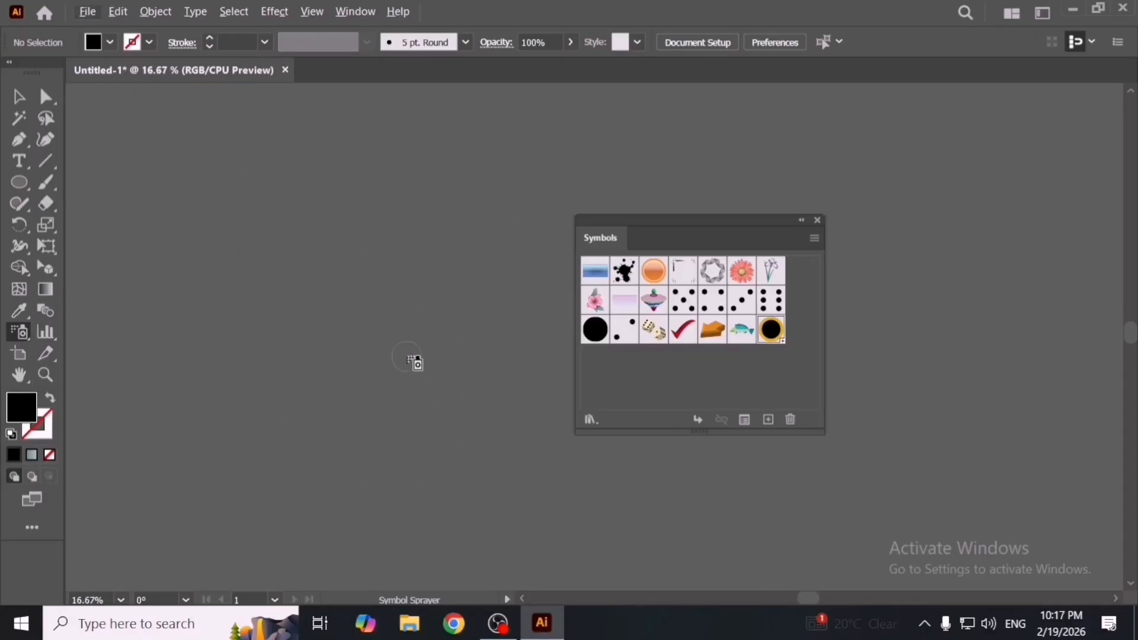
scroll(424, 357, "up", 1)
key("space")
left_click_drag(417, 354, 210, 357)
left_click_drag(475, 397, 304, 402)
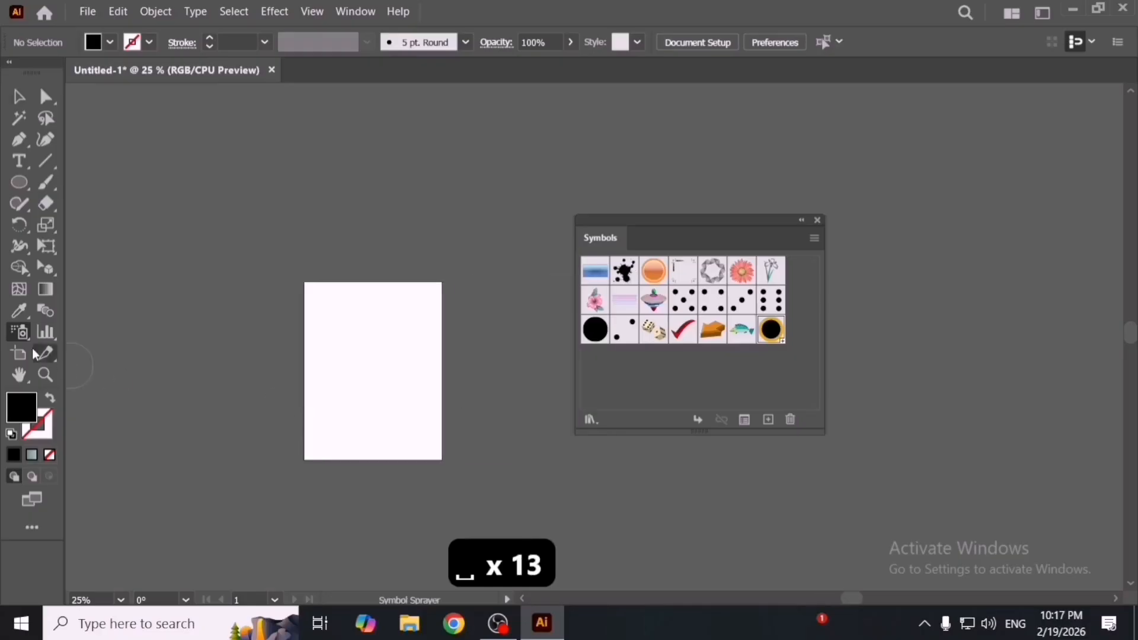
left_click(25, 351)
left_click(706, 42)
key("ctrl+a")
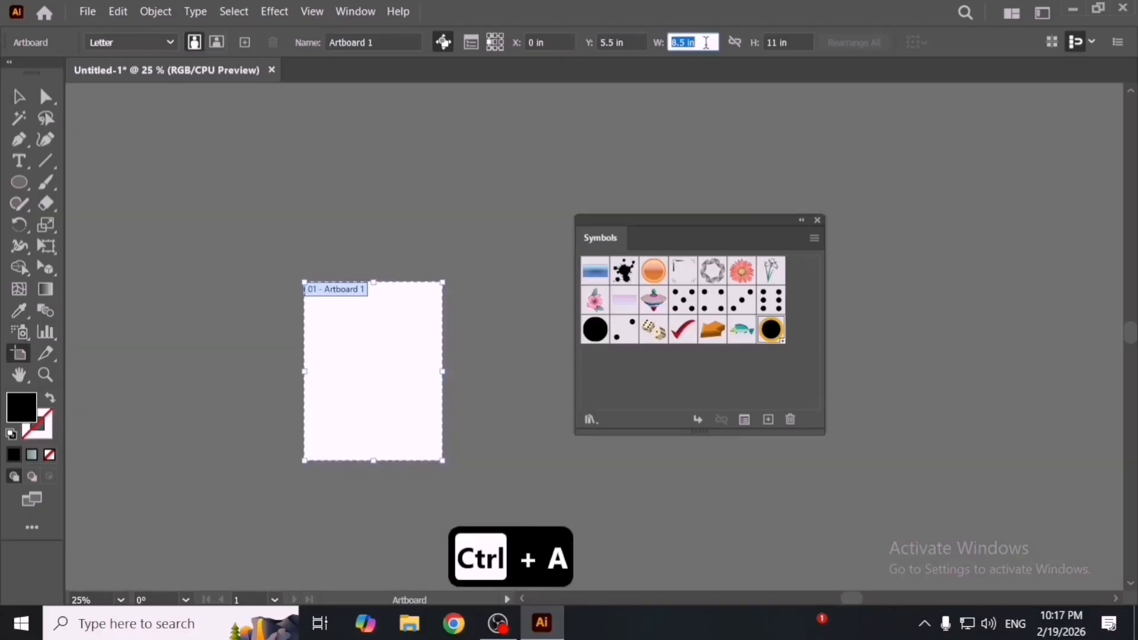
type("5")
key("BackSpace")
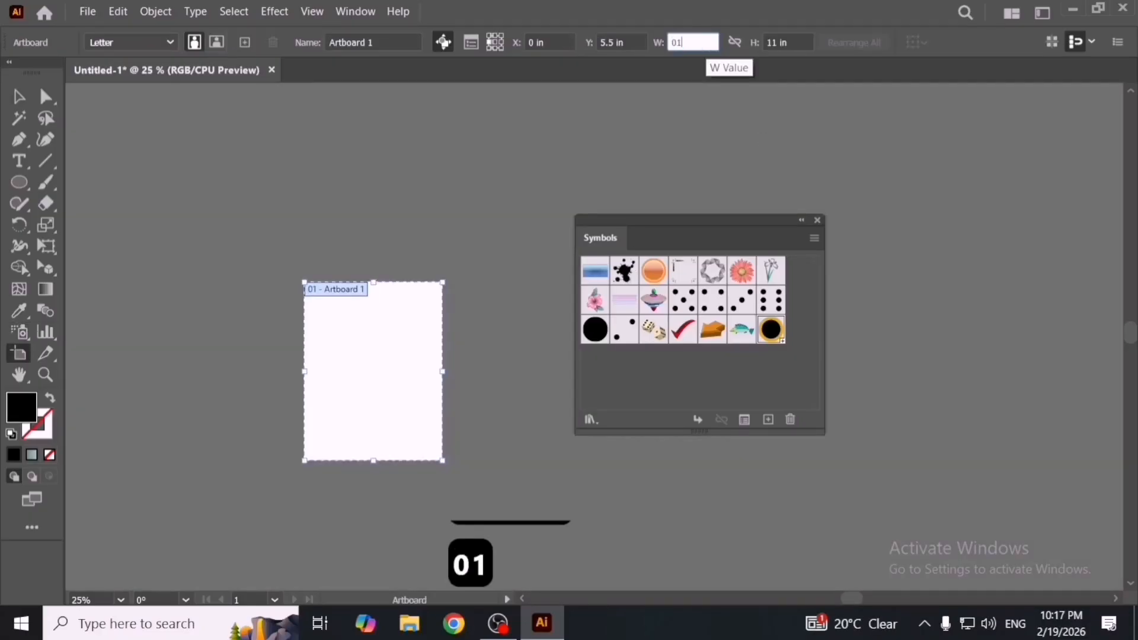
type("10")
key("Tab")
type("10")
key("Return")
key("v")
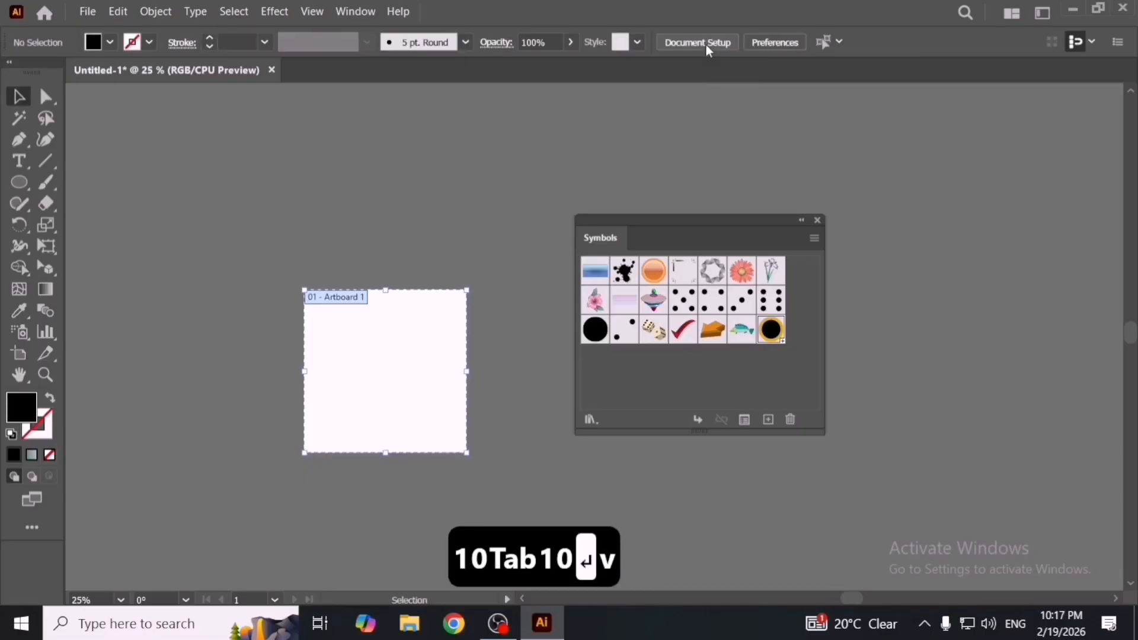
Step: Move the Symbols panel clear of the artboard and spray many instances of the circle symbol over it with the Symbol Sprayer
key("space")
left_click_drag(300, 295, 345, 278)
scroll(475, 357, "up", 3)
key("space")
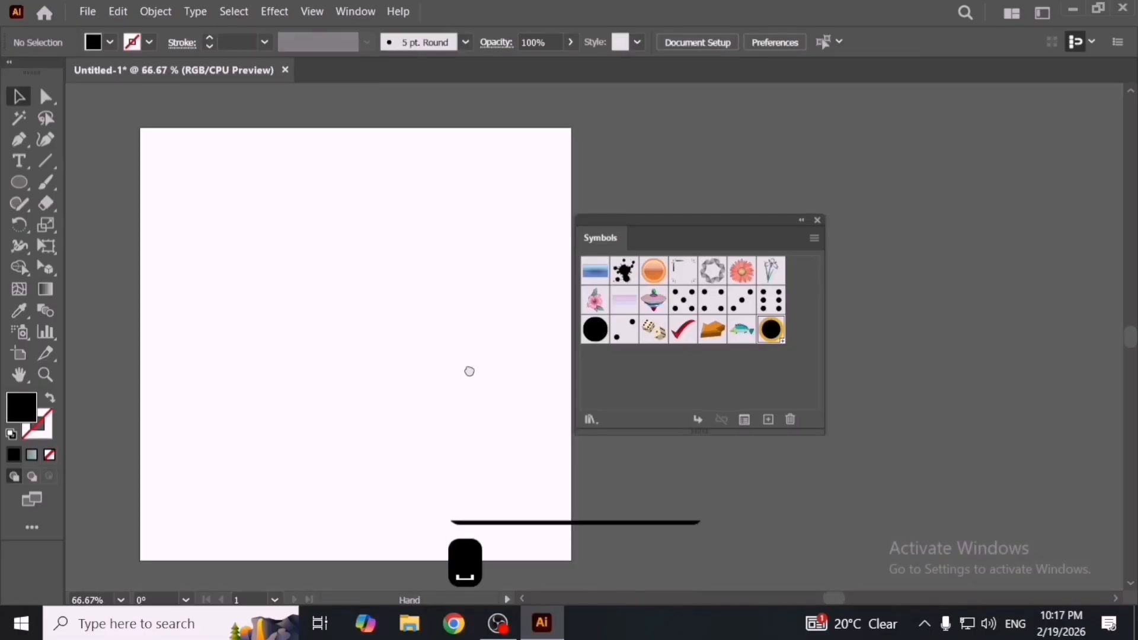
left_click_drag(468, 372, 494, 359)
scroll(432, 377, "down", 1)
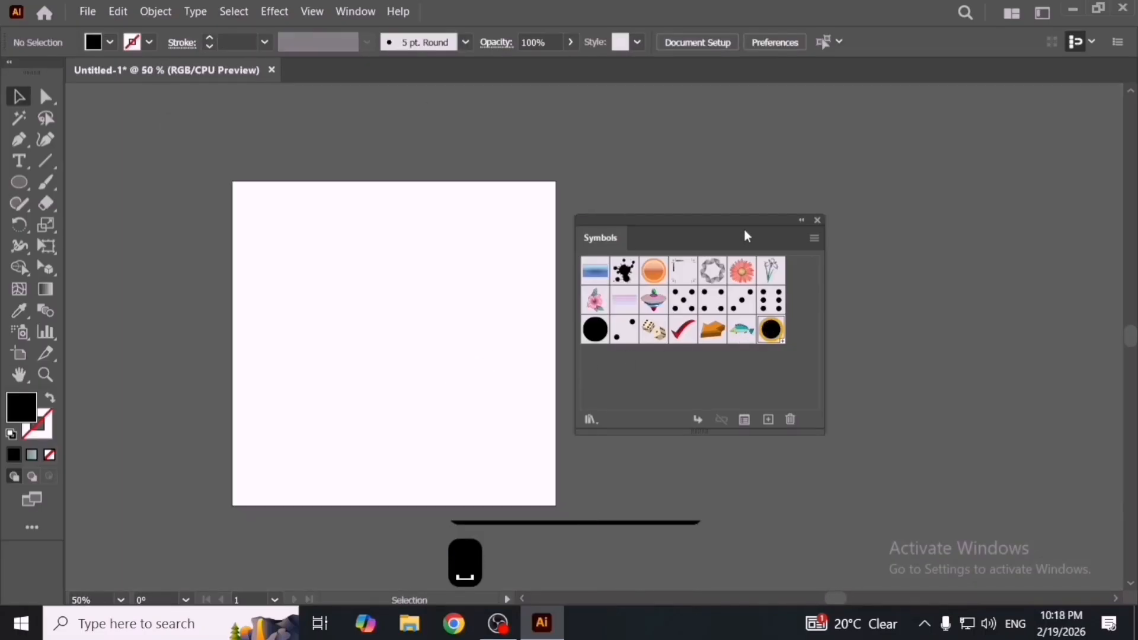
left_click_drag(749, 236, 818, 217)
left_click(20, 333)
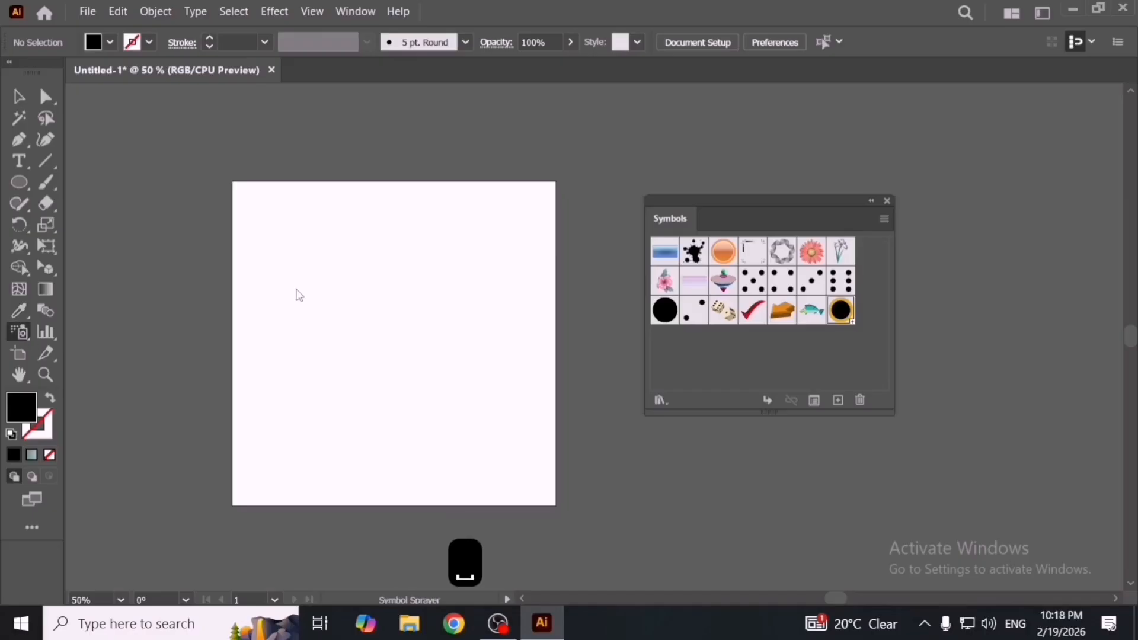
mouse_move(365, 333)
left_mouse_down()
mouse_move(399, 389)
mouse_move(373, 389)
mouse_move(377, 349)
mouse_move(385, 379)
mouse_move(470, 322)
mouse_move(461, 370)
mouse_move(480, 320)
mouse_move(407, 255)
mouse_move(497, 294)
mouse_move(385, 249)
mouse_move(318, 241)
mouse_move(279, 290)
mouse_move(303, 415)
mouse_move(482, 457)
mouse_move(468, 424)
mouse_move(501, 399)
mouse_move(490, 381)
mouse_move(472, 386)
mouse_move(462, 457)
mouse_move(272, 439)
mouse_move(319, 338)
mouse_move(278, 214)
mouse_move(285, 225)
left_mouse_up()
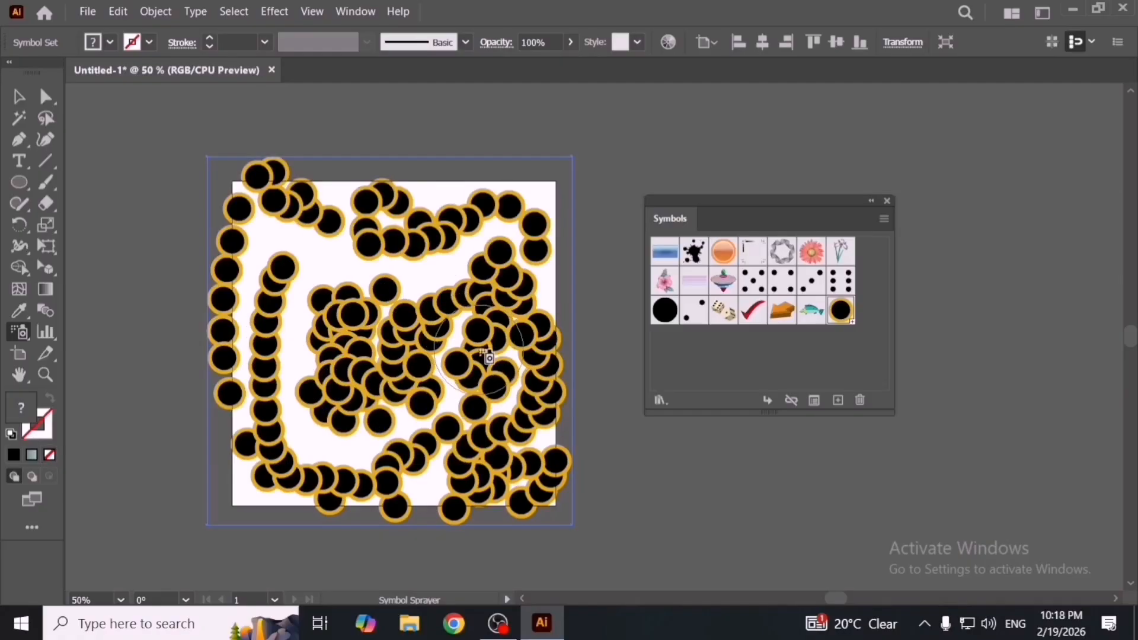
mouse_move(344, 444)
left_mouse_down()
mouse_move(305, 457)
mouse_move(203, 359)
left_mouse_up()
Step: Push the sprayed circles around in the centre and upper part of the artboard with the Symbol Shifter tool
left_click(21, 336)
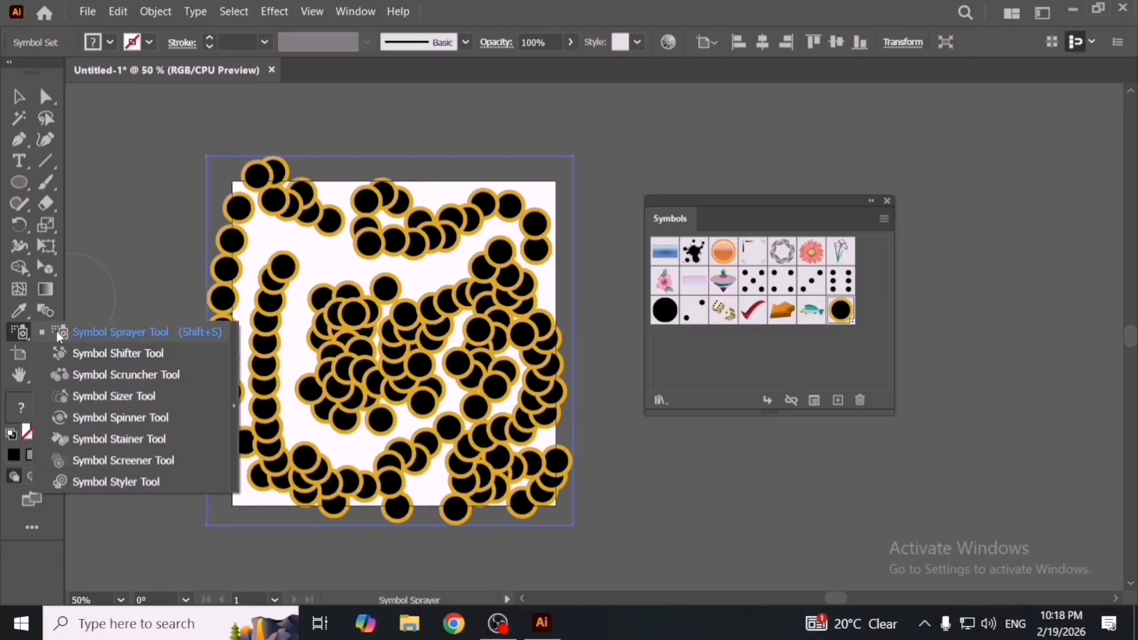
left_click(116, 352)
left_click_drag(327, 344, 411, 371)
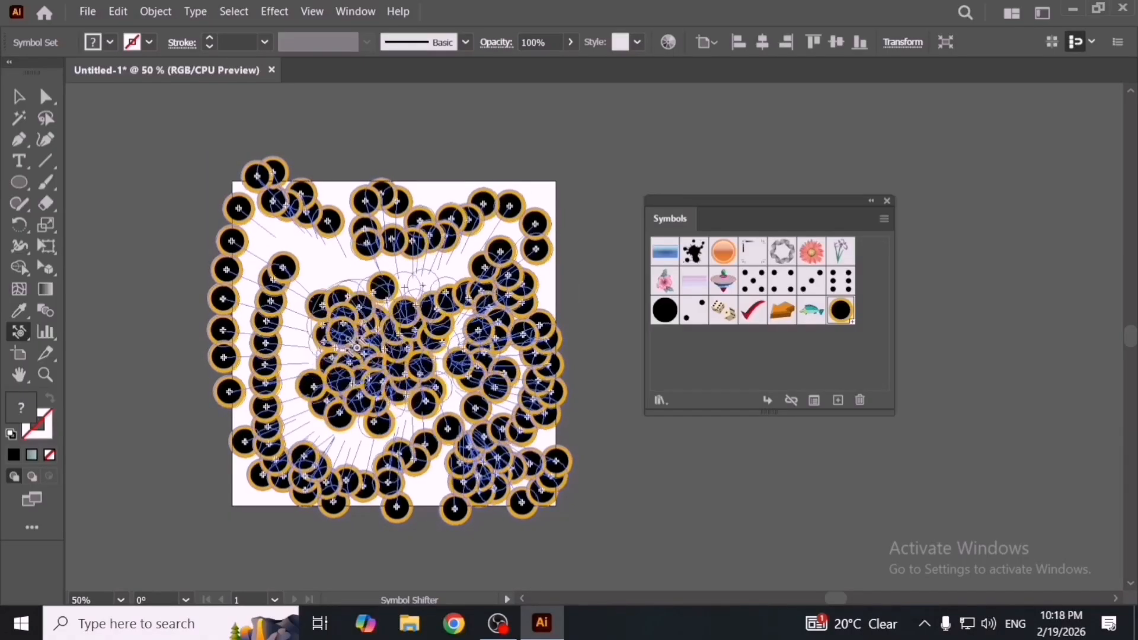
left_click_drag(447, 415, 488, 367)
left_click_drag(471, 267, 462, 256)
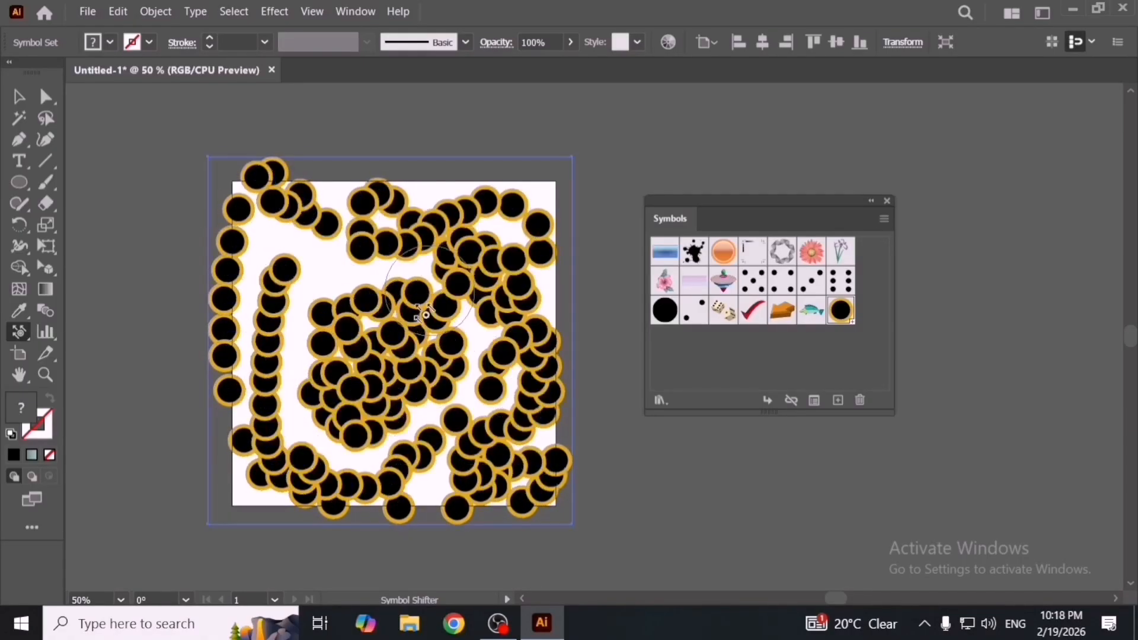
mouse_move(468, 355)
left_mouse_down()
mouse_move(332, 371)
mouse_move(264, 359)
mouse_move(367, 273)
left_mouse_up()
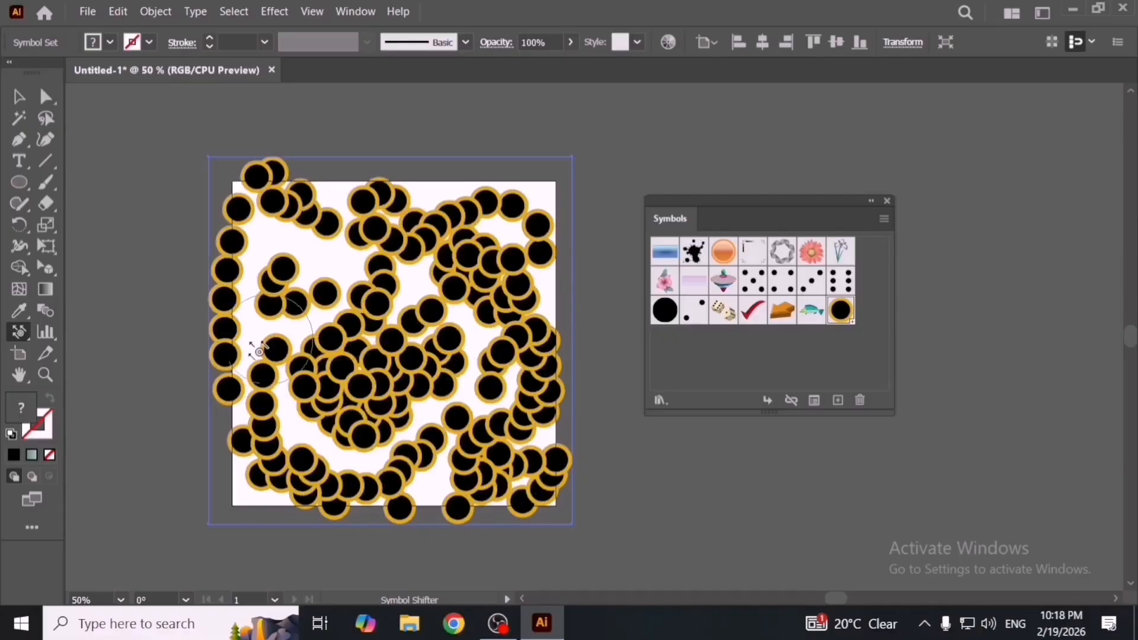
Step: Pull the sprayed circles closer together in several areas of the artboard with the Symbol Scruncher tool
left_click_drag(23, 335, 152, 372)
left_click_drag(261, 354, 265, 363)
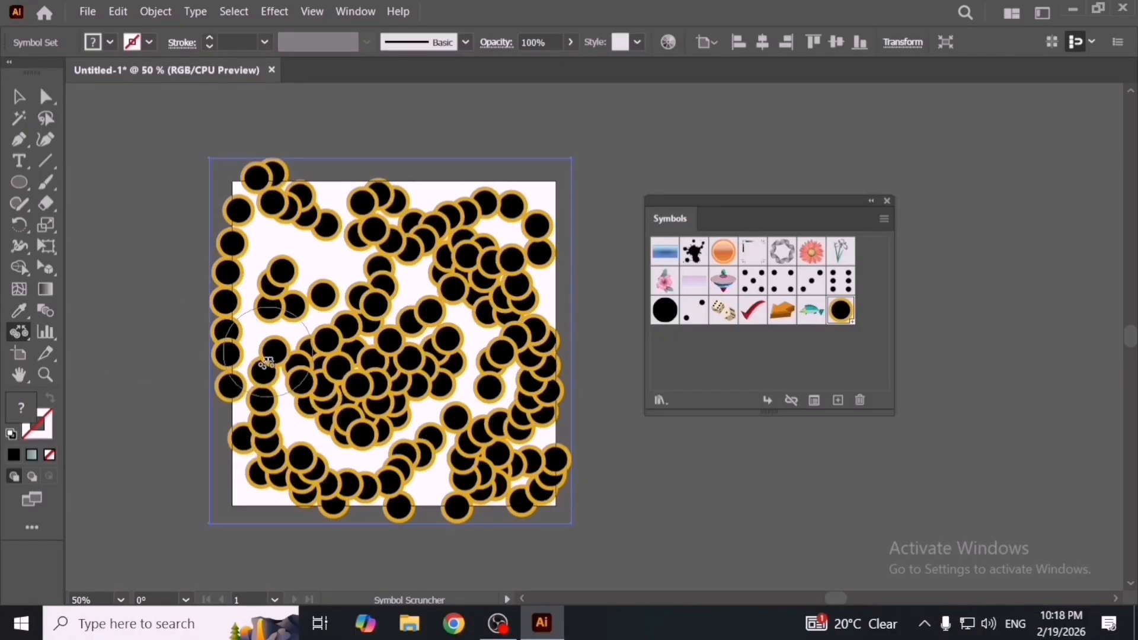
left_click_drag(430, 338, 501, 360)
left_click_drag(432, 404, 432, 403)
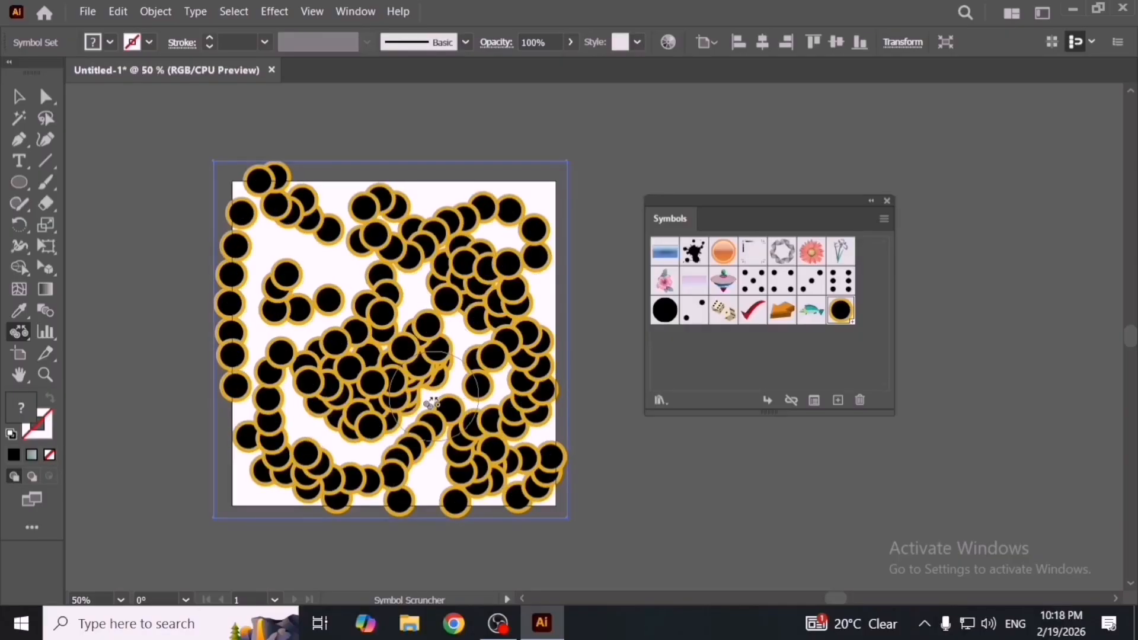
left_click_drag(332, 277, 338, 270)
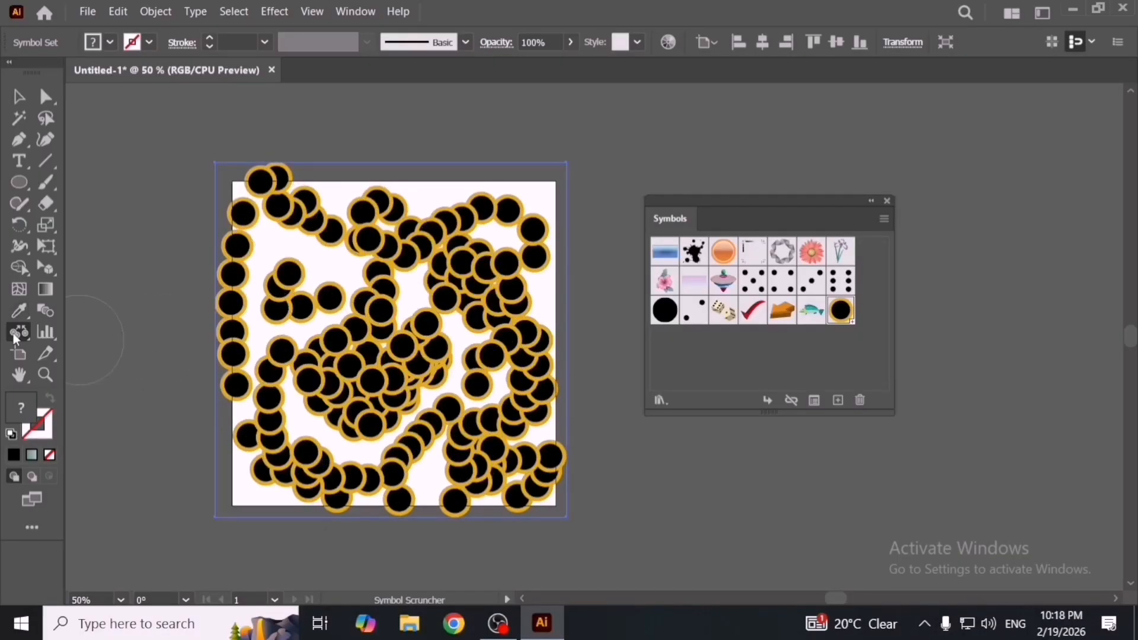
Step: Enlarge sprayed circles near the upper middle, right and lower-left of the artboard with the Symbol Sizer tool
left_click_drag(13, 333, 166, 391)
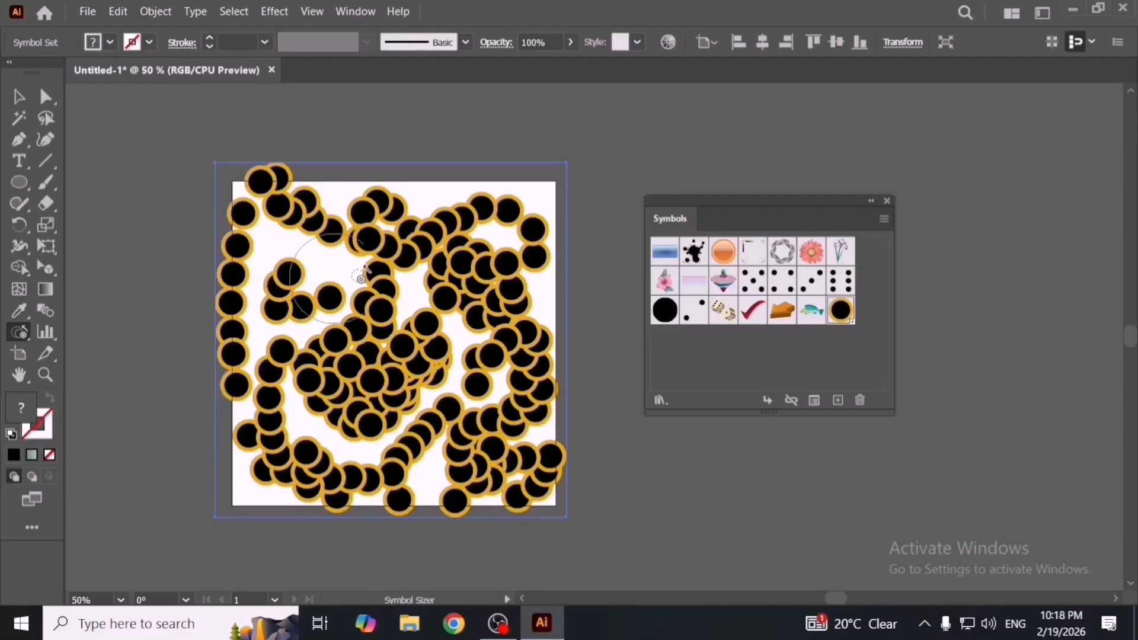
mouse_move(368, 270)
left_mouse_down()
mouse_move(338, 286)
mouse_move(347, 342)
left_mouse_up()
left_click_drag(479, 392, 480, 391)
left_click_drag(240, 451, 240, 451)
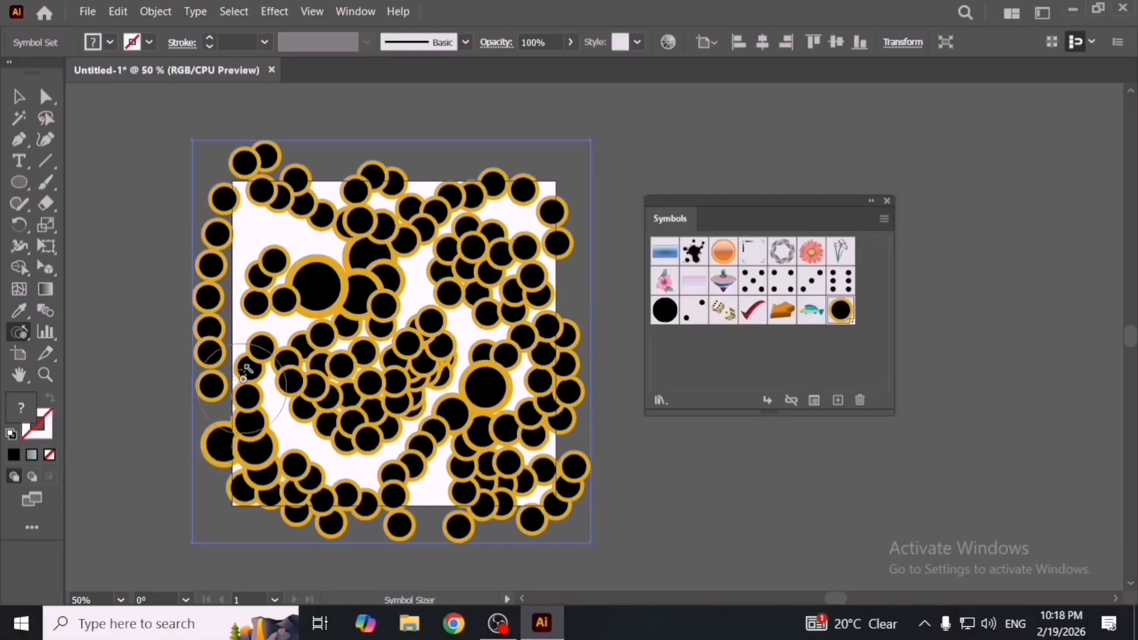
Step: Shrink sprayed circles around the centre and right of the artboard with the Symbol Sizer tool
left_click(21, 334)
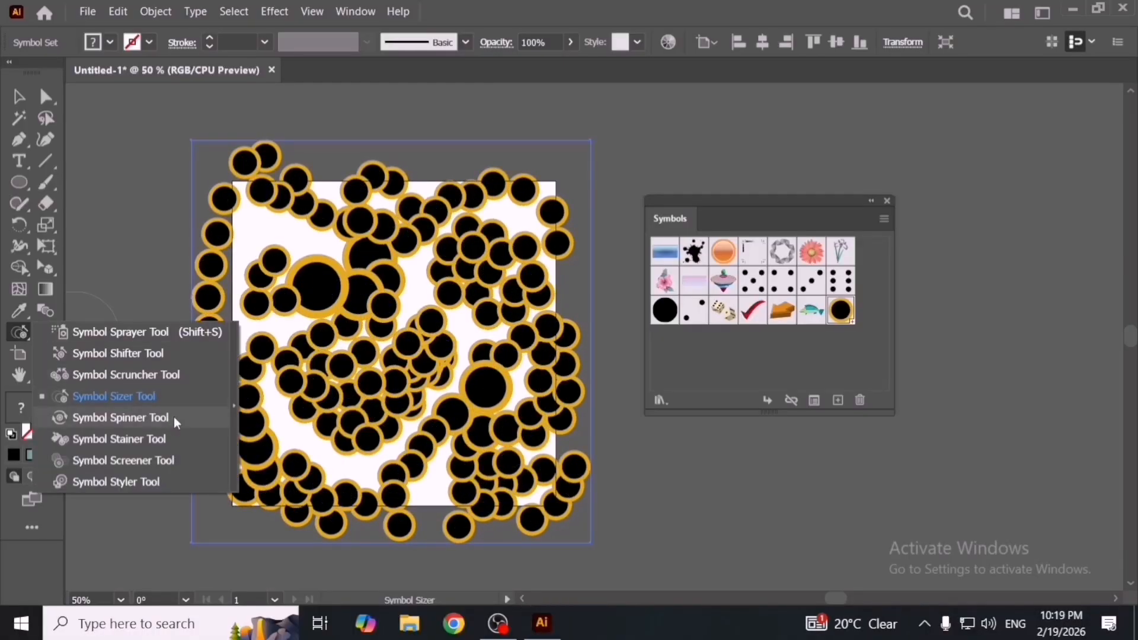
left_click(176, 393)
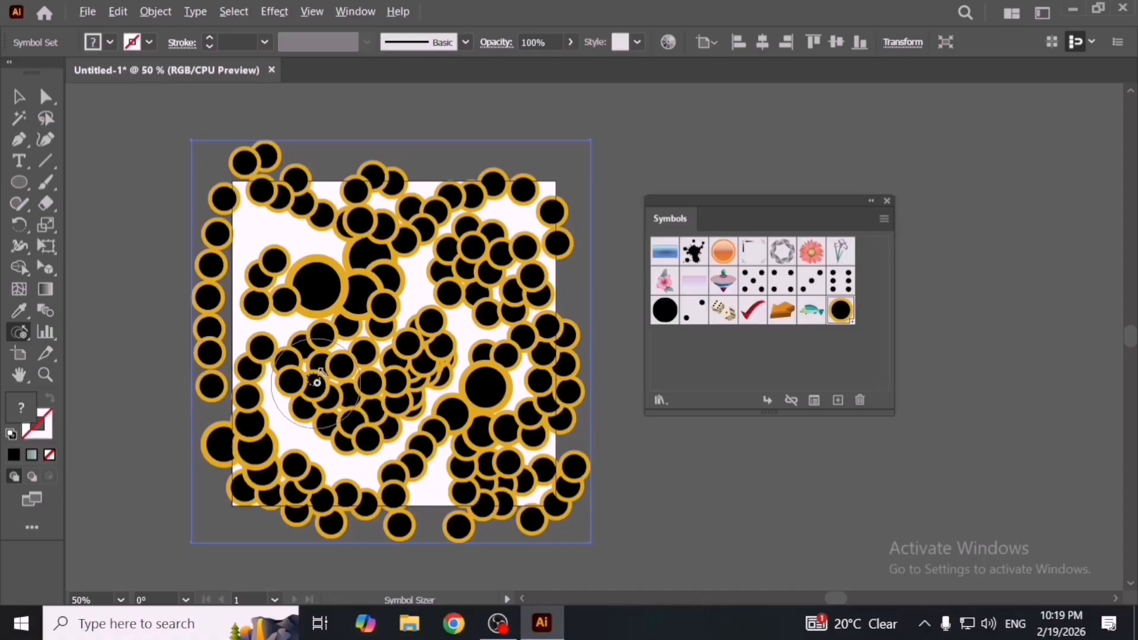
mouse_move(442, 353)
left_mouse_down()
mouse_move(423, 365)
mouse_move(483, 388)
left_mouse_up()
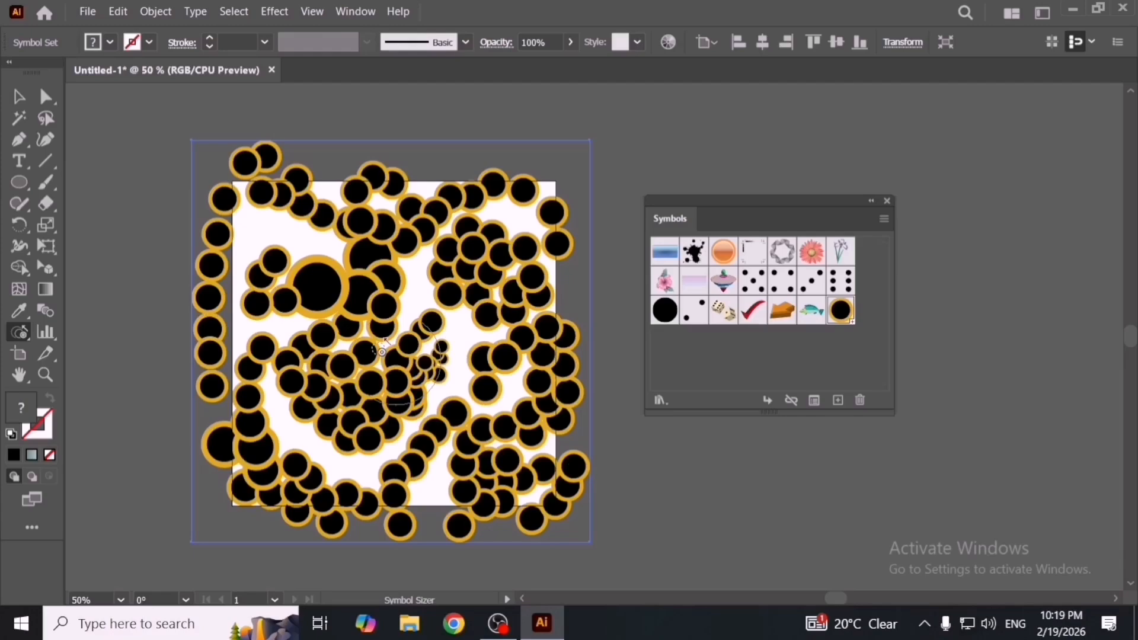
Step: Shrink the large circle in the upper-left area with the Symbol Sizer tool and rotate the central circles with the Symbol Spinner tool
left_click(319, 296, "alt")
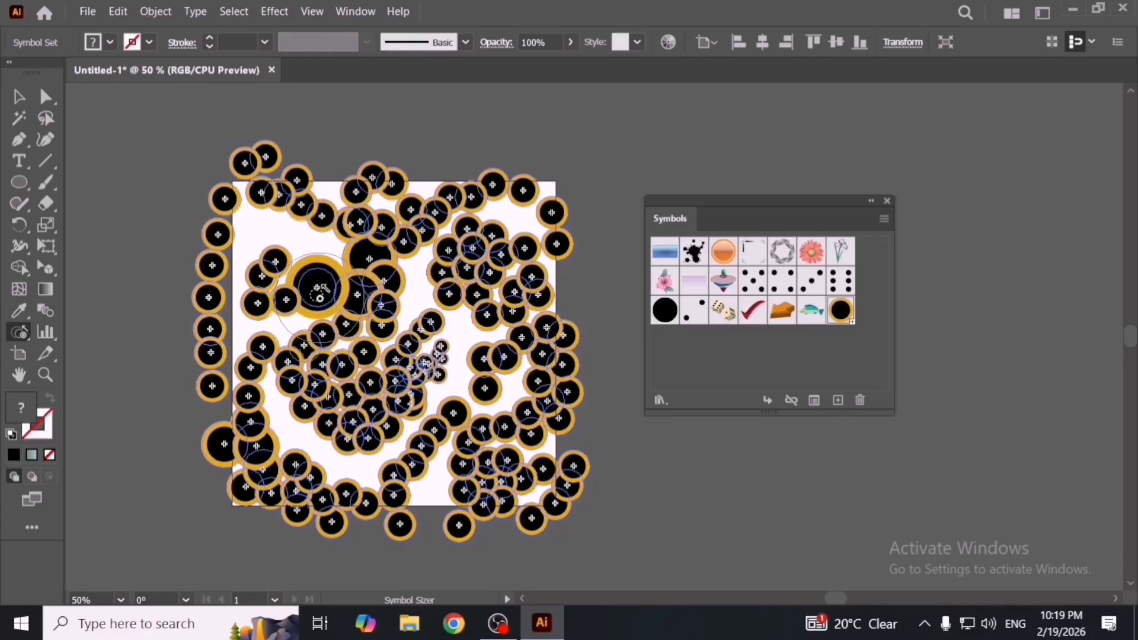
left_click(19, 332)
left_click(157, 411)
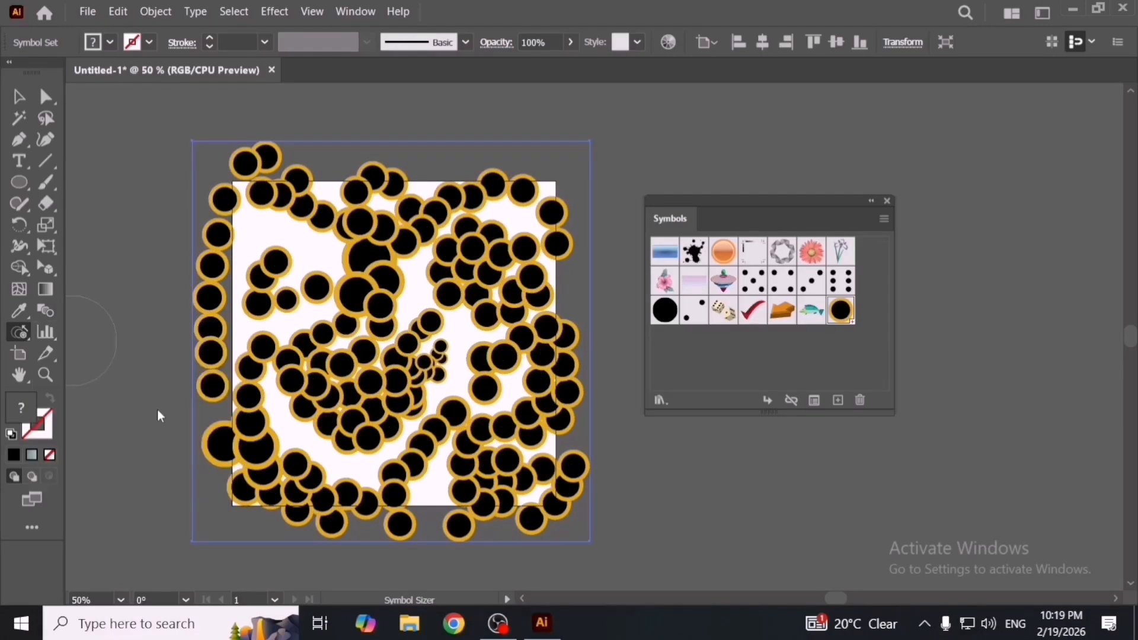
left_click_drag(370, 388, 388, 376)
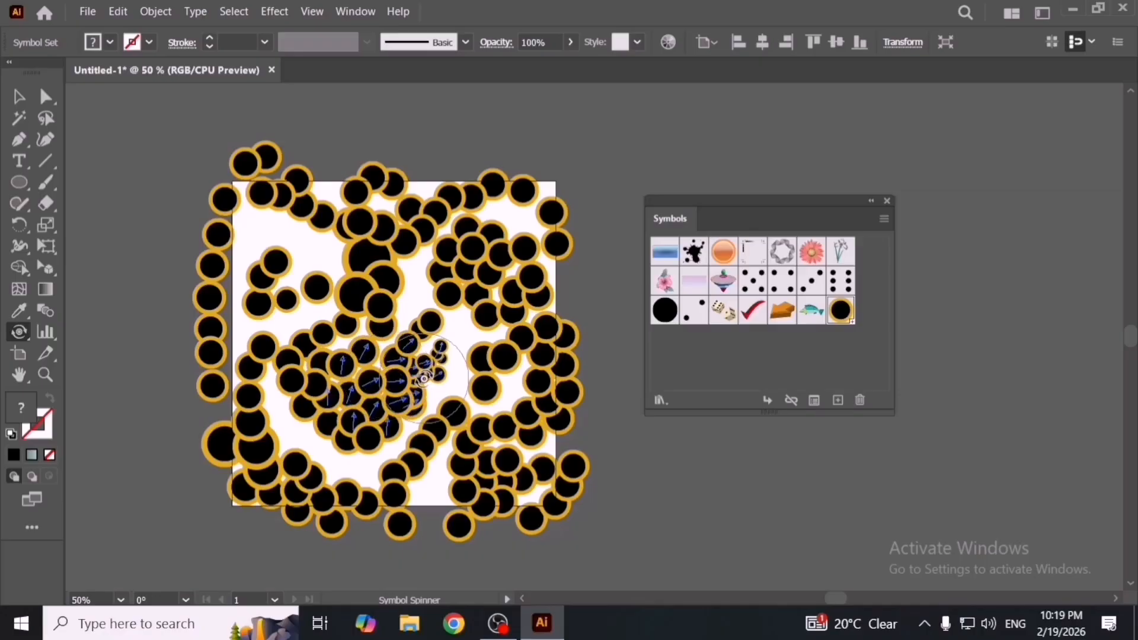
mouse_move(422, 428)
left_mouse_down()
mouse_move(330, 319)
mouse_move(376, 384)
mouse_move(370, 454)
mouse_move(343, 421)
mouse_move(421, 391)
mouse_move(432, 349)
mouse_move(431, 384)
mouse_move(418, 365)
mouse_move(326, 367)
left_mouse_up()
Step: Shrink the clustered circles in the centre of the artboard with the Symbol Sizer tool
right_click(20, 333)
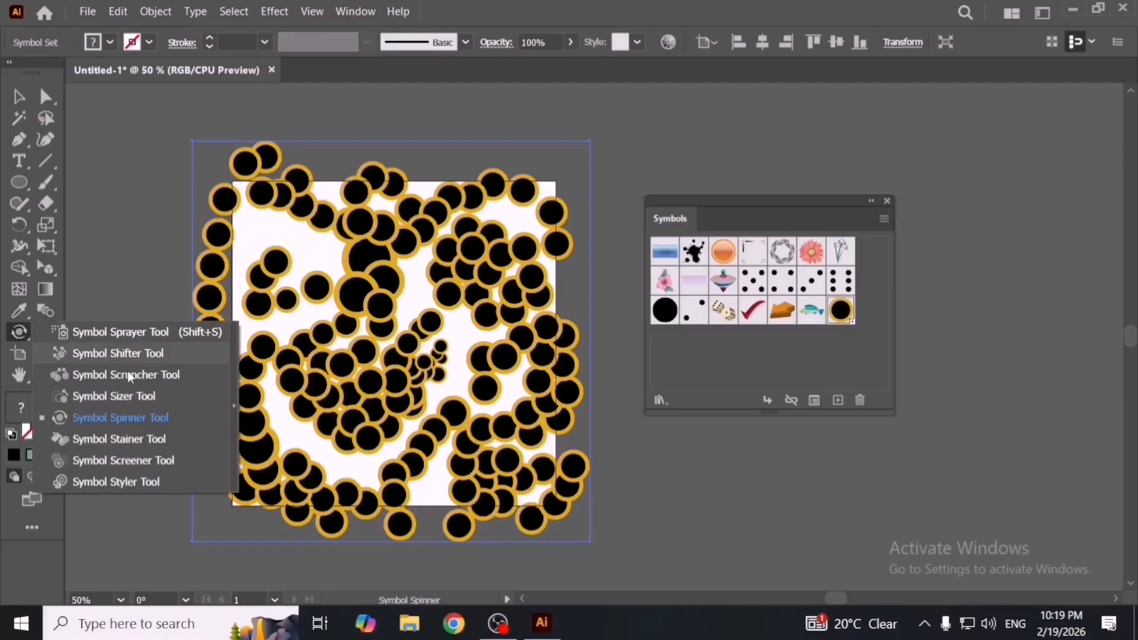
left_click(150, 400)
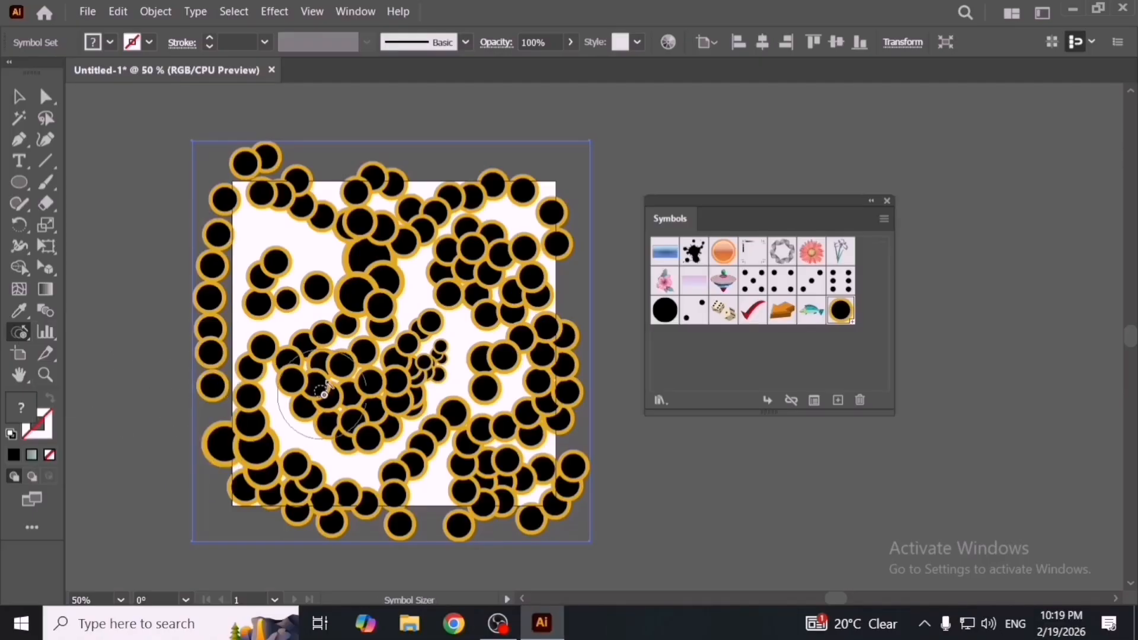
left_click_drag(332, 396, 359, 397)
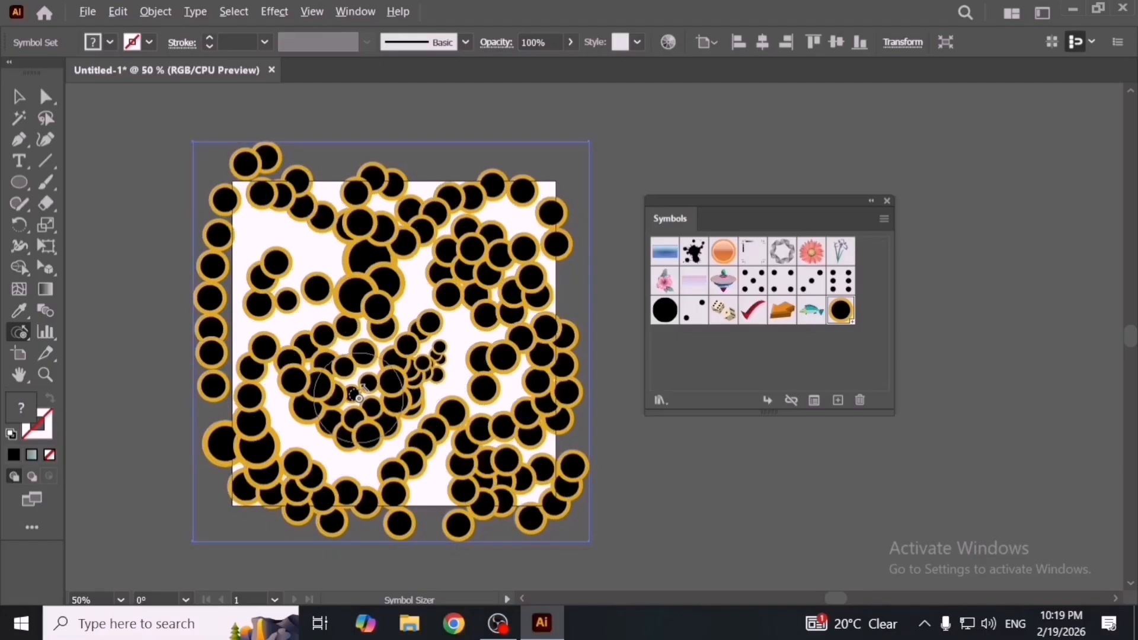
key("alt+Caps_Lock")
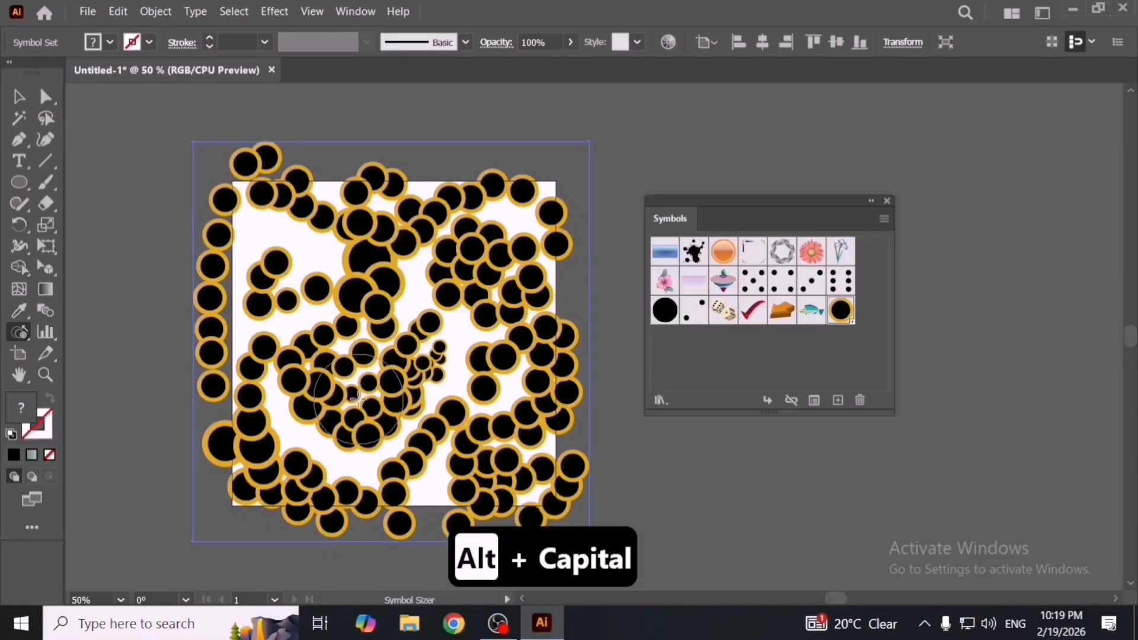
mouse_move(379, 406)
left_mouse_down()
mouse_move(402, 377)
mouse_move(415, 397)
mouse_move(422, 383)
mouse_move(398, 385)
left_mouse_up()
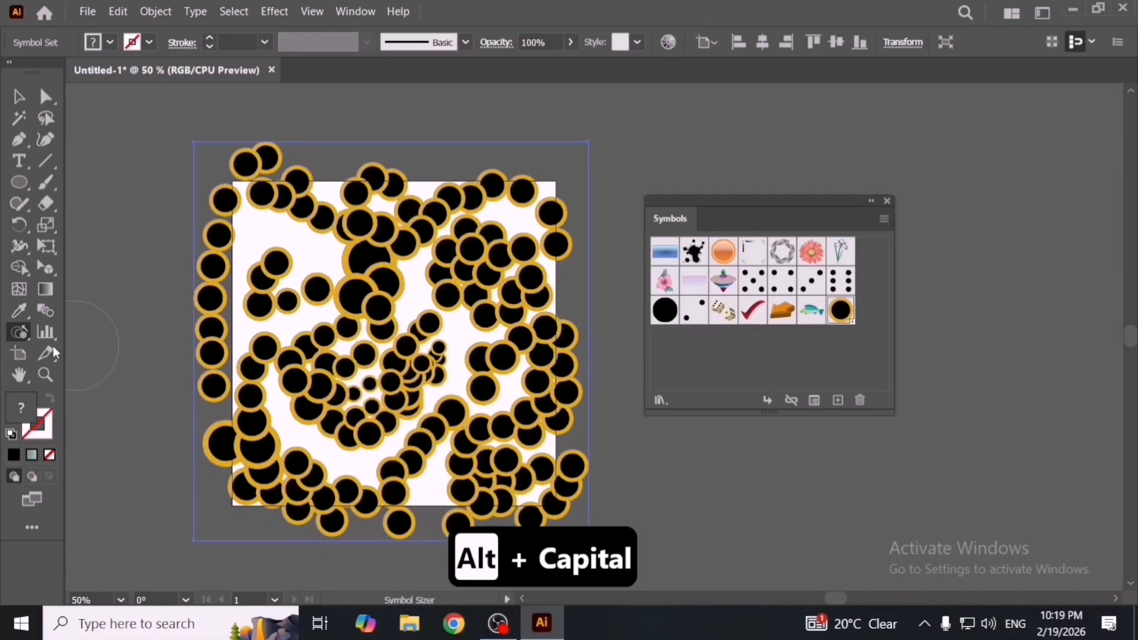
Step: Spin the reduced circles in the middle cluster with the Symbol Spinner tool
left_click(26, 331)
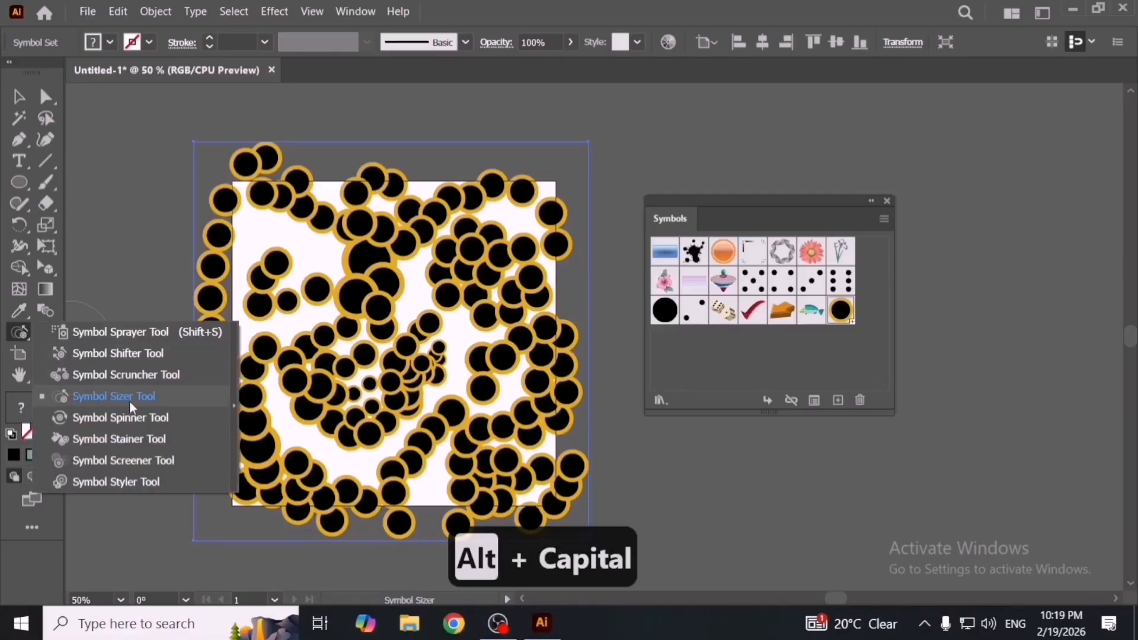
left_click(190, 419)
mouse_move(325, 385)
left_mouse_down()
mouse_move(355, 387)
mouse_move(372, 361)
left_mouse_up()
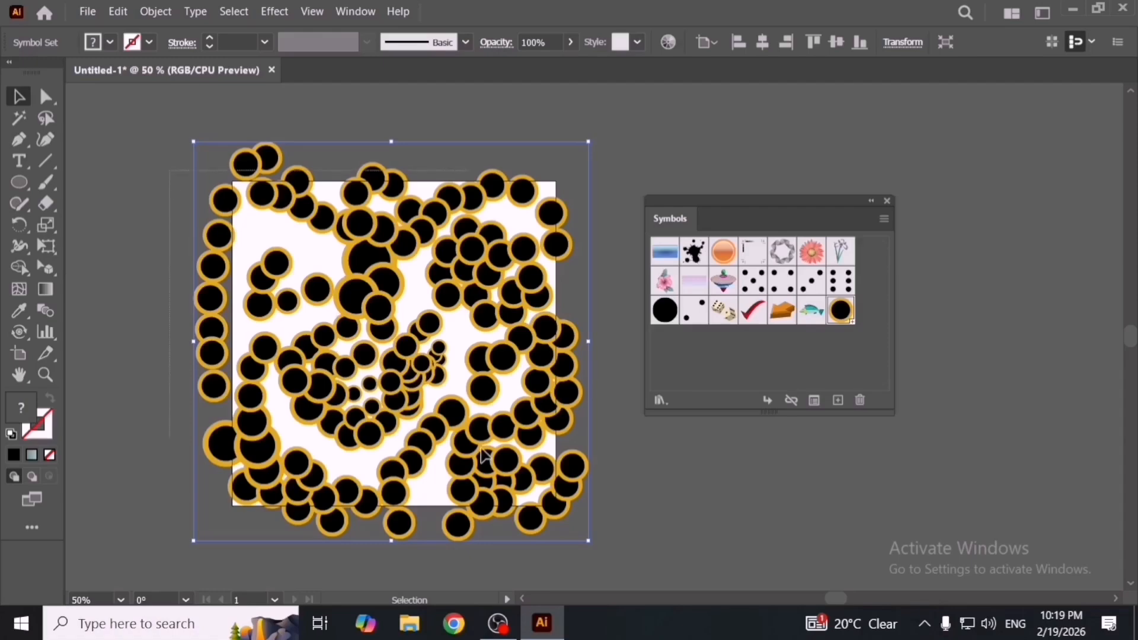
Step: Delete the sprayed circle set and spray red check mark symbols across the middle of the artboard
key("Delete")
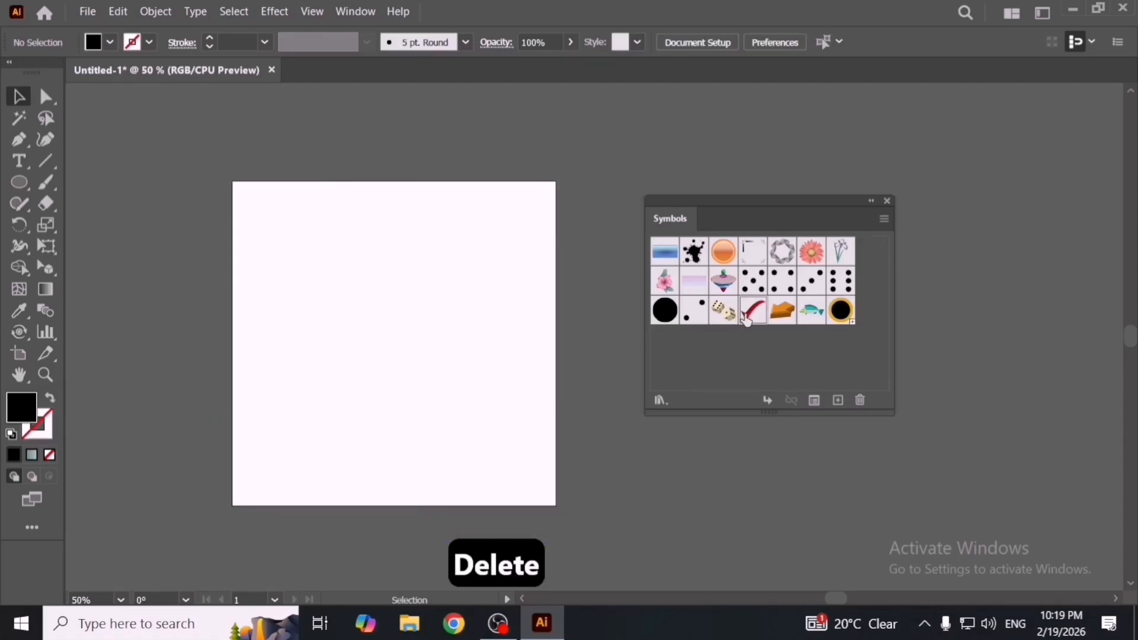
left_click(25, 329)
left_click(124, 332)
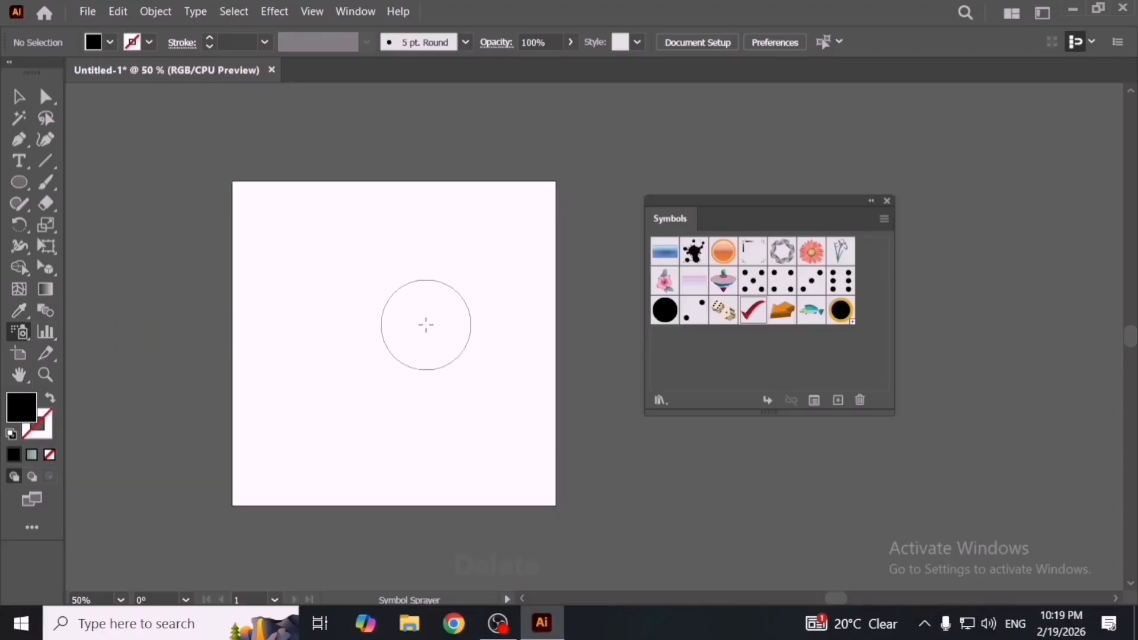
mouse_move(424, 323)
left_mouse_down()
mouse_move(379, 291)
mouse_move(398, 296)
mouse_move(388, 415)
mouse_move(439, 379)
mouse_move(427, 368)
left_mouse_up()
Step: Rotate the check marks in the centre, lower and right parts of the set with the Symbol Spinner tool
left_click(27, 332)
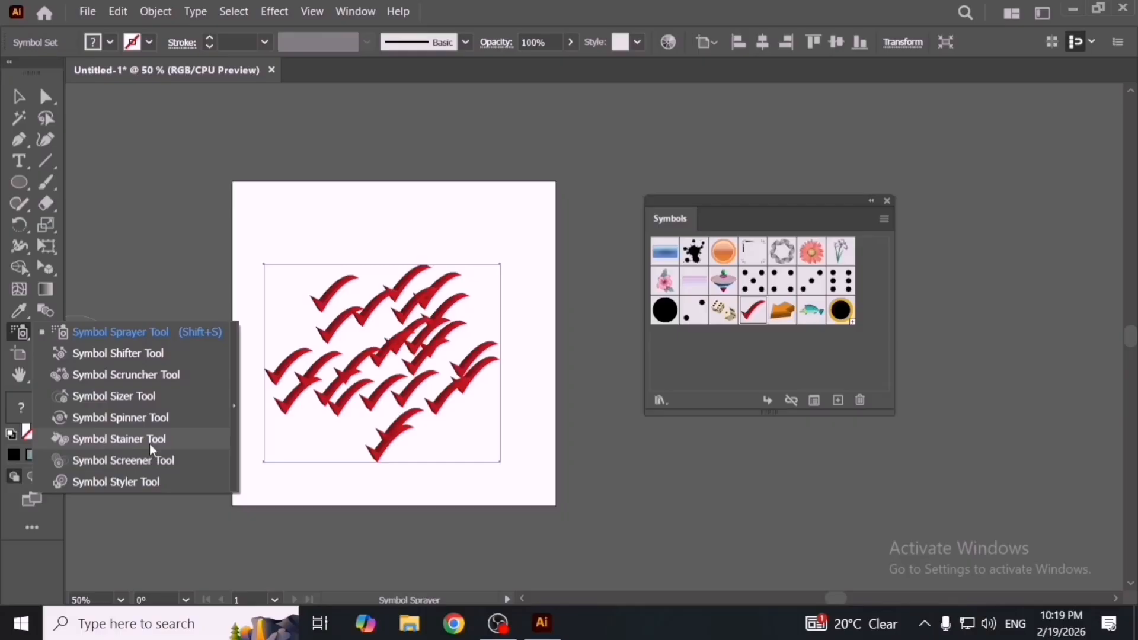
left_click(148, 417)
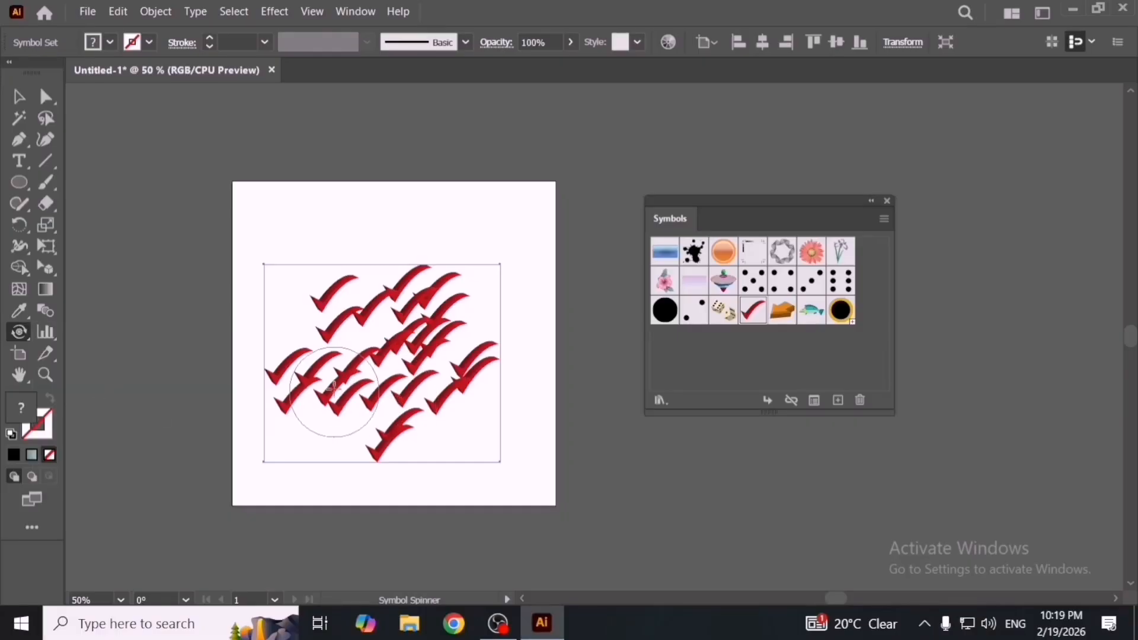
mouse_move(401, 374)
left_mouse_down()
mouse_move(403, 425)
mouse_move(431, 431)
mouse_move(384, 453)
mouse_move(467, 406)
left_mouse_up()
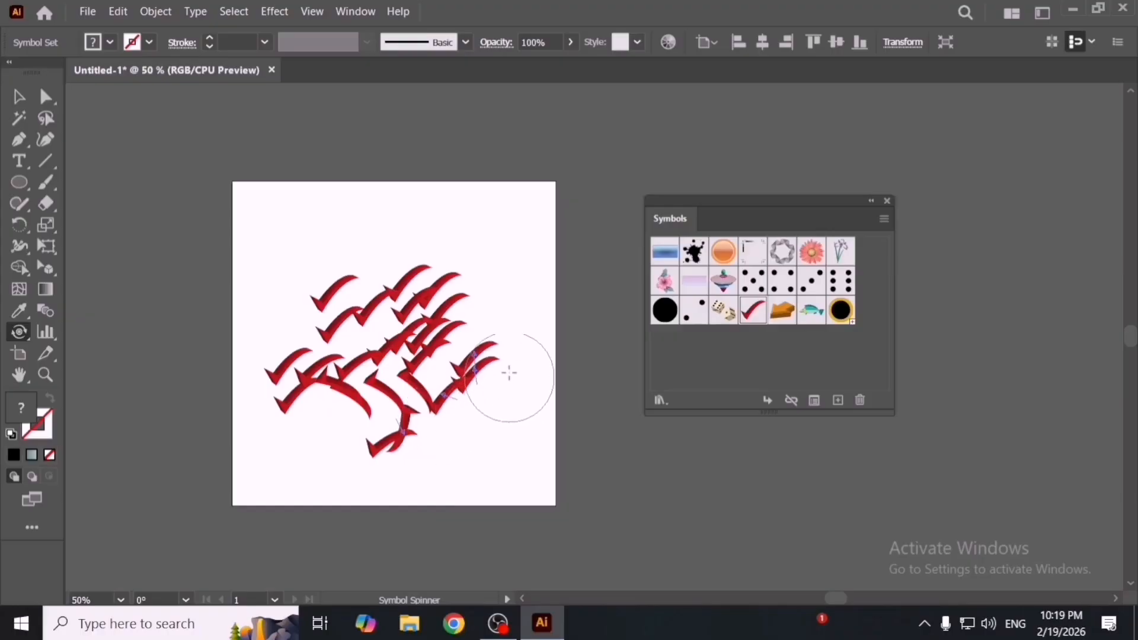
mouse_move(510, 372)
left_mouse_down()
mouse_move(404, 276)
mouse_move(470, 341)
mouse_move(411, 326)
mouse_move(389, 390)
mouse_move(366, 344)
mouse_move(403, 422)
mouse_move(379, 411)
left_mouse_up()
Step: Stain the central check marks with the black fill colour using the Symbol Stainer tool
left_click(18, 335)
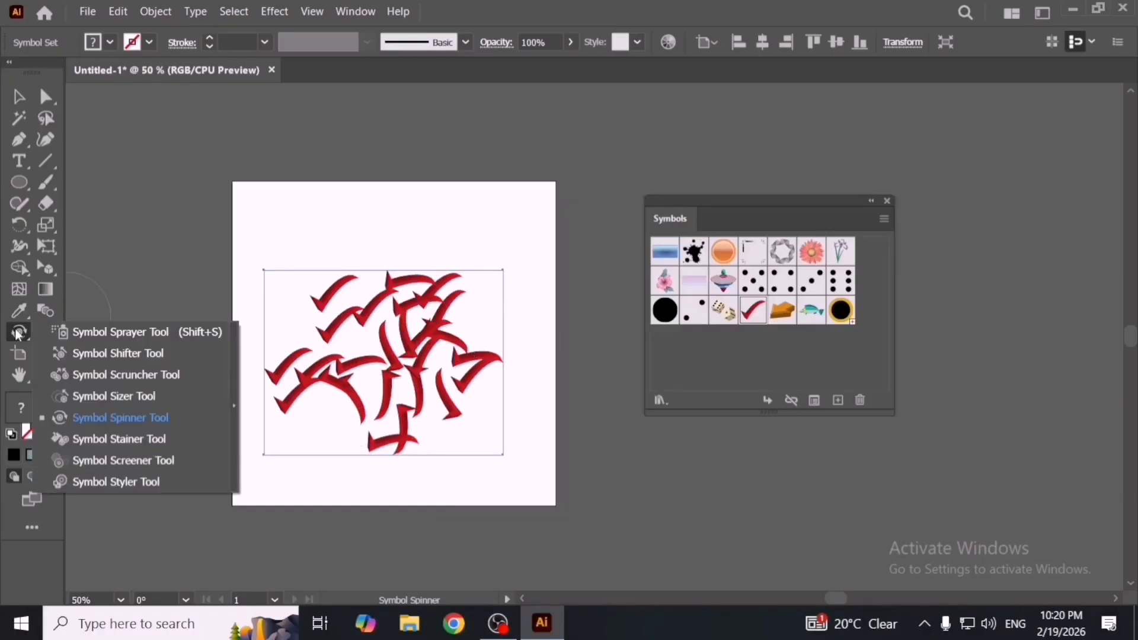
left_click(197, 435)
left_click_drag(355, 375, 362, 409)
left_click(363, 398)
left_click(409, 353)
mouse_move(409, 353)
left_mouse_down()
mouse_move(469, 395)
mouse_move(474, 318)
mouse_move(393, 374)
mouse_move(410, 338)
mouse_move(389, 401)
left_mouse_up()
Step: Undo all the black staining on the check marks
key("ctrl+z")
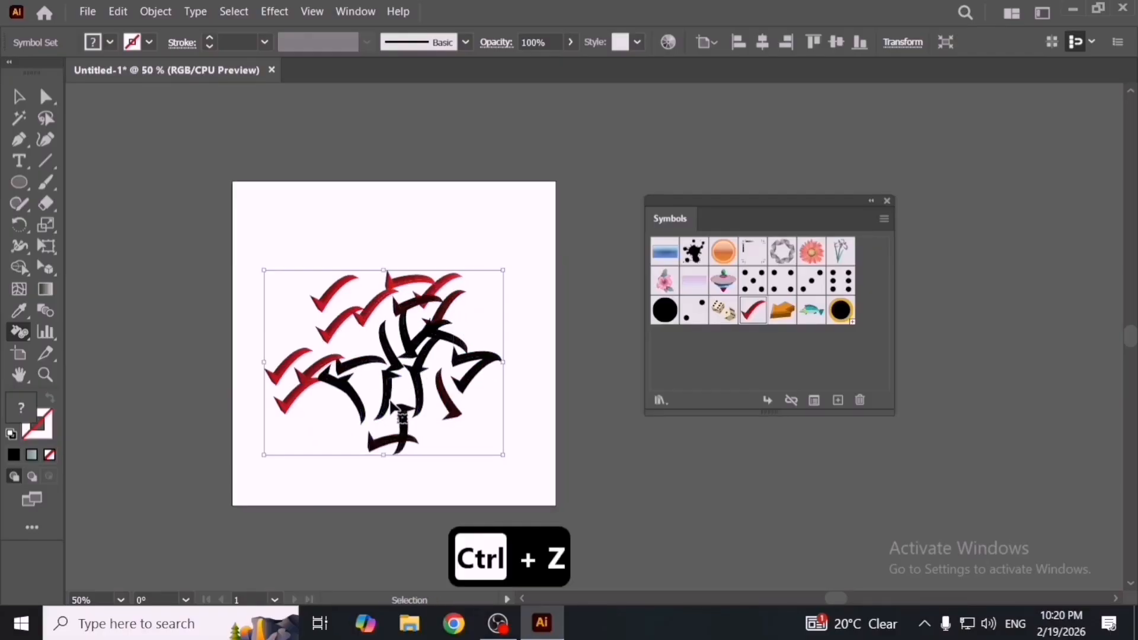
key("ctrl+z")
key("ctrl+z")
key("ctrl+z")
key("ctrl+z")
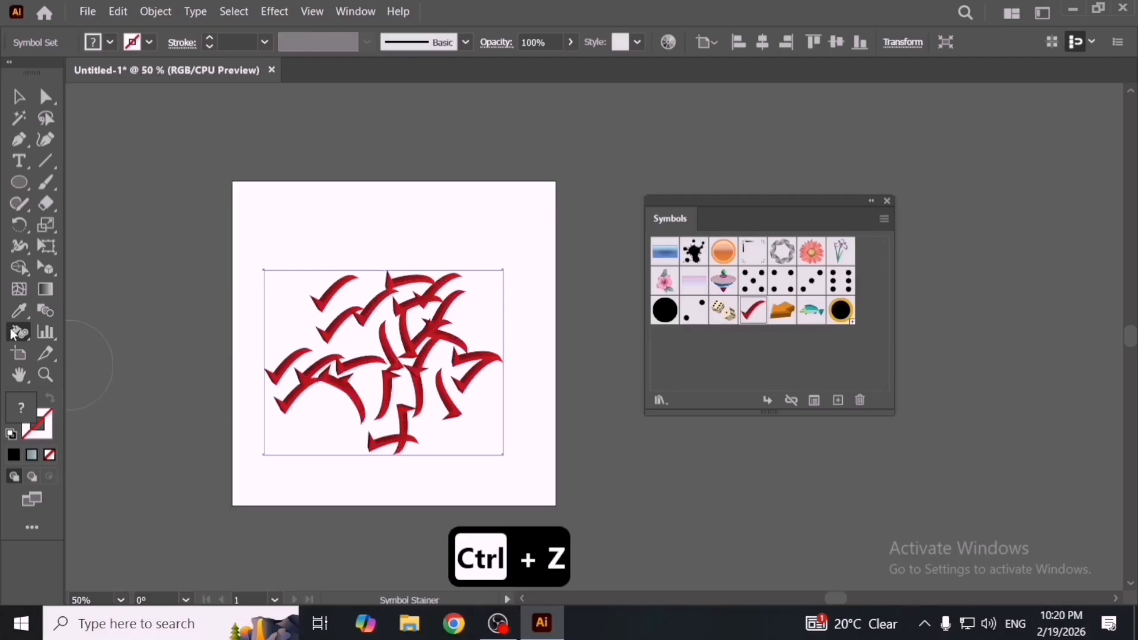
Step: Fade the lower central check marks with the Symbol Screener tool and pull the set together with the Symbol Scruncher tool
left_click_drag(13, 335, 161, 460)
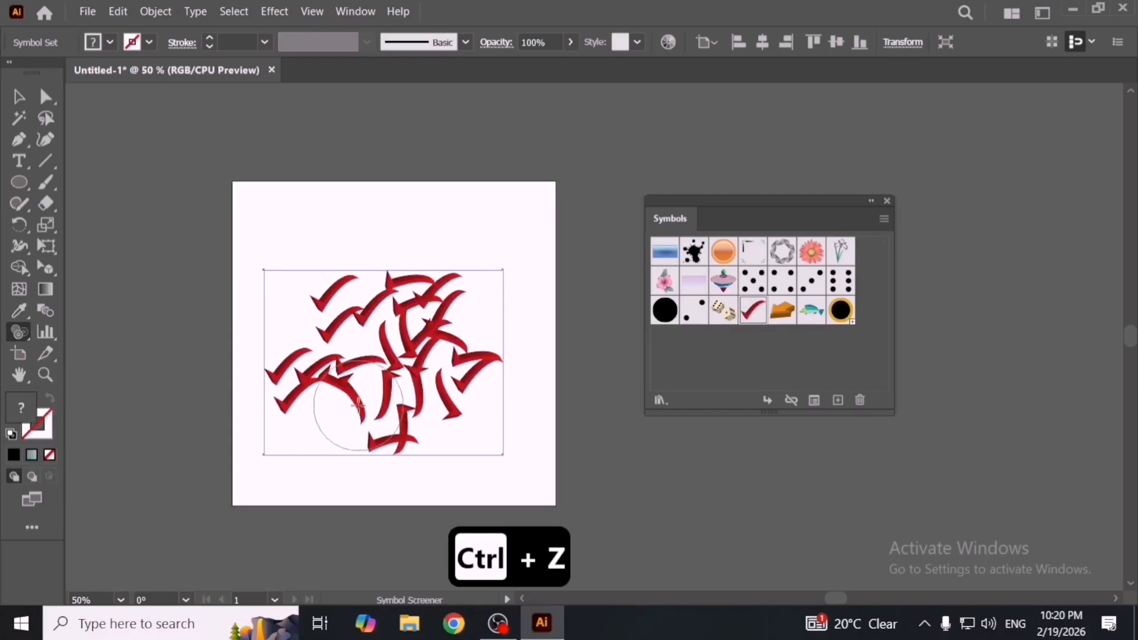
mouse_move(358, 405)
left_mouse_down()
mouse_move(388, 418)
mouse_move(393, 394)
left_mouse_up()
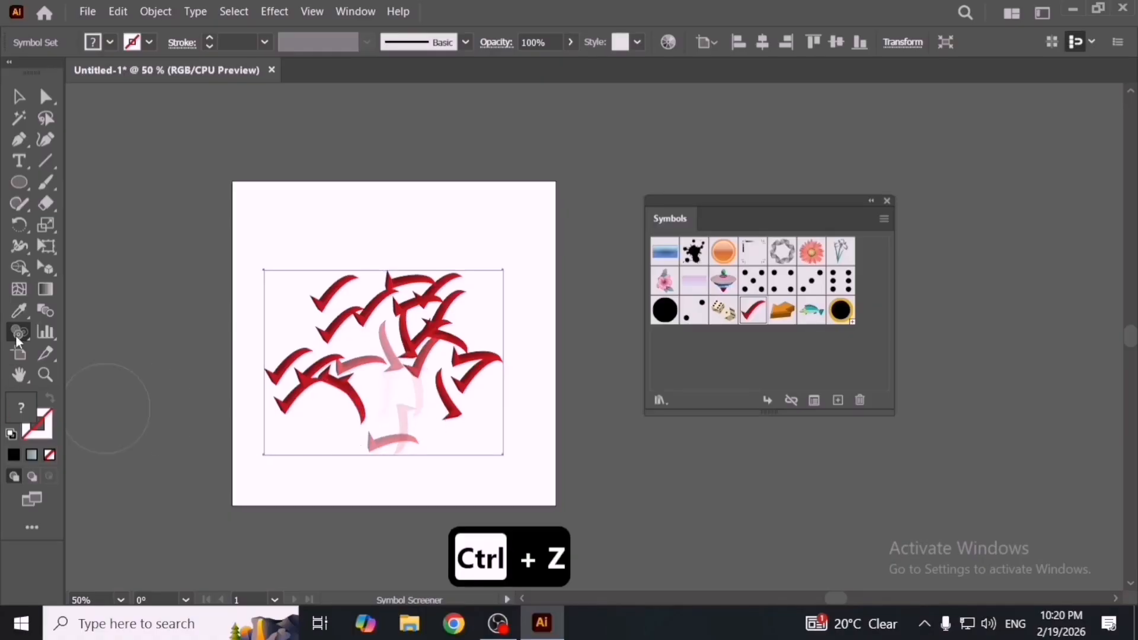
left_click_drag(19, 342, 172, 379)
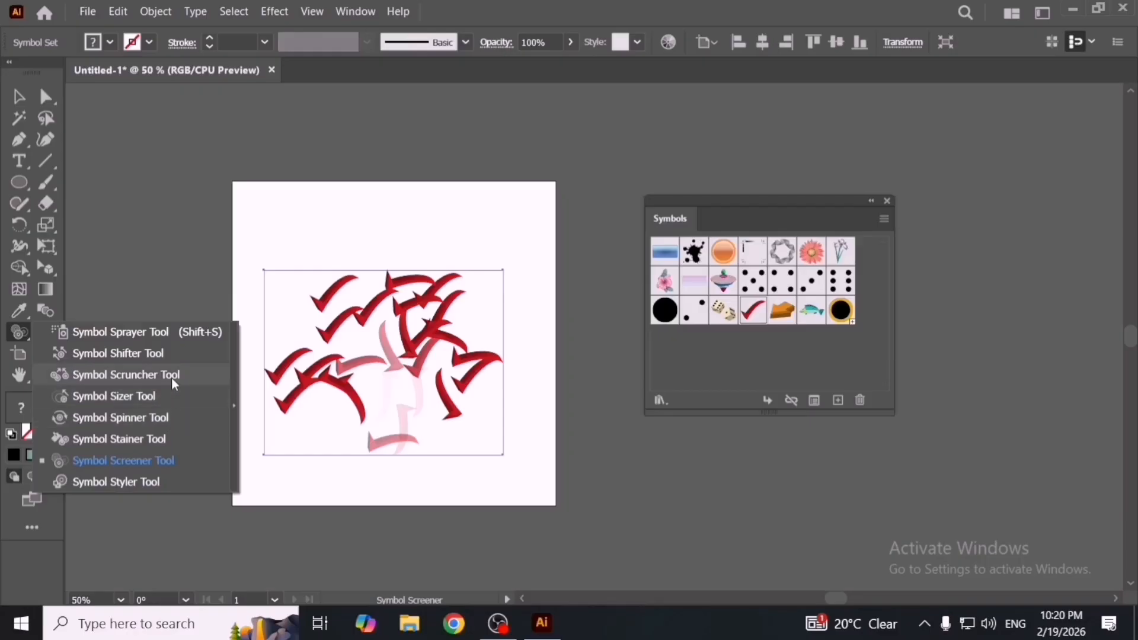
left_click(172, 378)
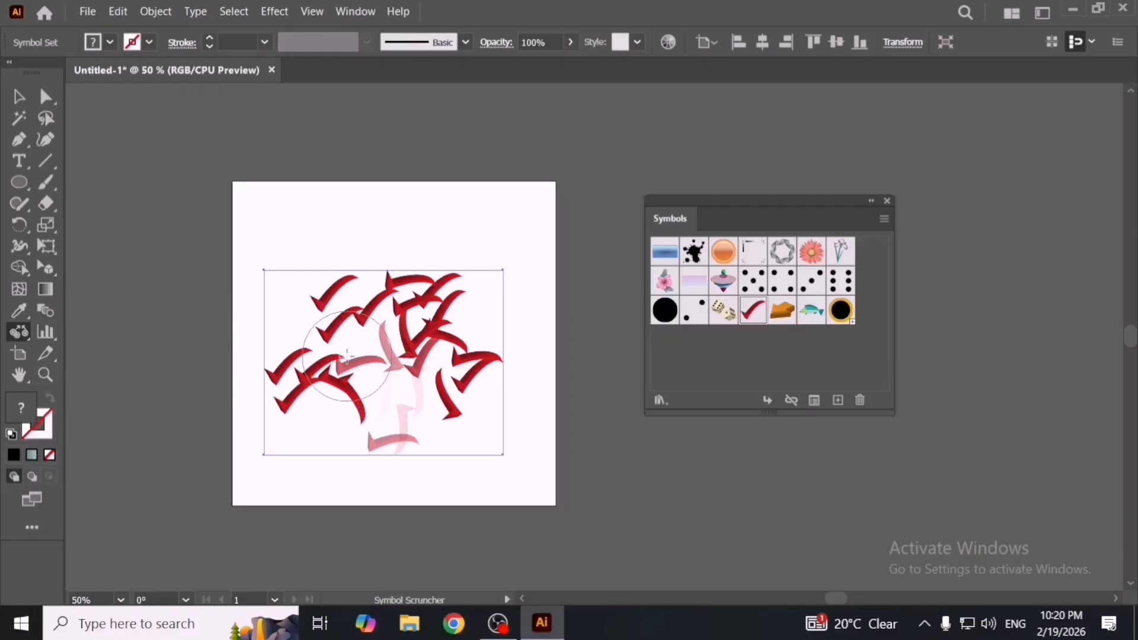
left_click_drag(348, 353, 349, 345)
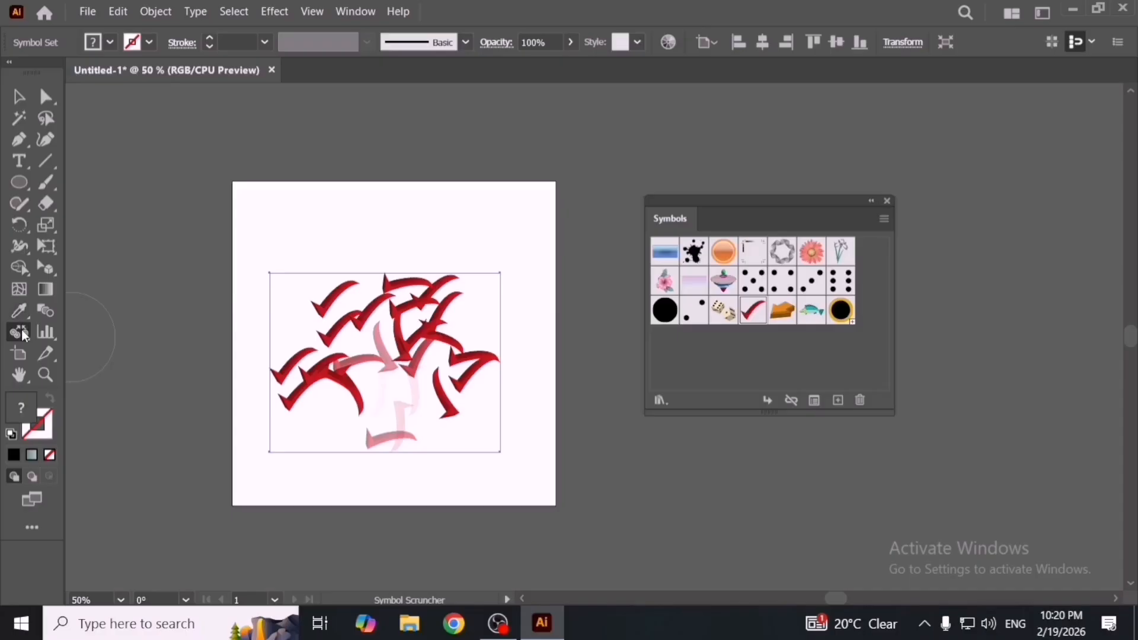
Step: Push the check marks outward to several areas of the artboard with the Symbol Shifter tool, and switch to the Symbol Scruncher tool
left_click_drag(23, 336, 141, 350)
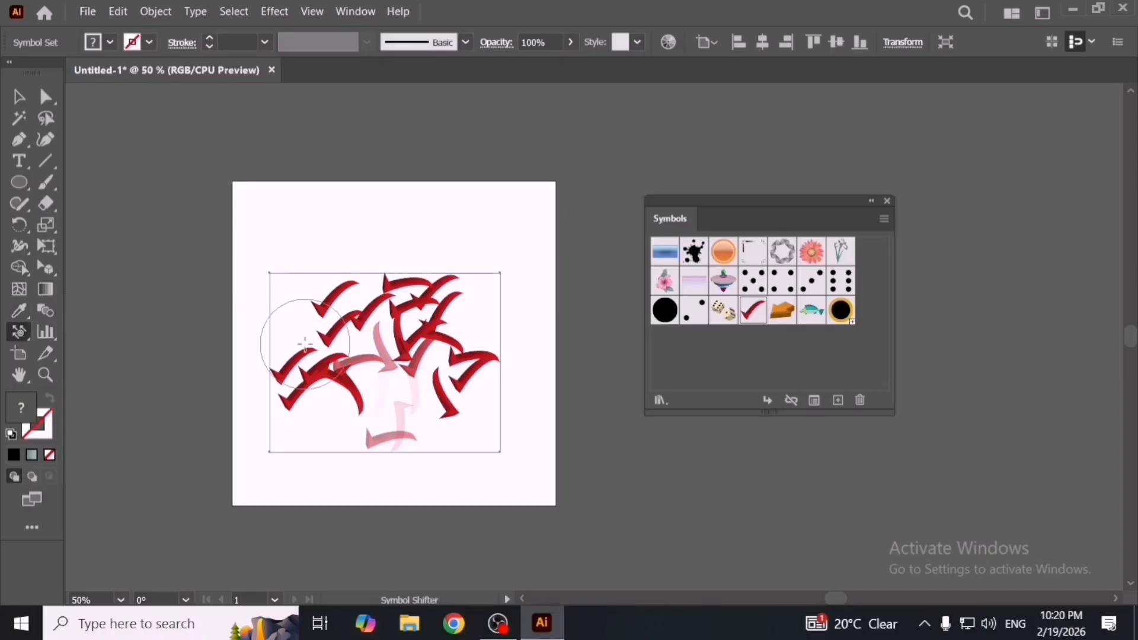
mouse_move(305, 344)
left_mouse_down()
mouse_move(357, 322)
mouse_move(406, 246)
mouse_move(453, 229)
mouse_move(433, 306)
mouse_move(376, 243)
mouse_move(326, 235)
mouse_move(270, 245)
mouse_move(225, 336)
mouse_move(229, 377)
left_mouse_up()
mouse_move(398, 373)
left_mouse_down()
mouse_move(269, 340)
mouse_move(228, 398)
left_mouse_up()
mouse_move(354, 365)
left_mouse_down()
mouse_move(354, 464)
mouse_move(279, 457)
mouse_move(310, 457)
mouse_move(476, 285)
mouse_move(323, 377)
left_mouse_up()
left_click_drag(20, 336, 136, 372)
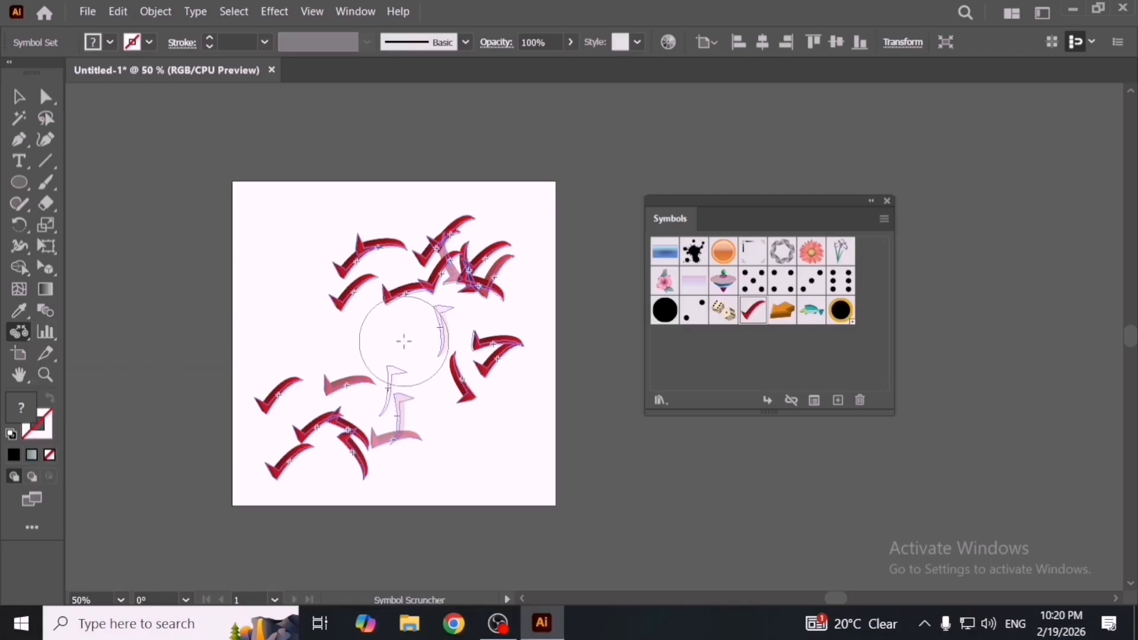
Step: Select the whole check mark set and delete it from the artboard
key("v")
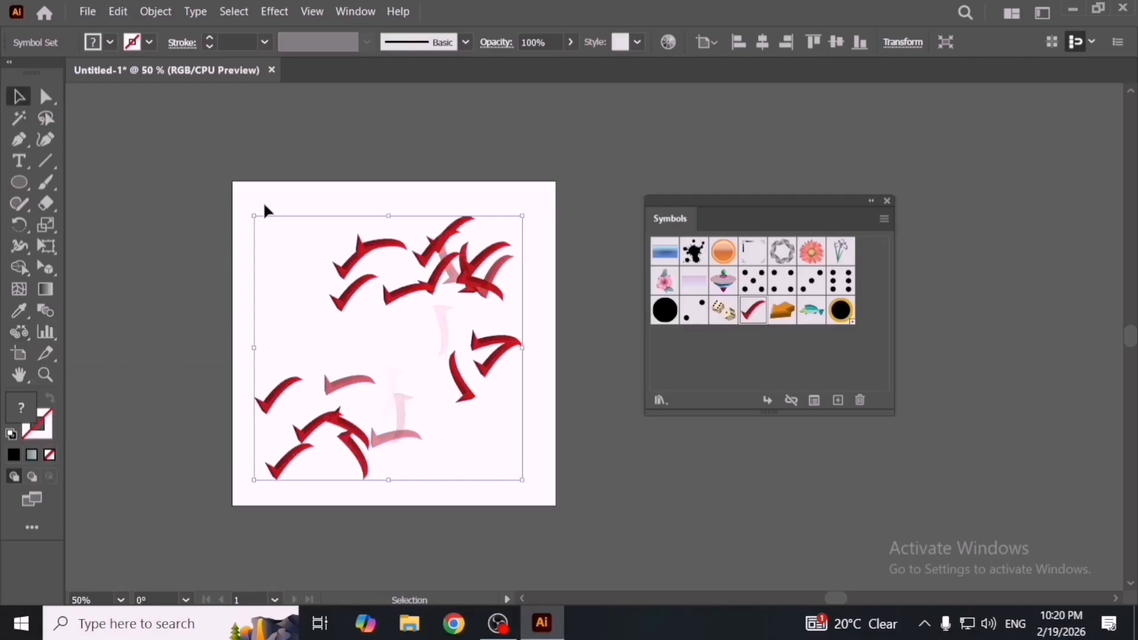
key("Delete")
key("Delete")
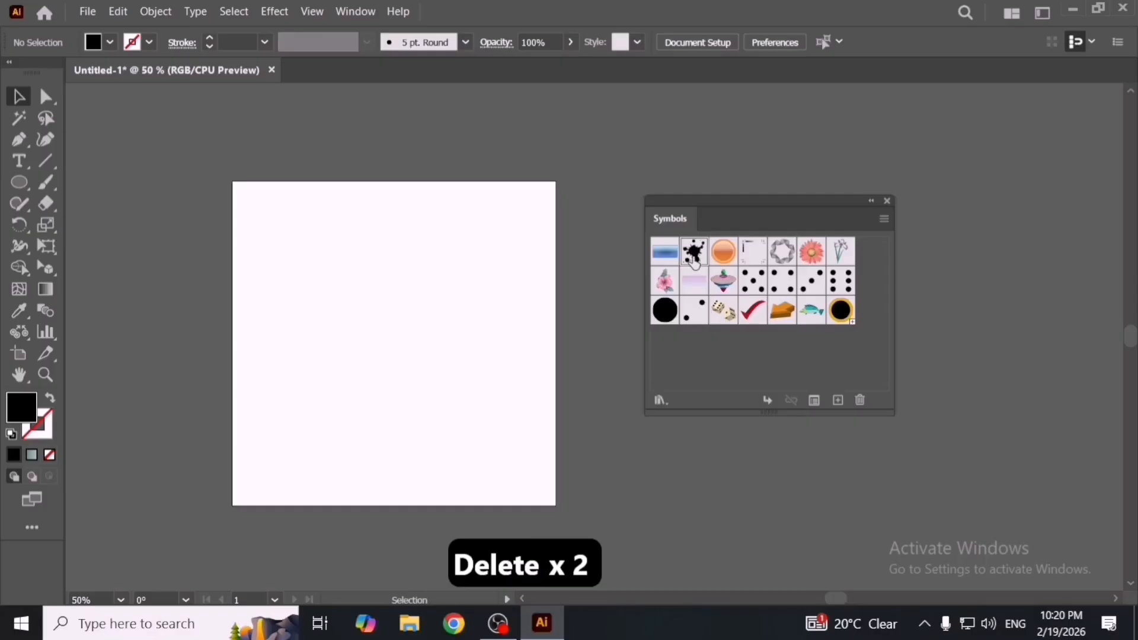
Step: Spray black ink splatter symbols across the middle of the artboard with the Symbol Sprayer tool, and undo the spray
scroll(407, 389, "up", 1)
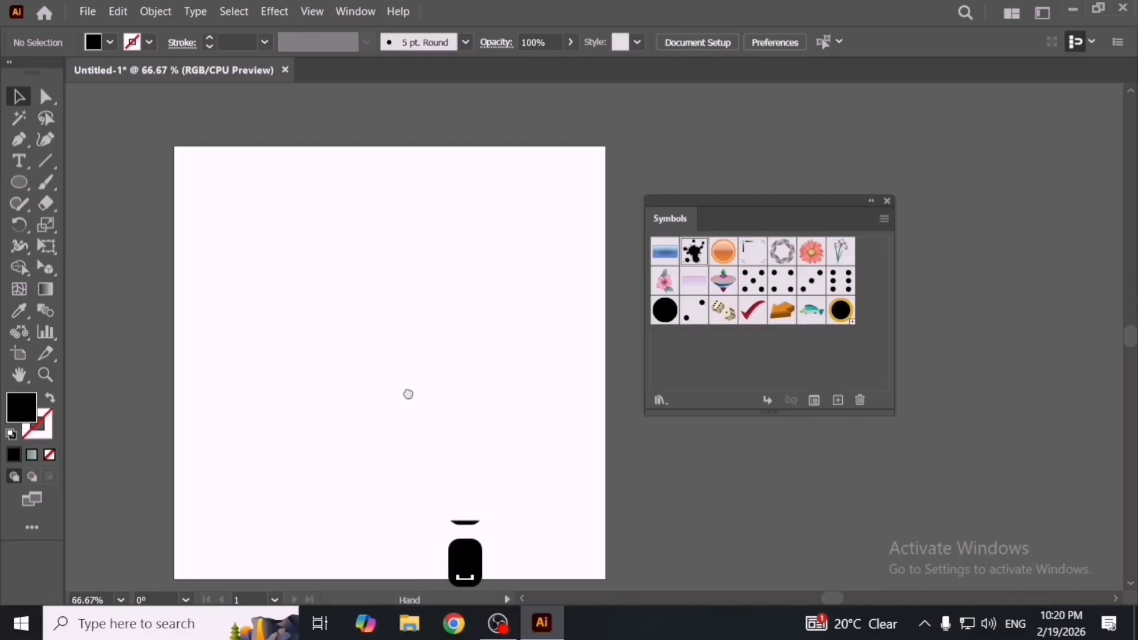
left_click_drag(408, 394, 408, 384)
left_click(20, 334)
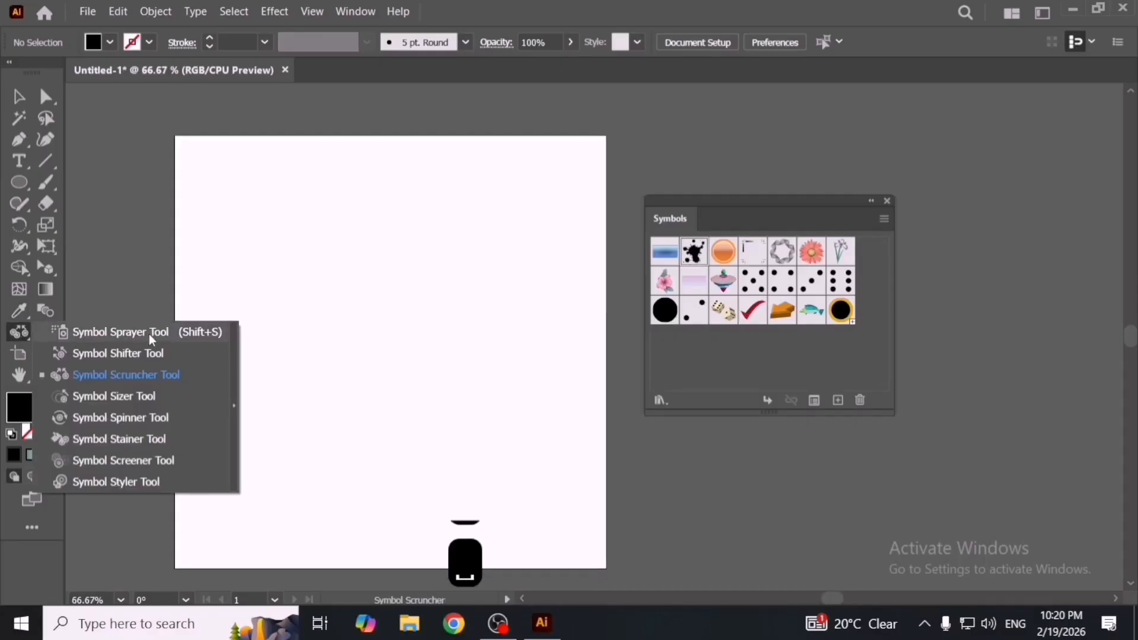
left_click(149, 333)
mouse_move(376, 305)
left_mouse_down()
mouse_move(378, 344)
mouse_move(456, 332)
mouse_move(522, 261)
left_mouse_up()
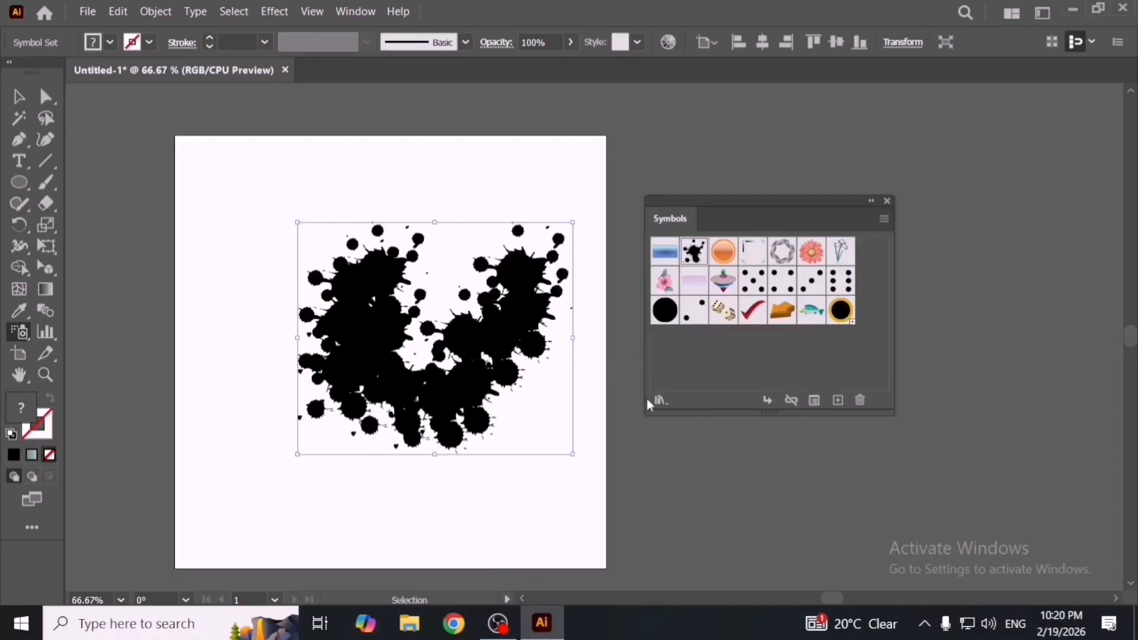
key("ctrl+z")
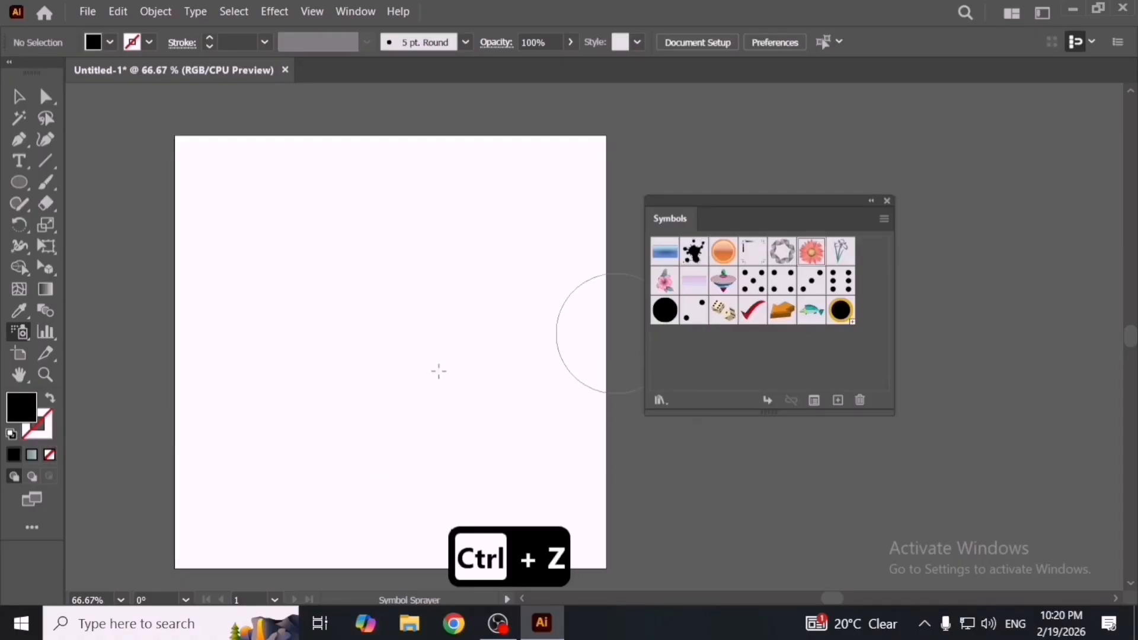
Step: Spray pink daisy-like flower symbols over most of the artboard with the Symbol Sprayer tool
mouse_move(379, 394)
left_mouse_down()
mouse_move(366, 409)
mouse_move(442, 315)
mouse_move(433, 373)
mouse_move(396, 326)
mouse_move(417, 278)
left_mouse_up()
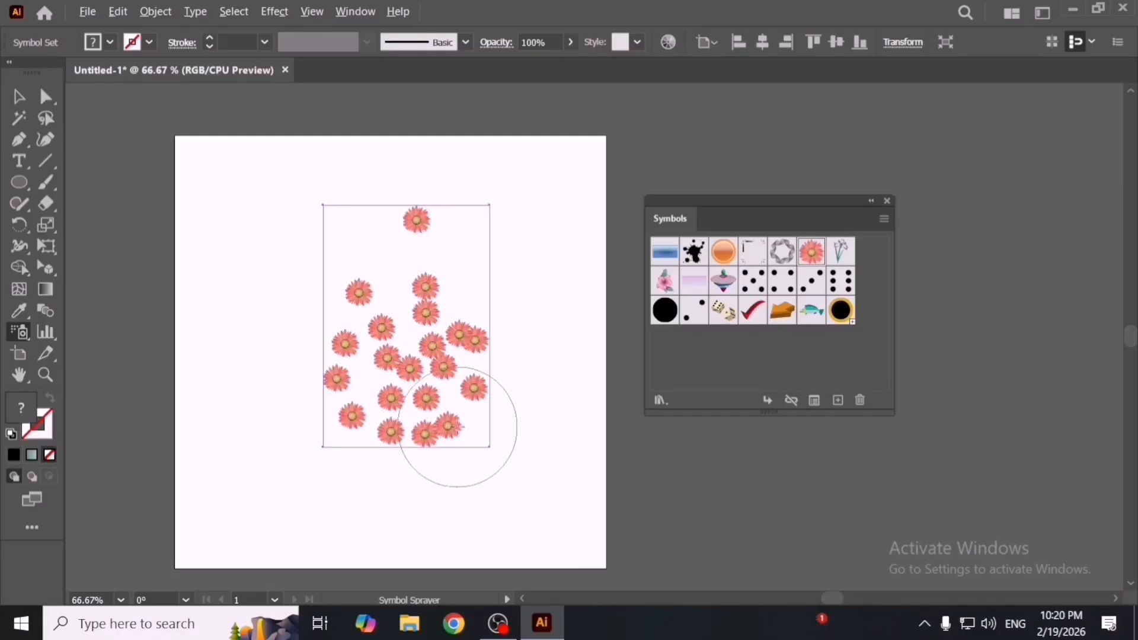
scroll(457, 426, "up", 1)
mouse_move(307, 354)
left_mouse_down()
mouse_move(317, 397)
mouse_move(278, 439)
mouse_move(541, 330)
mouse_move(553, 452)
mouse_move(409, 430)
mouse_move(451, 195)
mouse_move(215, 208)
mouse_move(415, 118)
mouse_move(467, 297)
mouse_move(504, 219)
mouse_move(219, 297)
mouse_move(178, 332)
mouse_move(455, 415)
left_mouse_up()
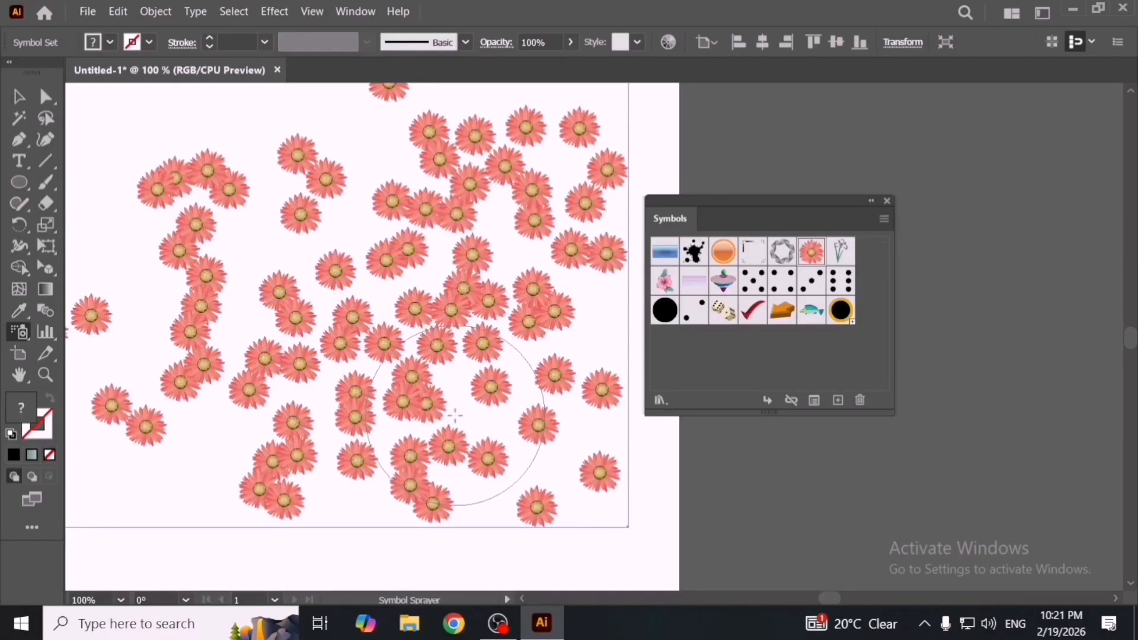
scroll(455, 415, "down", 2)
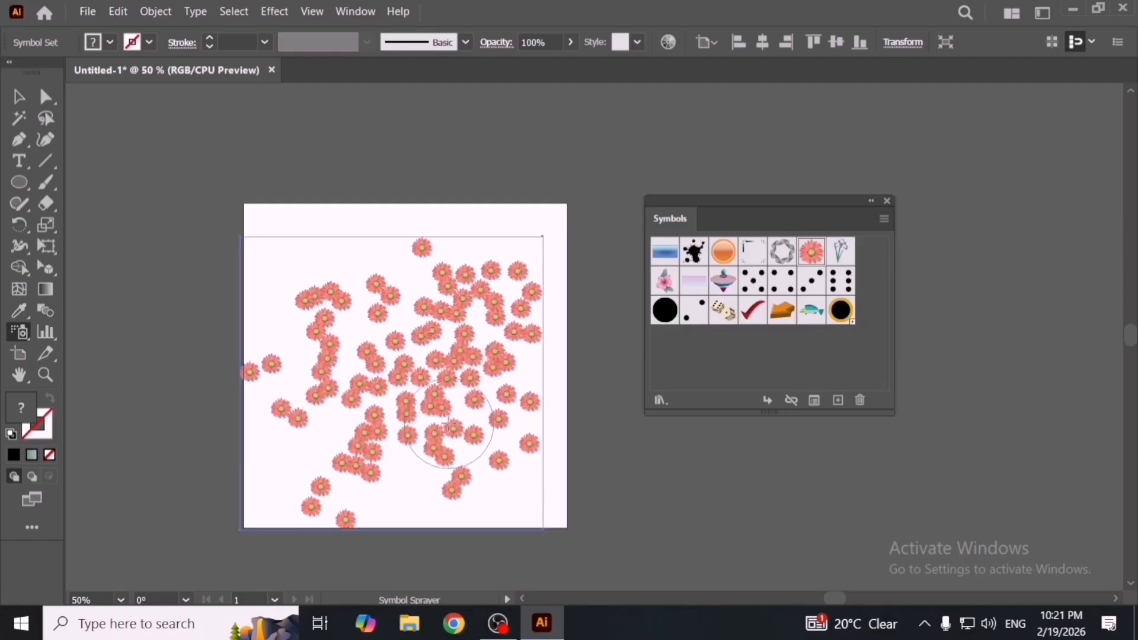
scroll(452, 428, "up", 1)
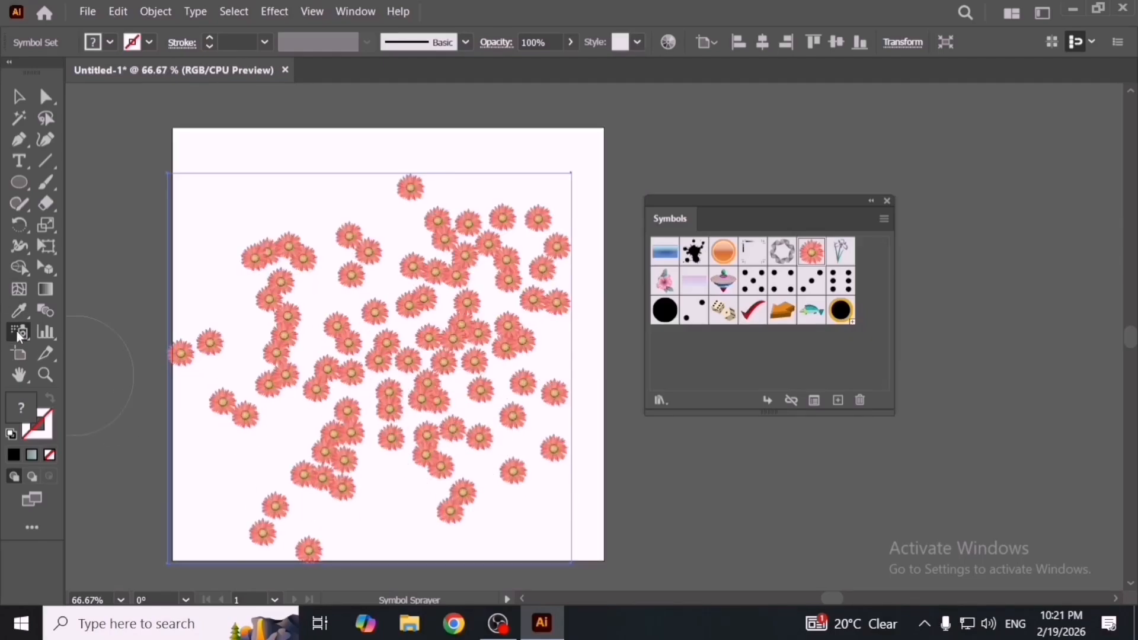
Step: Shift the daisy-like flowers around the artboard with the Symbol Shifter tool, pushing several groups toward the lower, upper and side areas
left_click_drag(19, 337, 140, 355)
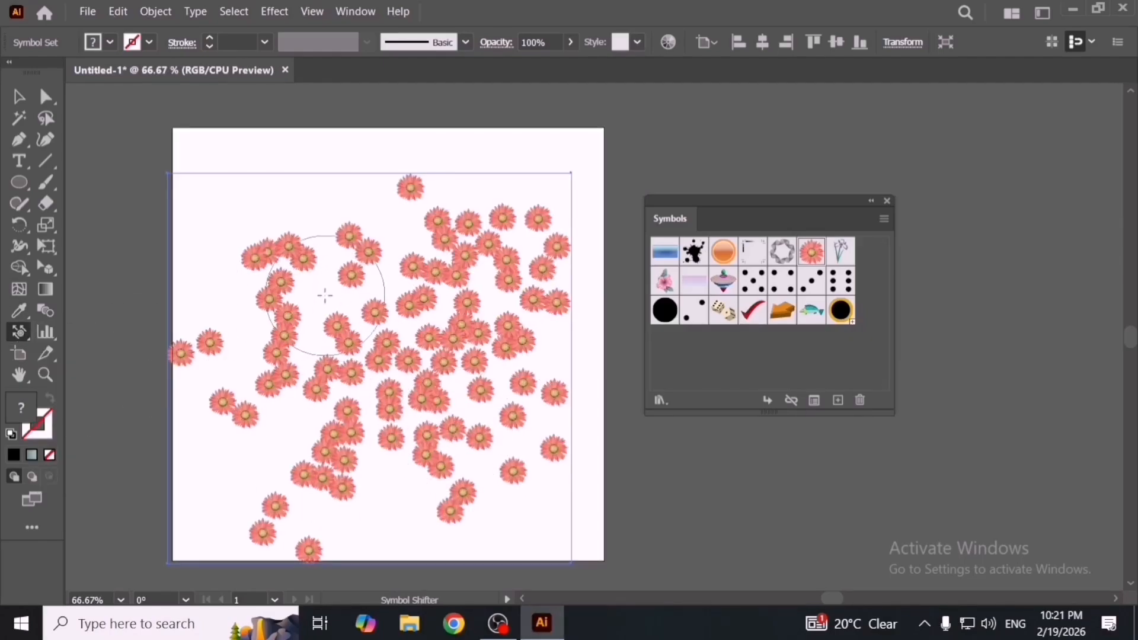
left_click(325, 295)
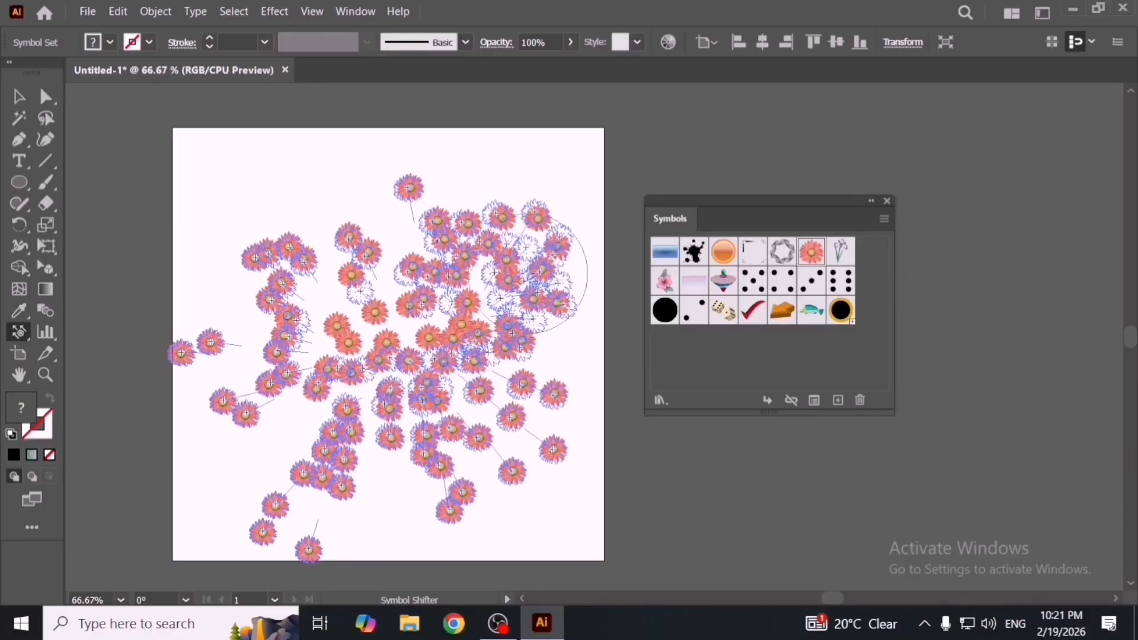
left_click_drag(533, 276, 512, 365)
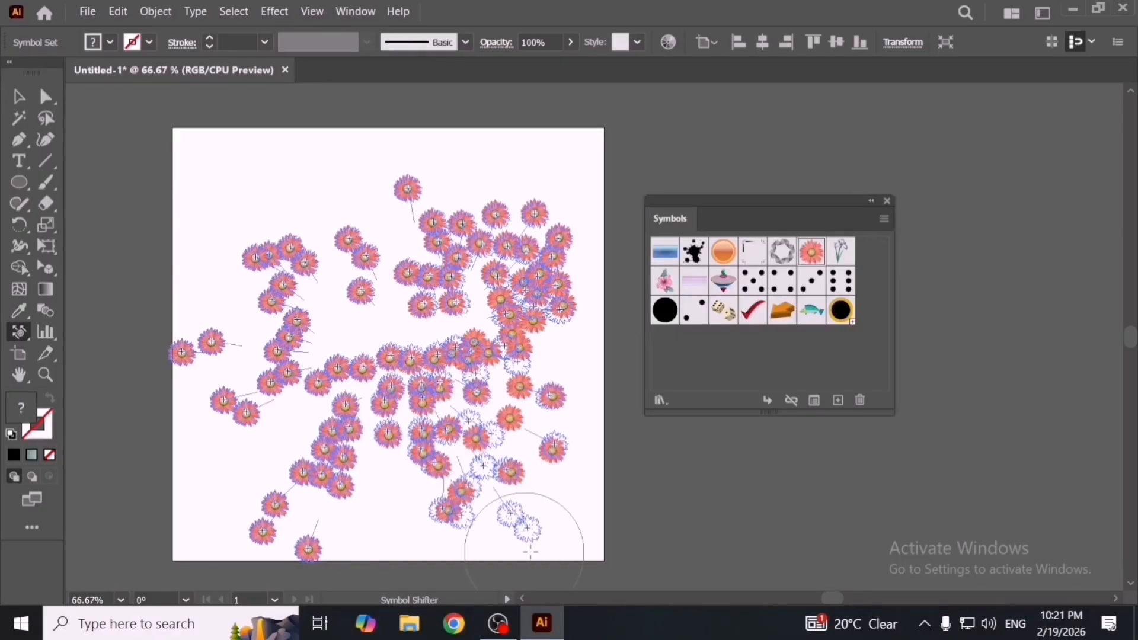
left_click_drag(531, 552, 531, 556)
mouse_move(511, 403)
left_mouse_down()
mouse_move(463, 373)
mouse_move(441, 337)
mouse_move(325, 277)
mouse_move(335, 293)
left_mouse_up()
left_click_drag(407, 299, 403, 206)
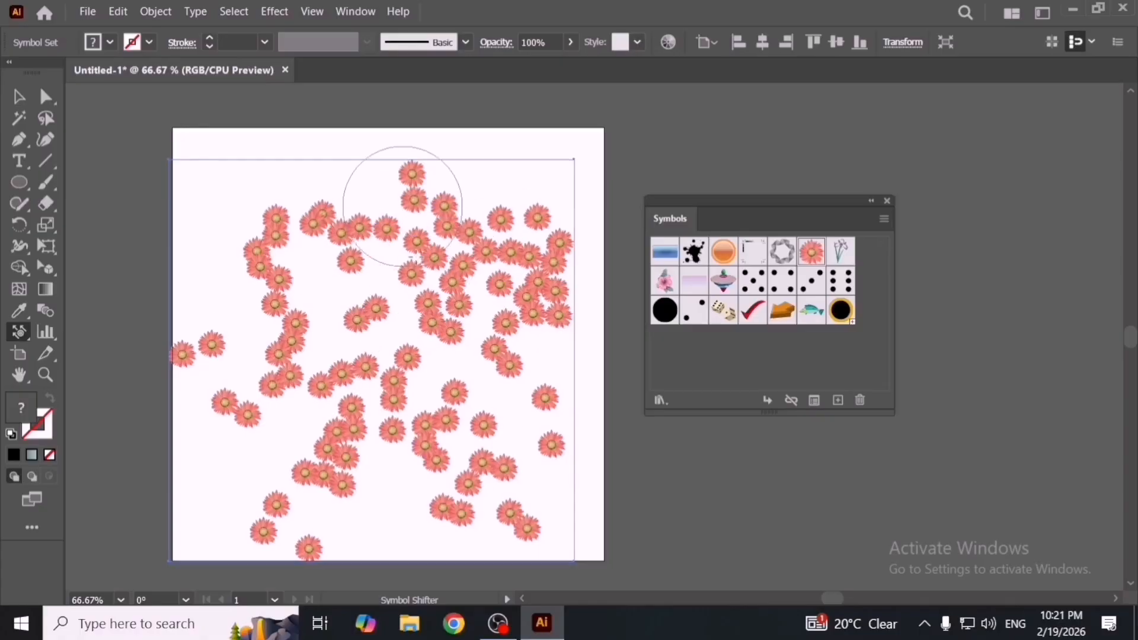
left_click_drag(410, 252, 416, 188)
left_click_drag(515, 231, 545, 173)
left_click_drag(511, 246, 532, 208)
mouse_move(386, 238)
left_mouse_down()
mouse_move(368, 189)
mouse_move(277, 221)
mouse_move(218, 172)
mouse_move(252, 261)
left_mouse_up()
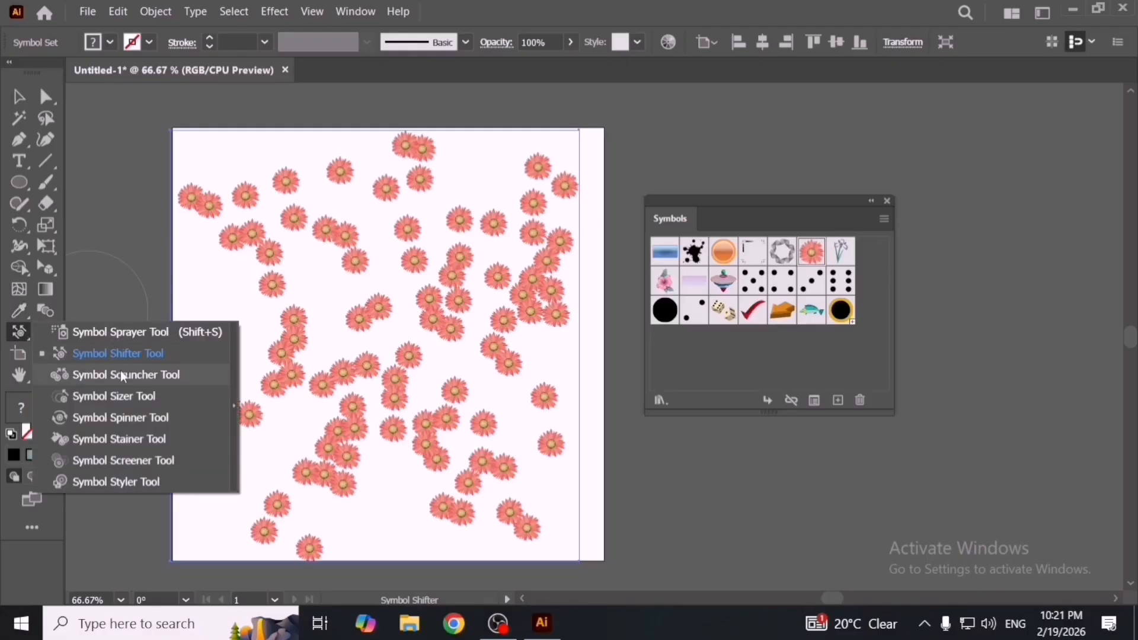
Step: Pull the flowers closer together at three spots near the middle of the artboard with the Symbol Scruncher tool
left_click(120, 371)
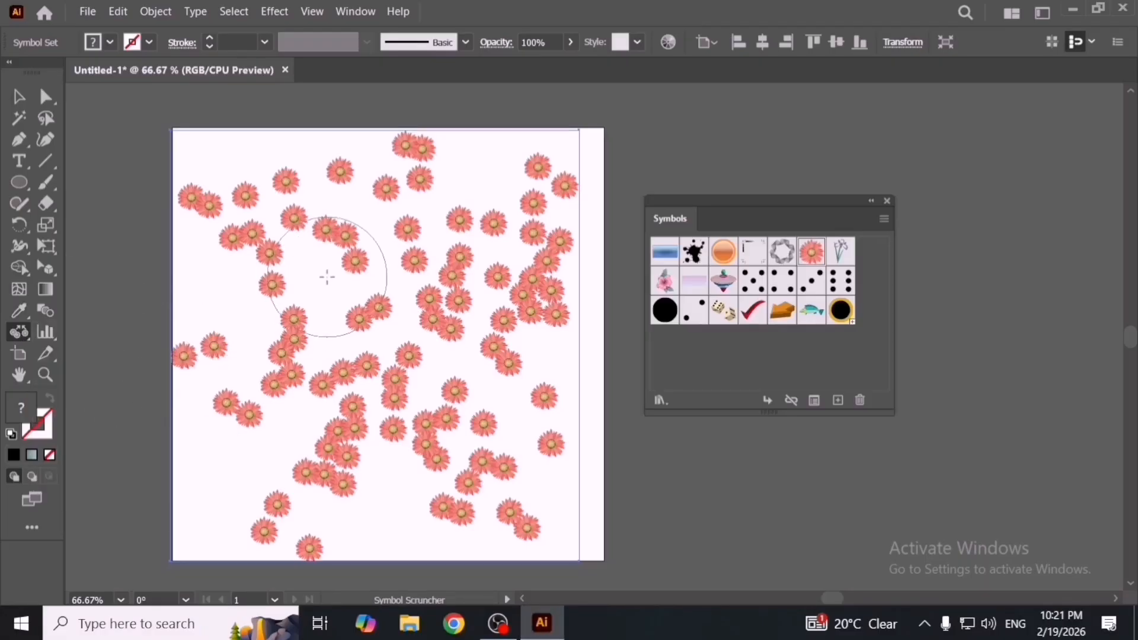
left_click_drag(327, 276, 329, 279)
left_click_drag(410, 289, 407, 296)
mouse_move(443, 350)
left_mouse_down()
mouse_move(455, 340)
mouse_move(442, 355)
left_mouse_up()
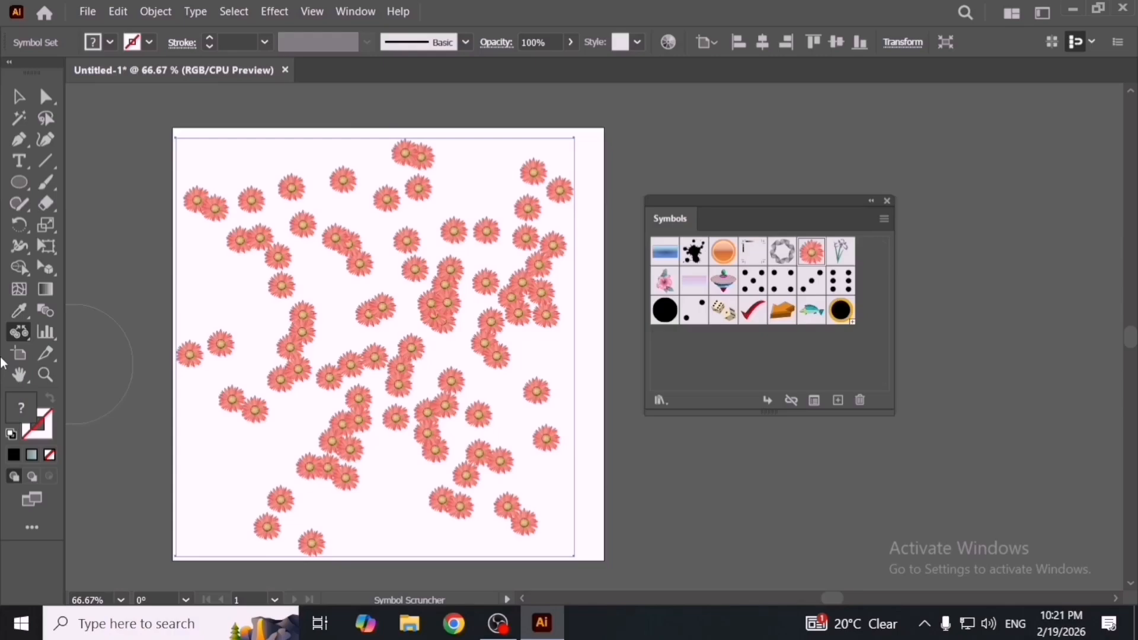
Step: With the Symbol Sizer tool, shrink the flowers at the middle right of the artboard and enlarge those in the center, undoing the first enlargement
left_click(20, 333)
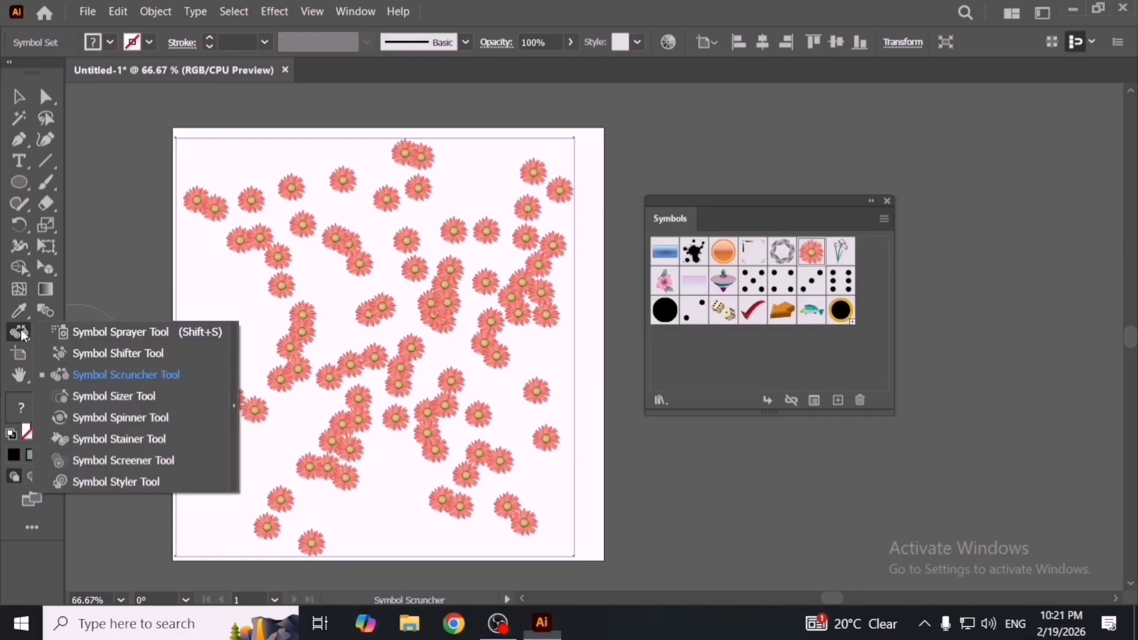
left_click(153, 393)
mouse_move(323, 380)
left_mouse_down()
mouse_move(356, 293)
mouse_move(260, 345)
mouse_move(387, 305)
left_mouse_up()
key("ctrl+z")
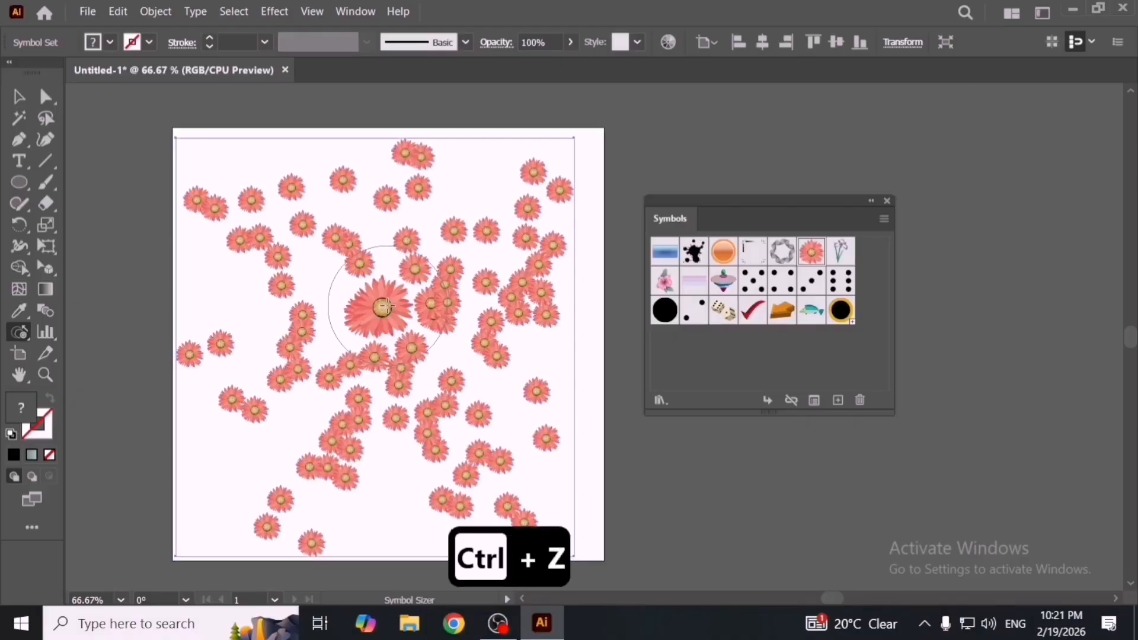
left_click(386, 307, "alt")
left_click(514, 305, "alt")
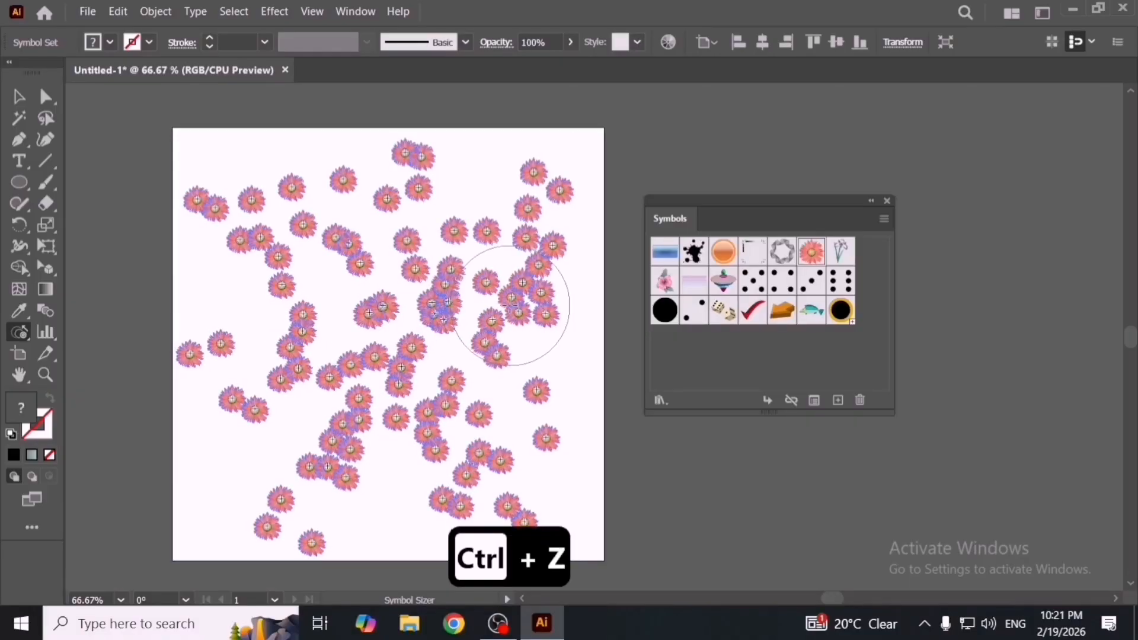
mouse_move(431, 365)
left_mouse_down()
mouse_move(421, 391)
mouse_move(413, 371)
mouse_move(370, 382)
mouse_move(420, 367)
mouse_move(389, 373)
left_mouse_up()
Step: Rotate the flowers around the center and left of the artboard with the Symbol Spinner tool
left_click_drag(20, 329, 150, 413)
mouse_move(356, 377)
left_mouse_down()
mouse_move(440, 398)
mouse_move(308, 375)
left_mouse_up()
mouse_move(261, 338)
left_mouse_down()
mouse_move(264, 320)
mouse_move(255, 349)
mouse_move(267, 355)
left_mouse_up()
Step: Stain the flowers around the center black with the Symbol Stainer tool, and undo the stain
mouse_move(20, 337)
left_mouse_down()
mouse_move(138, 387)
mouse_move(154, 433)
left_mouse_up()
mouse_move(285, 379)
left_mouse_down()
mouse_move(367, 345)
mouse_move(318, 380)
left_mouse_up()
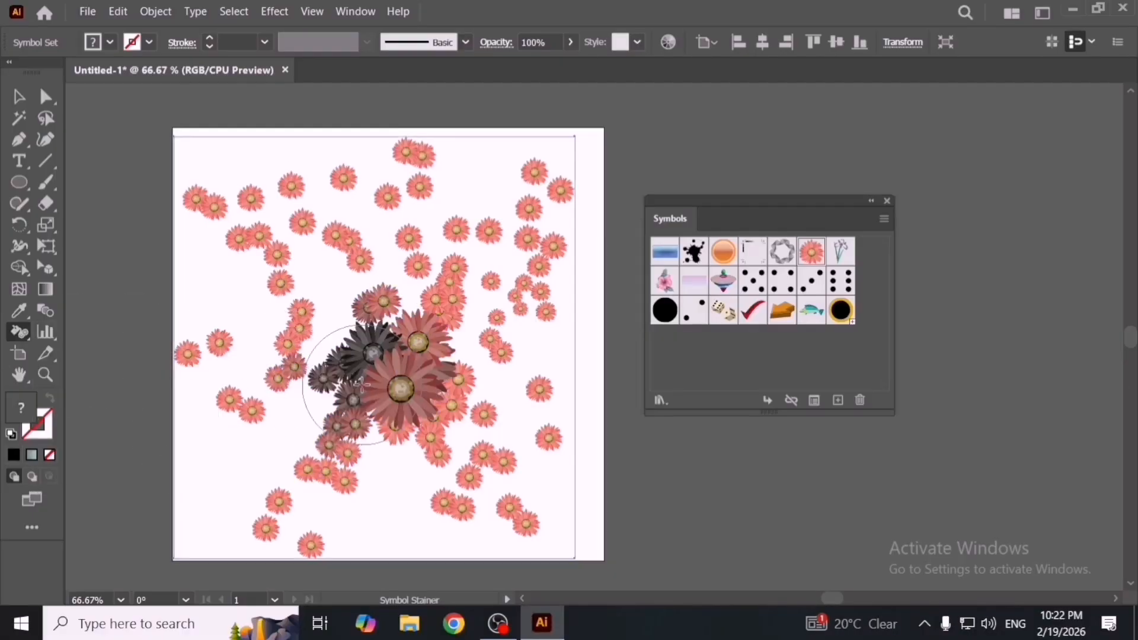
key("ctrl+z")
Step: Fade the large central flowers with the Symbol Screener tool, and undo the change
mouse_move(21, 336)
left_mouse_down()
mouse_move(121, 415)
mouse_move(145, 459)
left_mouse_up()
left_click_drag(383, 403, 392, 354)
key("ctrl+z")
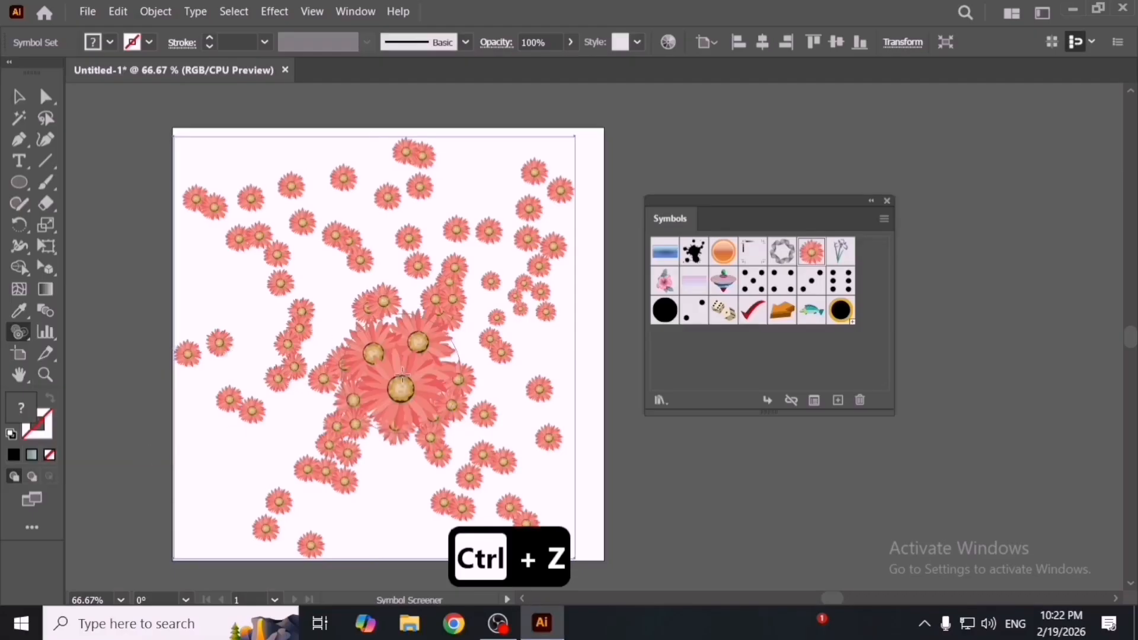
Step: Delete the flower symbol set and spray gold-ringed black circle symbols across the middle of the artboard with the Symbol Sprayer tool
key("v")
key("Delete")
key("Delete")
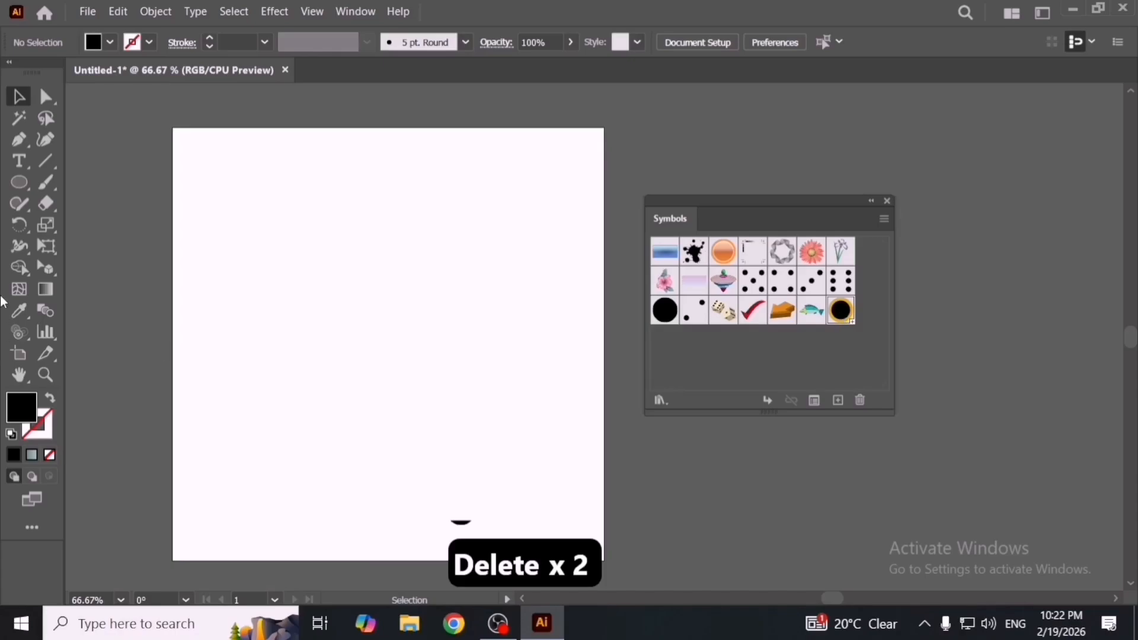
left_click_drag(16, 336, 65, 330)
mouse_move(302, 326)
left_mouse_down()
mouse_move(430, 365)
mouse_move(389, 361)
mouse_move(433, 255)
mouse_move(419, 305)
mouse_move(343, 436)
left_mouse_up()
Step: Switch to the Symbol Styler tool, and open the Graphic Styles panel, arranging it and the Symbols panel beside the artboard
left_click_drag(18, 334, 134, 480)
left_click(344, 388)
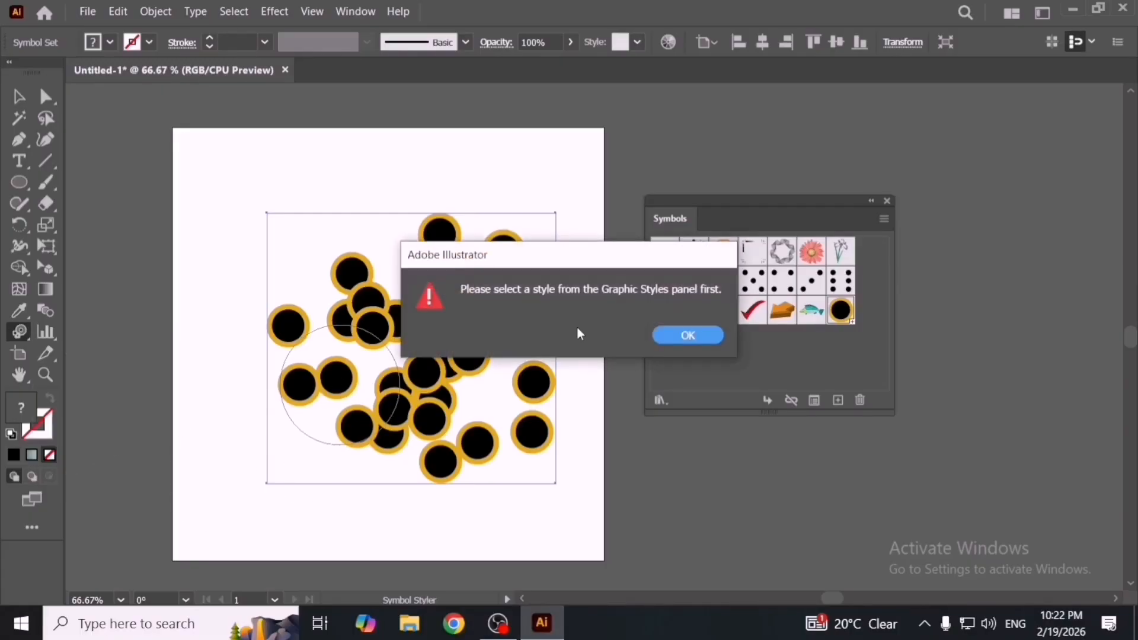
left_click(681, 335)
left_click(356, 11)
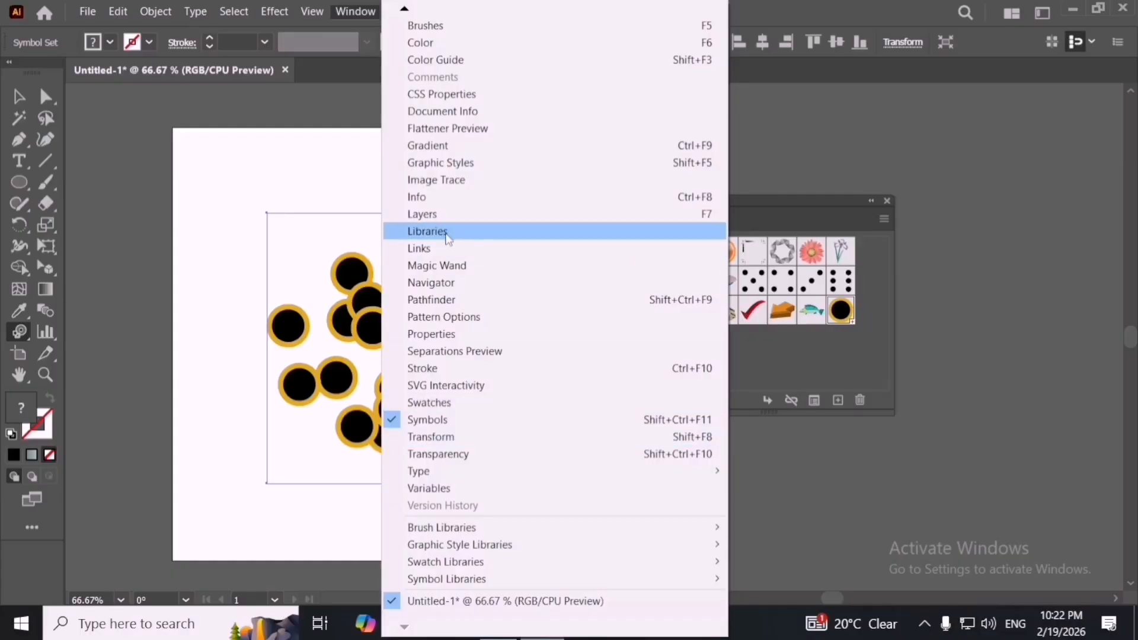
left_click(472, 163)
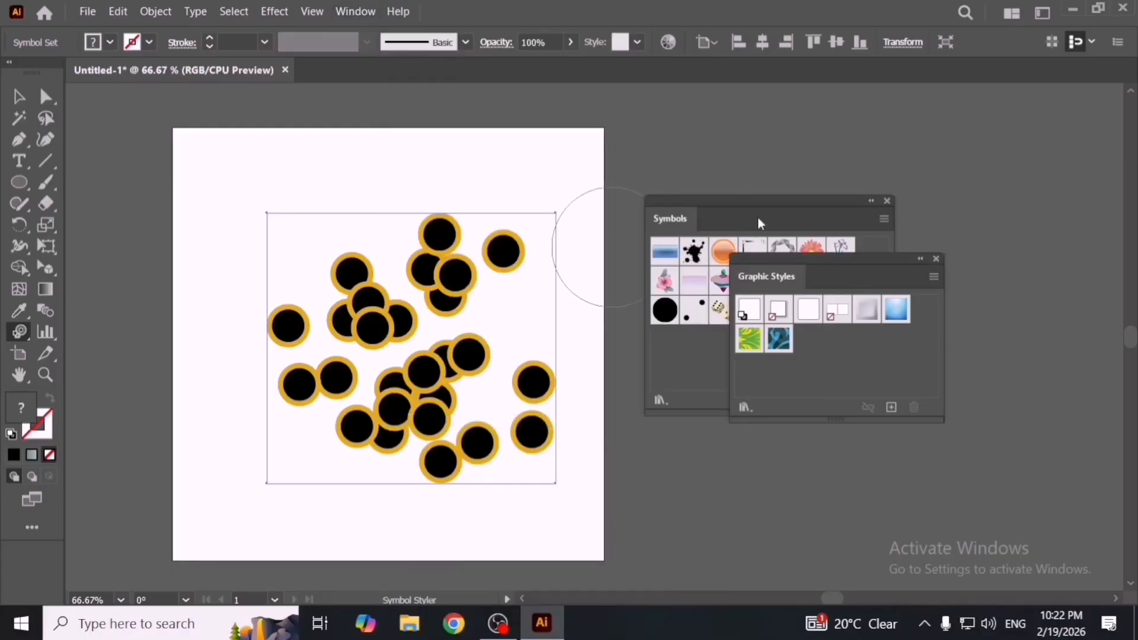
left_click_drag(761, 223, 997, 450)
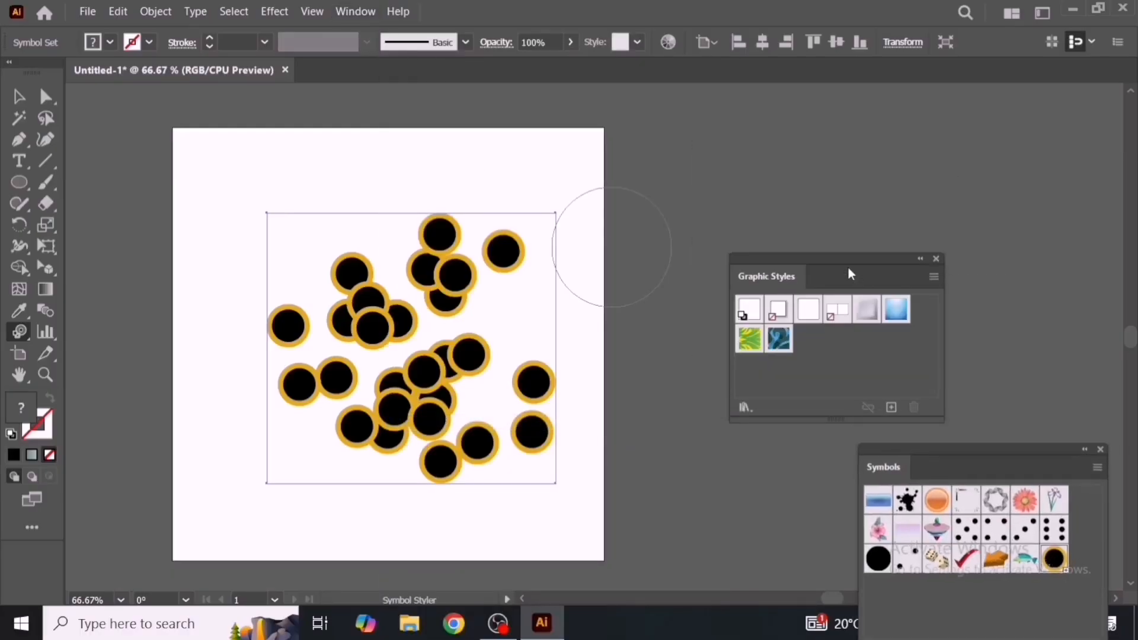
left_click_drag(848, 270, 821, 190)
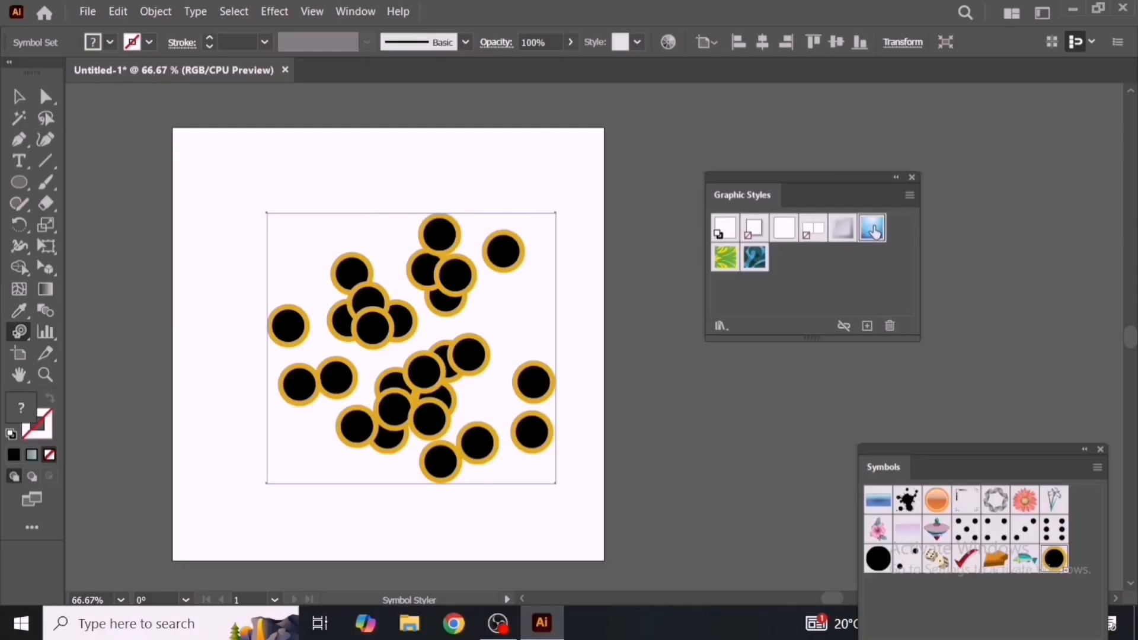
Step: Apply the blue graphic style to the upper-left and central circles and the gray style to other circle groups with the Symbol Styler tool
left_click_drag(367, 321, 374, 329)
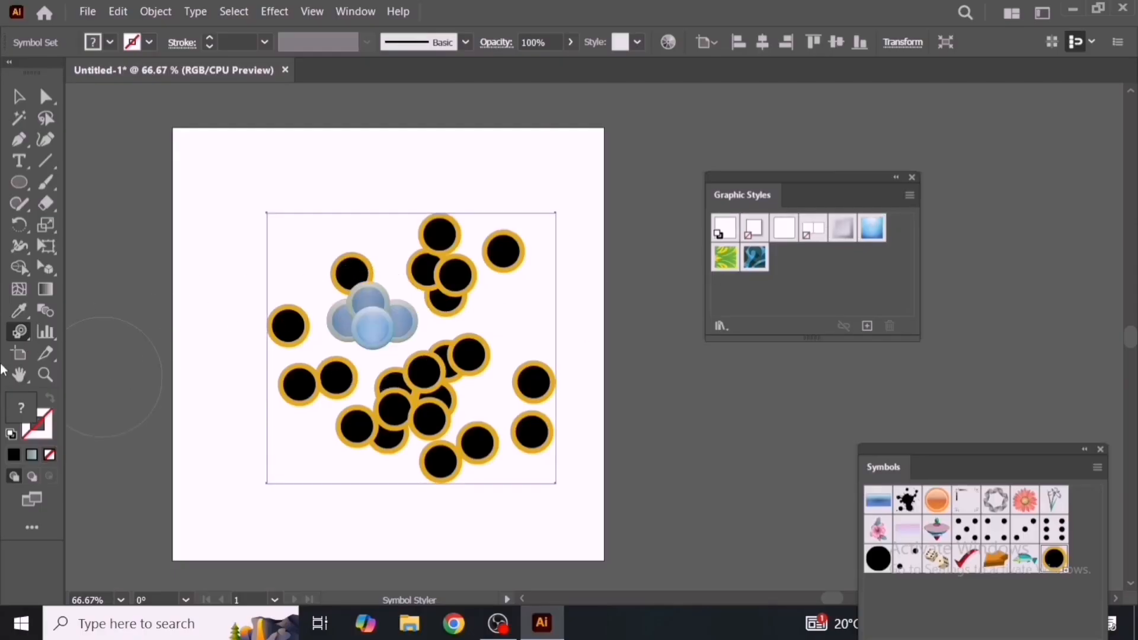
left_click(481, 353)
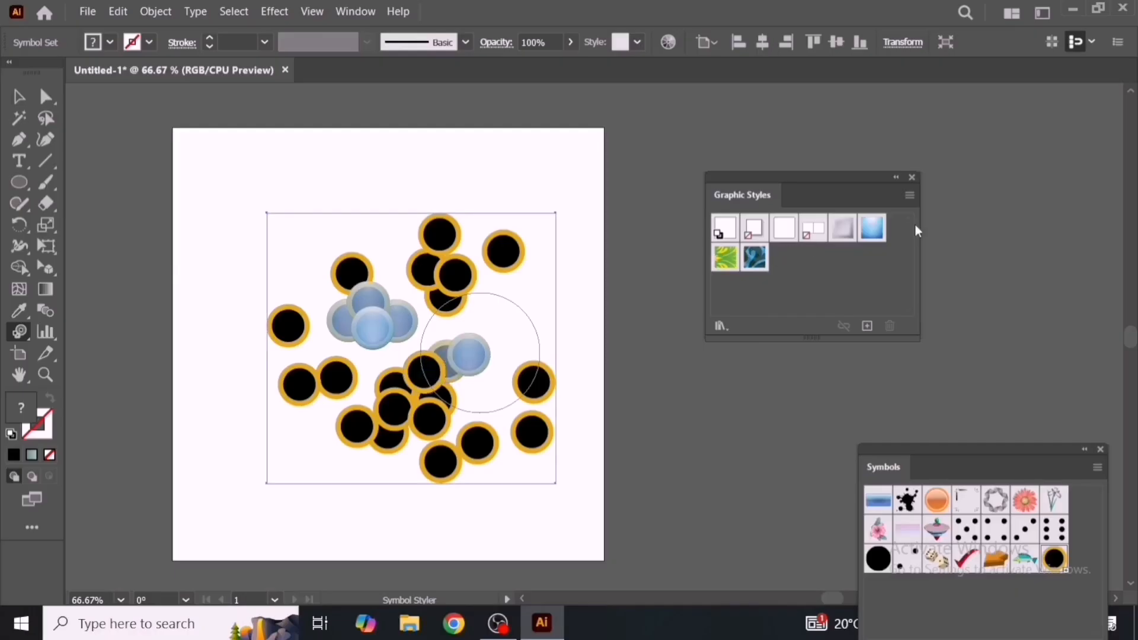
left_click(462, 283)
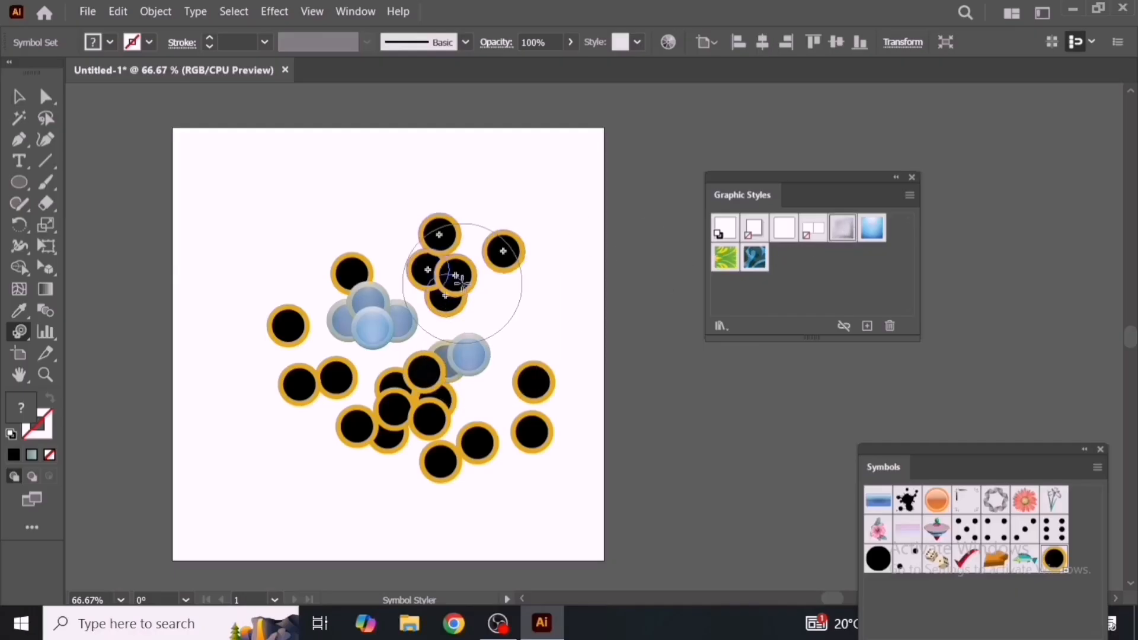
left_click(530, 382)
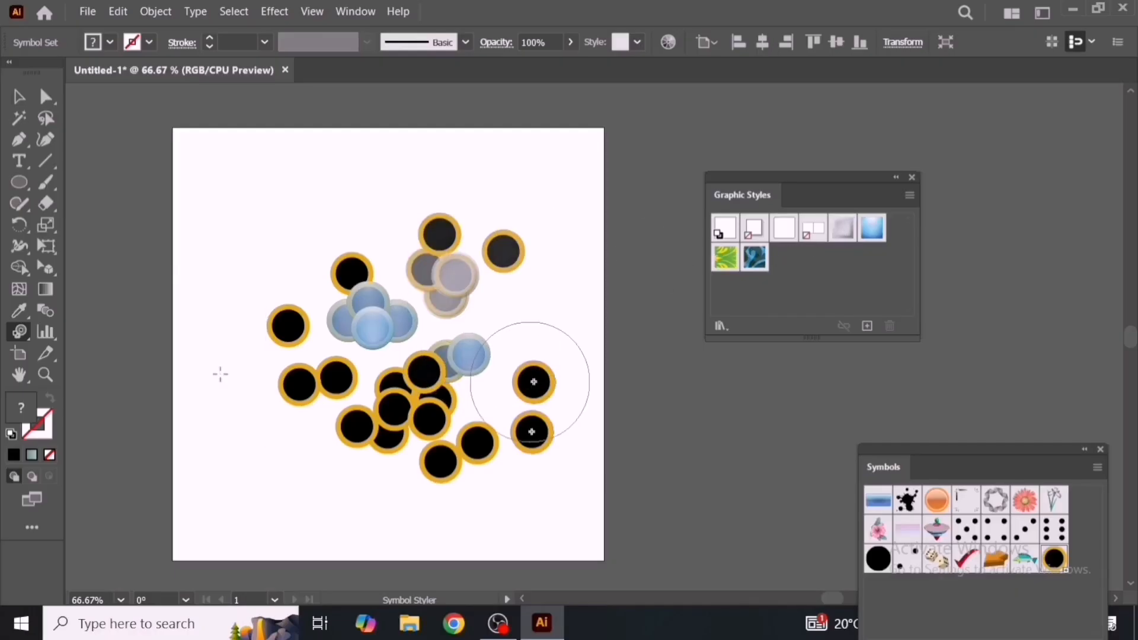
left_click(437, 399)
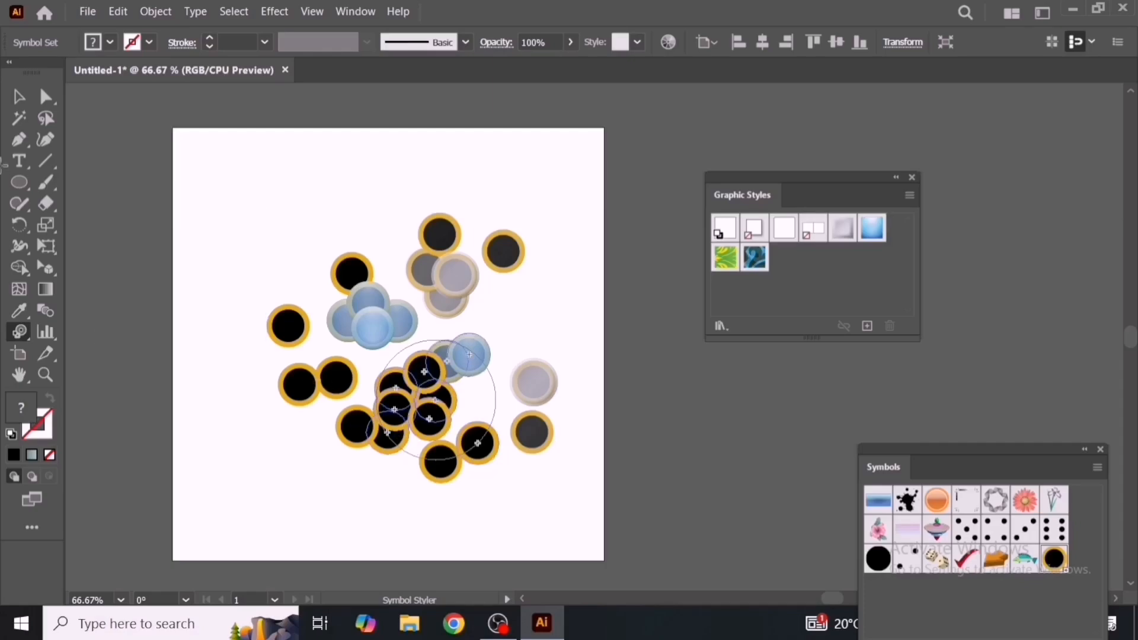
Step: Select the whole styled circle set and delete it from the artboard
key("v")
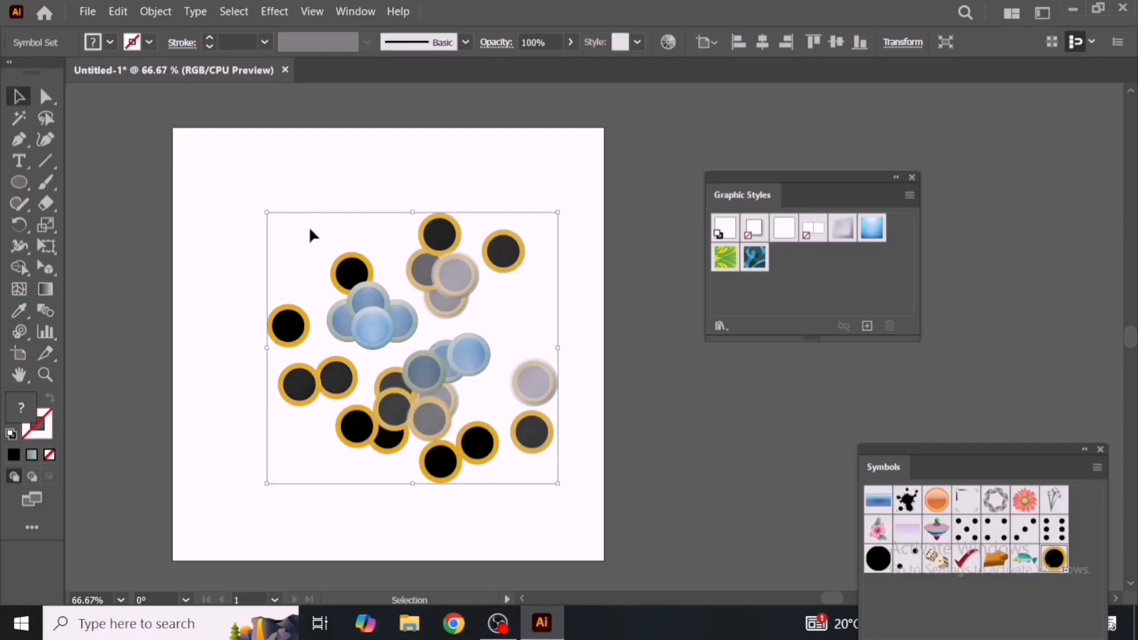
left_click_drag(298, 194, 782, 552)
key("Delete")
key("Delete")
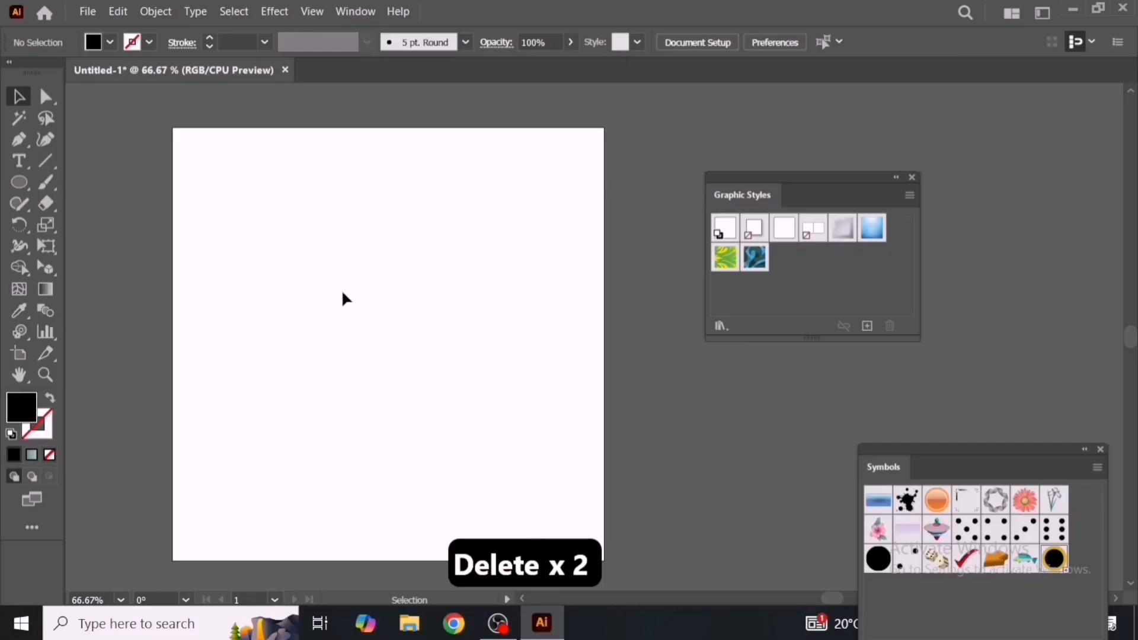
Step: Spray gold-ringed black circles diagonally down the artboard, add a second spray below them at a smaller zoom, and undo the last spray
left_click(23, 335)
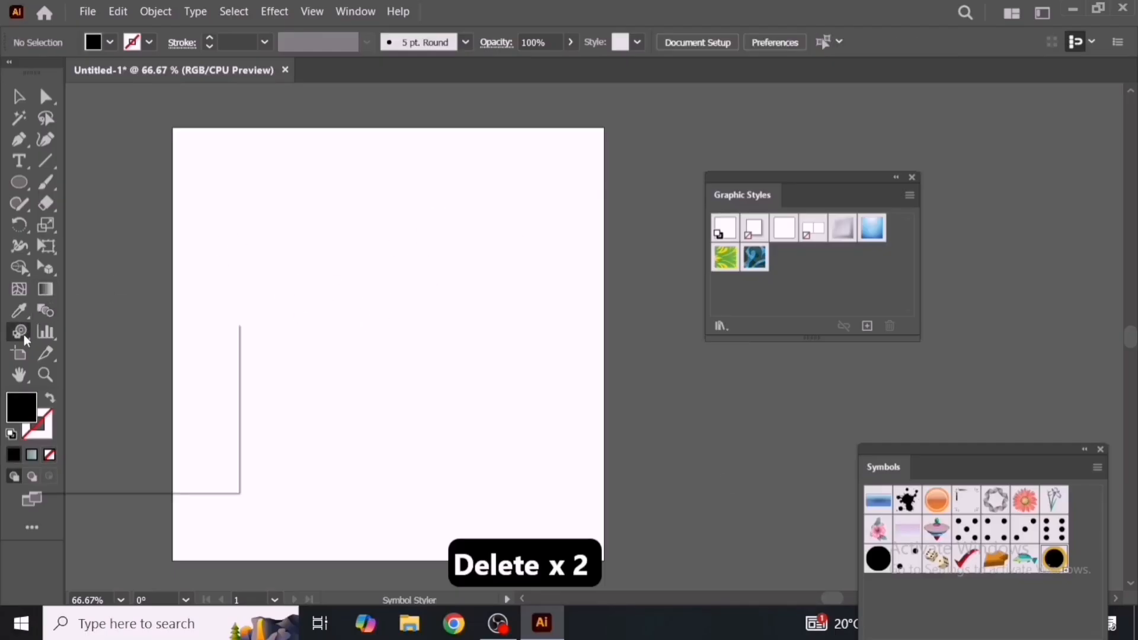
left_click(71, 336)
mouse_move(339, 233)
left_mouse_down()
mouse_move(417, 382)
mouse_move(445, 368)
mouse_move(465, 386)
left_mouse_up()
scroll(468, 387, "down", 3)
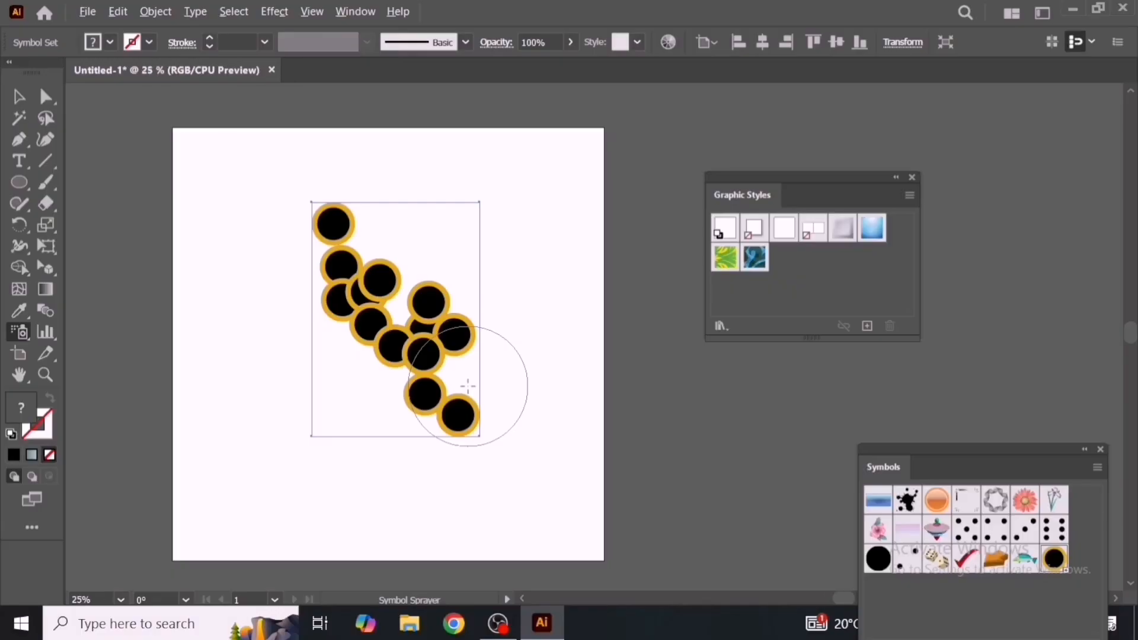
scroll(463, 394, "up", 1)
left_click_drag(424, 448, 451, 410)
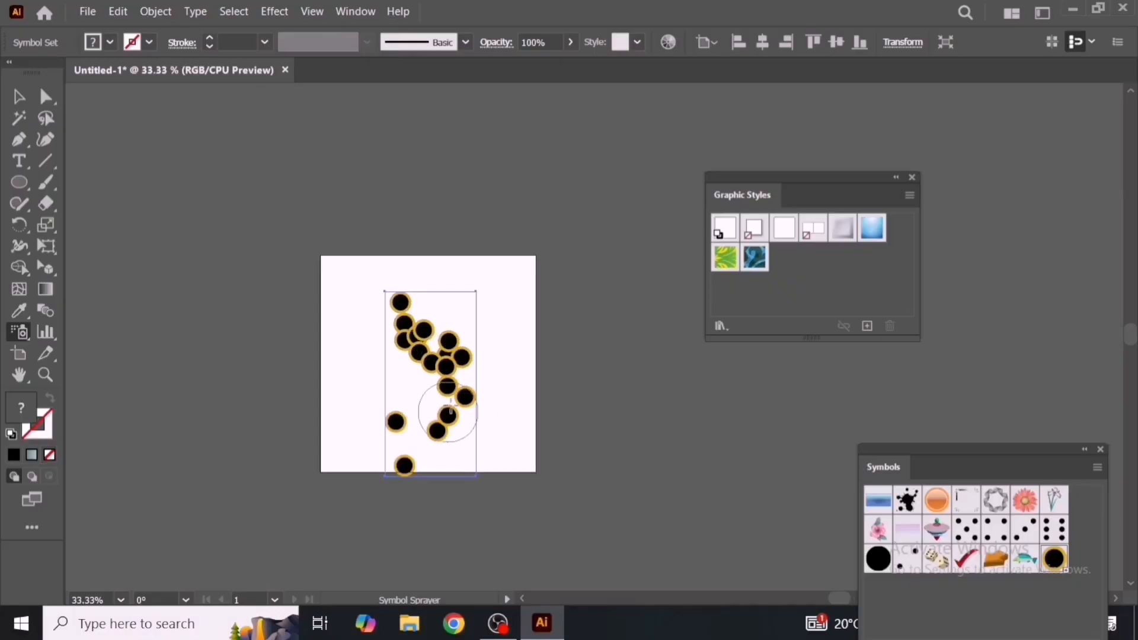
key("ctrl+z")
key("v")
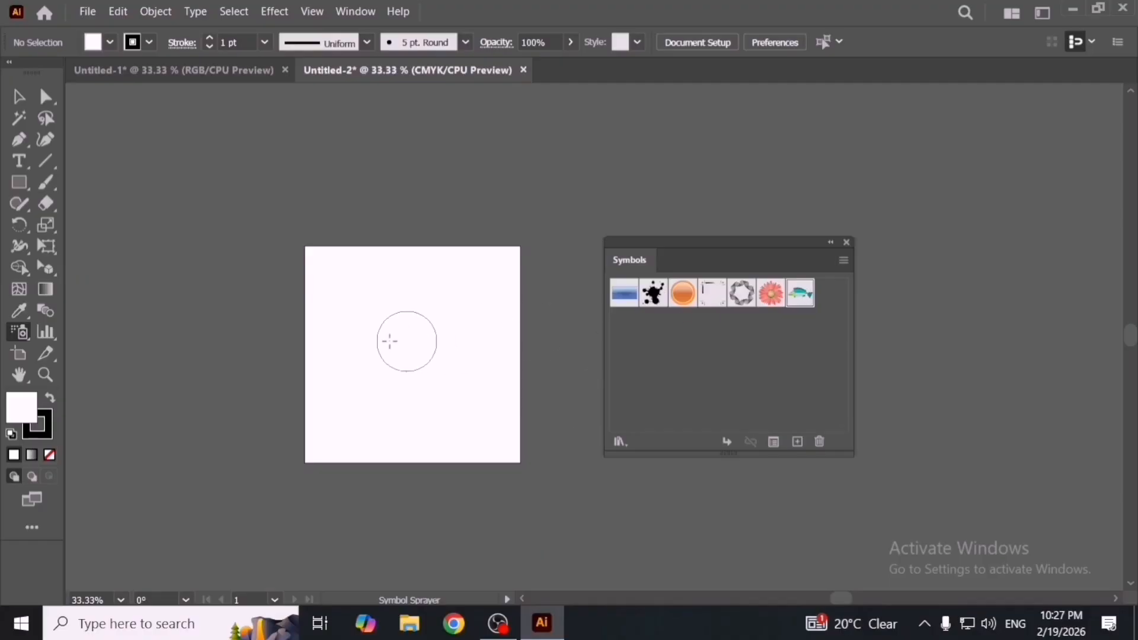
Step: Spray fish symbols in a winding path over most of the Untitled-2 artboard with the Symbol Sprayer tool
scroll(389, 347, "up", 2)
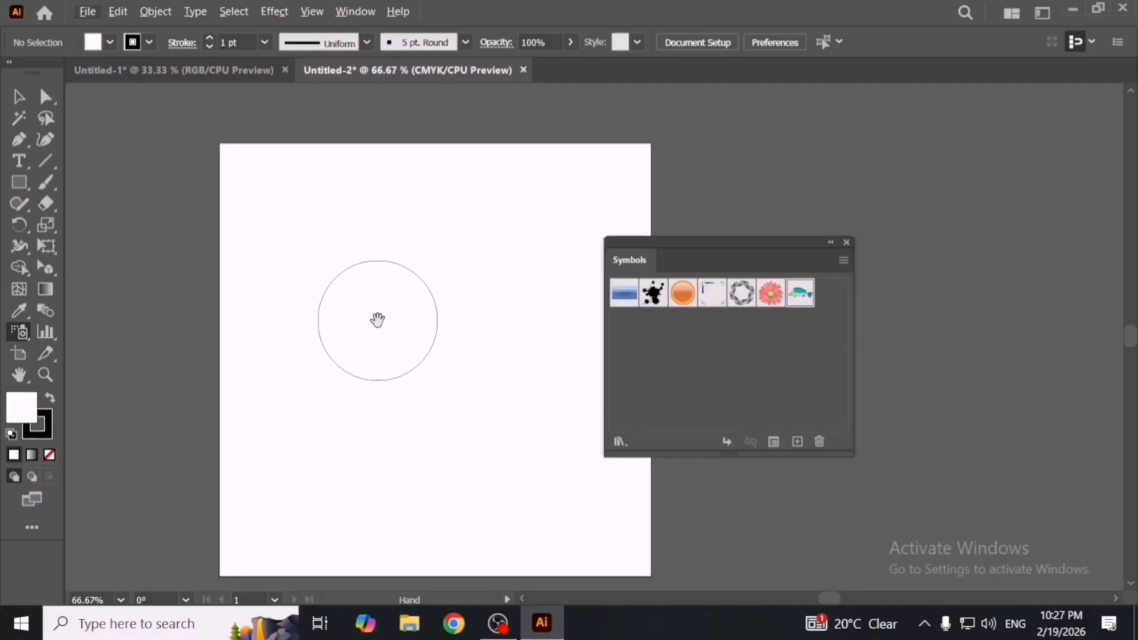
mouse_move(376, 320)
left_mouse_down()
mouse_move(329, 303)
mouse_move(283, 225)
mouse_move(416, 289)
mouse_move(480, 222)
mouse_move(467, 181)
mouse_move(401, 189)
mouse_move(400, 357)
mouse_move(440, 437)
mouse_move(510, 457)
mouse_move(560, 381)
mouse_move(554, 320)
mouse_move(493, 388)
mouse_move(494, 445)
mouse_move(408, 493)
mouse_move(321, 494)
mouse_move(289, 425)
mouse_move(289, 385)
mouse_move(268, 376)
left_mouse_up()
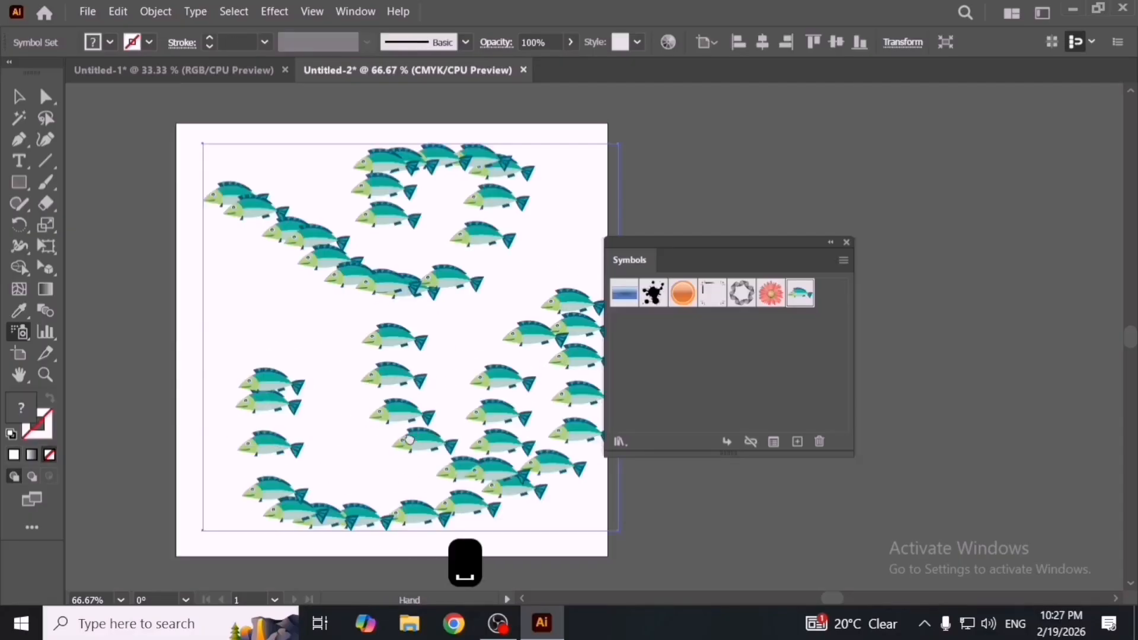
left_click_drag(435, 448, 433, 441)
Step: Select the winding fish symbol set and delete it from the artboard
key("v")
left_click_drag(507, 400, 460, 424)
left_click(444, 416)
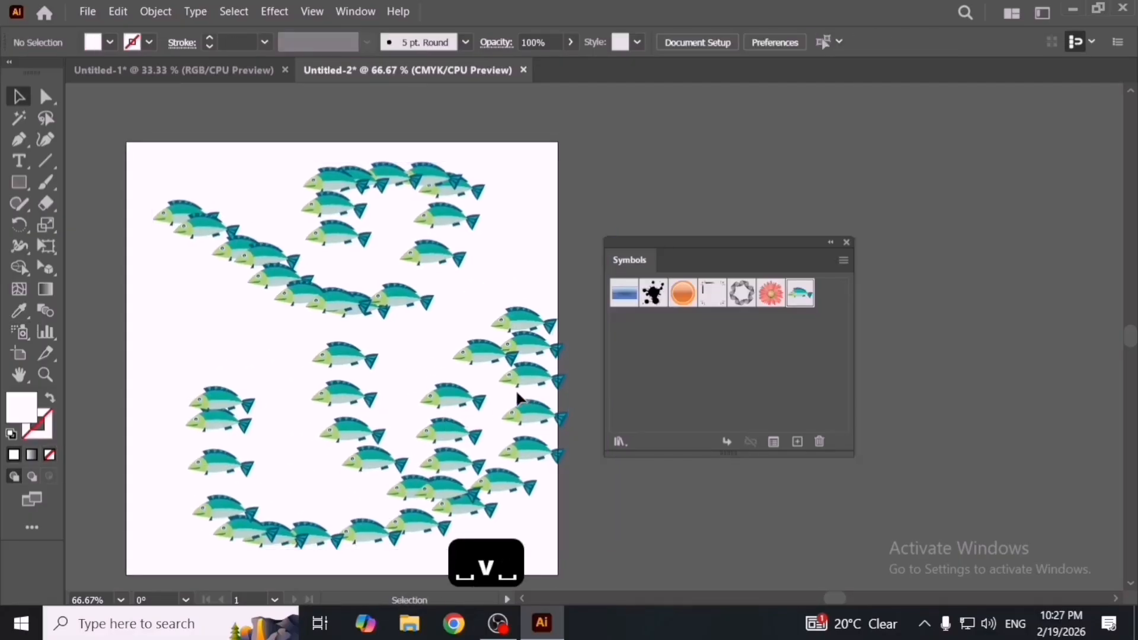
scroll(502, 394, "down", 2)
left_click(422, 436)
key("Delete")
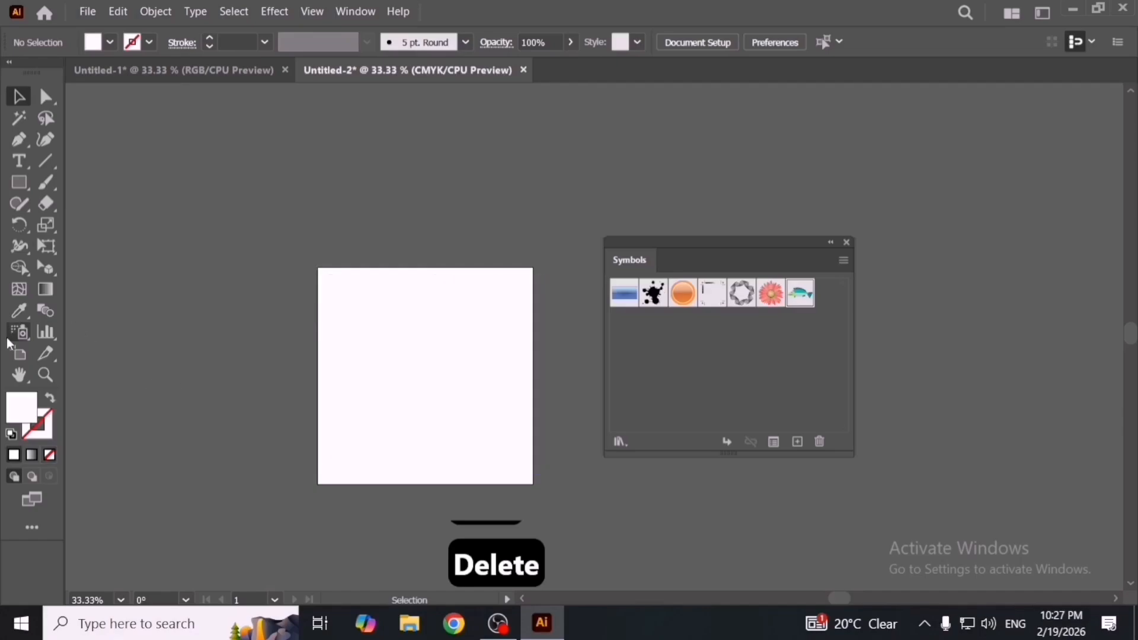
Step: Spray fish symbols from the upper left toward the right side of the empty artboard, and undo the spray
left_click(18, 337)
mouse_move(353, 293)
left_mouse_down()
mouse_move(346, 427)
mouse_move(377, 448)
mouse_move(376, 399)
mouse_move(401, 300)
mouse_move(418, 332)
mouse_move(425, 442)
mouse_move(460, 442)
mouse_move(482, 300)
mouse_move(492, 386)
left_mouse_up()
key("ctrl+z")
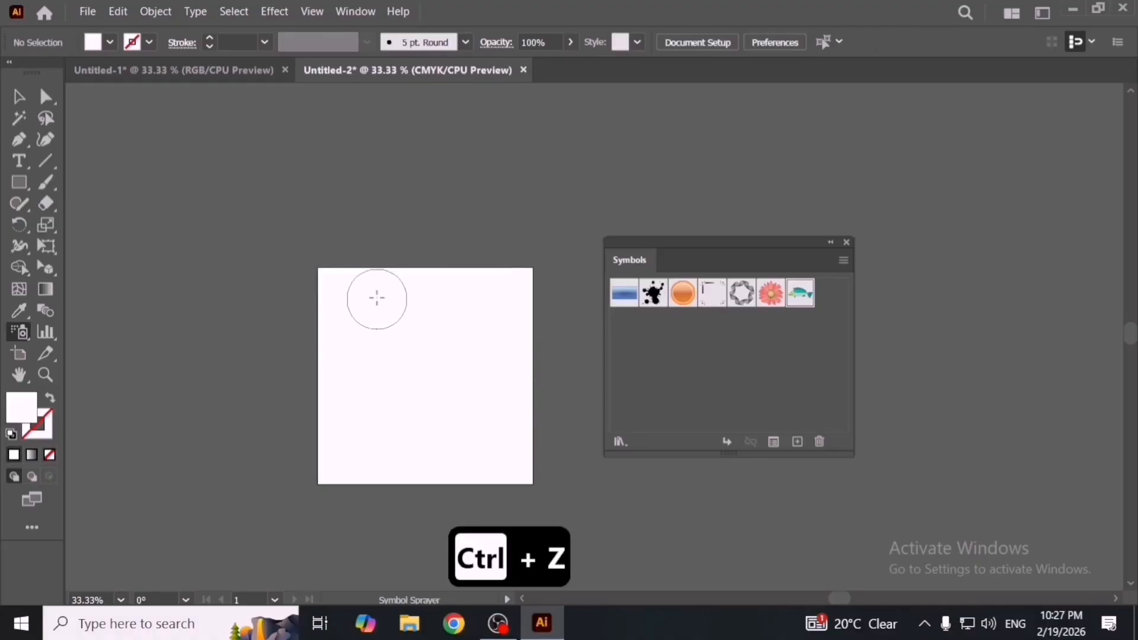
Step: Spray fish symbols in three vertical columns down the artboard with the Symbol Sprayer tool
left_click_drag(377, 298, 366, 450)
mouse_move(444, 297)
left_mouse_down()
mouse_move(426, 372)
mouse_move(426, 451)
left_mouse_up()
left_click_drag(501, 294, 485, 450)
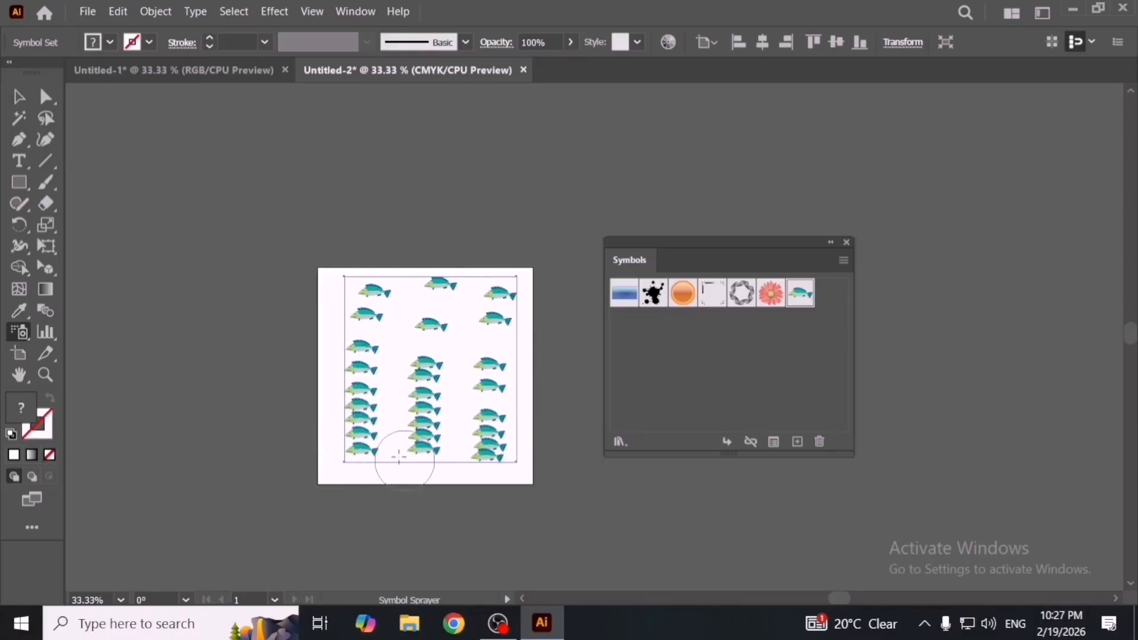
Step: Spray additional fish symbols into the gaps between the three columns with the Symbol Sprayer tool
left_click_drag(399, 457, 400, 392)
scroll(449, 442, "up", 1)
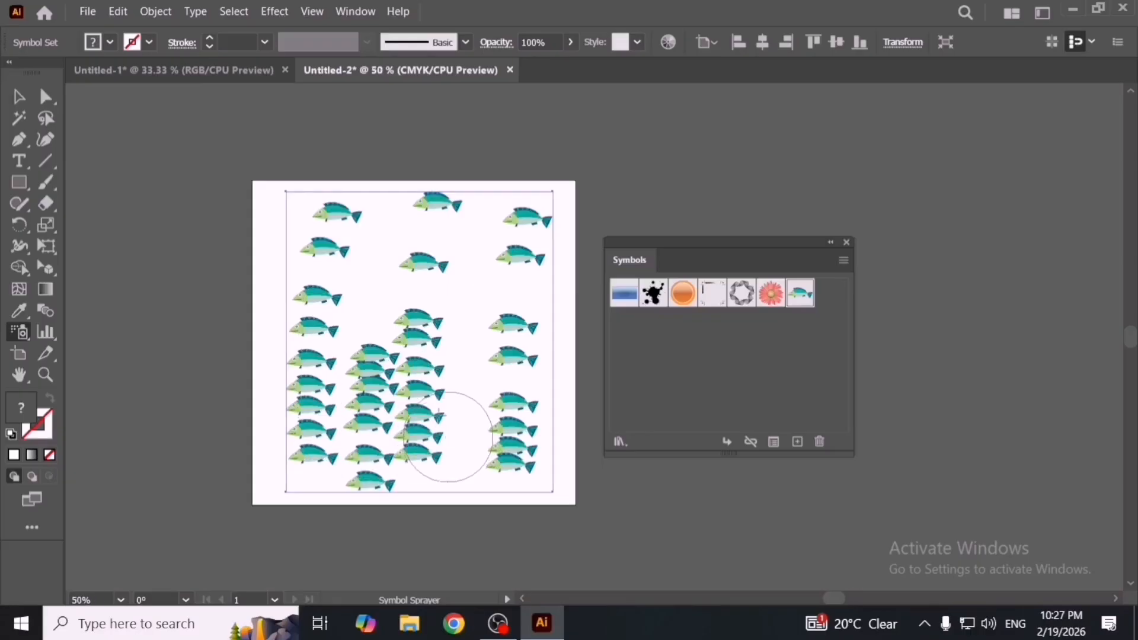
left_click_drag(372, 312, 376, 264)
left_click_drag(466, 319, 475, 271)
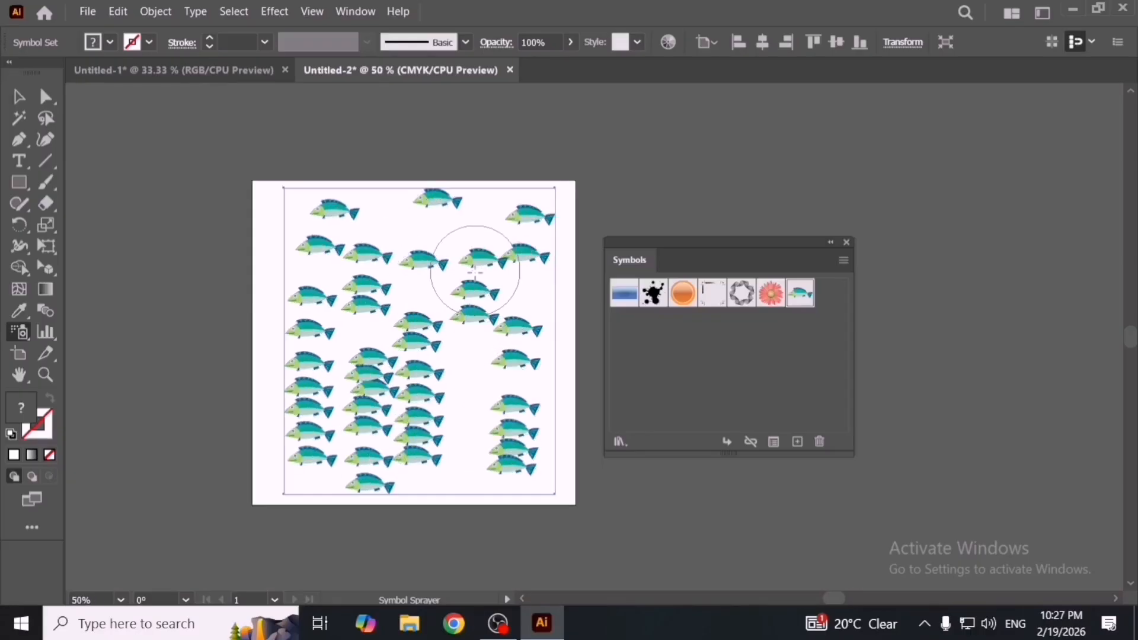
Step: Reposition the fish symbol set and slightly adjust its size within the artboard using the Selection tool
key("v")
left_click_drag(481, 325, 459, 328)
left_click_drag(544, 502, 540, 495)
left_click_drag(539, 348, 554, 347)
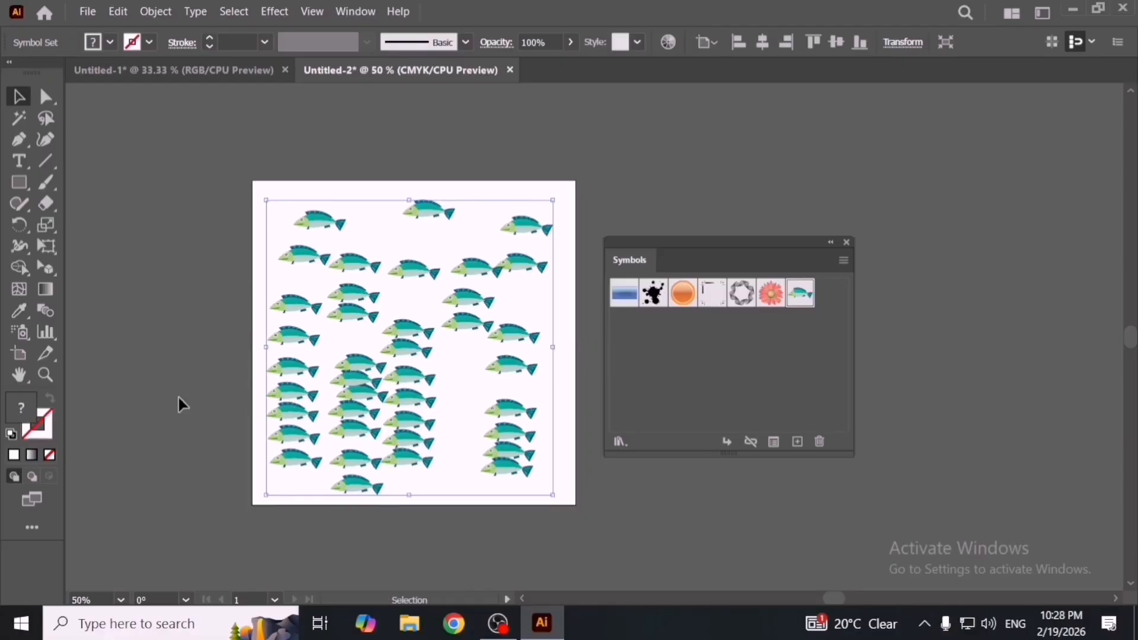
Step: Try enlarging fish near the centre and bottom of the set with the Symbol Sizer tool, and undo the changes
mouse_move(23, 332)
left_mouse_down()
mouse_move(132, 354)
mouse_move(167, 397)
mouse_move(148, 397)
left_mouse_up()
left_click_drag(415, 346, 424, 359)
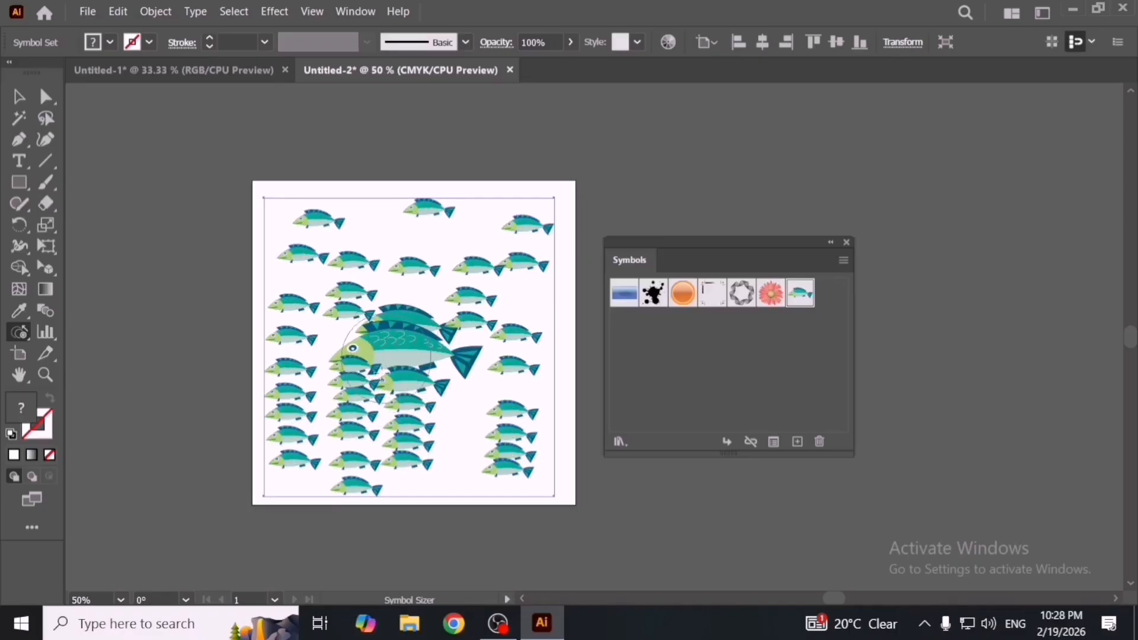
key("ctrl+z")
left_click_drag(413, 458, 422, 456)
key("ctrl+z")
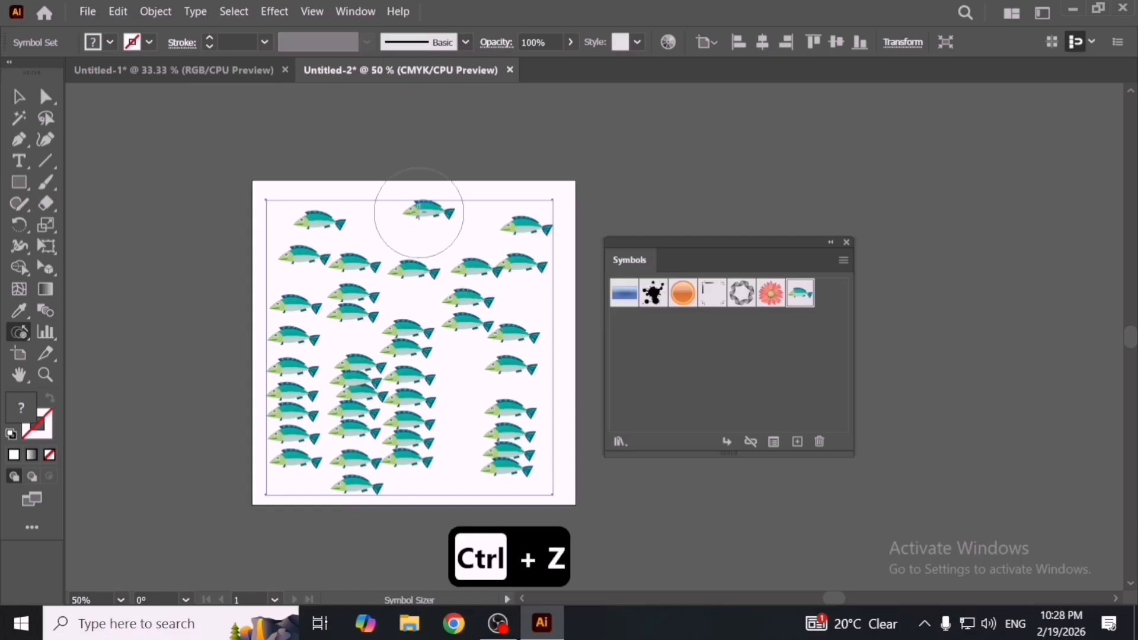
Step: Enlarge the top-centre and top-right fish and shrink some central and lower-right fish with the Symbol Sizer tool
left_click_drag(419, 212, 430, 217)
key("ctrl+z")
key("ctrl+z")
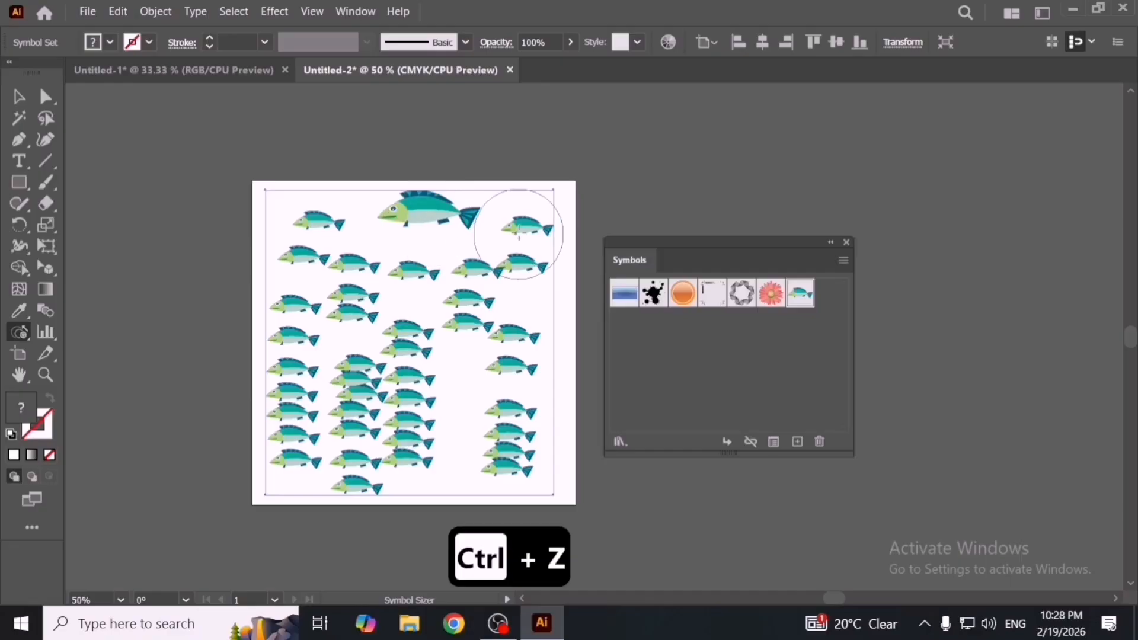
left_click_drag(525, 227, 509, 247)
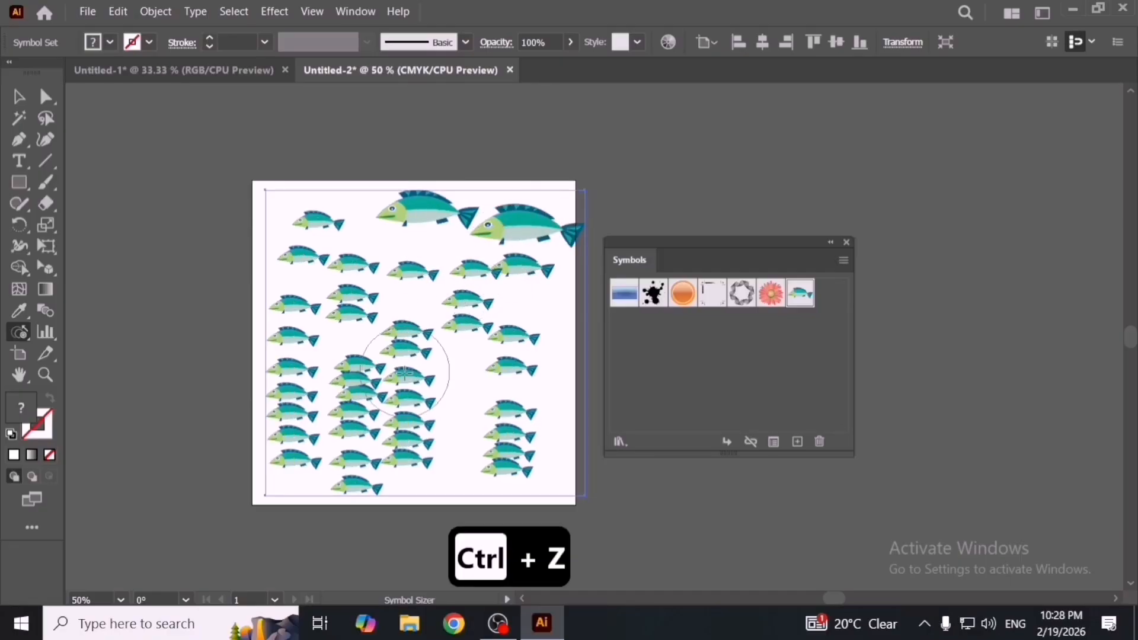
left_click_drag(405, 372, 408, 374)
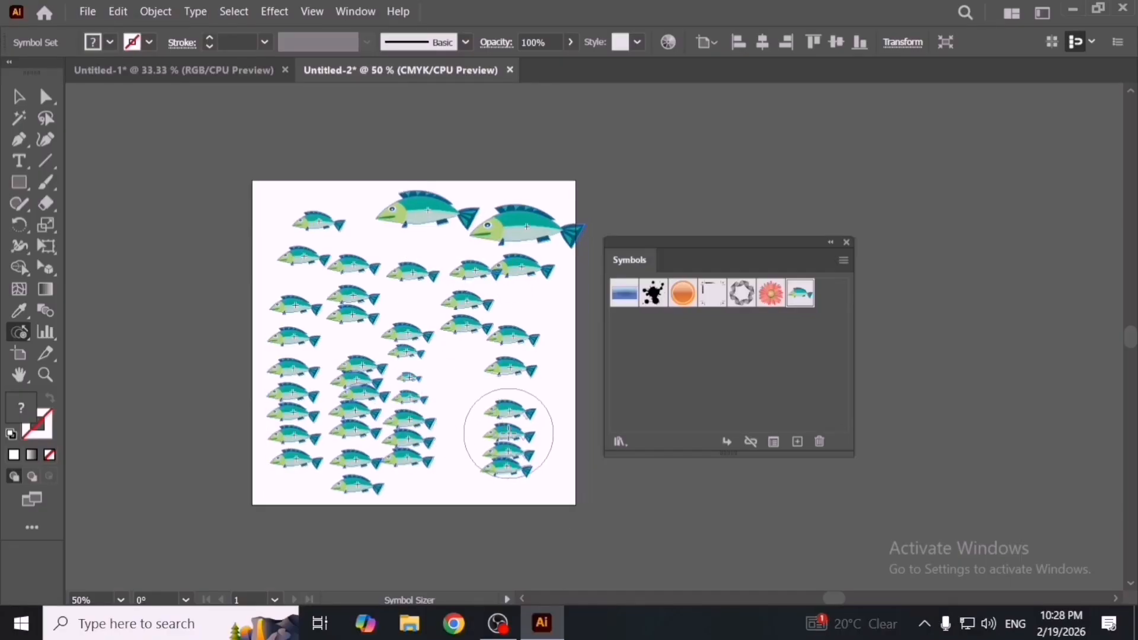
left_click_drag(509, 434, 504, 436)
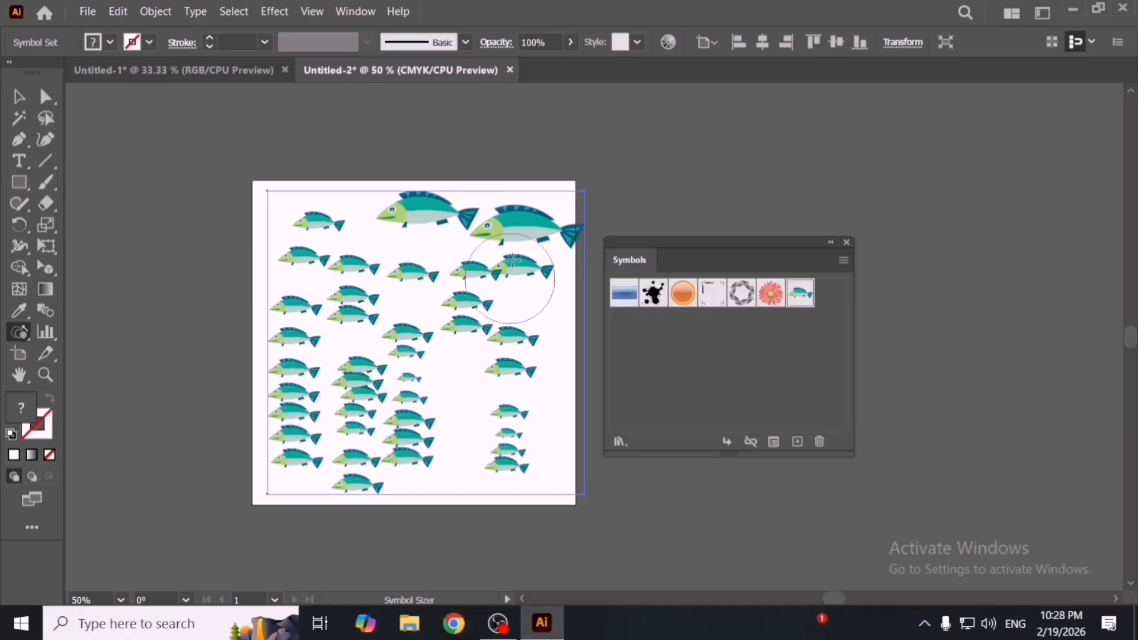
Step: Shift the fish symbol set left so it fits inside the artboard, and close the Symbols panel
key("v")
left_click_drag(578, 327, 566, 330)
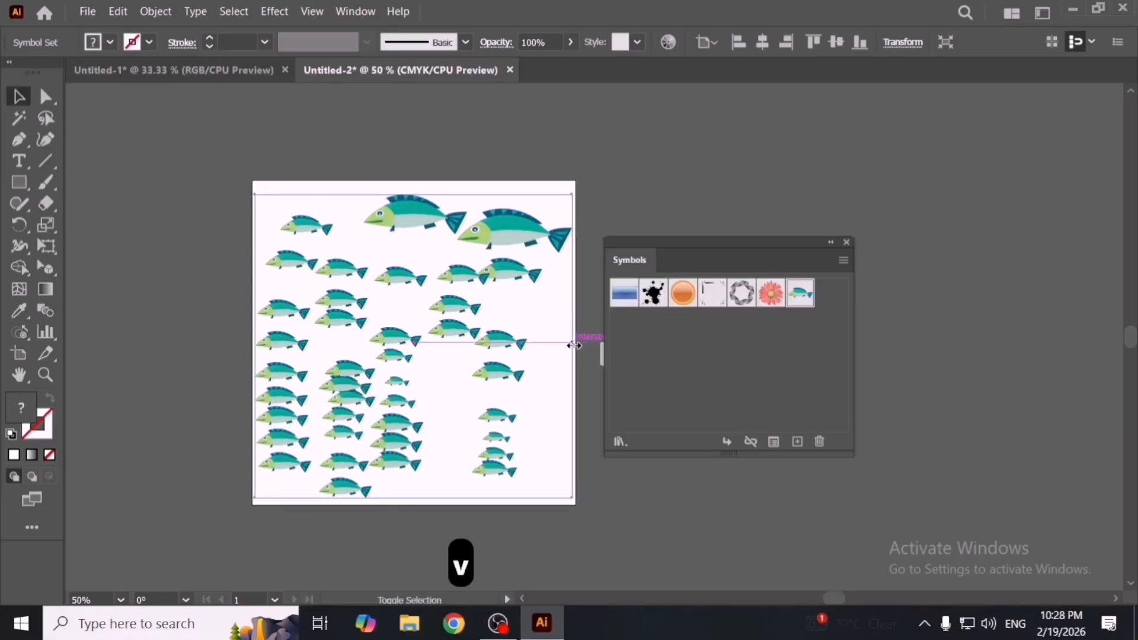
left_click(521, 357)
scroll(521, 357, "up", 2, "alt")
scroll(520, 356, "up", 1, "alt")
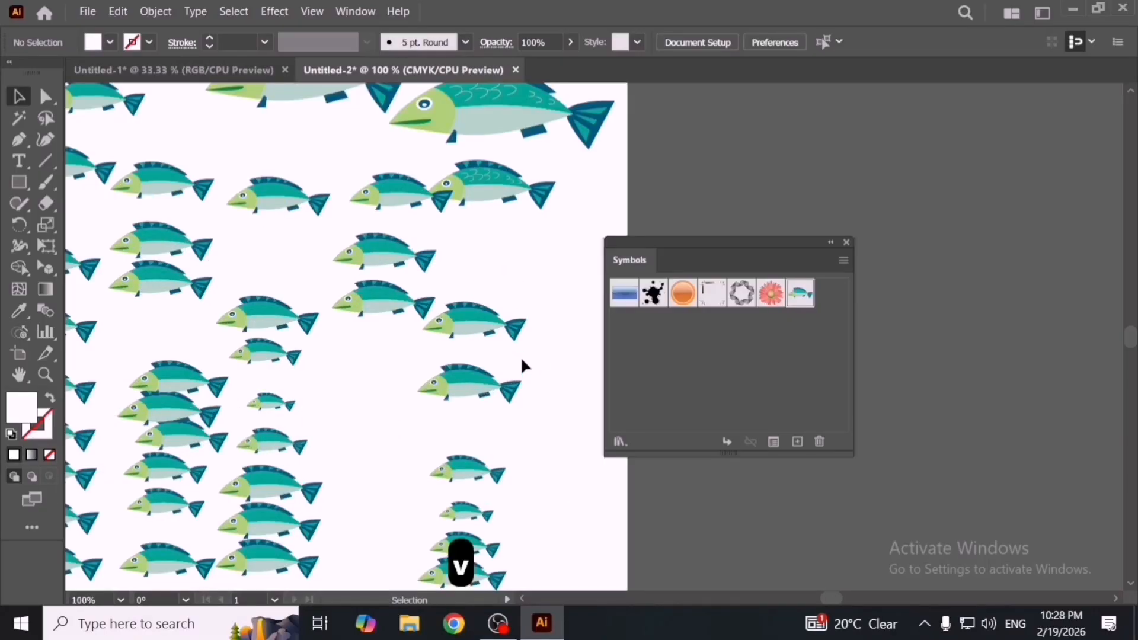
scroll(521, 356, "down", 3, "alt")
left_click(848, 243)
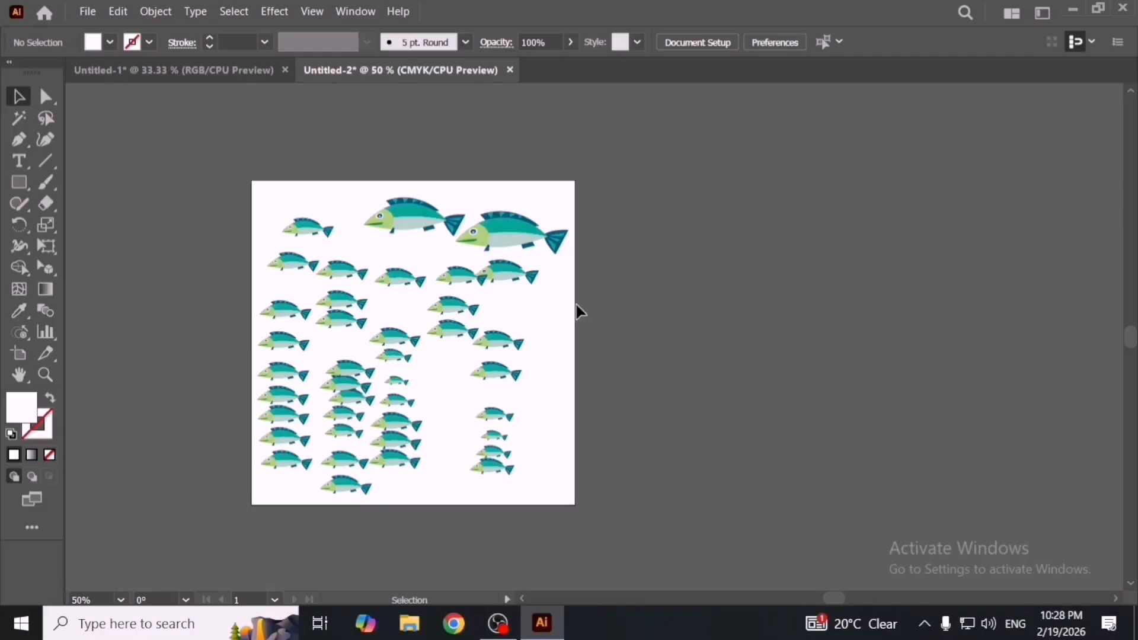
Step: Expand the fish symbol set with Object and Fill, and ungroup it into individual fish
scroll(446, 302, "up", 1, "alt")
left_click(446, 302)
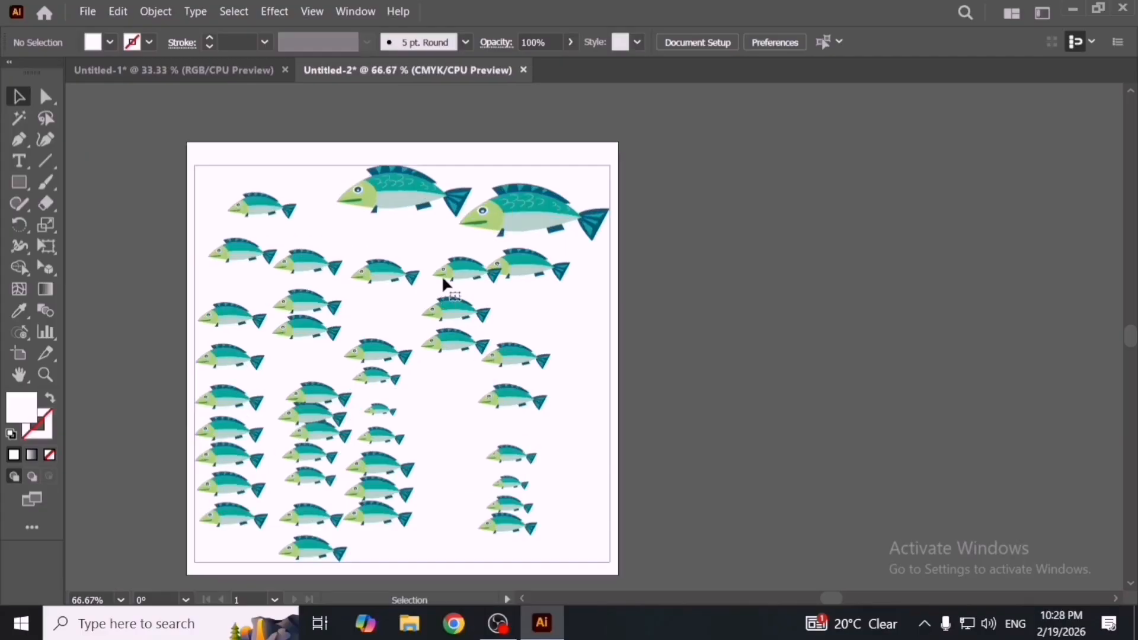
left_click(155, 12)
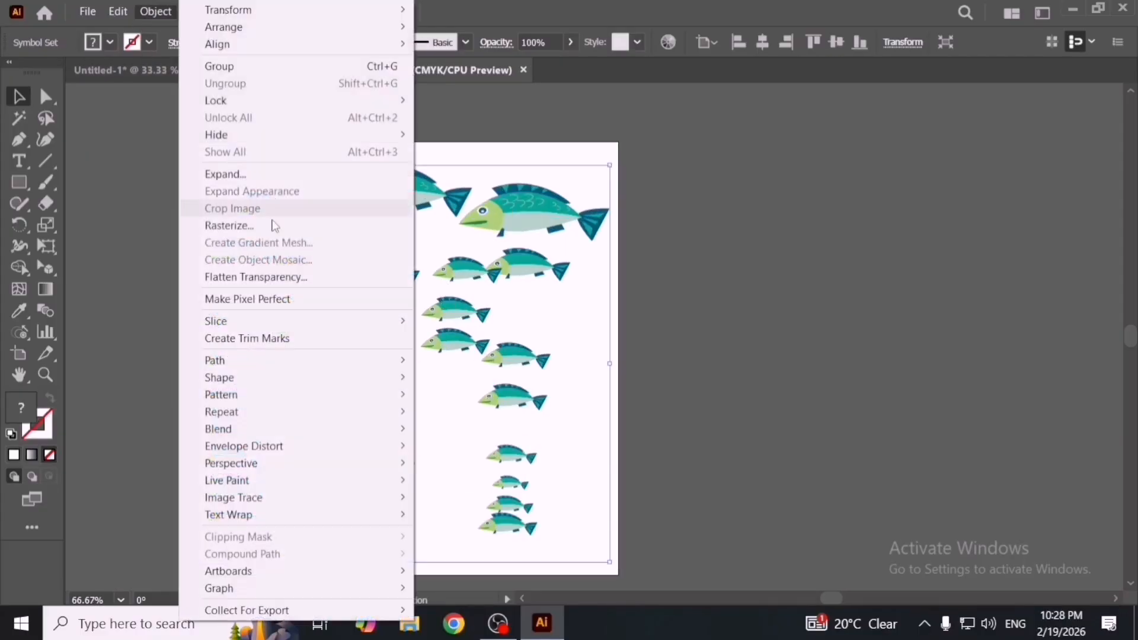
left_click(291, 175)
left_click(472, 366)
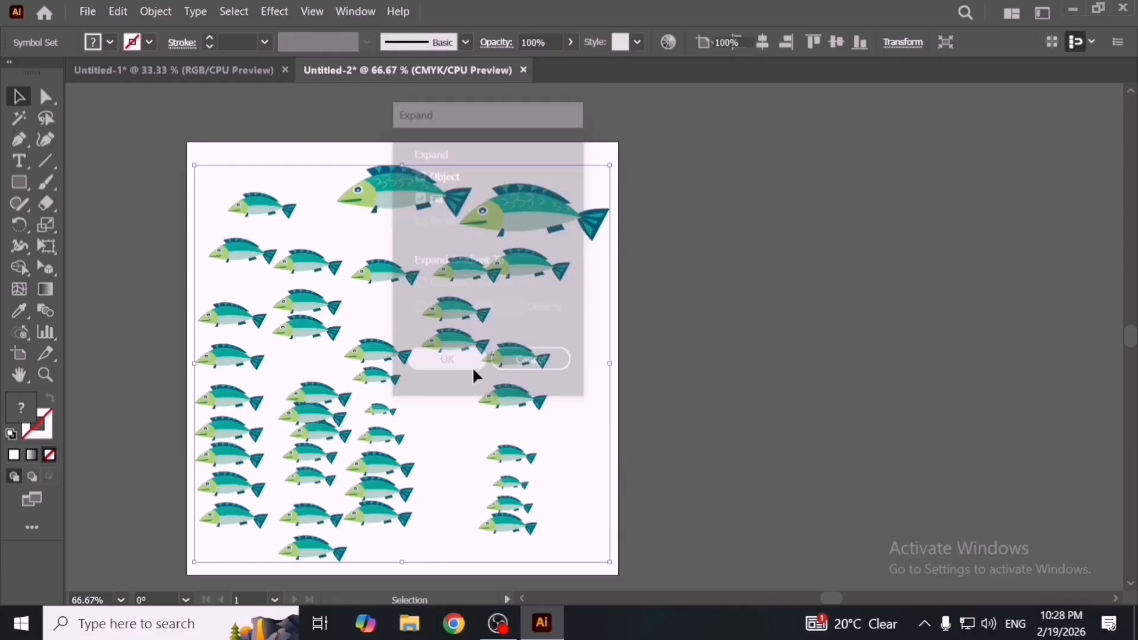
right_click(472, 366)
left_click(541, 229)
left_click(655, 274)
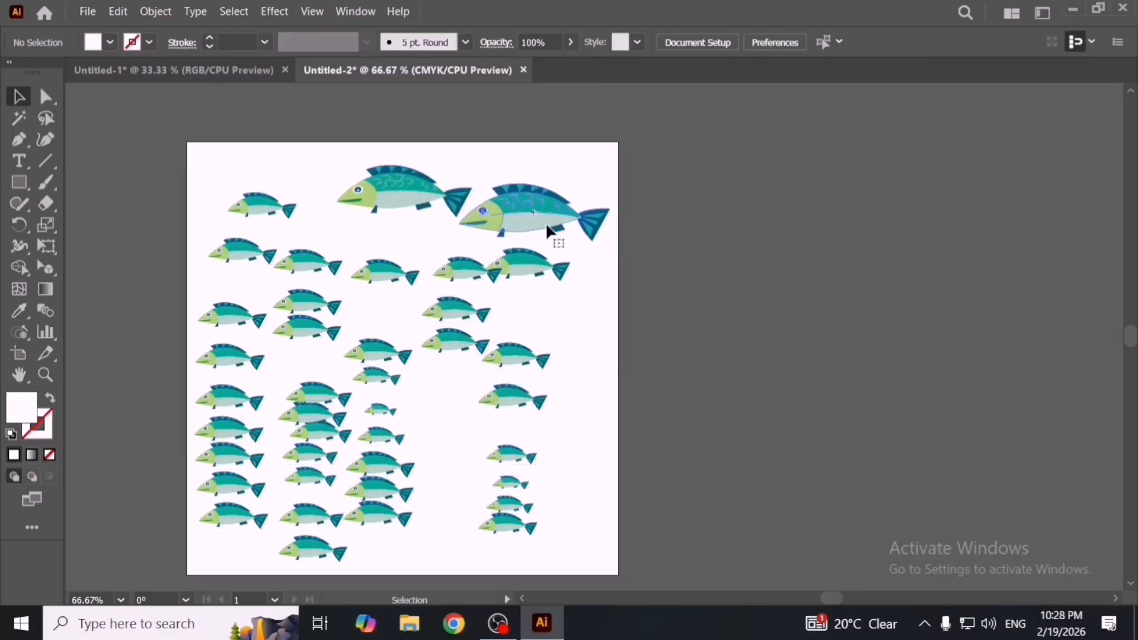
Step: Move individual fish in the upper part of the artboard, including the two large ones, so they no longer overlap
left_click(546, 222)
left_click_drag(497, 276, 501, 305)
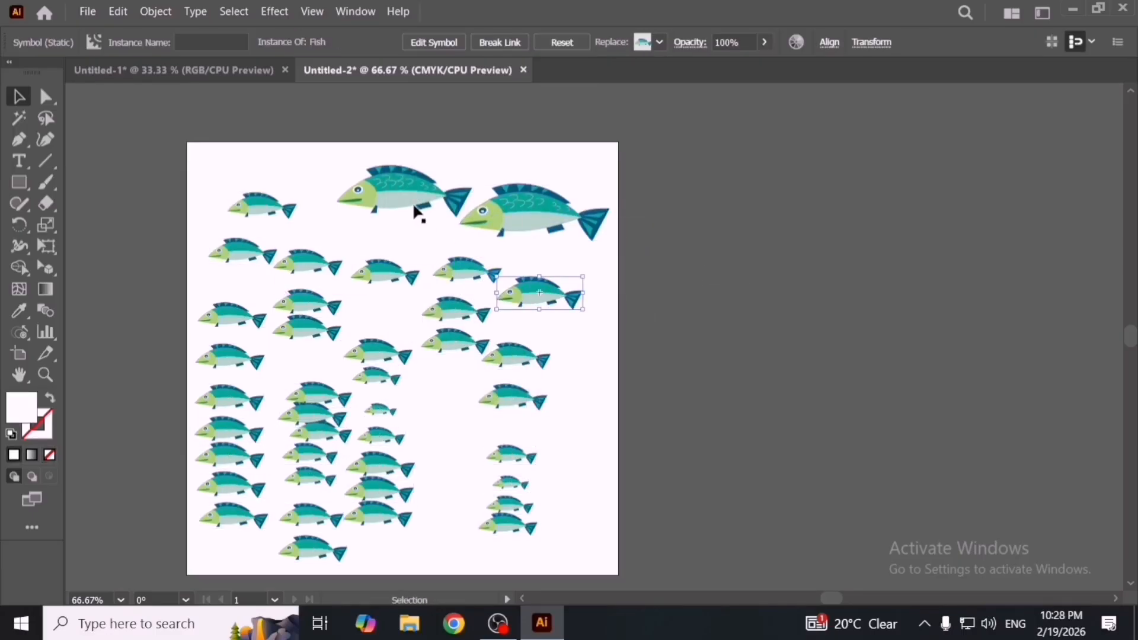
left_click_drag(418, 213, 391, 224)
left_click_drag(519, 202, 514, 187)
left_click_drag(261, 207, 254, 205)
left_click_drag(305, 303, 313, 360)
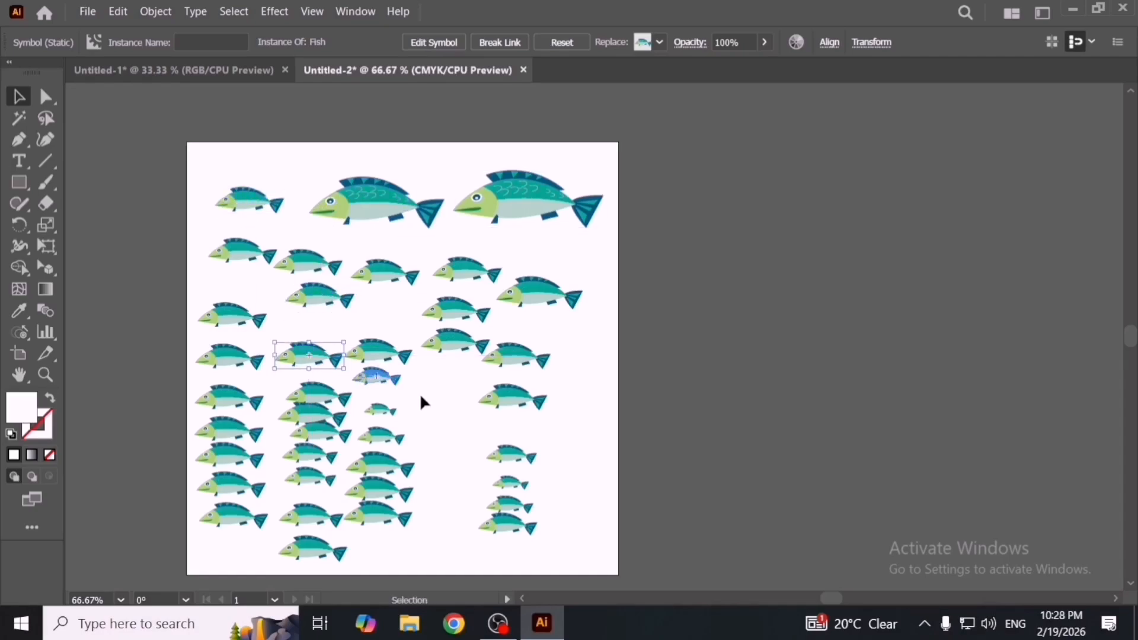
Step: Spread the overlapping second-column fish into nearby gaps and delete the small fish at the artboard's lower right
left_click_drag(401, 417, 417, 423)
left_click_drag(317, 393, 454, 444)
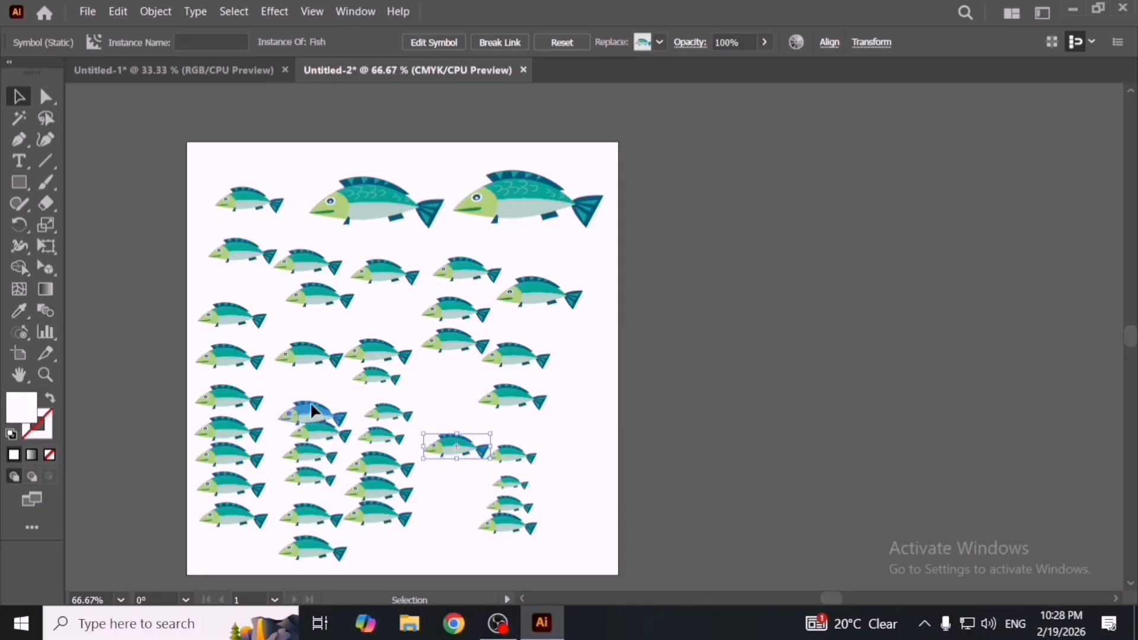
left_click_drag(311, 405, 310, 390)
left_click_drag(308, 432, 453, 501)
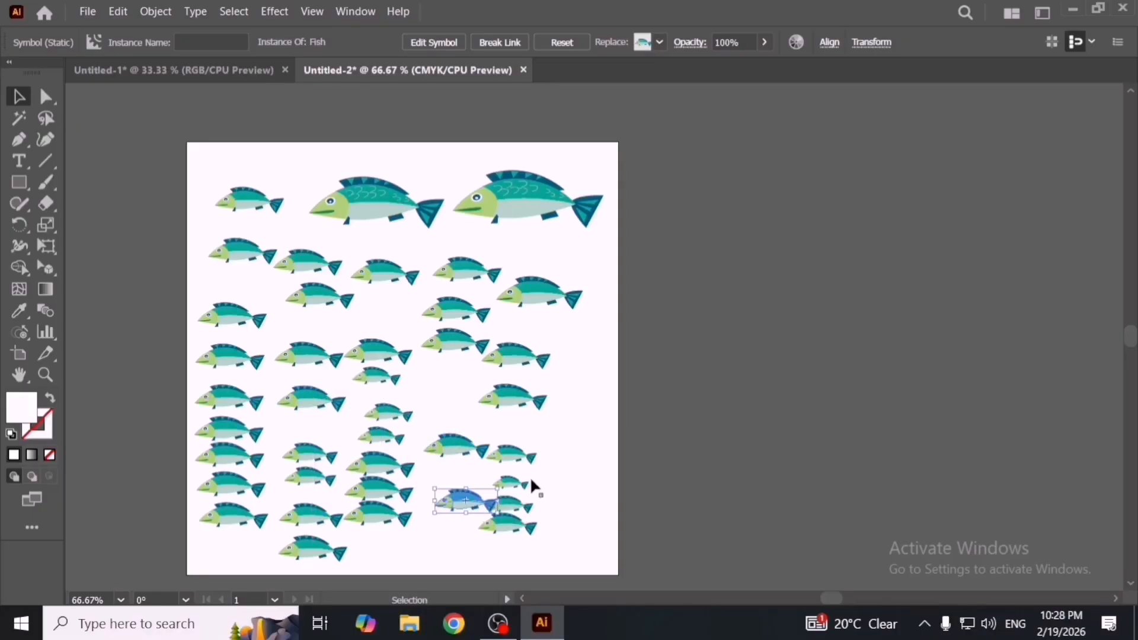
left_click_drag(525, 515, 556, 517)
key("Delete")
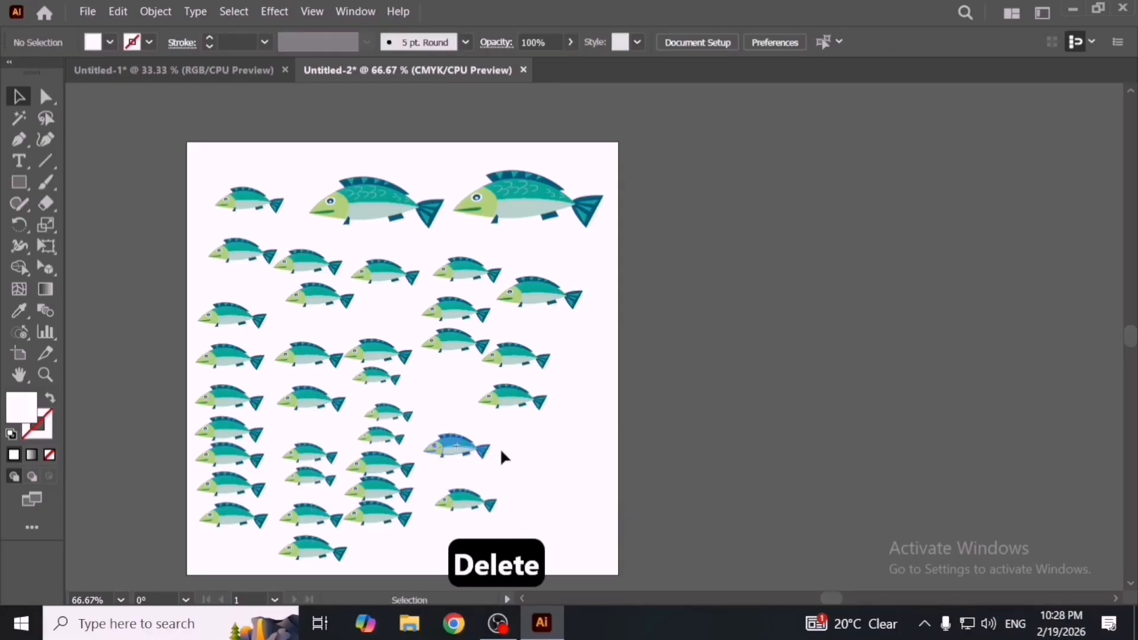
Step: Move fish from the lower middle of the artboard into the empty lower-right area to distribute them evenly
left_click_drag(448, 521, 448, 521)
left_click_drag(465, 507, 525, 526)
left_click_drag(379, 490, 445, 540)
left_click_drag(380, 467, 425, 475)
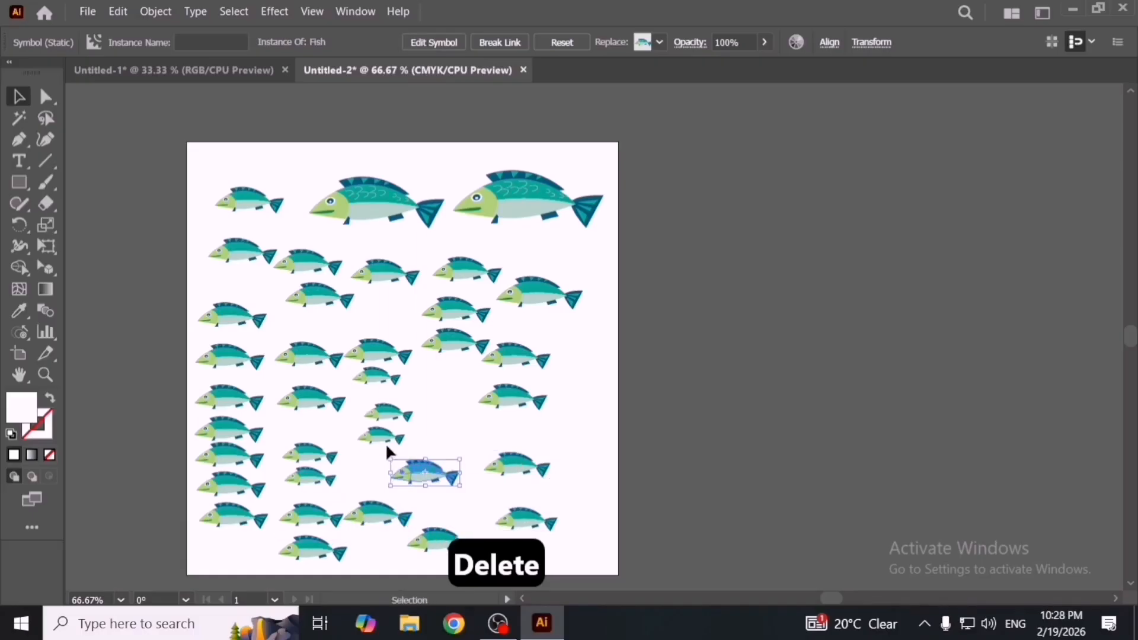
mouse_move(382, 437)
left_mouse_down()
mouse_move(437, 434)
mouse_move(380, 418)
left_mouse_up()
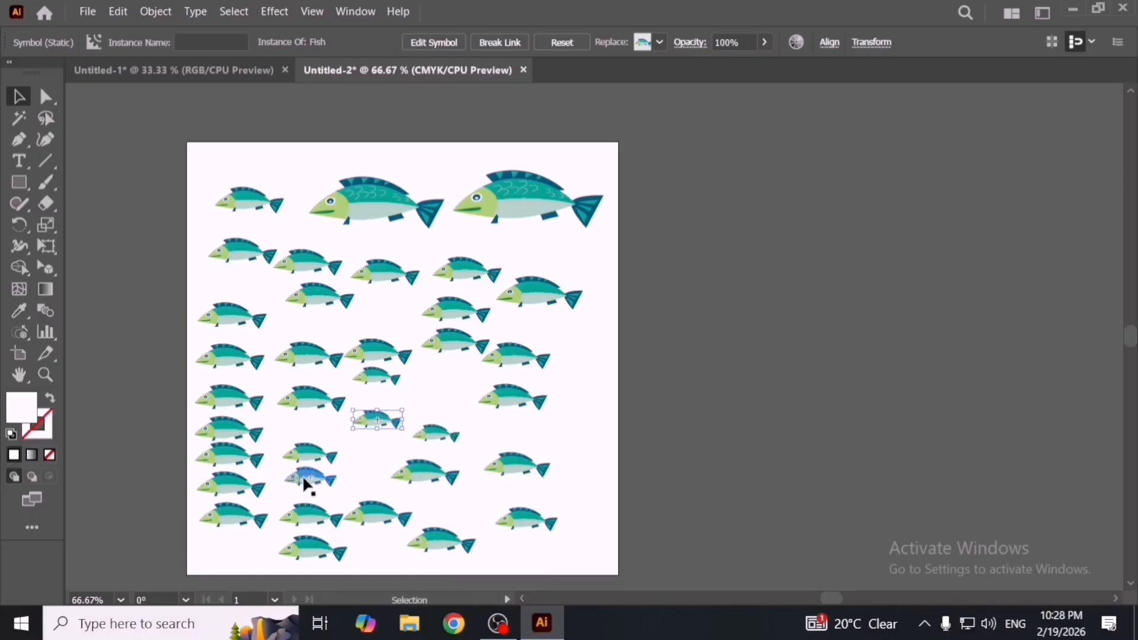
left_click_drag(305, 477, 357, 485)
left_click_drag(385, 520, 564, 437)
Step: Reposition fish in the middle rows toward the centre and right edge of the artboard to even out their spacing
left_click(686, 392)
left_click_drag(453, 309, 401, 310)
left_click_drag(375, 374, 430, 389)
left_click(403, 375)
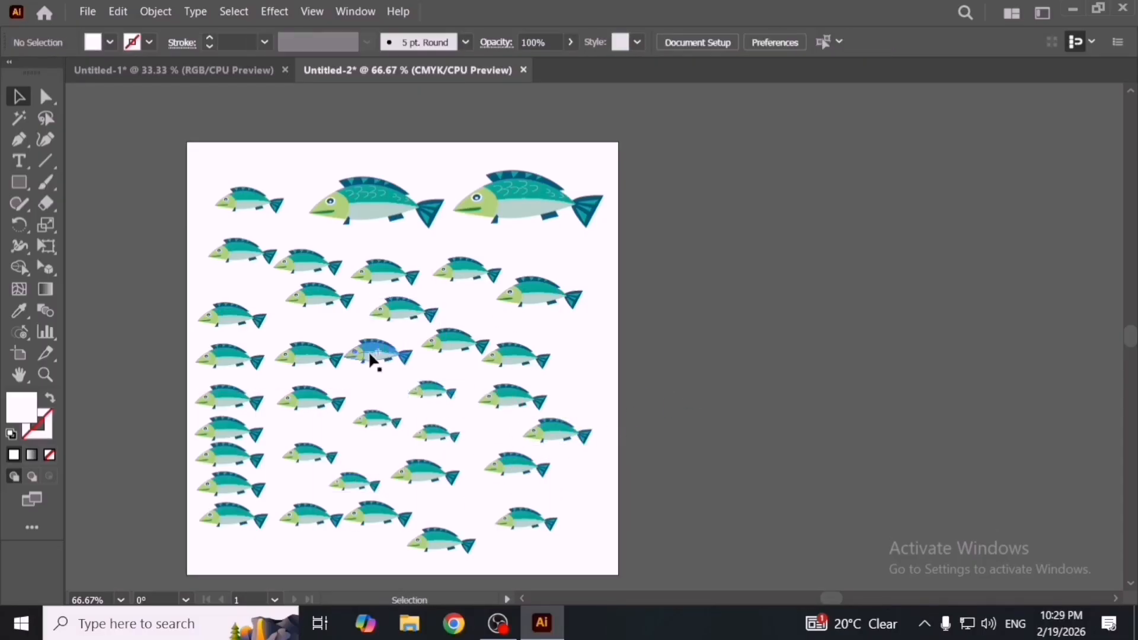
left_click_drag(550, 355, 597, 350)
left_click_drag(485, 347, 514, 351)
left_click_drag(398, 355, 421, 357)
left_click(722, 369)
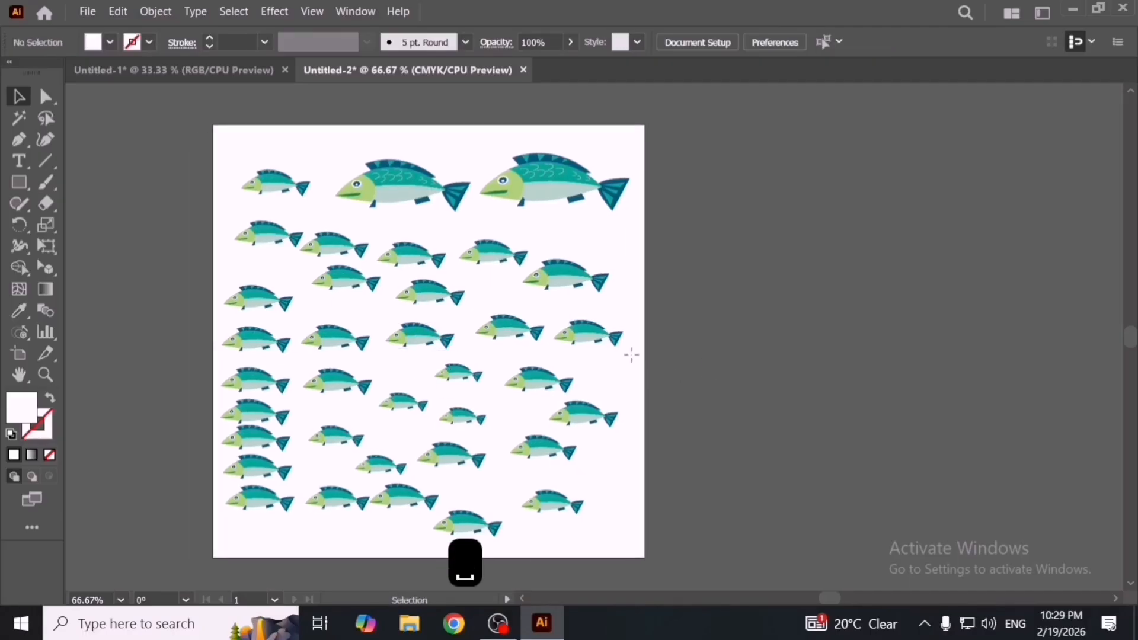
Step: Draw a light blue rectangle covering the whole artboard and send it to the back behind the fish
key("m")
left_click_drag(216, 126, 644, 560)
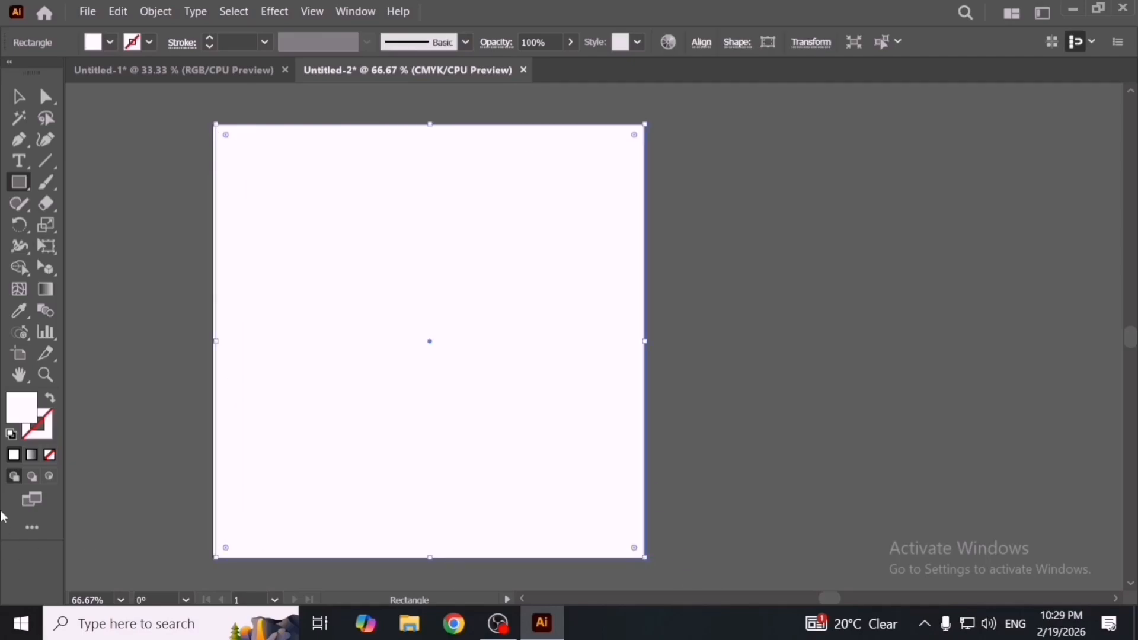
double_click(20, 416)
left_click(814, 269)
left_click(842, 288)
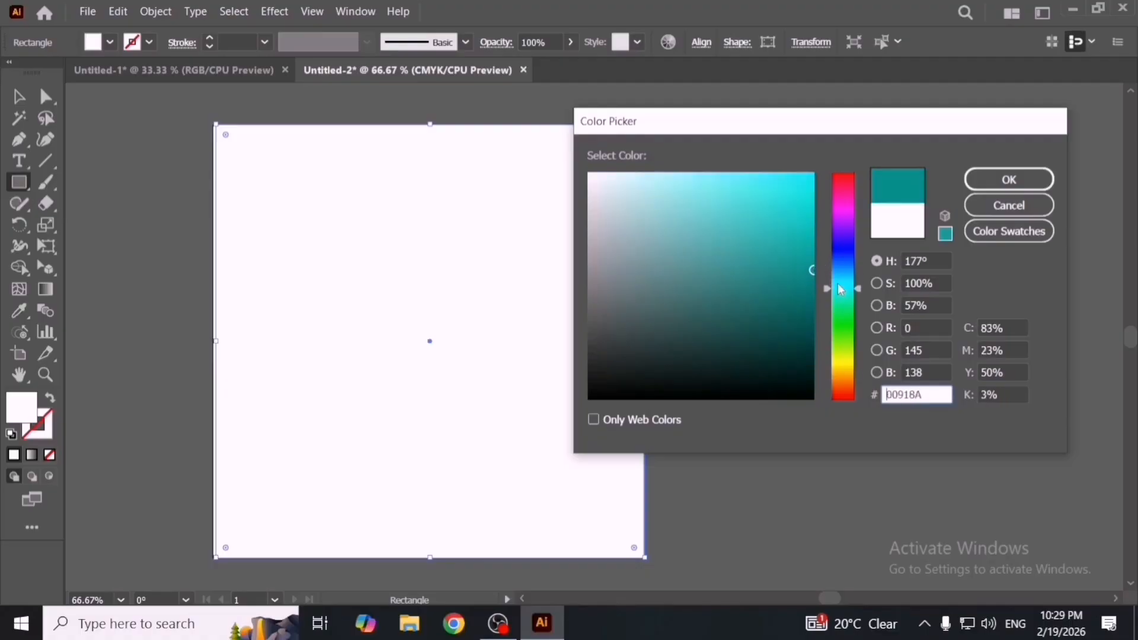
left_click(783, 188)
left_click(739, 173)
left_click(1010, 179)
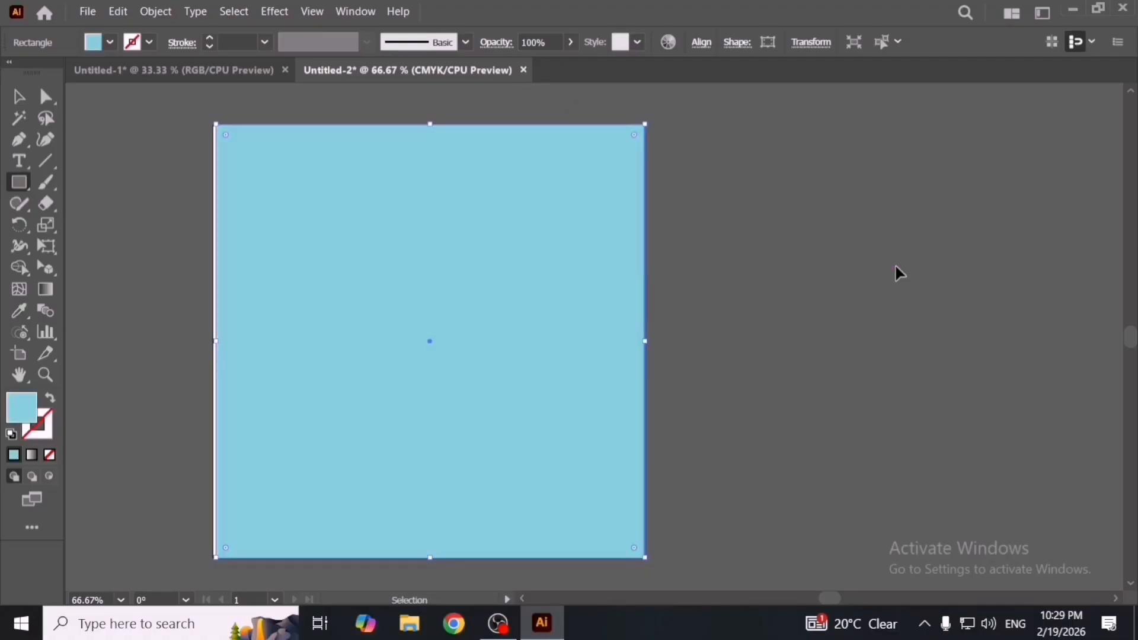
key("ctrl+shift+bracketleft")
key("v")
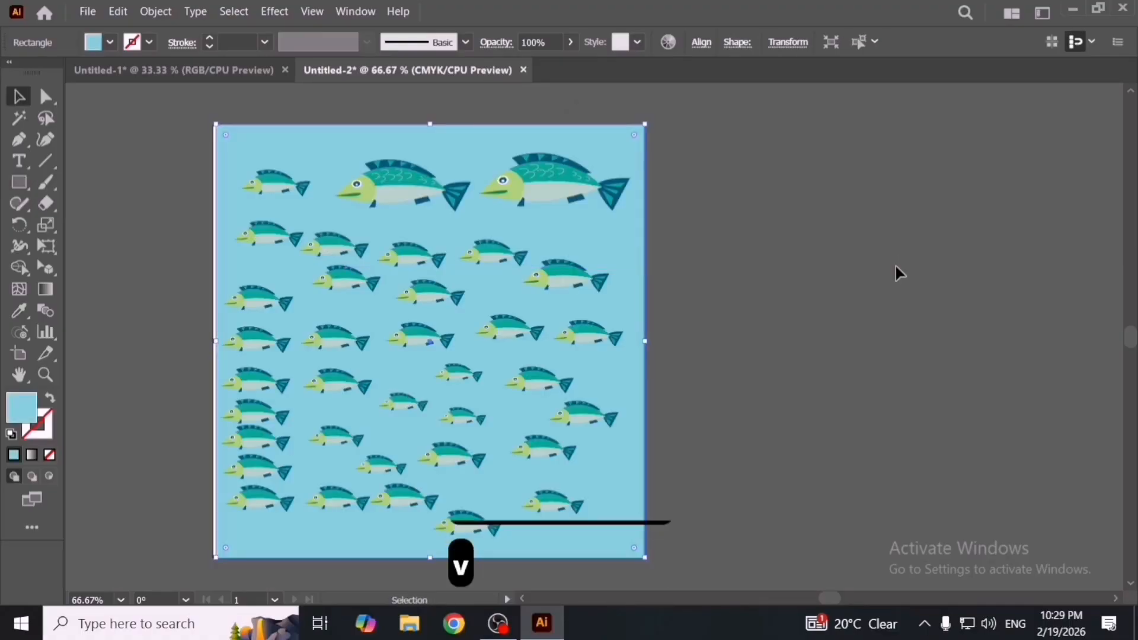
Step: Apply a linear gradient to the background rectangle and set its starting colour stop to the cyan-blue swatch
key("ctrl+F9")
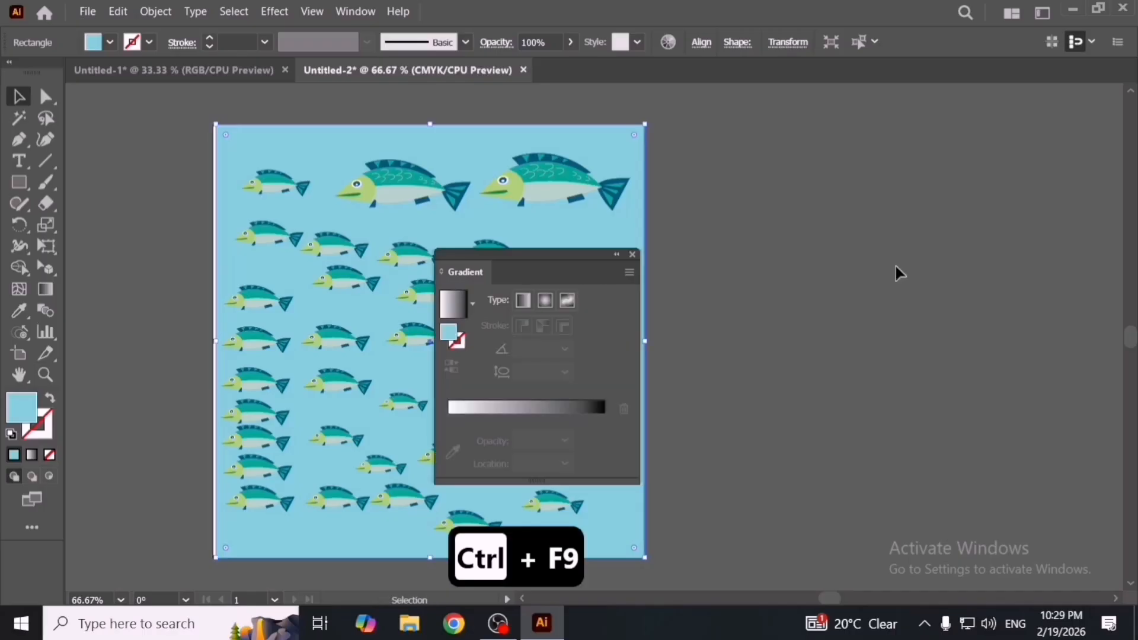
left_click_drag(630, 285, 826, 253)
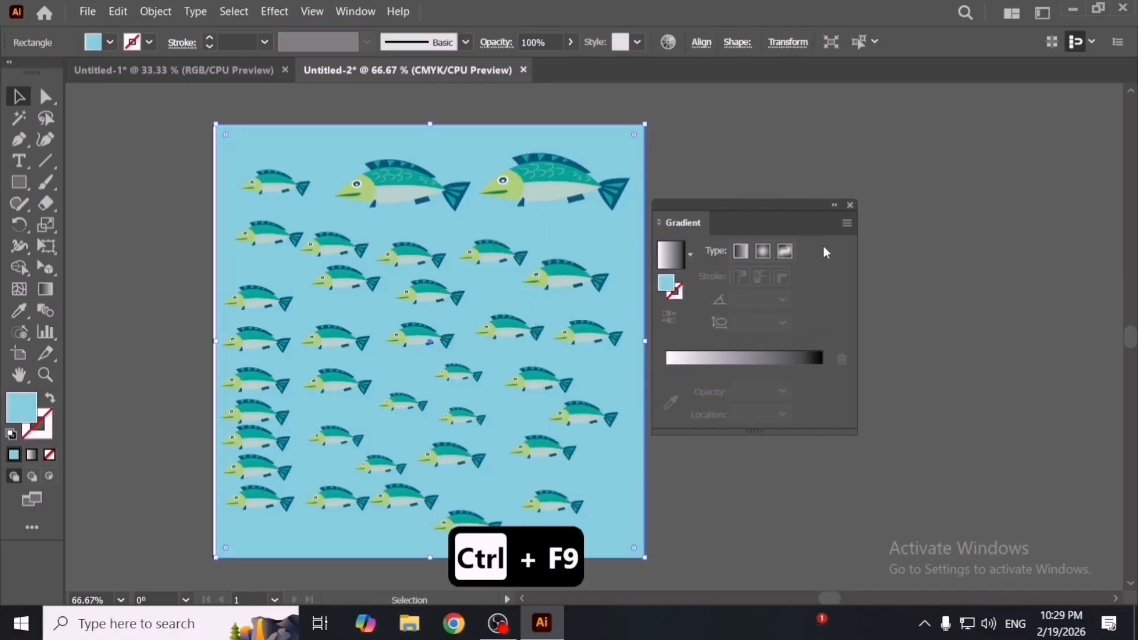
left_click(774, 360)
left_click(666, 392)
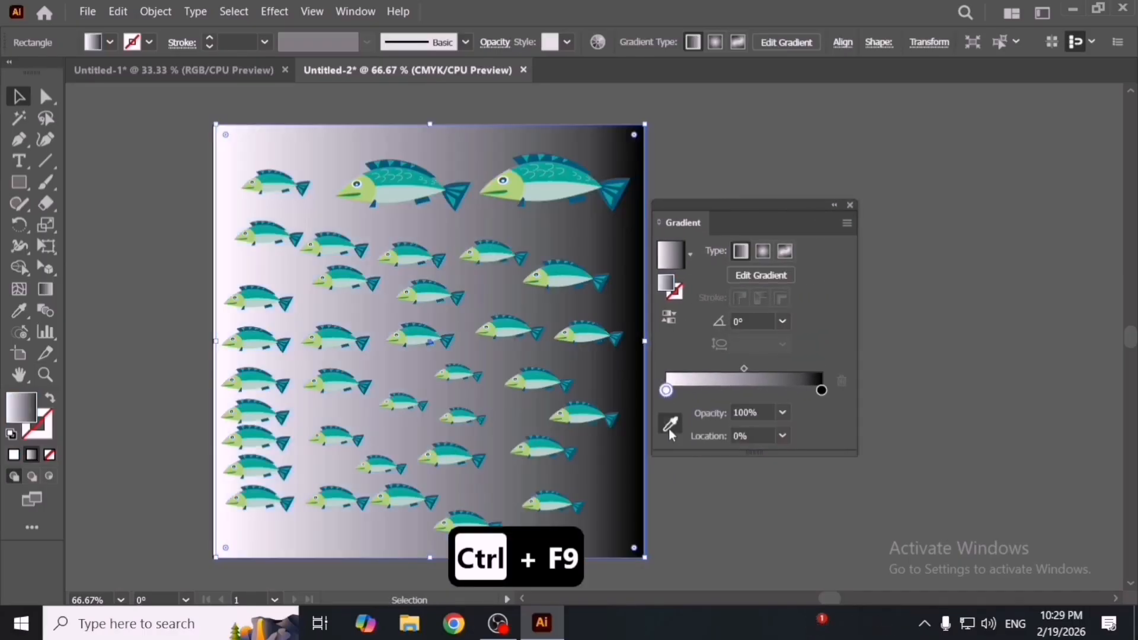
double_click(666, 391)
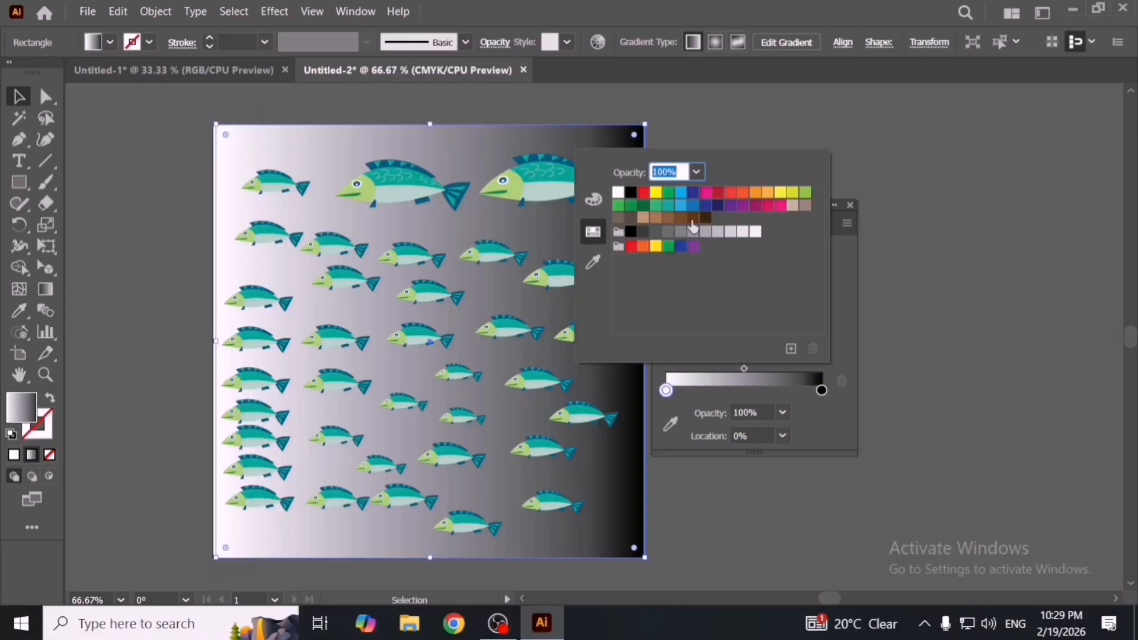
left_click(682, 193)
Step: Open the colour swatches for the background gradient's black end stop
left_click(820, 393)
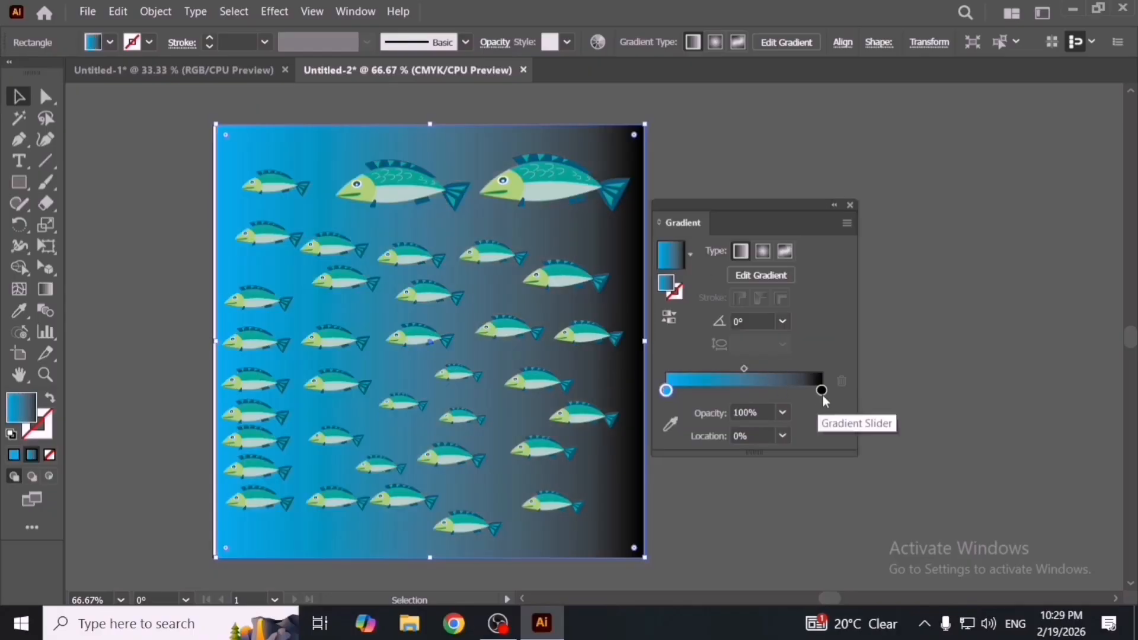
double_click(822, 390)
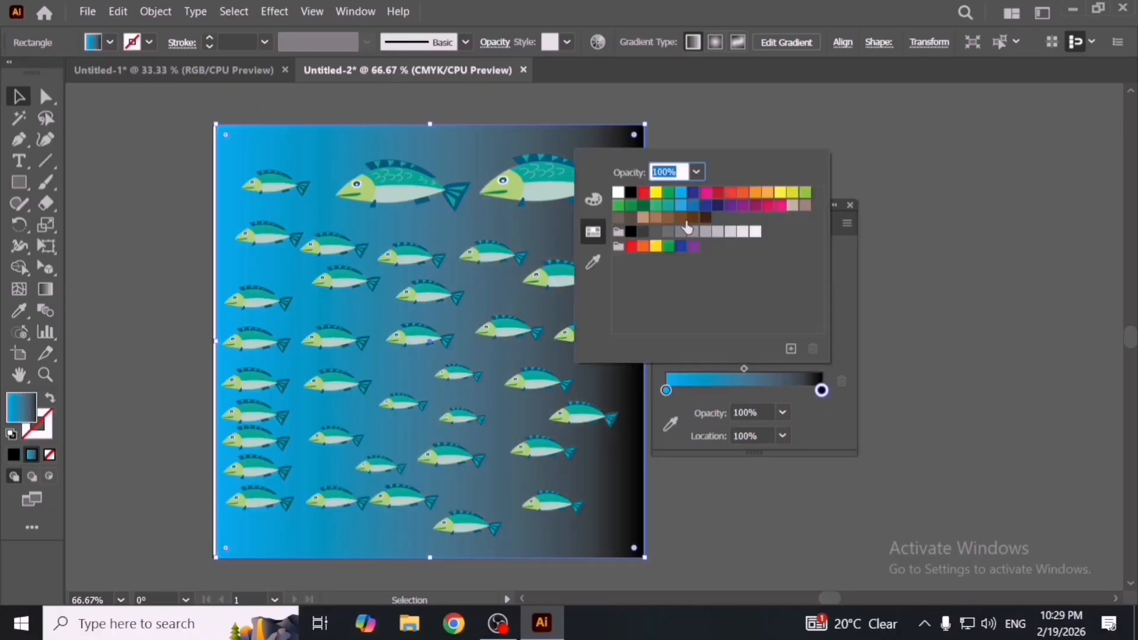
Step: Recolour the background rectangle's gradient with the bright cyan swatch on the end stop and 40% cyan on the start stop
left_click(686, 194)
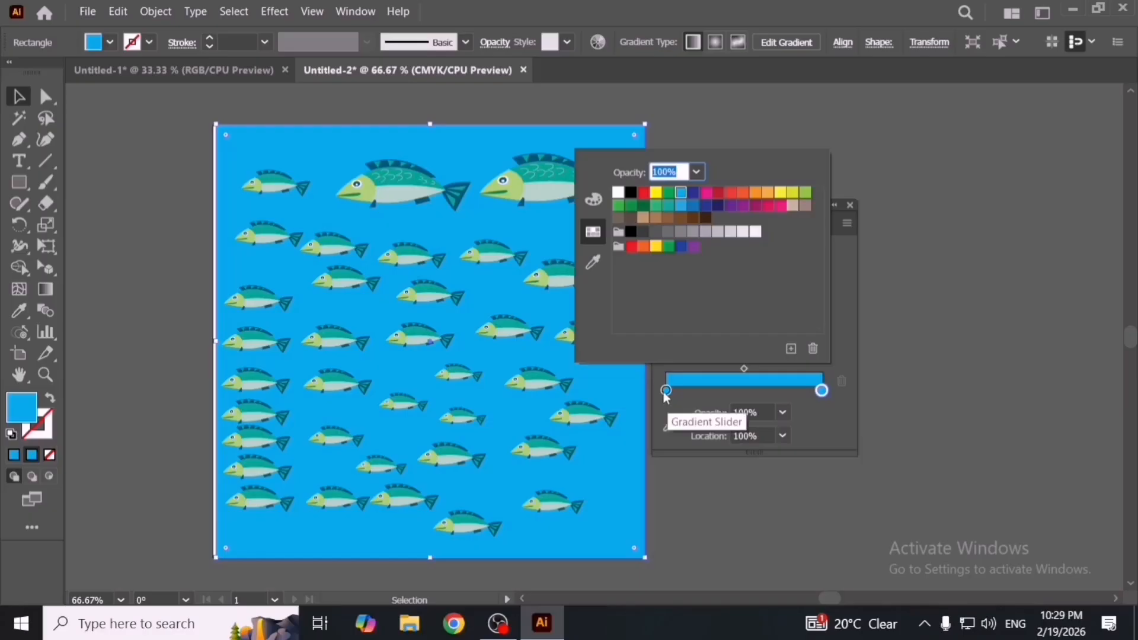
left_click(667, 391)
double_click(667, 391)
left_click(594, 199)
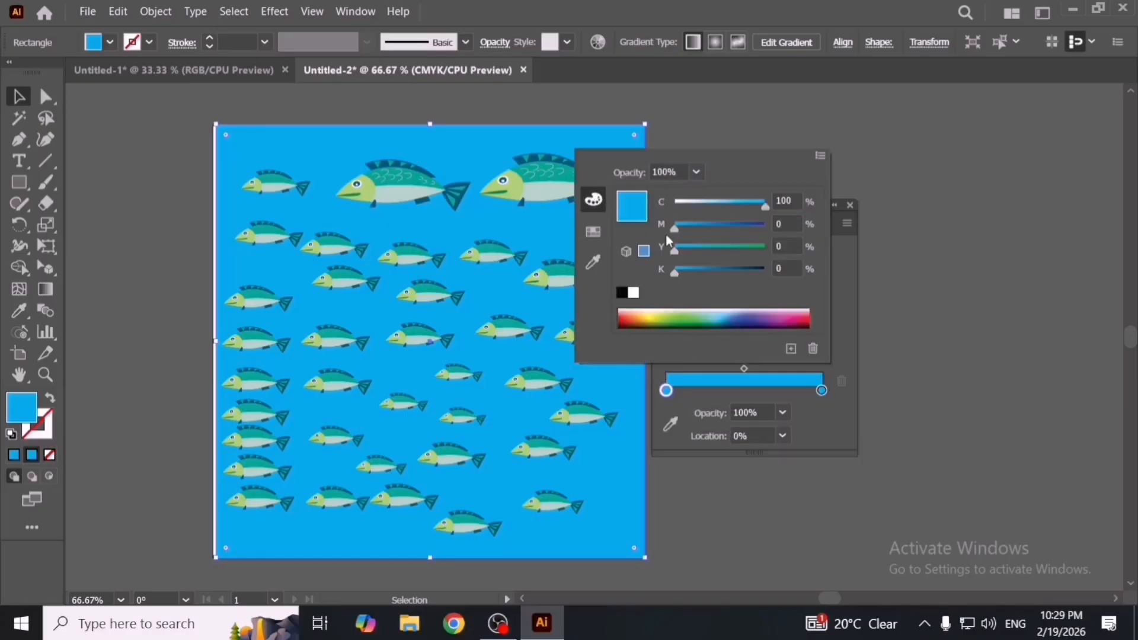
left_click_drag(738, 204, 715, 207)
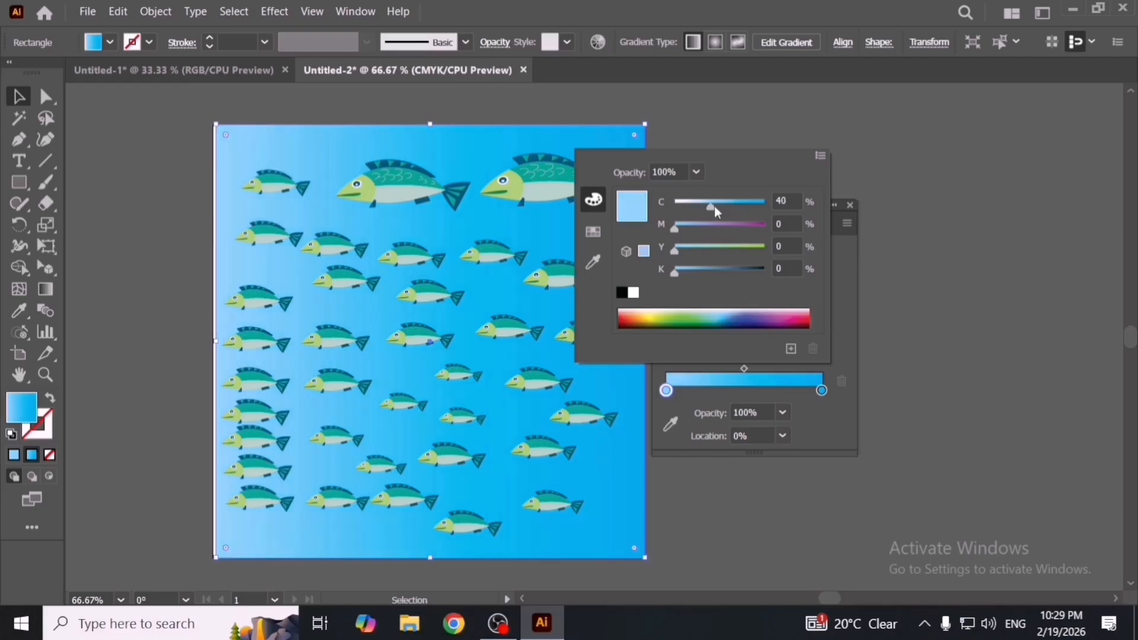
left_click(852, 321)
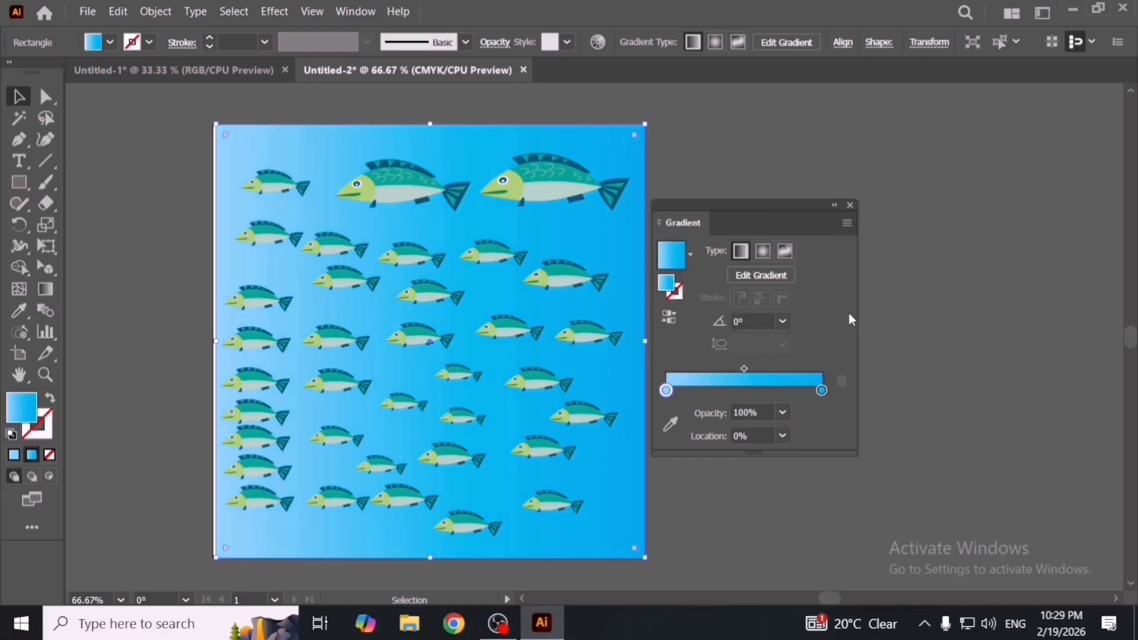
Step: Make the background gradient radial and shift the midpoint between its two colours to about 67%
left_click(764, 252)
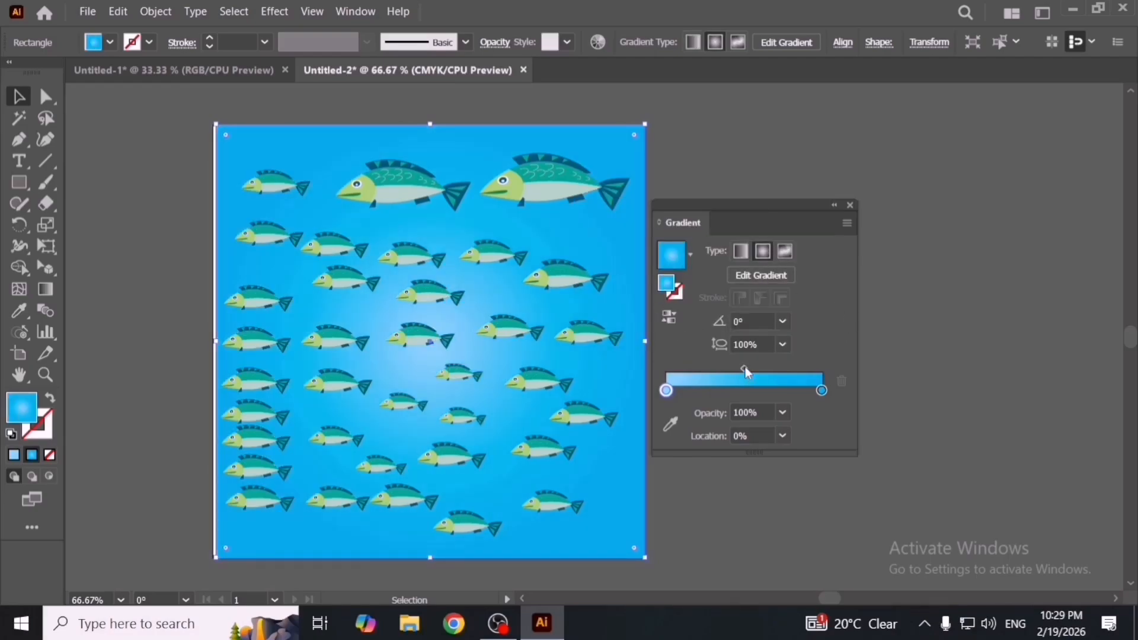
left_click_drag(745, 368, 771, 369)
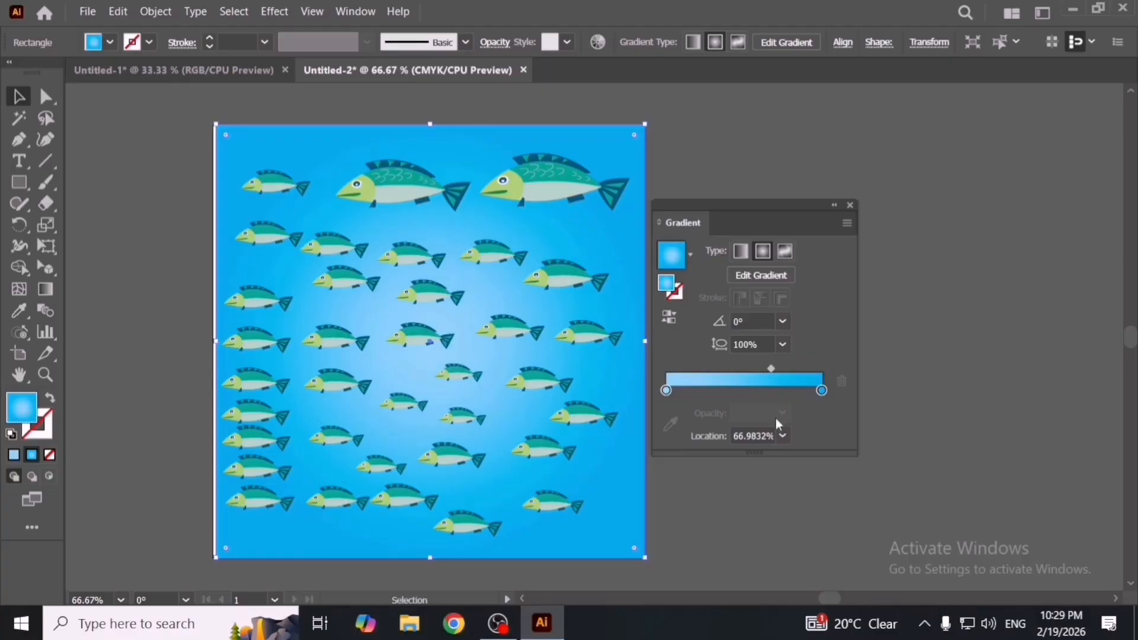
key("v")
left_click(762, 461)
Step: Stretch the background rectangle's left edge out to the artboard's edge and deselect it
left_click(301, 137)
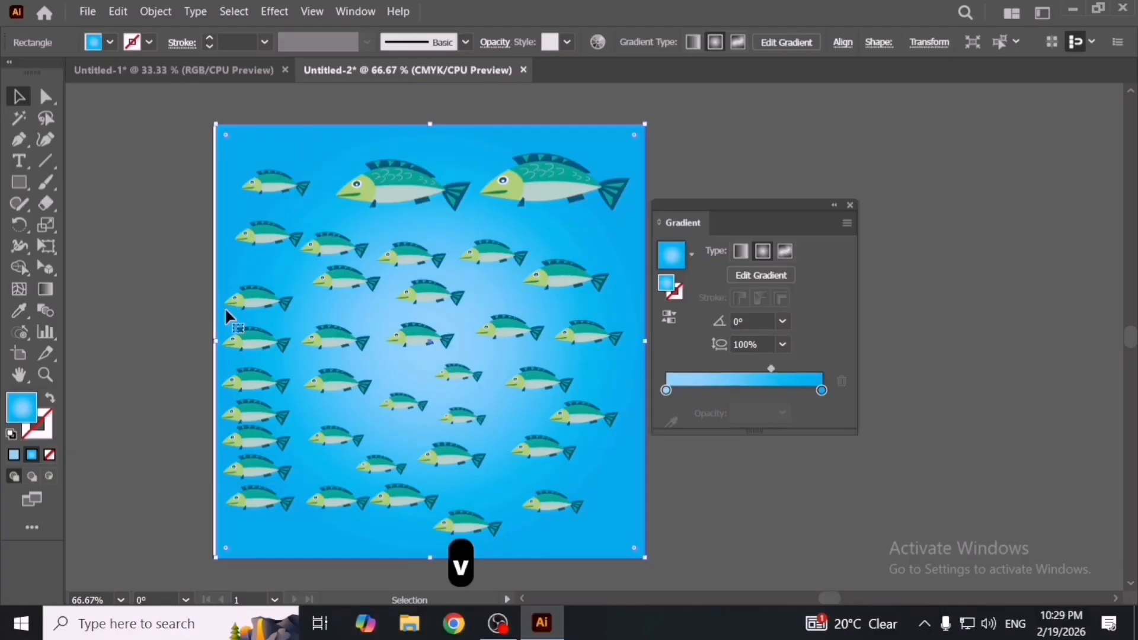
left_click_drag(217, 342, 213, 345)
left_click(189, 393)
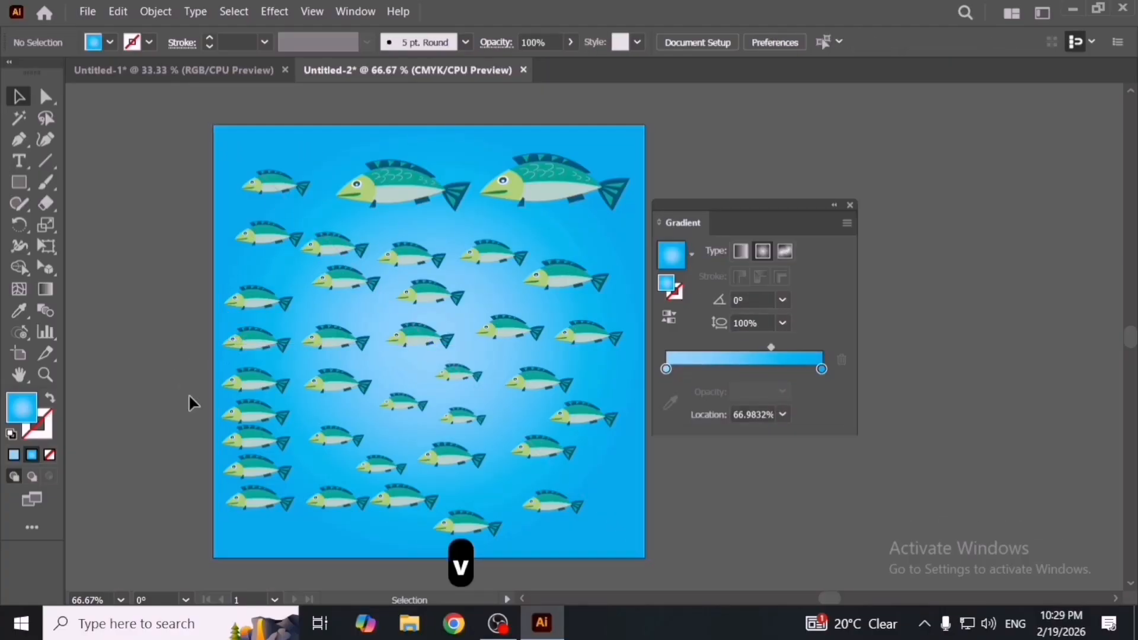
Step: Select the background and all the fish and delete them to clear the artboard
scroll(205, 415, "down", 2)
left_click_drag(424, 476, 560, 477)
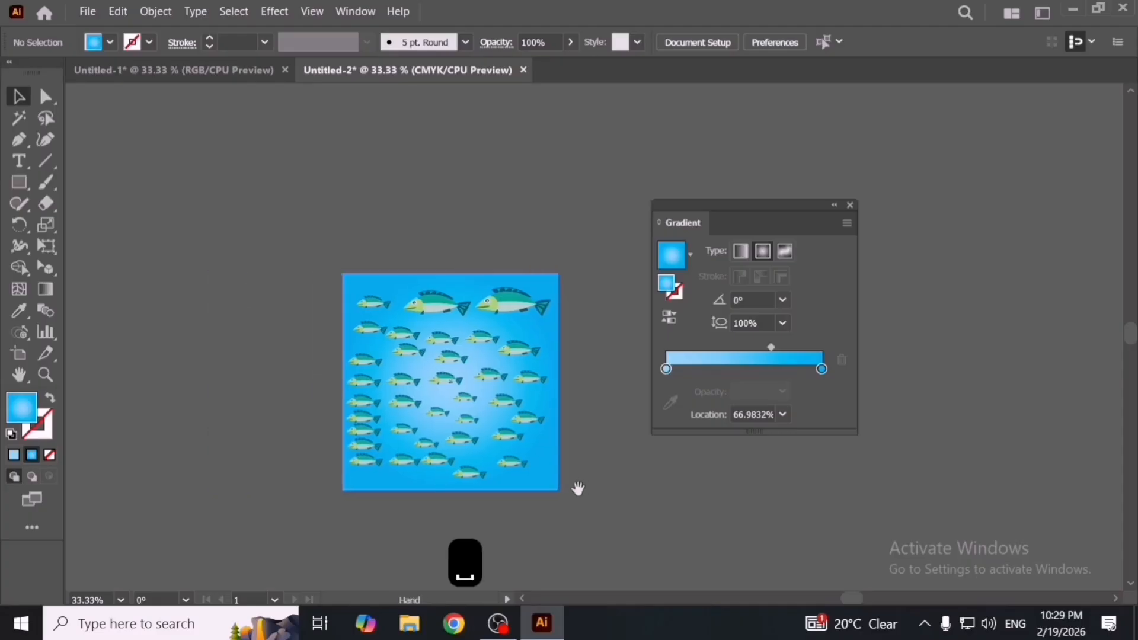
scroll(356, 401, "up", 1)
left_click_drag(434, 351, 651, 547)
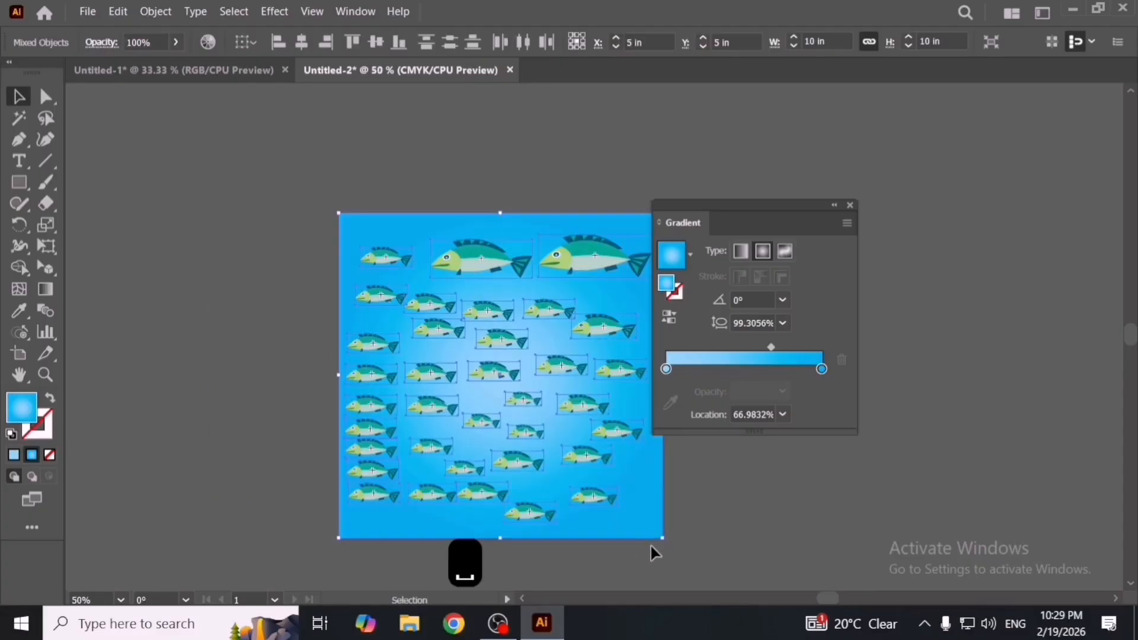
key("Delete")
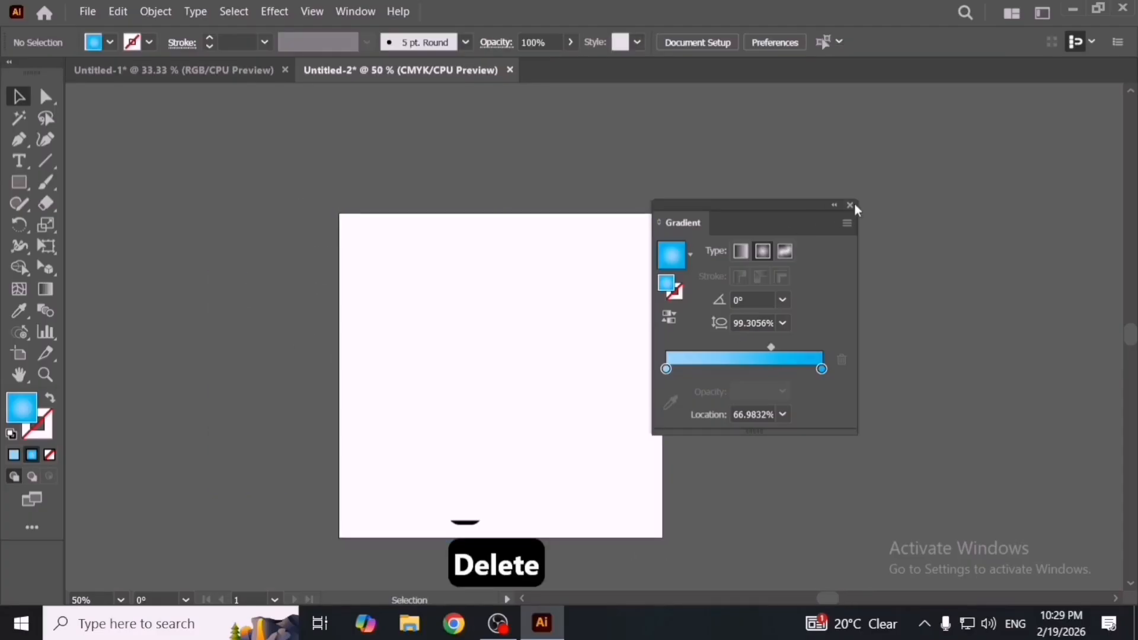
Step: Put away the gradient settings and activate the Symbol Sprayer tool
left_click(851, 205)
left_click(26, 327)
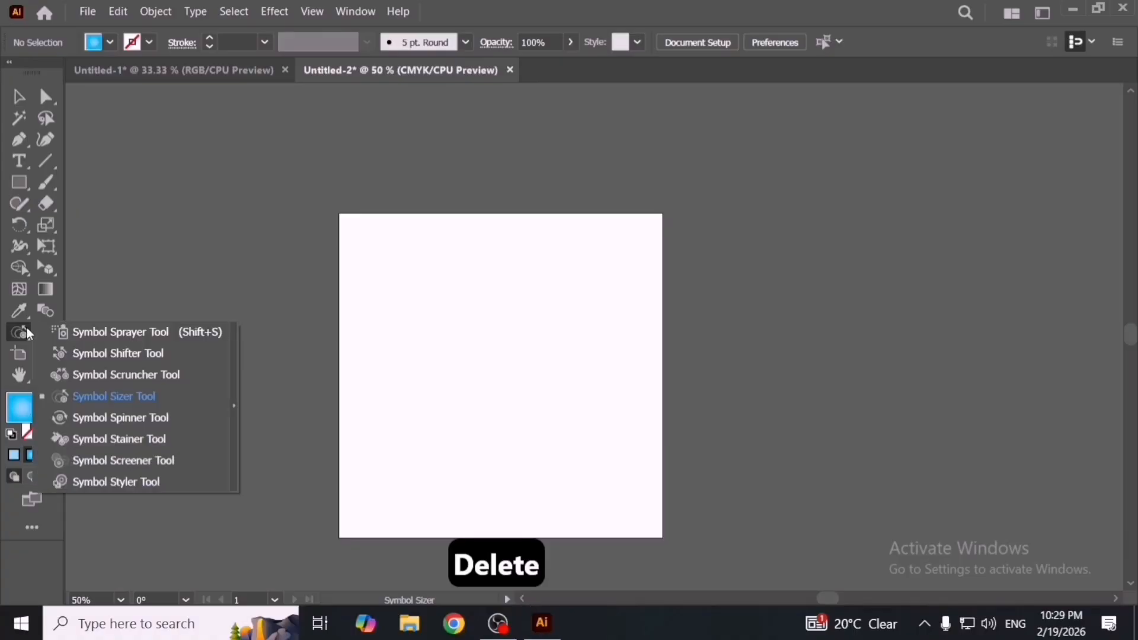
left_click(115, 333)
Step: Switch to the blank Untitled-1 document and close it
left_click(379, 12)
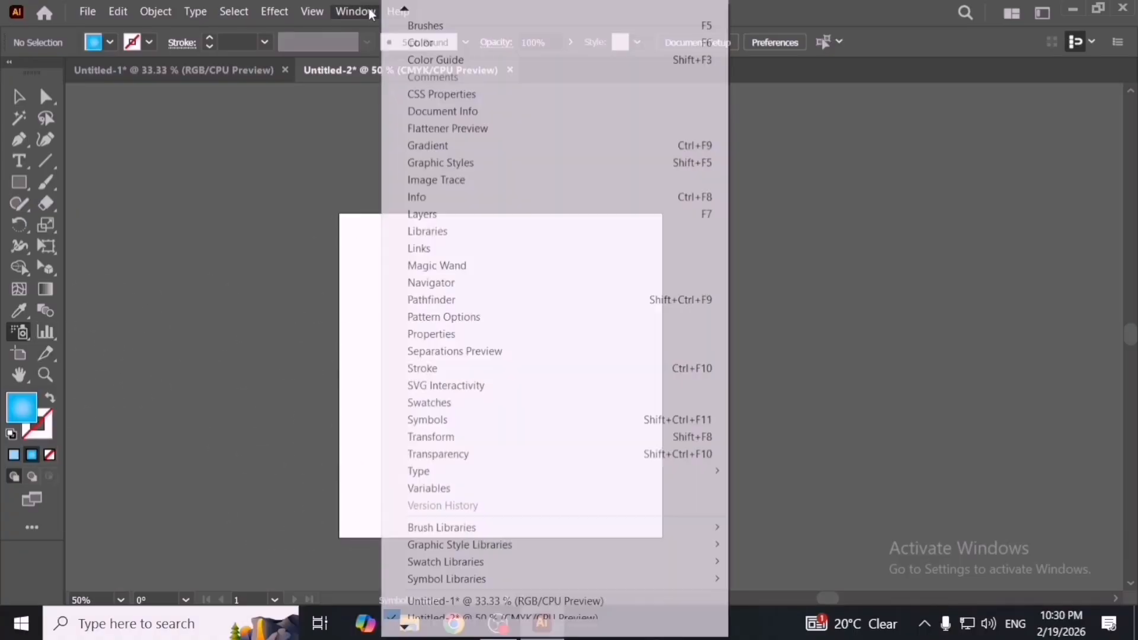
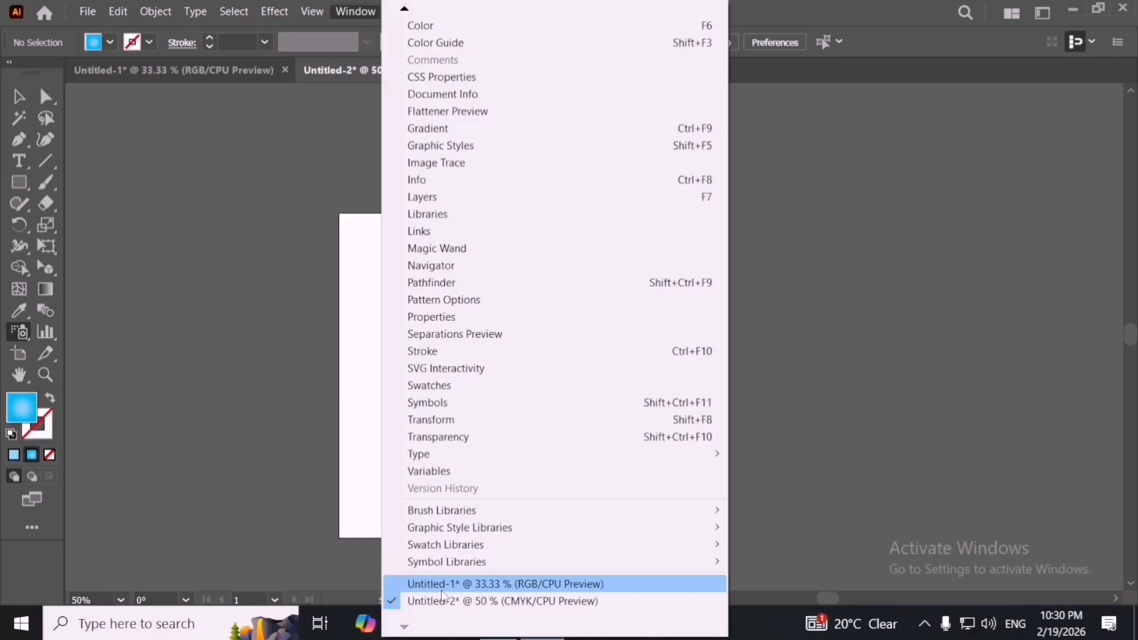
left_click(442, 589)
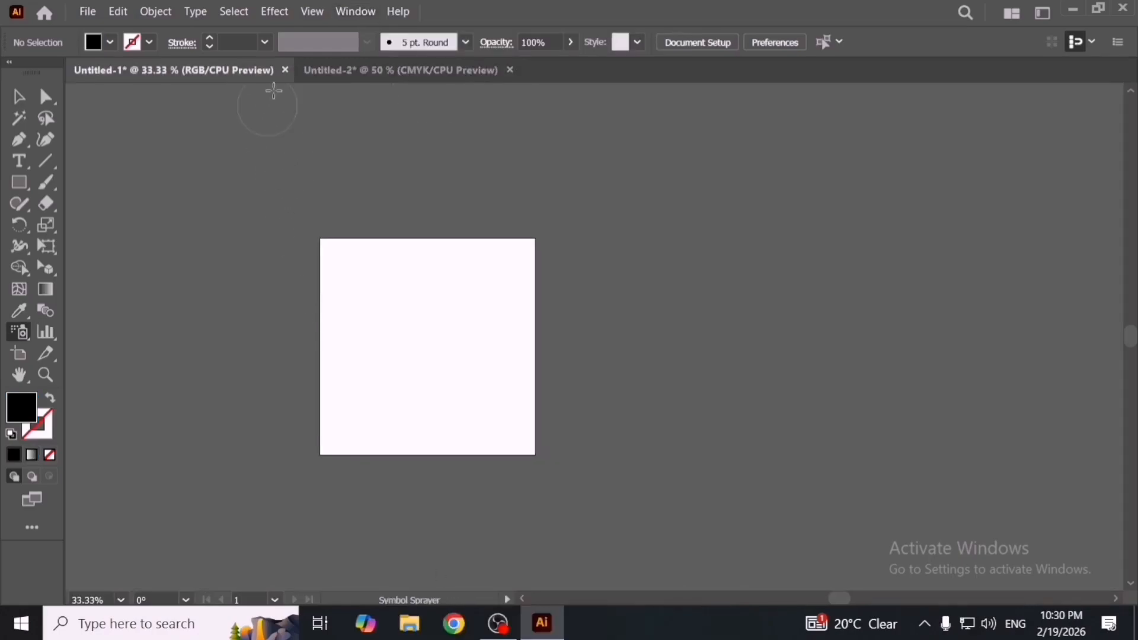
left_click(288, 72)
left_click(675, 338)
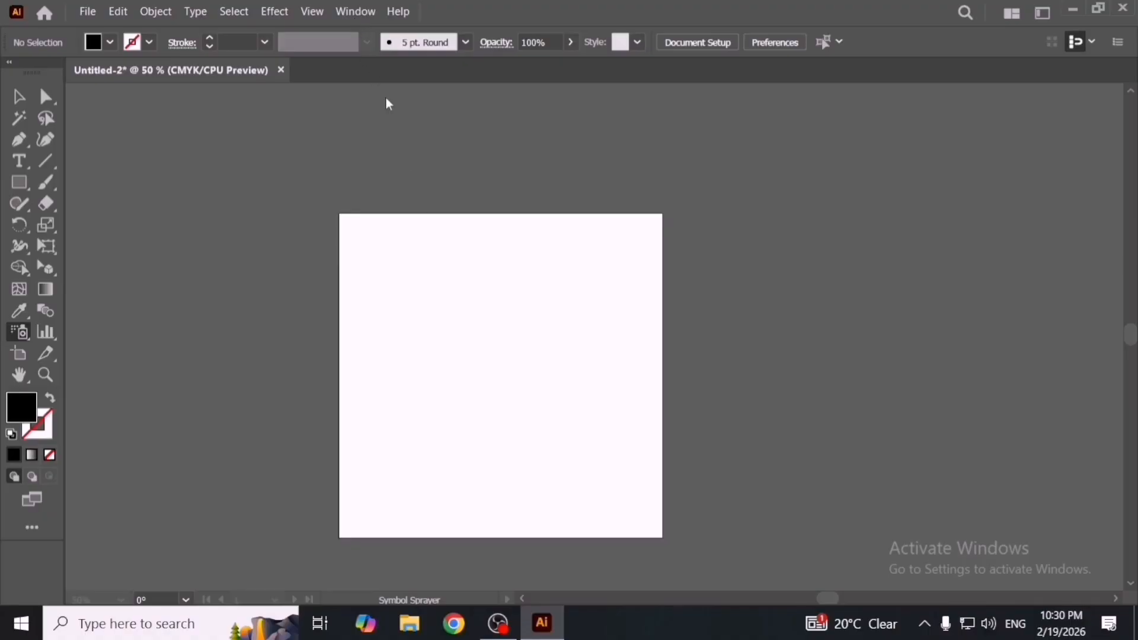
left_click(356, 11)
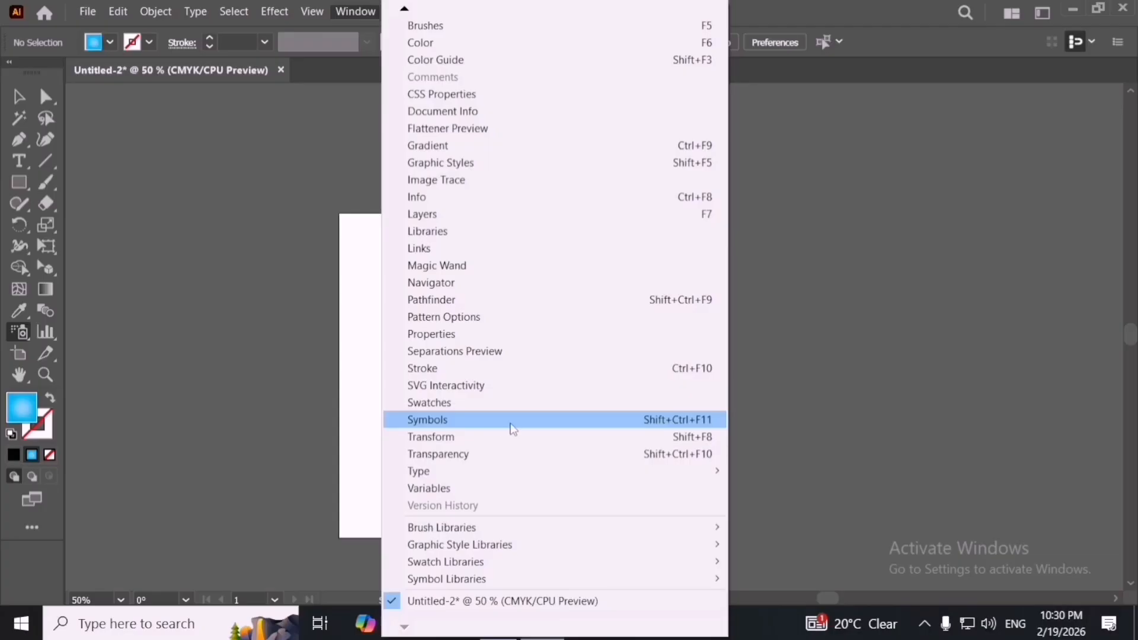
left_click(486, 486)
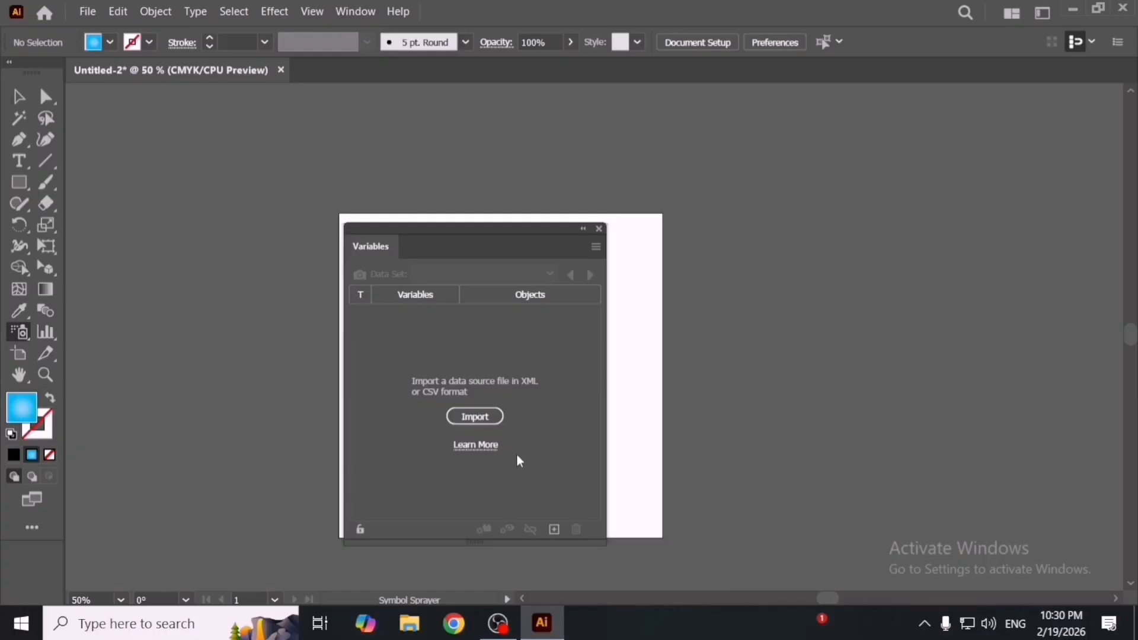
left_click(600, 229)
Step: Bring up the Character, Paragraph and OpenType settings, look through each, and place the group beside the artboard
left_click(355, 12)
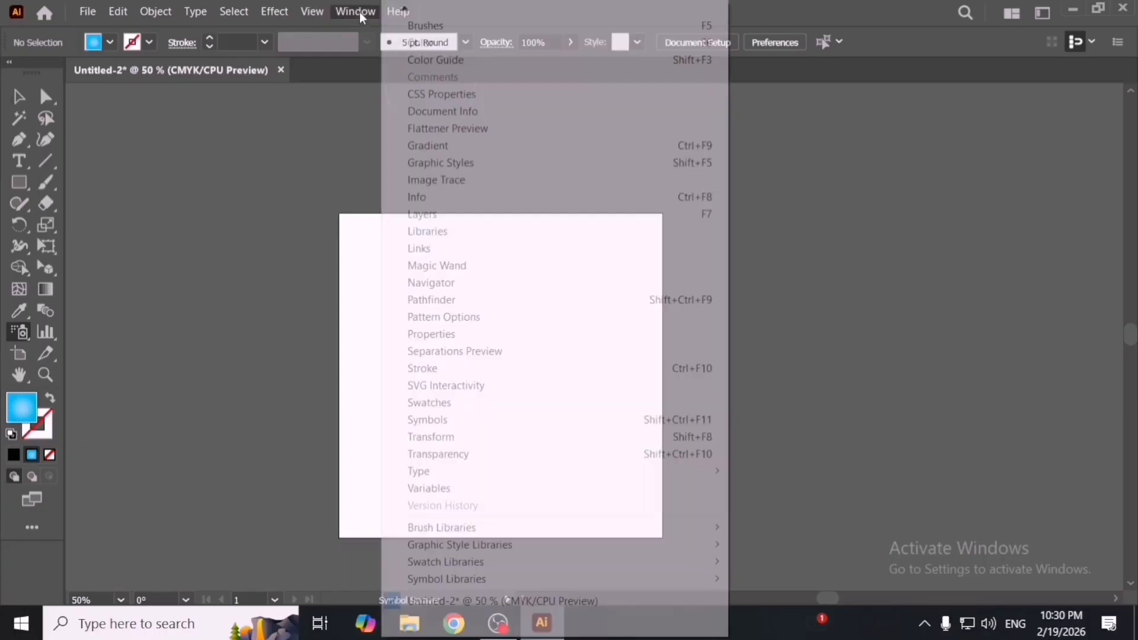
mouse_move(511, 469)
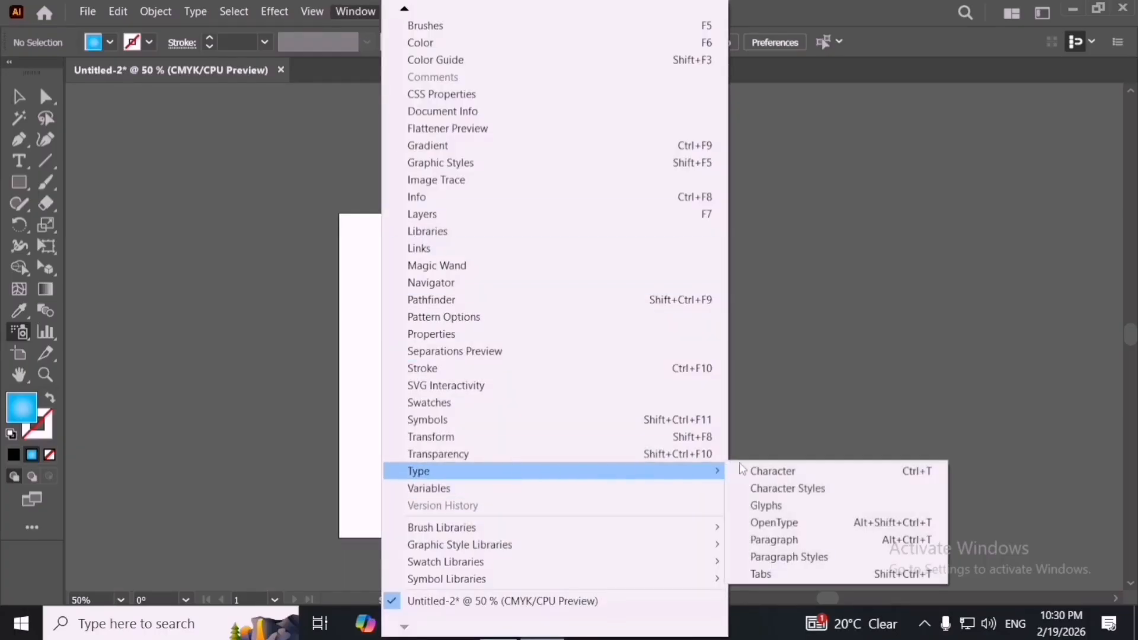
left_click(808, 472)
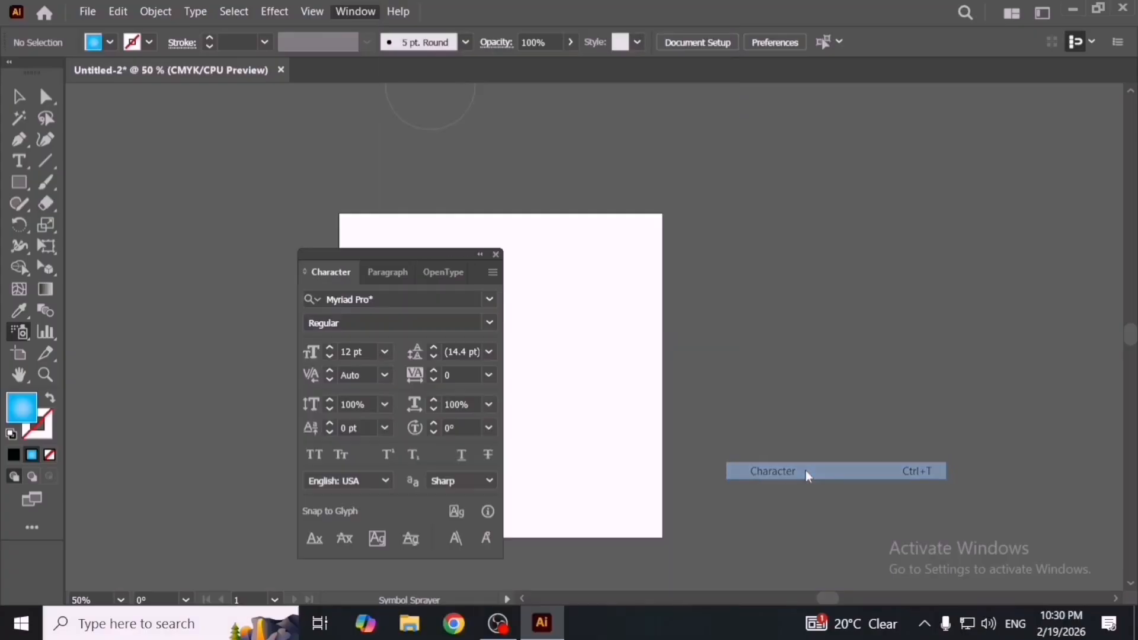
left_click(388, 273)
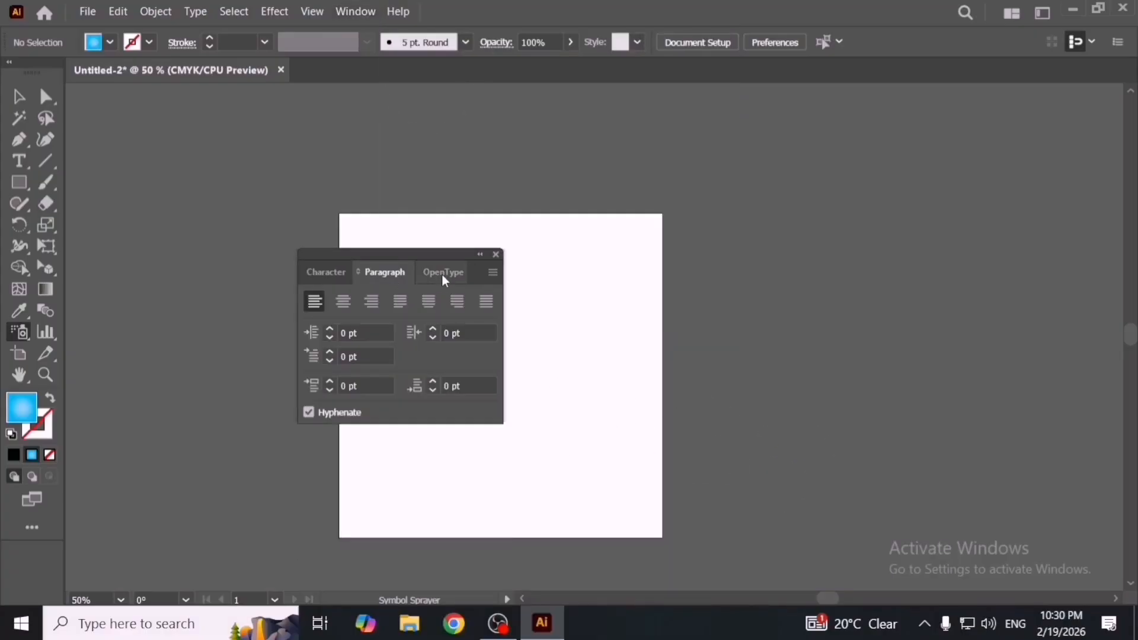
left_click(446, 278)
left_click_drag(445, 253, 884, 245)
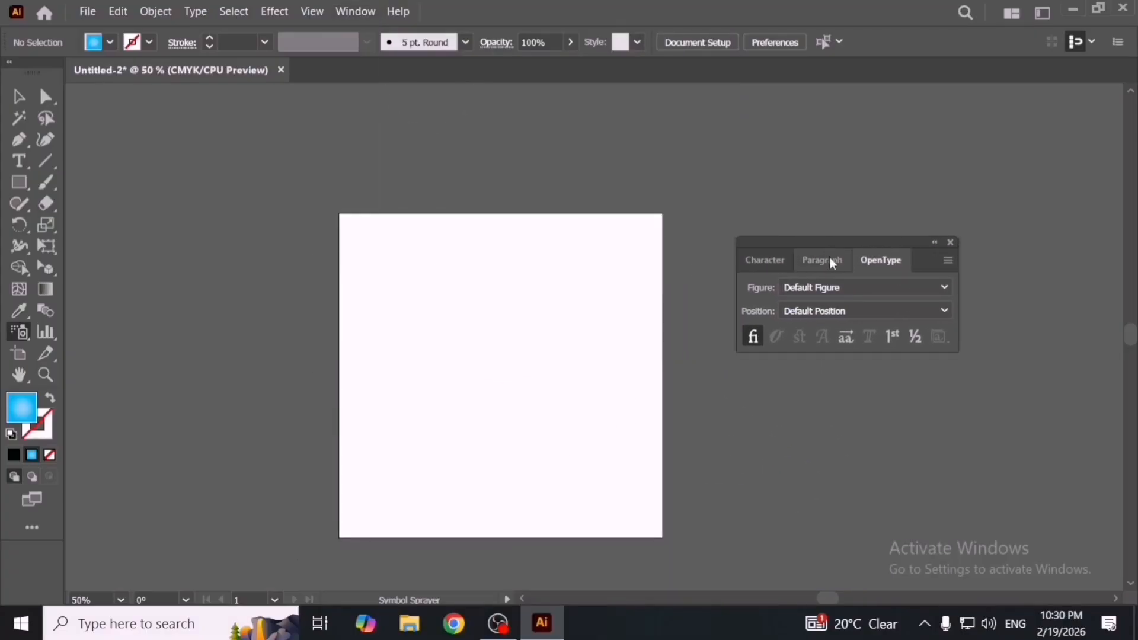
left_click(777, 259)
left_click(883, 263)
Step: Examine the options of the Normal Character Style from the character styles list, leaving them without applying changes
left_click(362, 14)
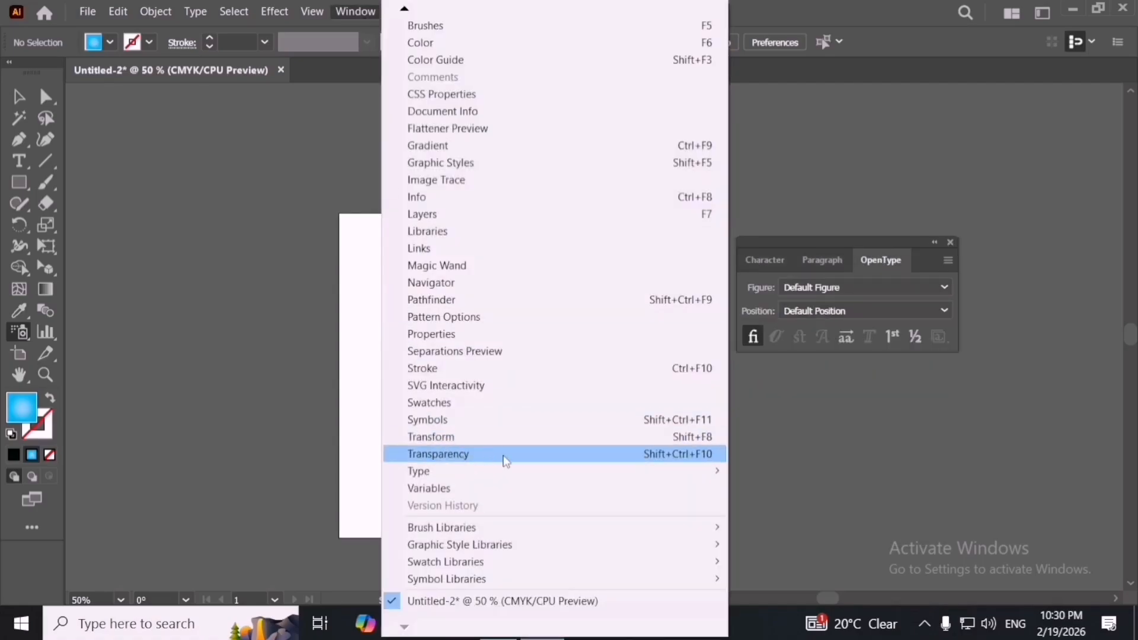
mouse_move(646, 477)
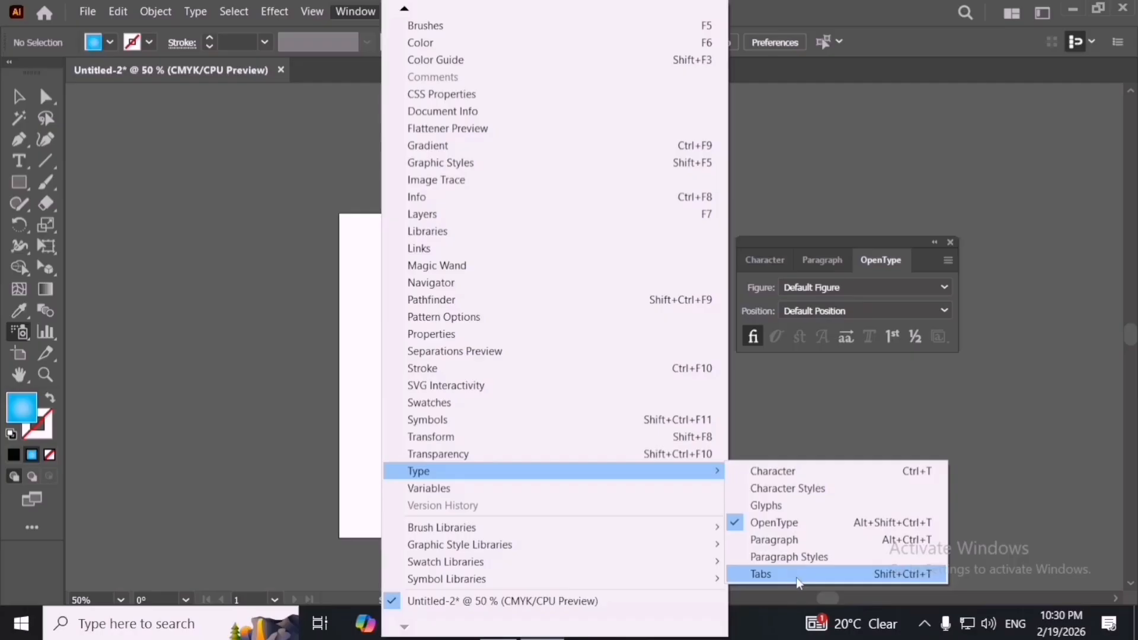
left_click(821, 490)
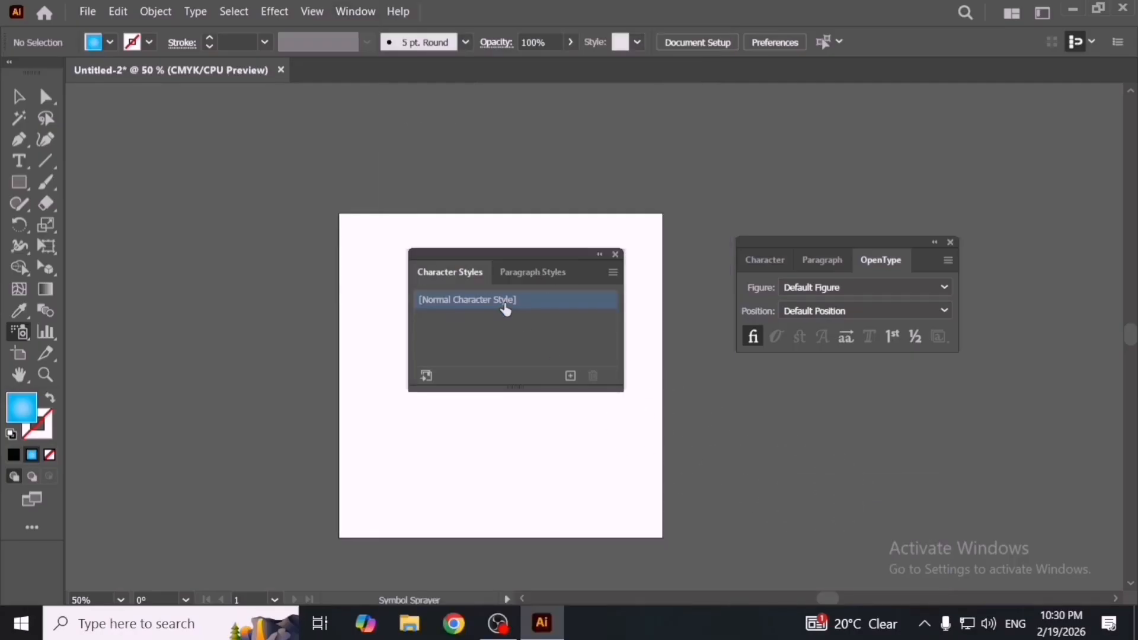
double_click(525, 294)
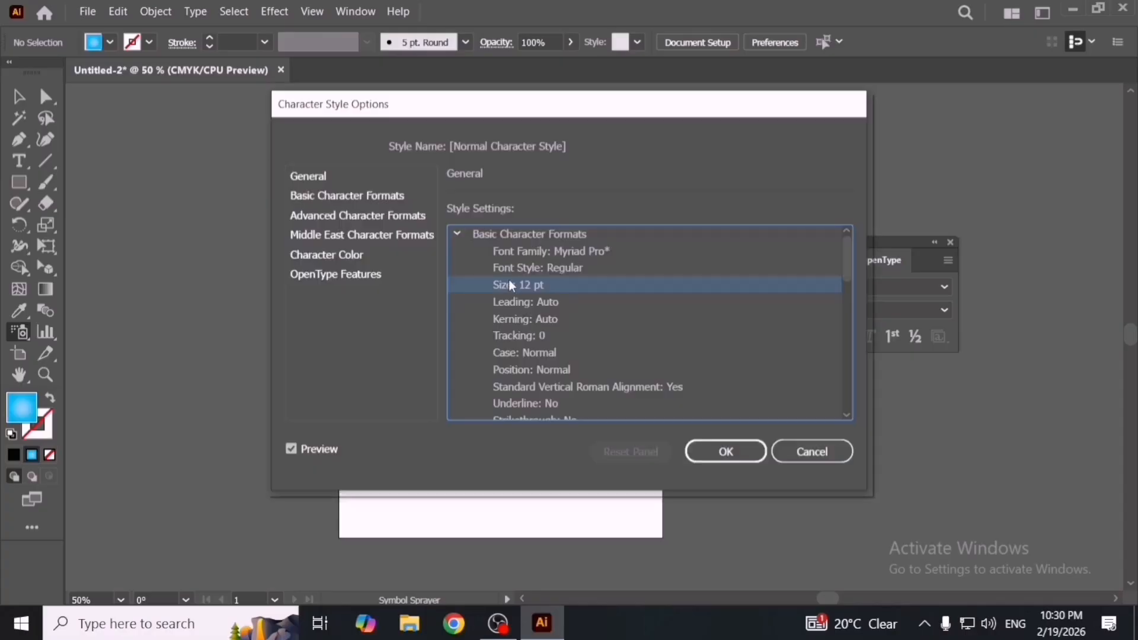
scroll(621, 401, "down", 5)
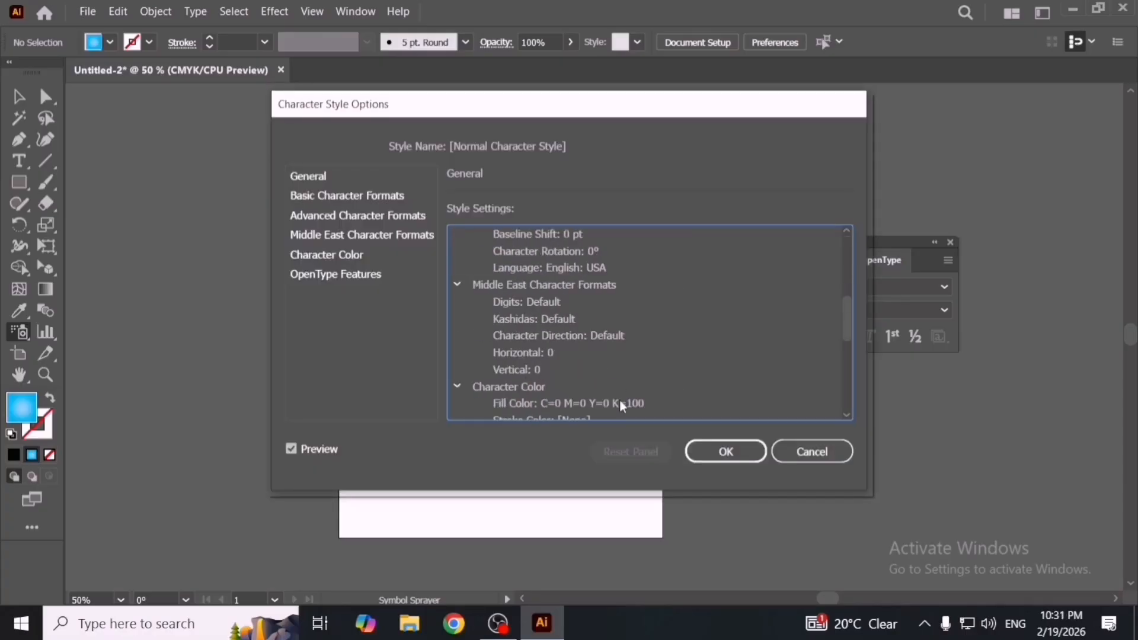
scroll(560, 372, "down", 5)
left_click(812, 452)
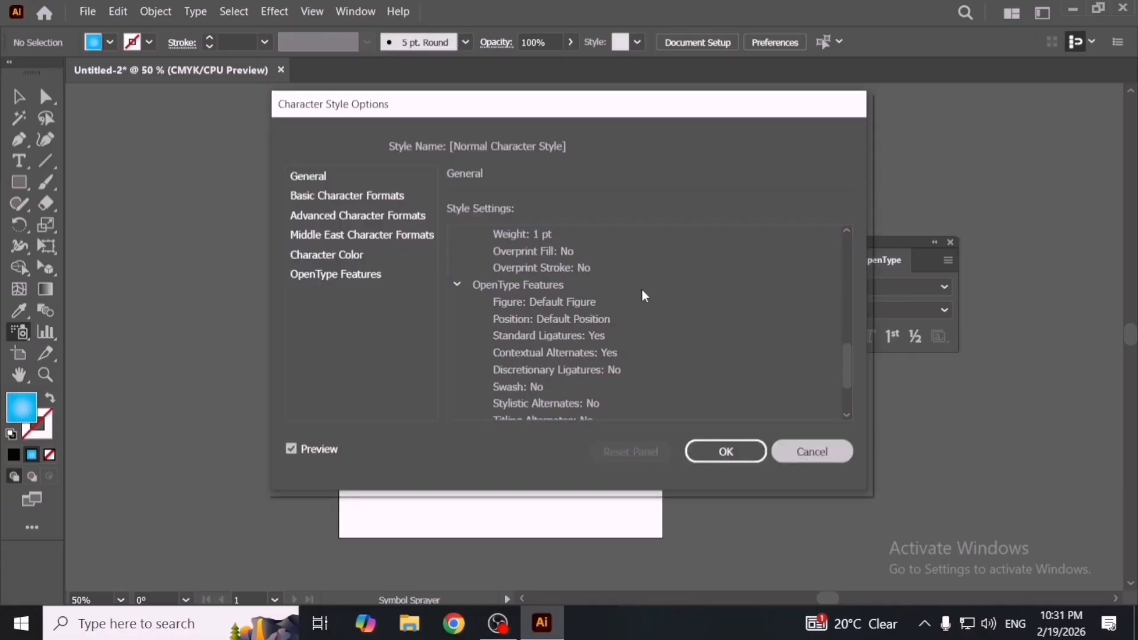
left_click(616, 254)
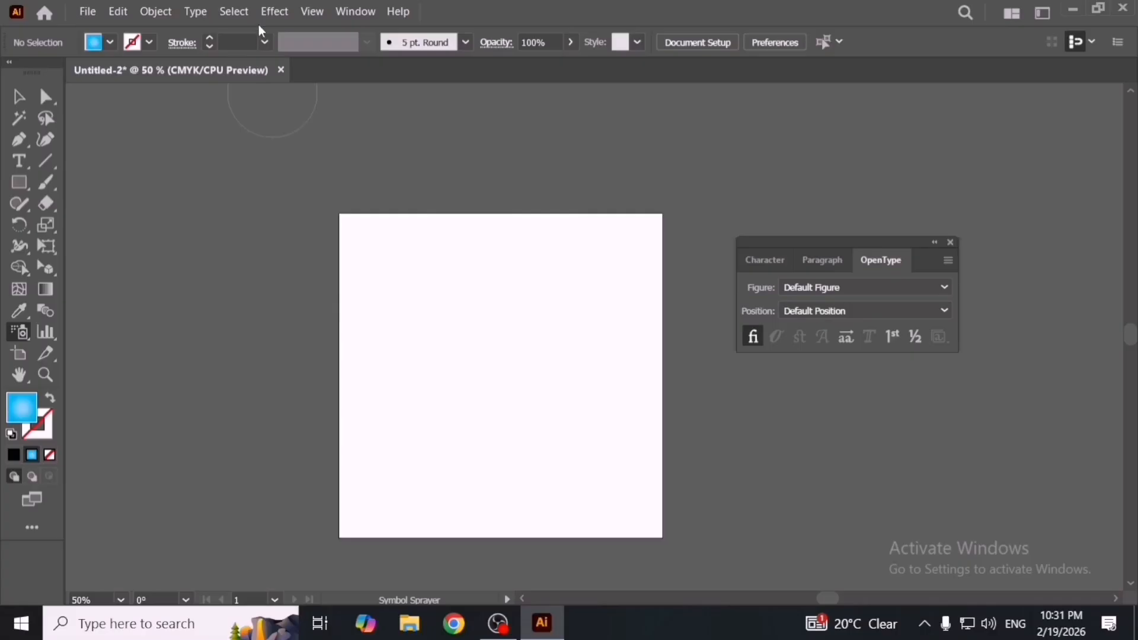
Step: Examine the options of the Normal Paragraph Style from the paragraph styles list, leaving them without applying changes
left_click(360, 13)
mouse_move(582, 471)
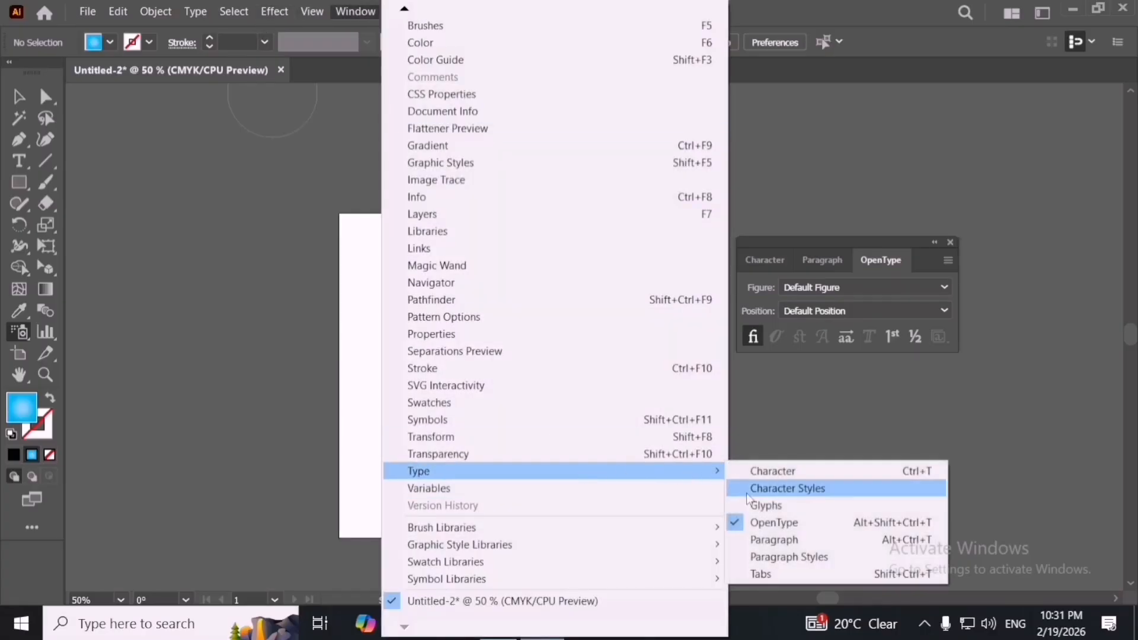
left_click(801, 559)
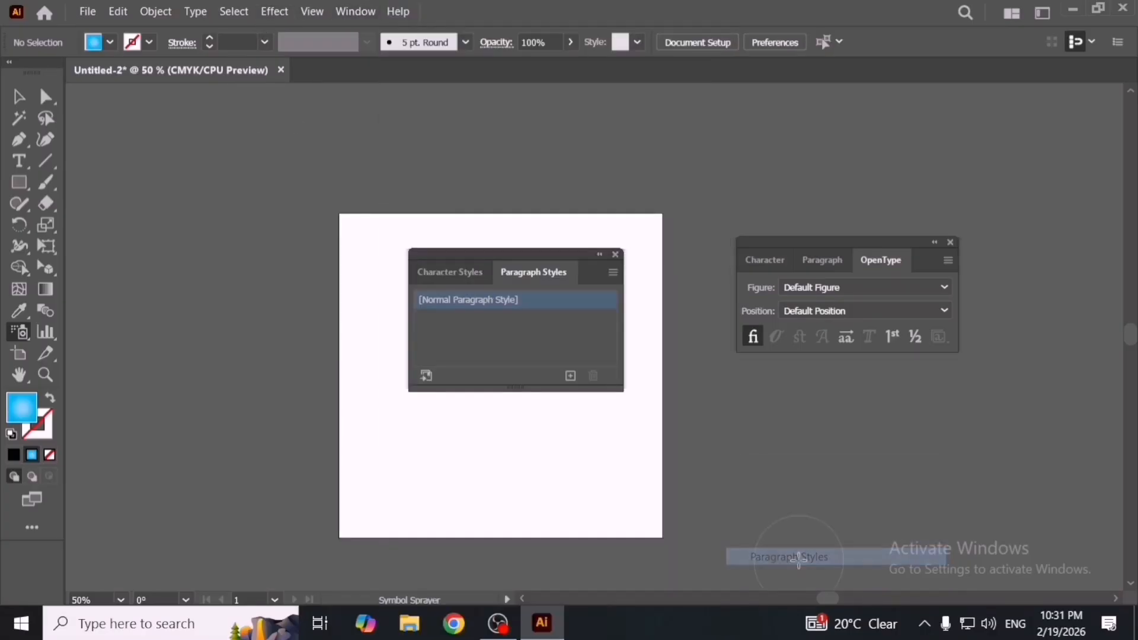
double_click(517, 302)
left_click(615, 255)
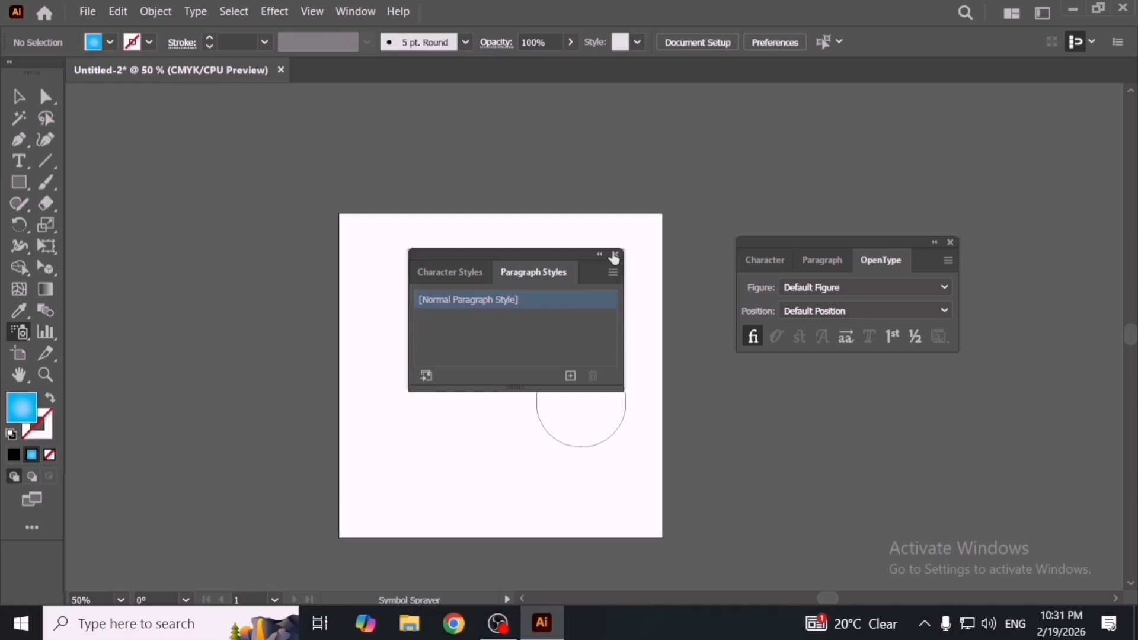
left_click(803, 452)
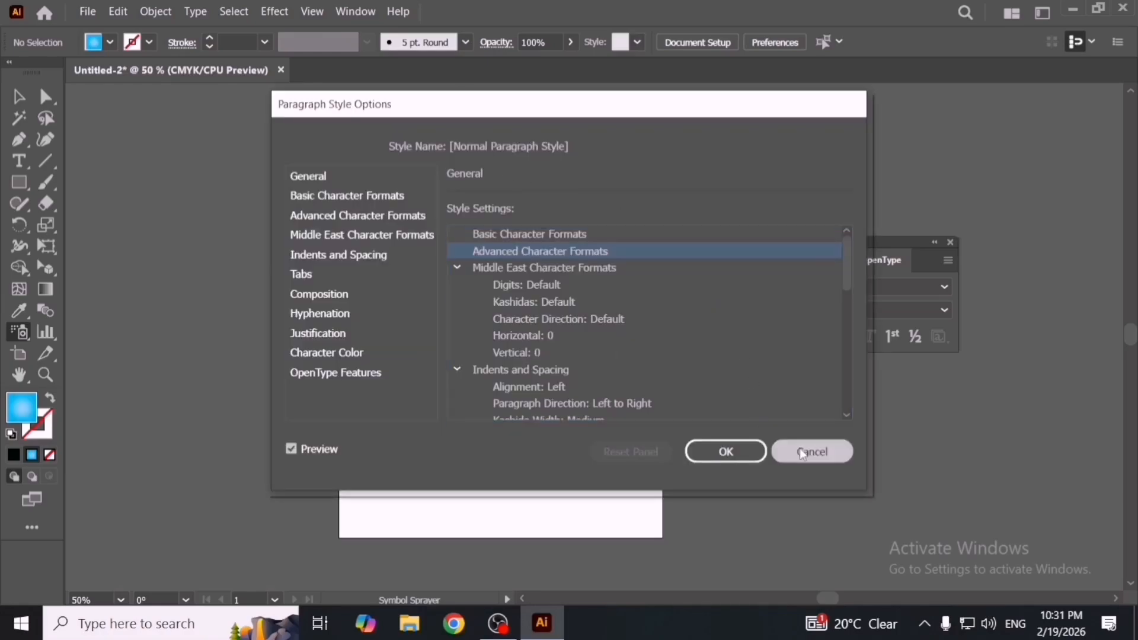
left_click(623, 255)
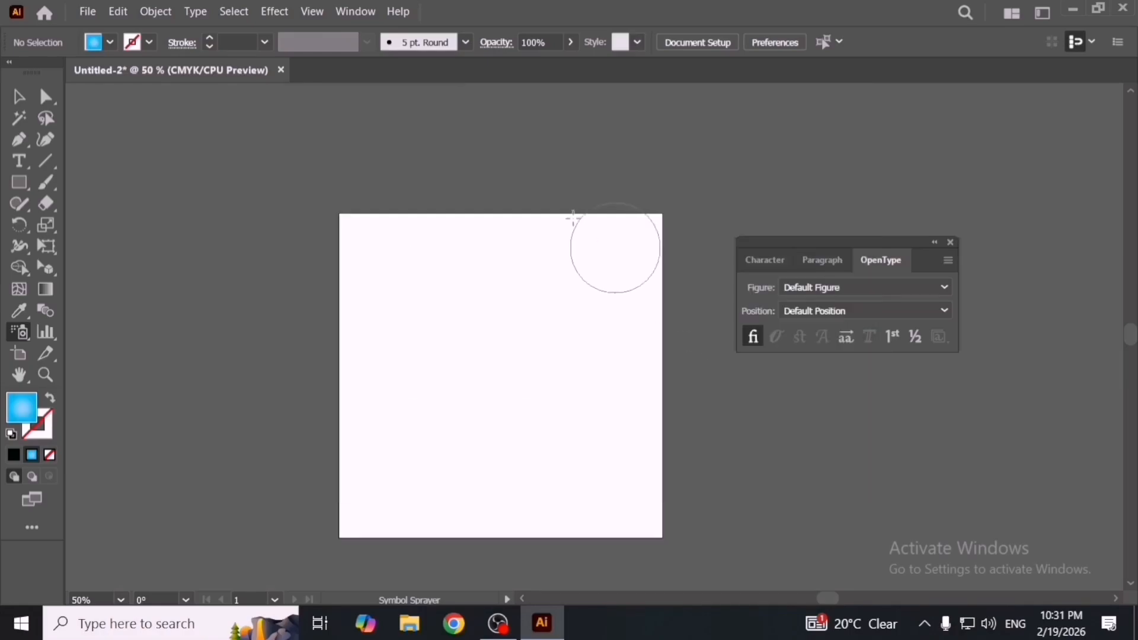
Step: Bring up the Tabs settings, place a tab stop at about 6.04 in on the ruler, and close them
left_click(365, 13)
mouse_move(575, 475)
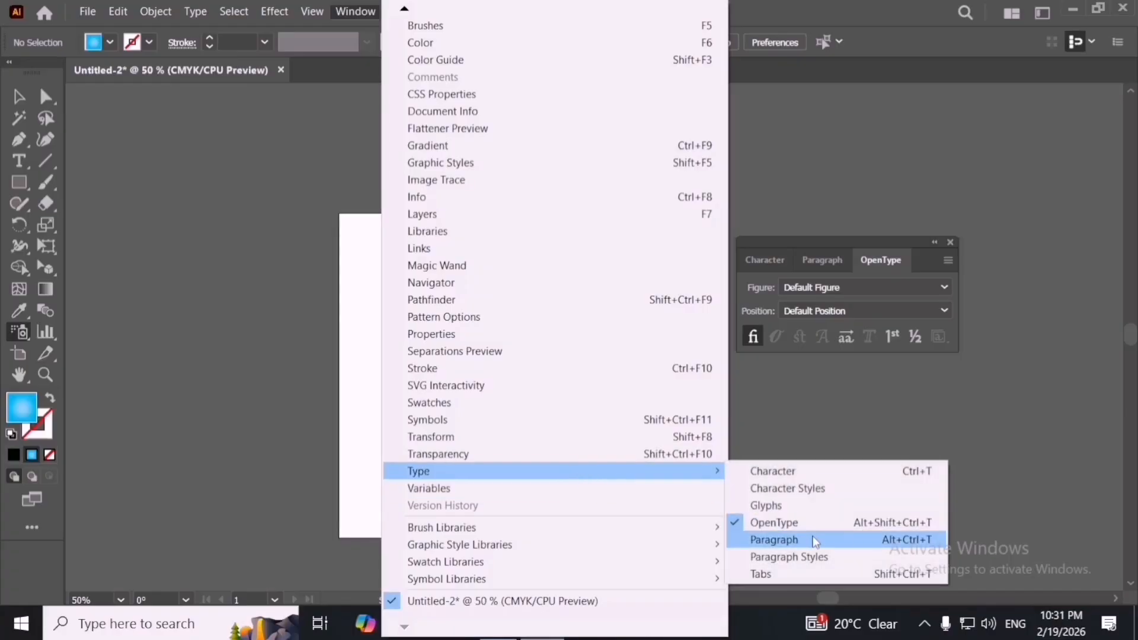
left_click(827, 575)
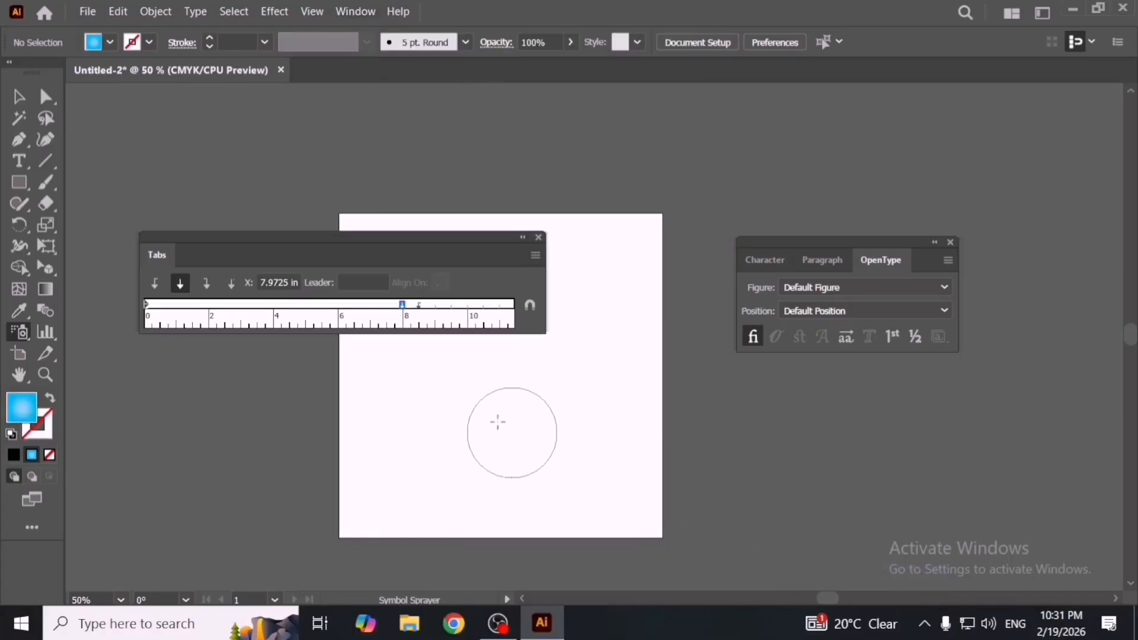
left_click(340, 308)
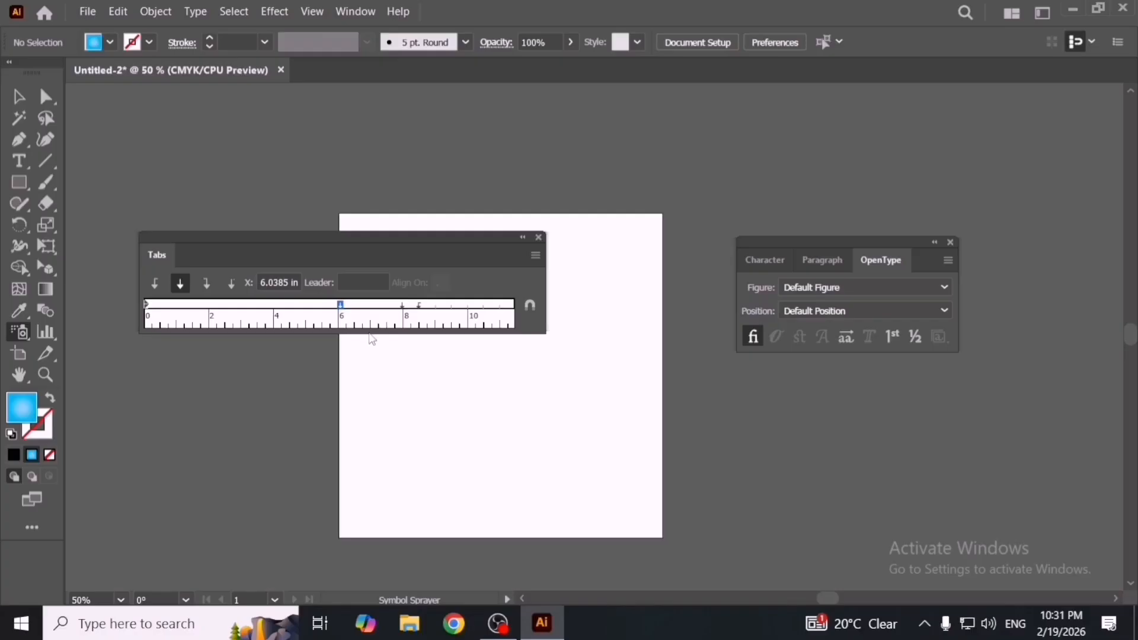
left_click(538, 237)
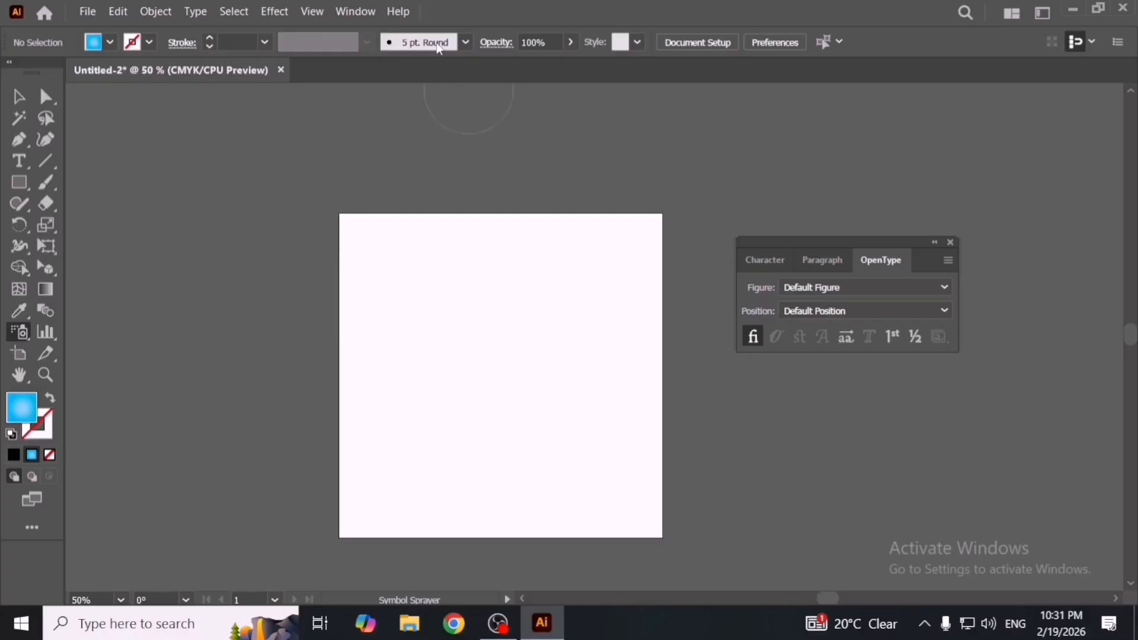
Step: Review the Normal Character Style's General, Basic, Middle East, Character Color and OpenType options, confirm, and close the styles list
left_click(356, 13)
mouse_move(599, 472)
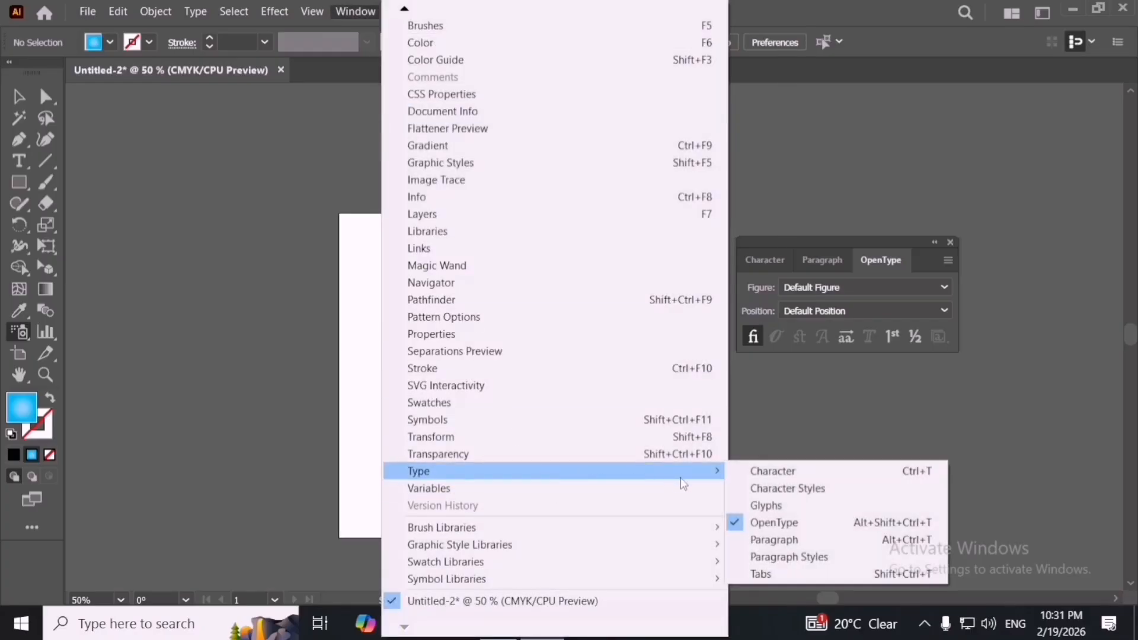
left_click(801, 494)
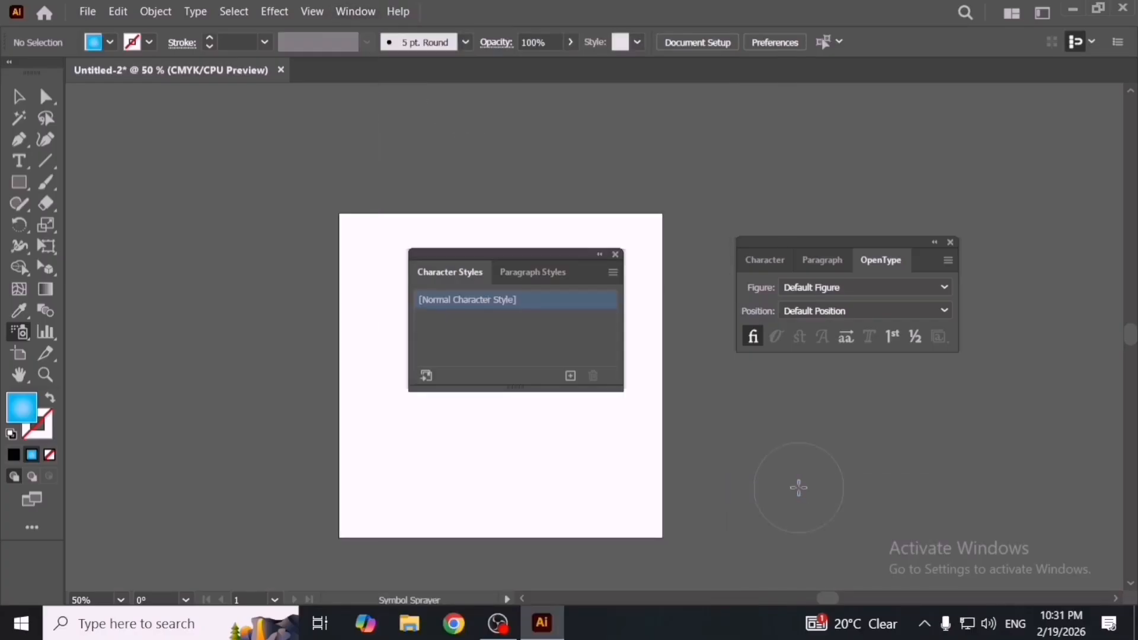
left_click(549, 271)
left_click(467, 272)
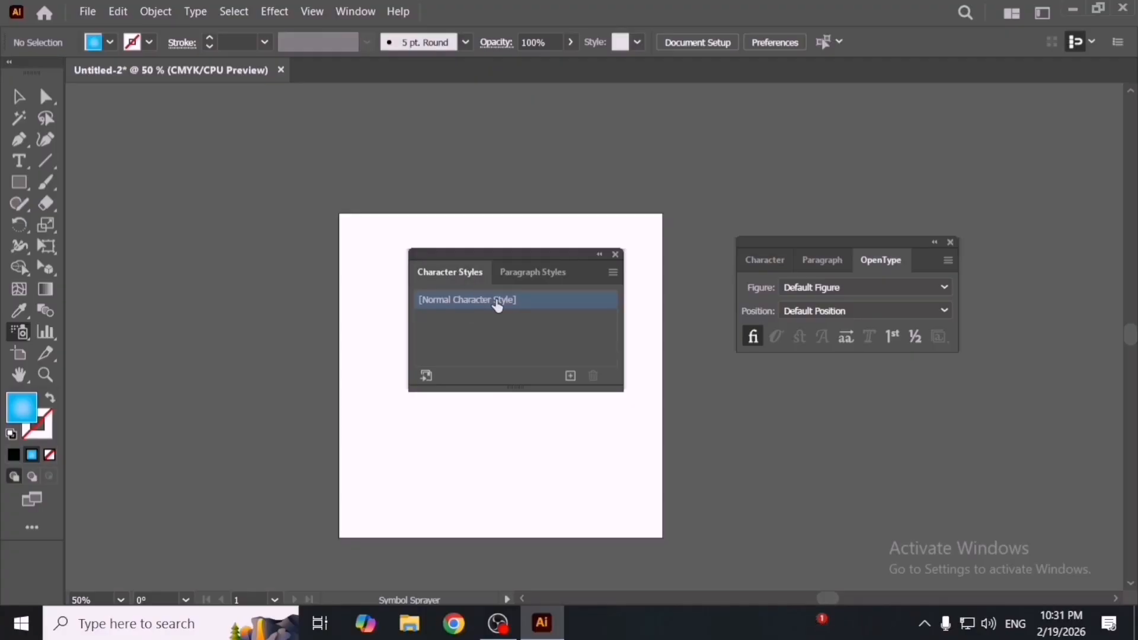
double_click(498, 304)
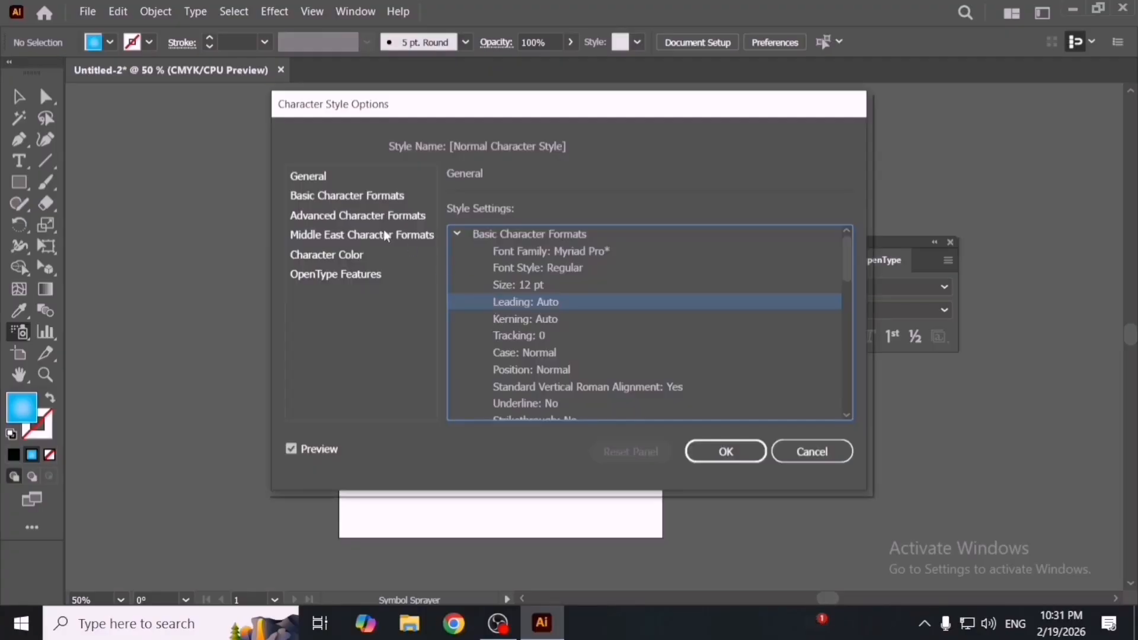
left_click(378, 197)
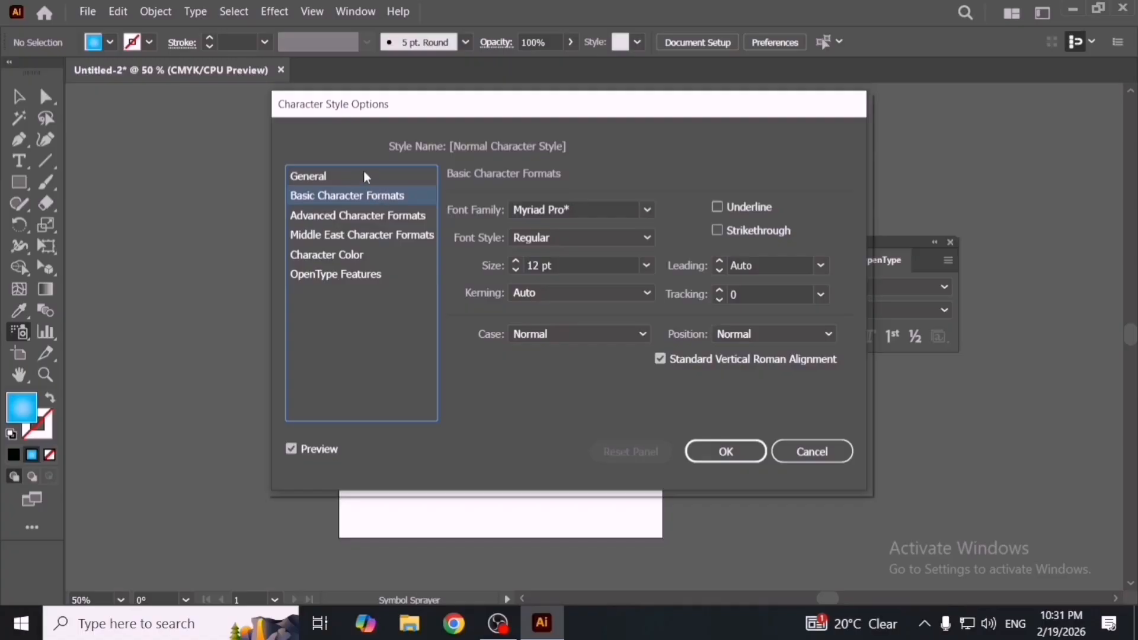
left_click(364, 174)
left_click(372, 236)
left_click(375, 255)
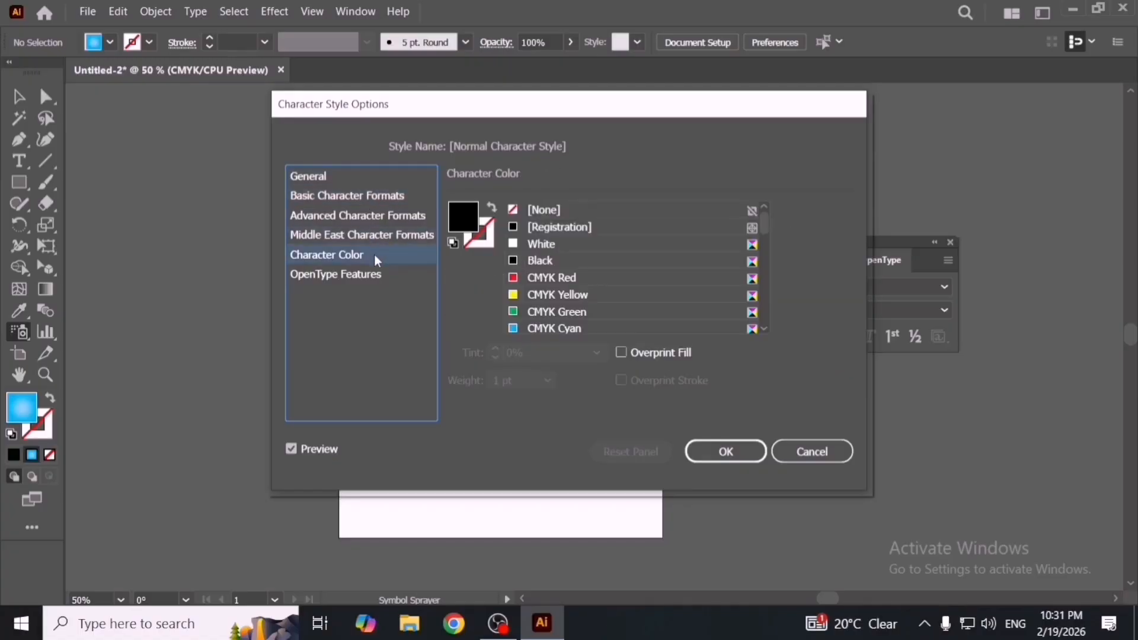
left_click(378, 275)
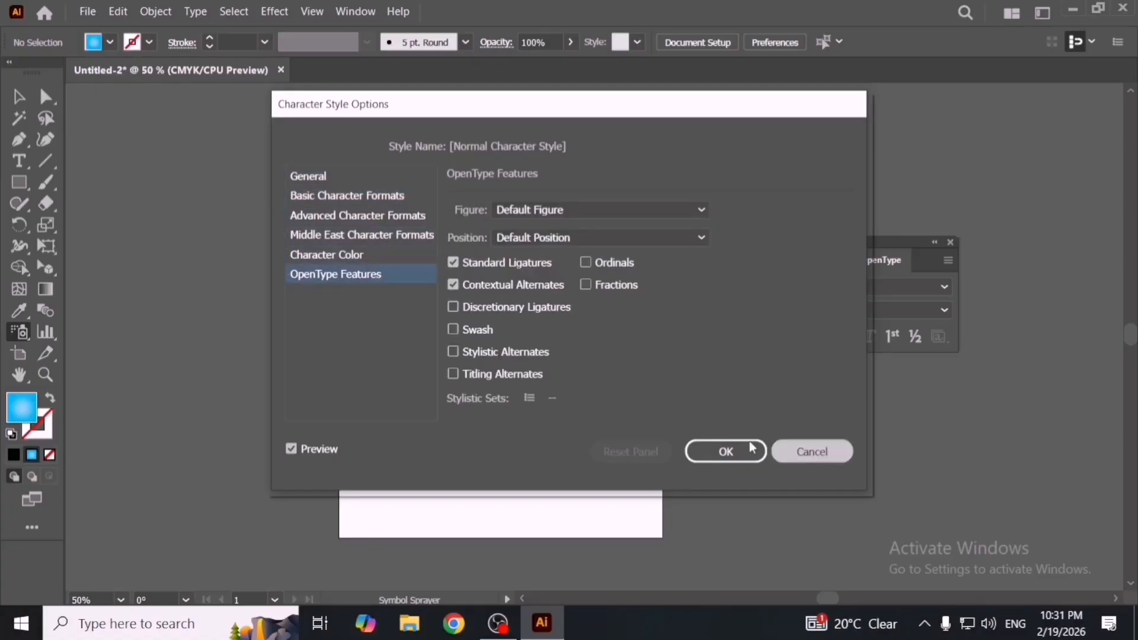
key("Return")
left_click(620, 253)
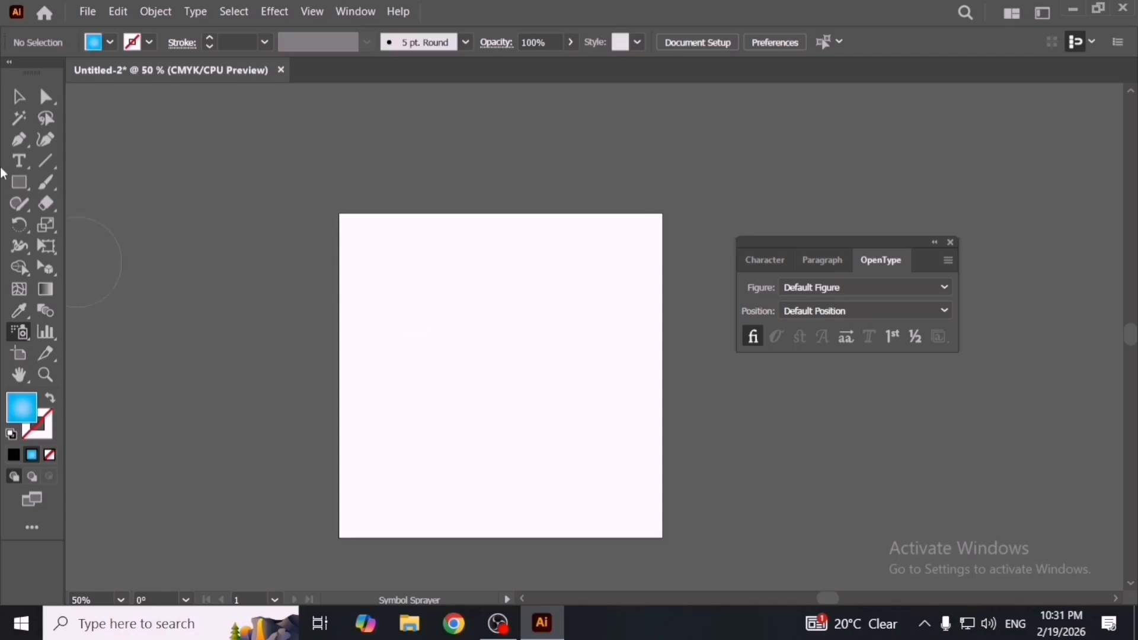
Step: Hide the extra Character options, show them again, and close the Character, Paragraph and OpenType group
left_click(19, 96)
left_click_drag(841, 241, 817, 220)
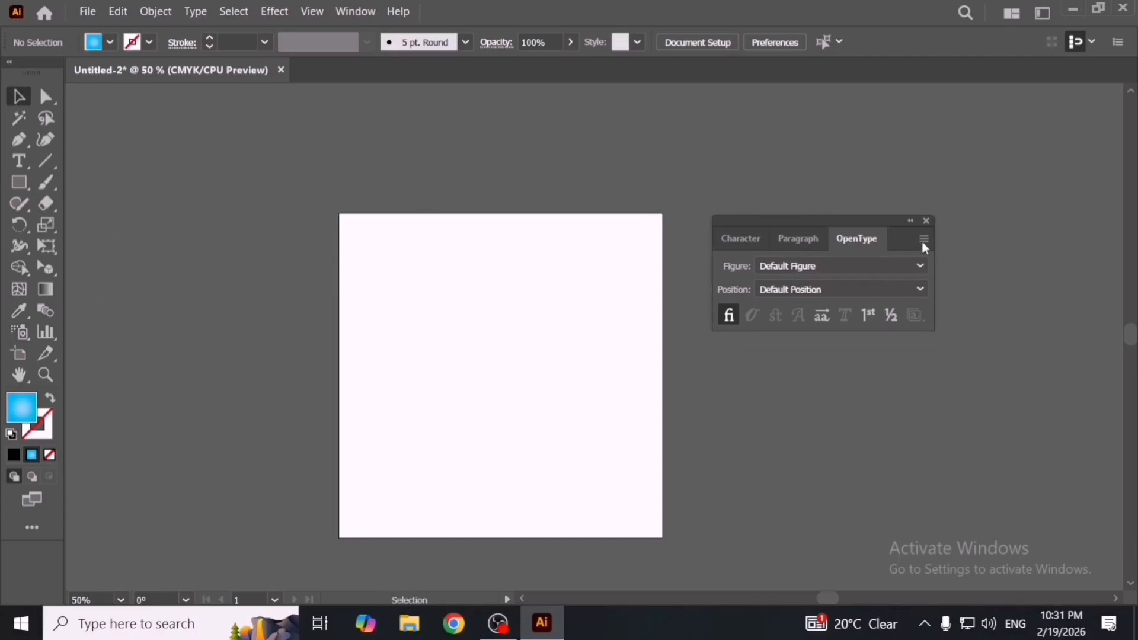
left_click(731, 245)
left_click(909, 239)
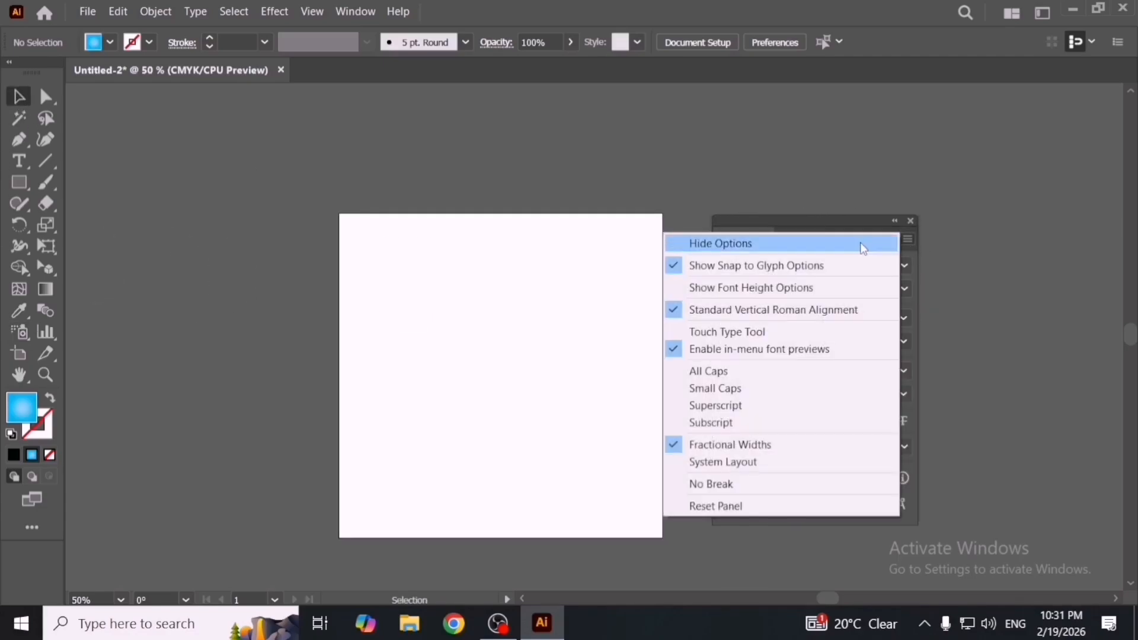
left_click(864, 245)
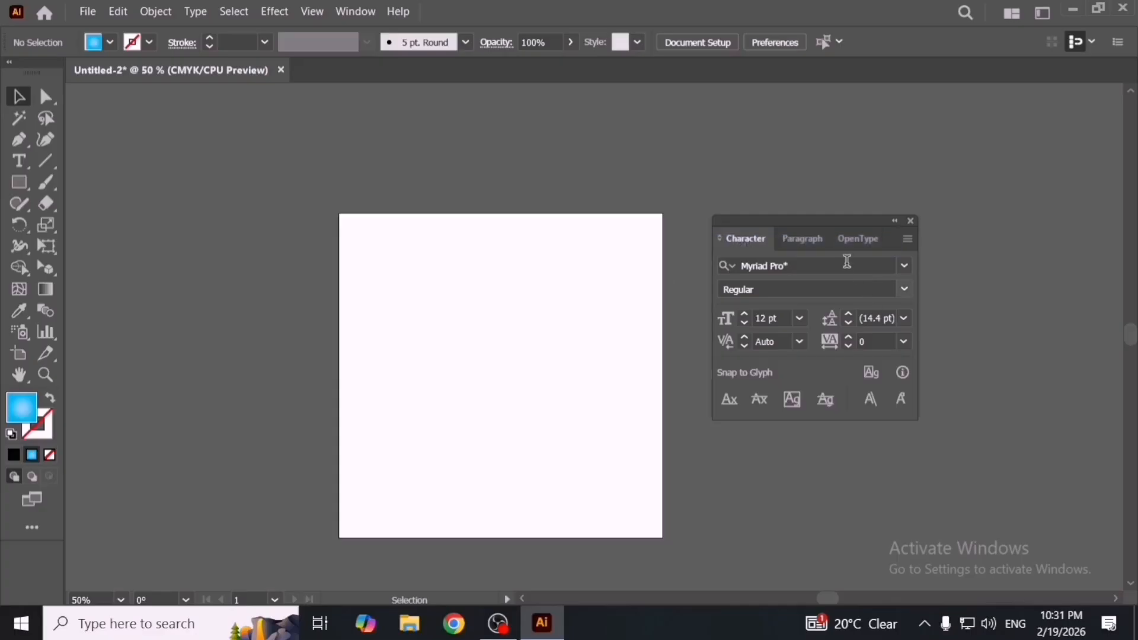
left_click_drag(813, 227, 686, 223)
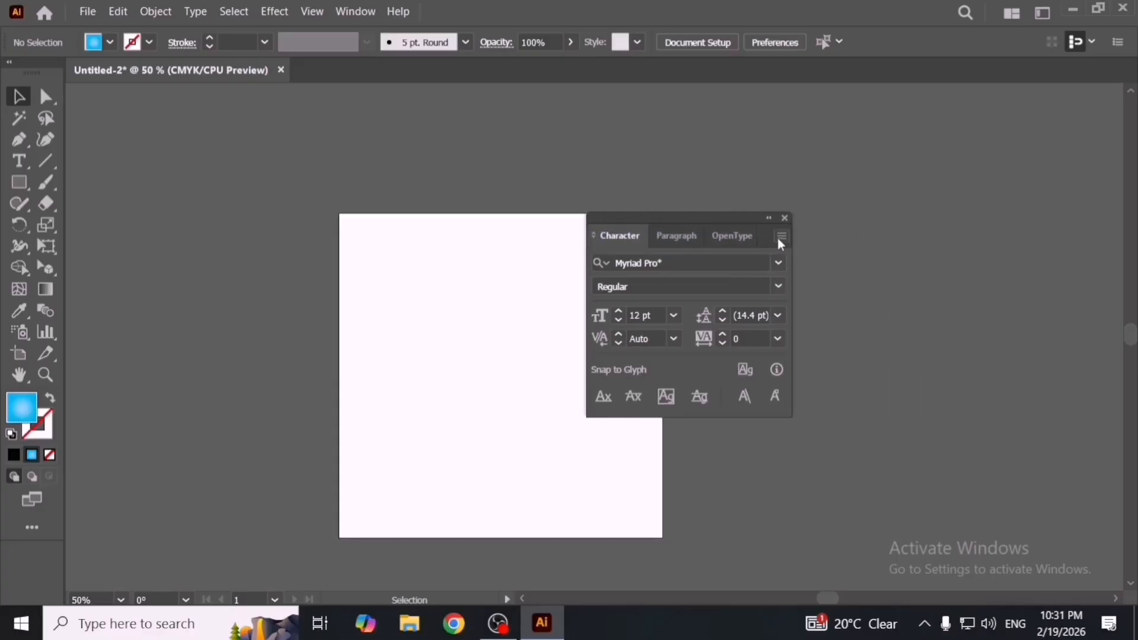
left_click(780, 236)
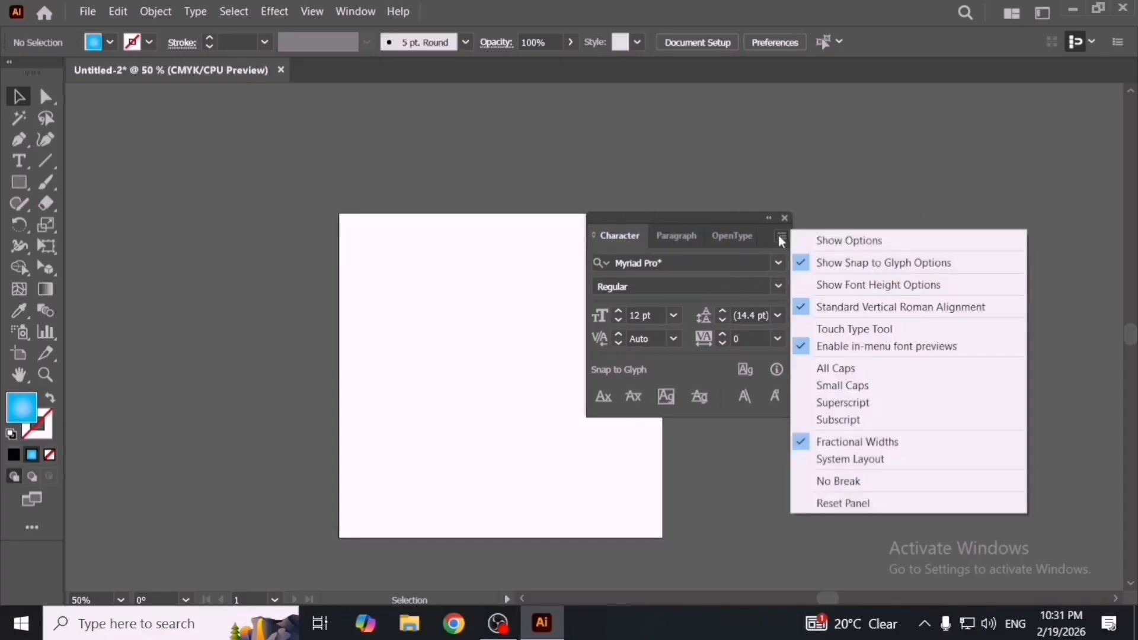
left_click(854, 239)
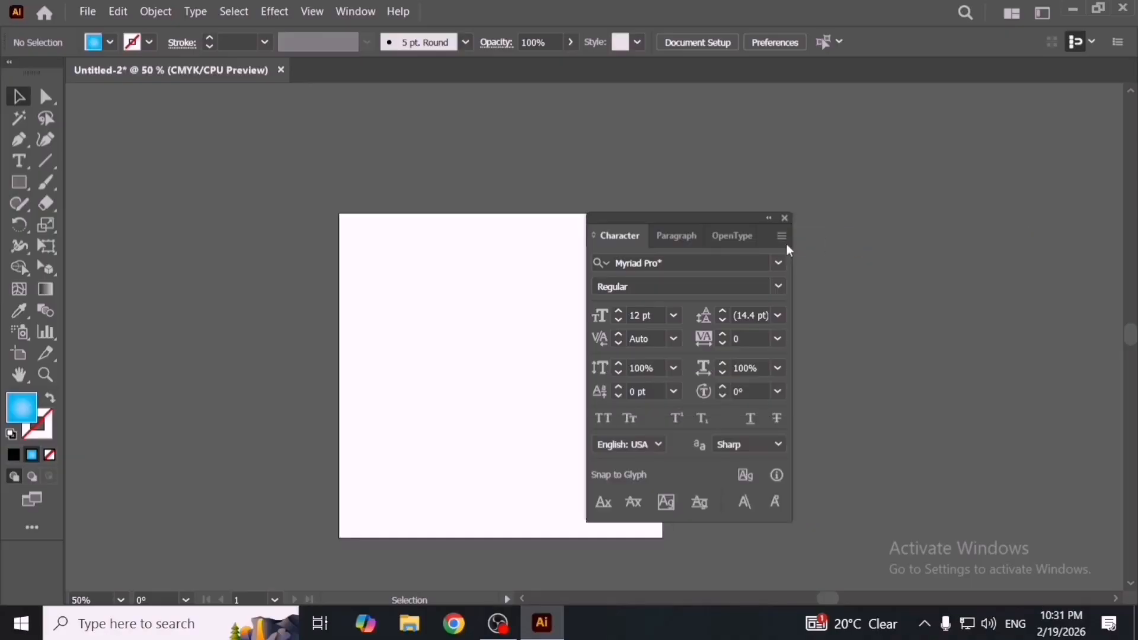
left_click(785, 218)
Step: Look through the list of available windows and bring up the Transform settings
left_click(354, 13)
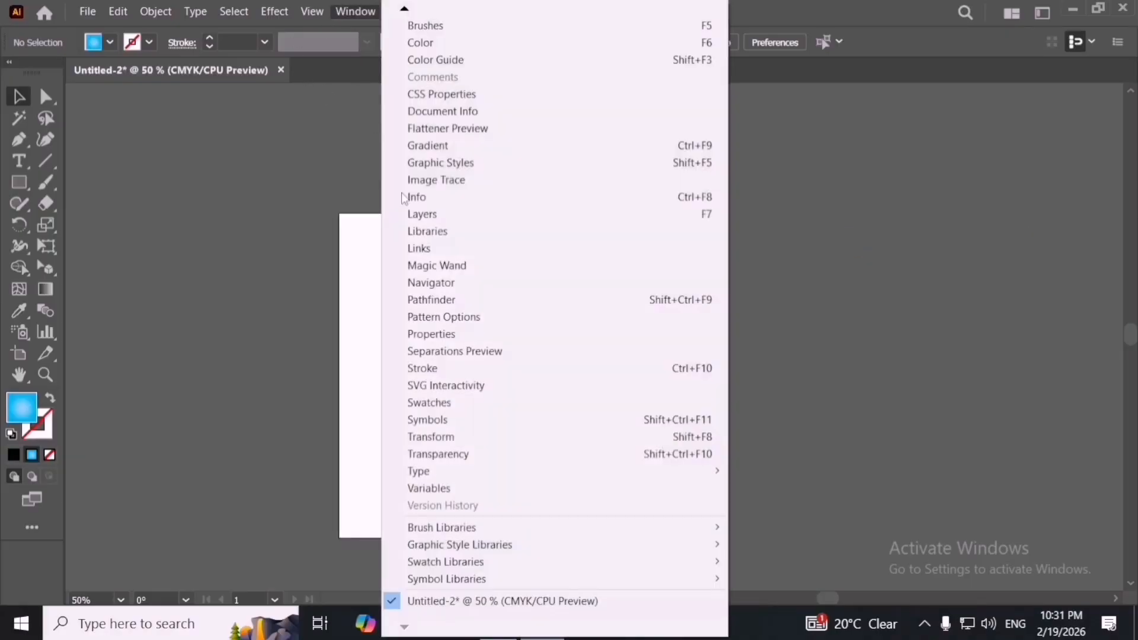
mouse_move(574, 473)
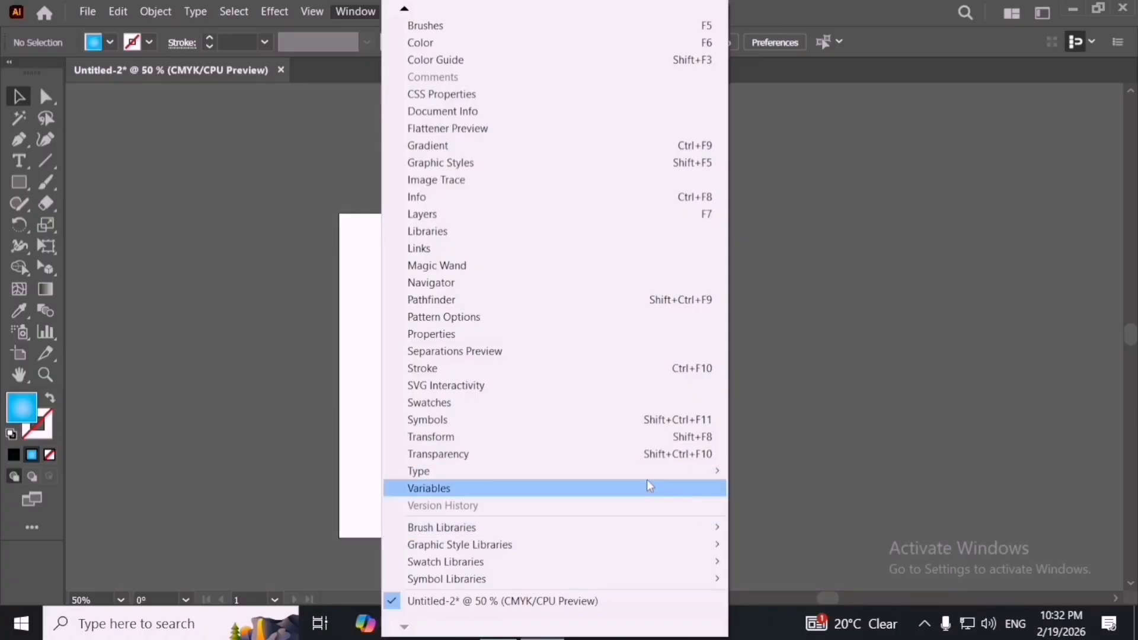
mouse_move(661, 470)
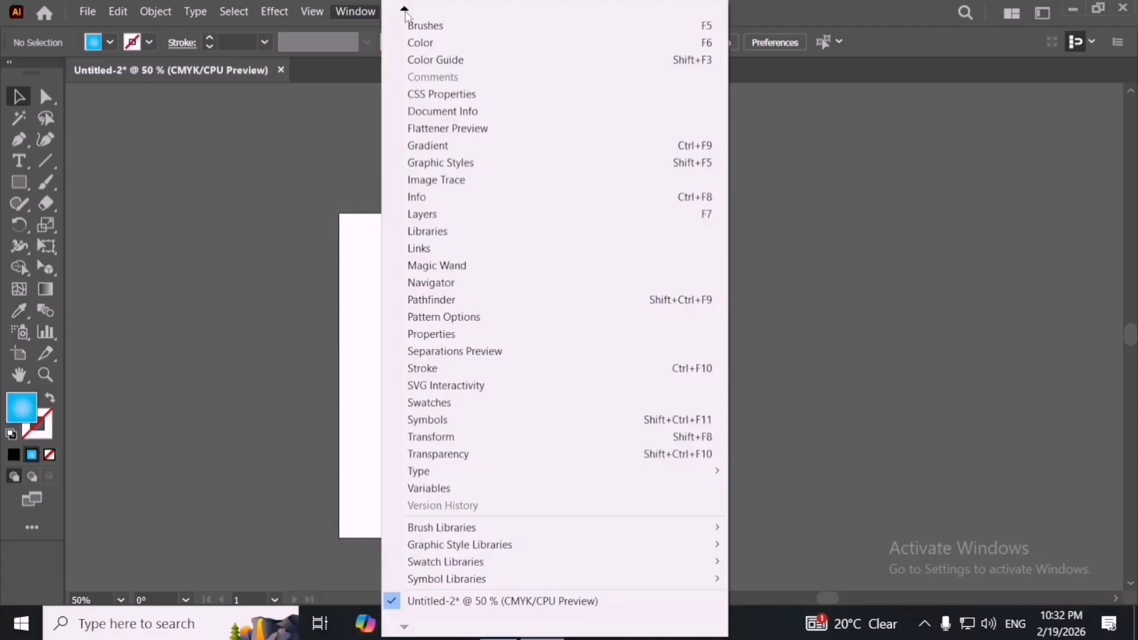
mouse_move(404, 10)
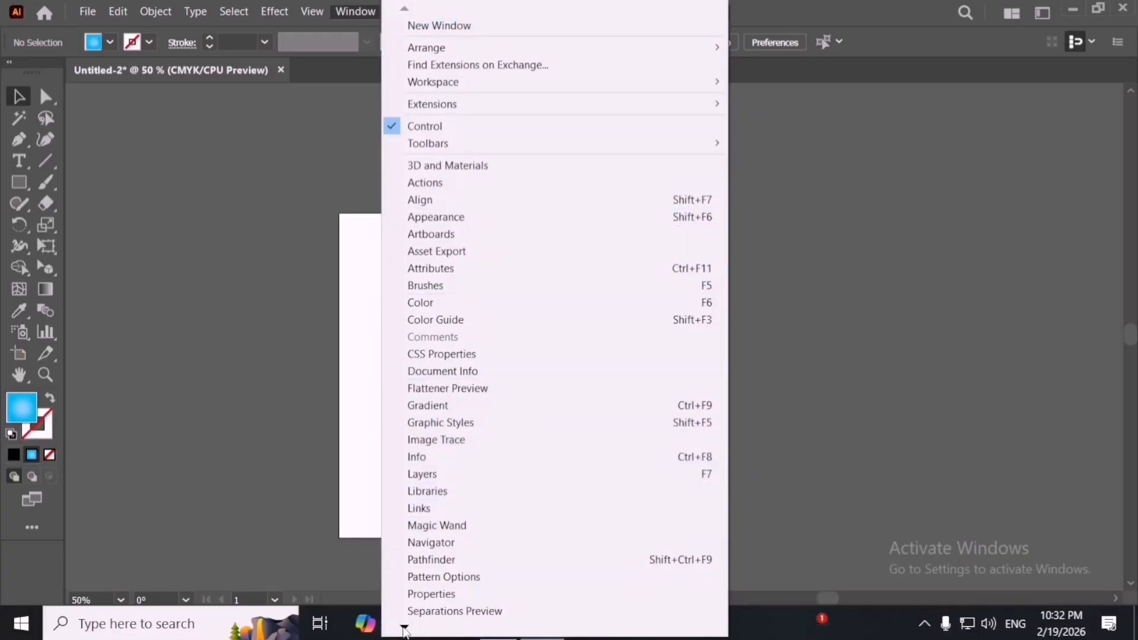
mouse_move(405, 630)
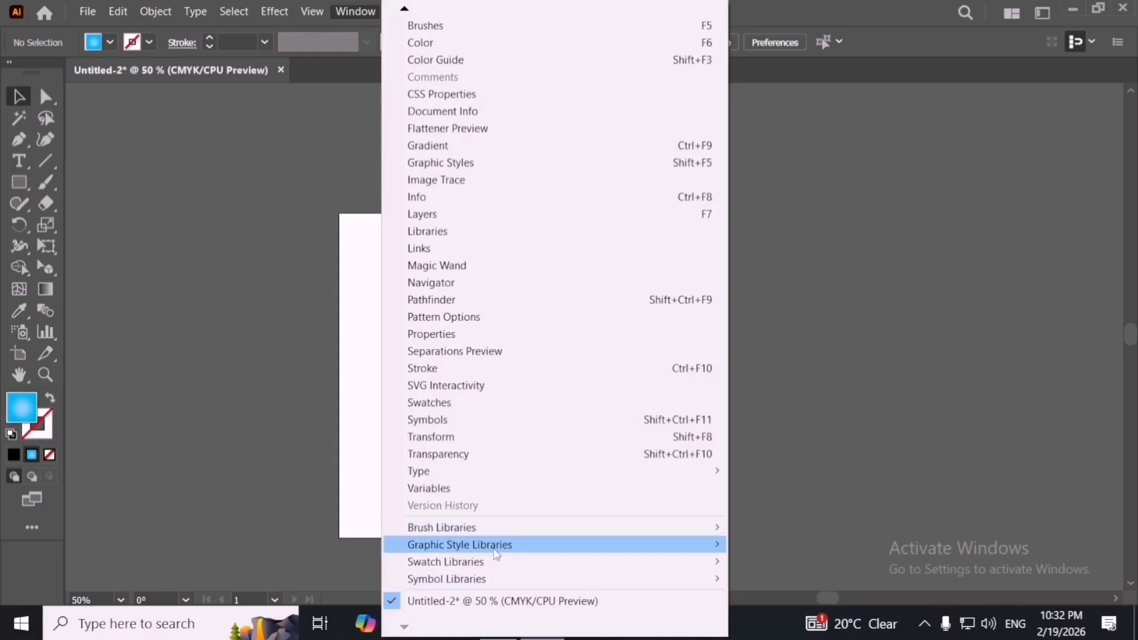
left_click(570, 449)
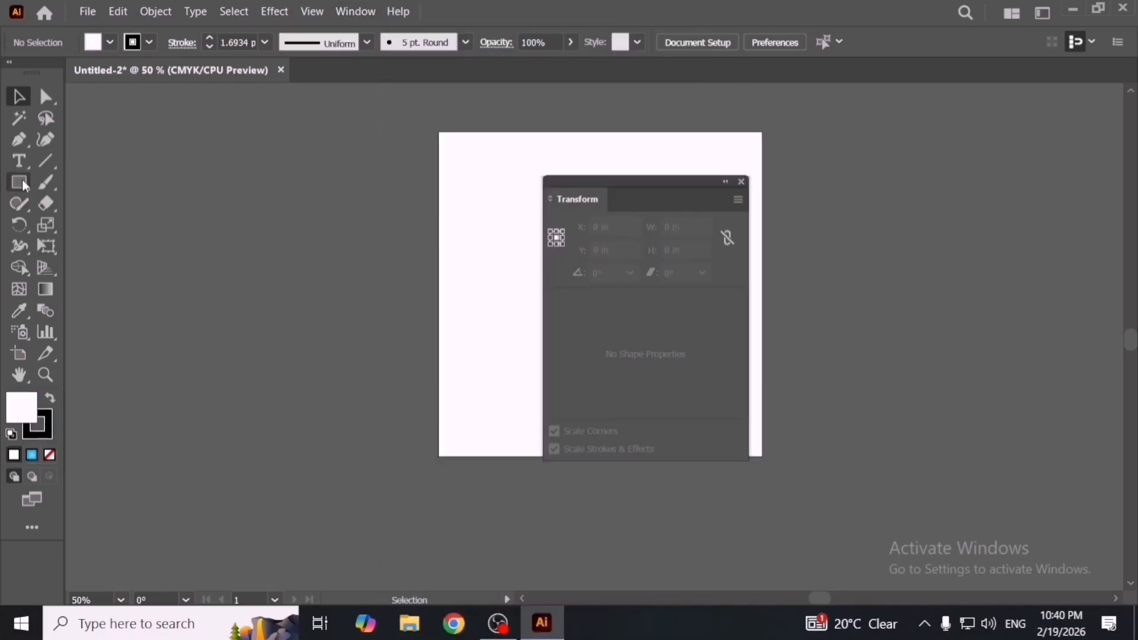
Step: Draw a square about 6.08 in per side outside the artboard and place a duplicate beside it
left_click(19, 182)
left_click_drag(233, 263, 355, 386)
key("space")
left_click_drag(290, 338, 562, 359)
key("v")
key("space")
left_click_drag(486, 371, 246, 375)
scroll(290, 382, "down", 1)
Step: Remove the stroke from both squares and close the open Transform and Color settings
left_click(398, 332, "shift")
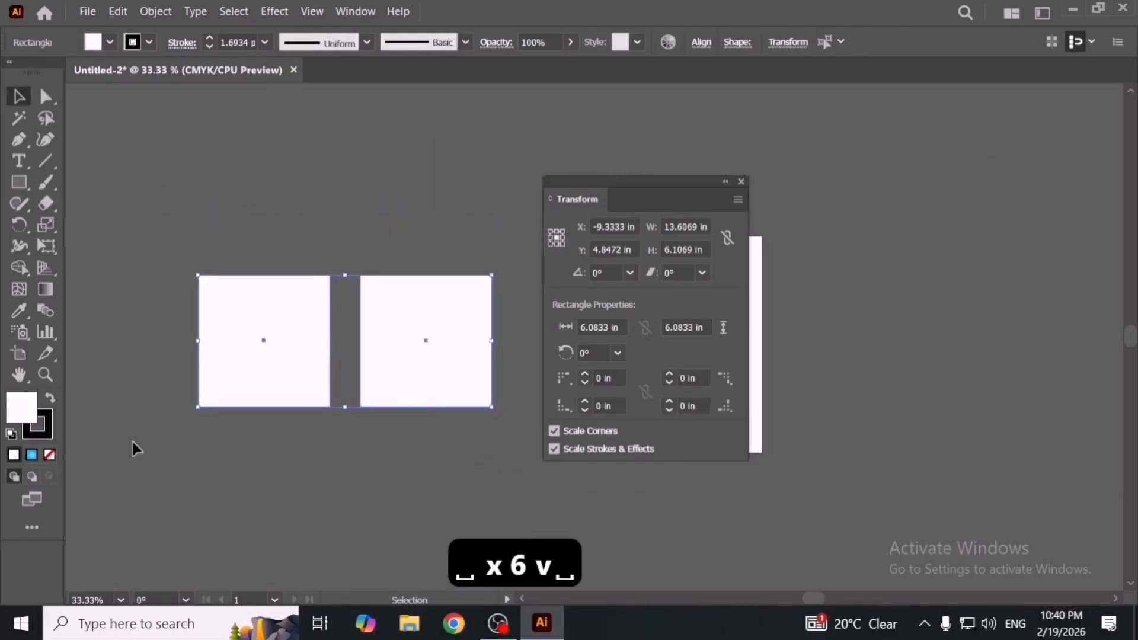
left_click(45, 432)
left_click(49, 455)
left_click(212, 457)
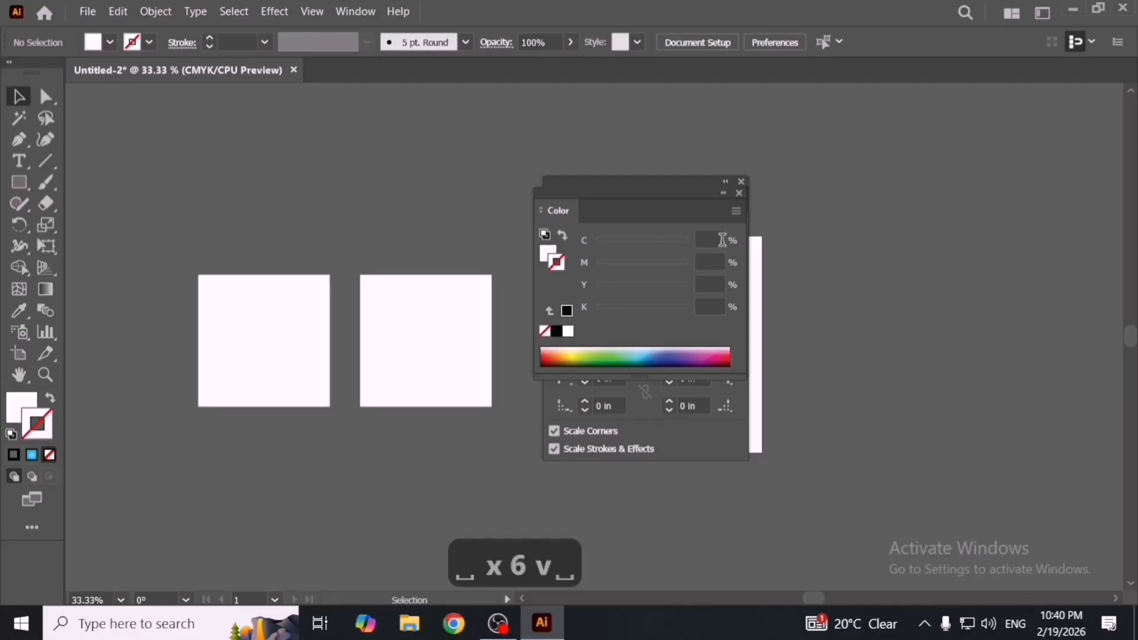
left_click(741, 184)
left_click_drag(679, 195, 776, 179)
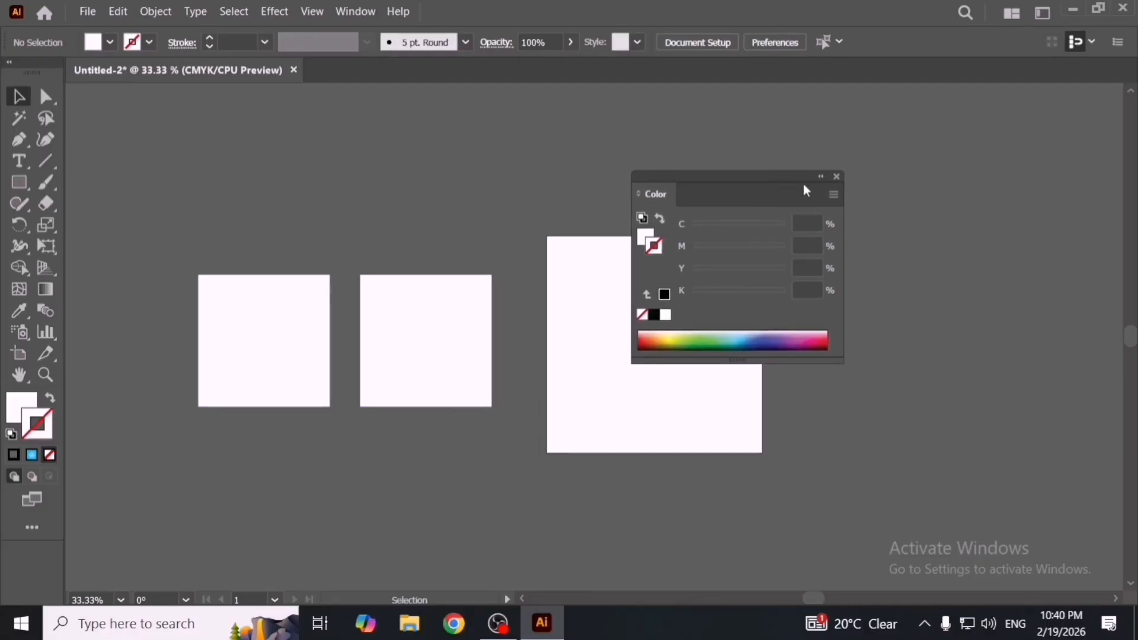
left_click(838, 178)
Step: Fill the left square with the red swatch
left_click_drag(300, 229, 419, 346)
key("space")
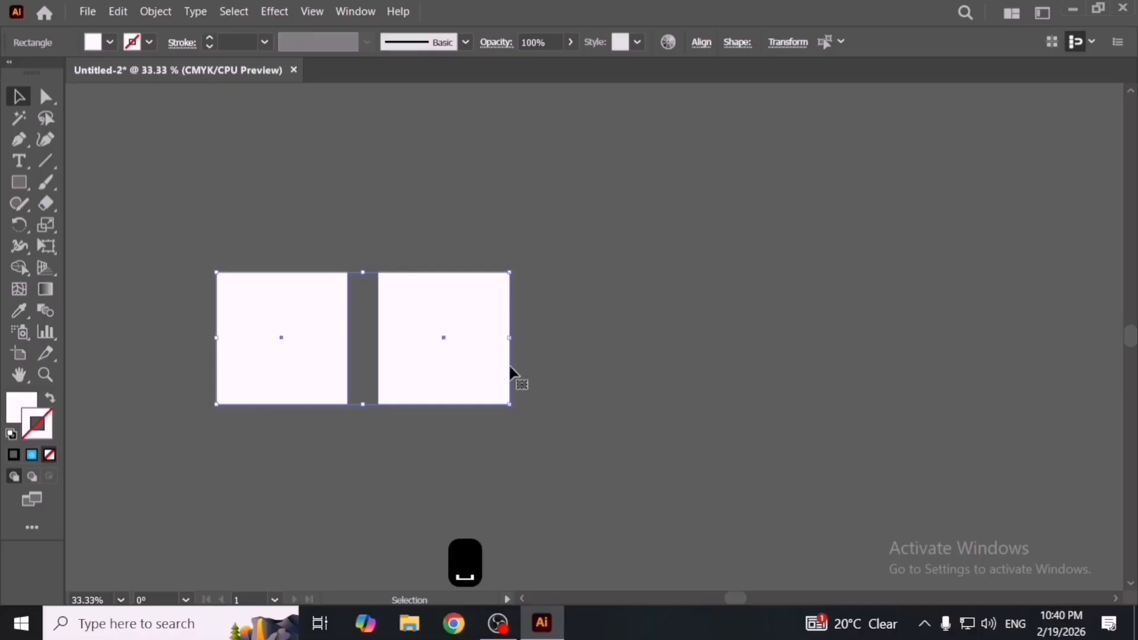
left_click(368, 254)
left_click(307, 289)
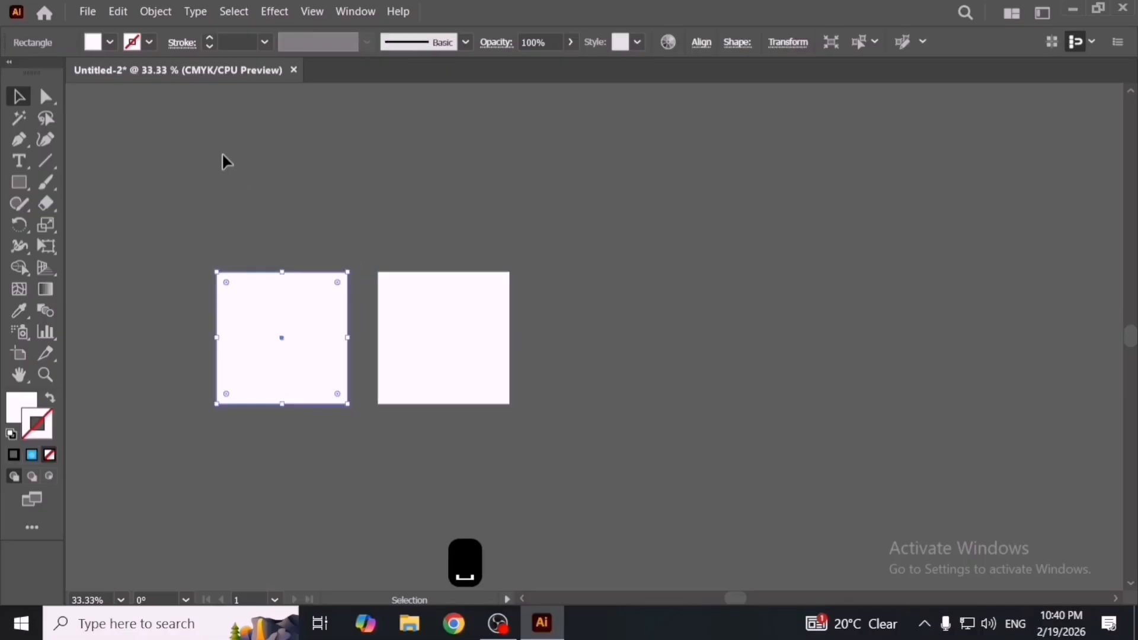
left_click(110, 42)
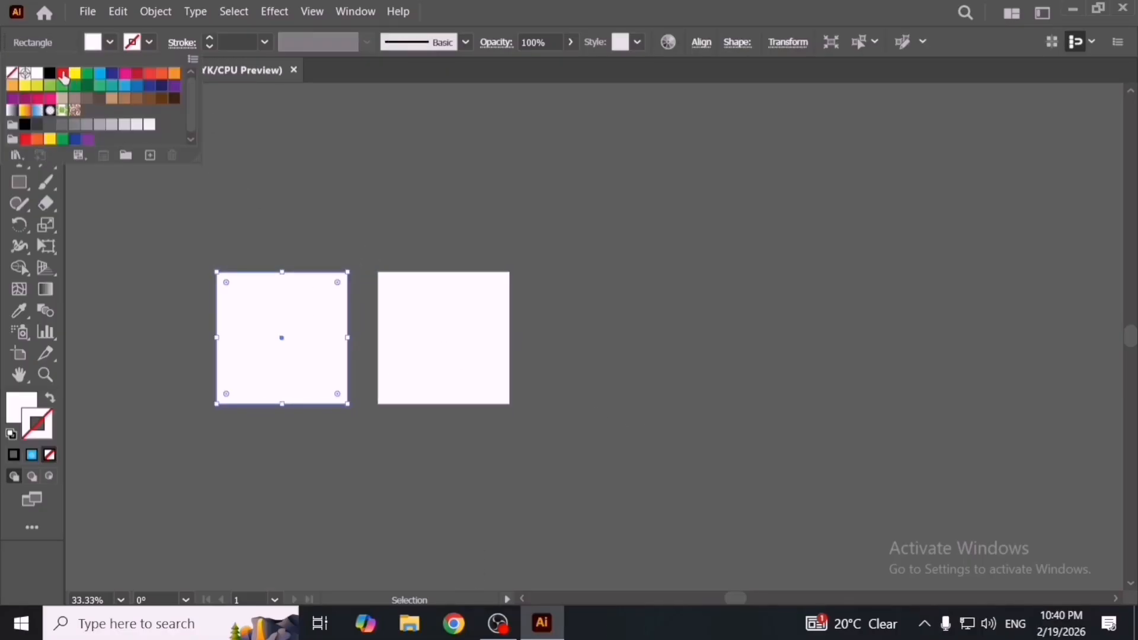
left_click(62, 73)
left_click(278, 156)
Step: Fill the right square with the cyan swatch
left_click(409, 290)
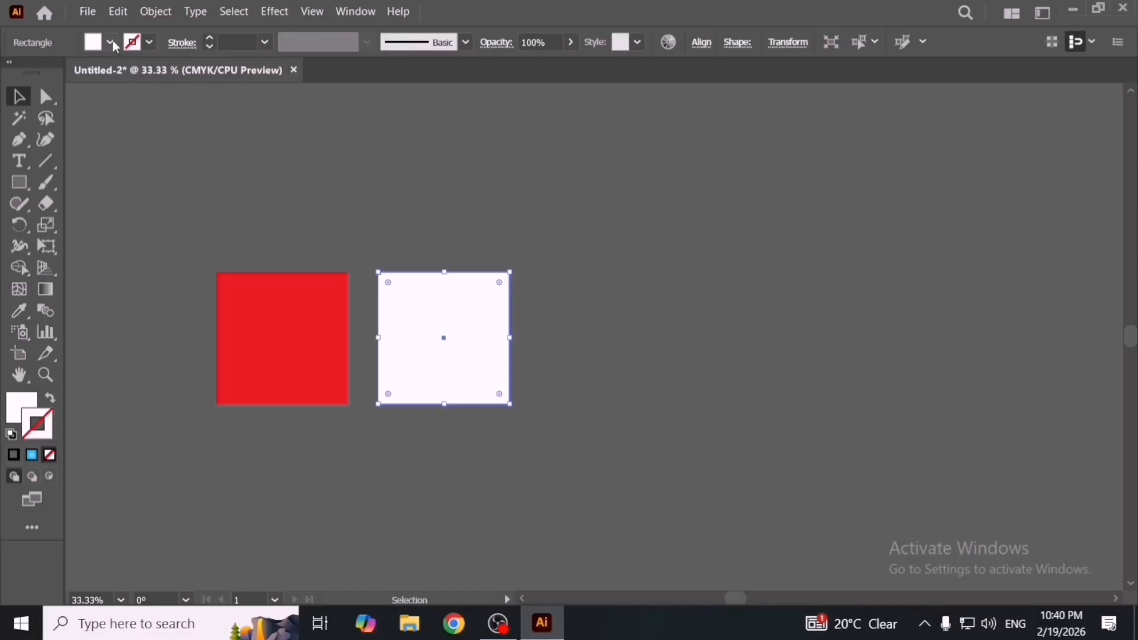
left_click(111, 42)
left_click(100, 72)
left_click(286, 153)
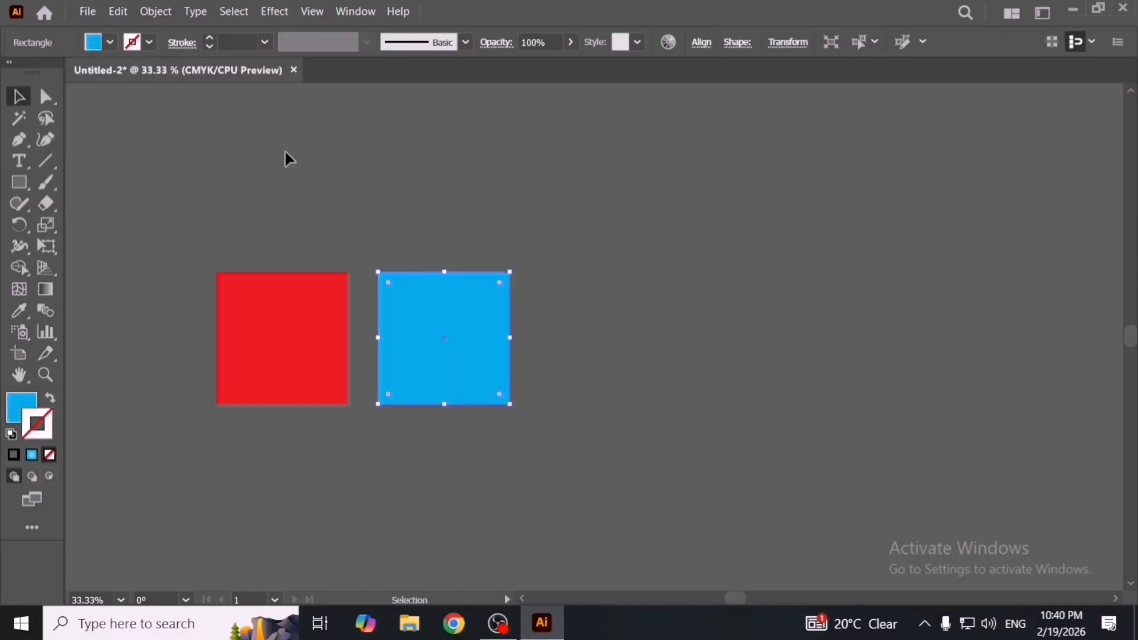
Step: Select both squares and open the Transform settings beside them
left_click_drag(261, 178, 510, 409)
left_click(363, 18)
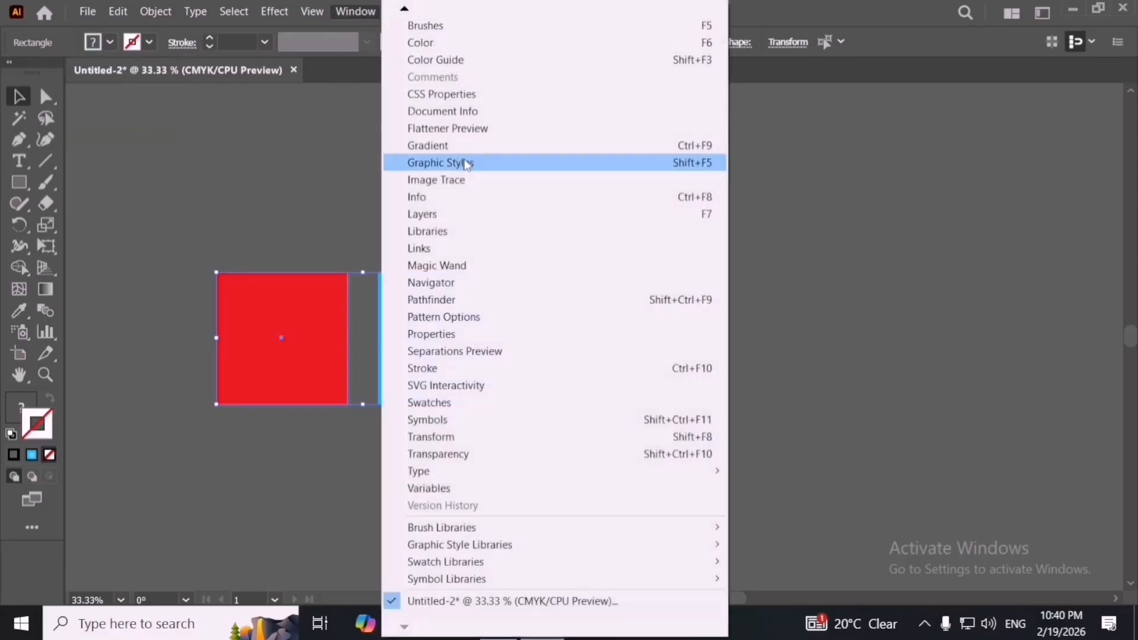
left_click(514, 439)
left_click_drag(658, 193, 740, 160)
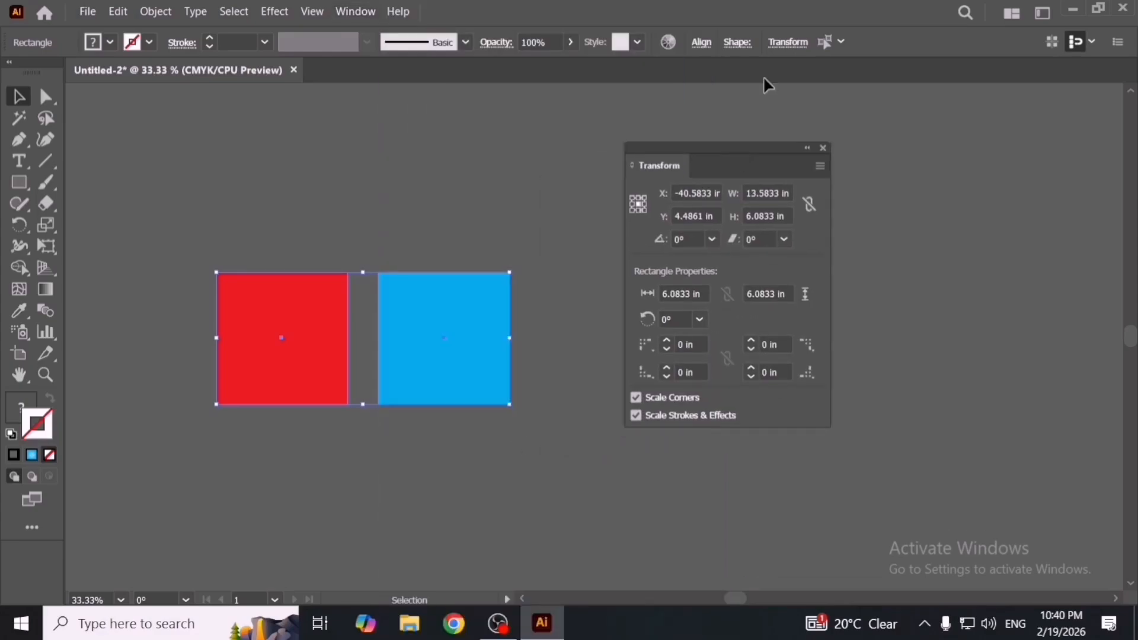
Step: Compare the compact Transform options with the full Transform settings for the two selected squares
left_click(786, 42)
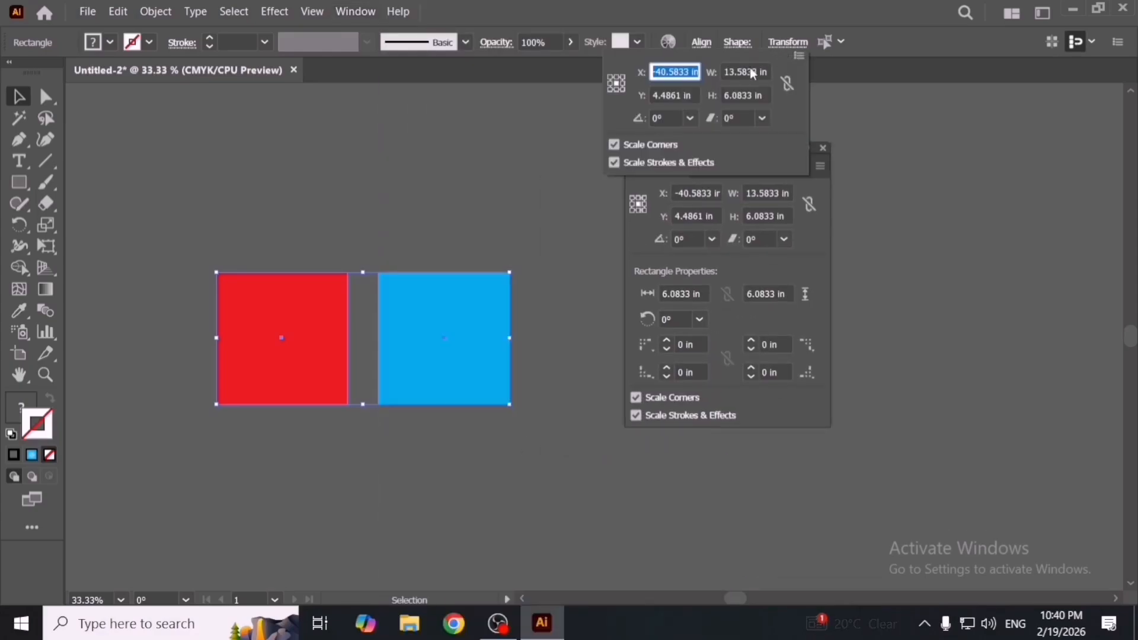
left_click(543, 161)
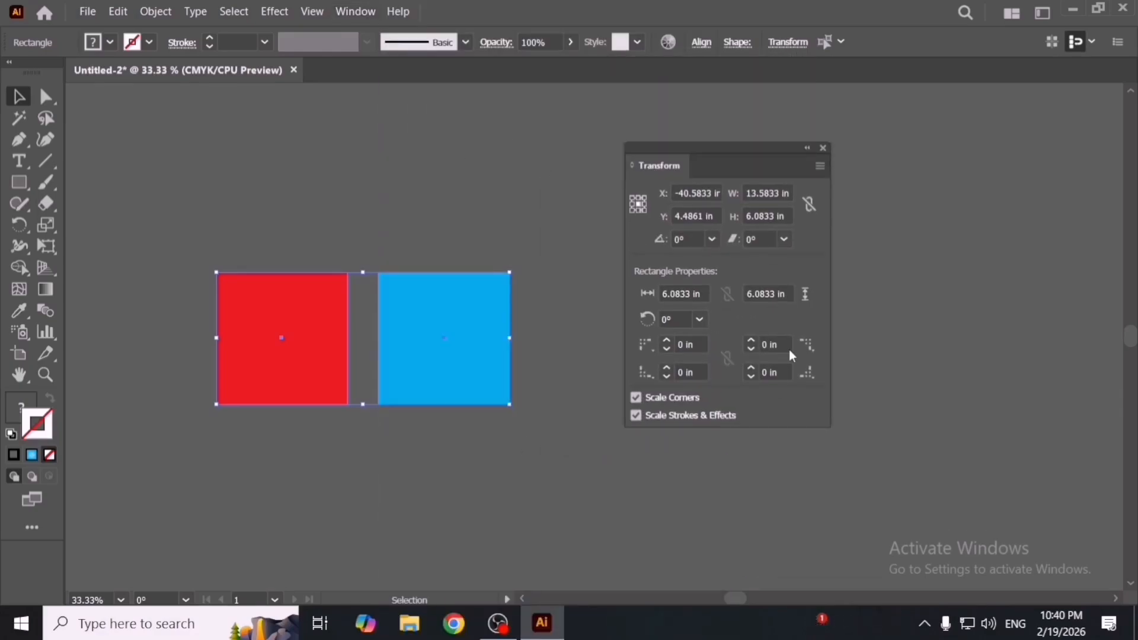
left_click(790, 43)
left_click(933, 131)
left_click_drag(729, 154, 733, 170)
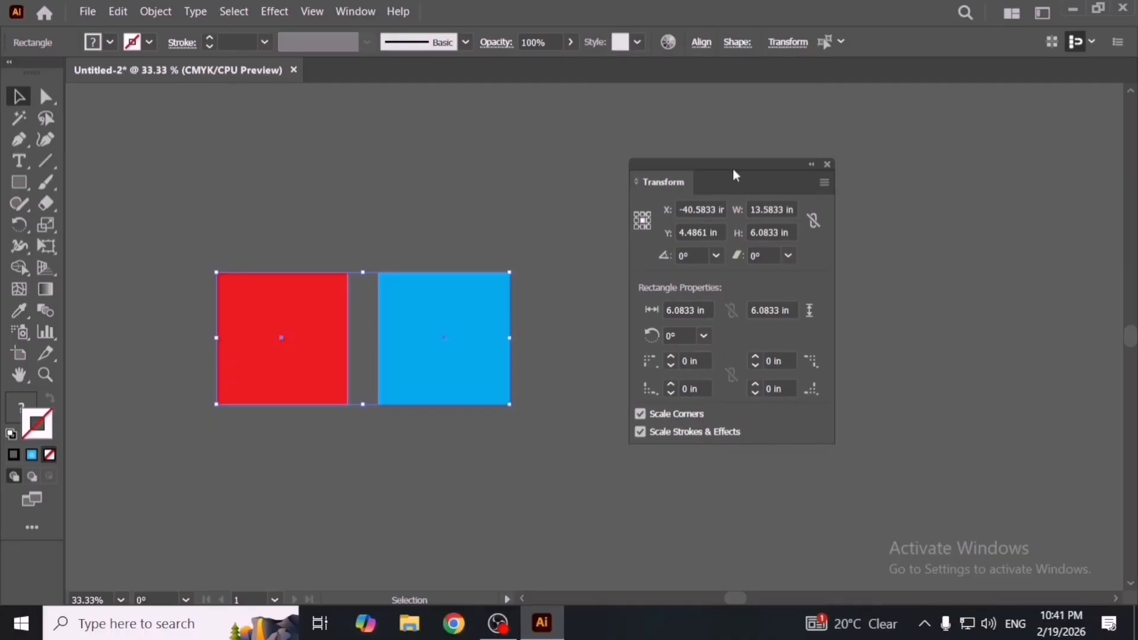
Step: Resize the cyan square to 7 in wide and 4 in high
left_click(490, 178)
left_click(490, 317)
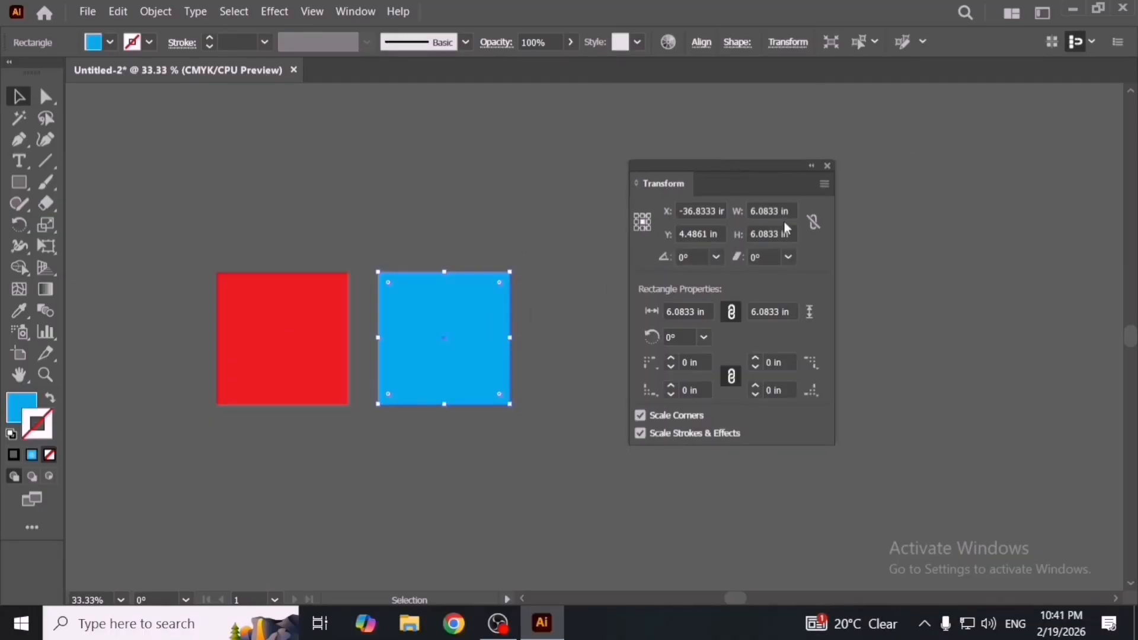
left_click(783, 212)
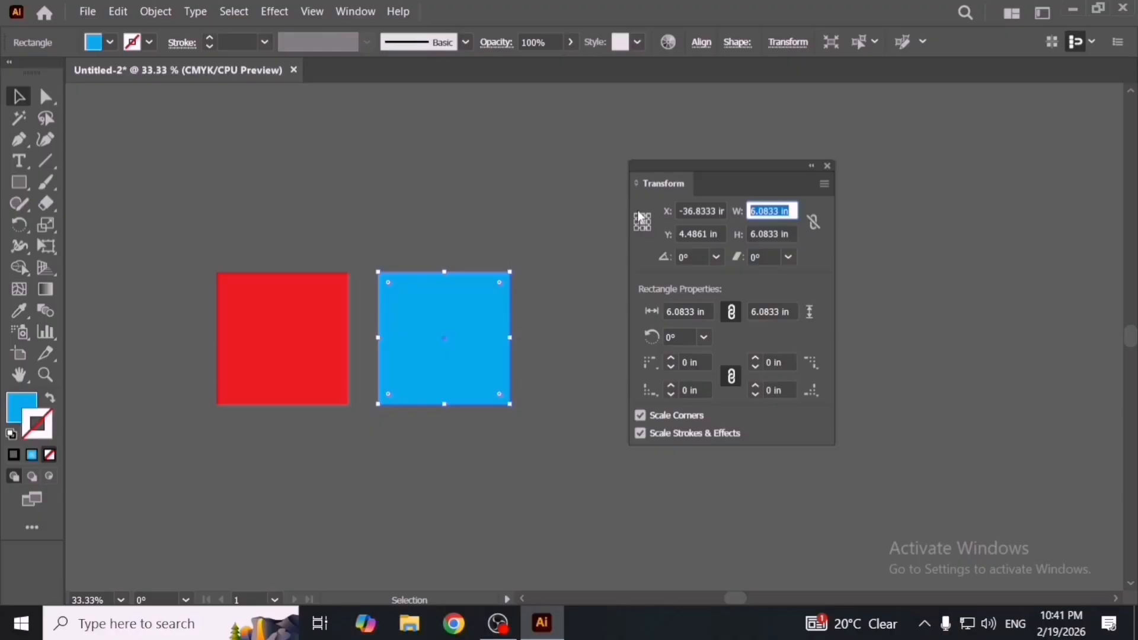
type("7")
key("Tab")
type("4")
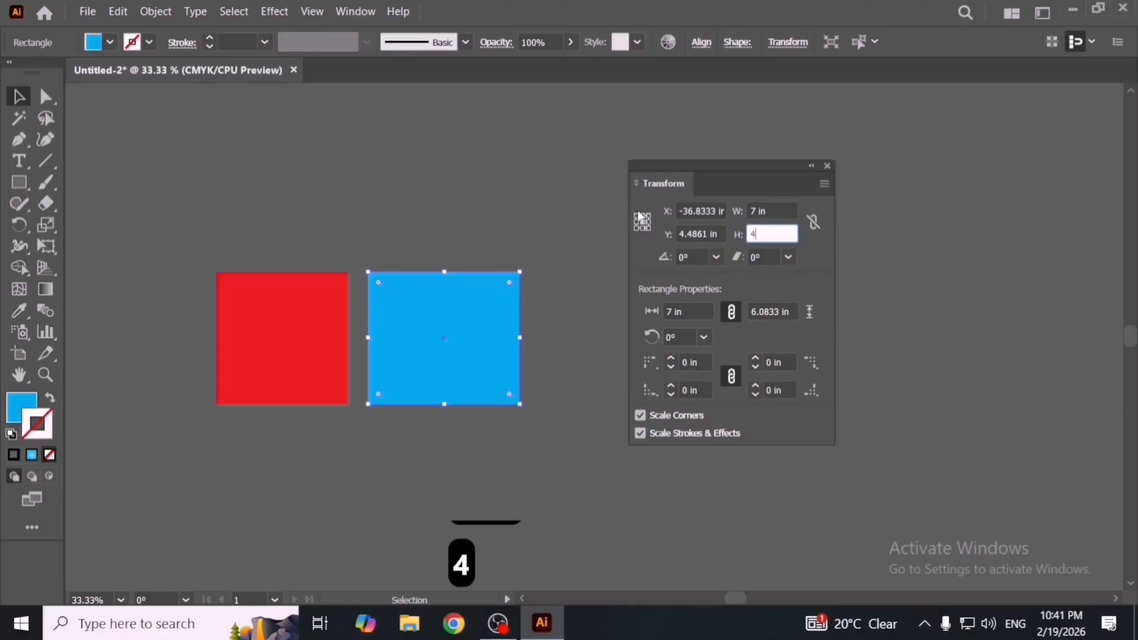
key("Return")
Step: Move the cyan rectangle away from the red square by increasing its X position to -34.75 in
left_click(706, 211)
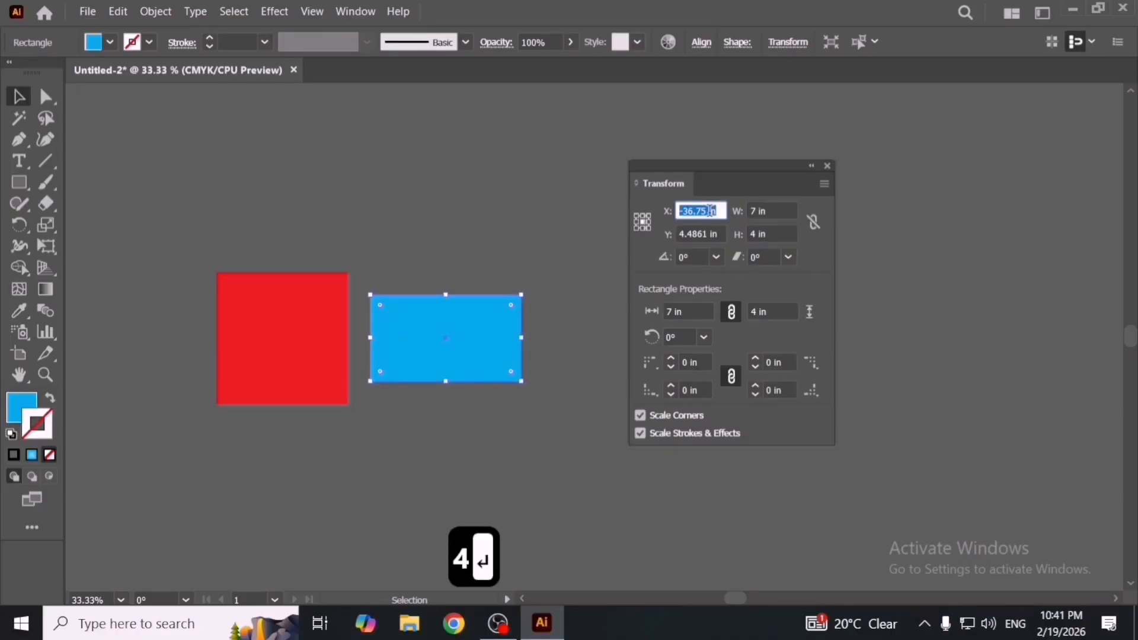
key("Up")
key("Up")
key("Up")
key("Up")
key("Up")
key("Up")
key("Up")
key("Up")
key("Up")
key("Up")
key("Up")
key("Up")
key("Up")
key("Up")
key("Up")
key("Up")
key("Up")
key("Up")
key("Up")
Step: Shift the cyan rectangle vertically back and forth by stepping its Y position, leaving it slightly higher
left_click(702, 235)
key("Down")
key("Down")
key("Down")
key("Down")
key("Down")
key("Down")
key("Down")
key("Down")
key("Down")
key("Down")
key("Down")
key("Down")
key("Down")
key("Down")
key("Down")
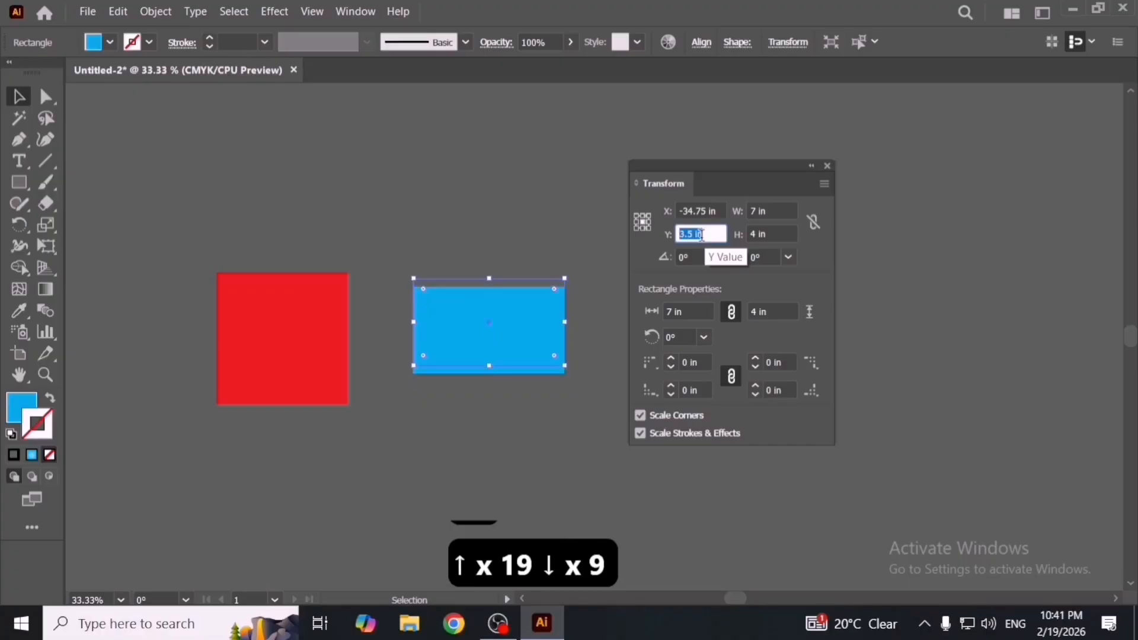
key("Up")
key("Up")
key("Up")
key("Up")
key("Up")
key("Up")
key("Up")
key("Up")
key("Up")
key("Up")
key("Up")
key("Down")
key("Down")
key("Down")
key("Down")
key("Down")
key("Down")
key("Down")
key("Down")
key("Down")
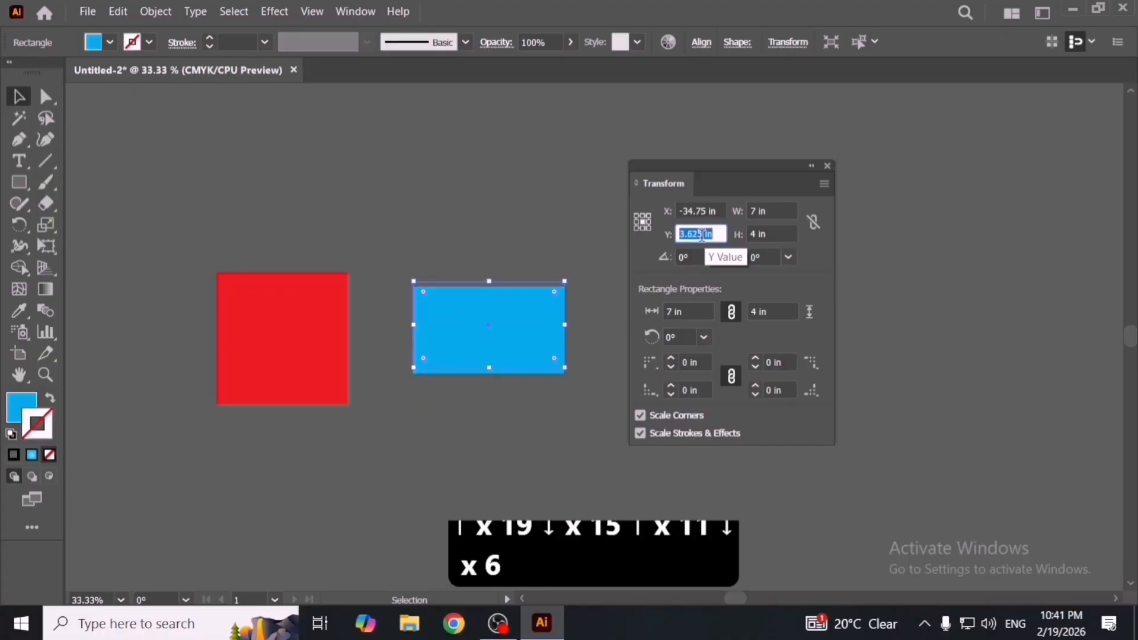
Step: Reposition the cyan rectangle freehand to about X -34.51 in, Y 4.49 in, and unlink its rectangle width and height
left_click(511, 249)
left_click(532, 307)
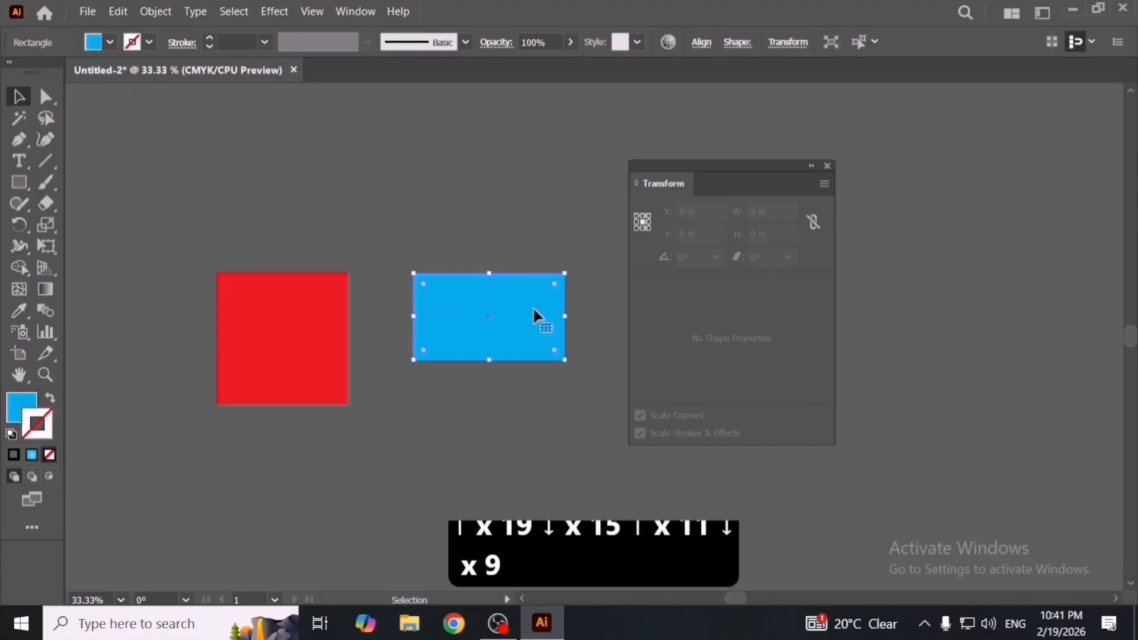
left_click_drag(533, 307, 539, 330)
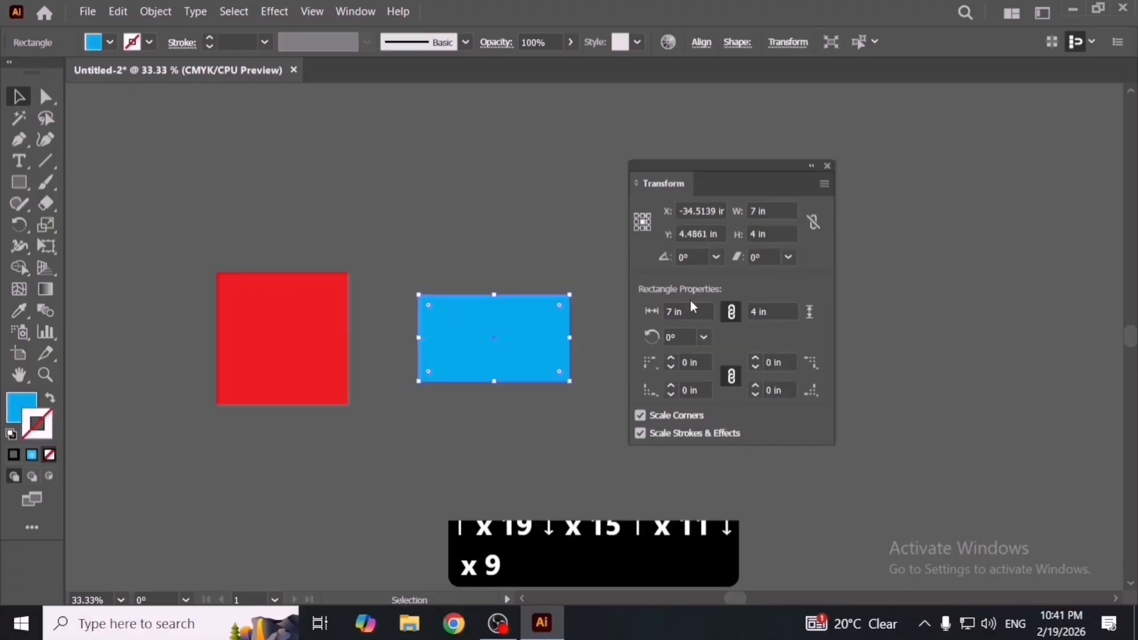
left_click(728, 313)
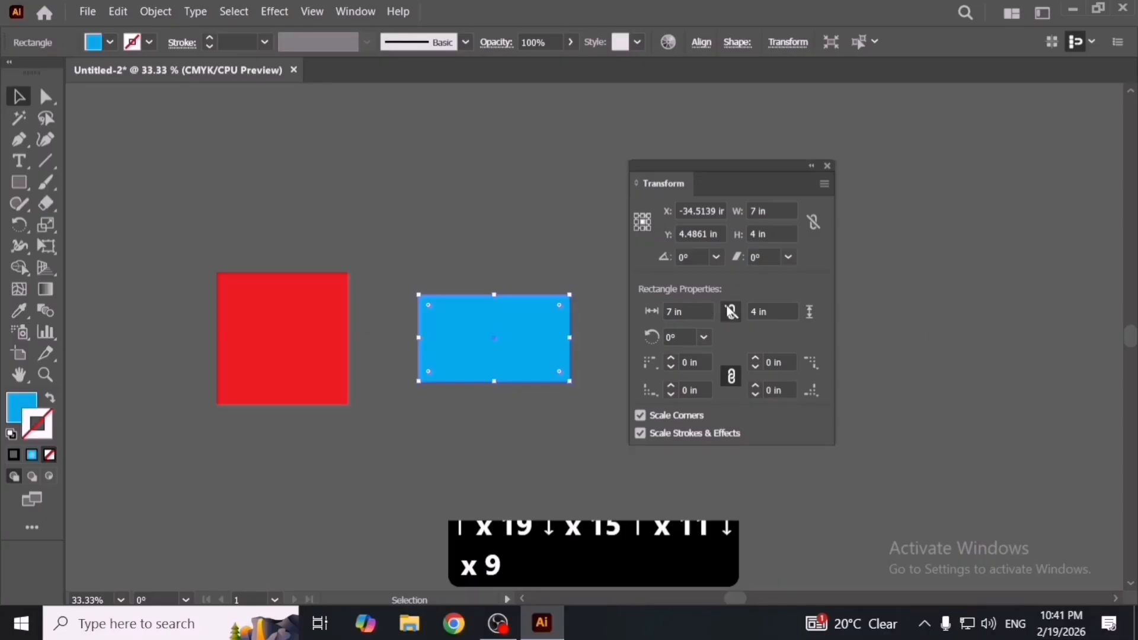
Step: Rotate the cyan rectangle in one-degree increments to 41°
left_click(697, 256)
key("Up")
key("Up")
key("Up")
key("Up")
key("Up")
key("Up")
key("Up")
key("Up")
key("Up")
key("Up")
key("Up")
key("Up")
key("Up")
key("Up")
key("Up")
key("Up")
key("Up")
key("Up")
key("Up")
key("Up")
key("Up")
key("Up")
key("Up")
key("Up")
key("Up")
key("Up")
key("Up")
key("Up")
key("Up")
key("Up")
key("Up")
key("Up")
key("Up")
key("Up")
key("Up")
key("Up")
key("Up")
key("Up")
key("Up")
key("Up")
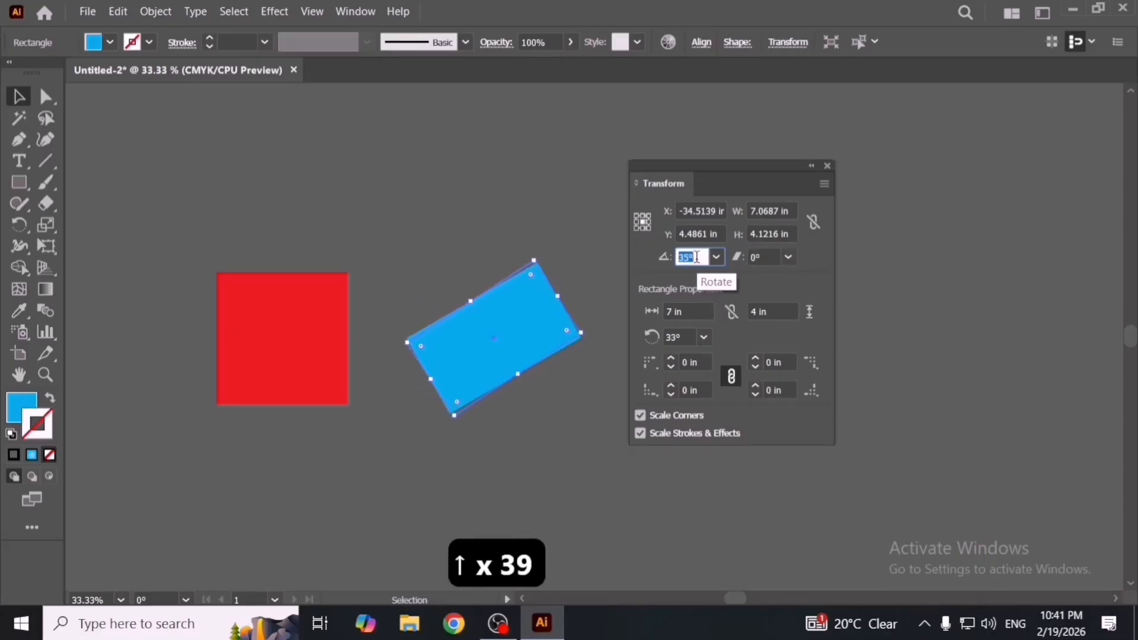
Step: Reselect the tilted cyan rectangle and rotate it freehand to about 75.5°
left_click(457, 217)
left_click(510, 290)
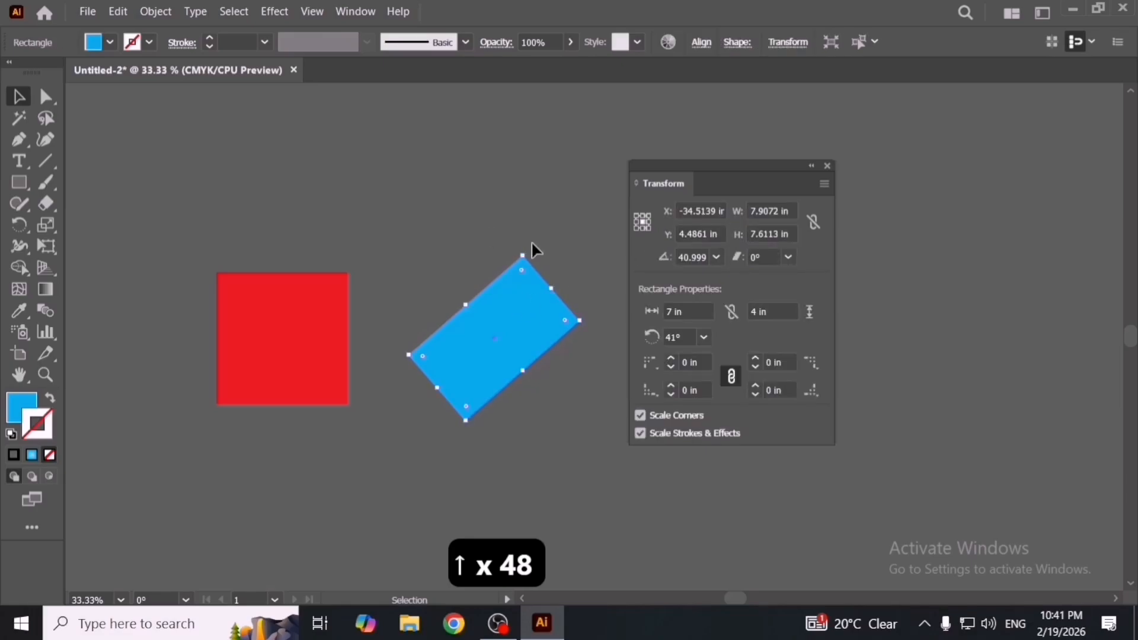
left_click_drag(525, 250, 471, 252)
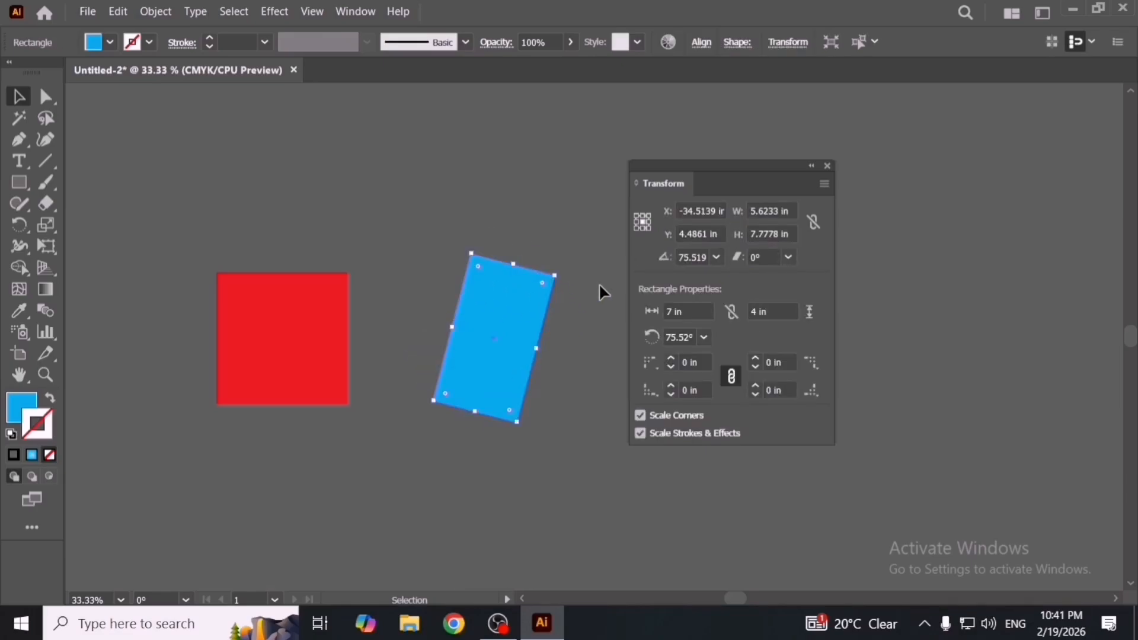
Step: Reset the cyan rectangle's rotation angle to 0°
left_click(691, 257)
key("ctrl+a")
type("0")
key("Tab")
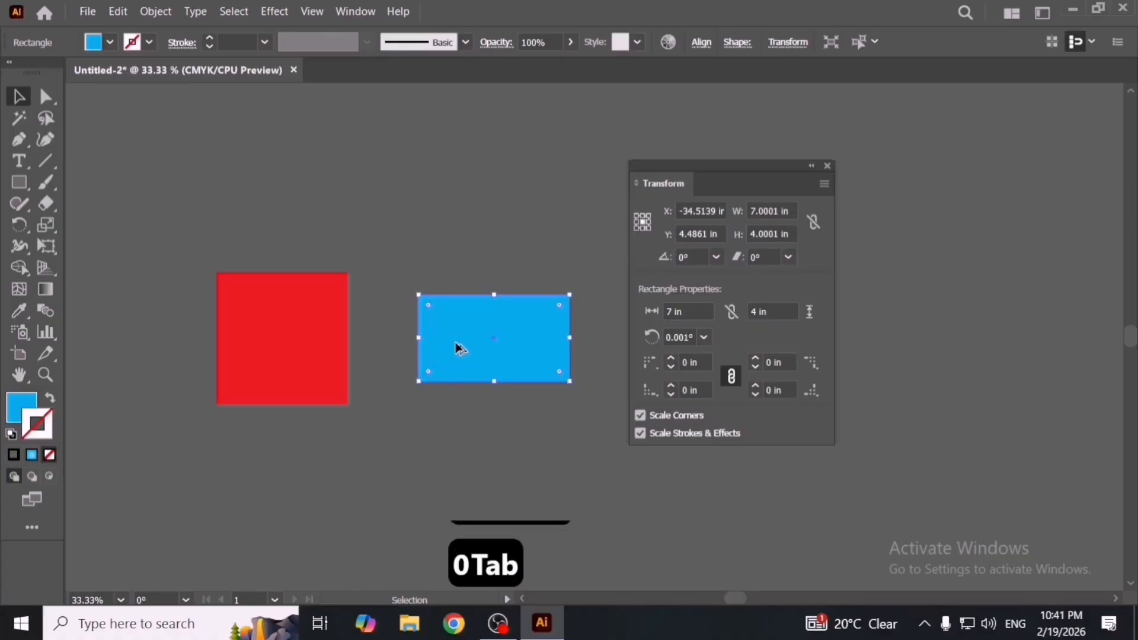
Step: Place a copy of the cyan rectangle above the original and rotate the copy upright to 270° with Free Transform
left_click_drag(461, 349, 438, 236)
key("e")
left_click_drag(572, 267, 443, 343)
key("v")
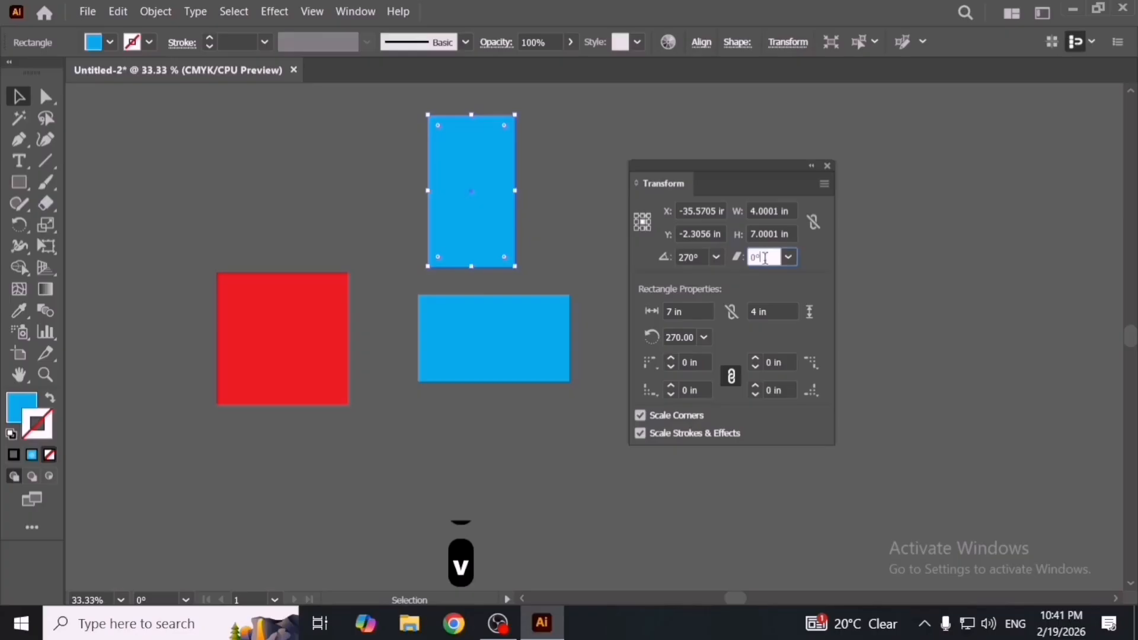
Step: Slant the upright cyan copy into a right-leaning parallelogram by increasing its shear angle step by step
key("Up")
key("Up")
key("Up")
key("Up")
key("Up")
key("Up")
key("Up")
key("Up")
key("Up")
key("Up")
key("Up")
key("Up")
key("Up")
key("Up")
key("Up")
key("Up")
key("Up")
key("Up")
key("Up")
key("Up")
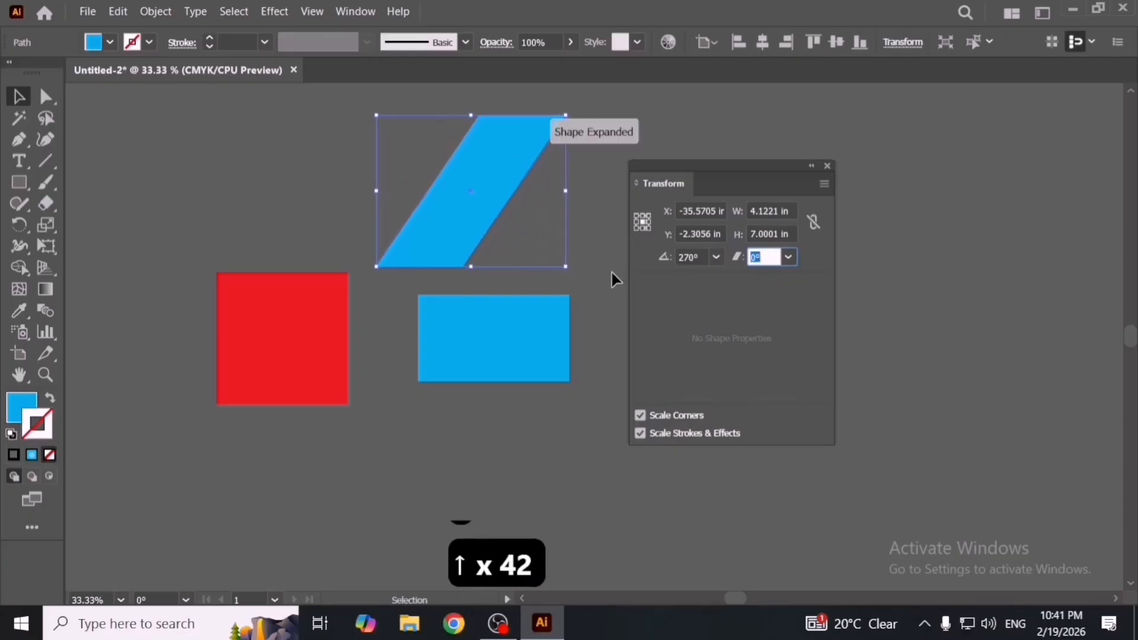
Step: Keep increasing the cyan copy's shear angle to stretch the parallelogram into a much flatter slant
key("Up")
key("Up")
key("Up")
key("Up")
key("Up")
key("Up")
key("Up")
key("Up")
key("Up")
key("Up")
key("Up")
key("Up")
key("Up")
key("Up")
key("Up")
key("Up")
key("Up")
key("Up")
key("Up")
key("Up")
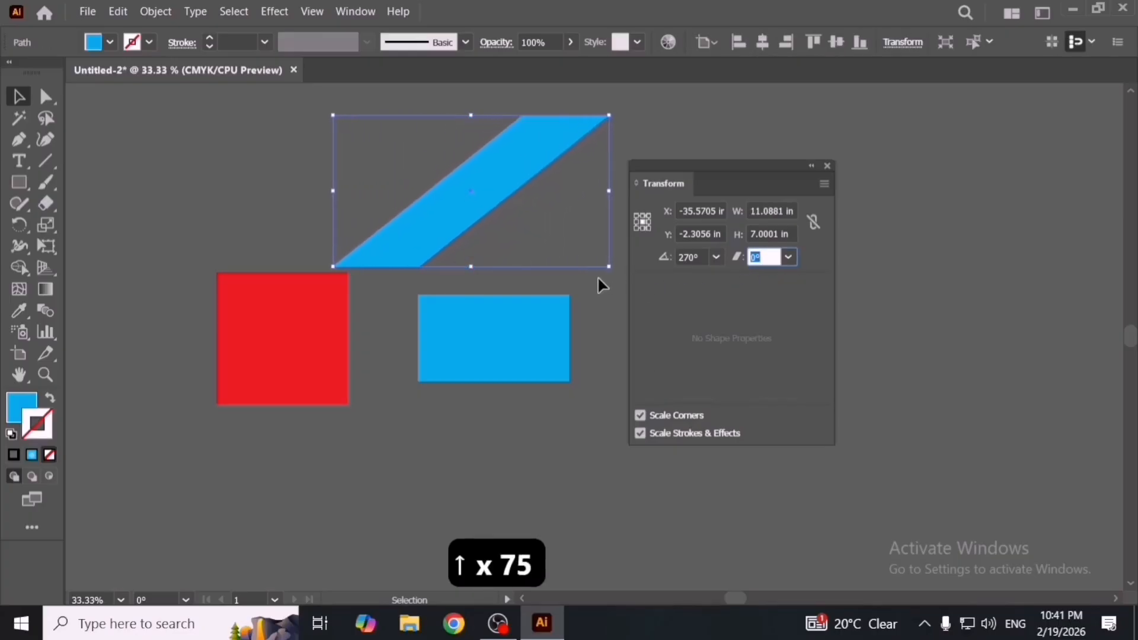
key("Up")
key("Up")
key("Up")
key("Up")
key("Up")
key("Up")
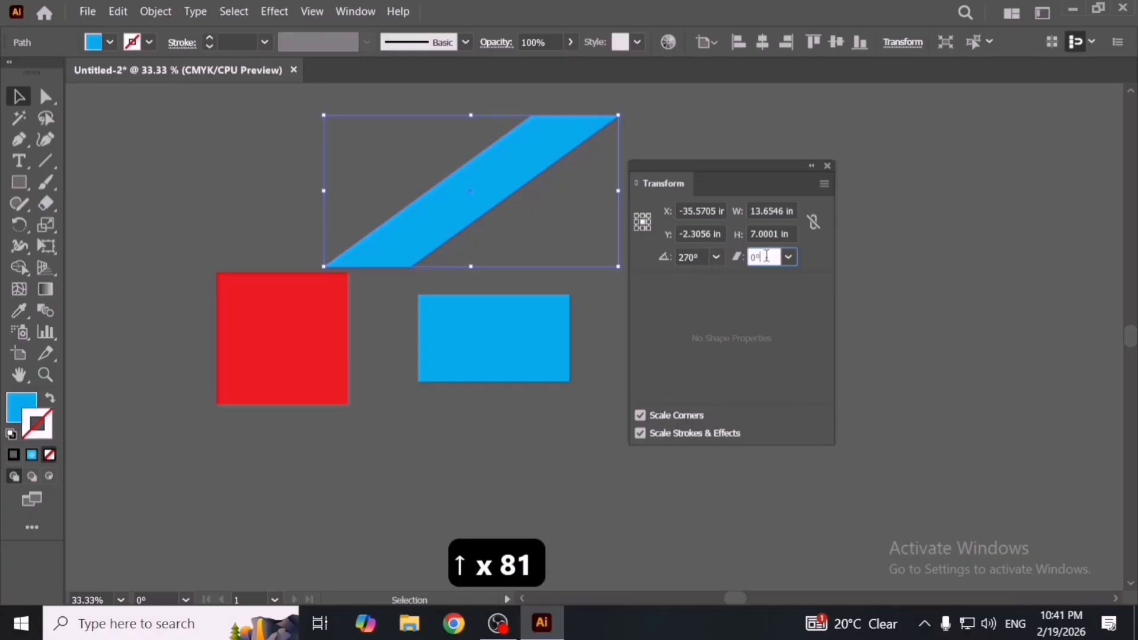
Step: Step the cyan copy's shear back down until the parallelogram is an upright rectangle again
key("Down")
key("Down")
key("Down")
key("Down")
key("Down")
key("Down")
key("Down")
key("Down")
key("Down")
key("Down")
key("Down")
key("Down")
key("Down")
key("Down")
key("Down")
key("Down")
key("Down")
key("Down")
key("Down")
key("Down")
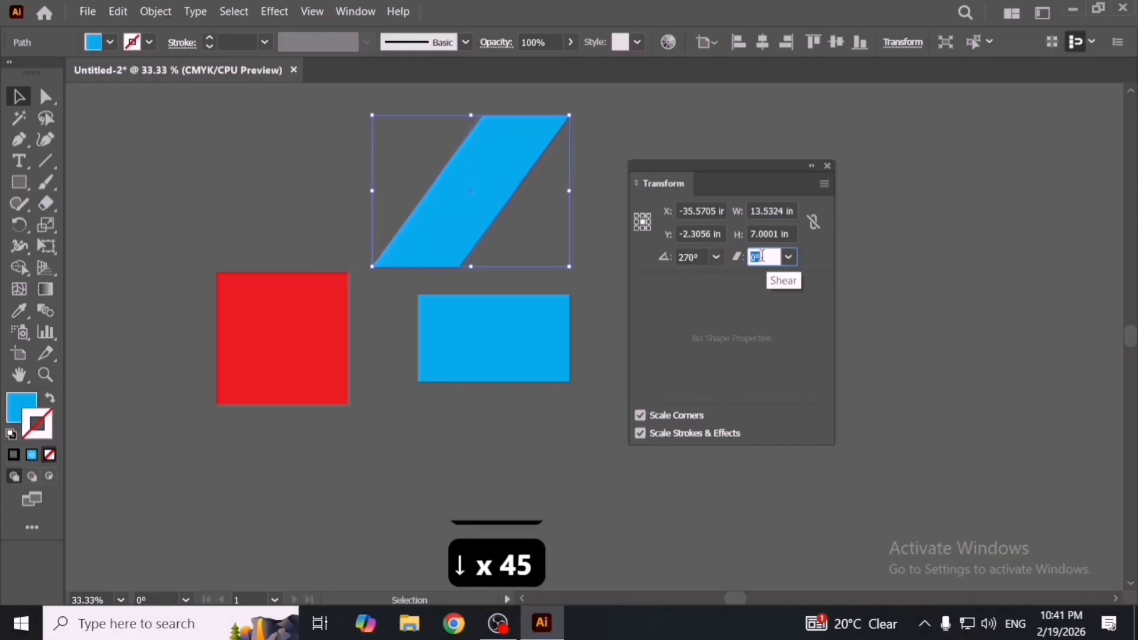
key("Down")
key("Down")
key("Down")
key("Down")
key("Down")
key("Down")
key("Down")
key("Down")
key("Down")
key("Down")
key("Down")
key("Down")
key("Down")
key("Down")
key("Down")
key("Down")
key("Down")
key("Down")
key("Down")
key("Down")
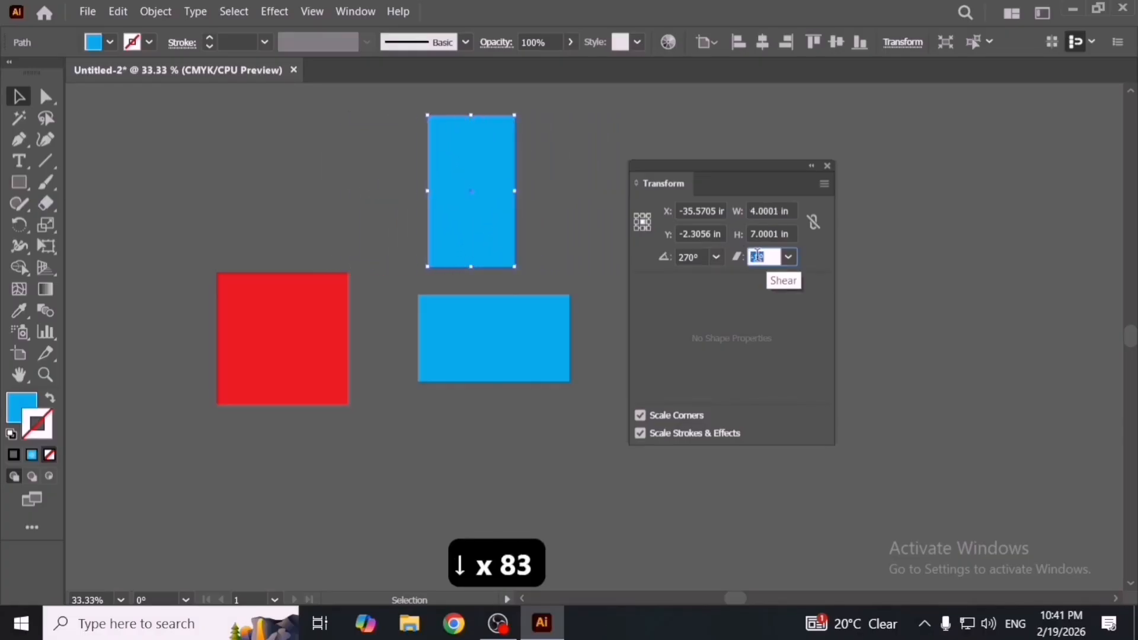
Step: Delete the upright cyan copy and select the remaining horizontal cyan rectangle
left_click(552, 232)
left_click(485, 234)
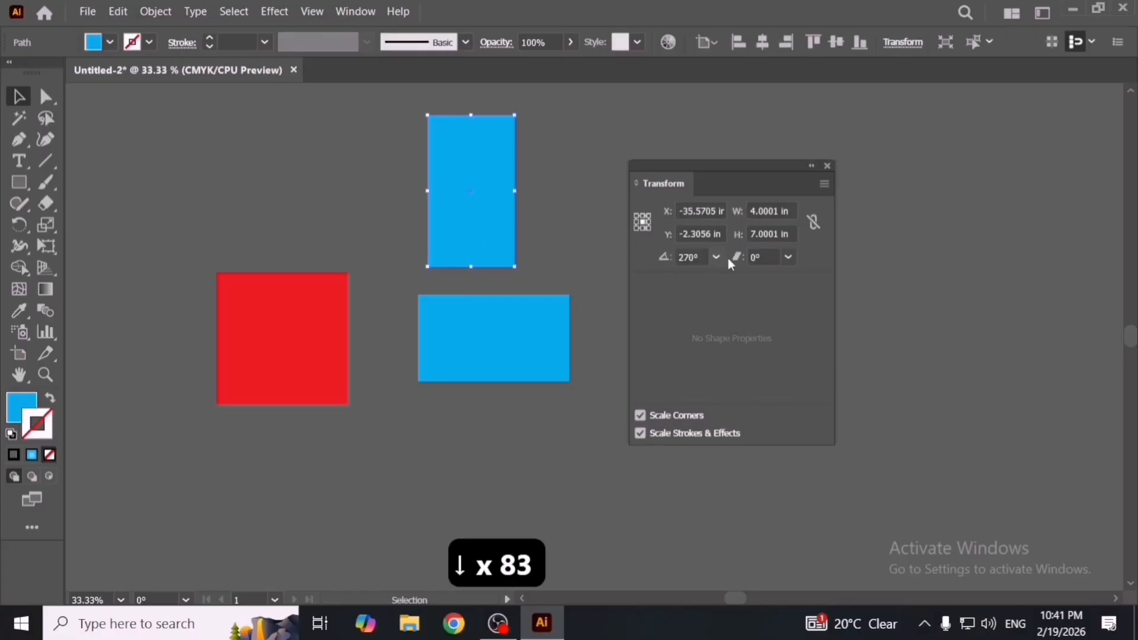
left_click(532, 257)
left_click(504, 232)
key("Delete")
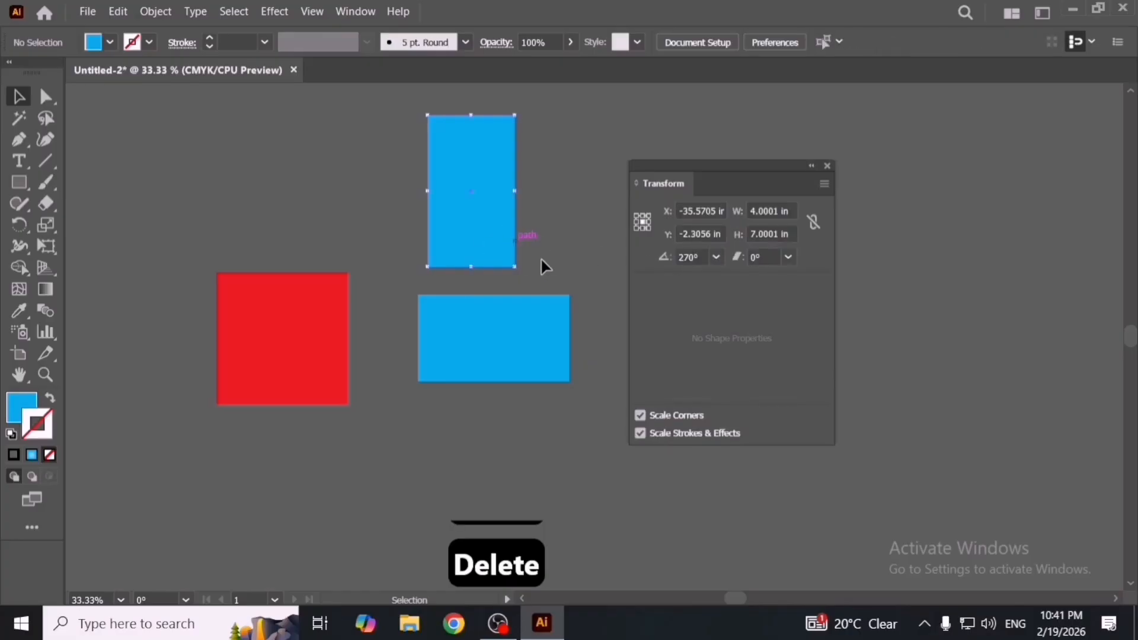
left_click(530, 306)
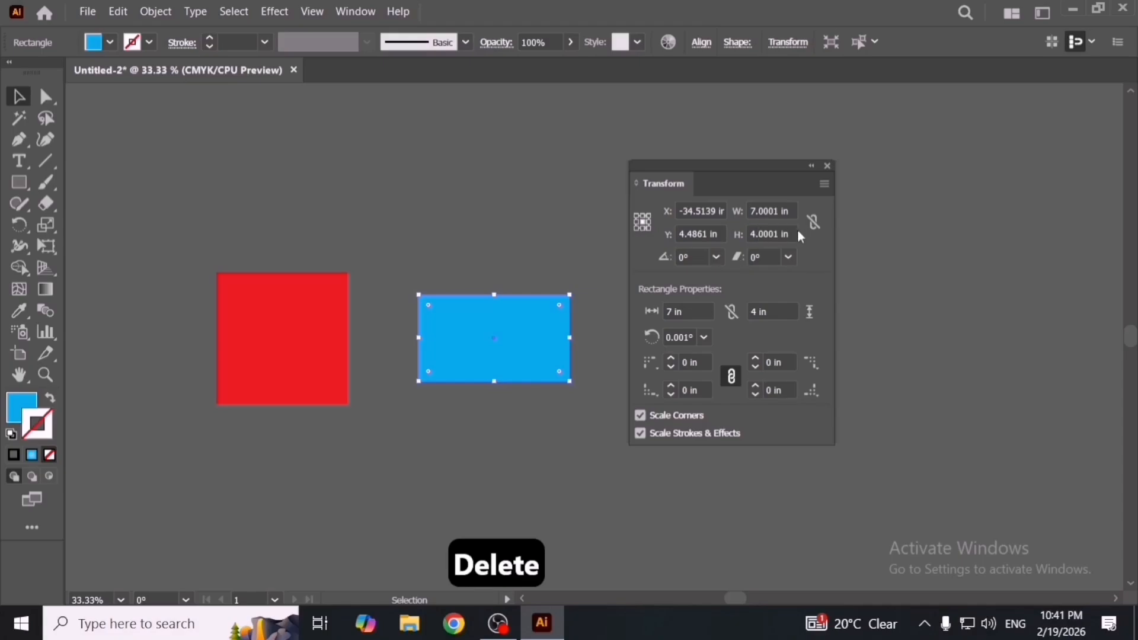
Step: Constrain the cyan rectangle's width and height proportions and enlarge it proportionally by raising its width in small increments
left_click(813, 222)
left_click(787, 211)
key("Up")
key("Up")
key("Up")
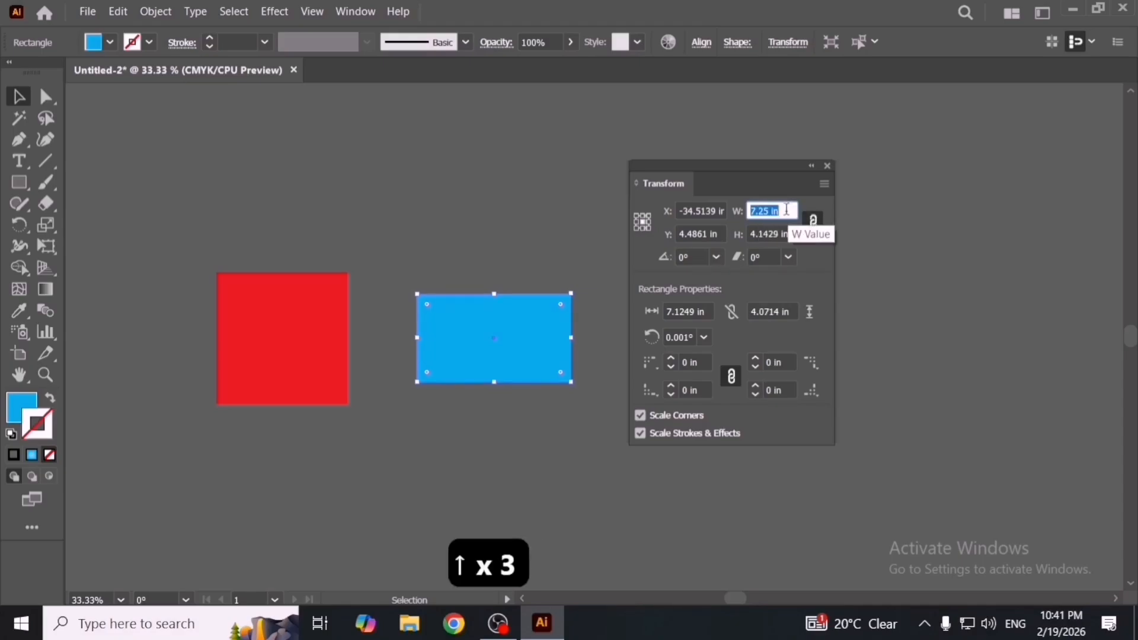
key("Up")
key("Up")
key("Up")
key("Up")
key("Up")
Step: Reduce the cyan rectangle's width proportionally to 7 in and release the width and height constraint
key("Down")
key("Down")
key("Down")
key("Down")
key("Down")
key("Down")
key("Down")
key("Down")
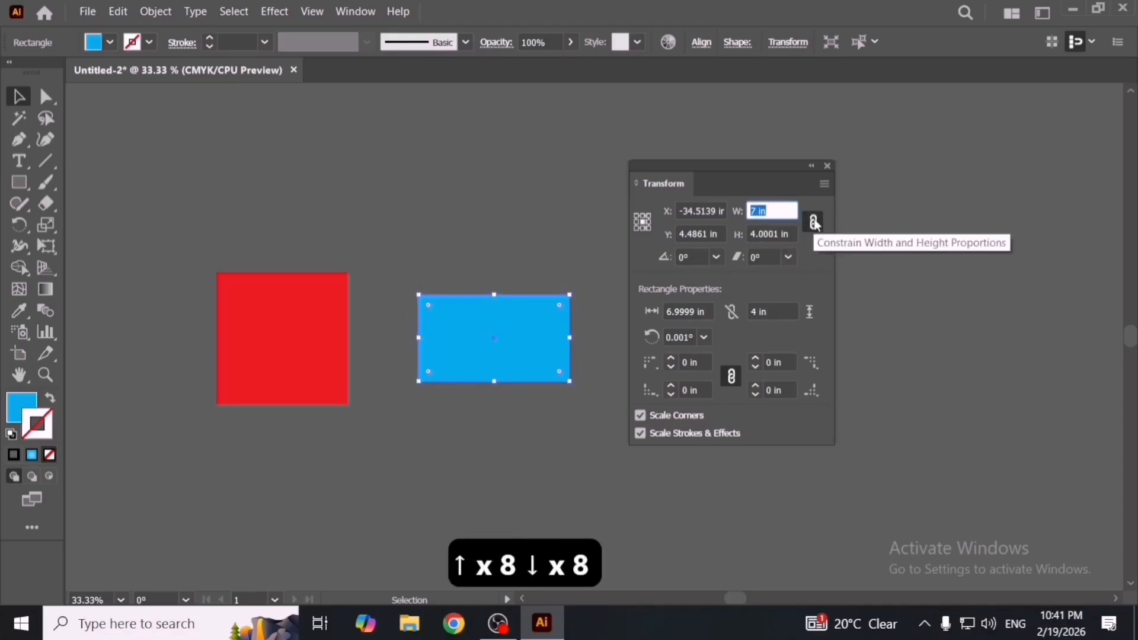
left_click(814, 223)
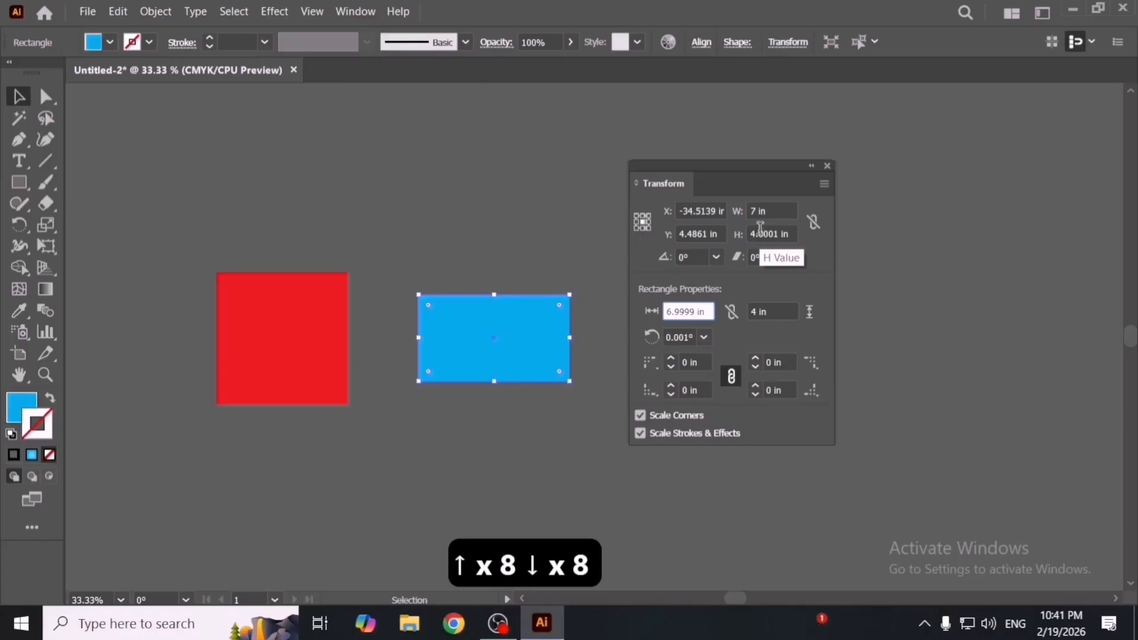
Step: Widen the cyan rectangle to 8.625 in through its rectangle properties, leaving the proportions unlinked
key("Up")
key("Up")
key("Up")
key("Up")
key("Up")
key("Up")
key("Up")
key("Up")
key("Up")
key("Up")
key("Up")
key("Up")
key("Up")
key("Up")
key("Up")
key("Up")
key("Up")
key("Up")
key("Up")
key("Up")
key("Down")
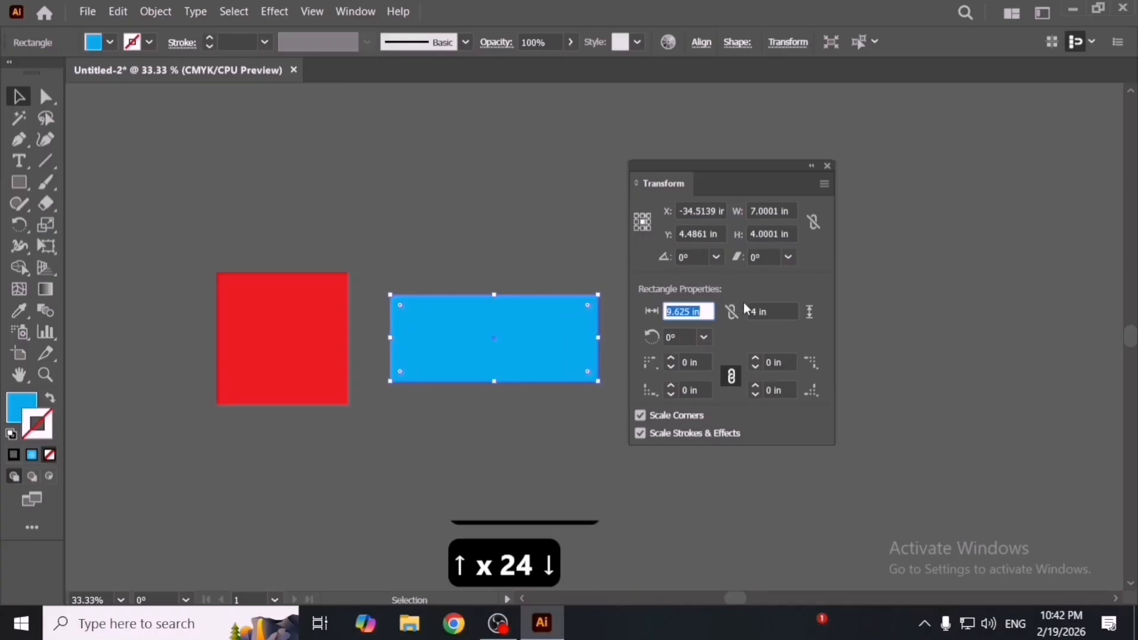
key("Down")
key("Down")
key("Down")
key("Down")
key("Down")
key("Down")
key("Down")
key("Down")
key("Down")
Step: Set the cyan rectangle's height to 4.875 in in its rectangle properties
left_click(771, 312)
key("Up")
key("Up")
key("Up")
key("Up")
key("Up")
key("Up")
key("Up")
key("Up")
key("Up")
key("Up")
key("Up")
key("Up")
key("Down")
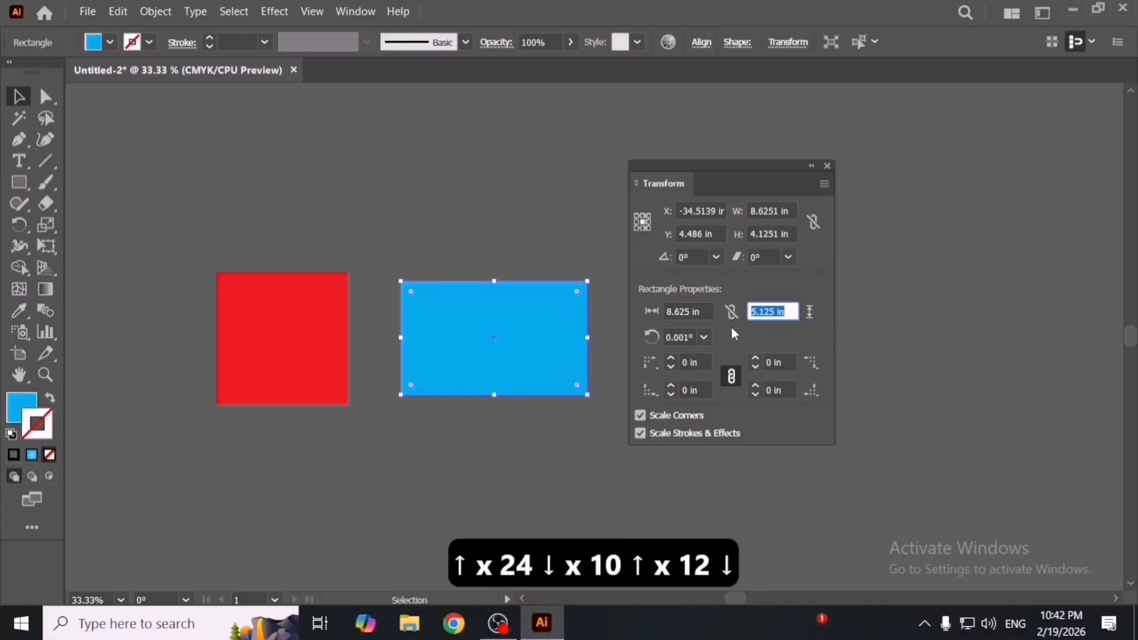
key("Down")
key("Down")
Step: Rotate the cyan rectangle by raising its rectangle angle to 13°
left_click(677, 338)
key("Up")
key("Up")
key("Up")
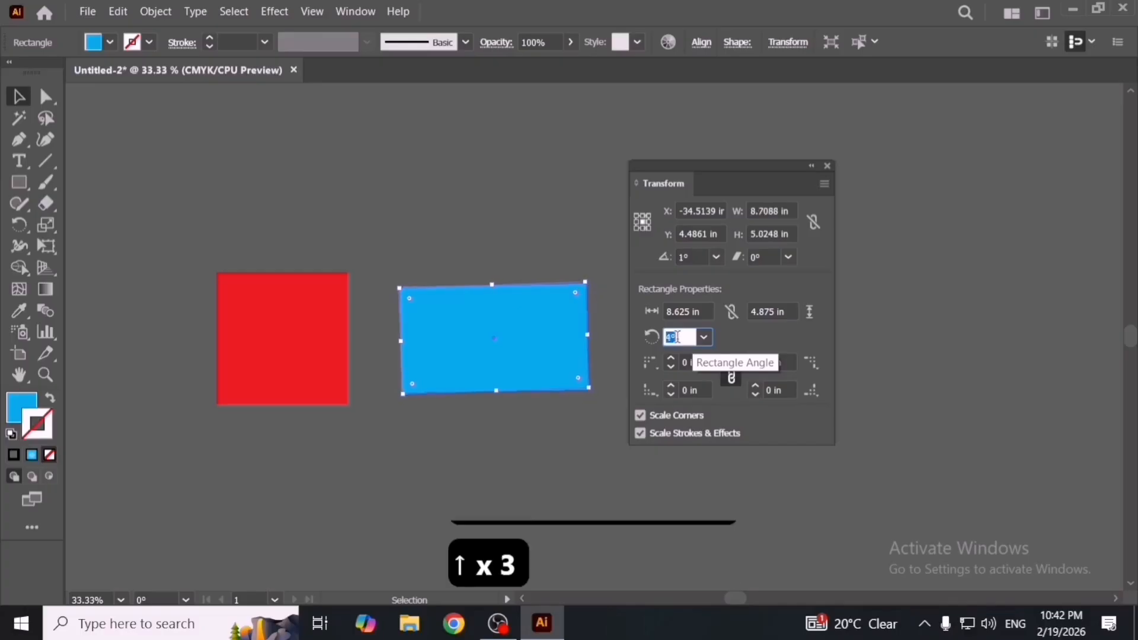
key("Up")
key("Up")
key("Up")
key("Up")
key("Up")
key("Up")
key("Up")
key("Up")
key("Up")
Step: Round all four corners of the cyan rectangle equally with a linked corner radius of 1.625 in
left_click(692, 362)
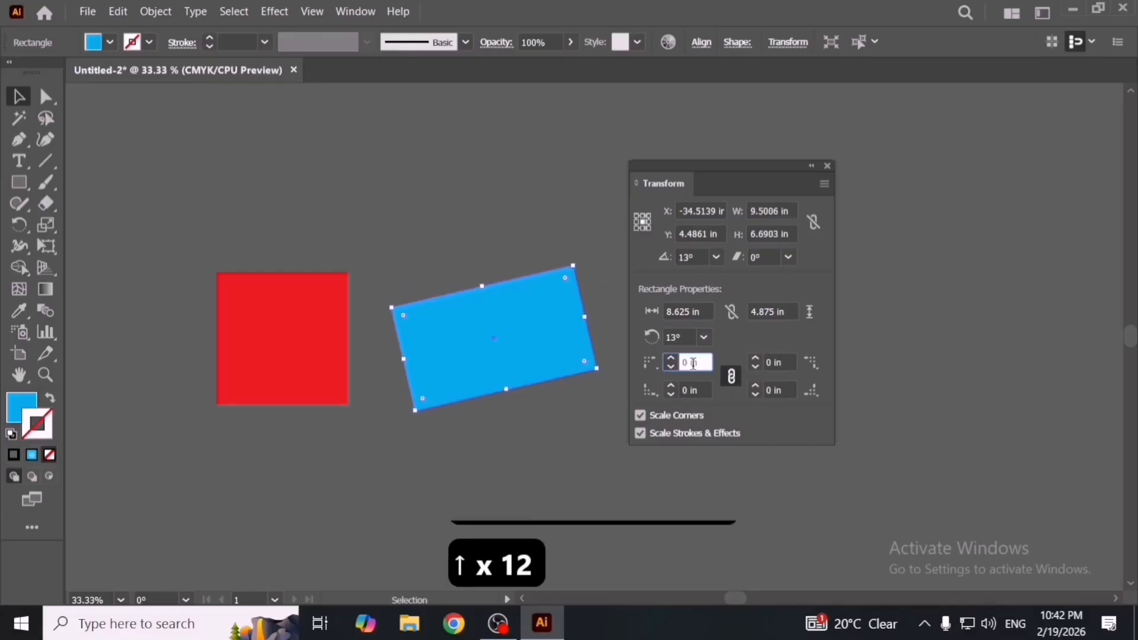
key("Up")
key("Up")
key("Up")
key("Up")
key("Up")
key("Up")
key("Up")
key("Up")
key("Up")
key("Up")
key("Up")
key("Up")
key("Up")
key("Up")
key("Up")
key("Up")
key("Up")
key("Up")
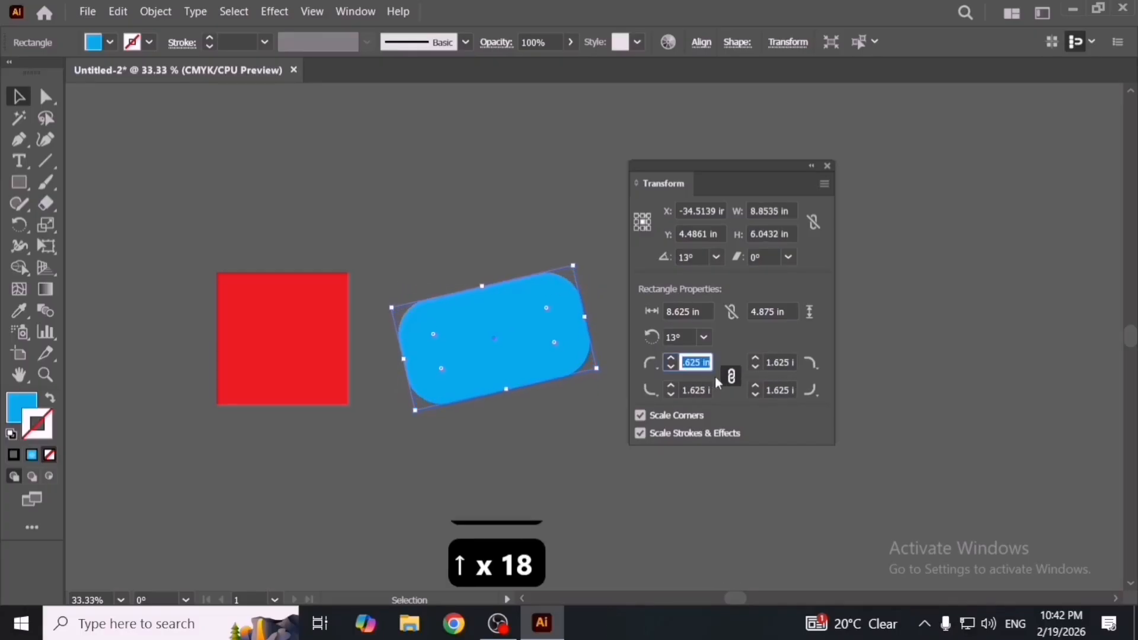
Step: Reset the cyan rectangle's linked corner radius to 0 in on all four corners
key("Down")
key("Down")
key("Down")
key("Down")
key("Down")
key("Down")
key("Down")
key("Down")
key("Down")
key("Down")
key("Down")
key("Down")
key("Down")
key("Down")
key("Down")
key("Down")
key("Down")
key("Down")
key("Down")
key("Down")
key("Down")
key("Down")
key("Down")
key("Down")
key("Down")
key("Down")
key("Down")
key("Down")
key("Down")
key("Down")
key("Down")
key("Down")
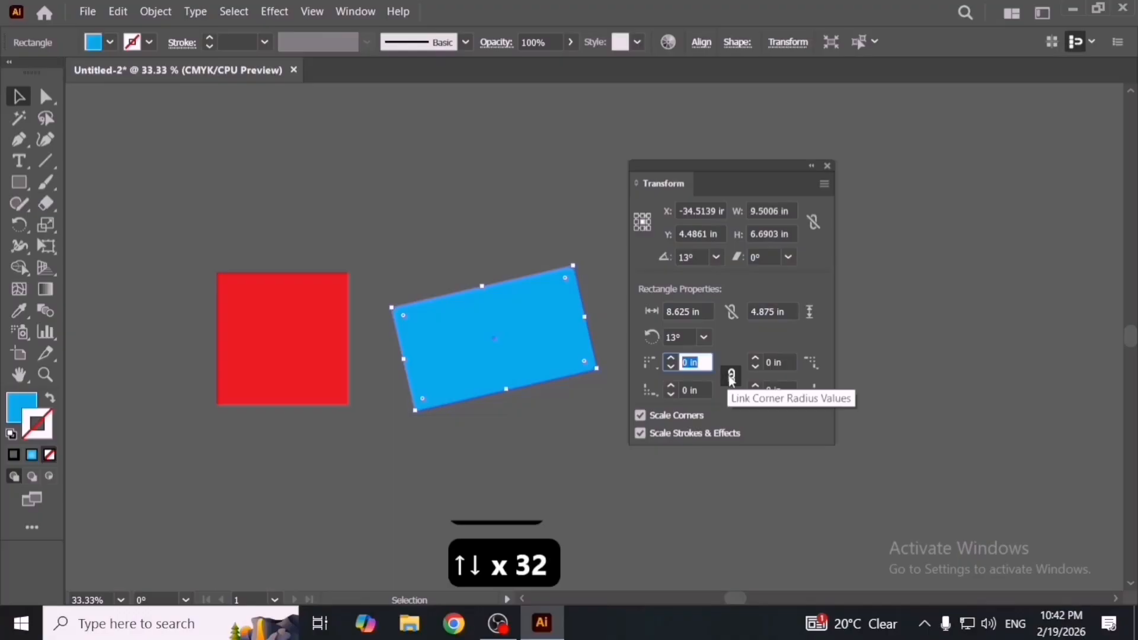
Step: Unlink the corner radius values and rotate the cyan rectangle back to an angle of about 0.685°
left_click(731, 377)
key("e")
left_click_drag(614, 382, 593, 396)
key("v")
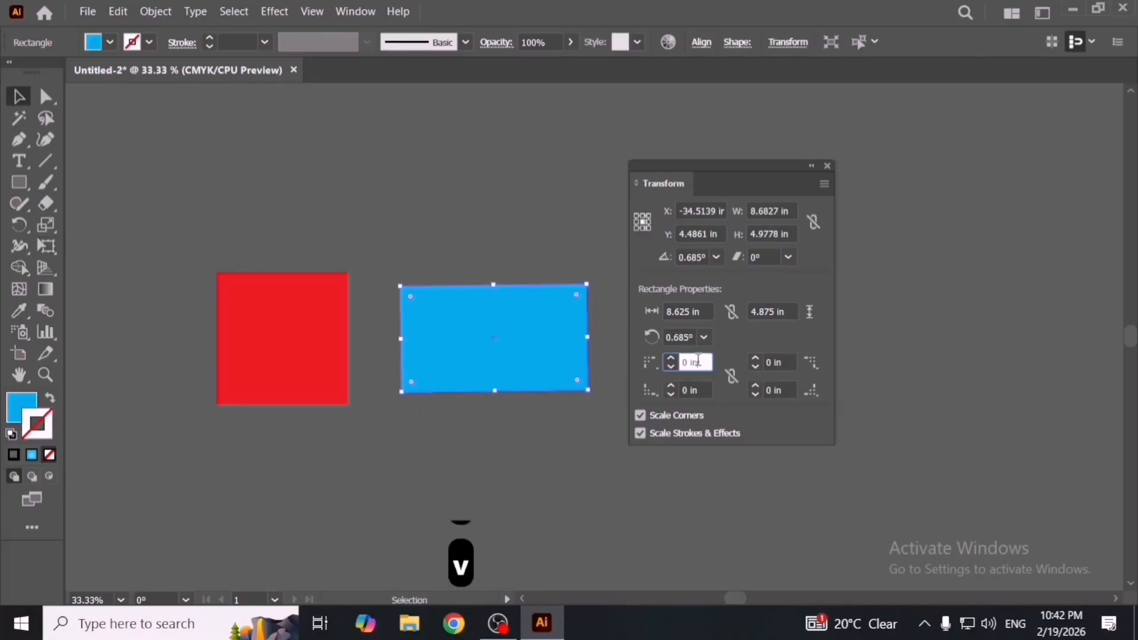
Step: Round only the cyan rectangle's upper-left corner with a radius of 4.875 in
left_click(699, 361)
key("Up")
key("Up")
key("Up")
key("Up")
key("Up")
key("Up")
key("Up")
key("Up")
key("Up")
key("Up")
key("Up")
key("Up")
key("Up")
key("Up")
key("Up")
key("Up")
key("Up")
key("Up")
key("Up")
key("Up")
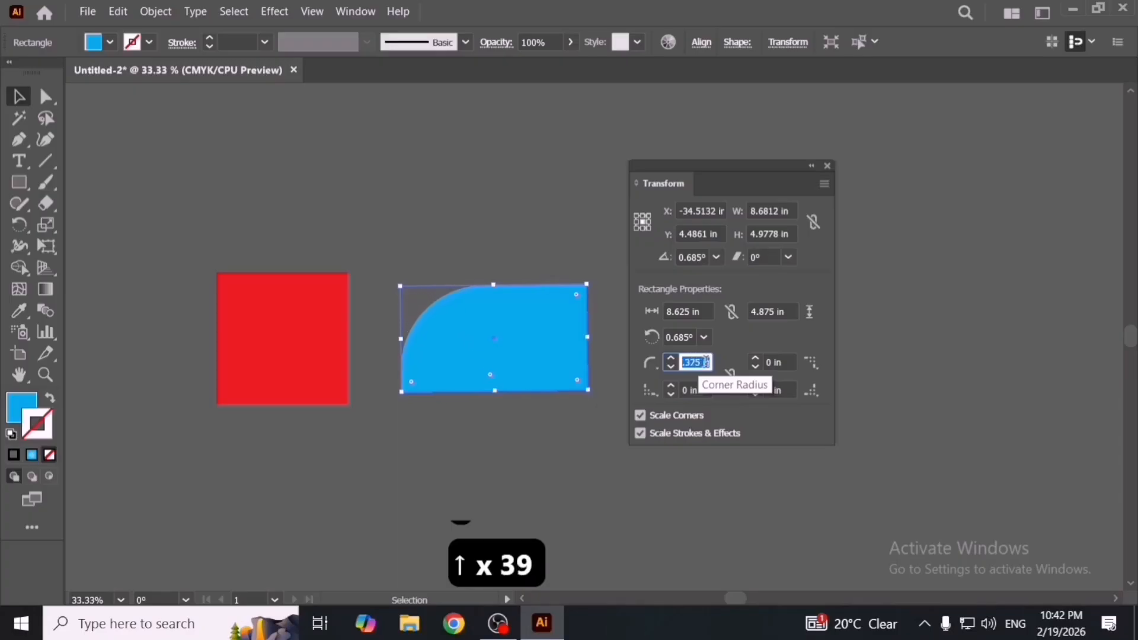
key("Up")
key("Up")
key("Up")
key("Up")
key("Up")
key("Up")
key("Up")
key("Up")
key("Up")
key("Up")
key("Up")
key("Up")
key("Up")
key("Up")
key("Up")
key("Up")
key("Up")
key("Up")
key("Up")
key("Up")
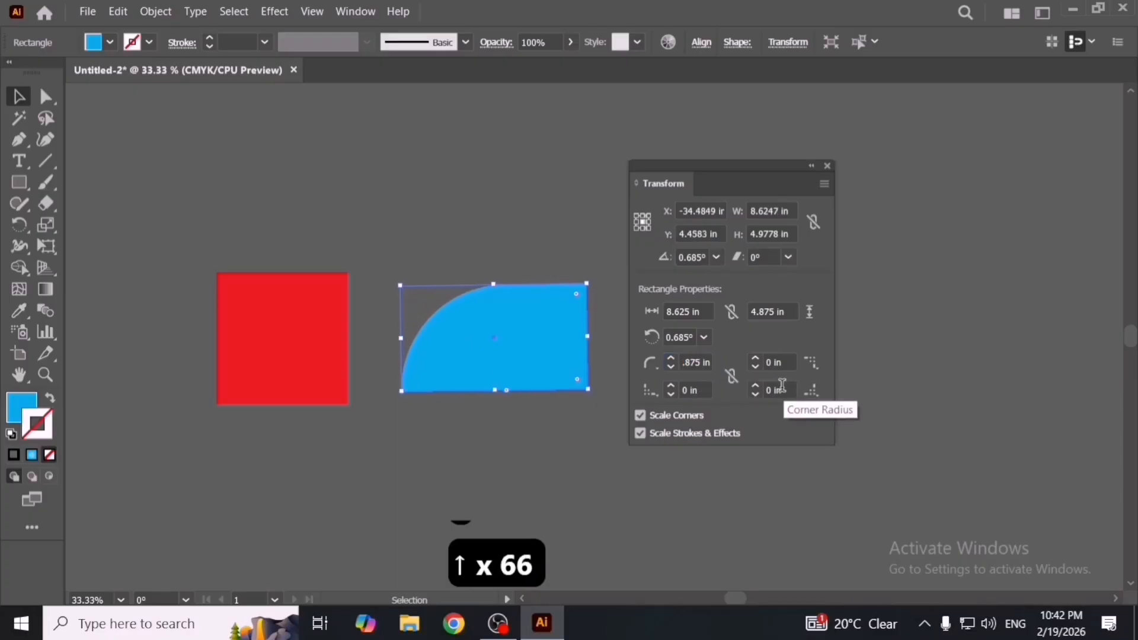
Step: Round the cyan rectangle's lower-right corner to a 4.875 in radius to form a leaf shape, and deselect it
left_click(782, 387)
key("Up")
key("Up")
key("Up")
key("Up")
key("Up")
key("Up")
key("Up")
key("Up")
key("Up")
key("Up")
key("Up")
key("Up")
key("Up")
key("Up")
key("Up")
key("Up")
key("Up")
key("Up")
key("Up")
key("Up")
key("Up")
key("Up")
key("Up")
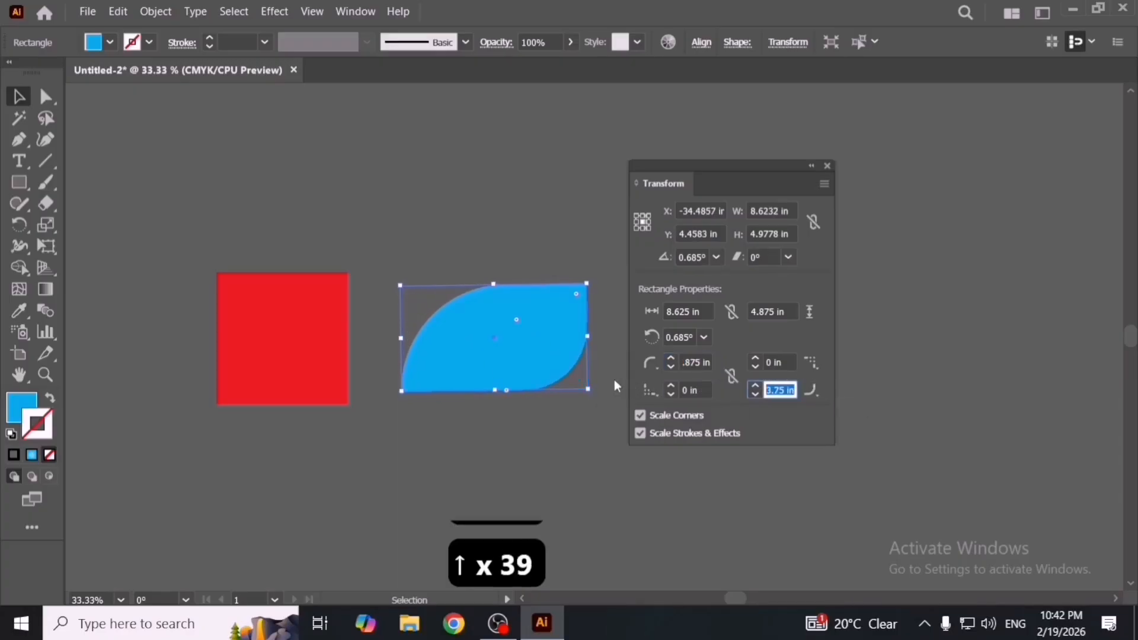
left_click(489, 273)
Step: Examine the leaf shape's anchor points with the Direct Selection tool and delete the cyan shape
left_click(46, 96)
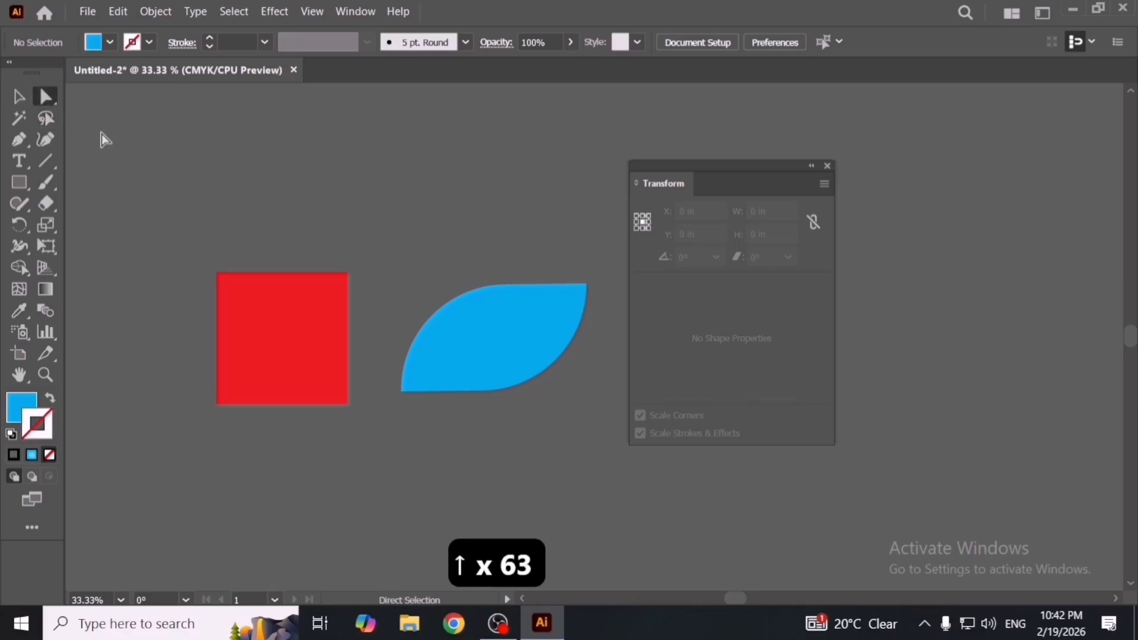
left_click(508, 362)
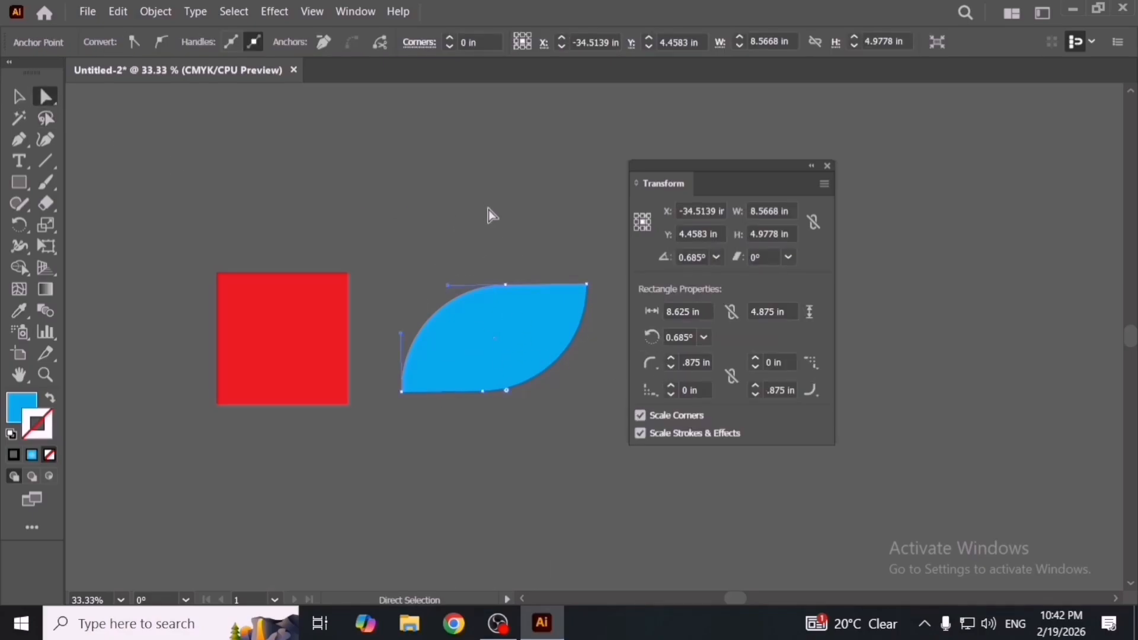
key("Up")
key("Up")
key("v")
left_click(512, 241)
left_click_drag(489, 269, 627, 402)
key("Delete")
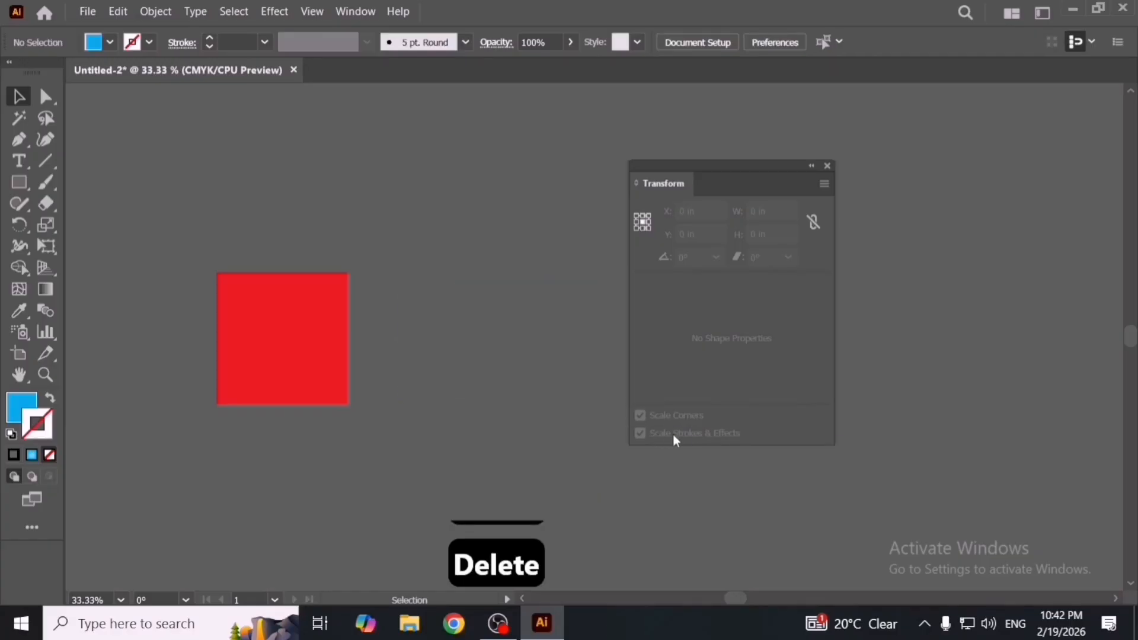
Step: Enlarge the red square to about 7.69 in and give it a 3 pt stroke
left_click_drag(350, 406, 453, 433)
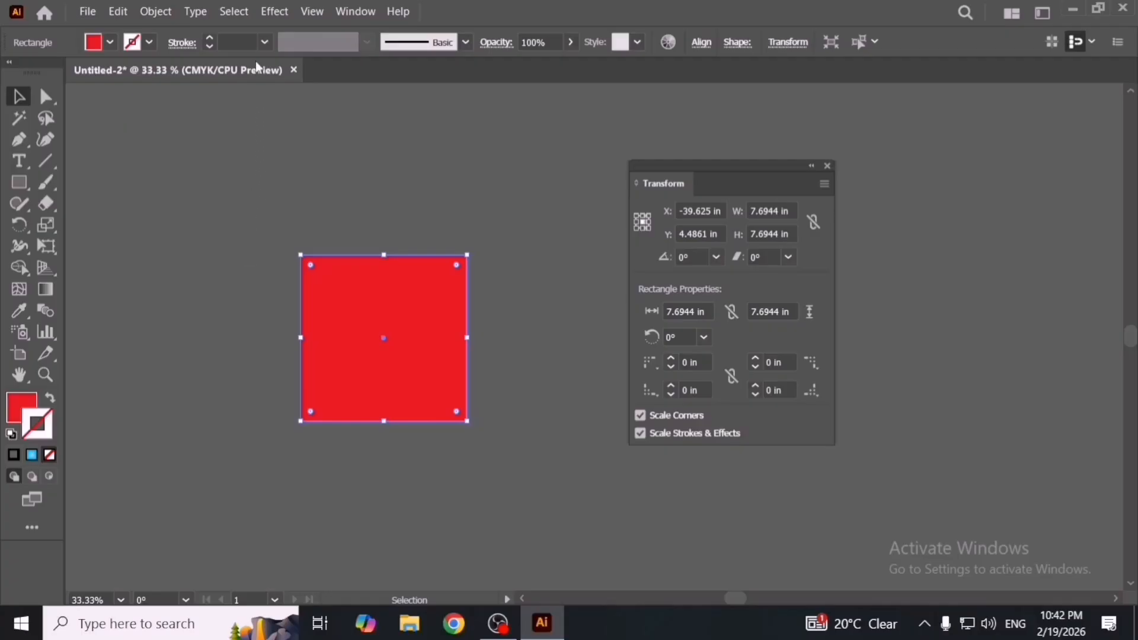
left_click(266, 42)
left_click(299, 169)
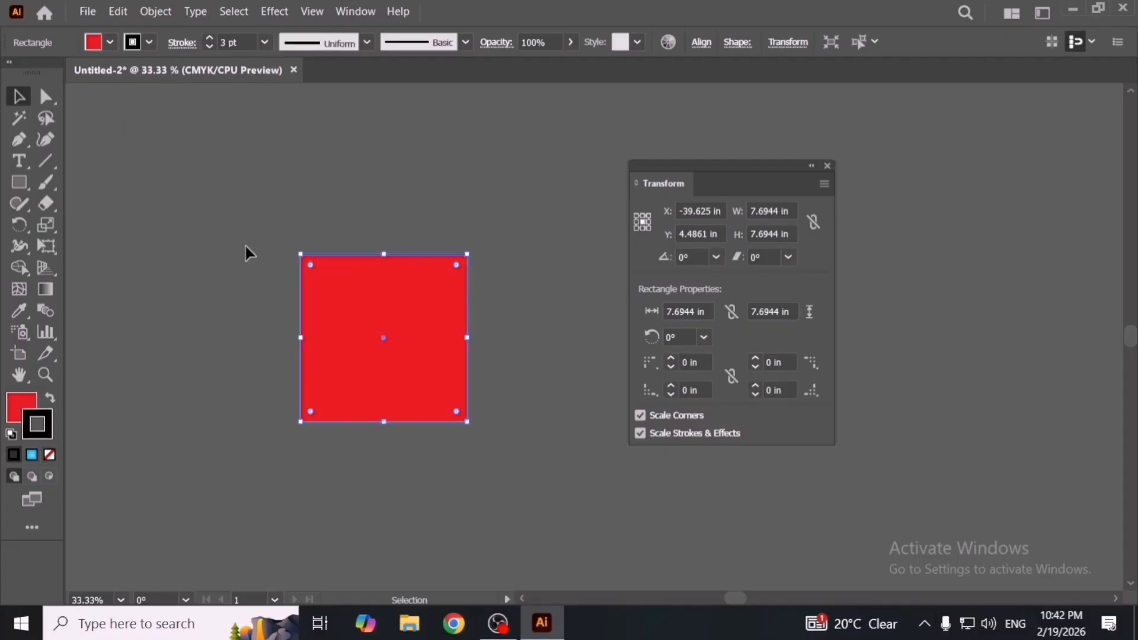
Step: Raise the red square's stroke weight to 30 pt, and reduce it to 12 pt
left_click(233, 42)
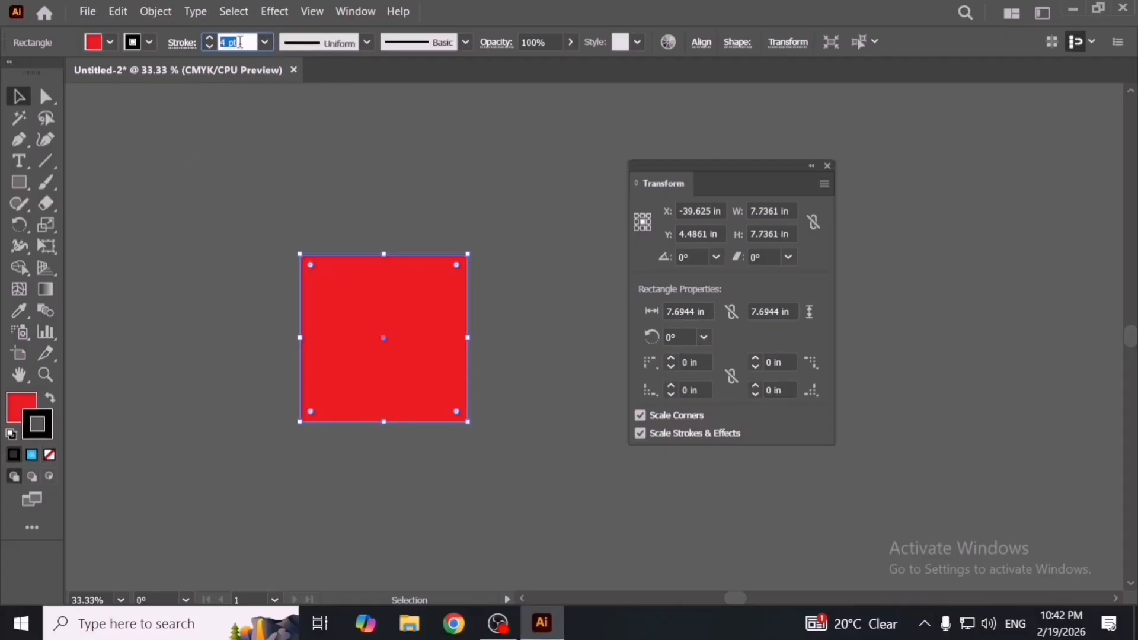
key("Up")
key("Up")
key("Up")
key("Up")
key("Up")
key("Up")
key("Up")
key("Up")
key("Up")
key("Up")
key("Up")
key("Up")
key("Up")
key("Up")
key("Up")
key("Up")
key("Up")
key("Up")
key("Up")
key("Up")
left_click(265, 48)
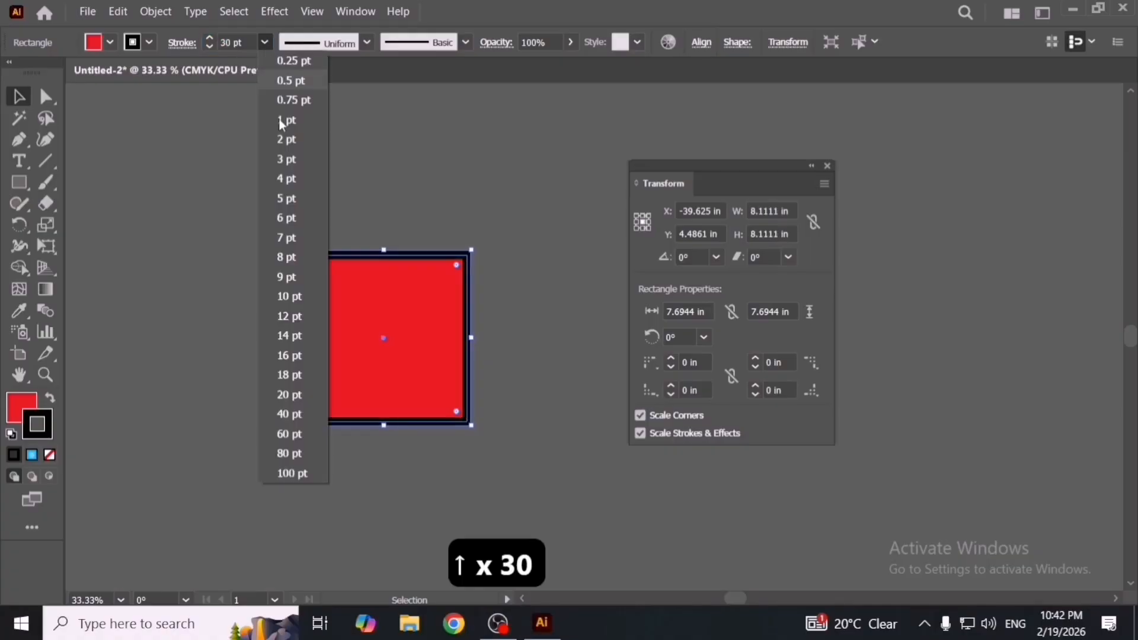
left_click(316, 312)
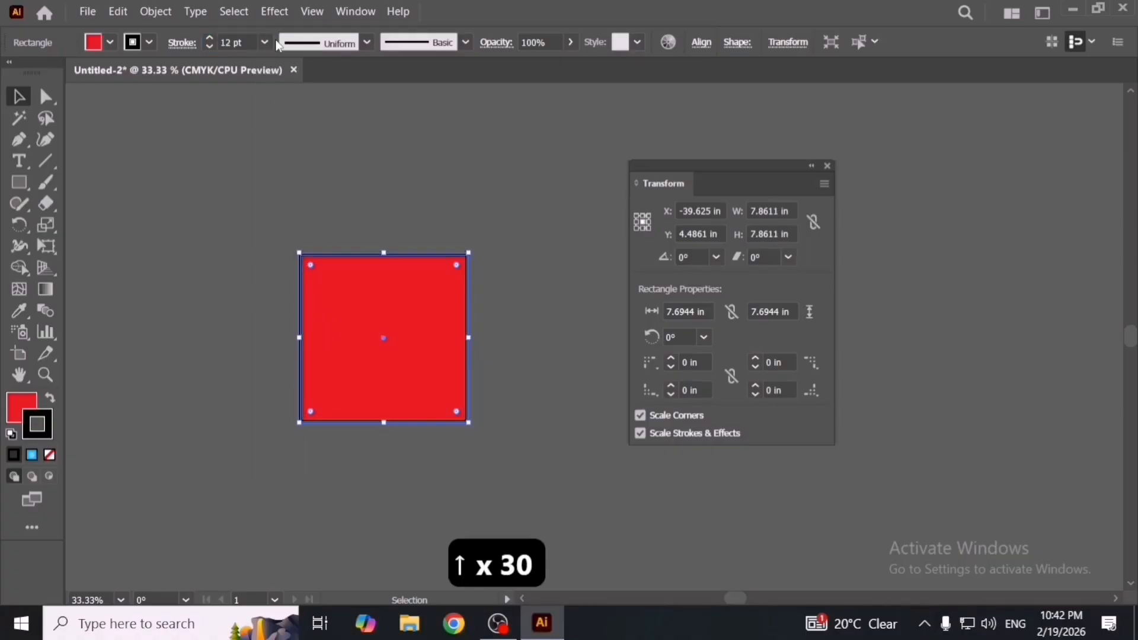
Step: Scale the red square and its stroke down proportionally to about 1.63 in wide, and deselect it
mouse_move(468, 426)
left_mouse_down()
mouse_move(422, 376)
mouse_move(437, 361)
left_mouse_up()
left_click(438, 399)
scroll(365, 347, "up", 2)
left_click(417, 370)
left_click(465, 412)
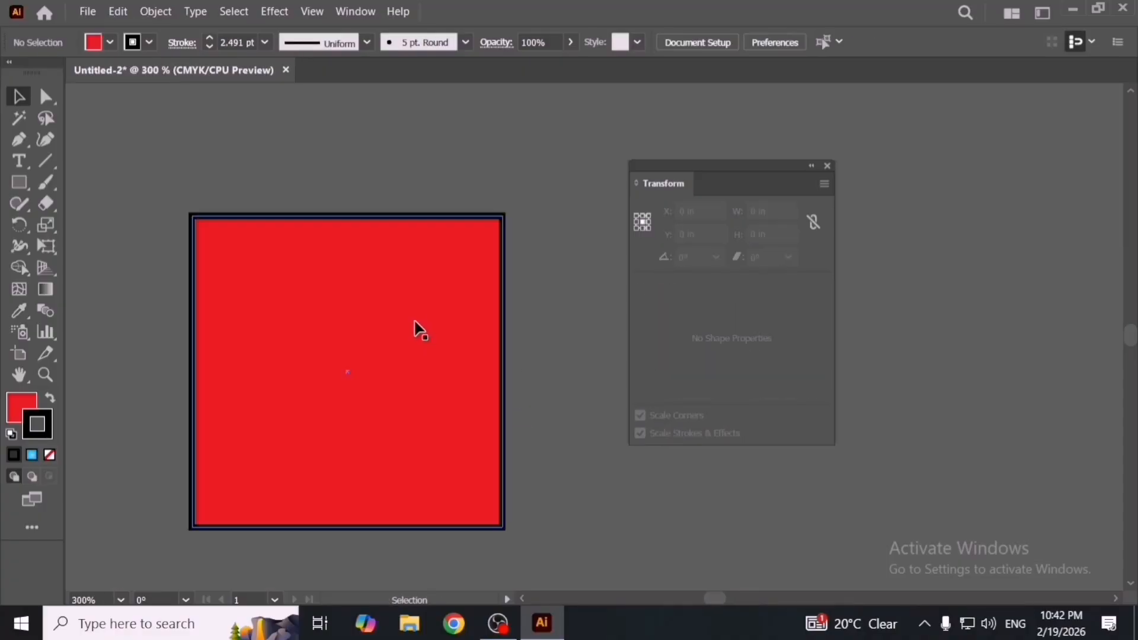
Step: Set the small square's stroke weight to 4 pt, increase it to 8 pt, and deselect the square
left_click(417, 323)
left_click(266, 47)
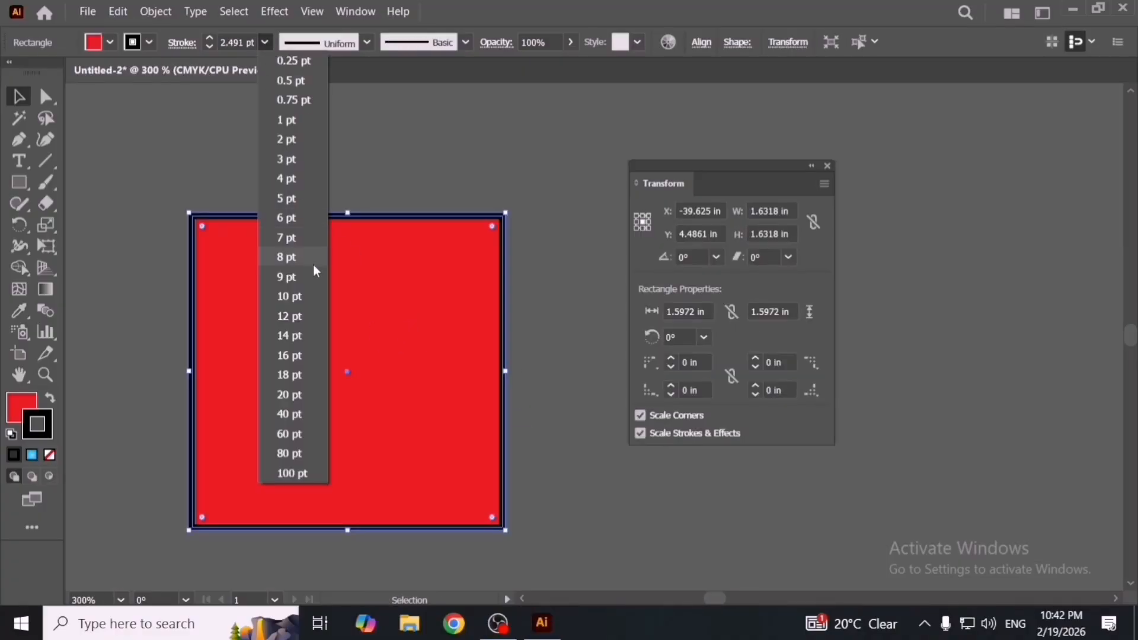
left_click(287, 179)
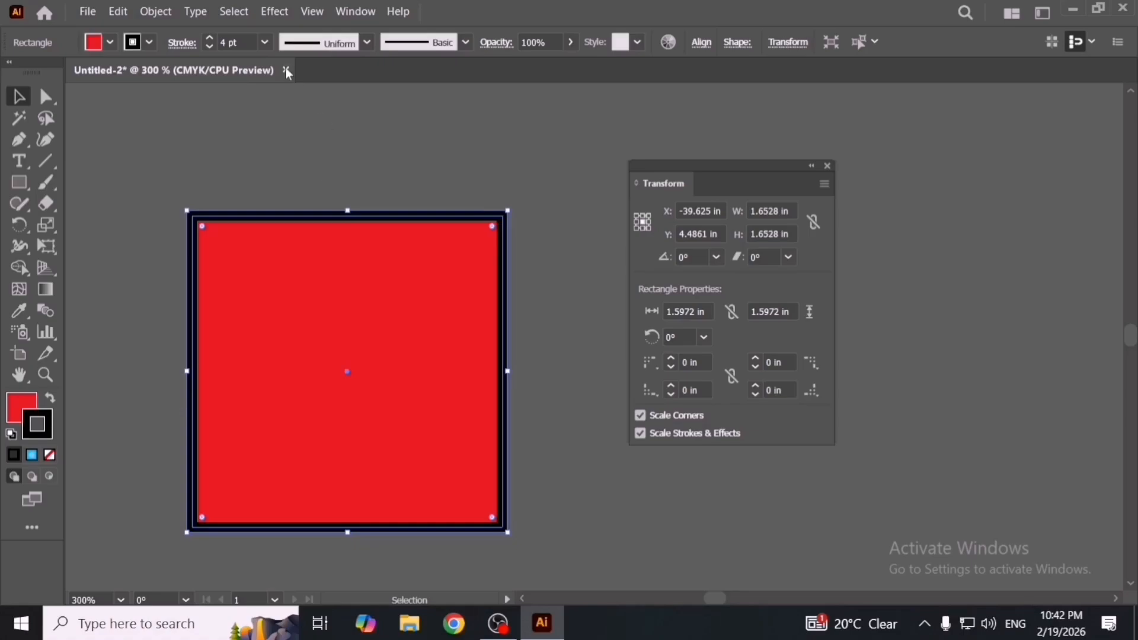
left_click(266, 45)
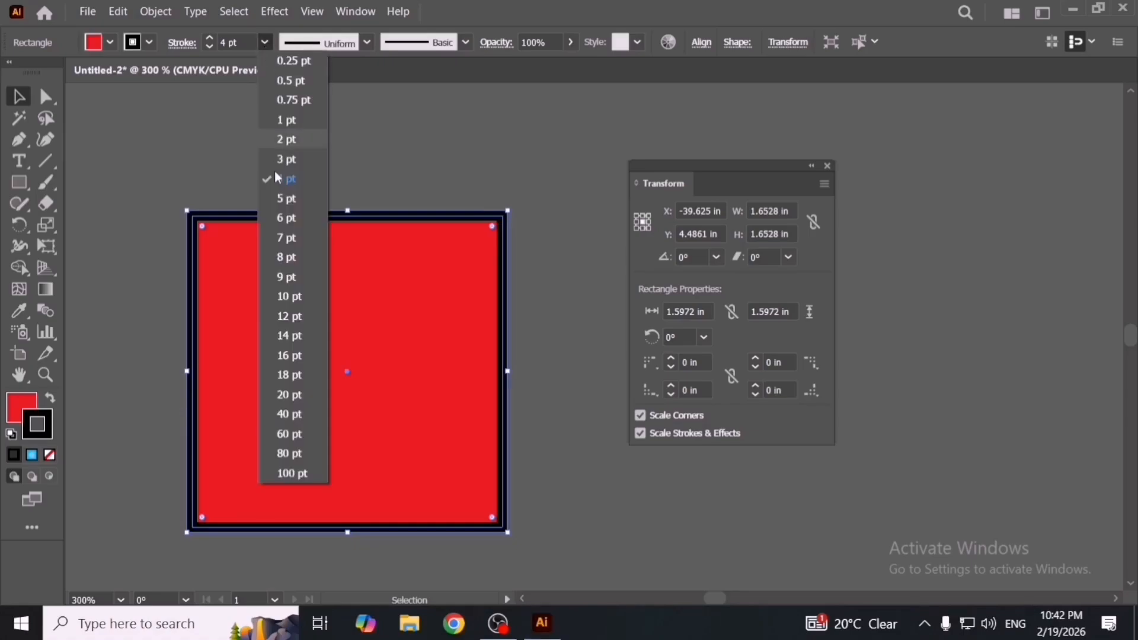
left_click(307, 258)
left_click(412, 145)
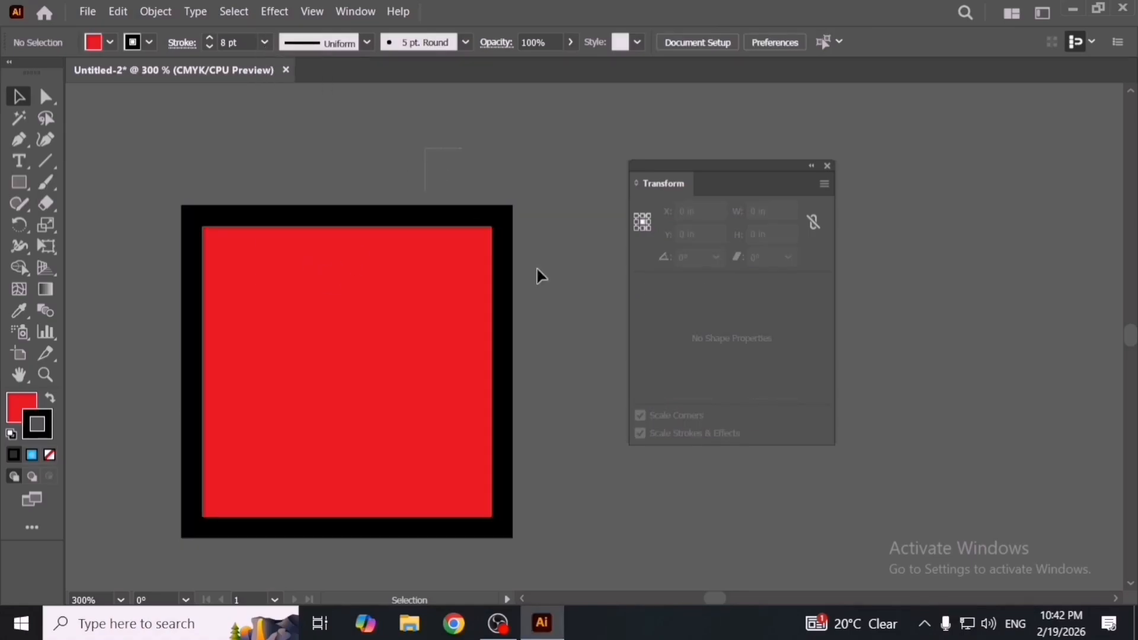
Step: Select the red square, turn off Scale Corners, and constrain its width and height proportions
key("ctrl+a")
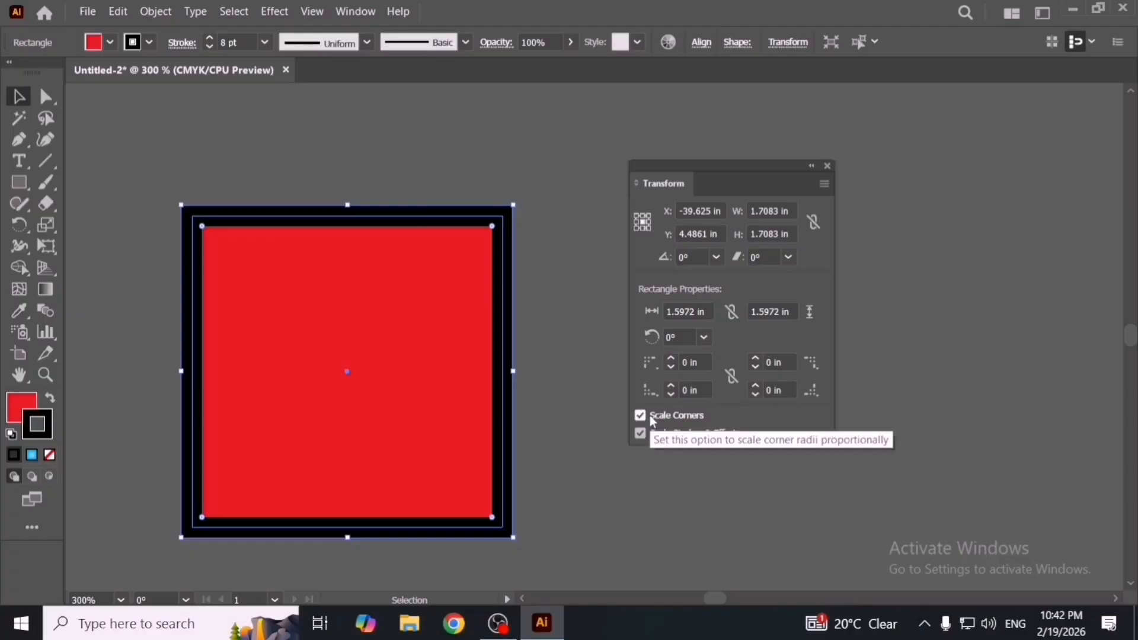
left_click(649, 415)
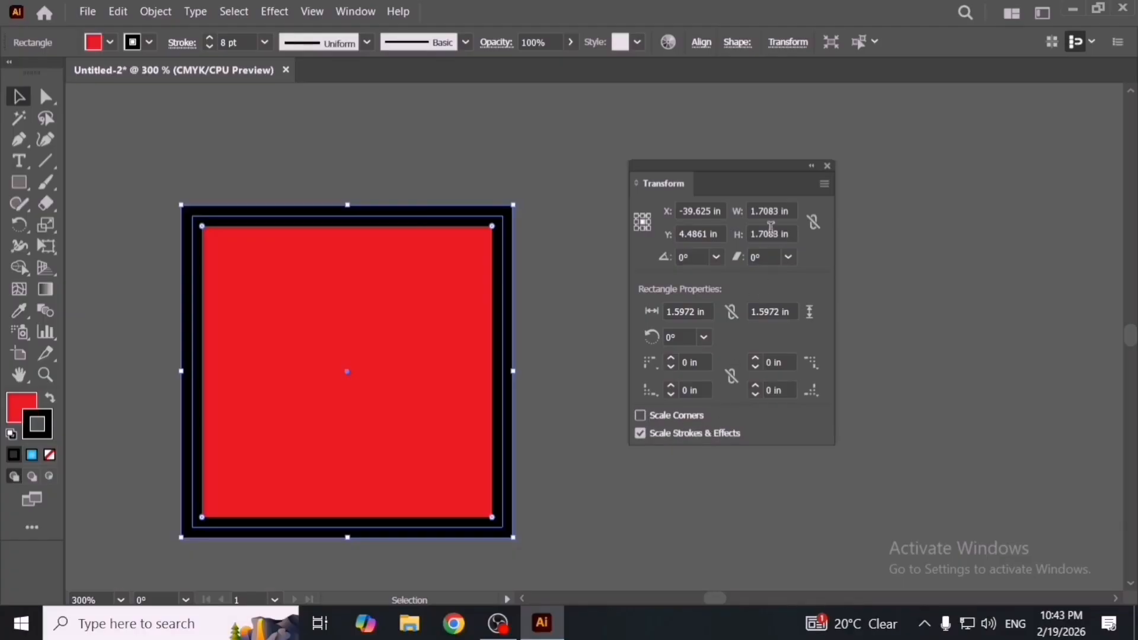
left_click(814, 222)
Step: Reduce the square's linked width and height stepwise to 0.25 in with Scale Strokes & Effects on
left_click(777, 211)
key("Down")
key("Down")
key("Down")
key("Down")
key("Down")
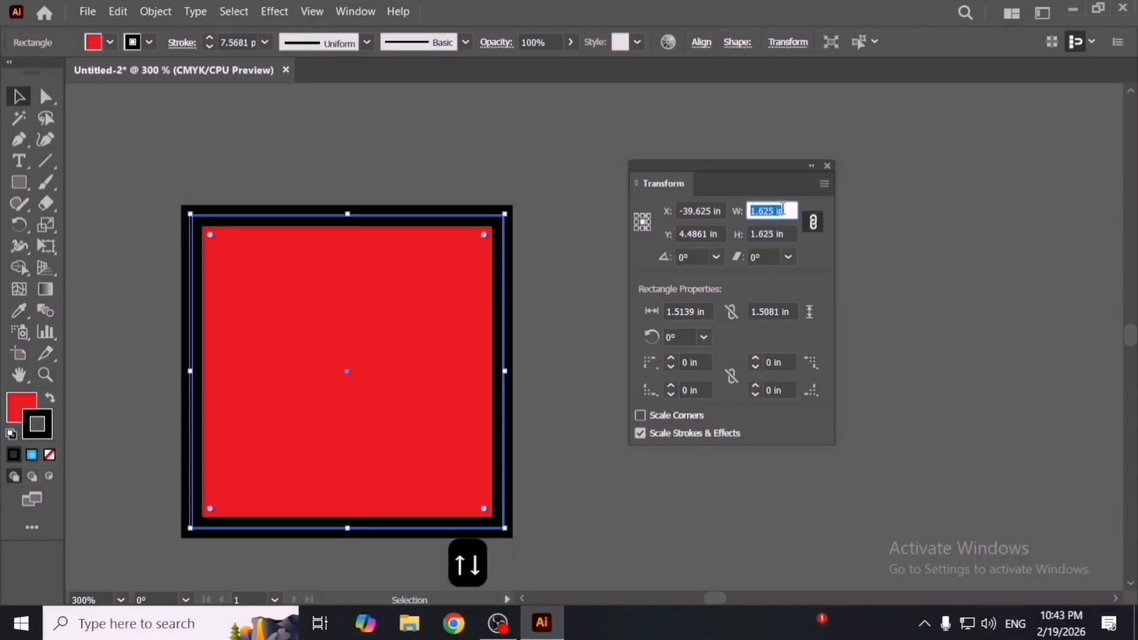
key("Down")
key("Down")
key("Down")
key("Down")
key("Down")
key("Down")
key("Down")
key("Down")
key("Down")
key("Down")
key("Down")
key("Down")
key("Down")
key("Down")
key("Down")
key("Down")
key("Down")
key("Down")
key("Down")
key("Down")
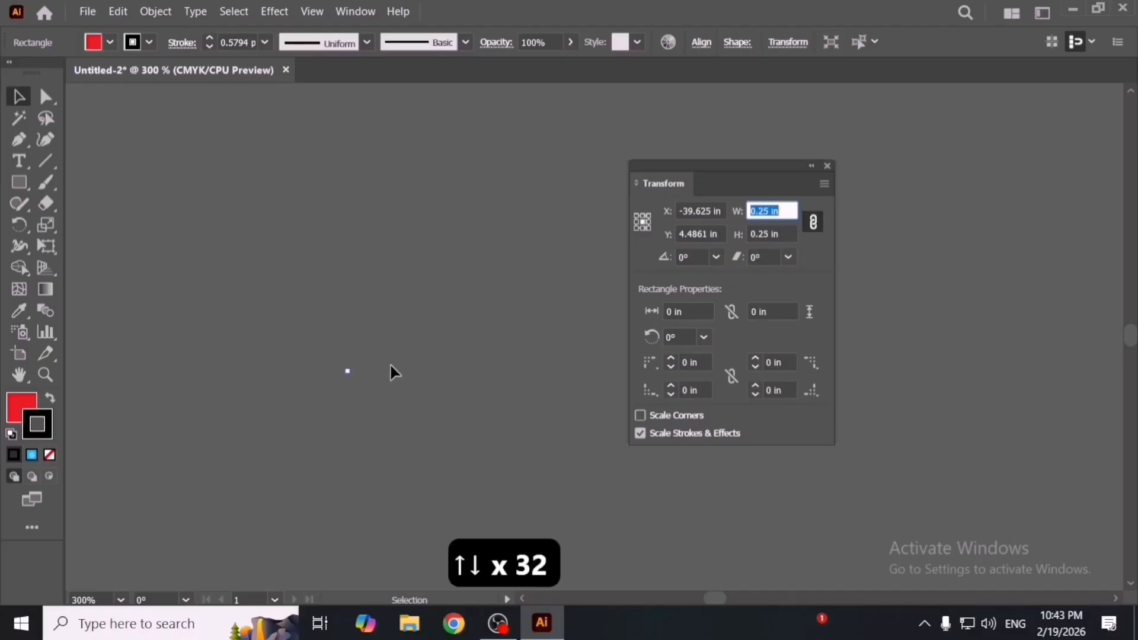
Step: Try stepping the shape's linked width up to enlarge it again, and back down to 1.625 in
key("Up")
key("Up")
key("Up")
key("Up")
key("Up")
key("Up")
key("Up")
key("Up")
key("Up")
key("Up")
key("Up")
key("Up")
key("Up")
key("Up")
key("Up")
key("Up")
key("Up")
key("Up")
key("Up")
key("Up")
key("Up")
key("Up")
key("Up")
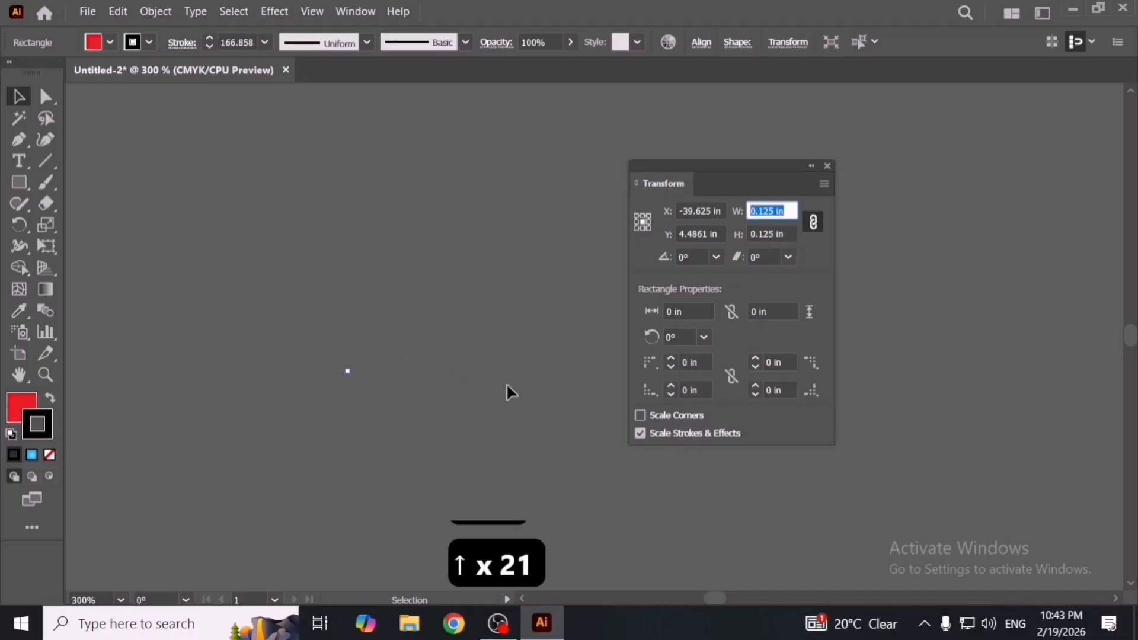
key("Up")
key("Up")
key("Down")
key("Down")
key("Down")
key("Down")
key("Down")
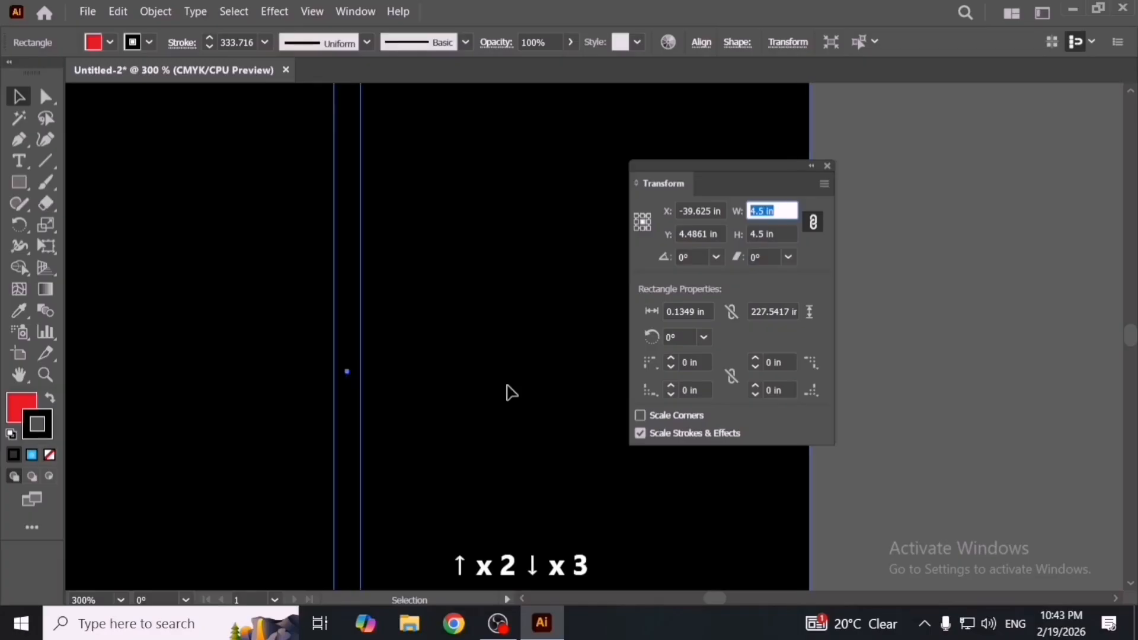
key("Down")
key("Down")
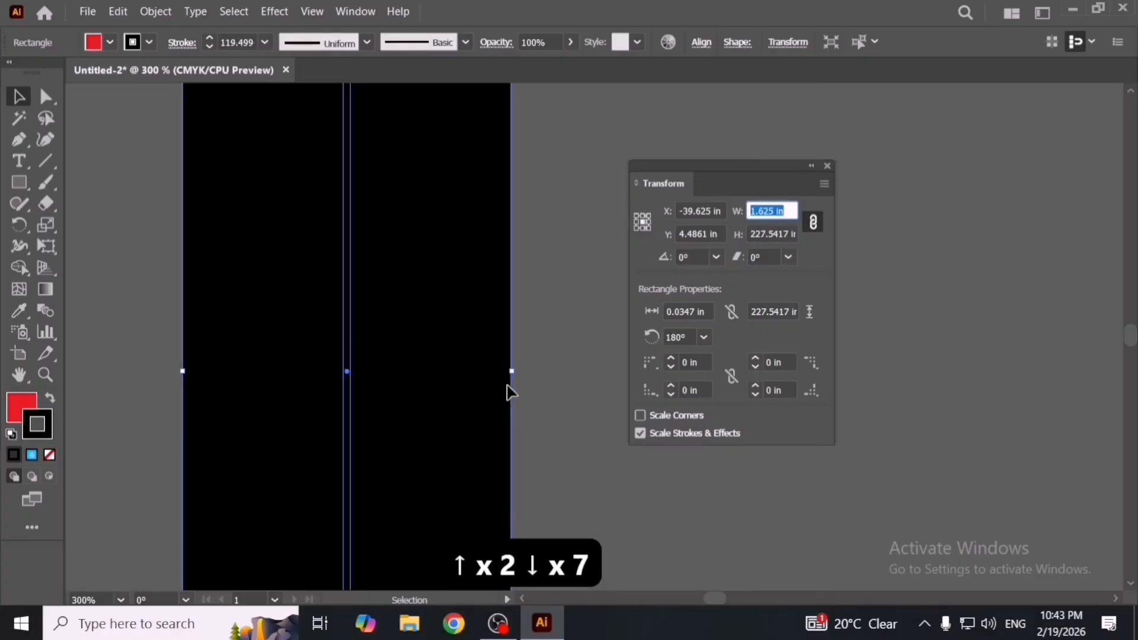
Step: Undo the recent linked size changes and delete the distorted black shape
left_click(521, 397)
scroll(512, 397, "down", 5)
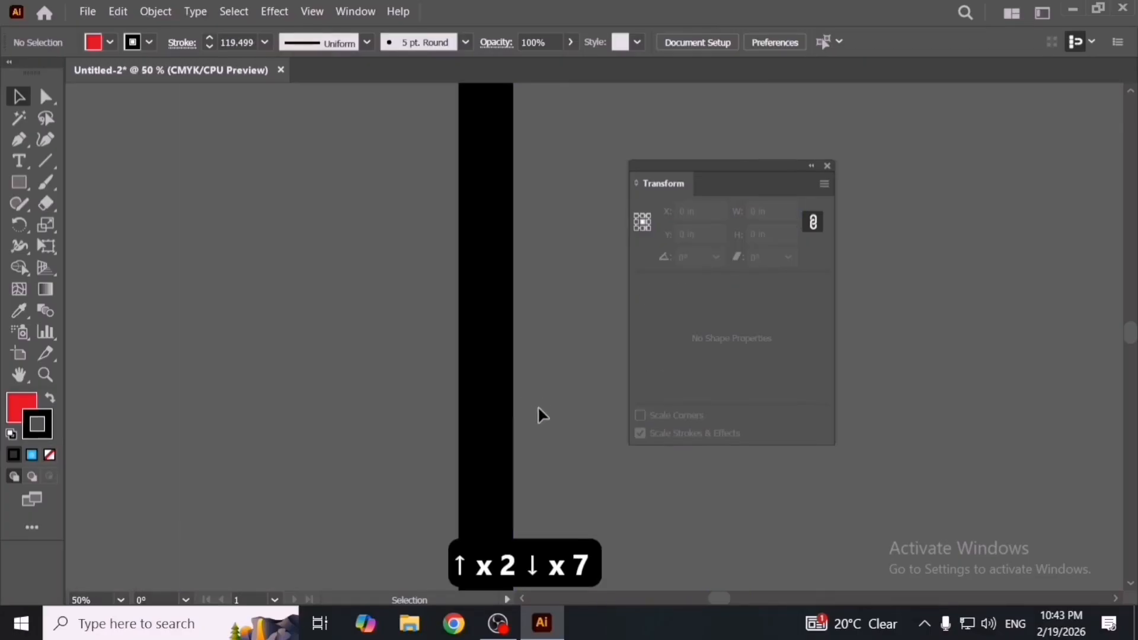
key("ctrl+z")
key("ctrl+z")
key("ctrl+z")
key("ctrl+z")
key("ctrl+z")
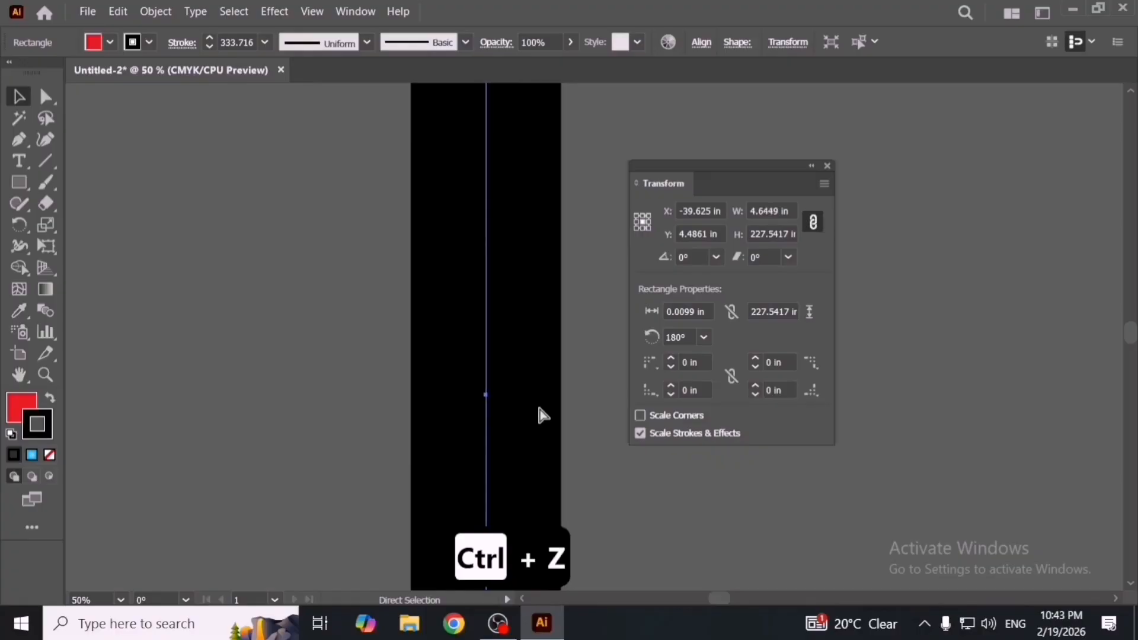
key("ctrl+z")
key("ctrl+z")
key("ctrl+z")
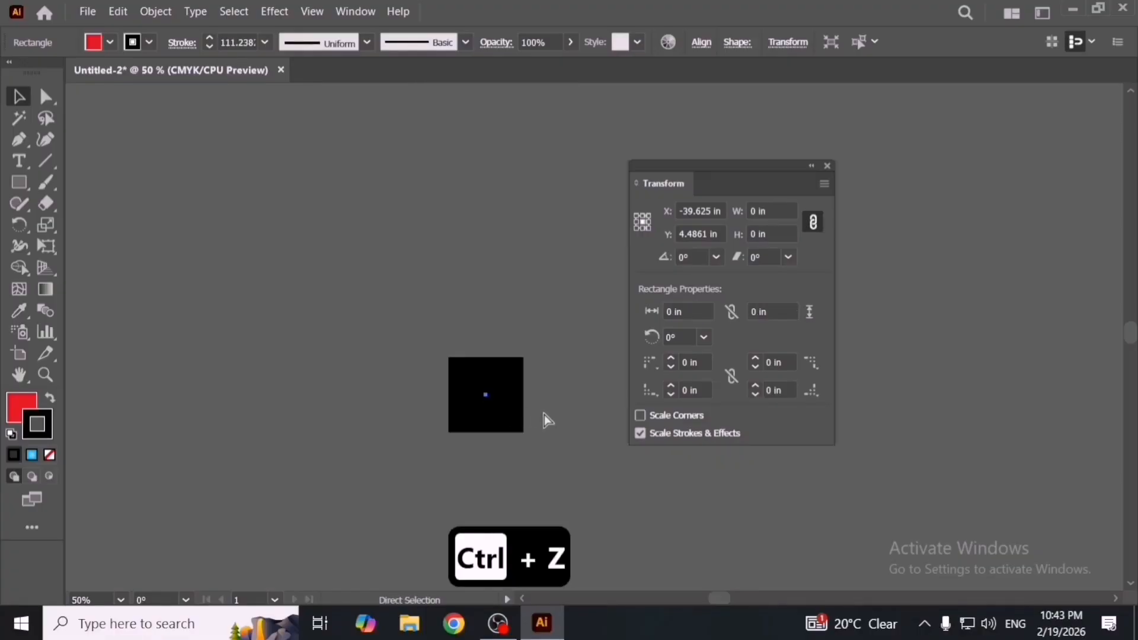
key("ctrl+z")
key("ctrl+z")
key("ctrl+z")
key("ctrl+z")
key("Delete")
Step: Draw a new red square about 11.6 in wide in the empty canvas area beside the artboard
scroll(402, 452, "down", 4)
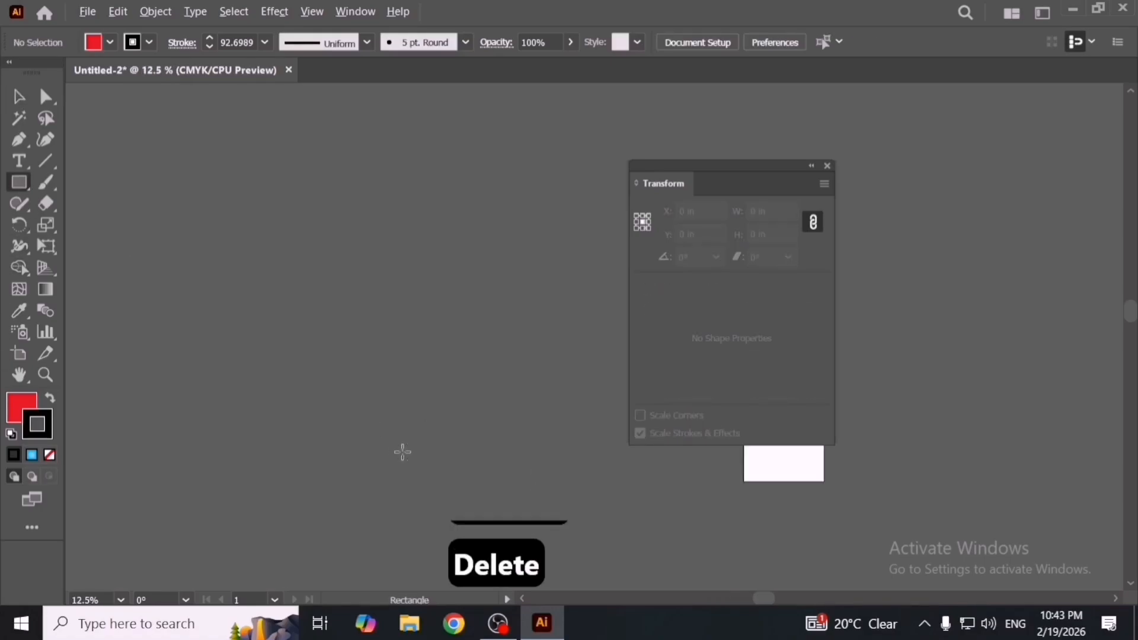
scroll(419, 419, "up", 2)
mouse_move(419, 367)
left_mouse_down()
mouse_move(513, 444)
mouse_move(372, 465)
mouse_move(445, 394)
left_mouse_up()
key("v")
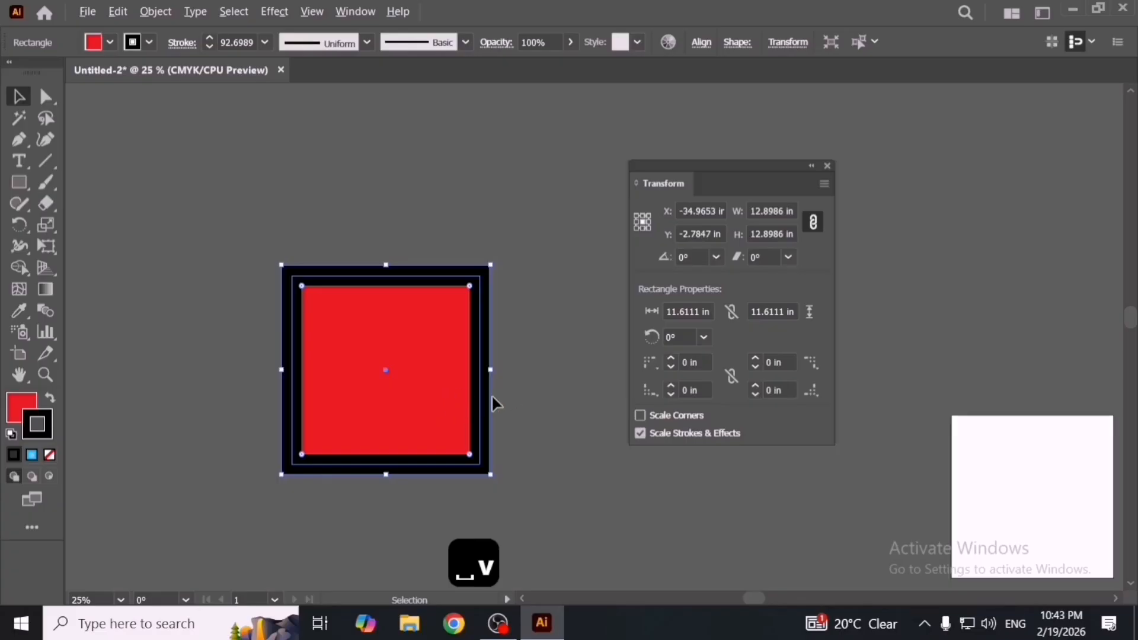
Step: Turn Scale Corners on and Scale Strokes & Effects off, and move the new square to about X -32.28 in, Y -4.23 in
left_click(641, 415)
left_click_drag(389, 401, 433, 382)
scroll(432, 381, "up", 1)
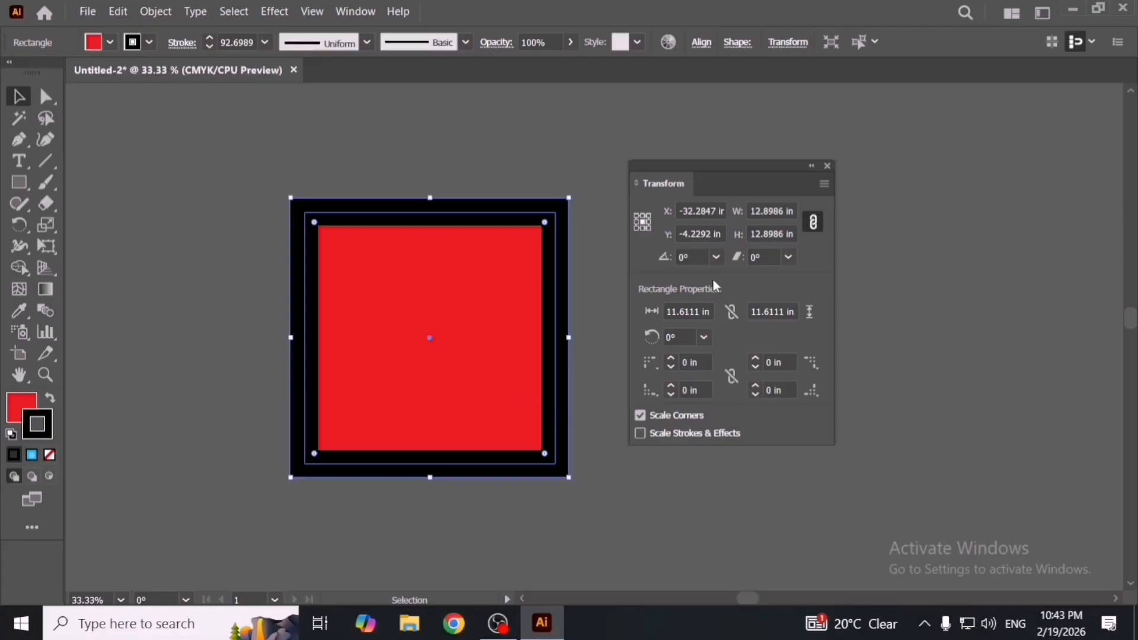
Step: Reduce the new square's linked width stepwise to 9.875 in with stroke scaling off
left_click(773, 211)
key("Down")
key("Down")
key("Down")
key("Down")
key("Down")
key("Down")
key("Down")
key("Down")
key("Down")
key("Down")
key("Down")
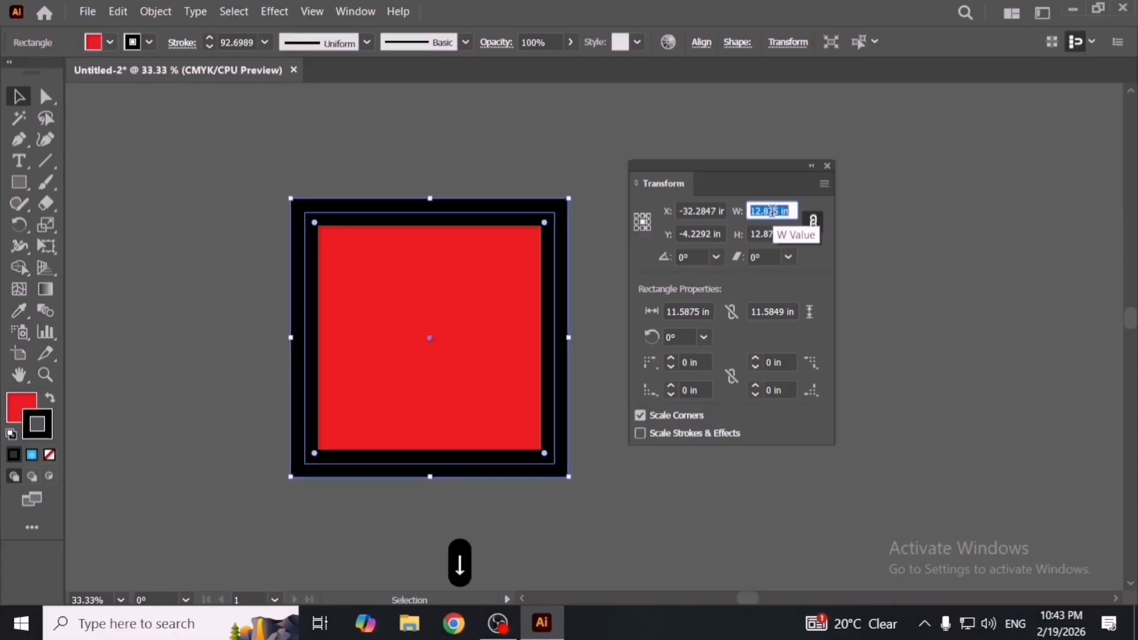
key("Down")
key("Down")
key("Down")
key("Down")
key("Down")
key("Down")
key("Down")
key("Down")
key("Down")
key("Down")
key("Down")
key("Down")
key("Down")
key("Down")
key("Down")
key("Down")
key("Down")
key("Down")
key("Down")
key("Down")
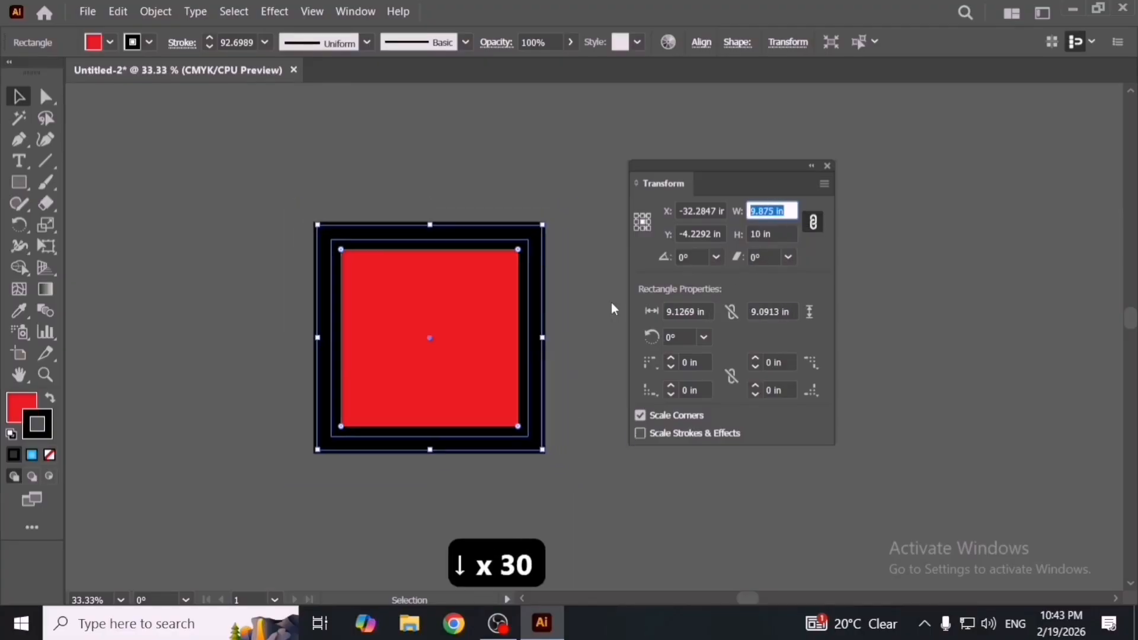
Step: Reduce the red square's linked width stepwise to 3.5 in with Scale Strokes & Effects off
key("Down")
key("Down")
key("Down")
key("Down")
key("Down")
key("Down")
key("Down")
key("Down")
key("Down")
key("Down")
key("Down")
key("Down")
key("Down")
key("Down")
key("Down")
key("Down")
key("Down")
key("Down")
key("Down")
key("Down")
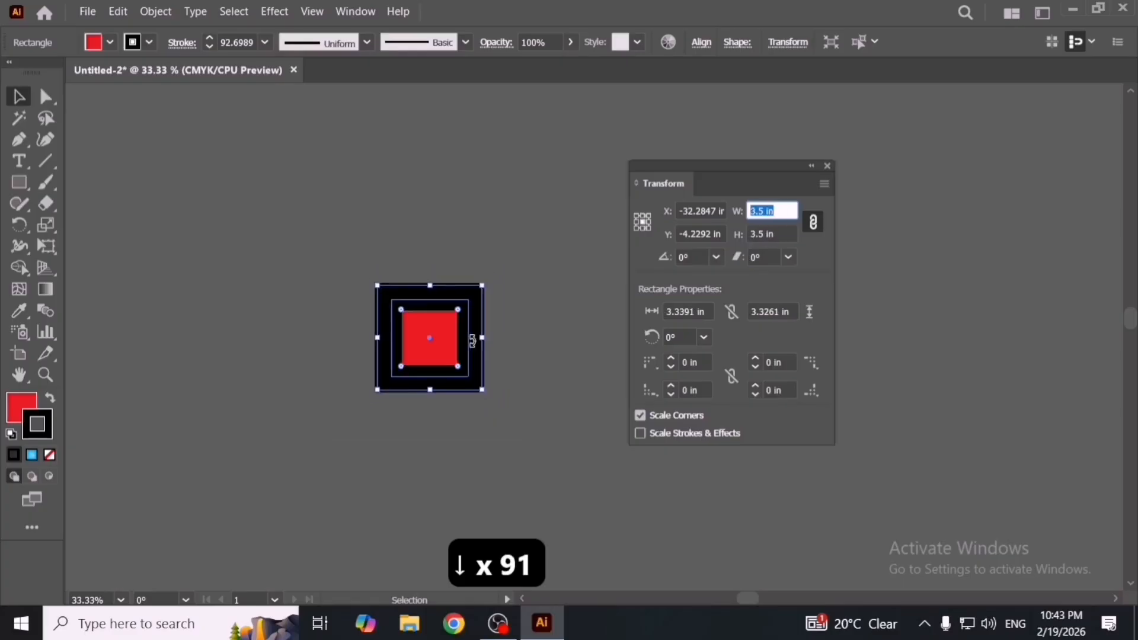
Step: Increase the red square's linked width stepwise to 12.875 in with Scale Strokes & Effects off
key("Up")
key("Up")
key("Up")
key("Up")
key("Up")
key("Up")
key("Up")
key("Up")
key("Up")
key("Up")
key("Up")
key("Up")
key("Up")
key("Up")
key("Up")
key("Up")
key("Up")
key("Up")
key("Up")
key("Up")
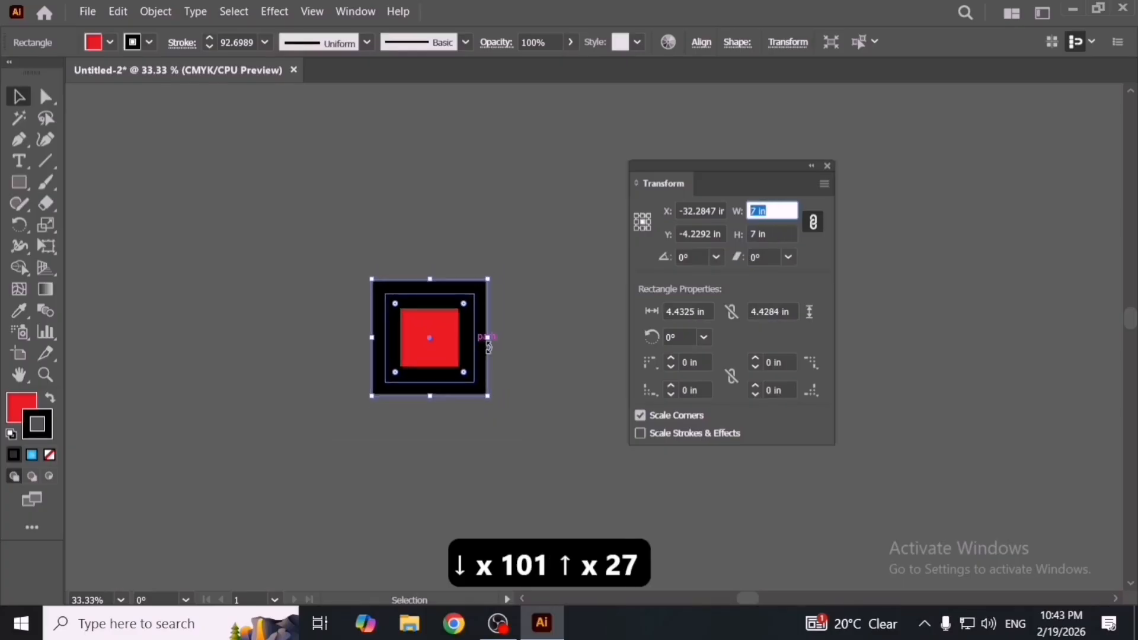
key("Up")
key("Up")
key("Up")
key("Up")
key("Up")
key("Up")
key("Up")
key("Up")
key("Up")
key("Up")
key("Up")
key("Up")
key("Up")
key("Up")
key("Up")
key("Up")
key("Up")
key("Up")
key("Up")
key("Up")
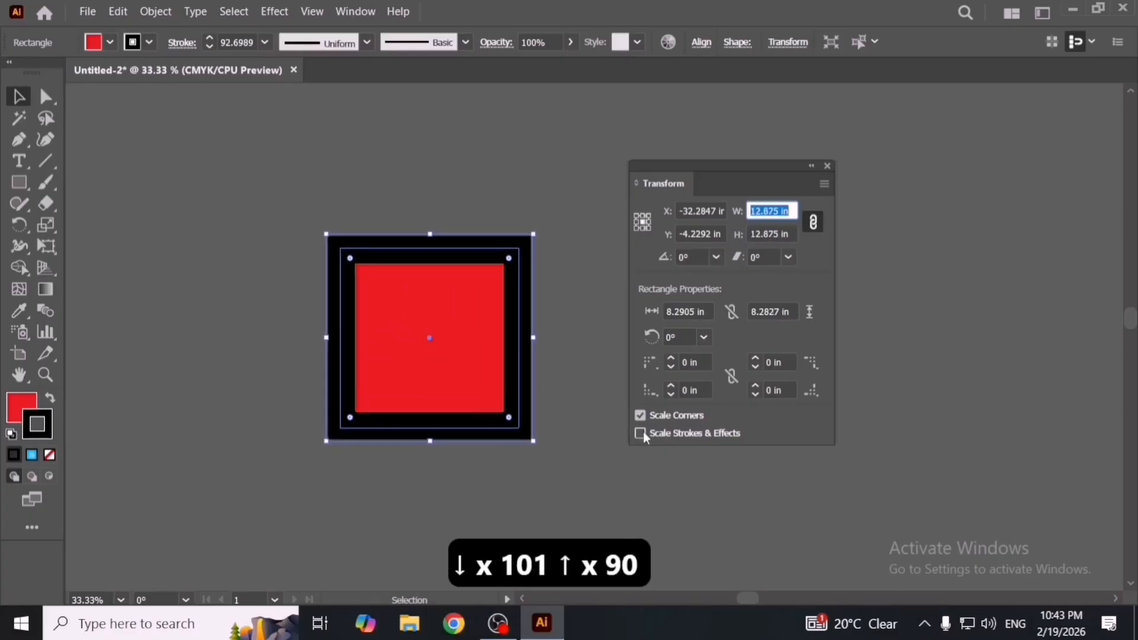
Step: Turn Scale Strokes & Effects on and reduce the square's linked width stepwise to 1.125 in
left_click(641, 434)
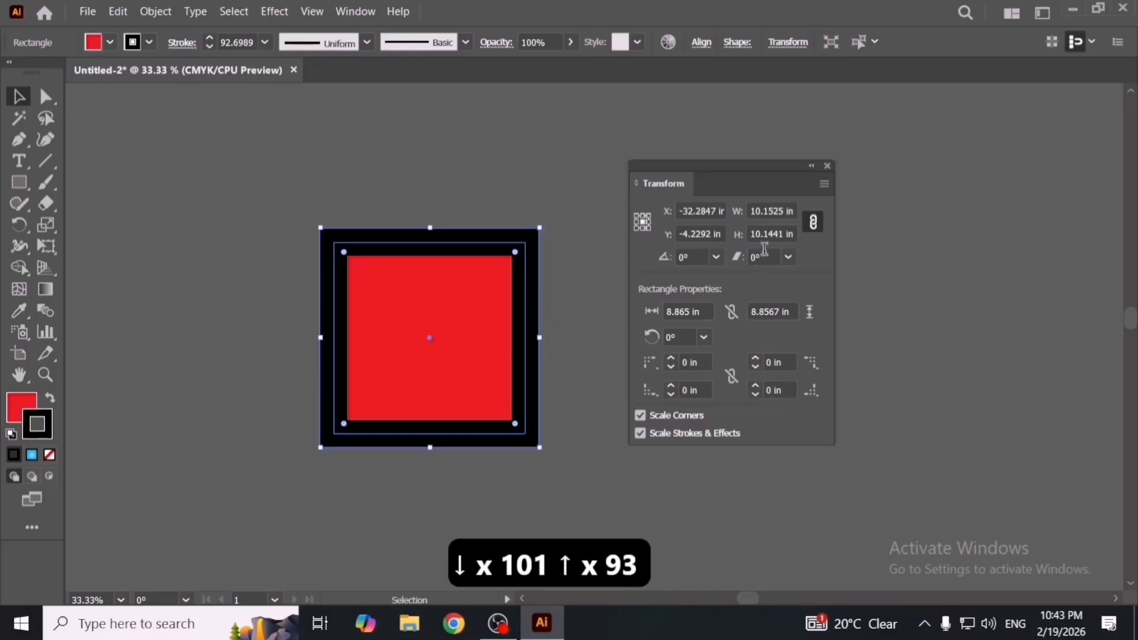
left_click(779, 208)
key("Up")
key("Up")
key("Down")
key("Down")
key("Down")
key("Down")
key("Down")
key("Down")
key("Down")
key("Down")
key("Down")
key("Down")
key("Down")
key("Down")
key("Down")
key("Down")
key("Down")
key("Down")
key("Down")
key("Down")
key("Down")
key("Down")
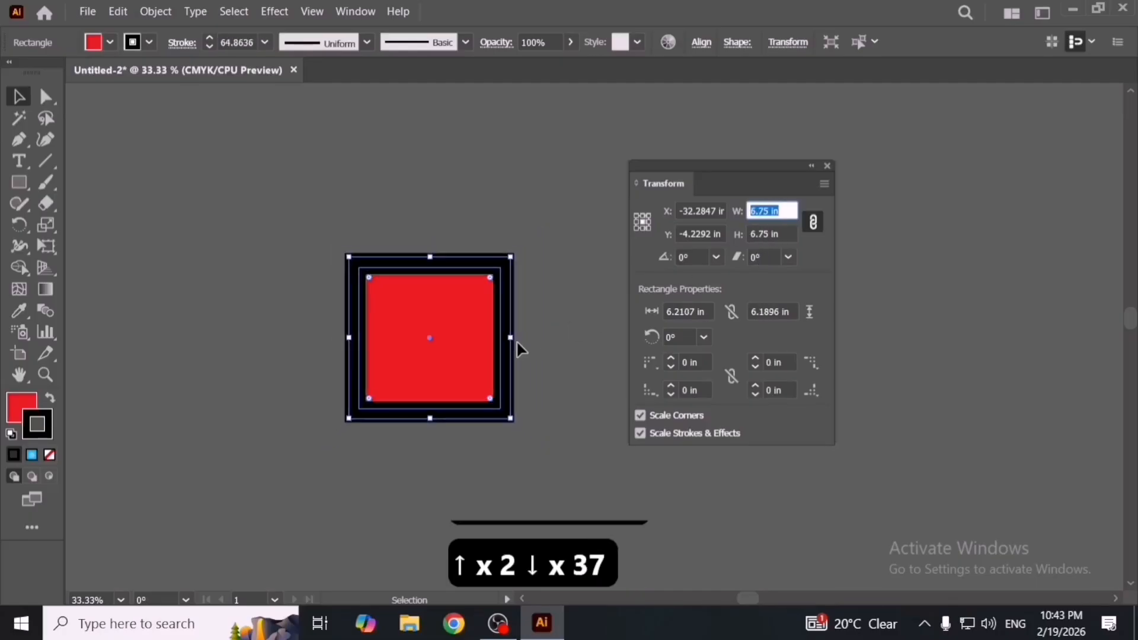
key("Down")
key("Down")
key("Down")
key("Down")
key("Down")
key("Down")
key("Down")
key("Down")
key("Down")
key("Down")
key("Down")
key("Down")
key("Down")
key("Down")
key("Down")
key("Down")
key("Down")
key("Down")
key("Down")
key("Down")
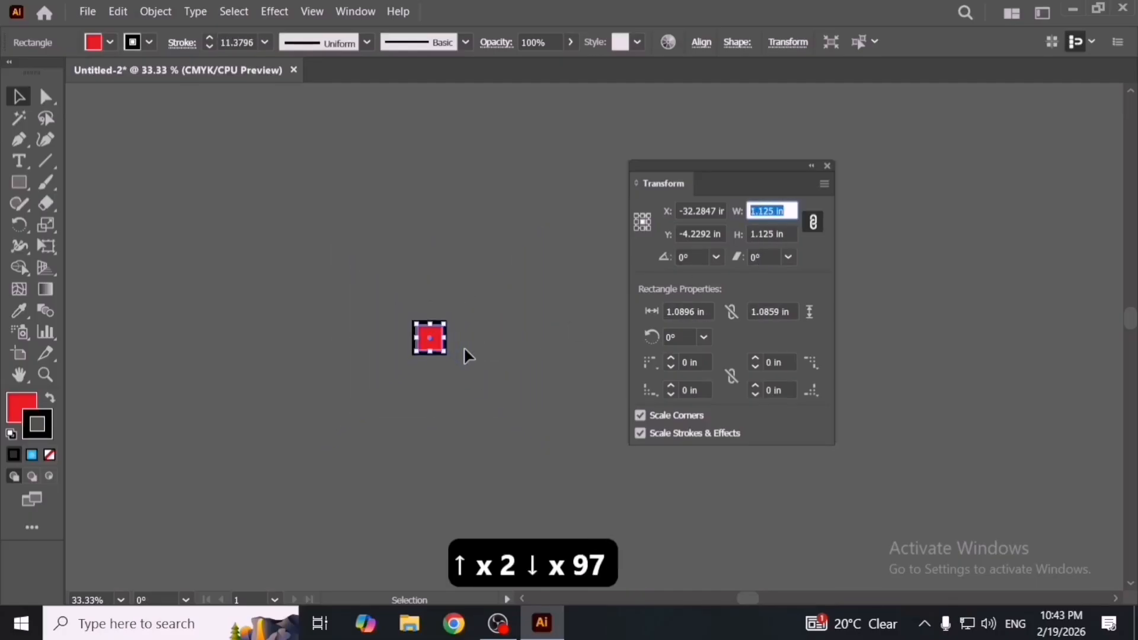
Step: Increase the square's linked width stepwise to about 9.51 in with Scale Strokes & Effects on
key("Up")
key("Up")
key("Up")
key("Up")
key("Up")
key("Up")
key("Up")
key("Up")
key("Up")
key("Up")
key("Up")
key("Up")
key("Up")
key("Up")
key("Up")
key("Up")
key("Up")
key("Up")
key("Up")
key("Up")
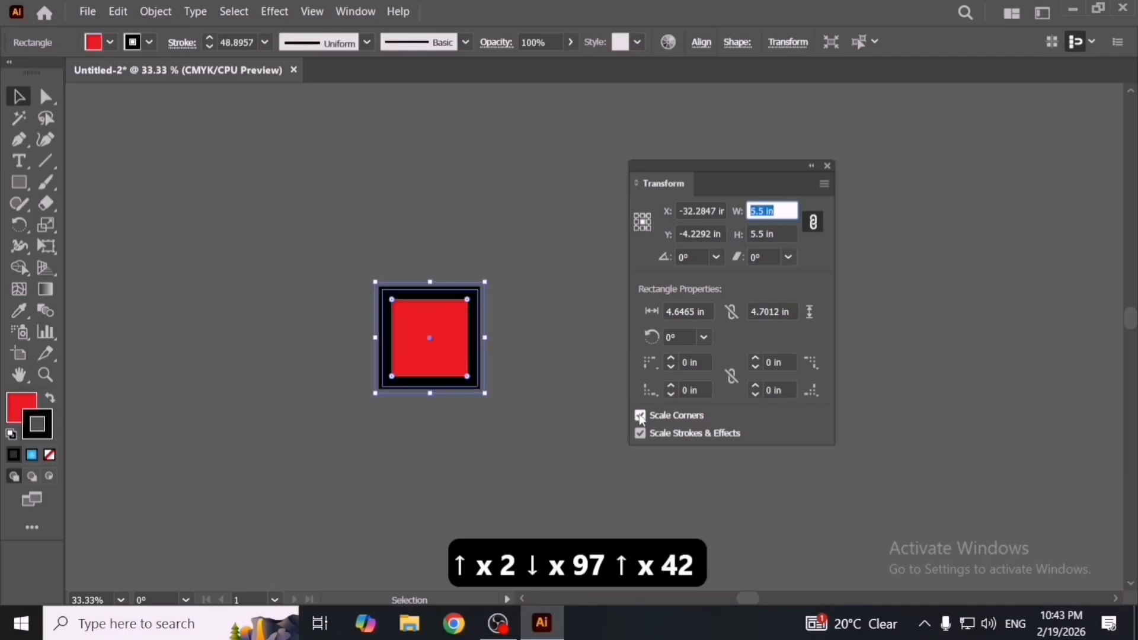
key("Up")
key("Up")
key("Up")
key("Up")
key("Up")
key("Up")
key("Up")
key("Up")
key("Up")
key("Up")
key("Up")
key("Up")
key("Up")
key("Up")
key("Up")
key("Up")
key("Up")
key("Up")
key("Up")
key("Up")
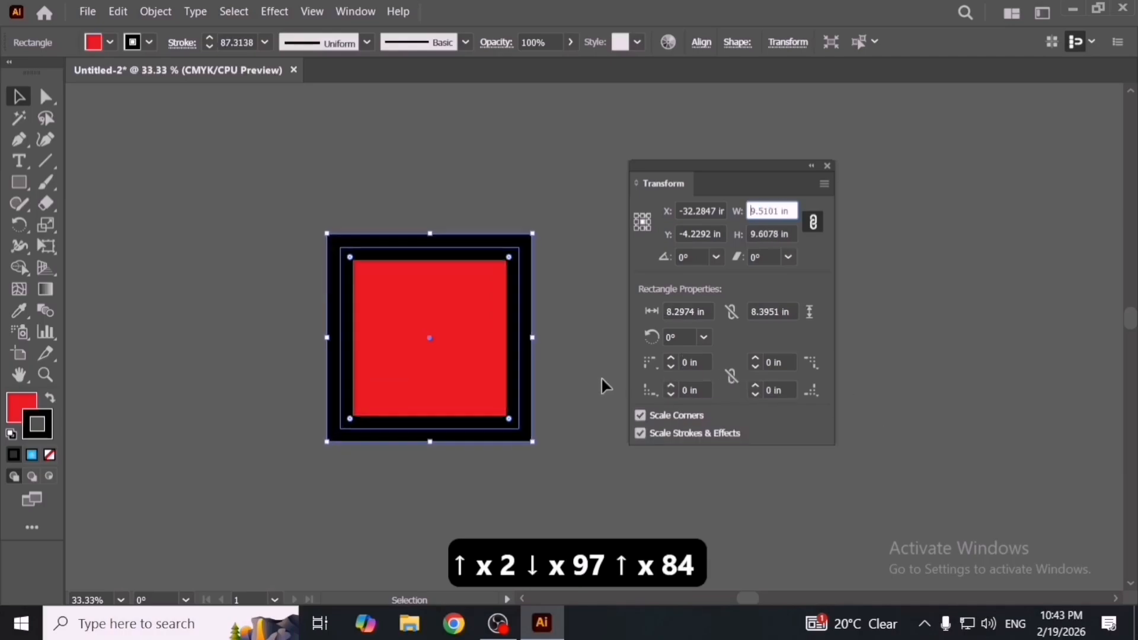
Step: Round all four corners of the square to a radius of about 1.845 in and turn Scale Corners off
left_click(601, 376)
left_click(533, 323)
key("a")
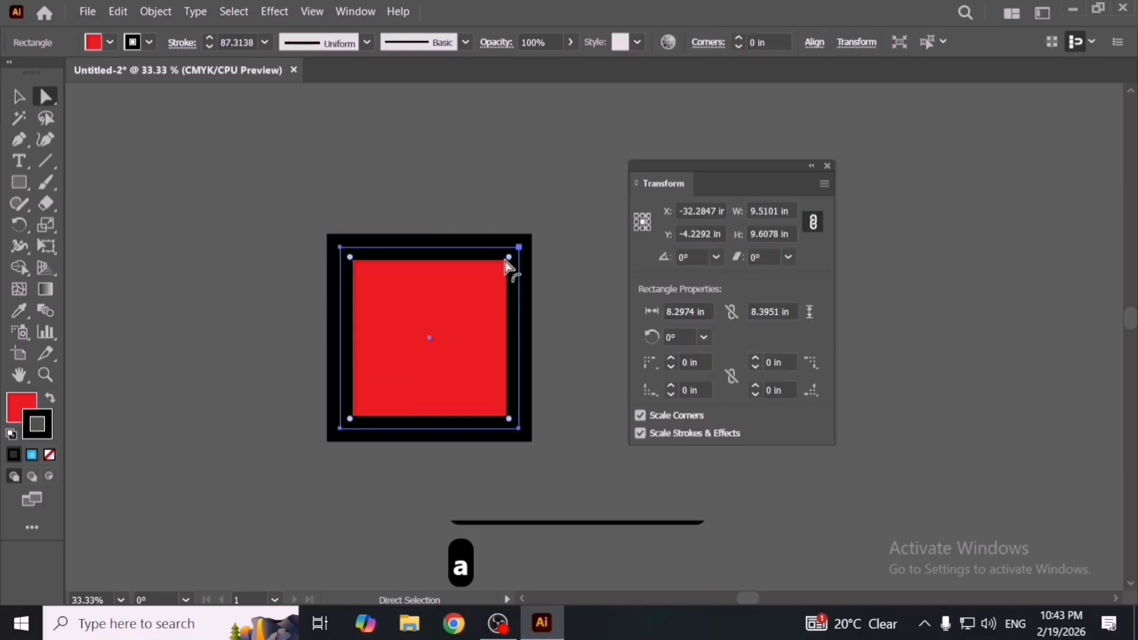
left_click_drag(507, 260, 478, 286)
key("v")
left_click(573, 305)
left_click(460, 338)
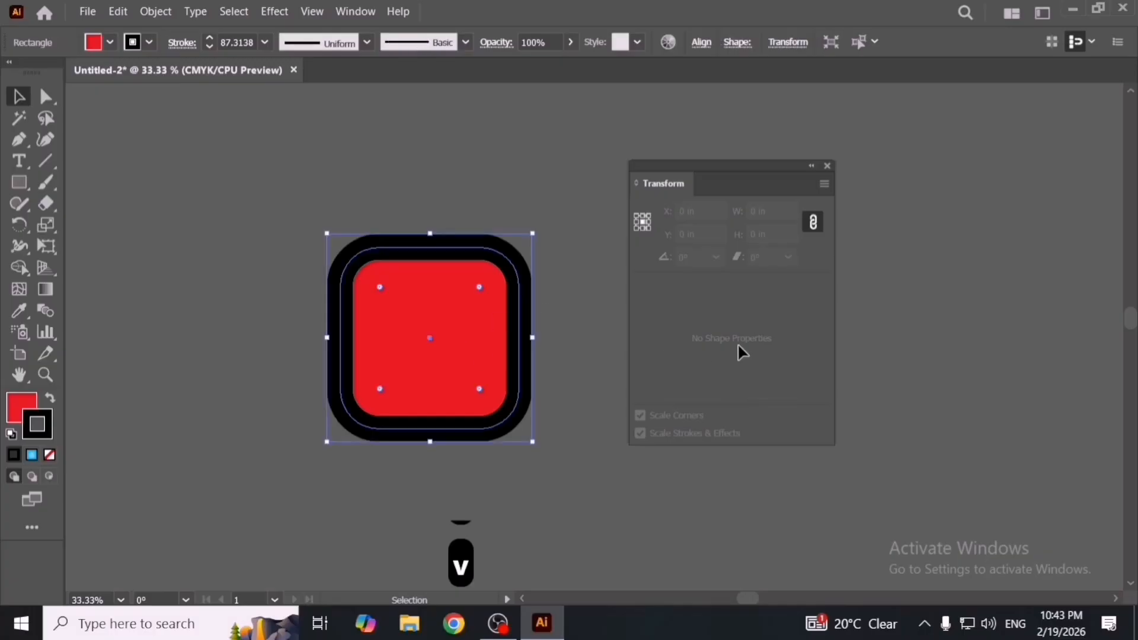
left_click(641, 416)
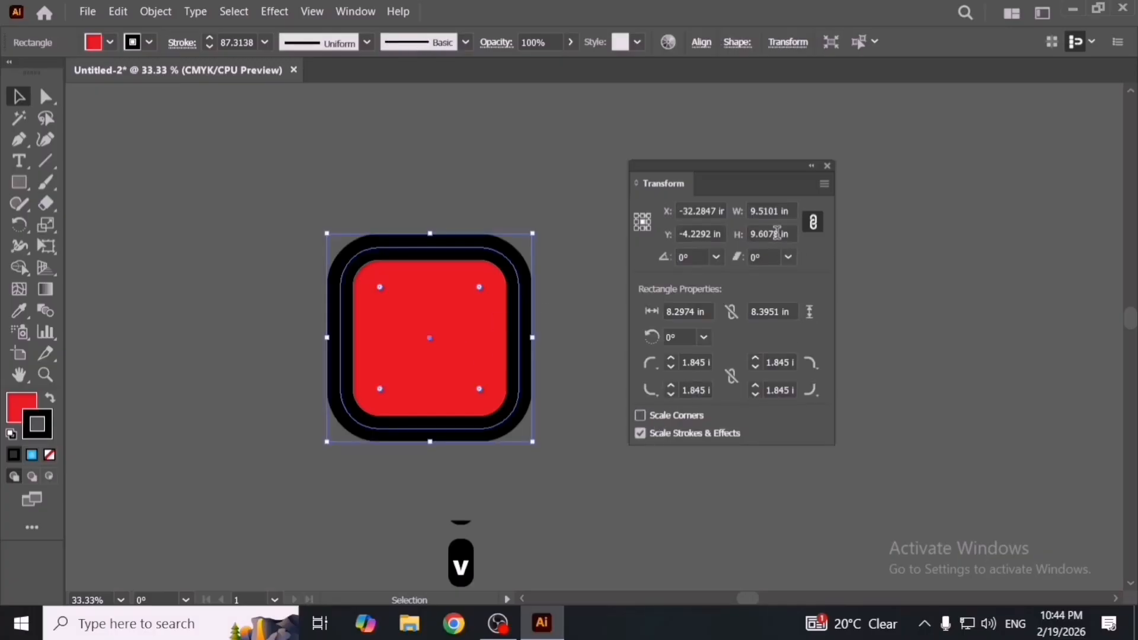
Step: Reduce the rounded square's linked width stepwise to 2.125 in with Scale Corners off
left_click(784, 210)
key("Down")
key("Down")
key("Down")
key("Down")
key("Down")
key("Down")
key("Down")
key("Down")
key("Down")
key("Down")
key("Down")
key("Down")
key("Down")
key("Down")
key("Down")
key("Down")
key("Down")
key("Down")
key("Down")
key("Down")
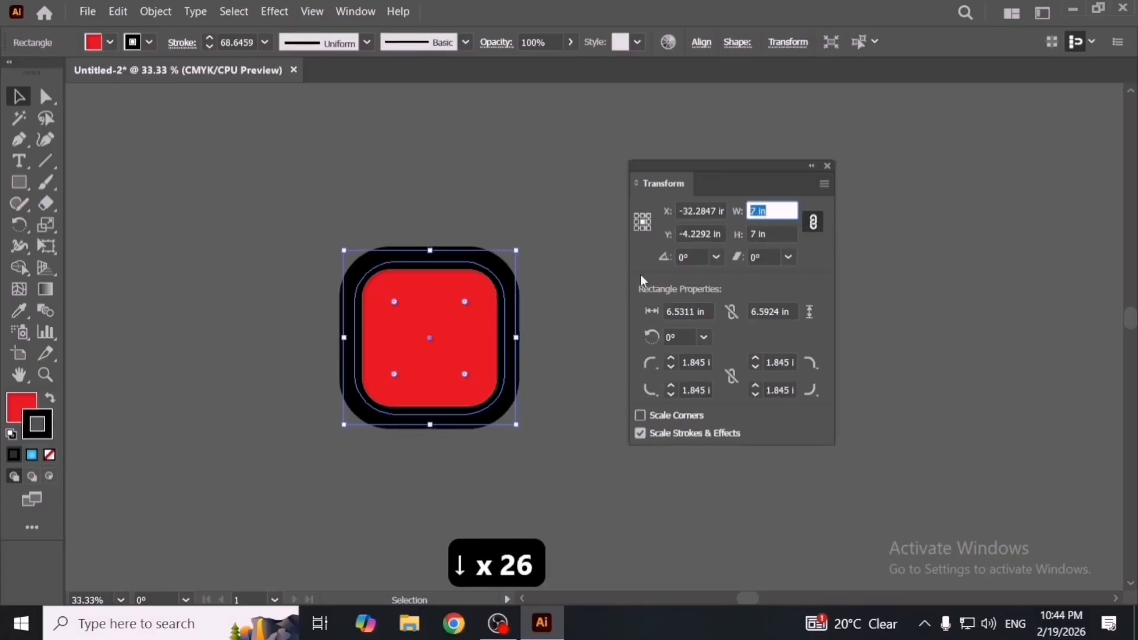
key("Down")
key("Down")
key("Down")
key("Down")
key("Down")
key("Down")
key("Down")
key("Down")
key("Down")
key("Down")
key("Down")
key("Down")
key("Down")
key("Down")
key("Down")
key("Down")
key("Down")
key("Down")
key("Down")
key("Down")
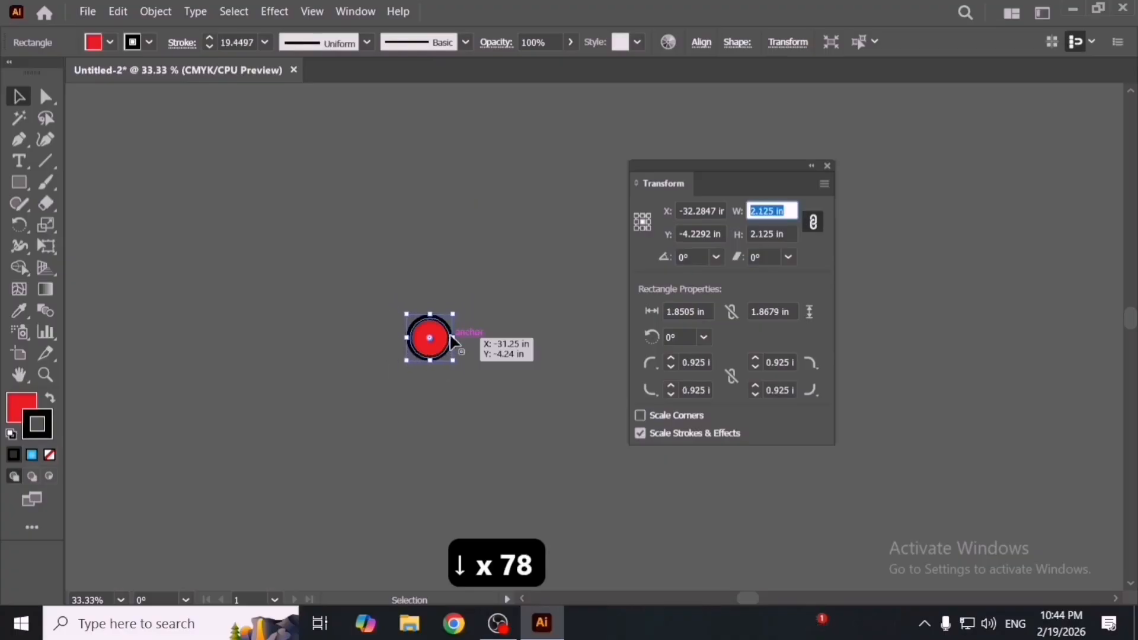
Step: Increase the rounded square's linked width stepwise to about 9.08 in with Scale Corners still off
key("Up")
key("Up")
key("Up")
key("Up")
key("Up")
key("Up")
key("Up")
key("Up")
key("Up")
key("Up")
key("Up")
key("Up")
key("Up")
key("Up")
key("Up")
key("Up")
key("Up")
key("Up")
key("Up")
key("Up")
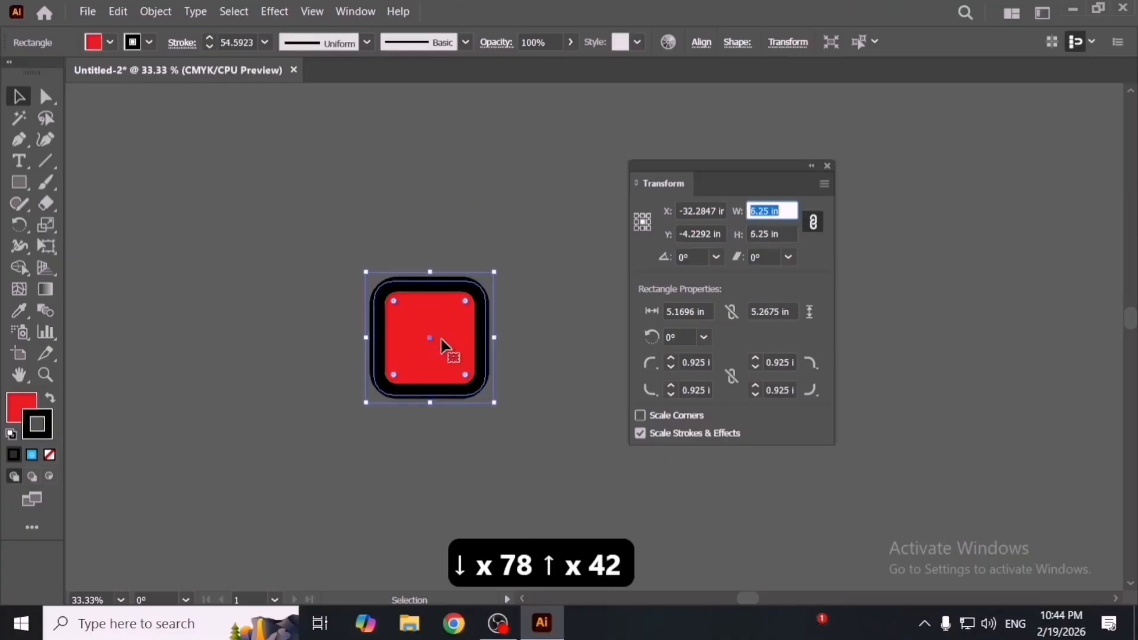
key("Up")
key("Up")
key("Up")
key("Up")
key("Up")
key("Up")
key("Up")
key("Up")
key("Up")
key("Up")
key("Up")
key("Up")
key("Up")
key("Up")
key("Up")
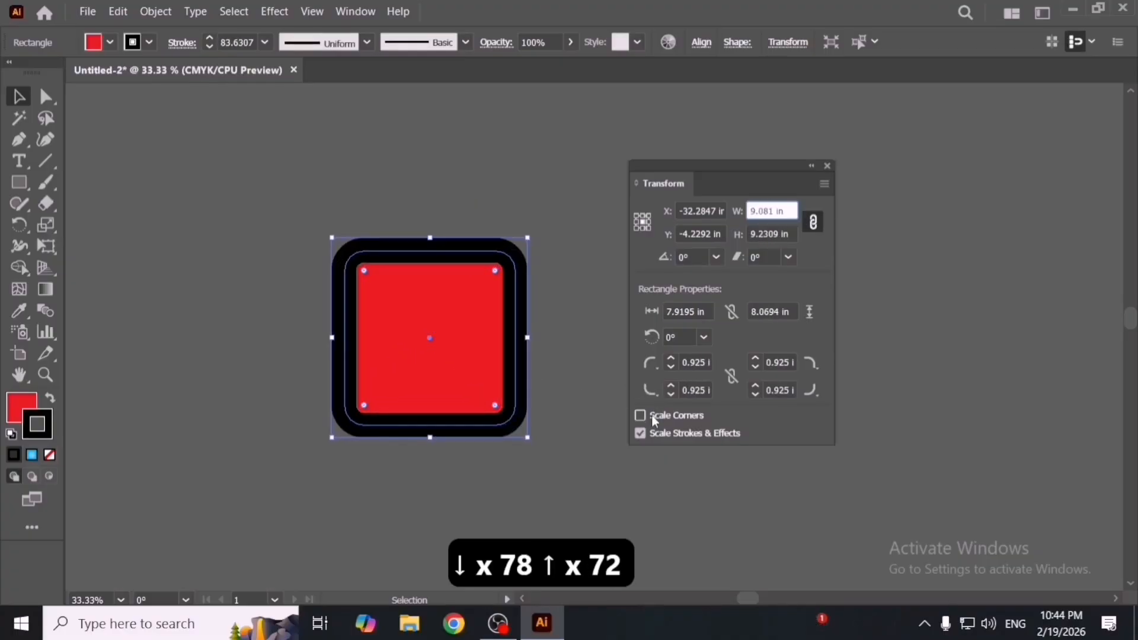
Step: Turn Scale Corners on and reduce the square's linked width stepwise to 1.625 in
left_click(653, 417)
left_click(777, 212)
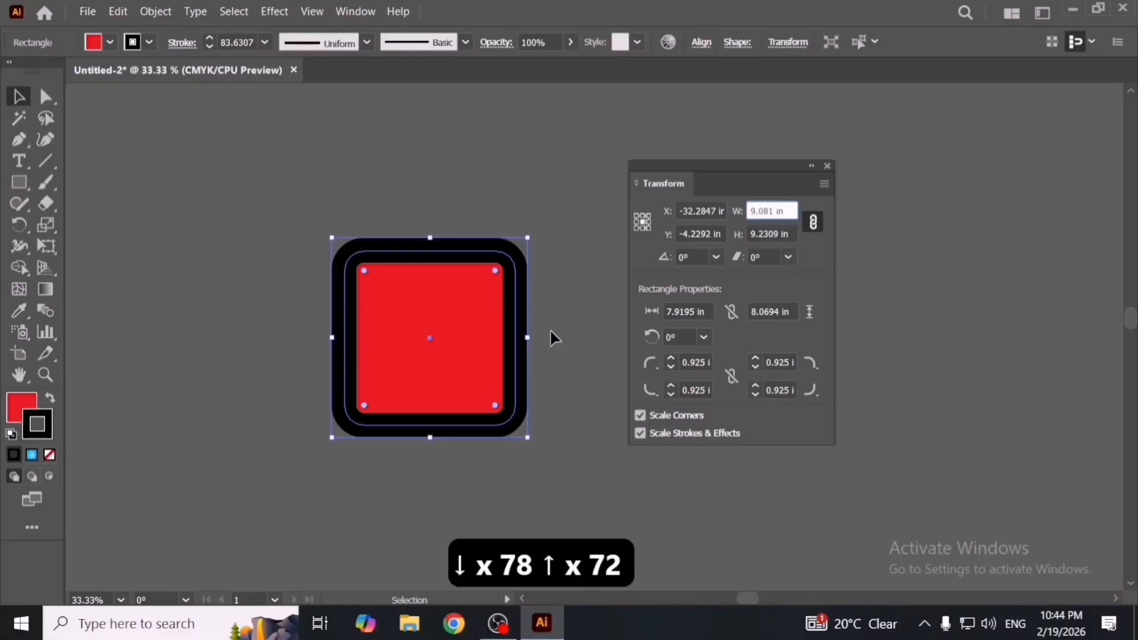
key("Down")
key("Down")
key("Down")
key("Down")
key("Down")
key("Down")
key("Down")
key("Down")
key("Down")
key("Down")
key("Down")
key("Down")
key("Down")
key("Down")
key("Down")
key("Down")
key("Down")
key("Down")
key("Down")
key("Down")
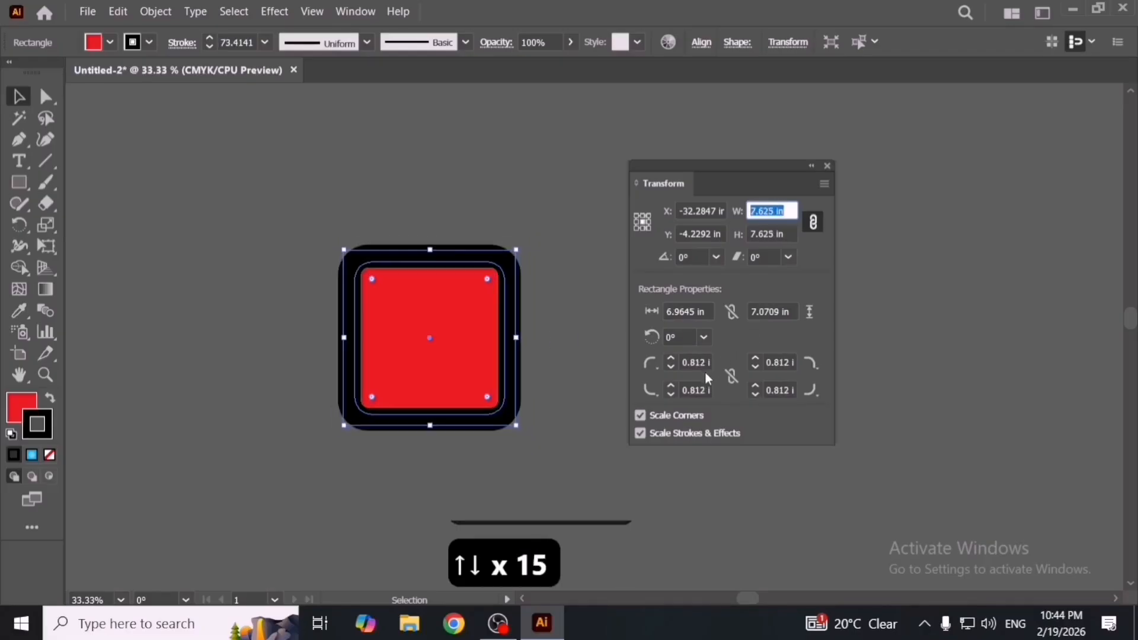
key("Down")
key("Down")
key("Down")
key("Down")
key("Down")
key("Down")
key("Down")
key("Down")
key("Down")
key("Down")
key("Down")
key("Down")
key("Down")
key("Down")
key("Down")
key("Down")
key("Down")
key("Down")
key("Down")
key("Down")
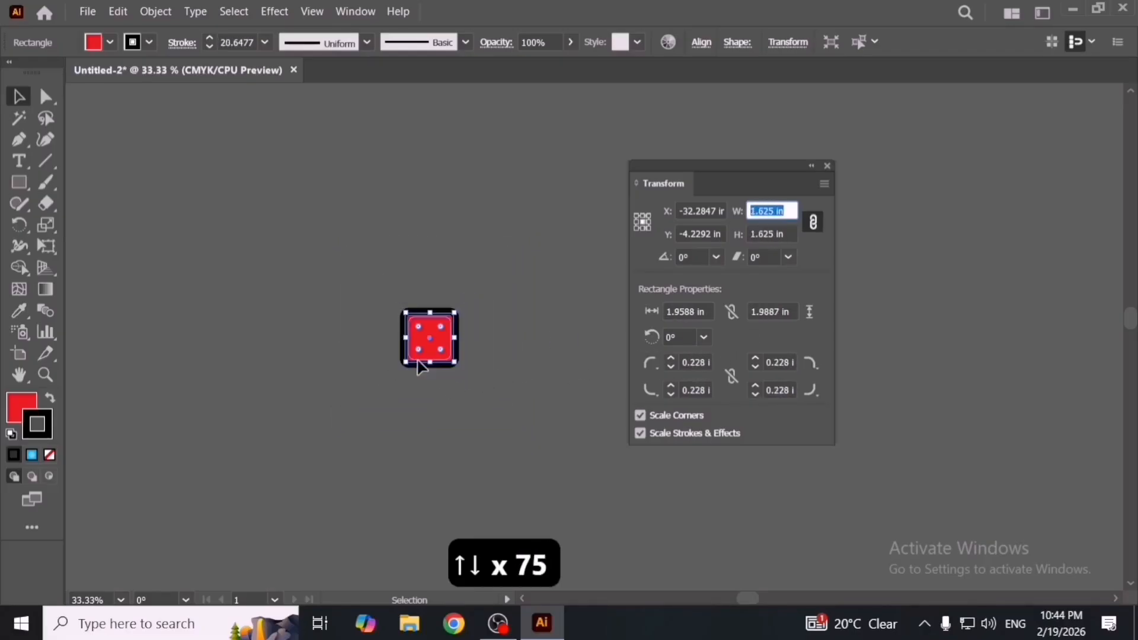
Step: Step the square's linked width to 1.25 in with Scale Corners and Scale Strokes & Effects on
key("Up")
key("Up")
key("Up")
key("Up")
key("Up")
key("Up")
key("Up")
key("Up")
key("Up")
key("Up")
key("Up")
key("Up")
key("Up")
key("Up")
key("Up")
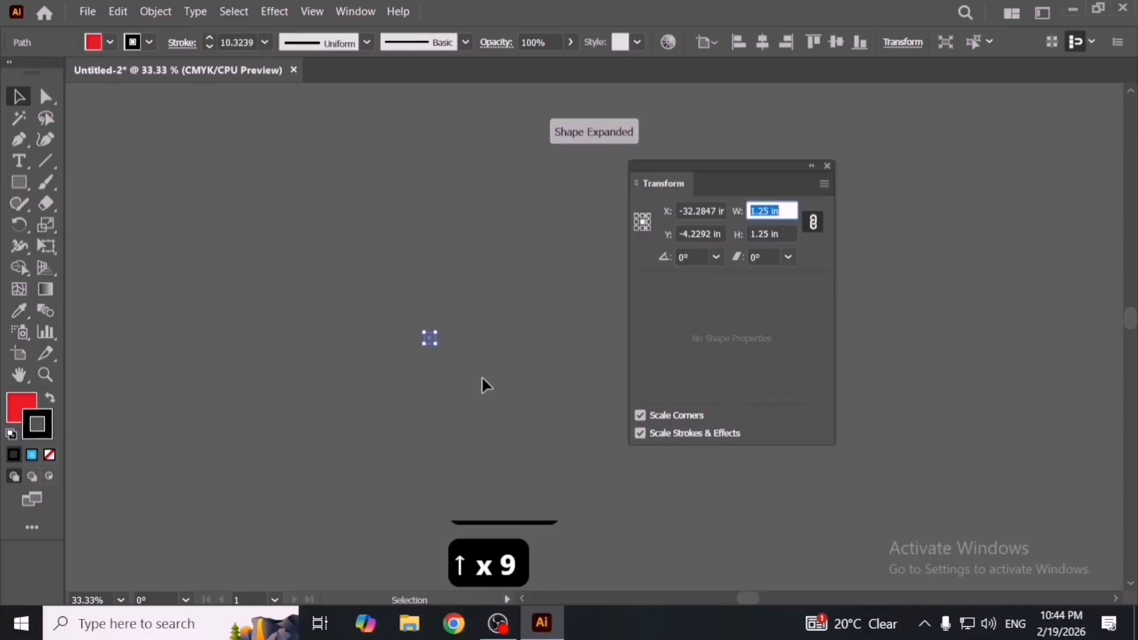
Step: Delete the resized red shape from the canvas
left_click(482, 377)
key("Delete")
key("Delete")
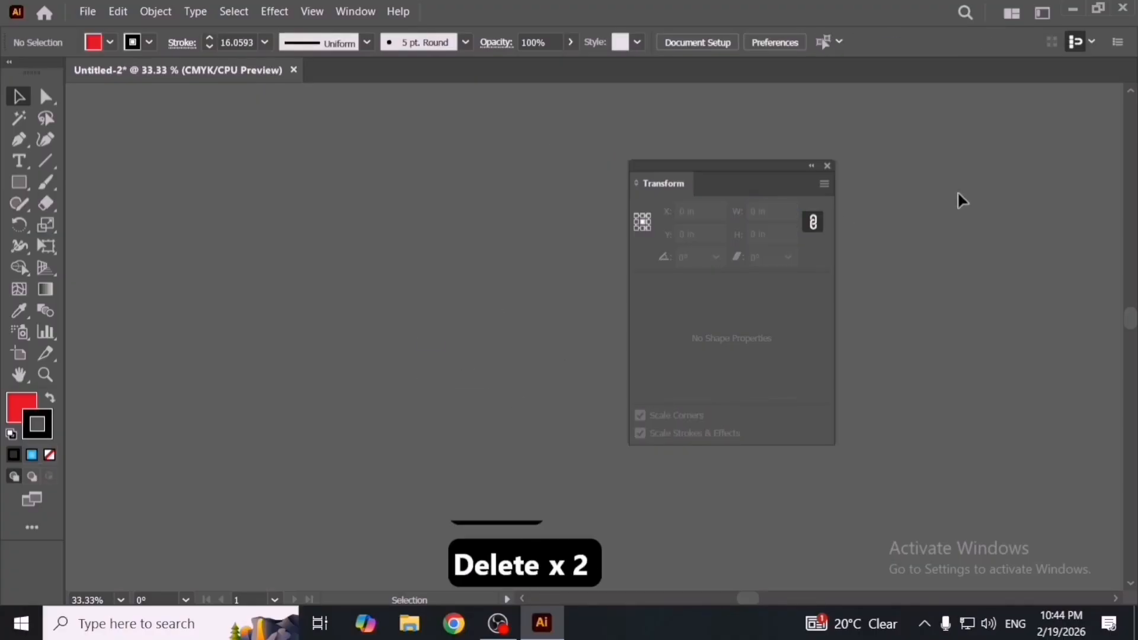
Step: Draw a new red square about 9.2 in wide with a black stroke in the middle of the canvas
left_click(19, 182)
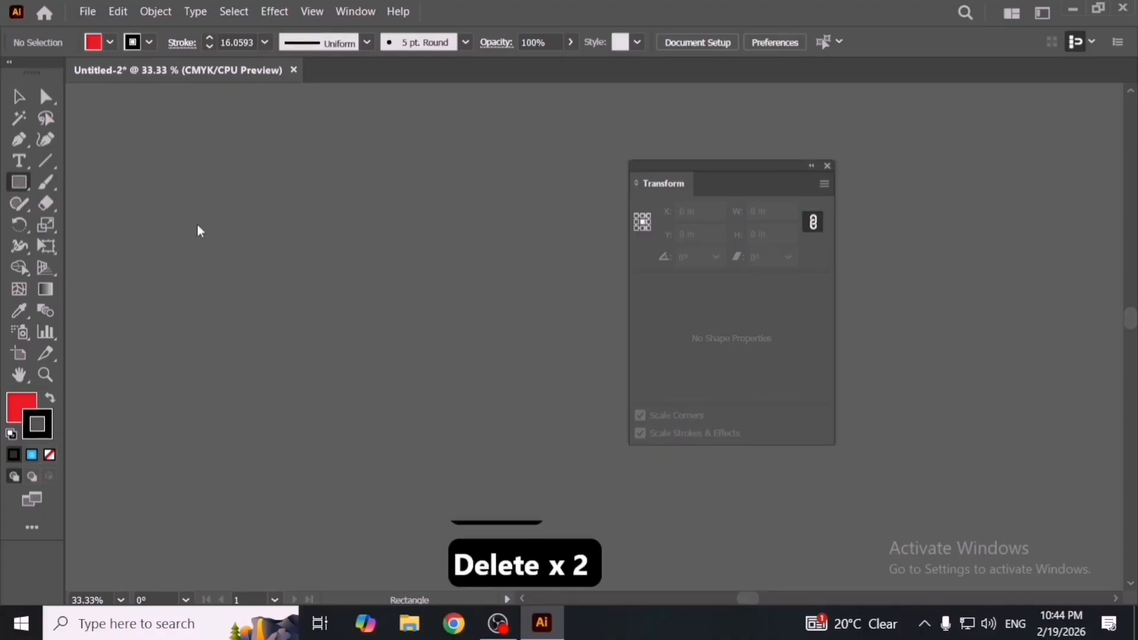
mouse_move(387, 285)
left_mouse_down()
mouse_move(437, 313)
mouse_move(485, 383)
left_mouse_up()
key("v")
left_click_drag(450, 335, 511, 383)
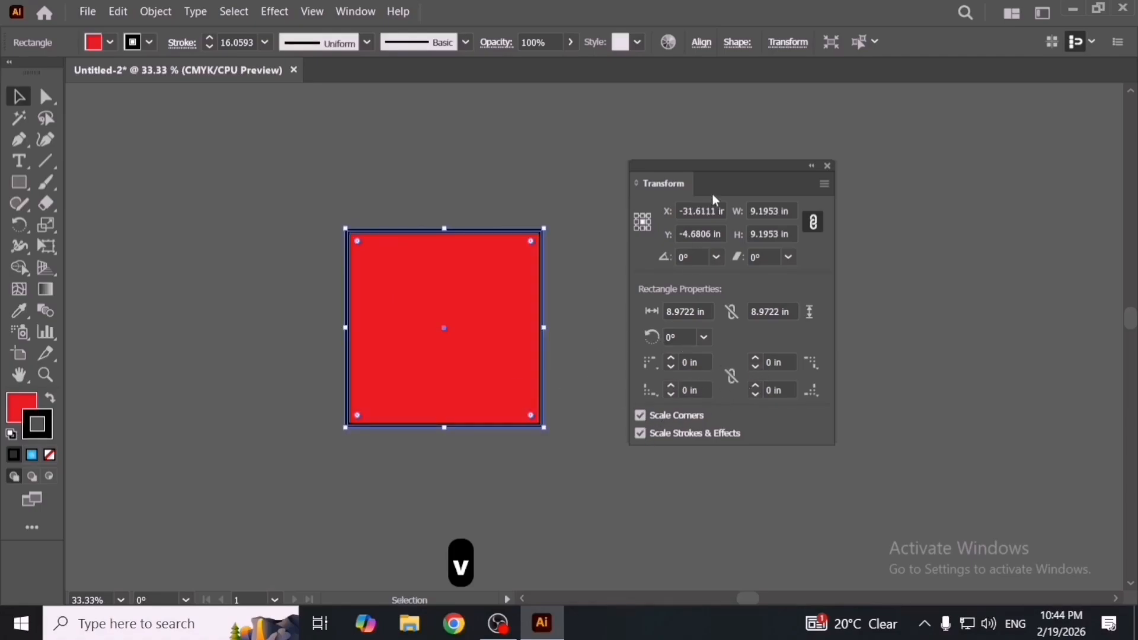
Step: Close the floating Transform panel and set the square's reference point to middle left in the control bar's transform options
left_click_drag(714, 187, 725, 154)
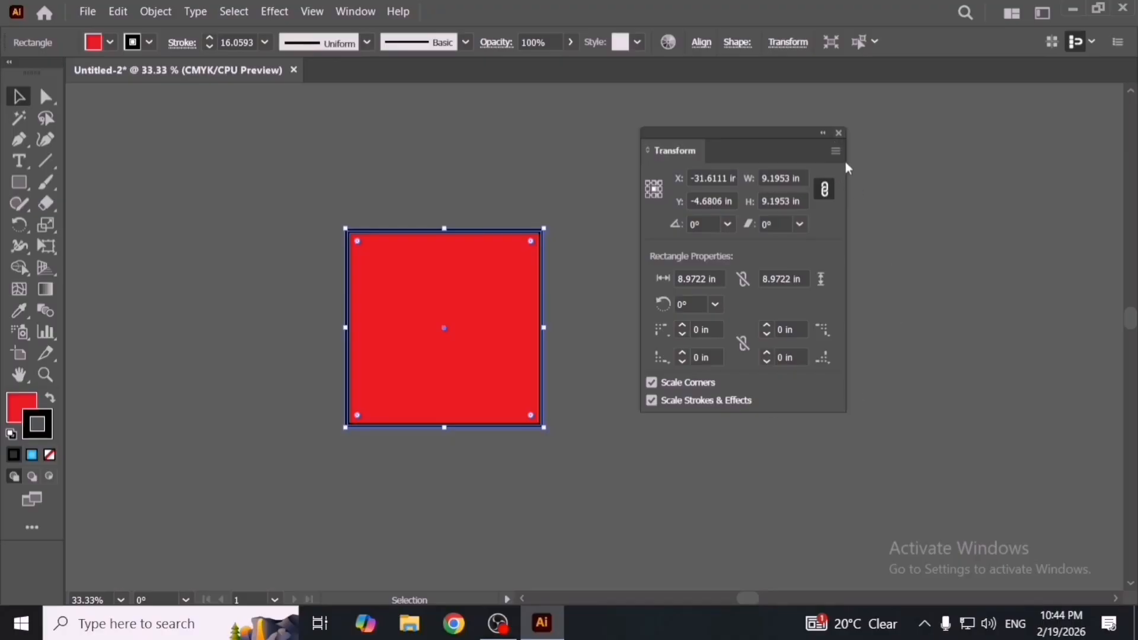
left_click(839, 133)
left_click(787, 42)
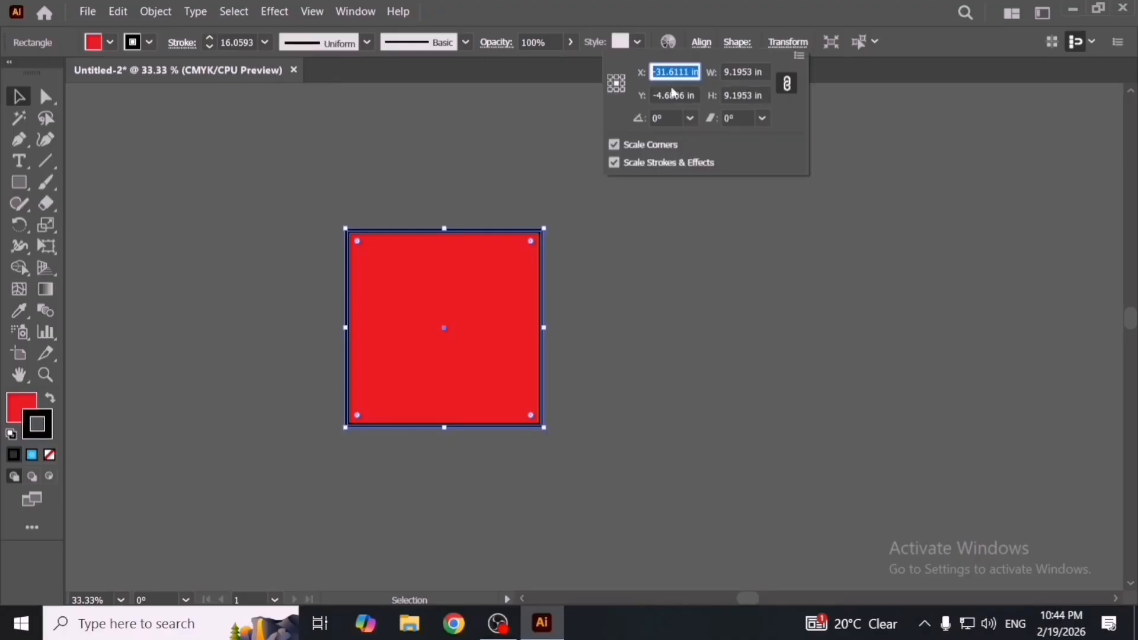
left_click(623, 84)
left_click(610, 82)
Step: Move the red square to the right and slightly down on the canvas
left_click(595, 389)
left_click_drag(513, 393, 590, 422)
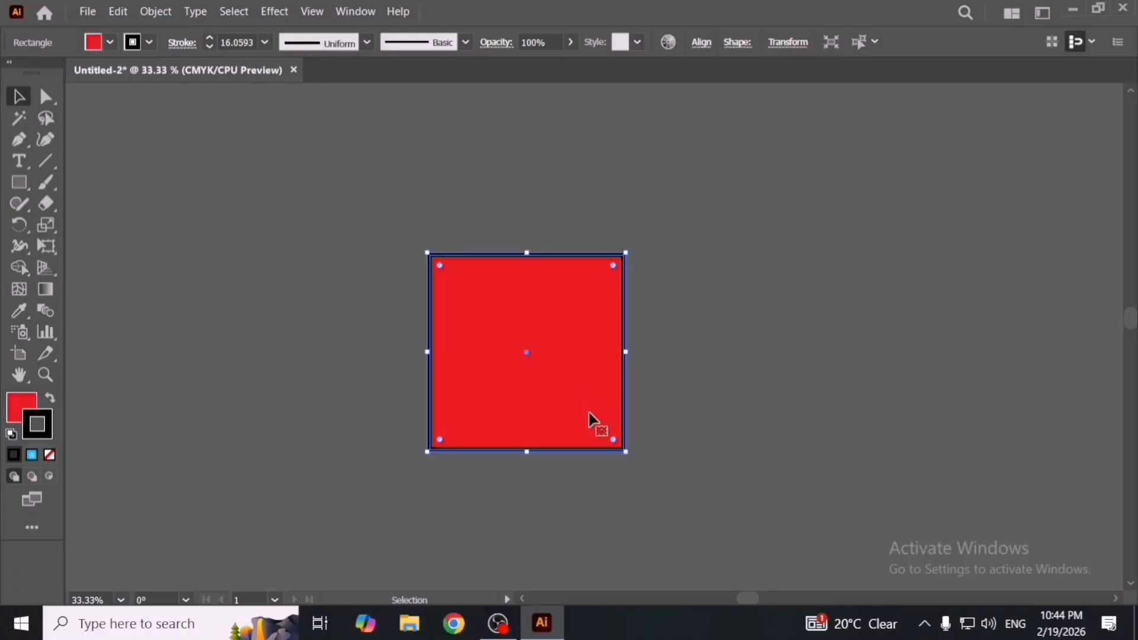
left_click_drag(614, 418, 579, 390)
Step: With proportions unlinked and the reference point at middle right, set the square's width to 15 in
left_click(783, 52)
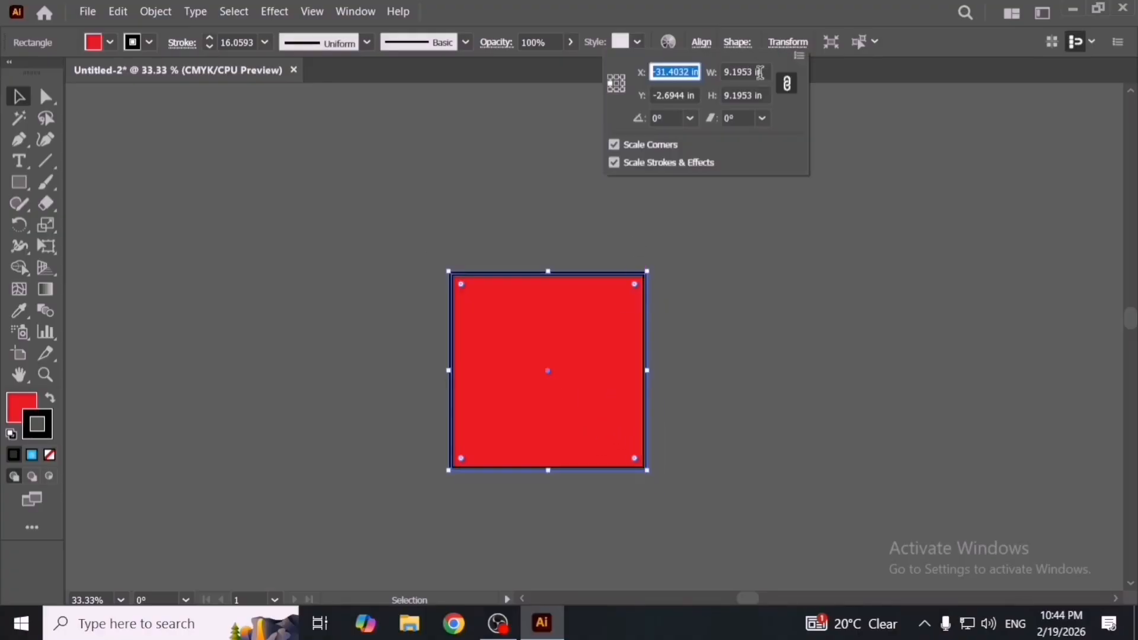
left_click(785, 84)
left_click(623, 84)
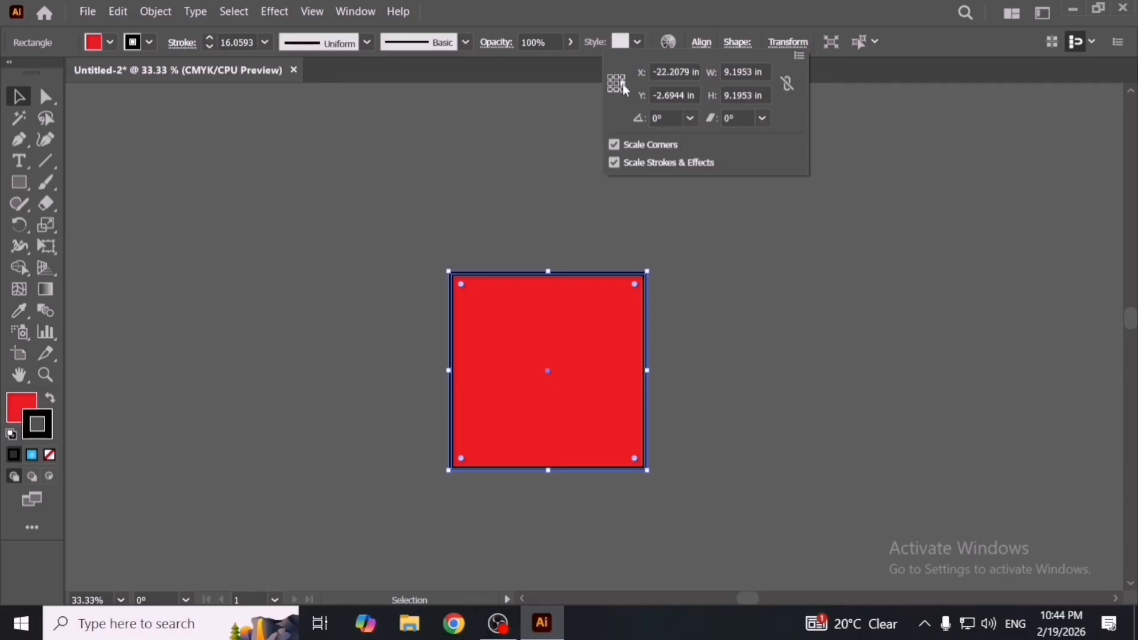
left_click(768, 75)
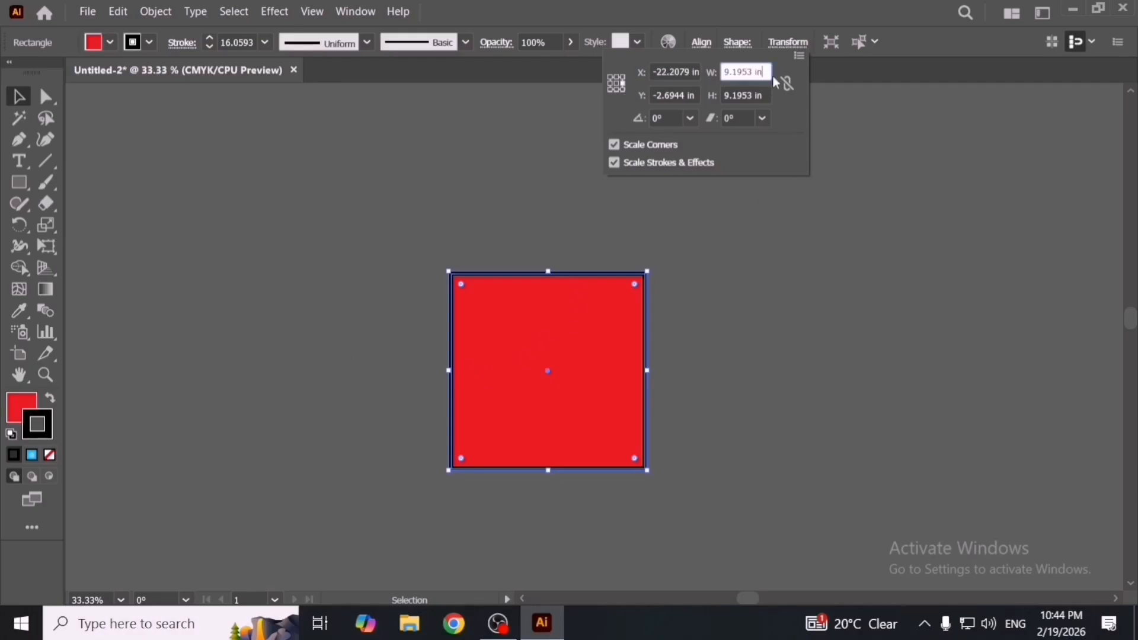
key("ctrl+a")
type("15")
key("Return")
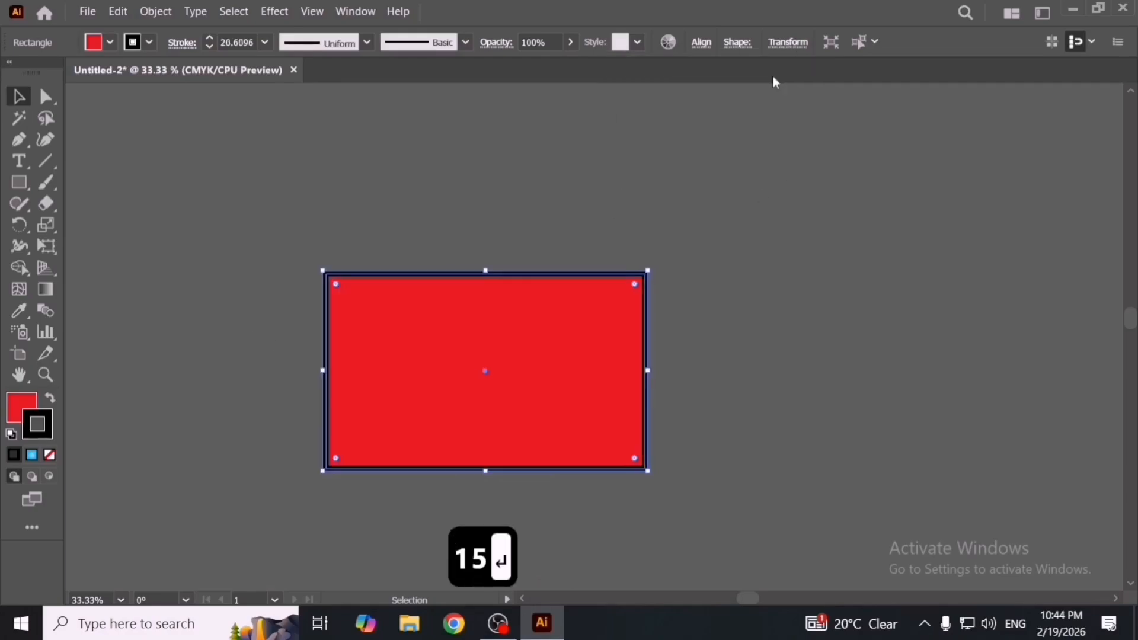
Step: Check the widened rectangle's transform values and delete the rectangle
left_click(805, 44)
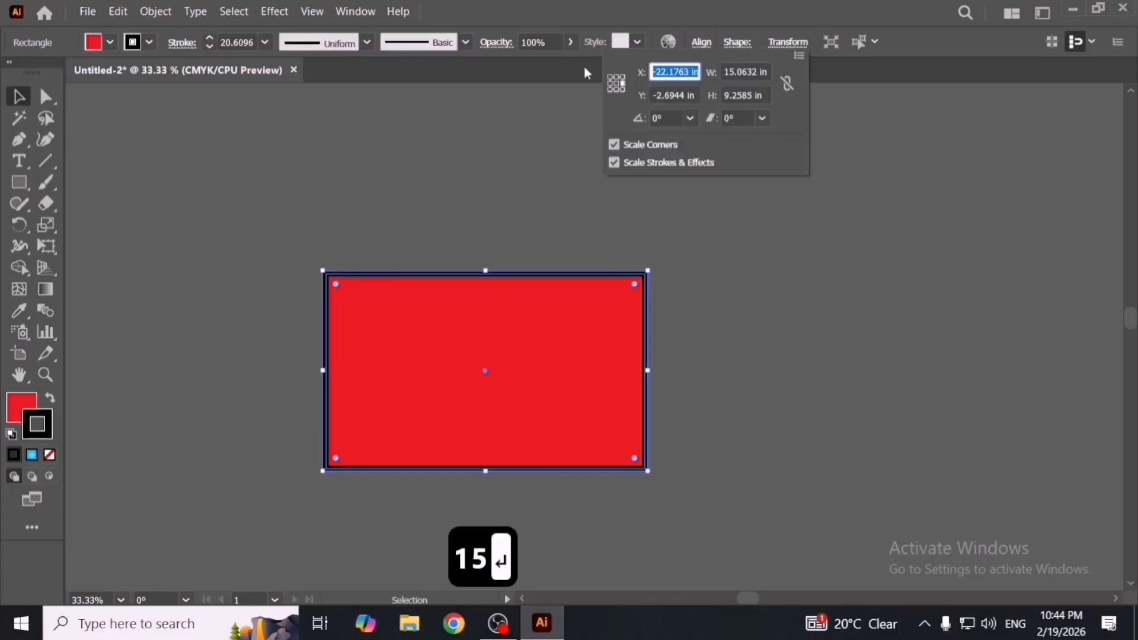
left_click(560, 152)
left_click(605, 369)
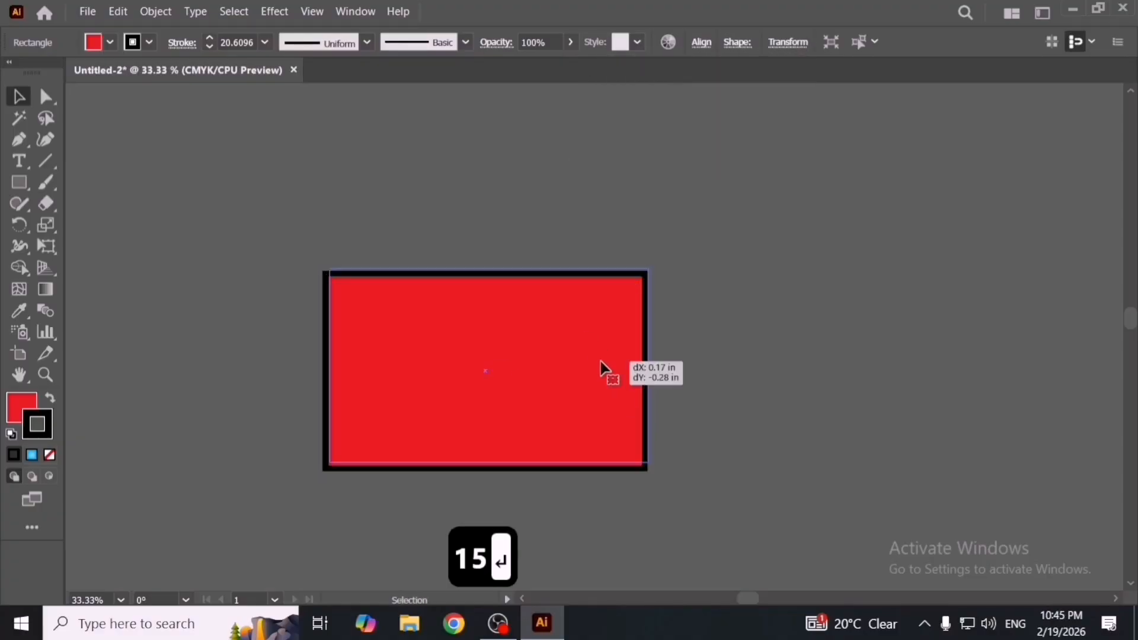
key("Delete")
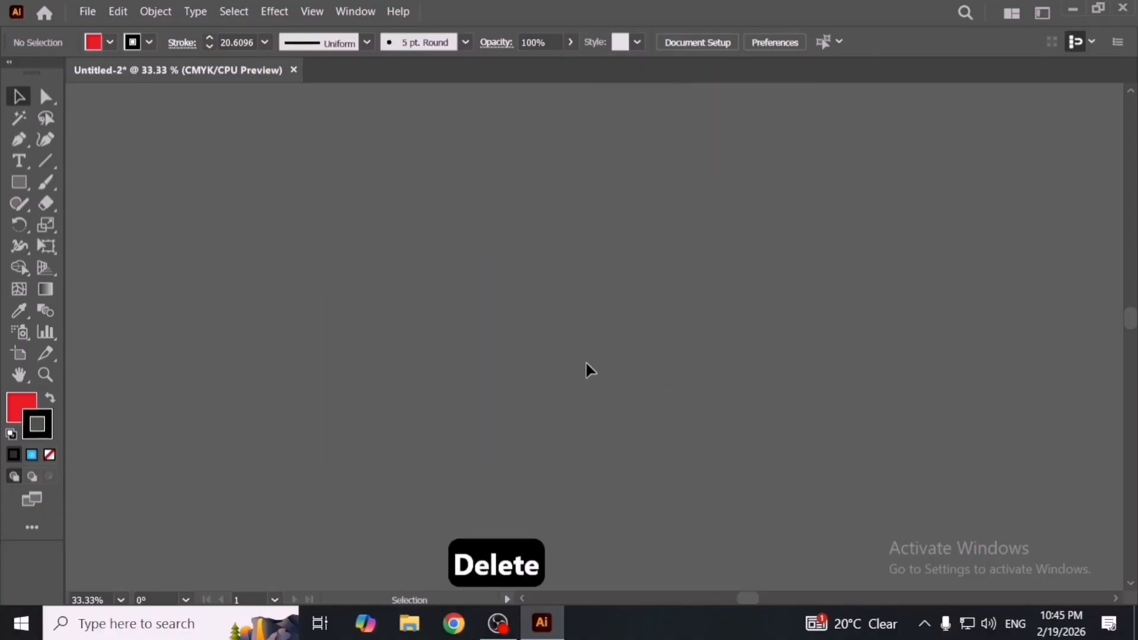
Step: Open the Transparency panel and move it slightly up and to the right over the canvas
left_click(373, 13)
left_click(483, 453)
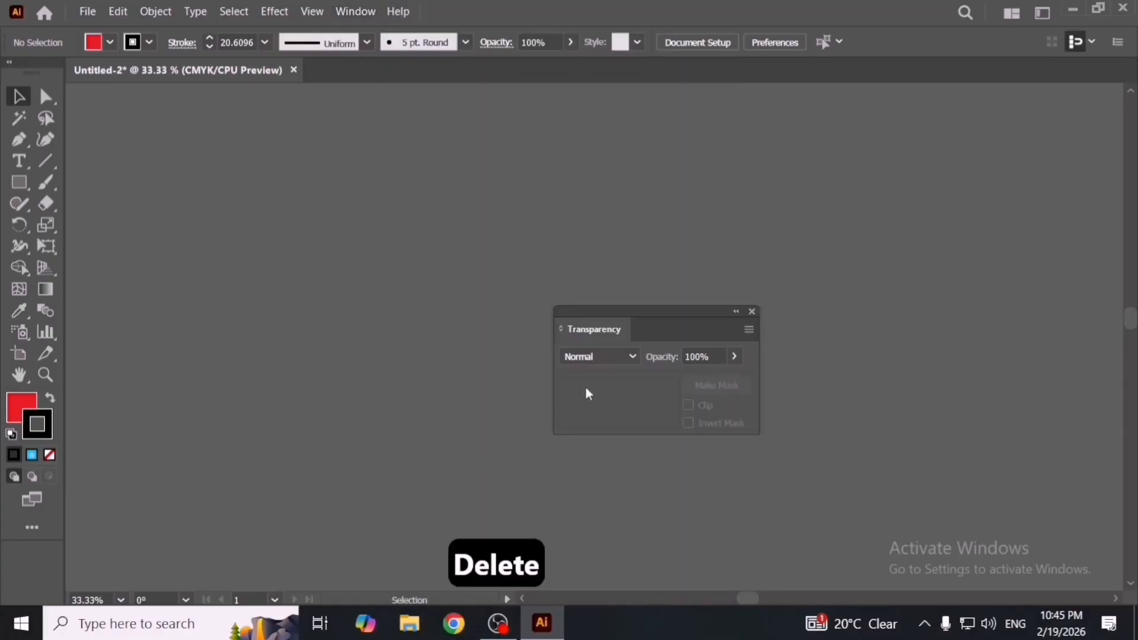
left_click_drag(666, 311, 686, 280)
Step: Draw a trial rectangle on the canvas, then undo it and the earlier deletions to restore the two red squares
left_click(19, 182)
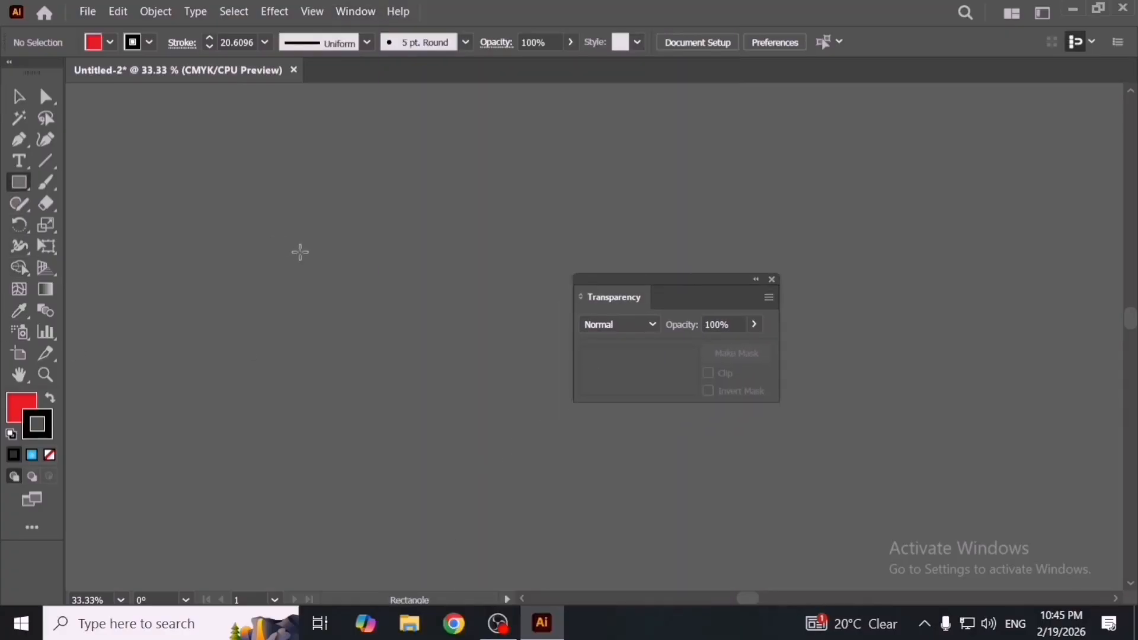
mouse_move(211, 172)
left_mouse_down()
mouse_move(368, 328)
mouse_move(333, 389)
mouse_move(277, 414)
mouse_move(482, 415)
mouse_move(472, 421)
mouse_move(366, 217)
left_mouse_up()
key("v")
key("ctrl+z")
key("ctrl+z")
key("ctrl+z")
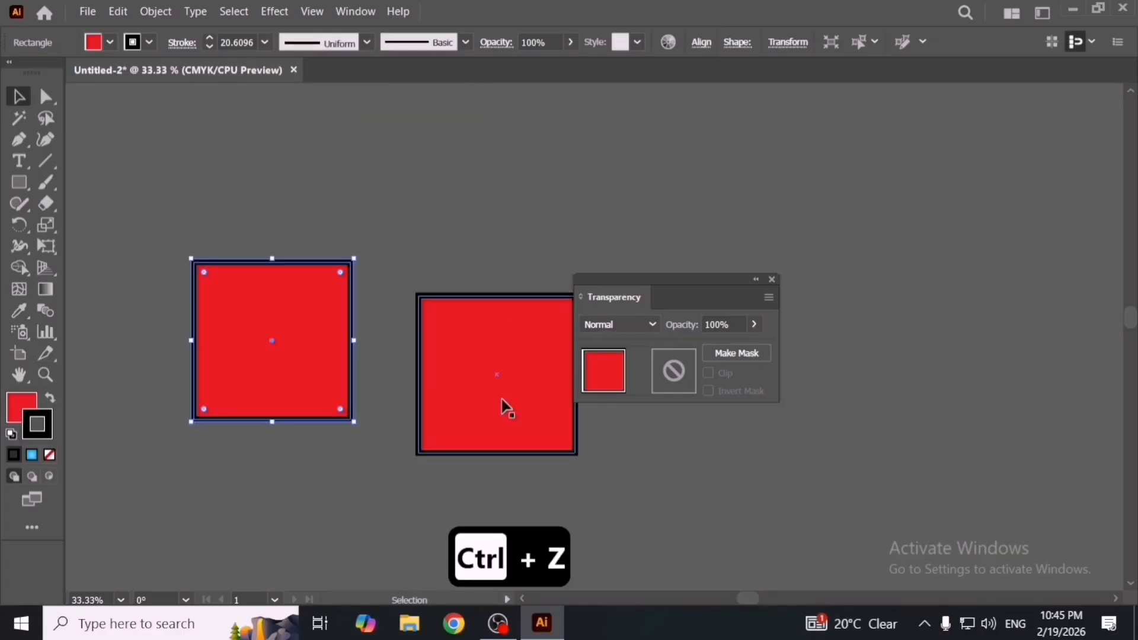
Step: Delete the left red square, move the remaining square up and to the left, and enlarge it
key("Delete")
left_click_drag(507, 409, 423, 346)
left_click_drag(493, 392, 517, 442)
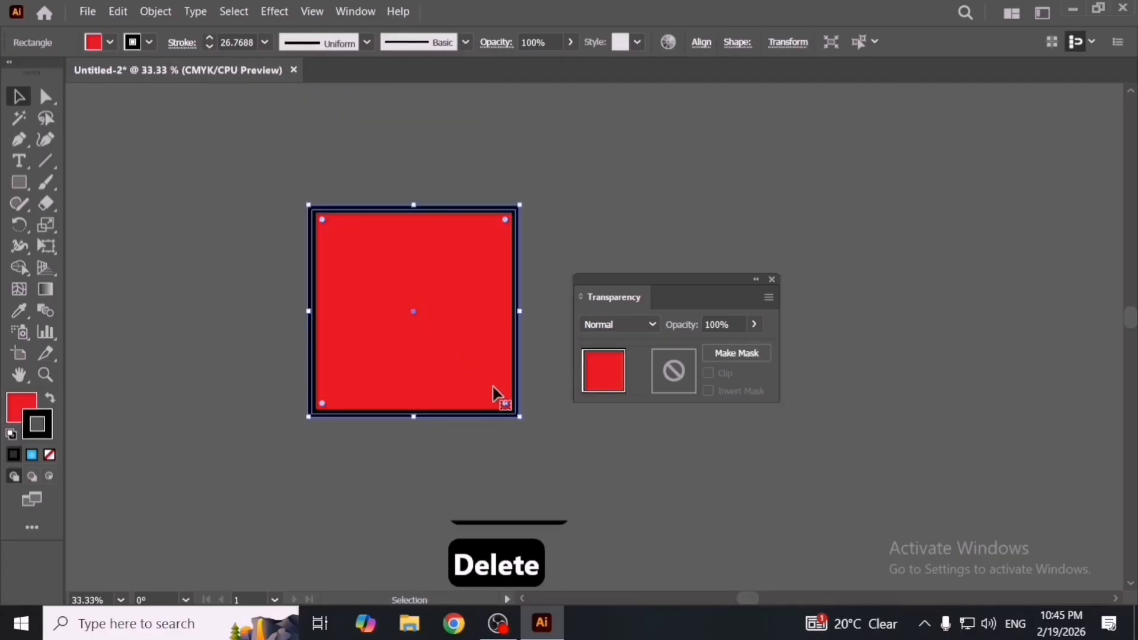
Step: Remove the red square's stroke, shift it slightly, enlarge it a little, and deselect it
left_click(49, 455)
left_click_drag(352, 379, 358, 397)
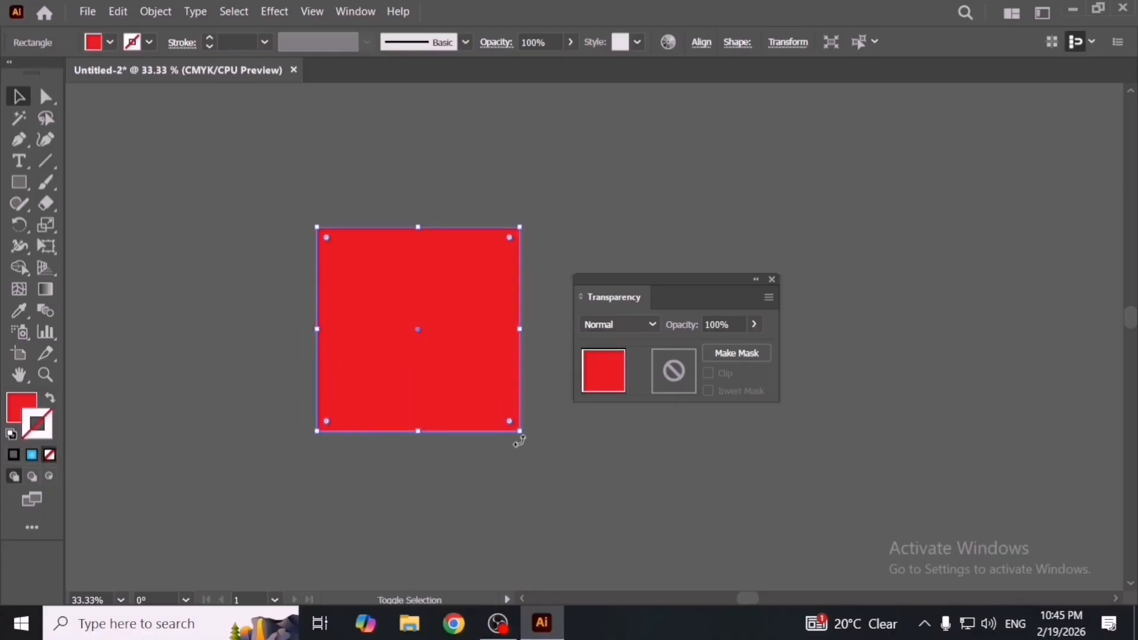
left_click_drag(521, 434, 537, 461)
left_click_drag(515, 424, 527, 475)
left_click(554, 477)
scroll(444, 378, "up", 1)
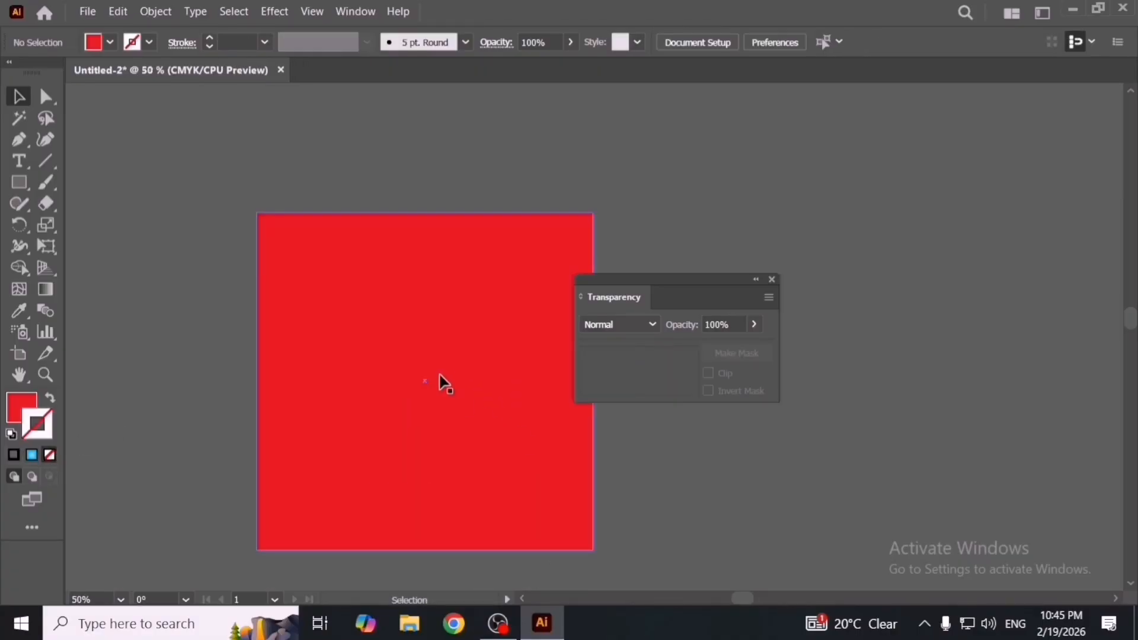
Step: Change the red square's fill to a light cyan (C 55.11%, M 0%, Y 18.7%, K 0%) and deselect it
left_click(287, 339)
double_click(20, 409)
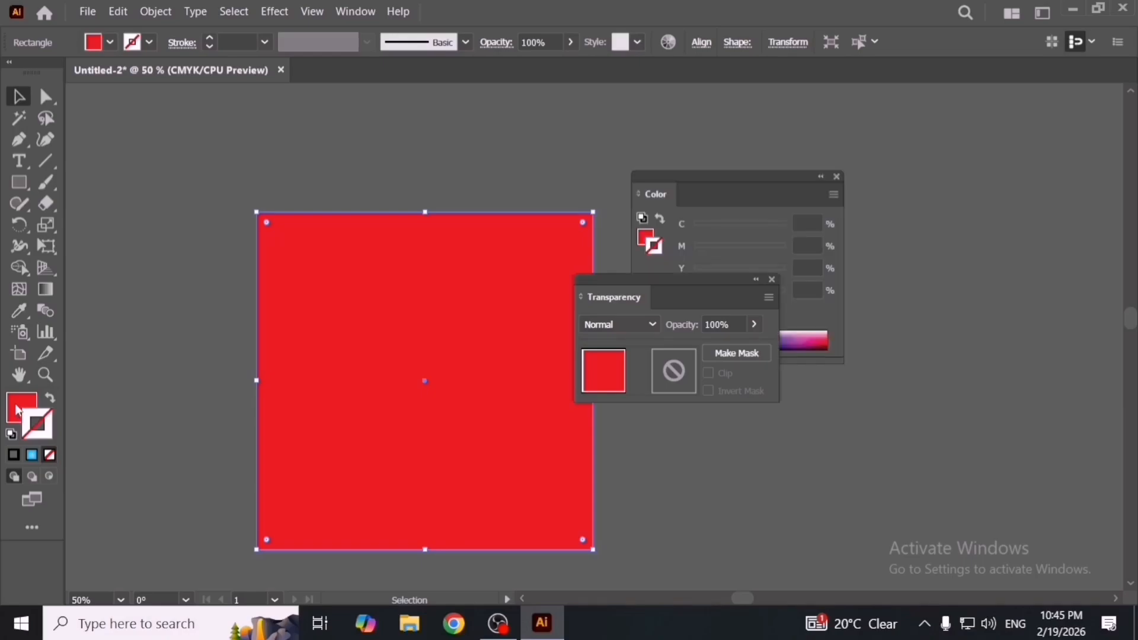
left_click(837, 290)
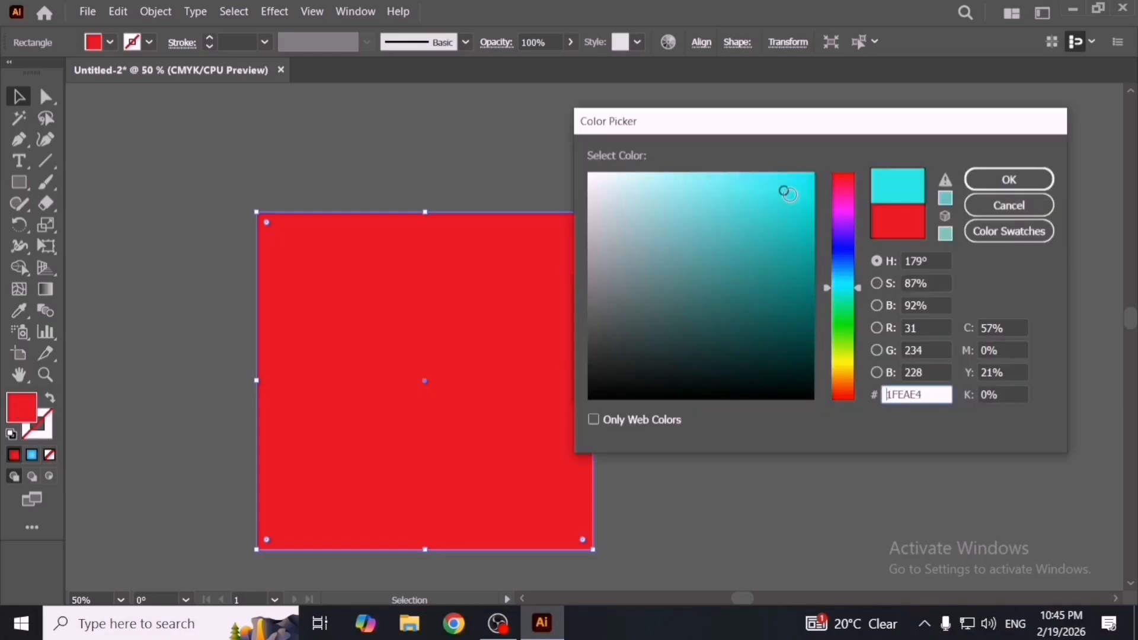
left_click_drag(789, 194, 813, 181)
left_click(1009, 179)
left_click(490, 171)
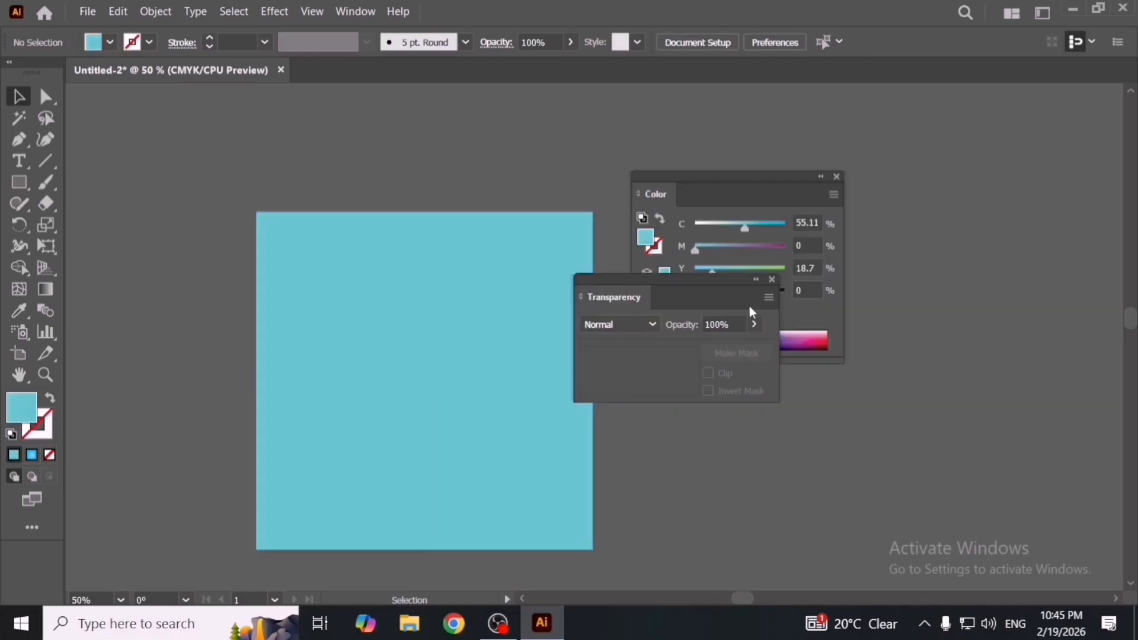
Step: Close the Transparency panel and draw a circle overlapping the cyan square's upper-left corner
left_click(772, 280)
left_click(18, 182)
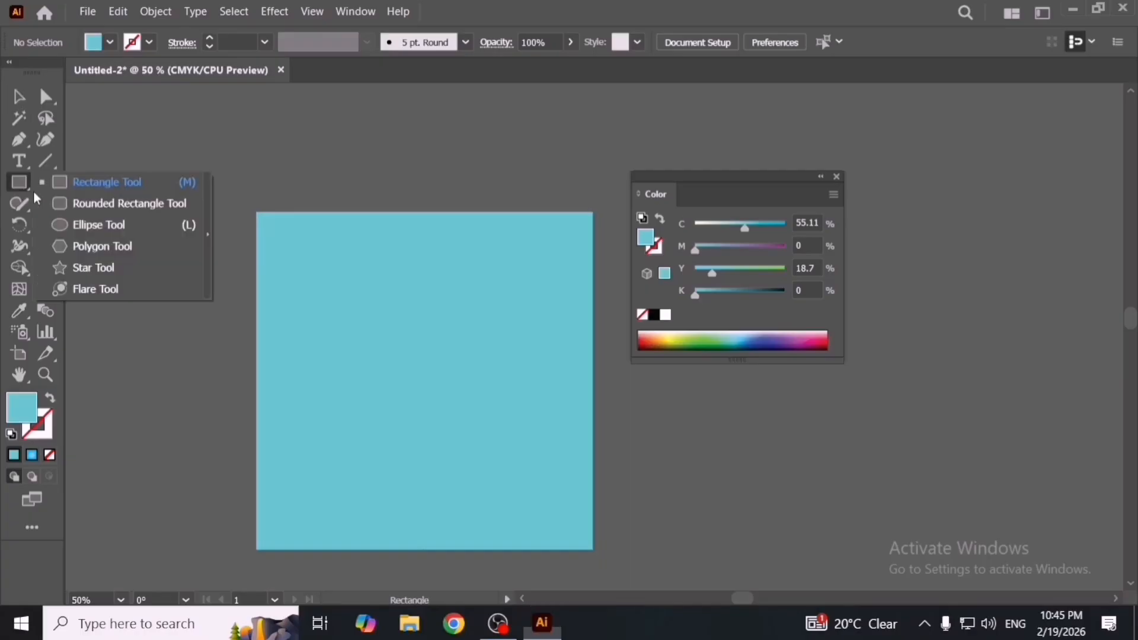
left_click(98, 224)
left_click_drag(226, 194, 334, 302)
key("v")
left_click_drag(230, 218, 271, 255)
key("space")
left_click_drag(271, 254, 311, 274)
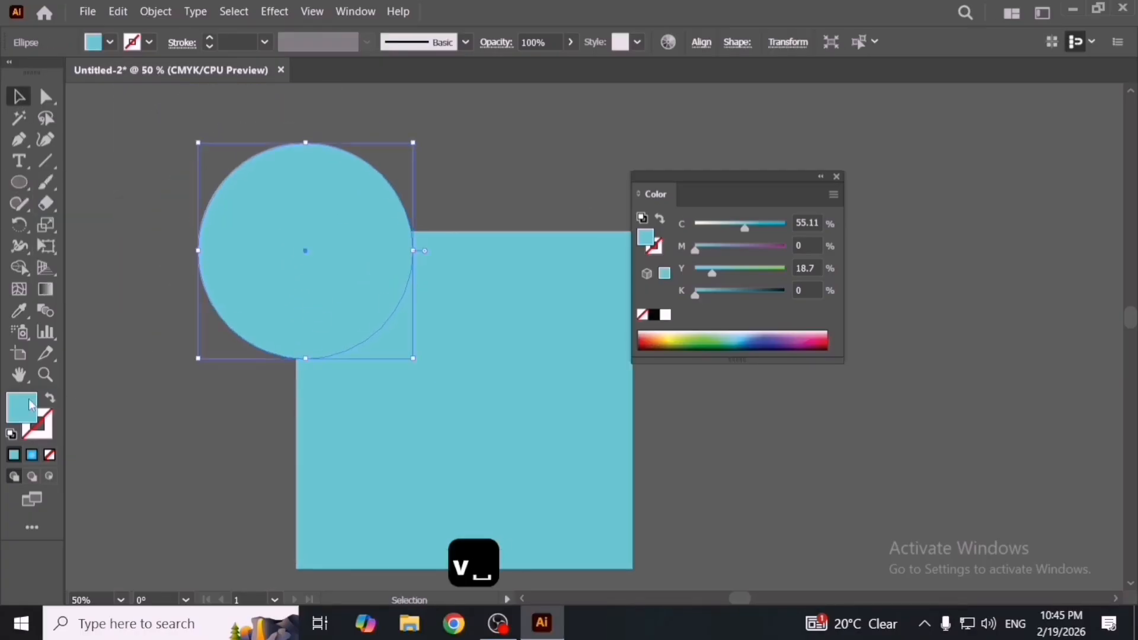
Step: Fill the circle with dark blue (C 94.66%, M 89.52%, Y 0%, K 0.01%) and deselect it
double_click(36, 408)
left_click(838, 244)
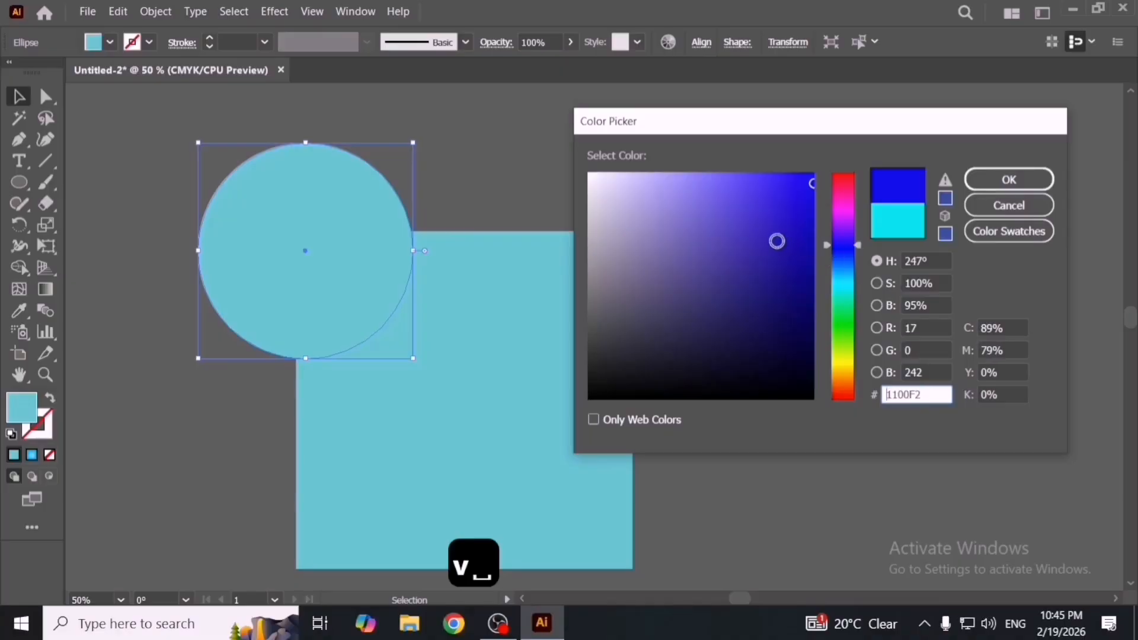
left_click(812, 229)
left_click(1028, 186)
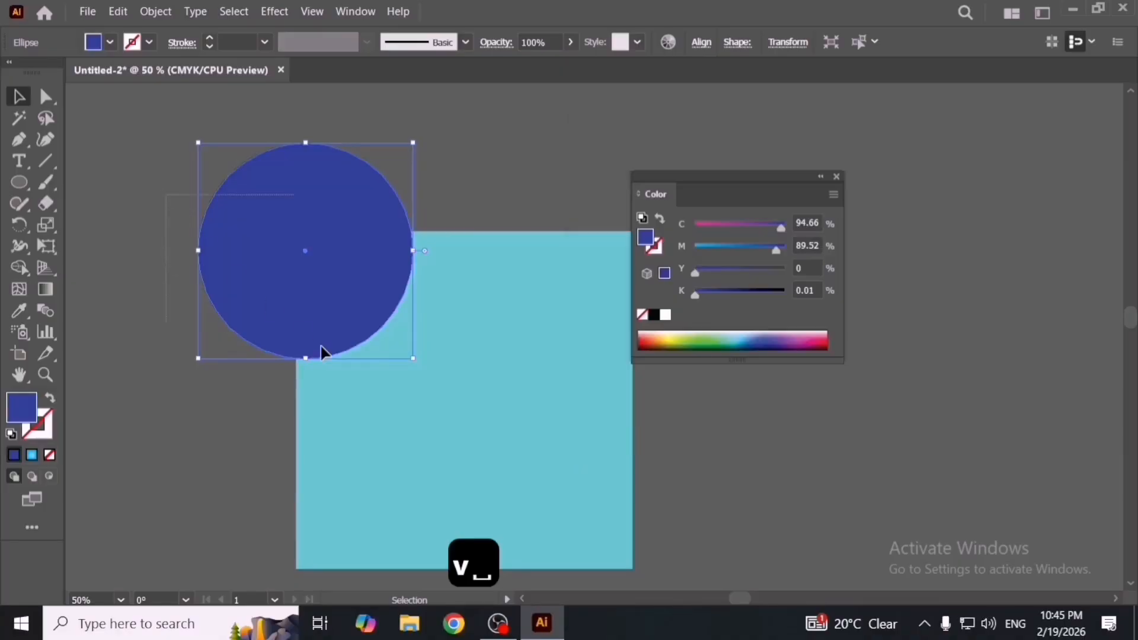
key("space")
left_click_drag(321, 345, 377, 346)
scroll(273, 392, "down", 1)
left_click(273, 391)
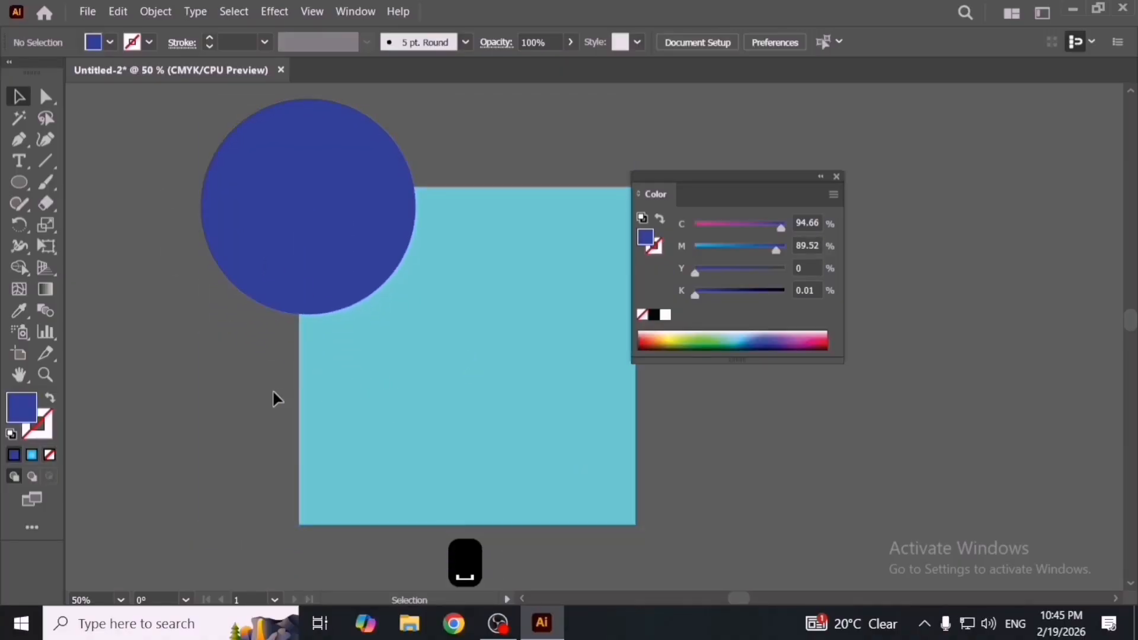
Step: Duplicate the blue circle onto the cyan square's lower-right corner
scroll(272, 390, "down", 1)
scroll(258, 359, "down", 1)
left_click_drag(281, 308, 436, 449)
Step: Select the square and both circles and remove the circle parts outside the square with the Shape Builder tool
left_click_drag(203, 254, 490, 459)
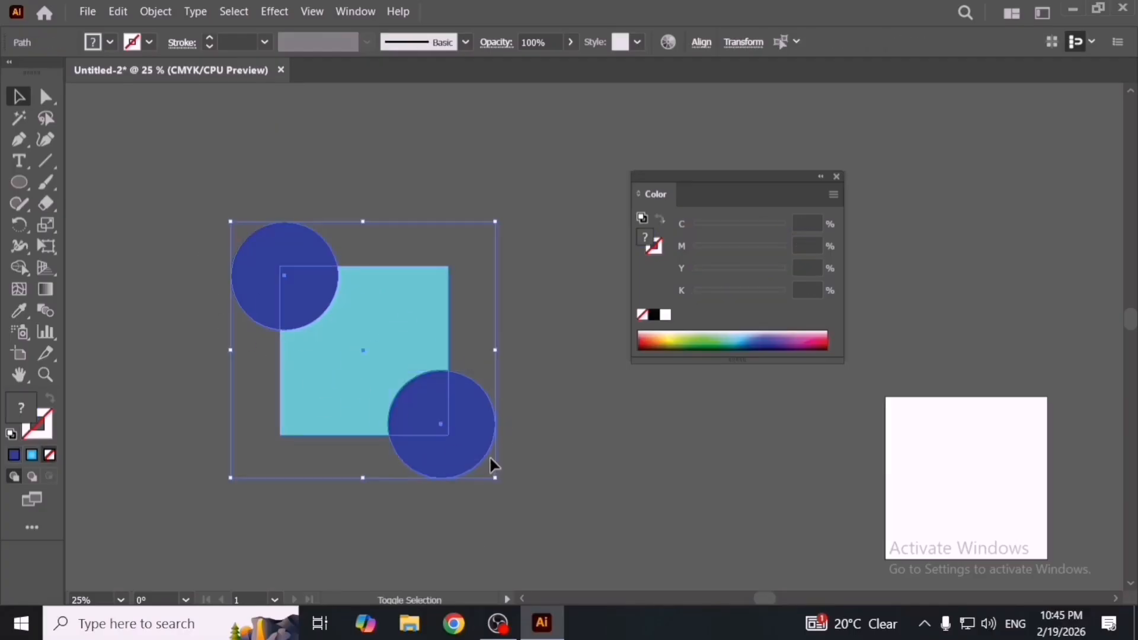
key("shift+m")
left_click(445, 470, "alt")
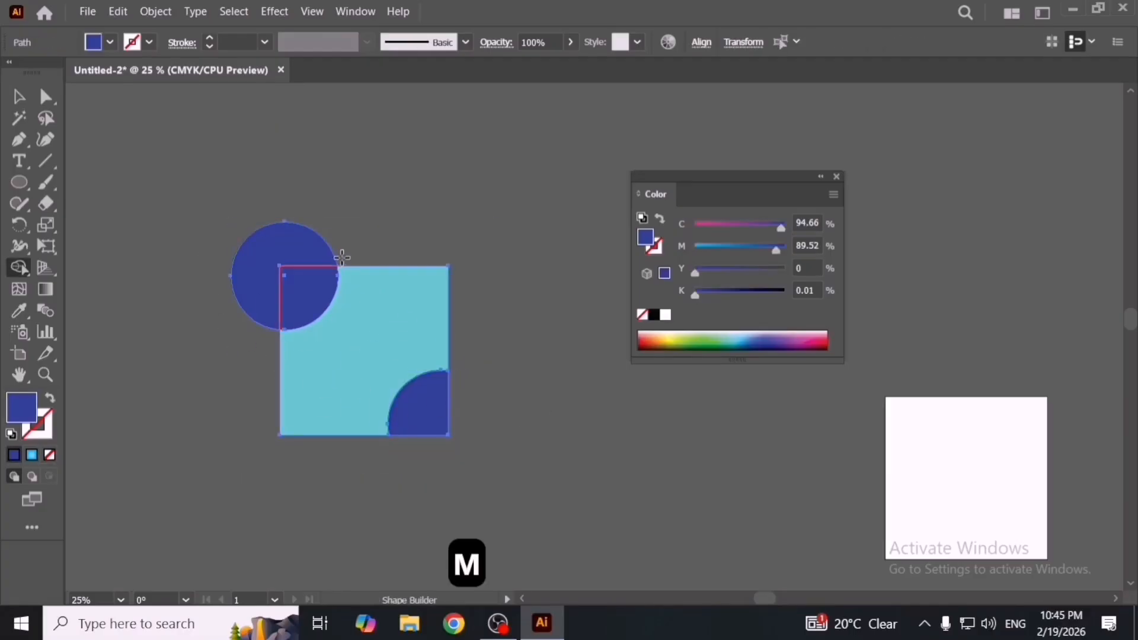
left_click(306, 240, "alt")
key("v")
left_click(342, 236)
scroll(382, 354, "up", 1)
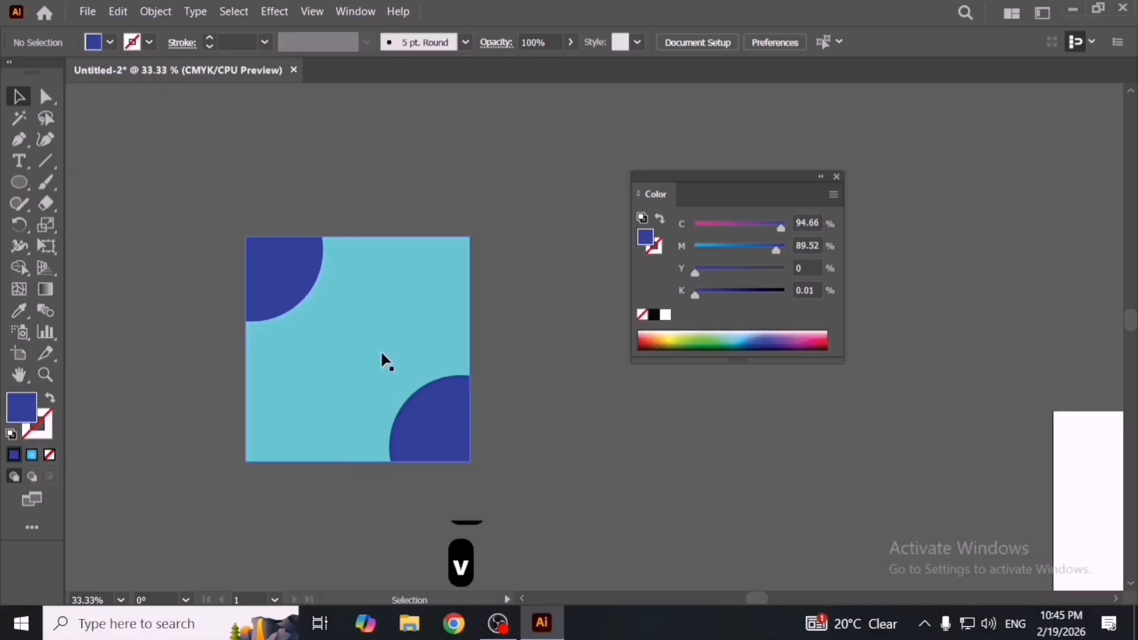
Step: Close the Color panel, reopen the Transparency panel, and place it beside the cyan square
left_click_drag(744, 198, 807, 320)
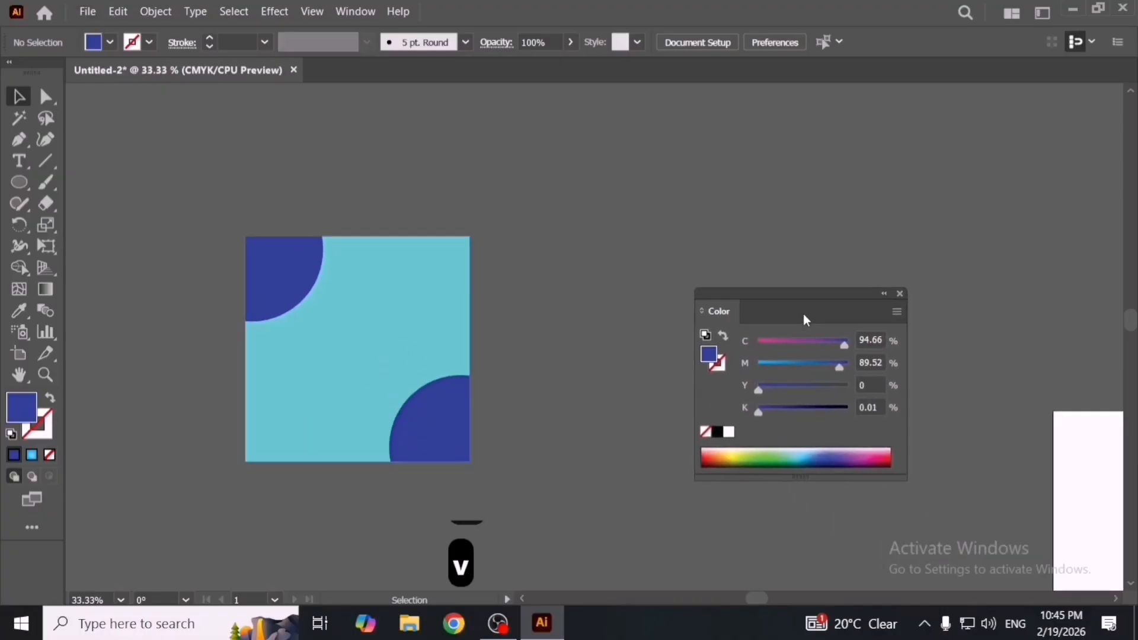
left_click(901, 294)
left_click(366, 13)
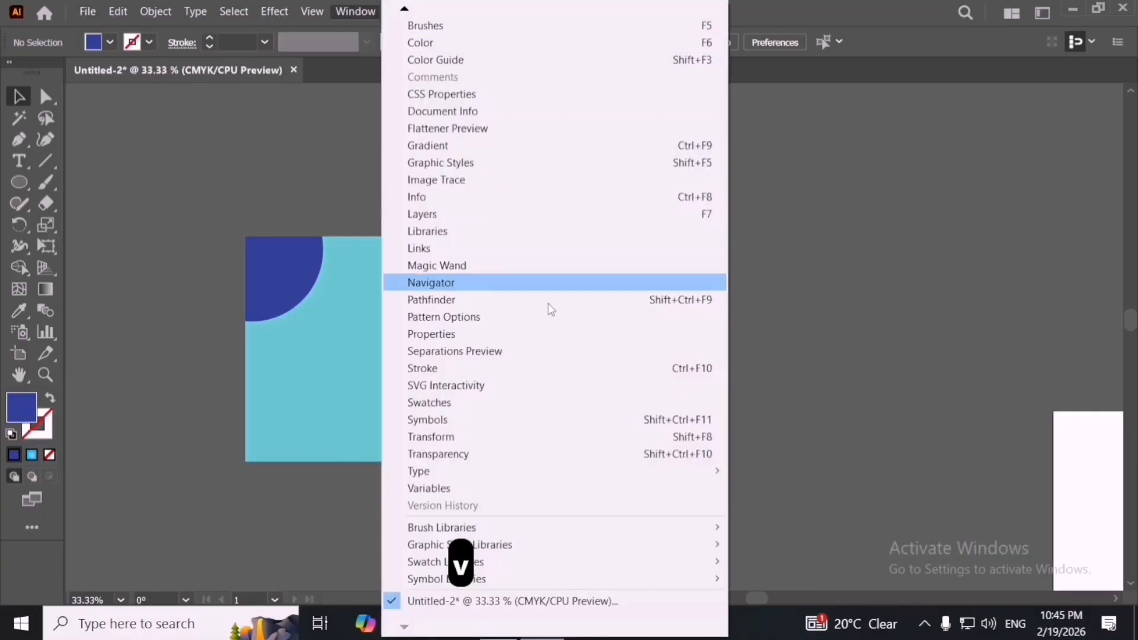
left_click(529, 452)
left_click_drag(634, 314, 606, 298)
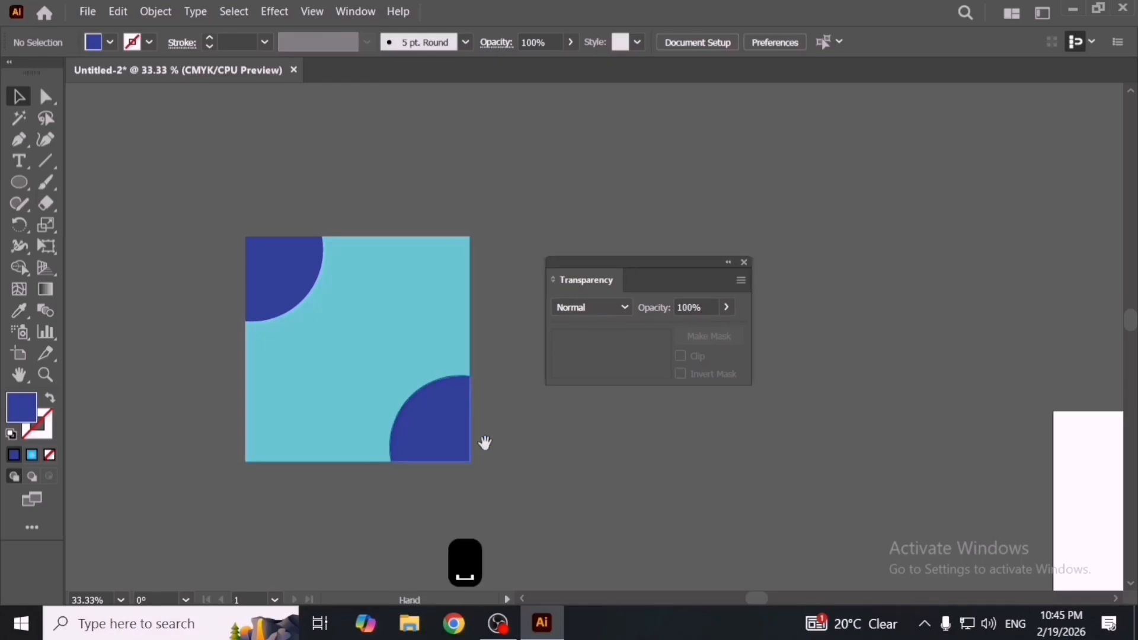
Step: Try different opacity values on the lower-right blue shape, return it to 100%, and deselect it
scroll(513, 453, "up", 1)
left_click(512, 451)
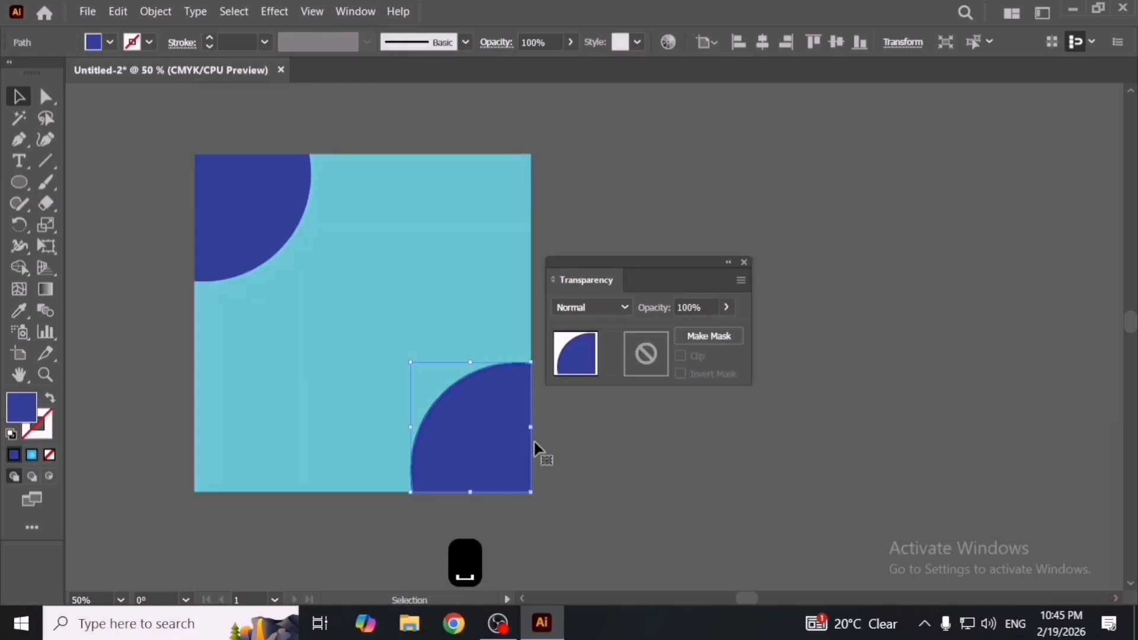
left_click(726, 307)
left_click_drag(722, 328, 767, 425)
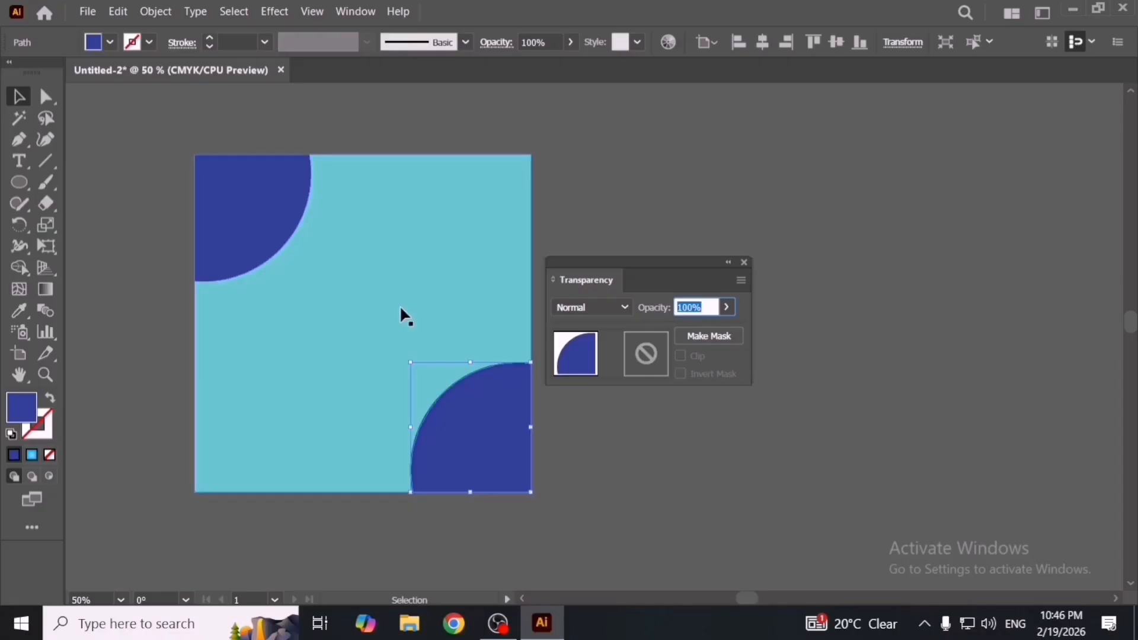
right_click(829, 212)
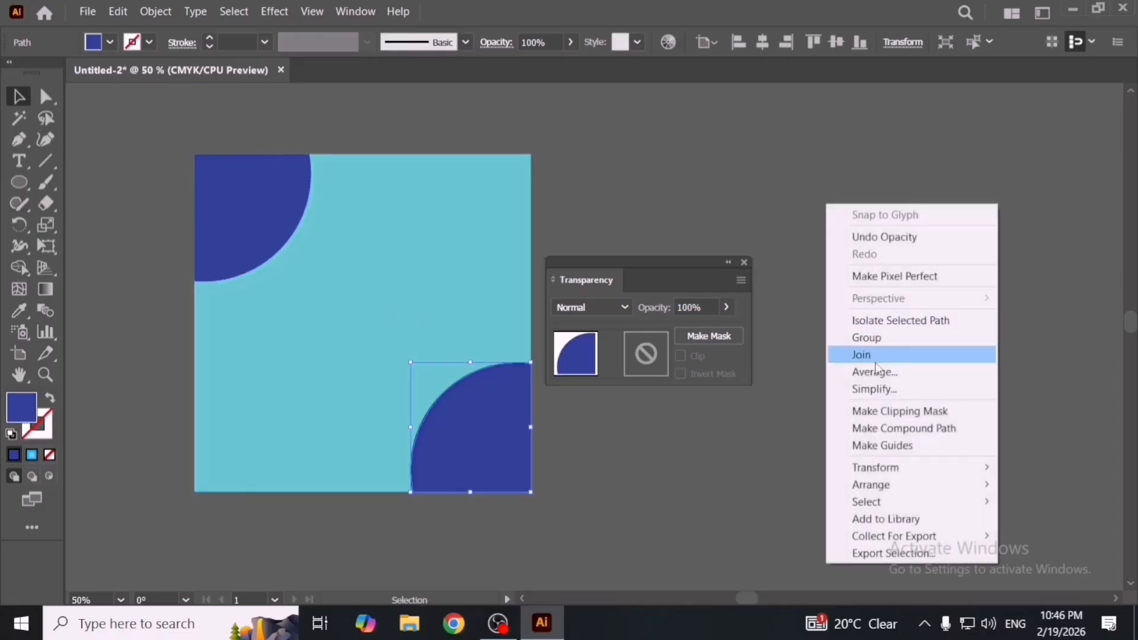
left_click(742, 428)
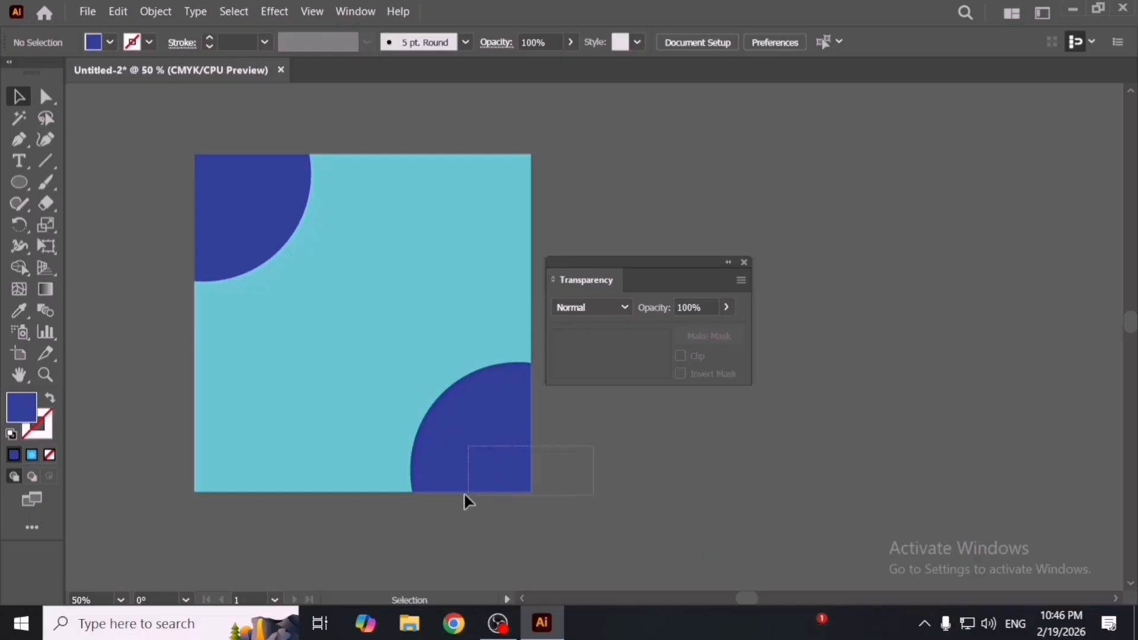
Step: Try making an opacity mask from the cyan square and the lower-right blue shape, then undo it
left_click_drag(465, 495, 463, 495)
left_click(704, 338)
left_click(660, 437)
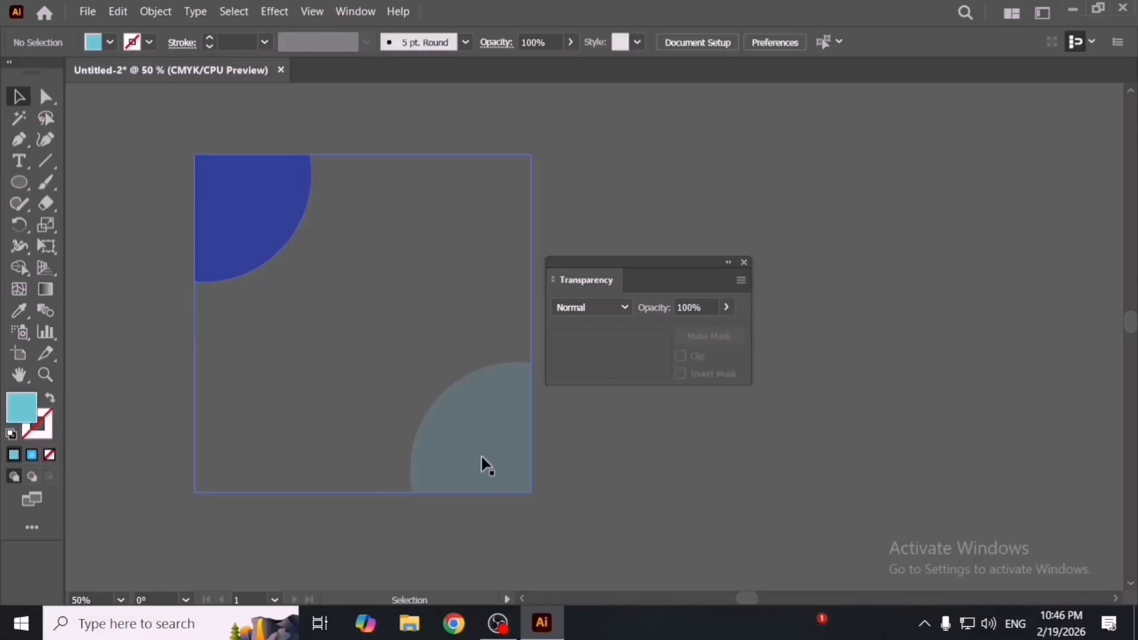
key("ctrl+z")
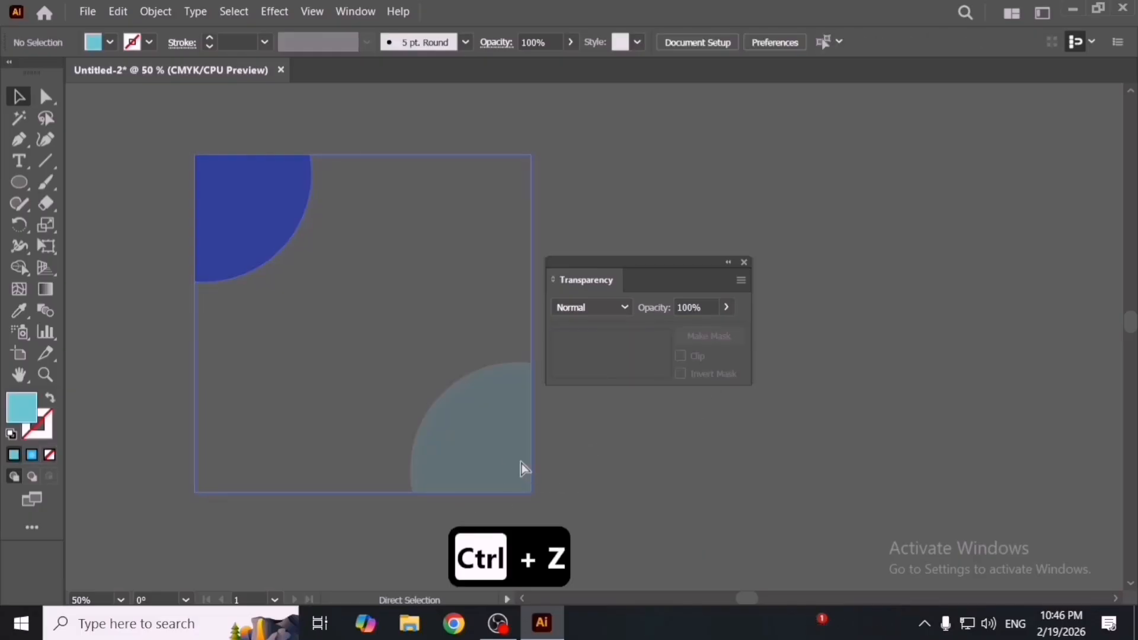
left_click(552, 415)
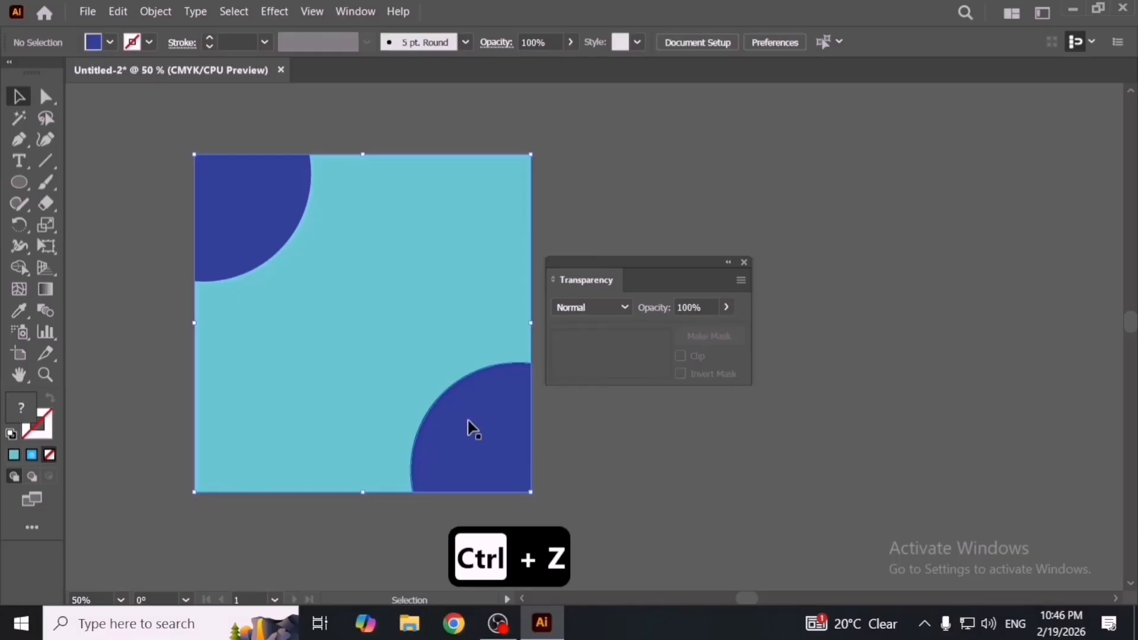
Step: Move the Transparency panel clear of the square and try Darken, Lighten, Color Dodge and Overlay blending on the lower-right blue shape
left_click(461, 408)
left_click_drag(652, 270, 788, 172)
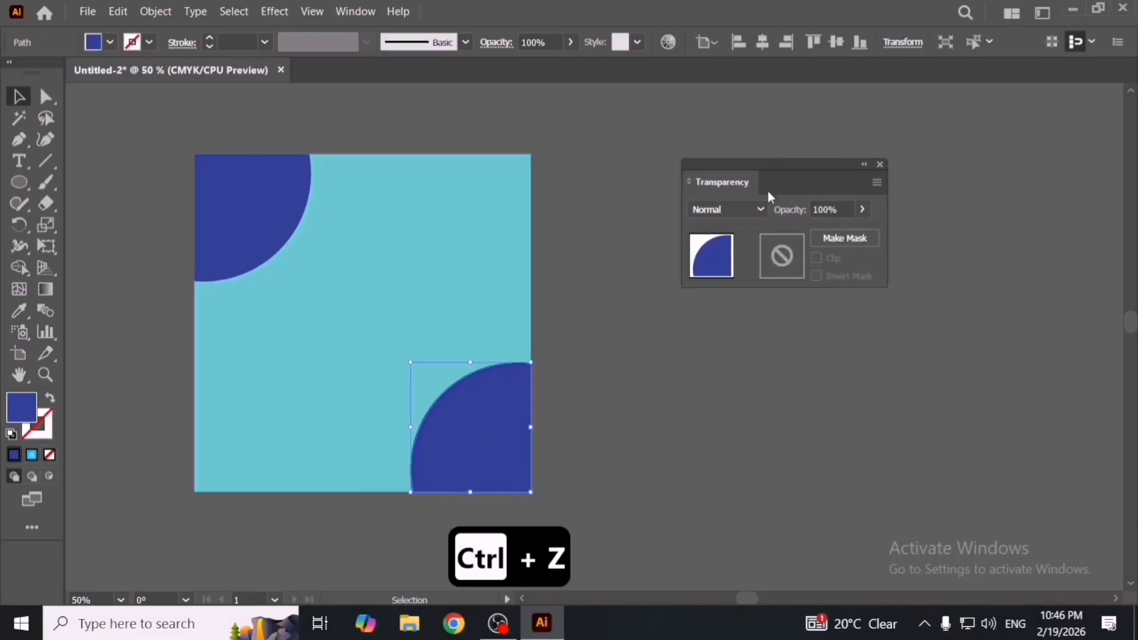
left_click(752, 208)
left_click(745, 254)
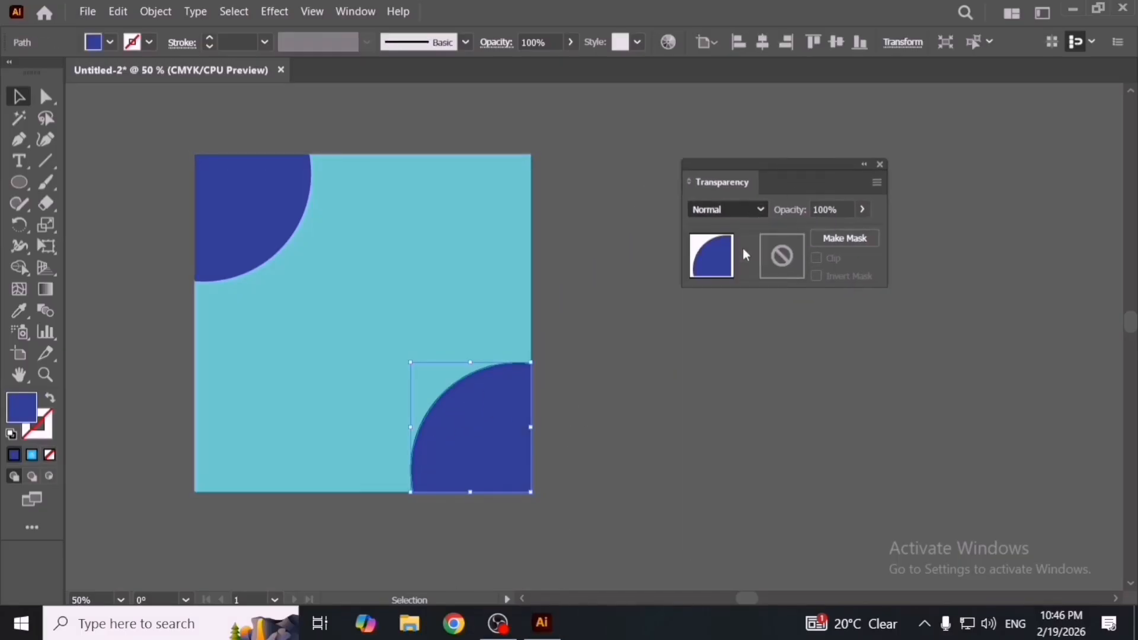
left_click(738, 211)
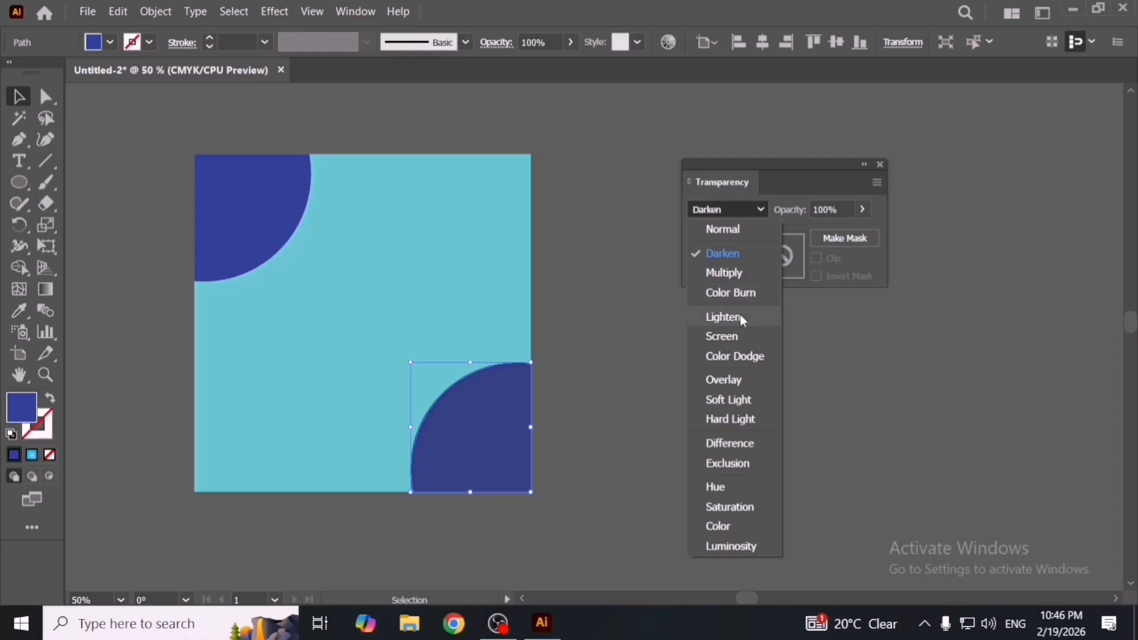
left_click(740, 316)
left_click(742, 211)
left_click(749, 356)
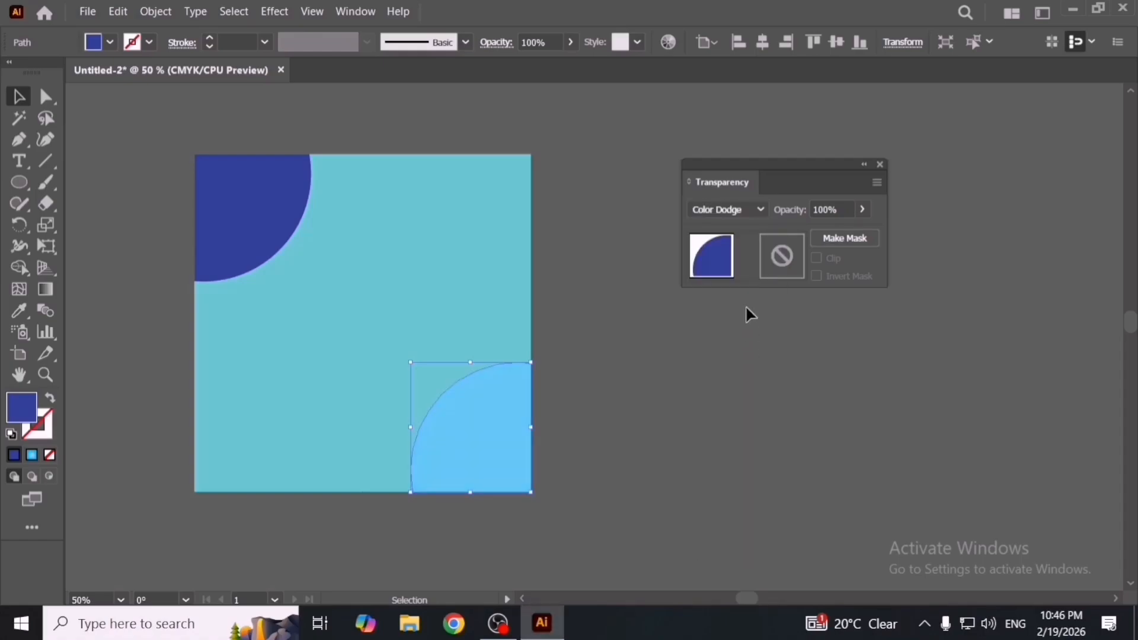
left_click(743, 211)
left_click(746, 382)
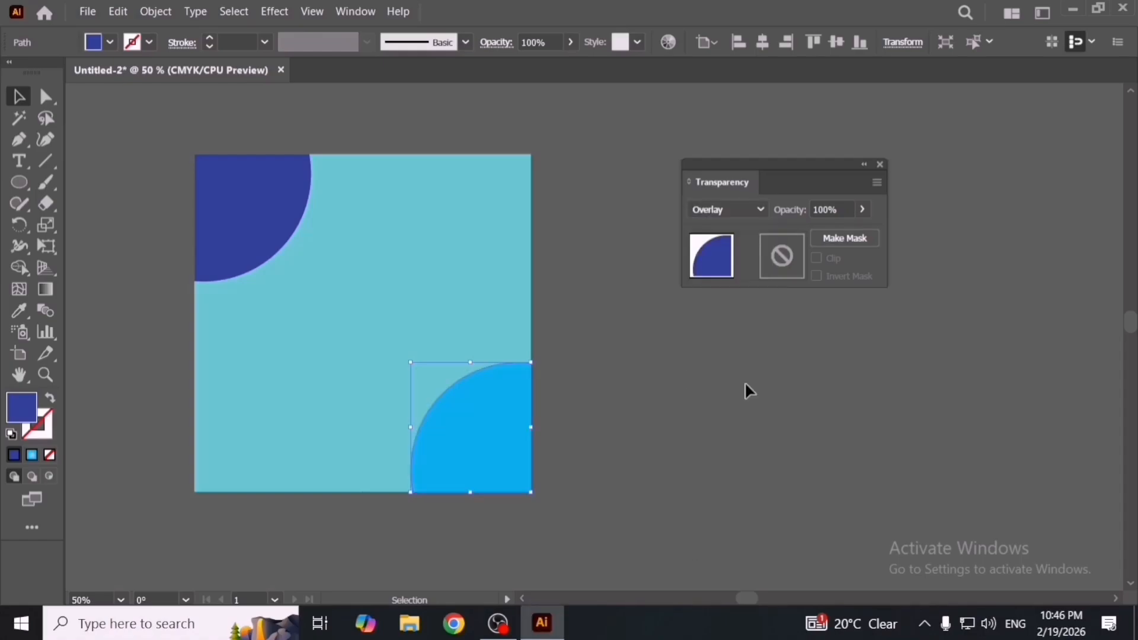
Step: Set the lower-right shape's blending mode to Hard Light and deselect it
left_click(733, 213)
left_click(742, 418)
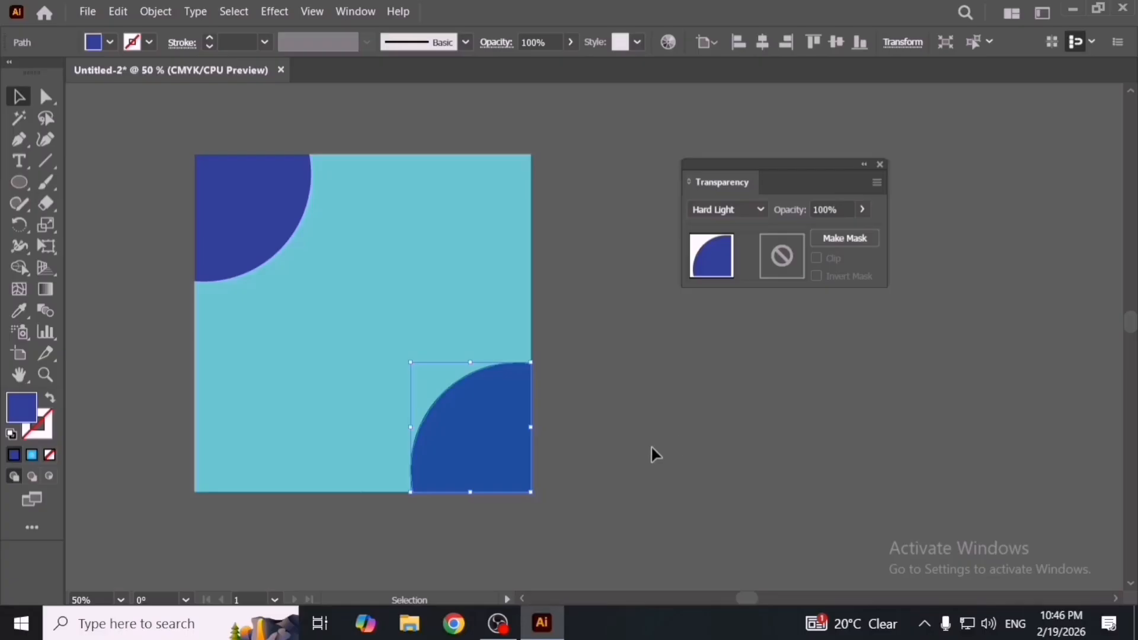
left_click(651, 446)
Step: Change the fill of the lower-right Hard Light shape to a bright teal green
left_click(505, 429)
double_click(22, 413)
left_click(844, 296)
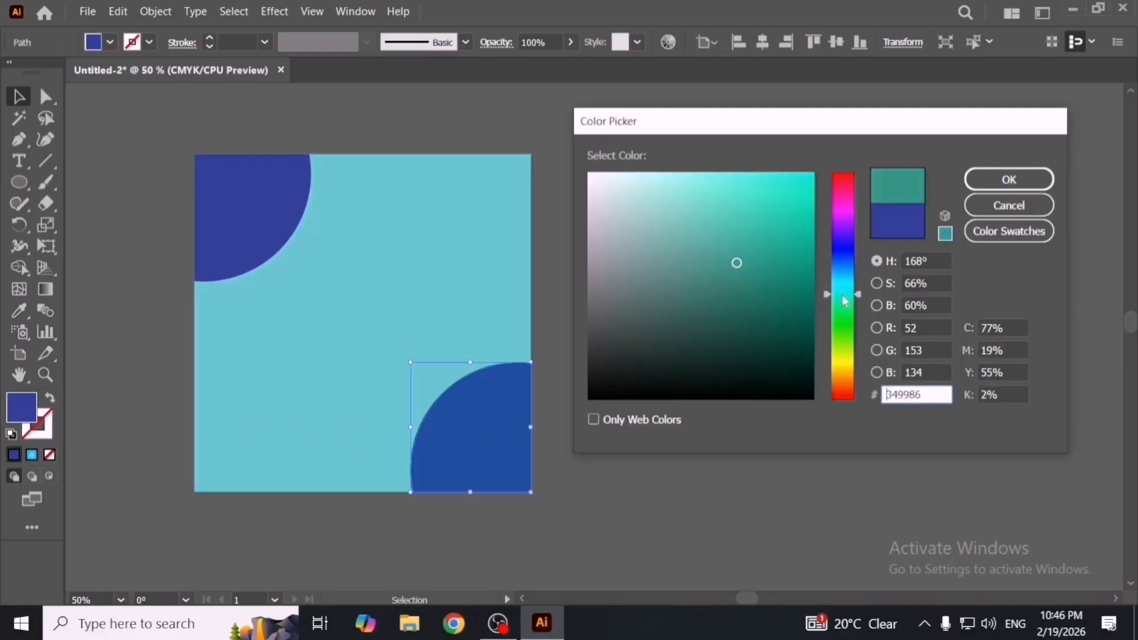
left_click_drag(791, 212, 821, 169)
left_click(1009, 179)
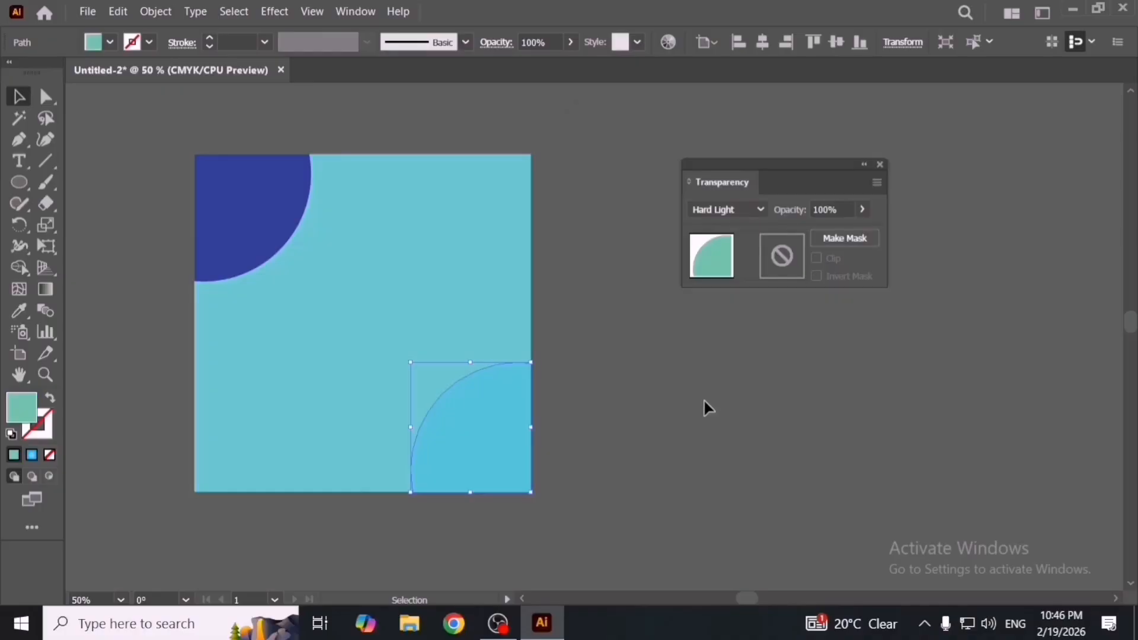
Step: Try Difference, Hue, Saturation and Darken blending on the lower-right quarter-circle shape
left_click(461, 424)
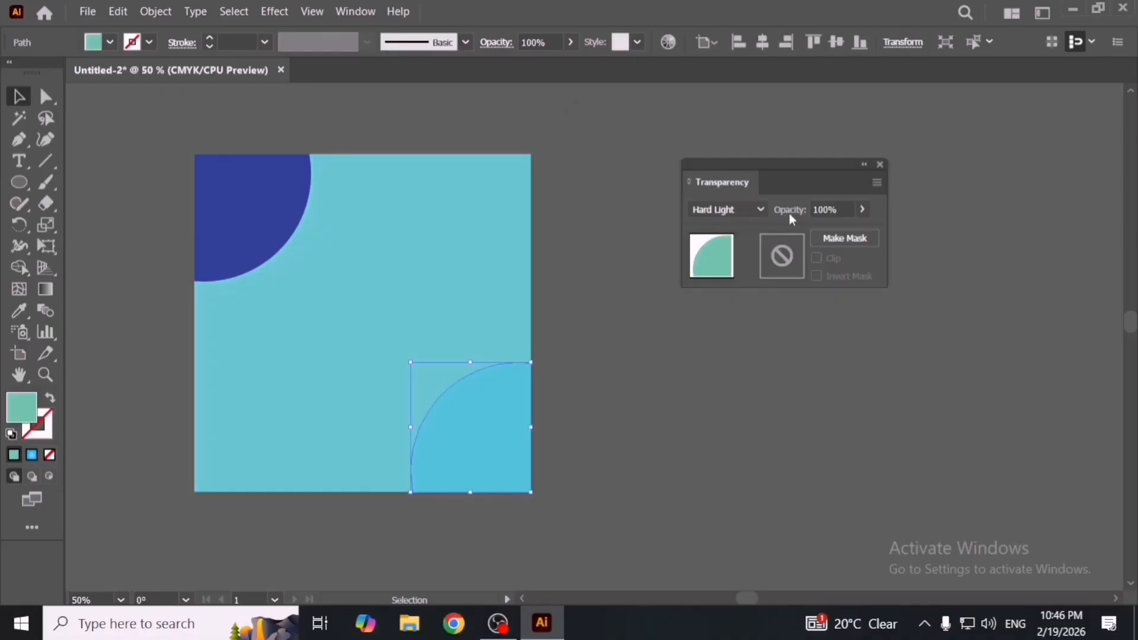
left_click(741, 210)
left_click(733, 441)
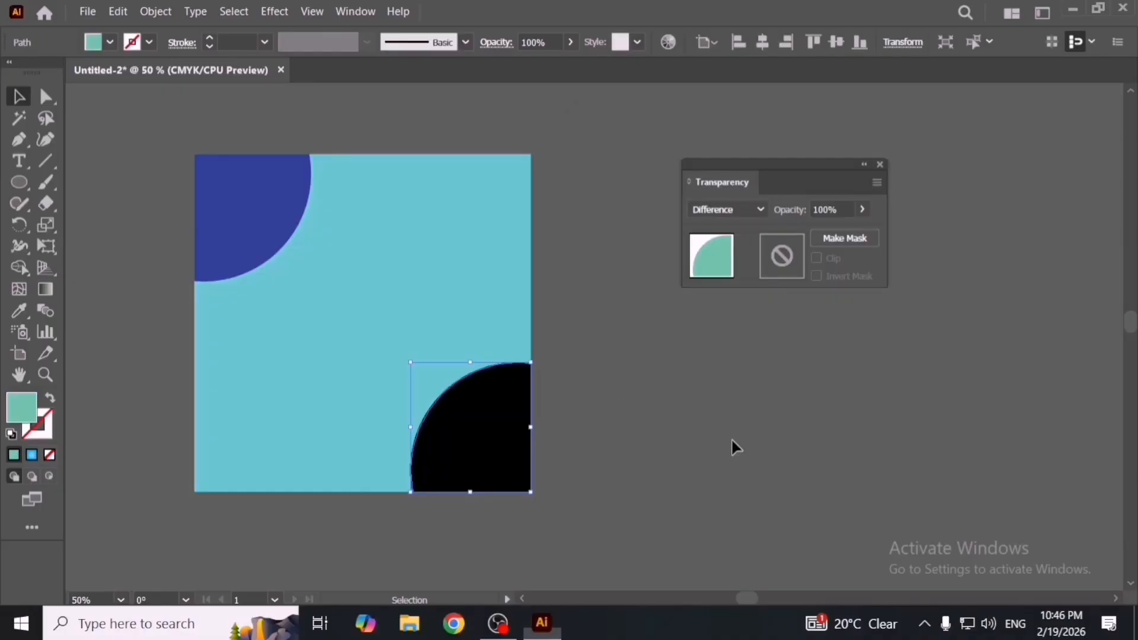
left_click(758, 212)
left_click(737, 487)
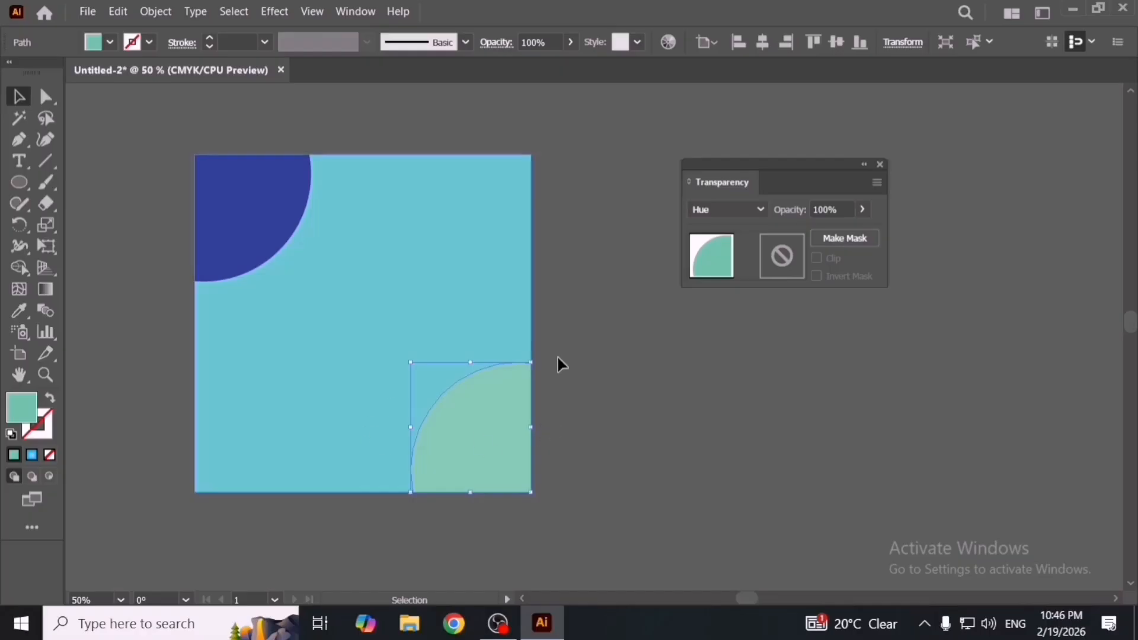
left_click(728, 214)
left_click(742, 504)
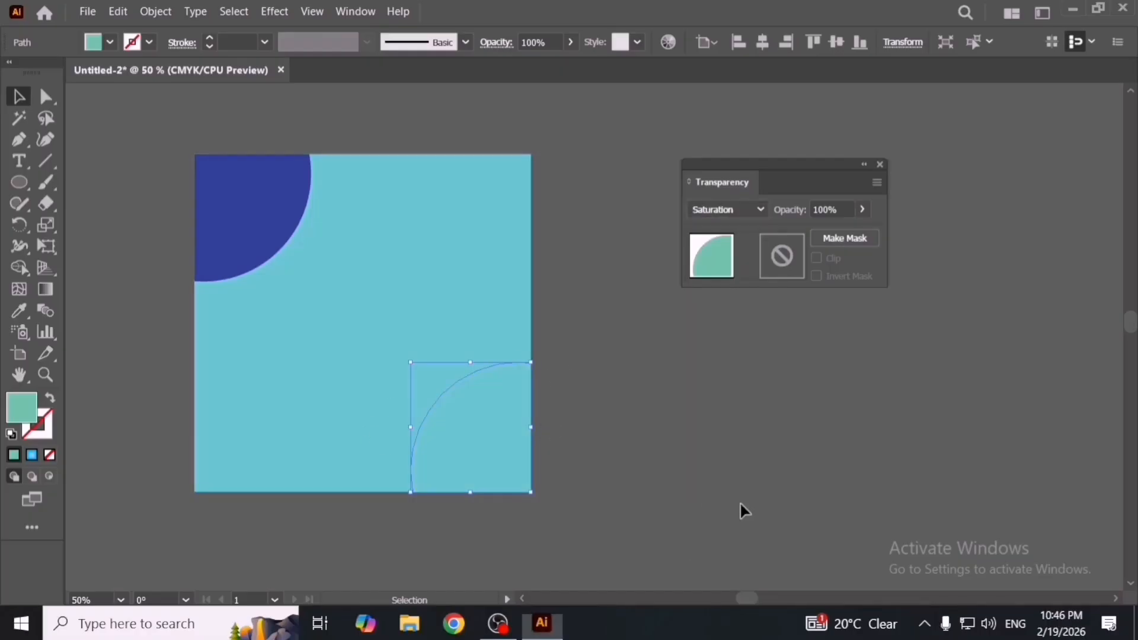
left_click(745, 221)
left_click(744, 252)
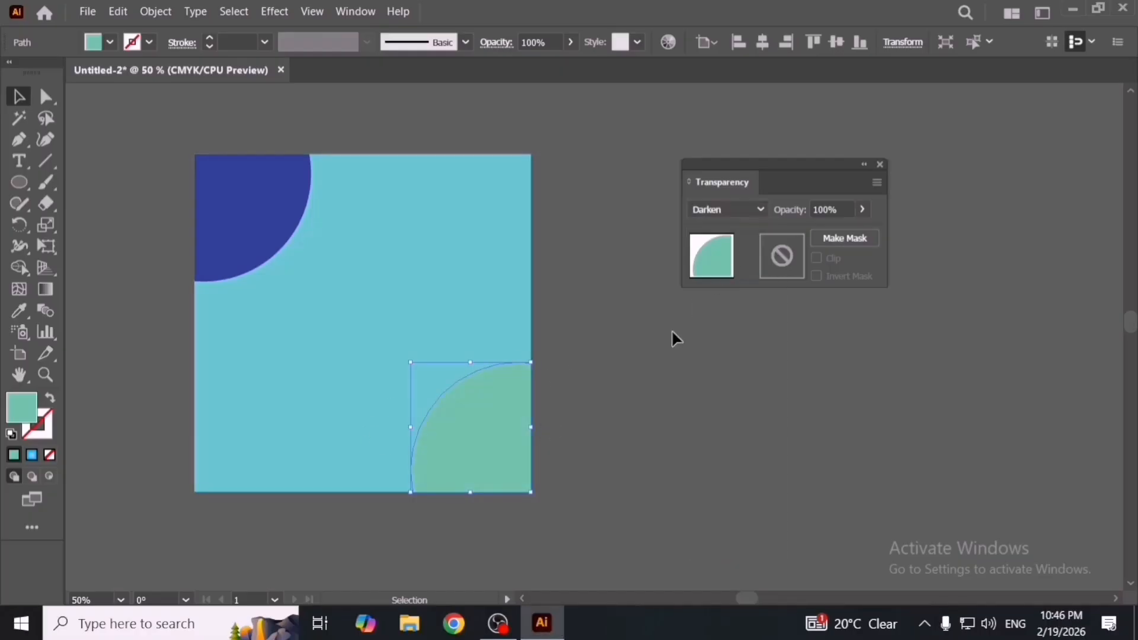
Step: Delete the lower-right quarter-circle shape from the cyan square
left_click(672, 329)
left_click(296, 275)
left_click(462, 398)
key("Delete")
Step: Change the fill of the upper-left quarter-circle shape to a bright yellow
left_click(216, 228)
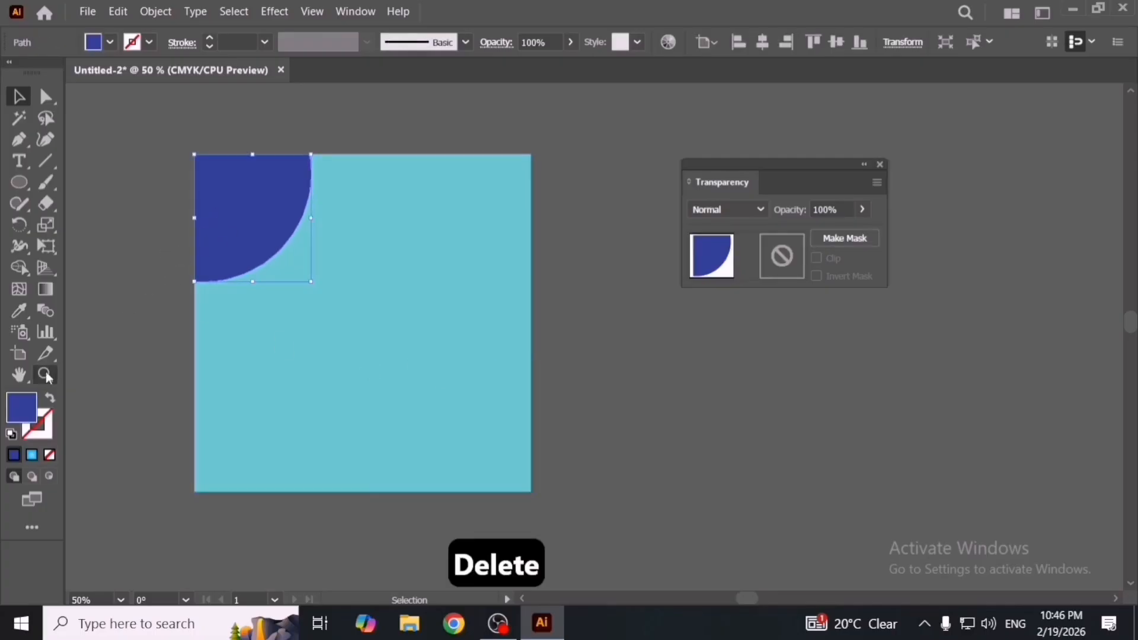
double_click(20, 403)
left_click_drag(842, 328, 842, 360)
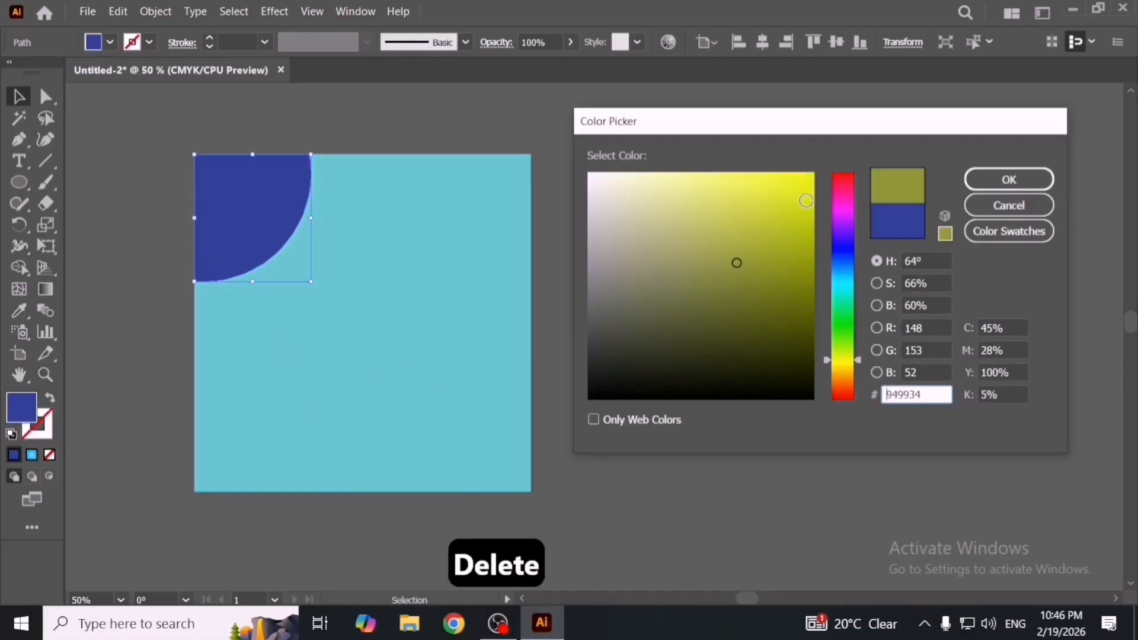
left_click_drag(807, 200, 810, 178)
left_click(1010, 179)
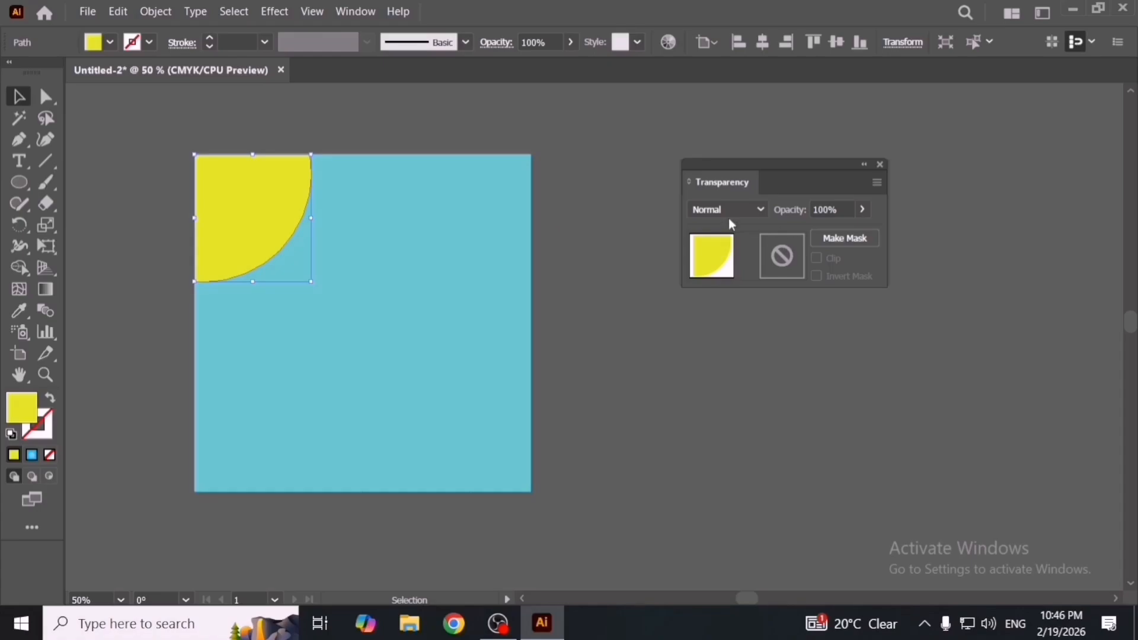
Step: Try Darken, Multiply and Color Burn blending on the yellow quarter-circle shape
left_click(730, 214)
left_click(736, 251)
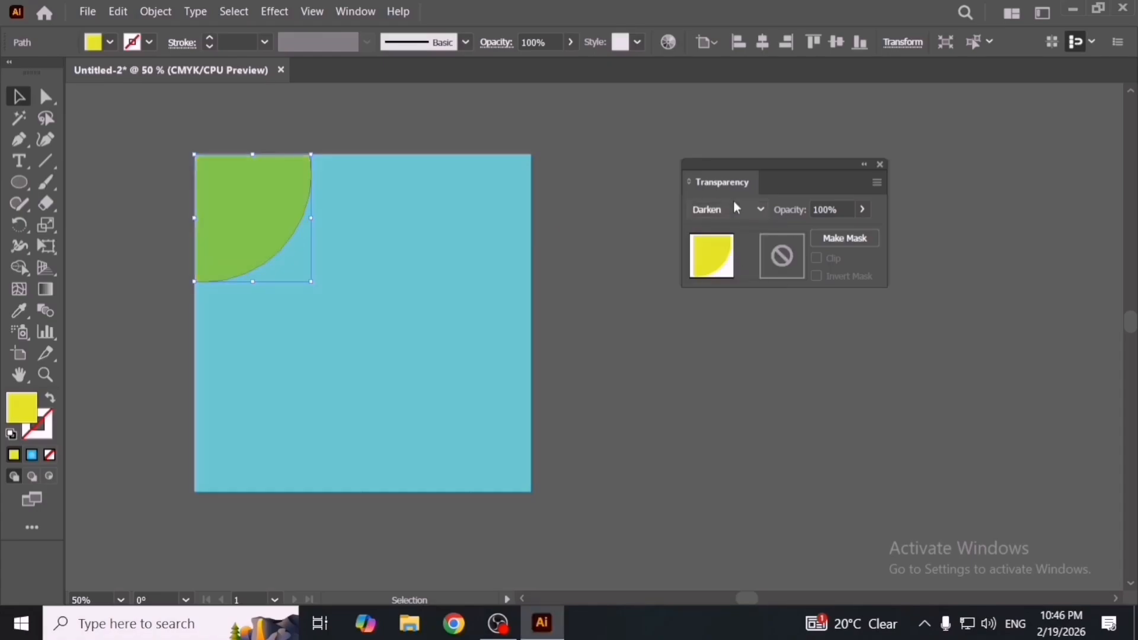
left_click(740, 214)
left_click(735, 270)
left_click(738, 208)
left_click(741, 293)
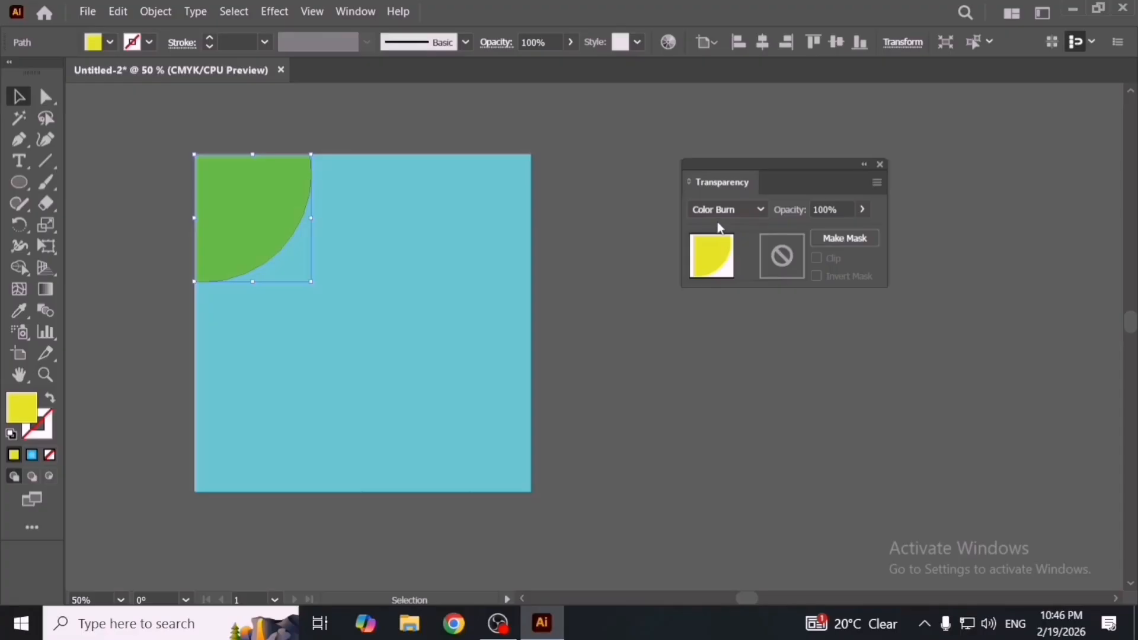
Step: Change the fill of the large cyan square to bright red
left_click(435, 297)
double_click(21, 411)
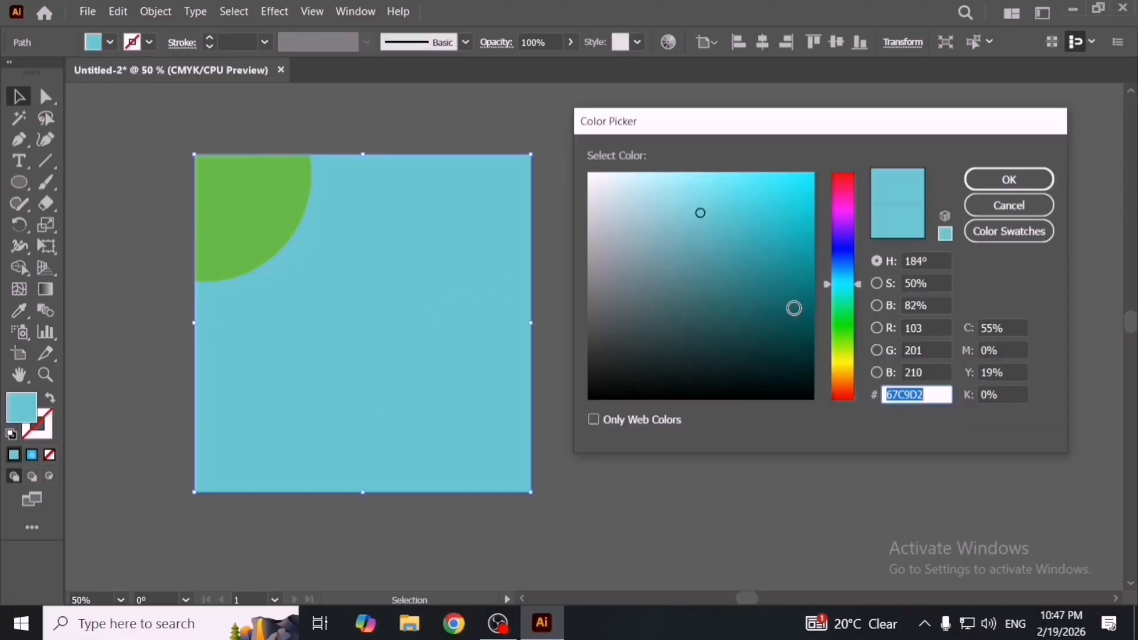
left_click_drag(833, 287, 817, 171)
left_click(1009, 179)
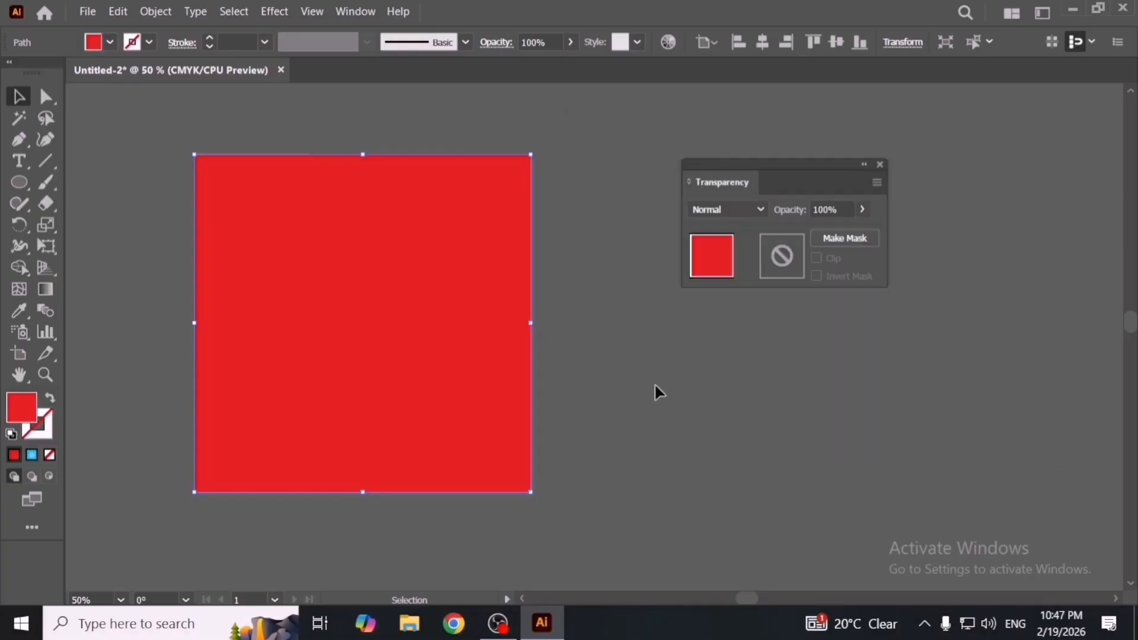
Step: Select only the upper-left quarter-circle over the red square and try Lighten, Screen, Overlay, Hard Light and Exclusion blending on it
left_click_drag(122, 135, 380, 332)
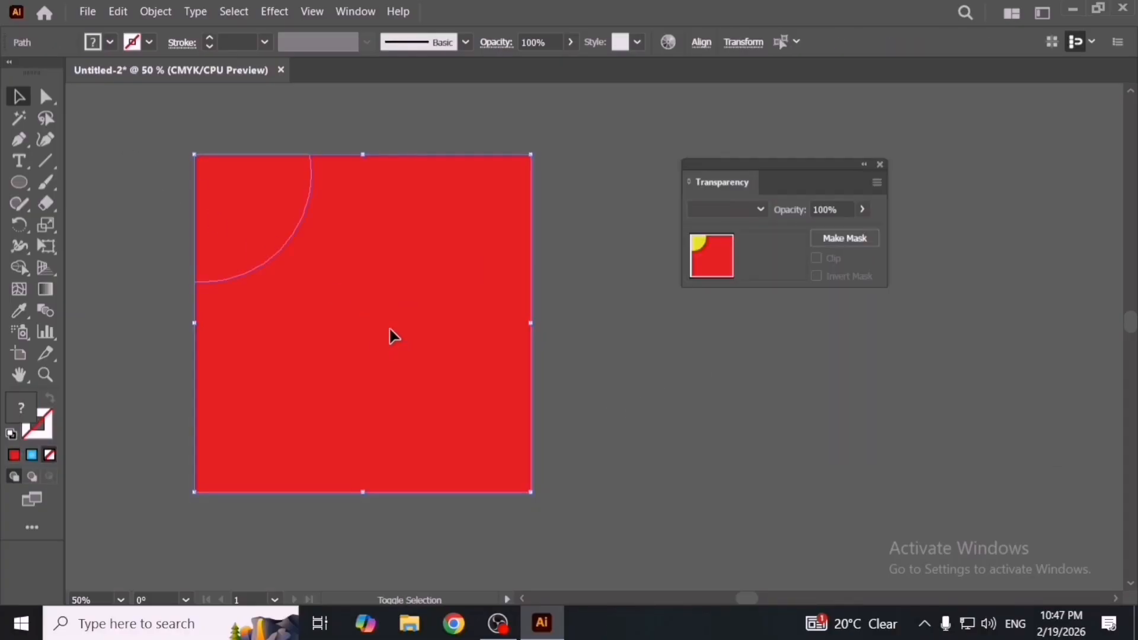
left_click(394, 336, "shift")
left_click(718, 212)
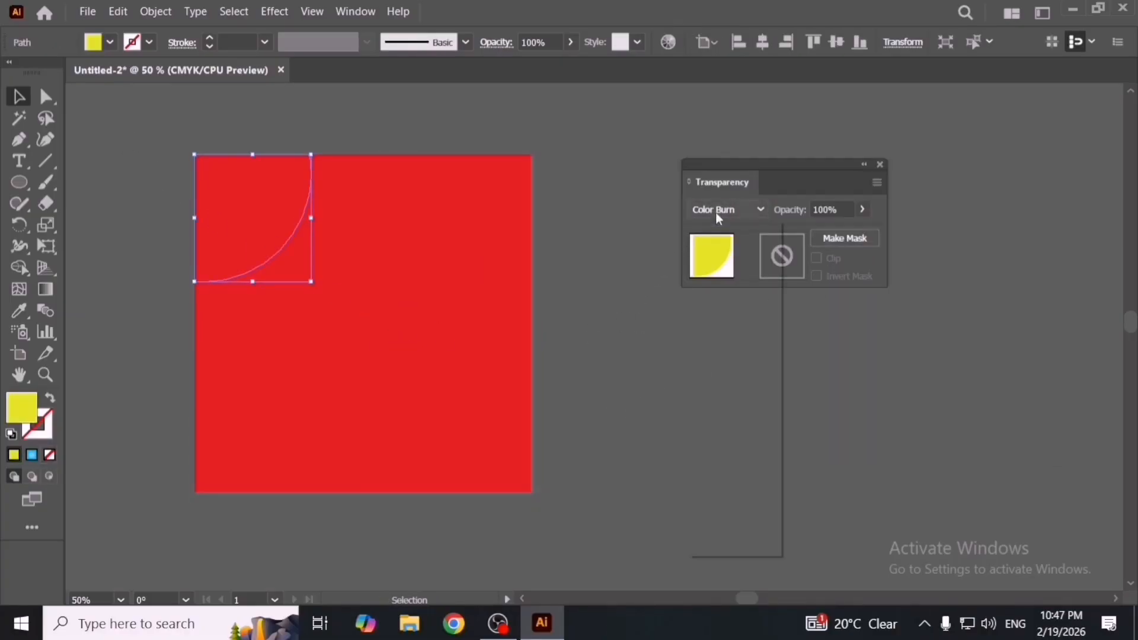
left_click(739, 315)
left_click(745, 213)
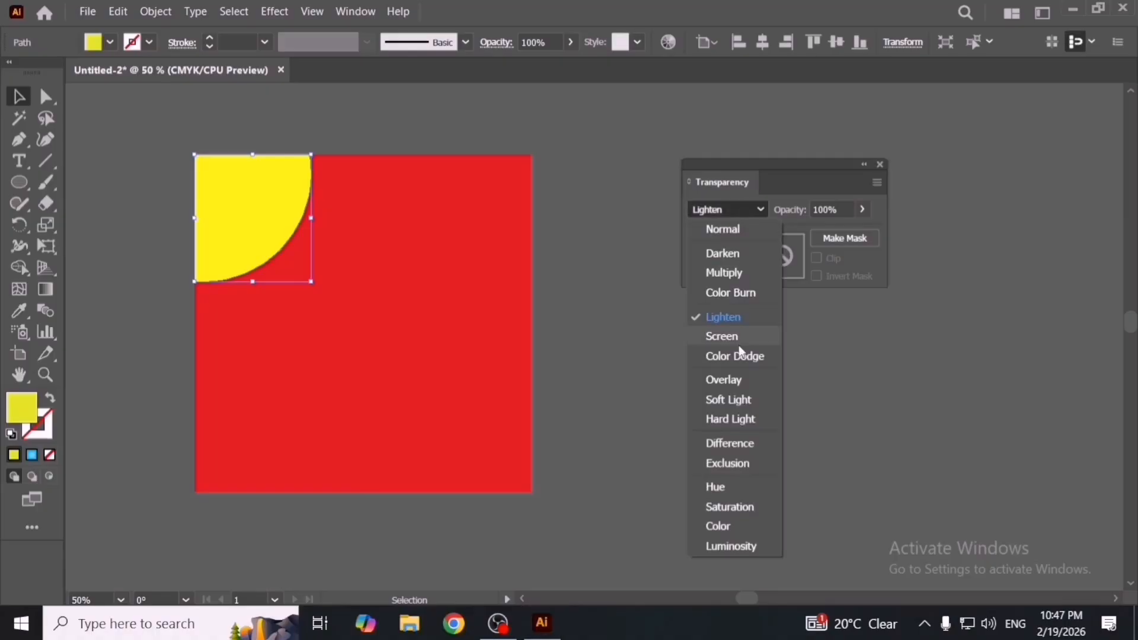
left_click(739, 332)
left_click(739, 210)
left_click(731, 379)
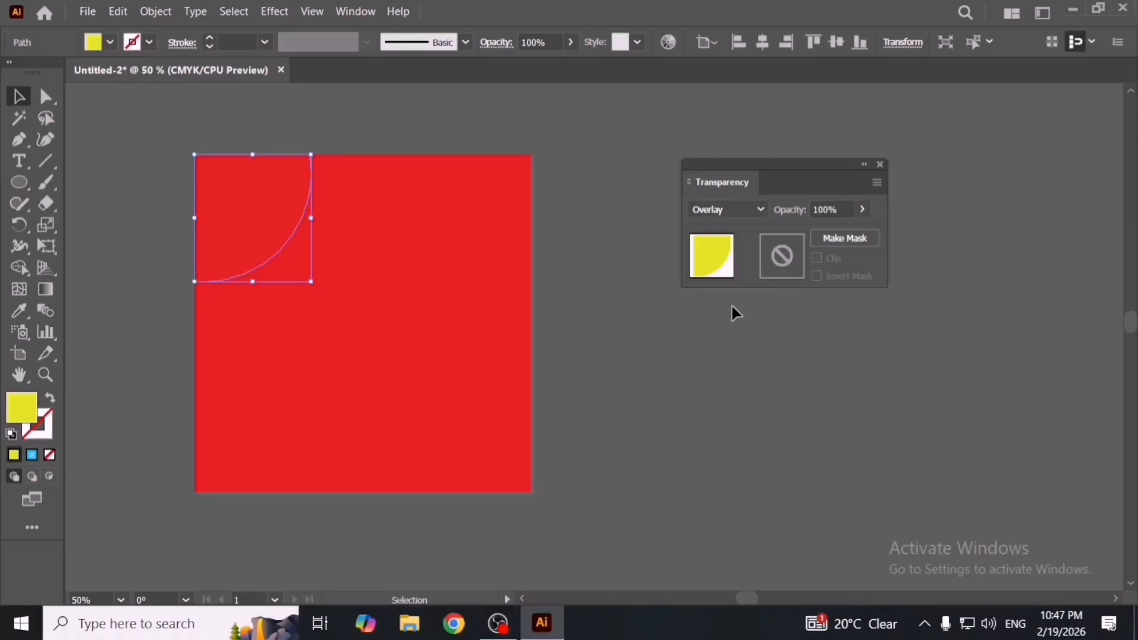
left_click(729, 214)
left_click(731, 419)
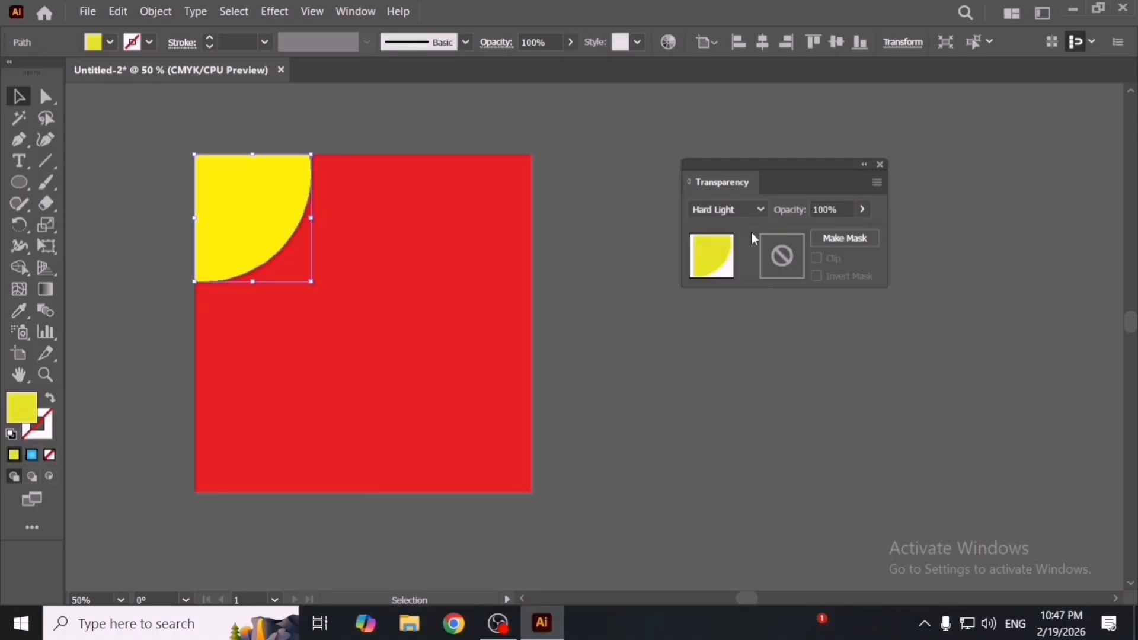
left_click(746, 212)
left_click(746, 464)
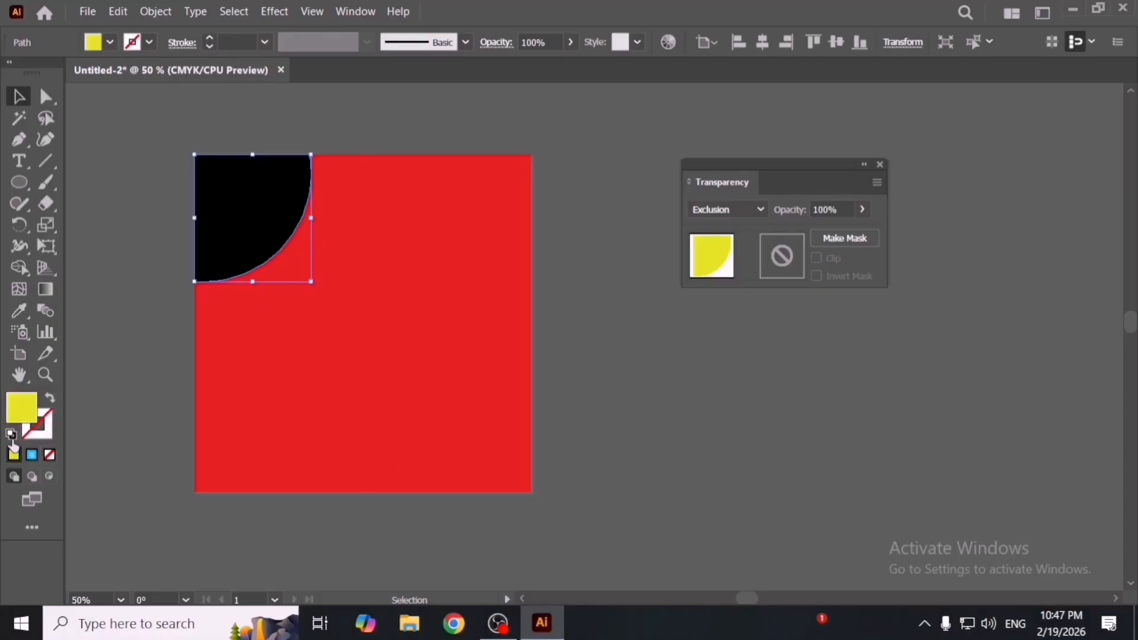
Step: Change the fill of the upper-left quarter-circle shape to bright sky blue, 00CCFF
double_click(12, 415)
left_click(844, 279)
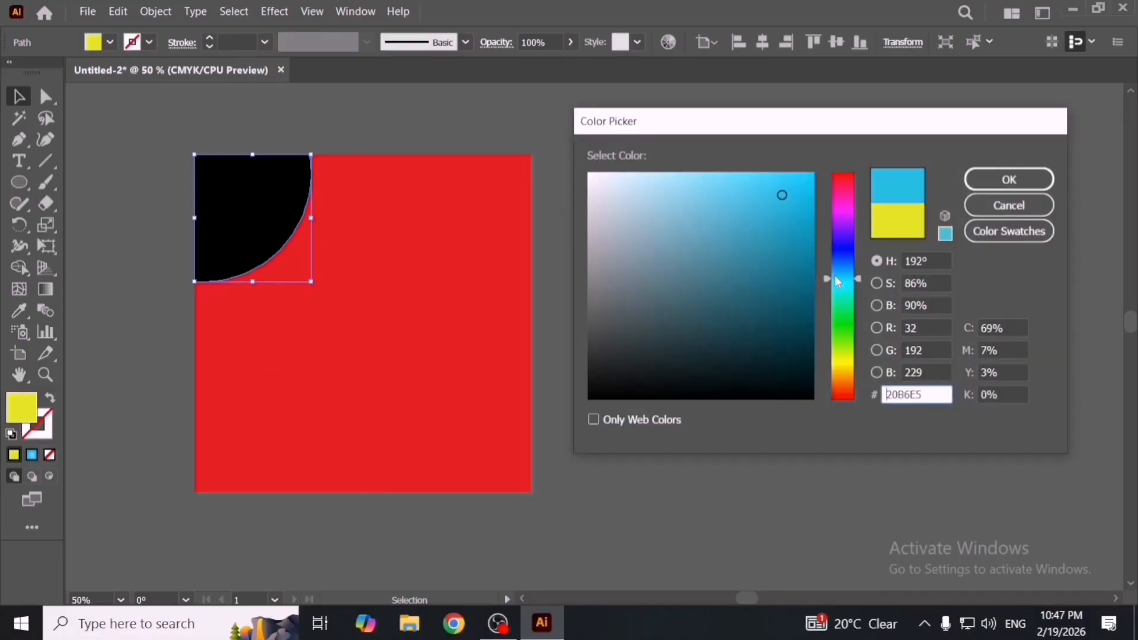
left_click_drag(794, 199, 815, 172)
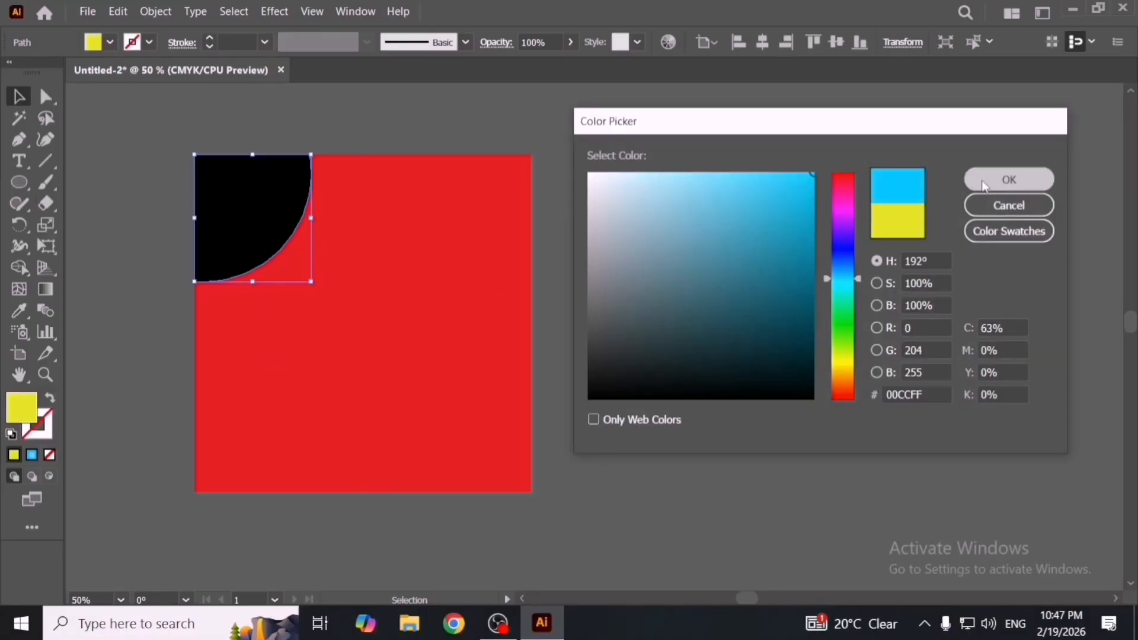
left_click(1010, 179)
Step: Try Saturation blending on the upper-left quarter-circle shape, then delete the shape
left_click(741, 210)
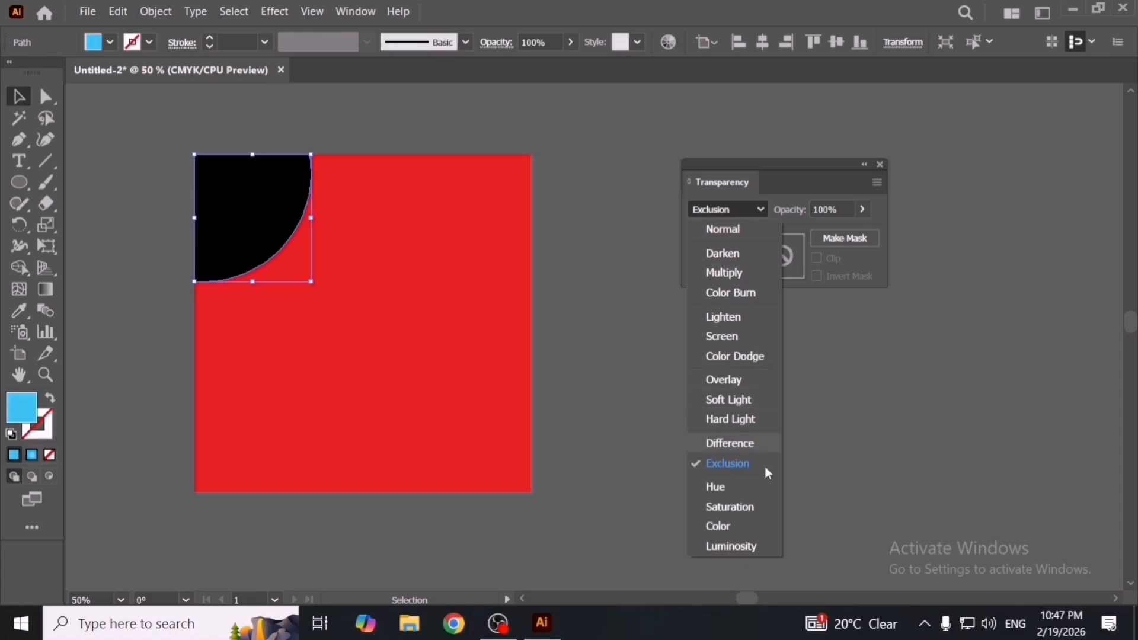
left_click(756, 506)
left_click(682, 375)
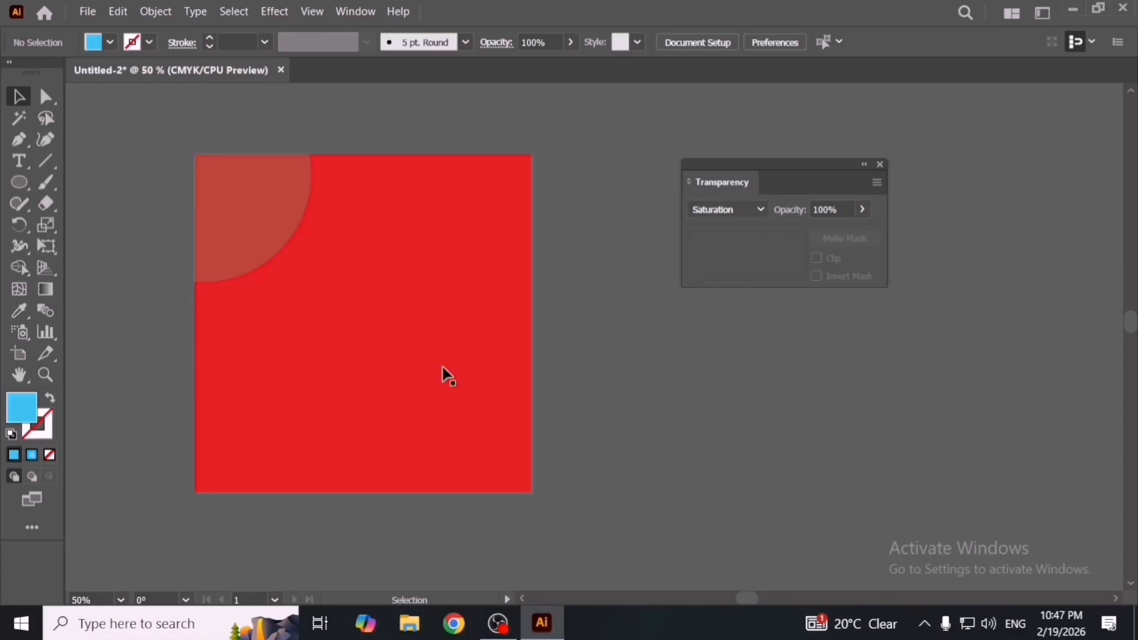
left_click(244, 231)
key("Delete")
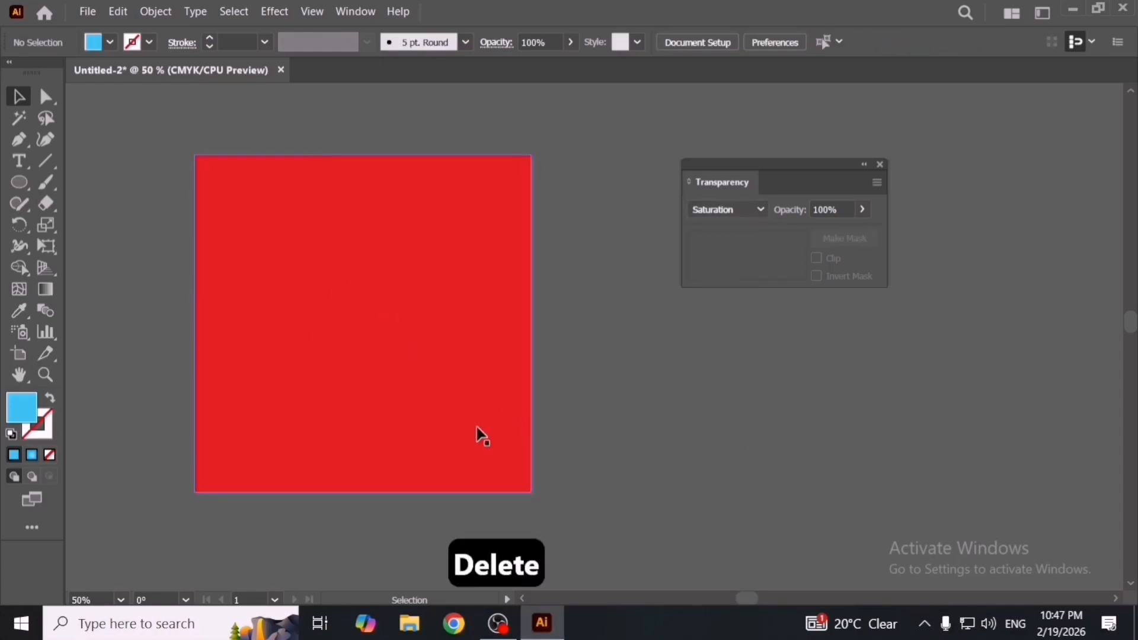
Step: Duplicate the red square beside the original, leaving a gap between the two, and deselect everything
scroll(512, 436, "down", 3)
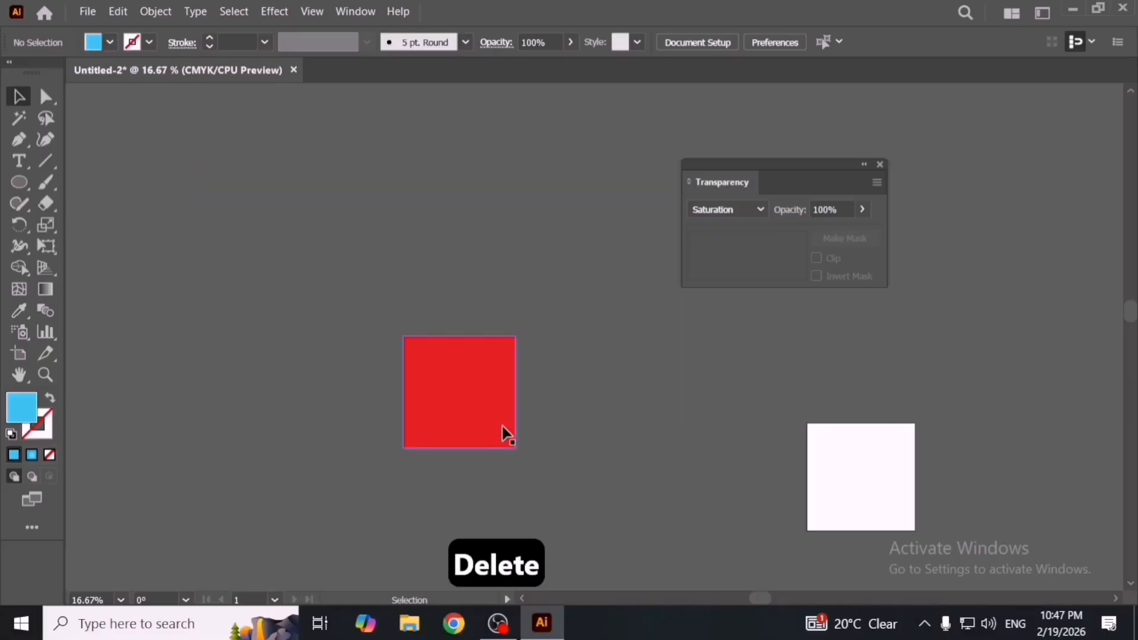
left_click_drag(506, 432, 539, 427)
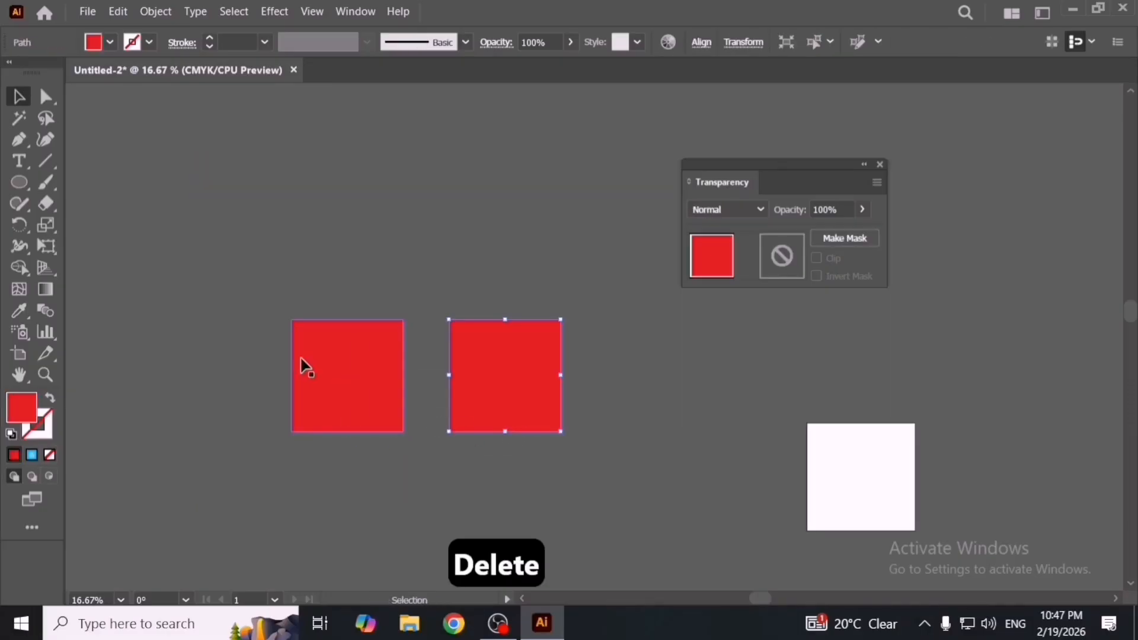
left_click_drag(326, 274, 488, 399)
left_click(658, 341)
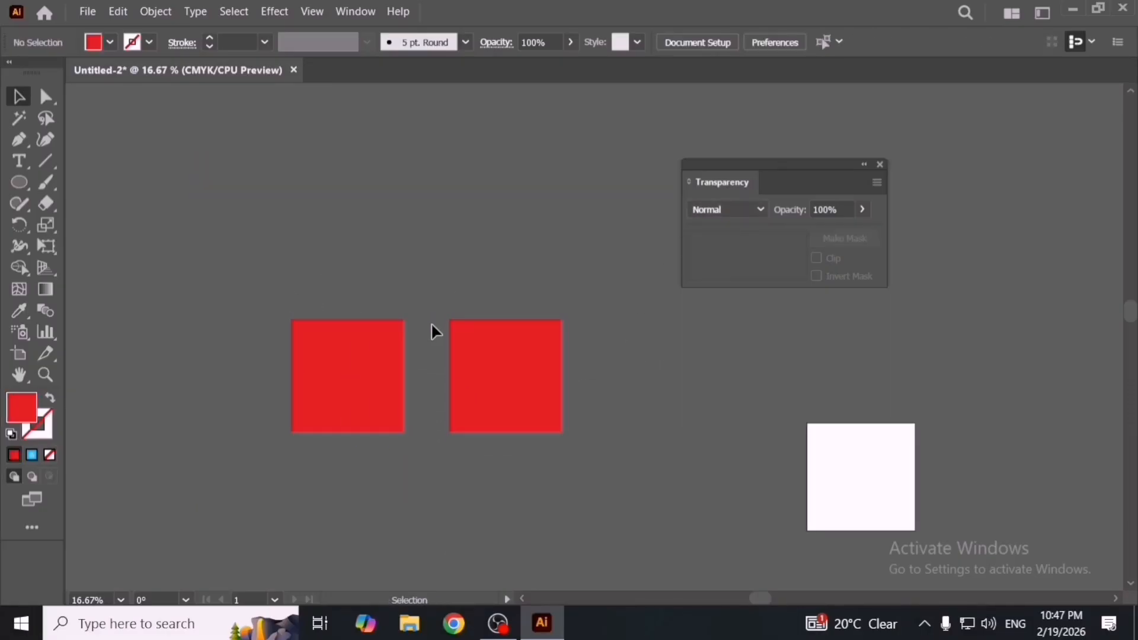
Step: Draw a slightly smaller square centred above the two red squares and fill it with the cyan-blue swatch
key("m")
left_click_drag(422, 261, 469, 291)
key("v")
left_click(109, 43)
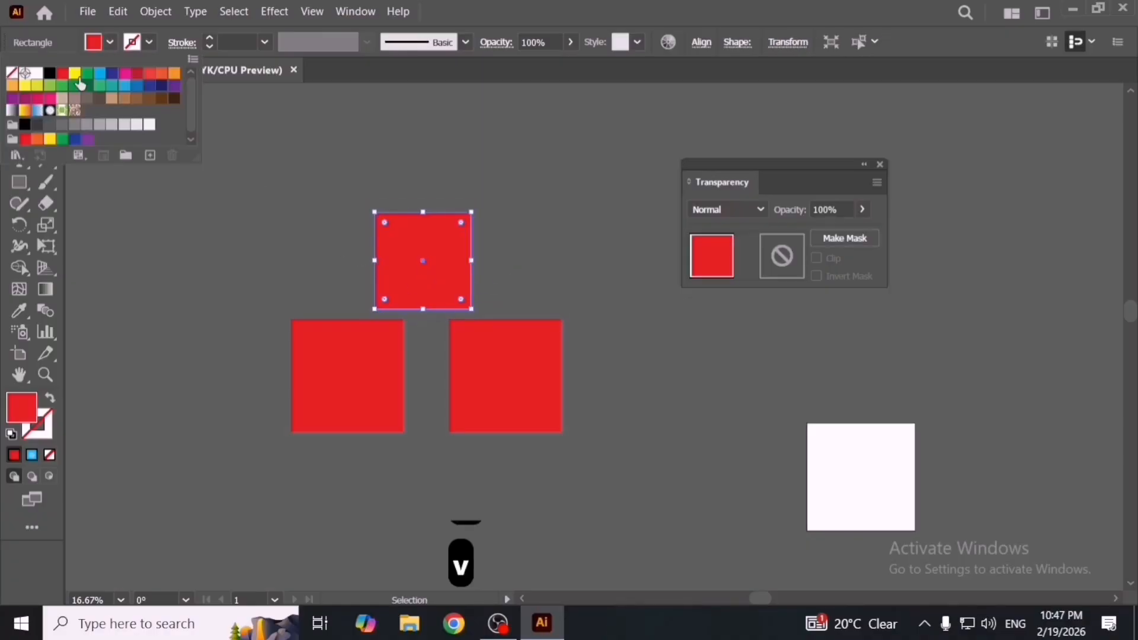
left_click(99, 80)
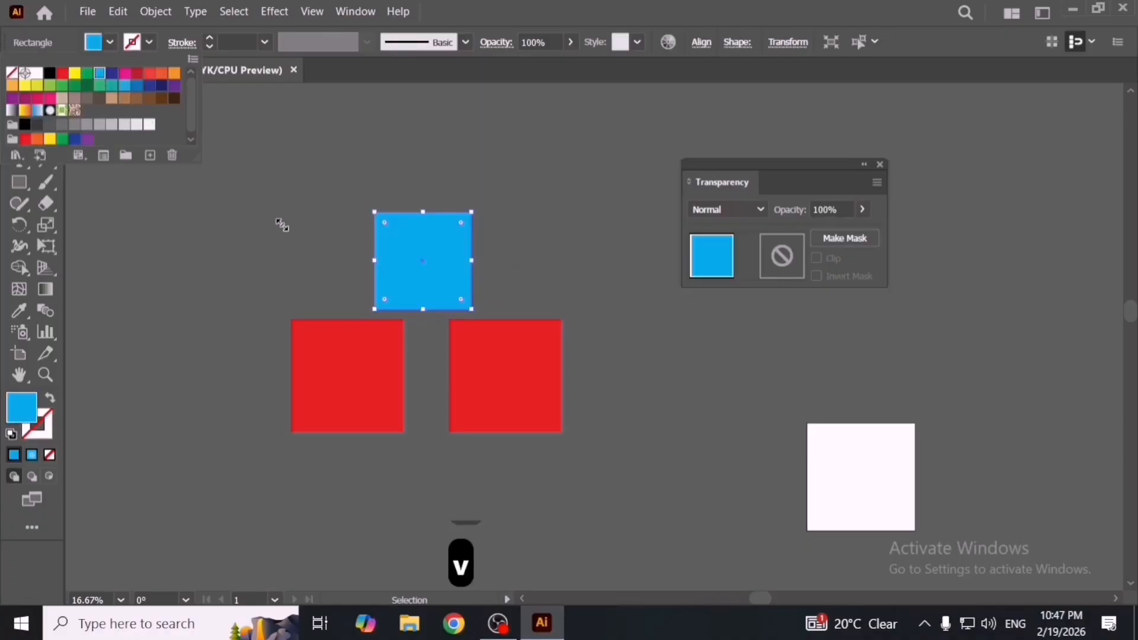
Step: Fill the left red square with the magenta-pink swatch
left_click(343, 356)
left_click(110, 43)
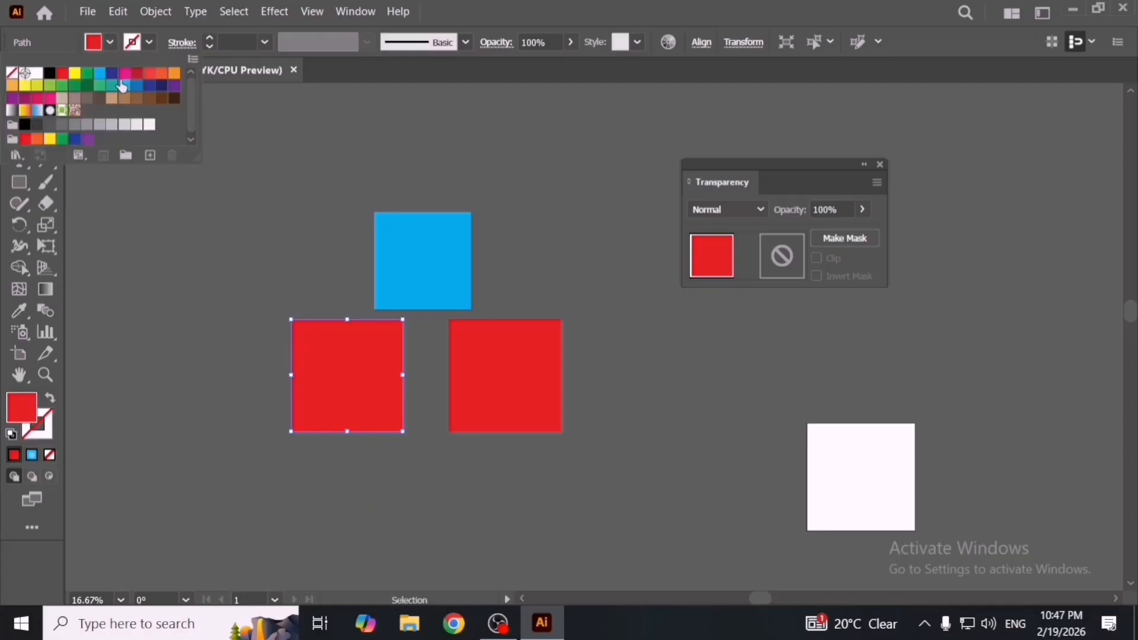
left_click(124, 81)
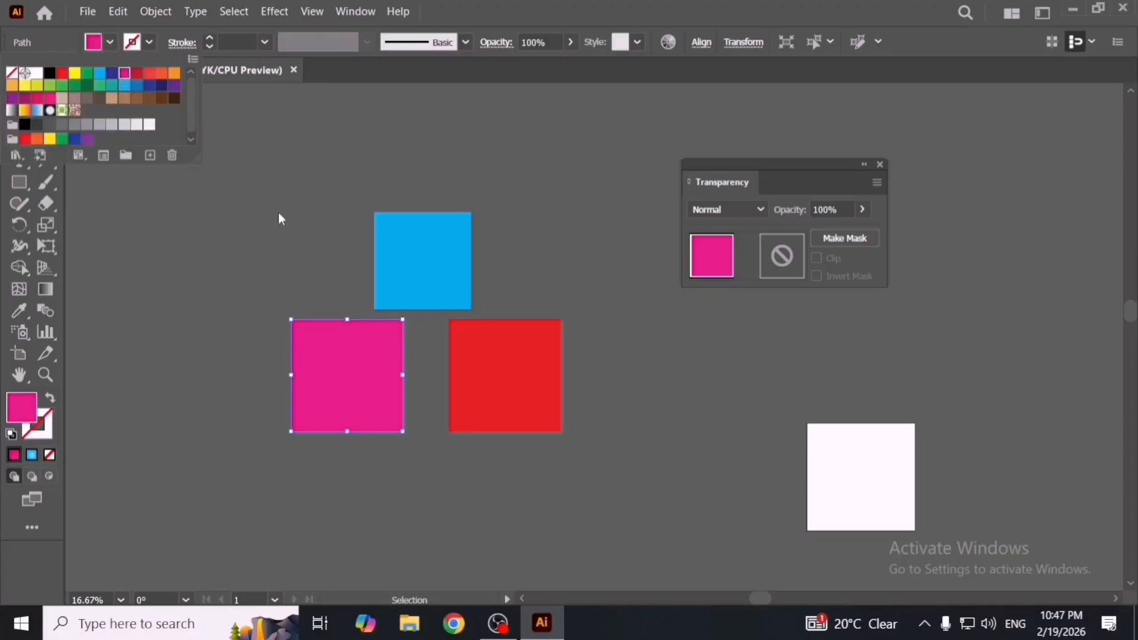
Step: Move the blue square down to overlap both lower squares and set its blending mode to Darken
scroll(455, 302, "up", 2)
left_click_drag(445, 279, 498, 350)
left_click(735, 210)
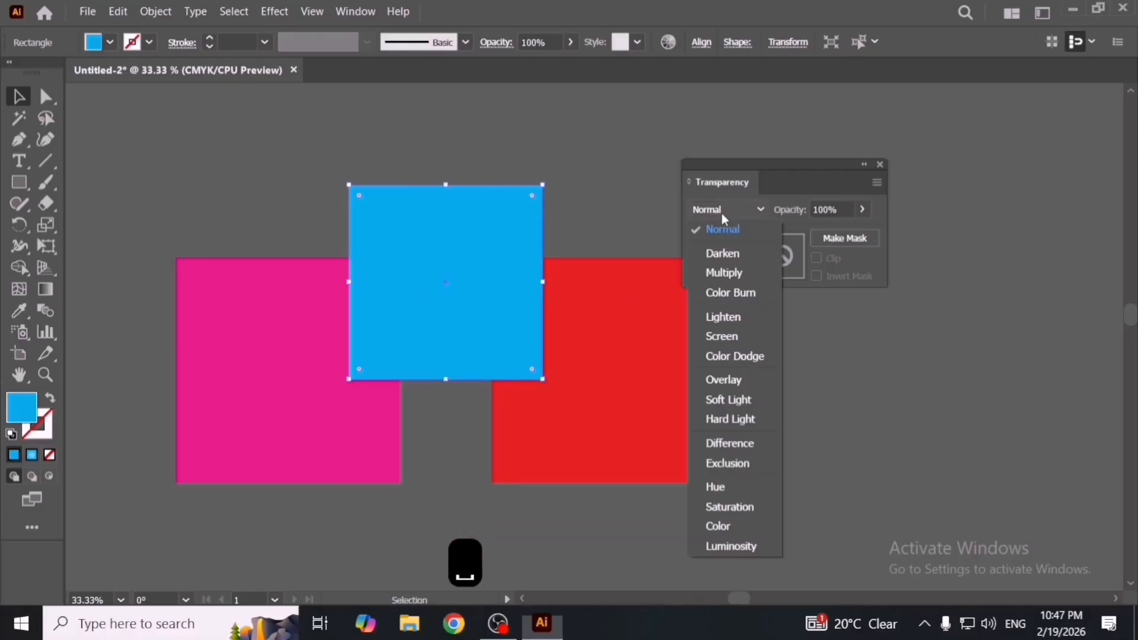
left_click(739, 253)
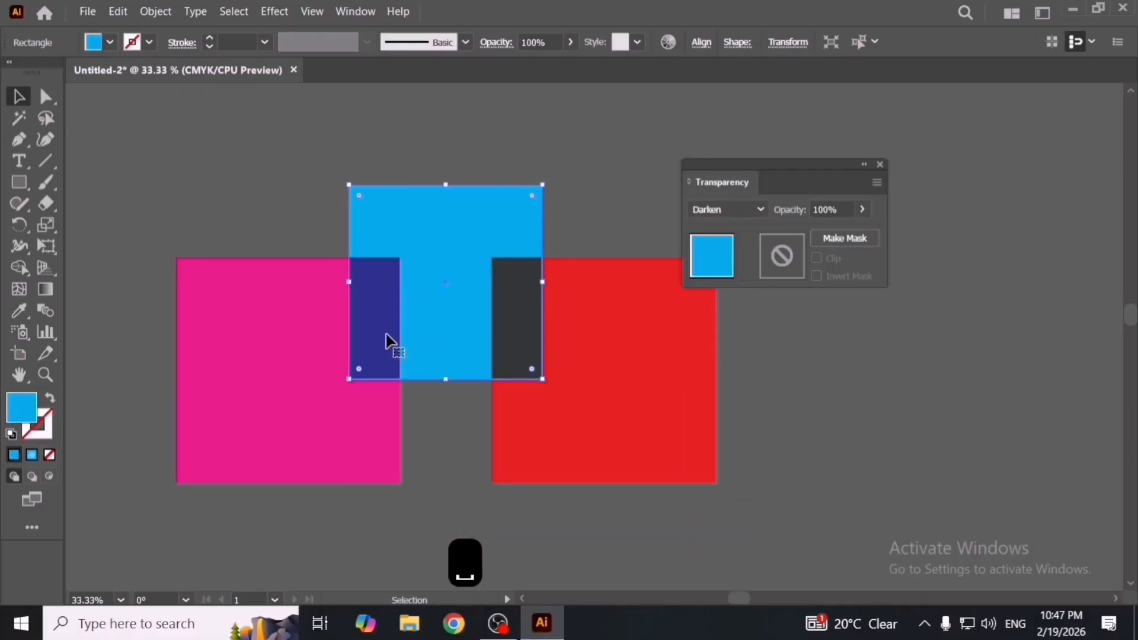
Step: Move the blue square across the red and magenta squares, leave it overlapping both, and set its blending mode to Multiply
left_click_drag(418, 323, 567, 367)
left_click_drag(587, 412, 349, 368)
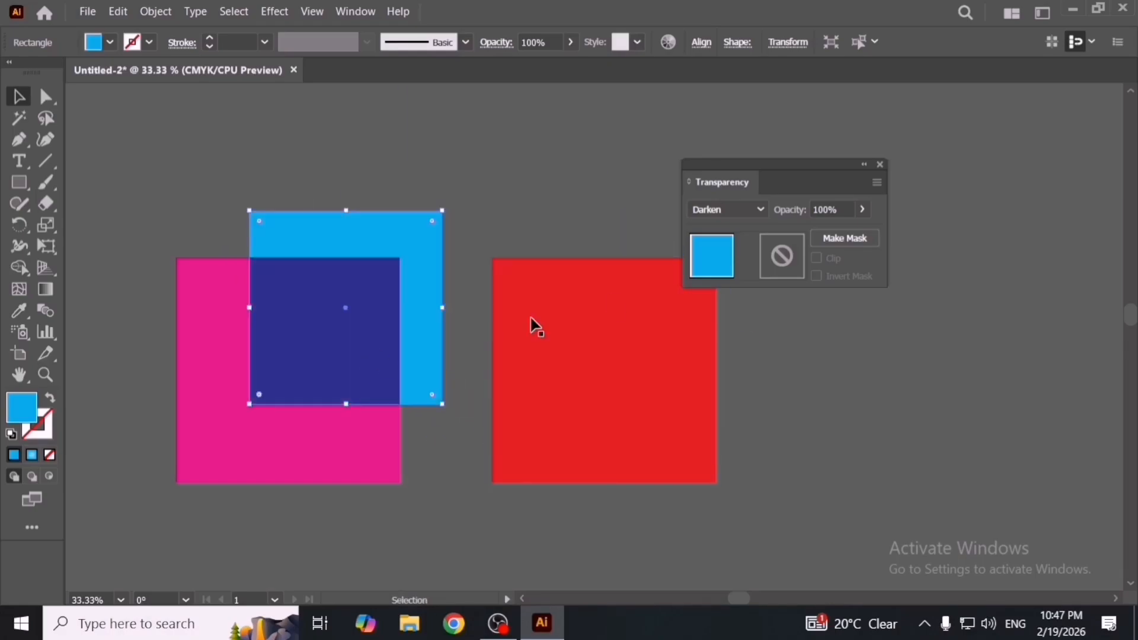
left_click_drag(432, 247, 478, 251)
left_click_drag(486, 260, 500, 252)
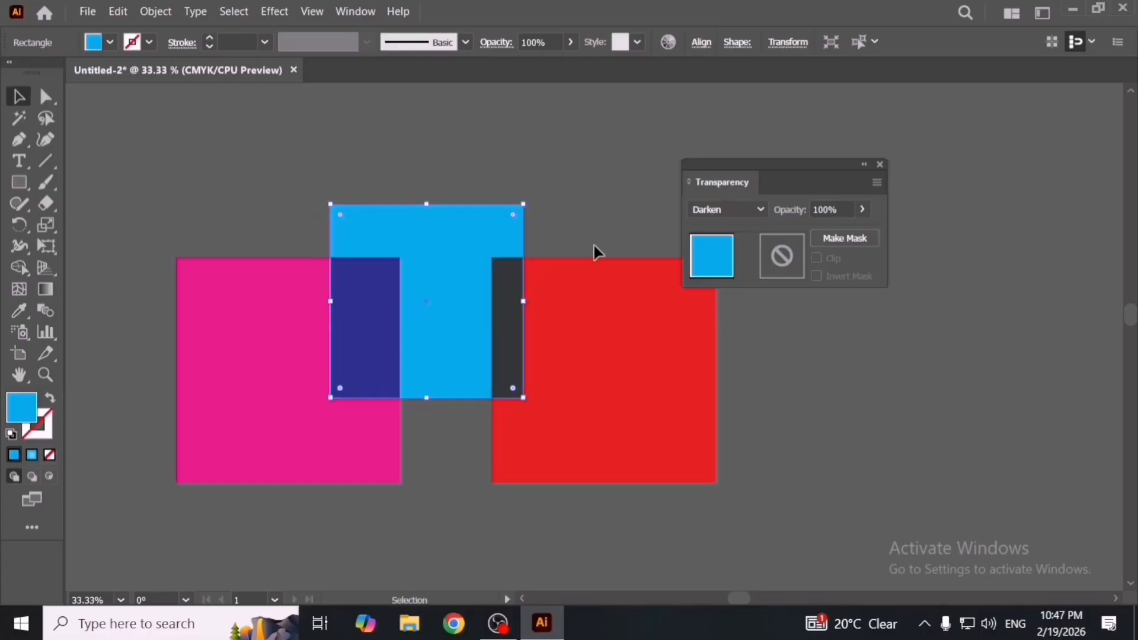
left_click(737, 209)
left_click(745, 268)
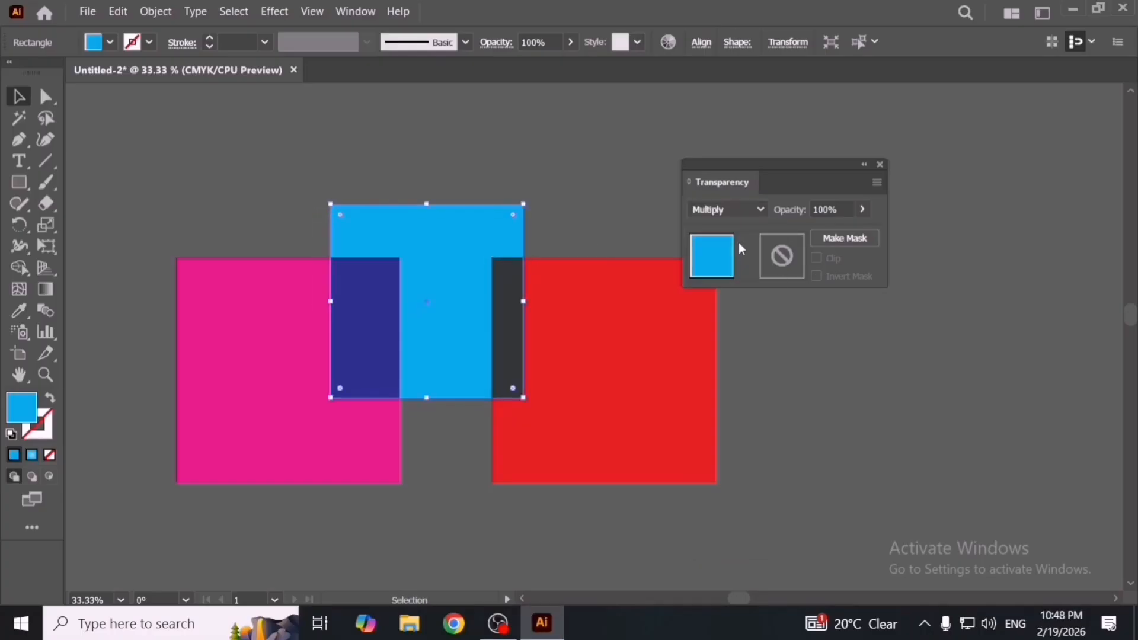
Step: Try the Color Burn, Screen and Color Dodge blending modes in turn on the blue square
left_click(738, 210)
left_click(748, 293)
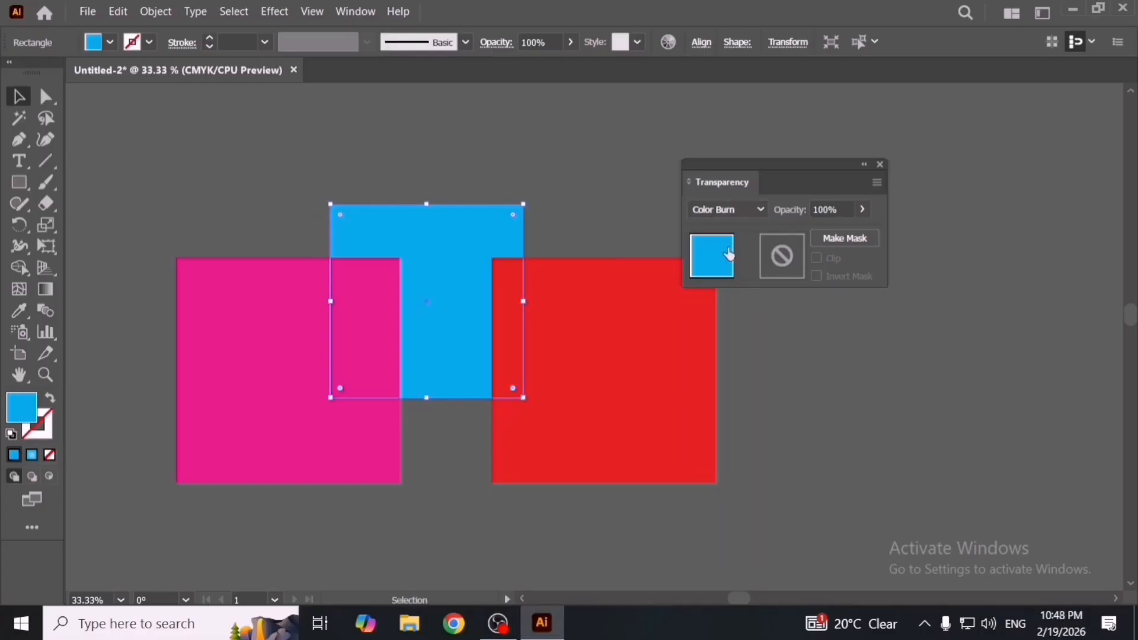
left_click(735, 210)
left_click(748, 330)
left_click(737, 210)
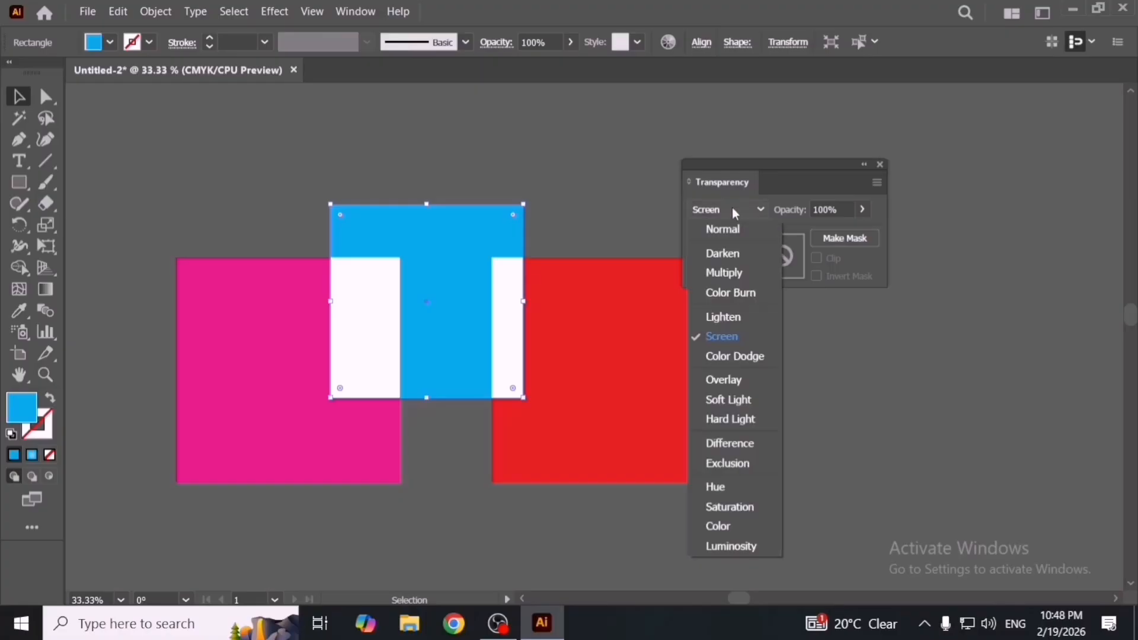
left_click(729, 357)
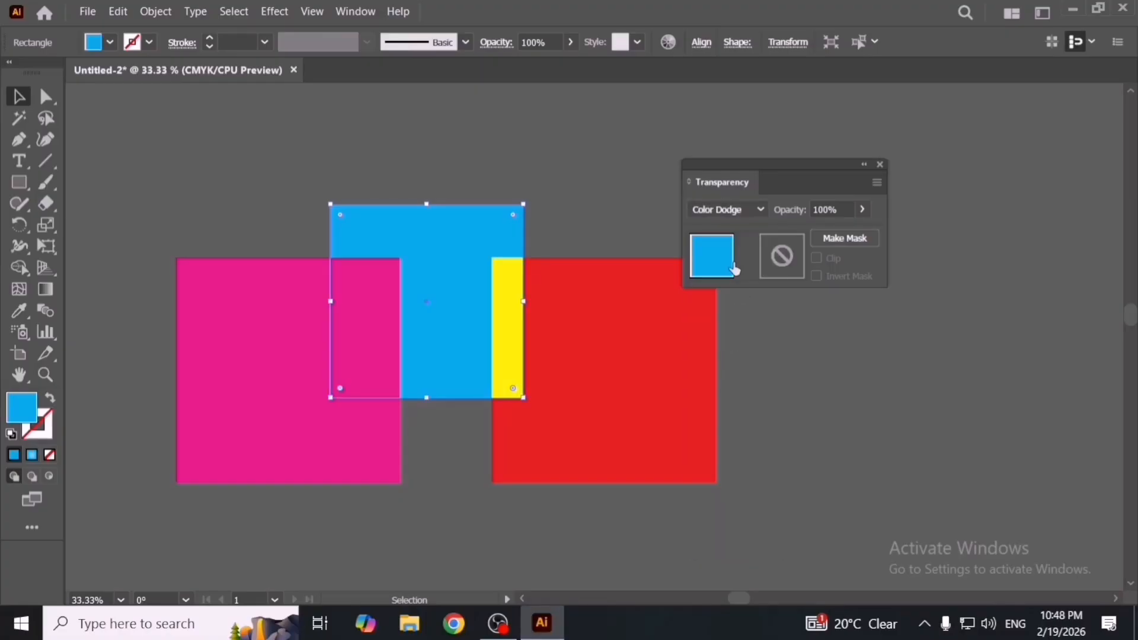
Step: Try the Overlay, Hard Light, Exclusion and Hue blending modes on the blue square and deselect it
left_click(734, 211)
left_click(742, 379)
left_click(737, 212)
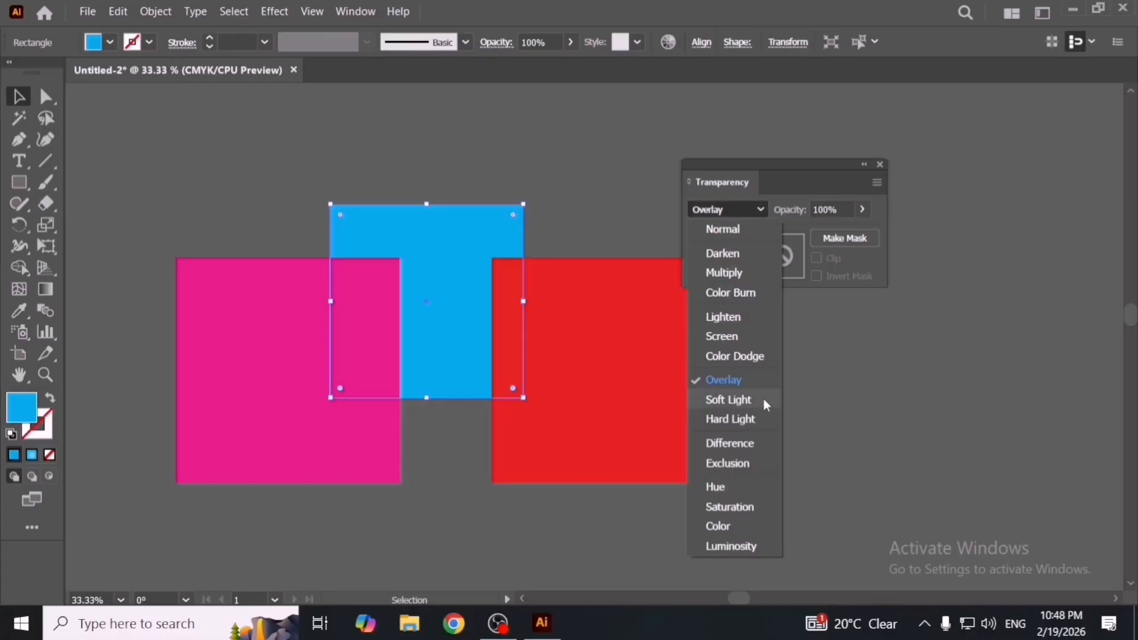
left_click(764, 411)
left_click(753, 211)
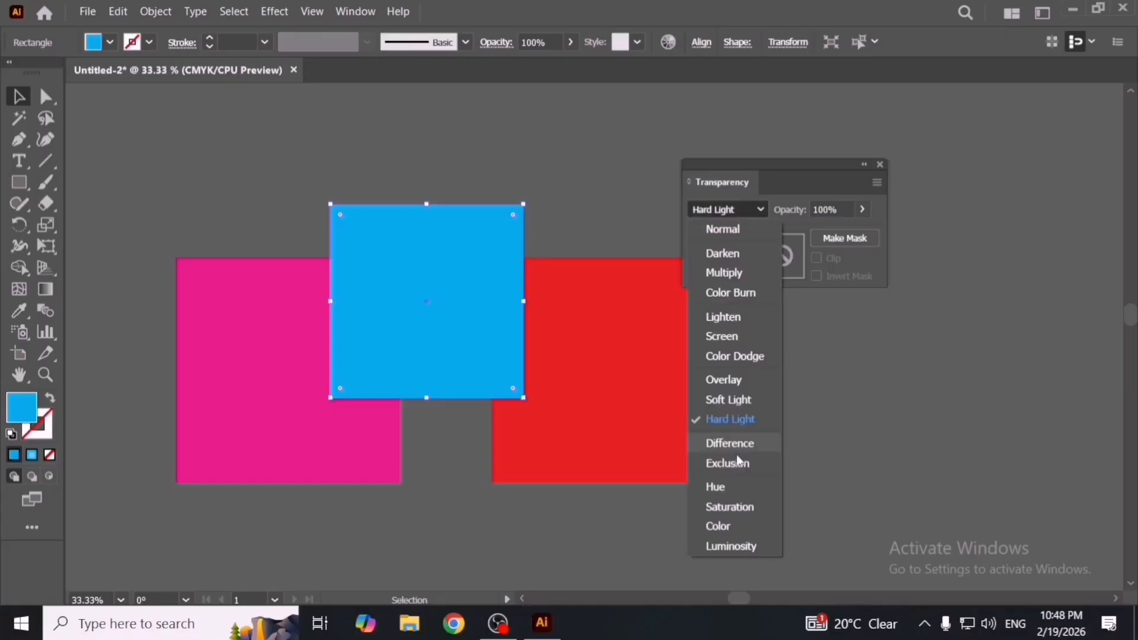
left_click(737, 463)
left_click(732, 211)
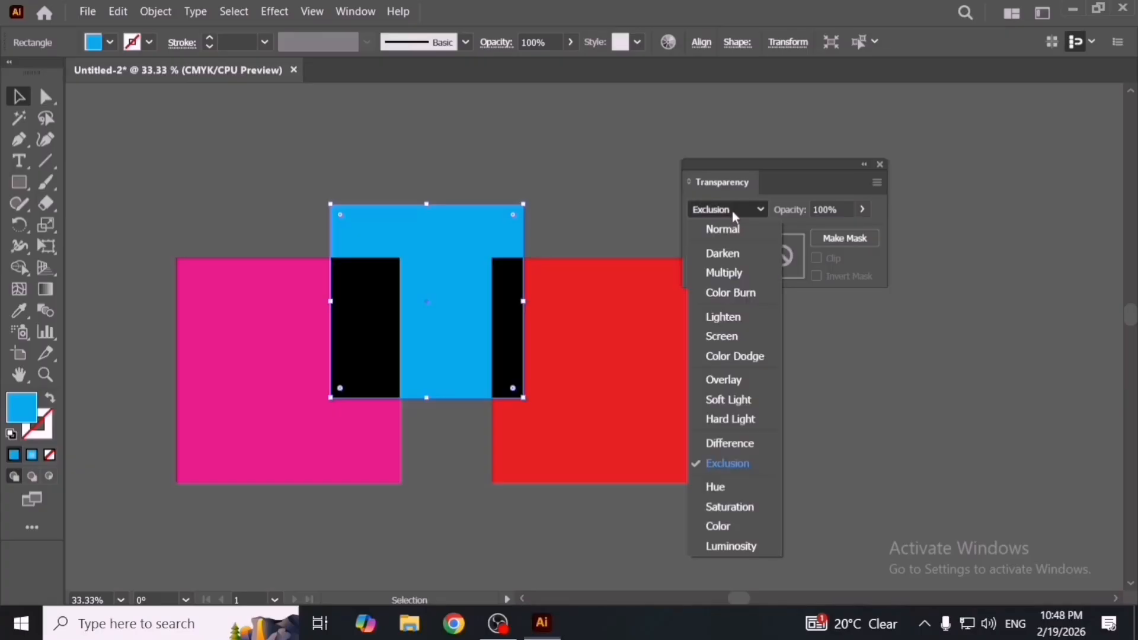
left_click(752, 485)
left_click(568, 202)
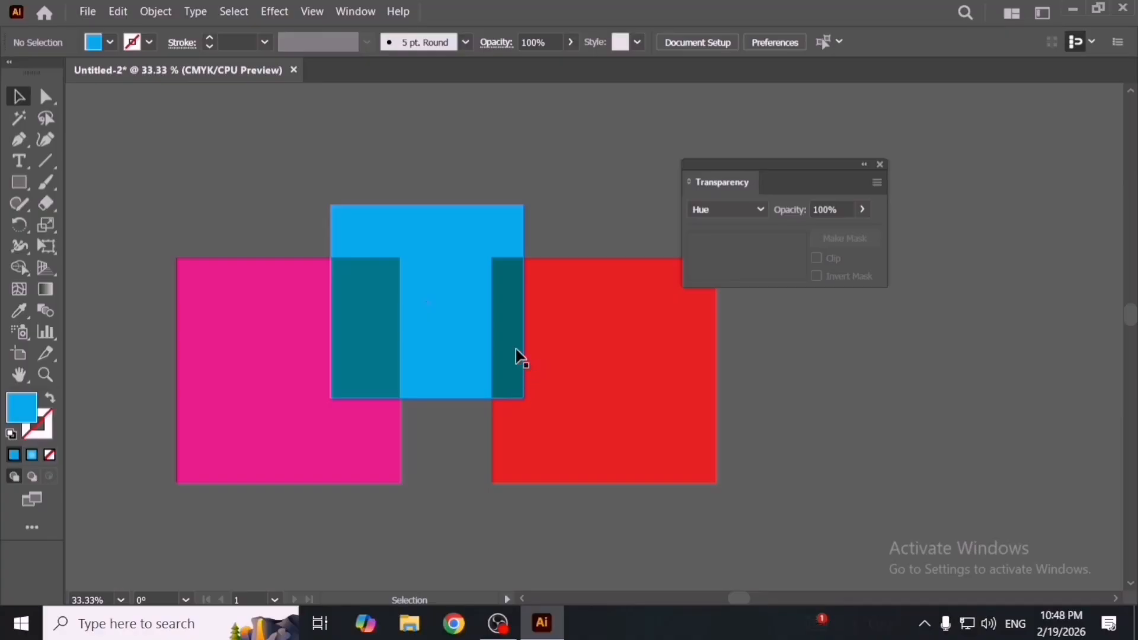
Step: Cycle the blue square through the Saturation and Color blending modes, finish on Luminosity and deselect it
left_click(464, 214)
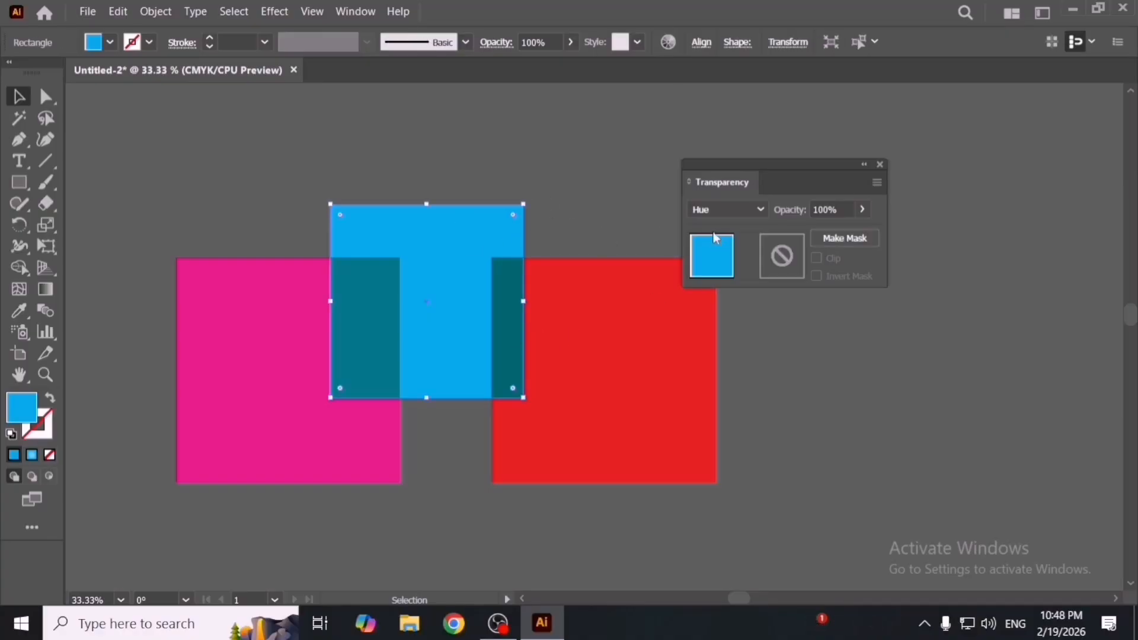
left_click(719, 213)
left_click(750, 505)
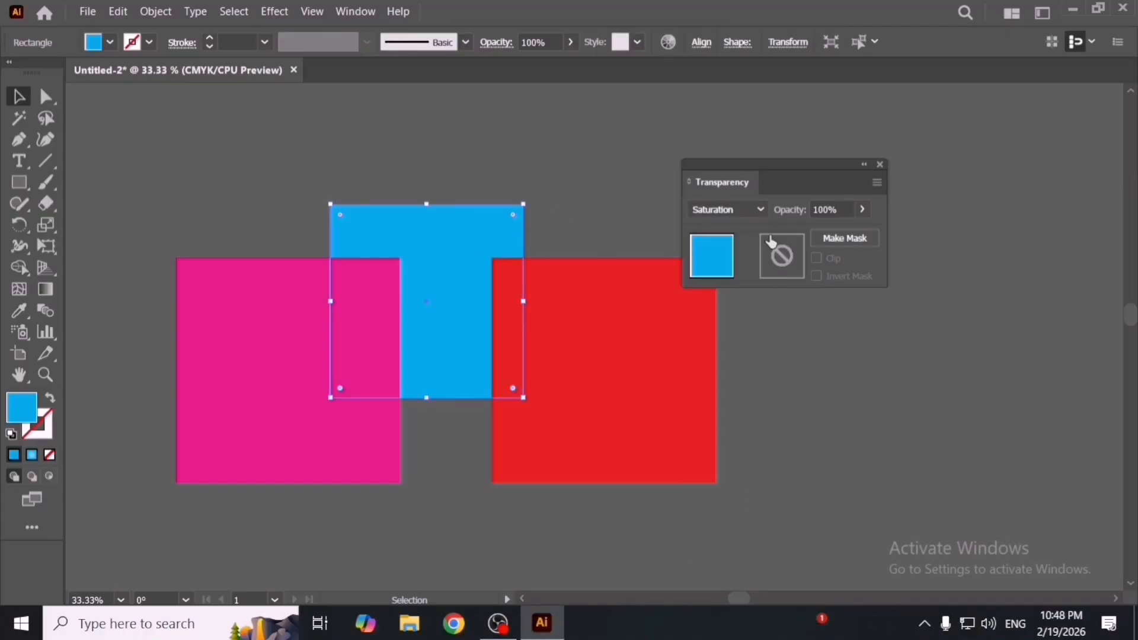
left_click(748, 212)
left_click(747, 525)
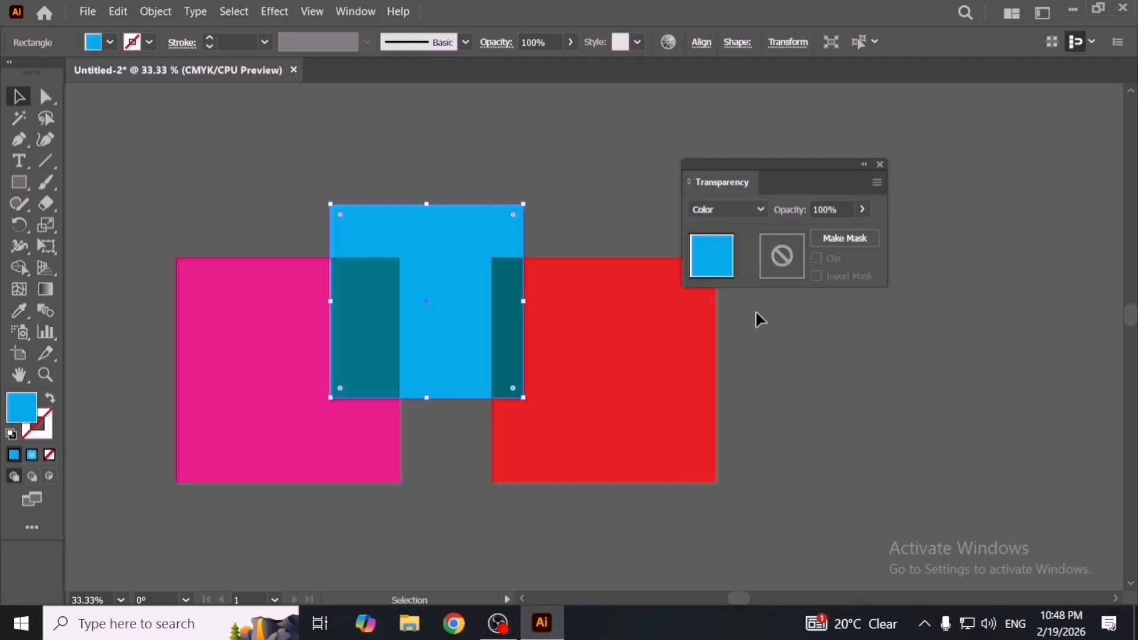
left_click(749, 211)
left_click(740, 549)
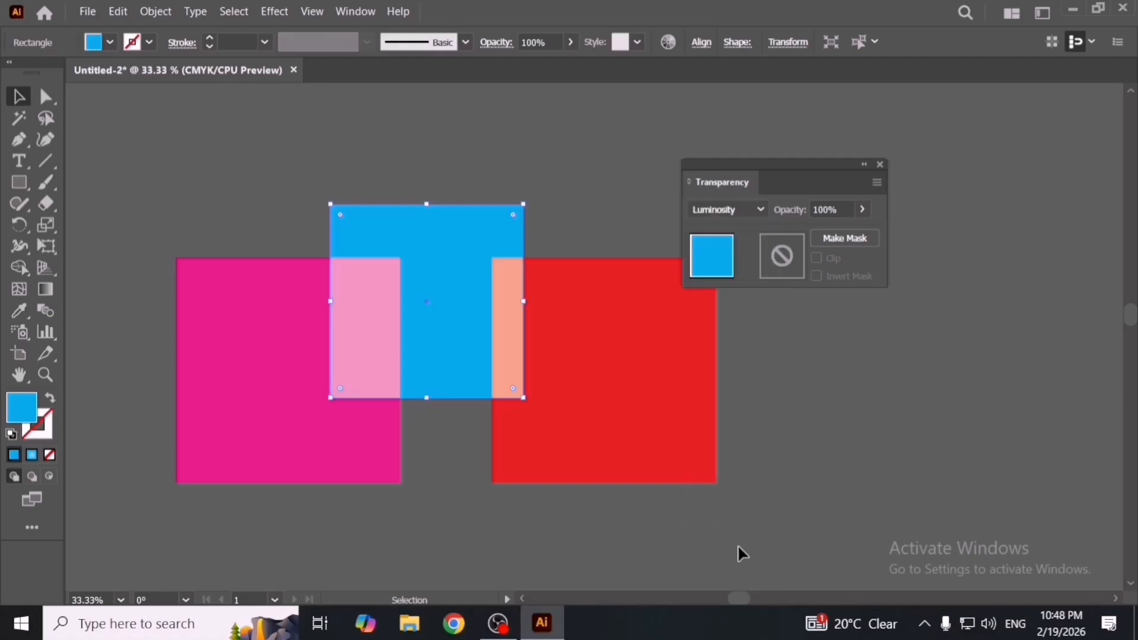
left_click(741, 552)
Step: Draw a small blue square above the magenta square's upper-left corner
key("space")
left_click_drag(337, 325, 460, 326)
key("space")
key("space")
key("space")
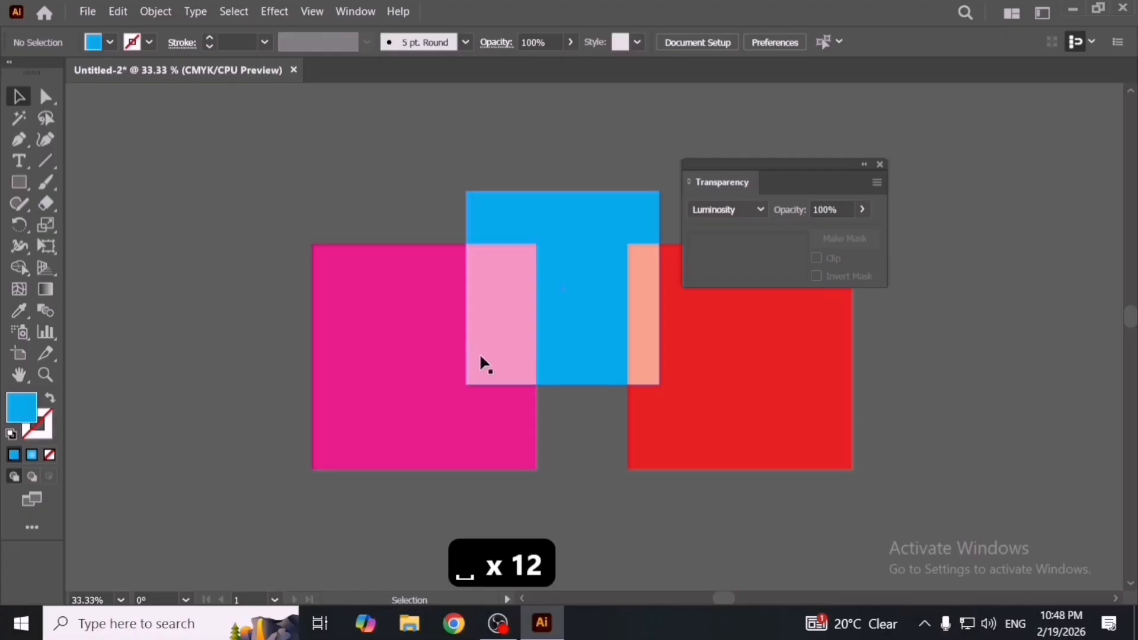
key("m")
left_click_drag(256, 150, 320, 213)
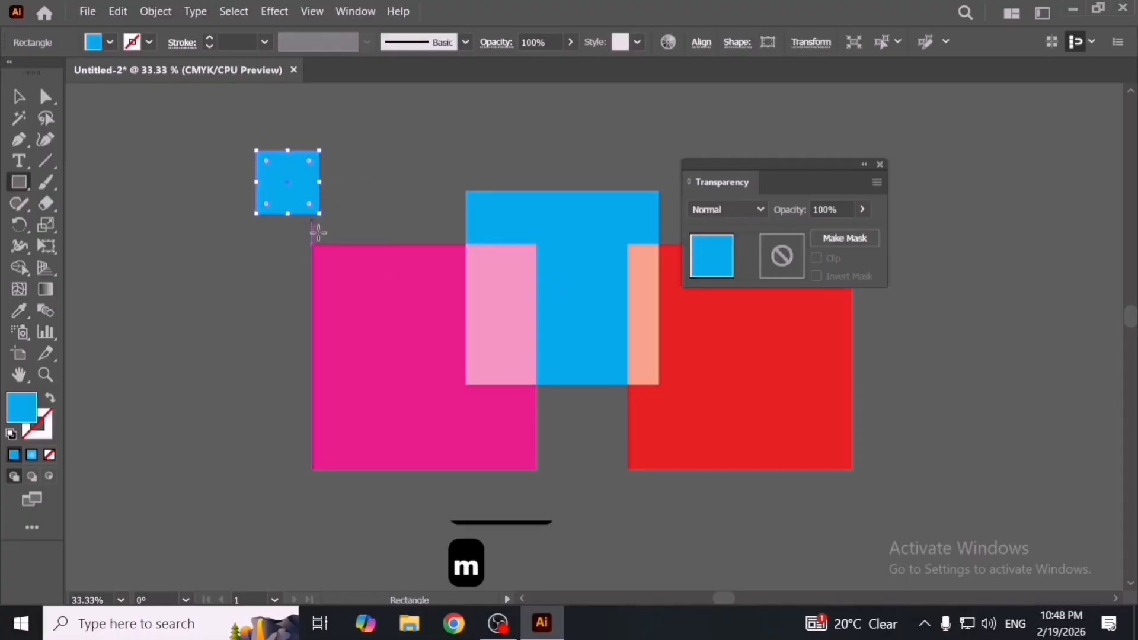
key("i")
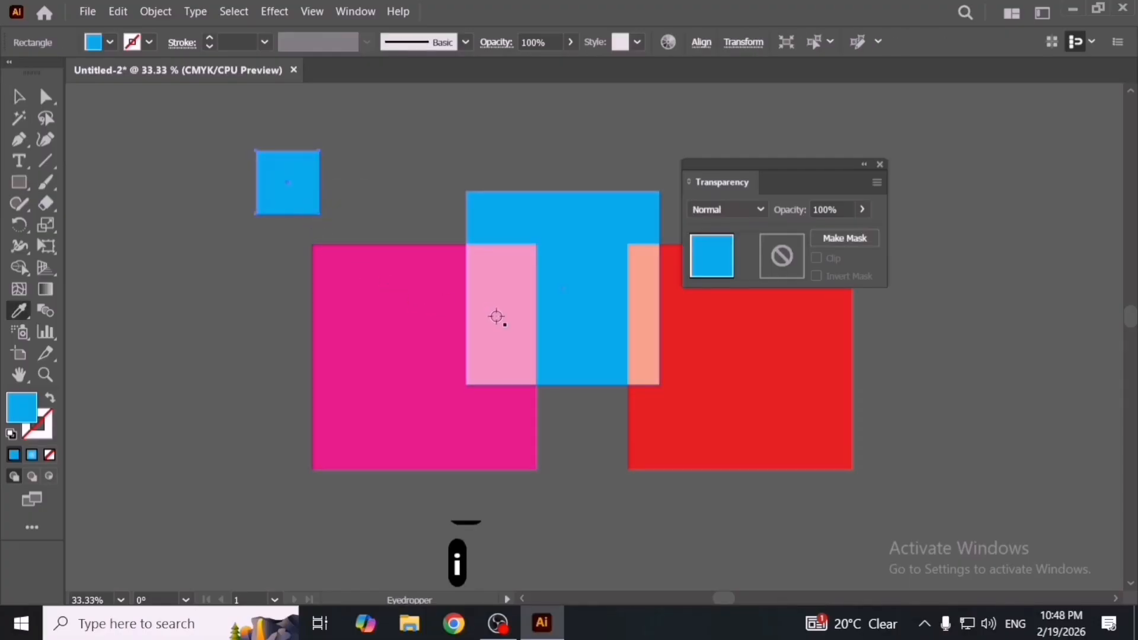
key("v")
left_click(439, 208)
Step: Capture a screenshot of the overlapping squares, paste it into the document and place it left of the artwork
key("space")
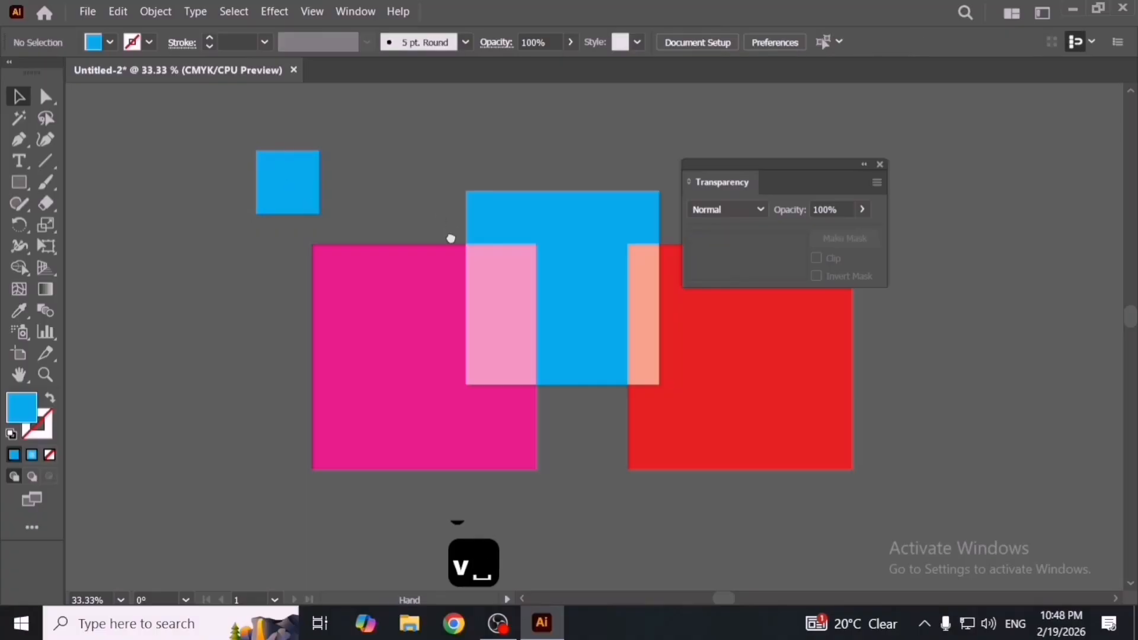
left_click_drag(442, 218, 451, 236)
key("Print")
scroll(437, 246, "left", 3)
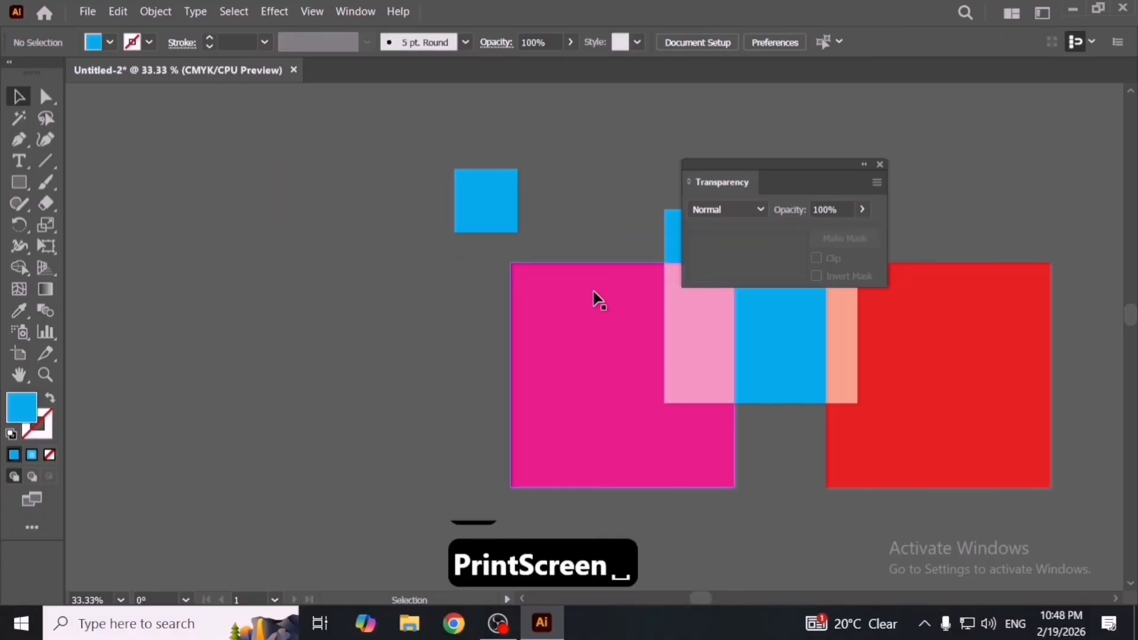
key("ctrl+v")
scroll(550, 360, "down", 2)
left_click_drag(550, 360, 259, 379)
Step: Fill the small square with the light-pink overlap colour sampled from the pasted screenshot using the Eyedropper
left_click(526, 275)
key("o")
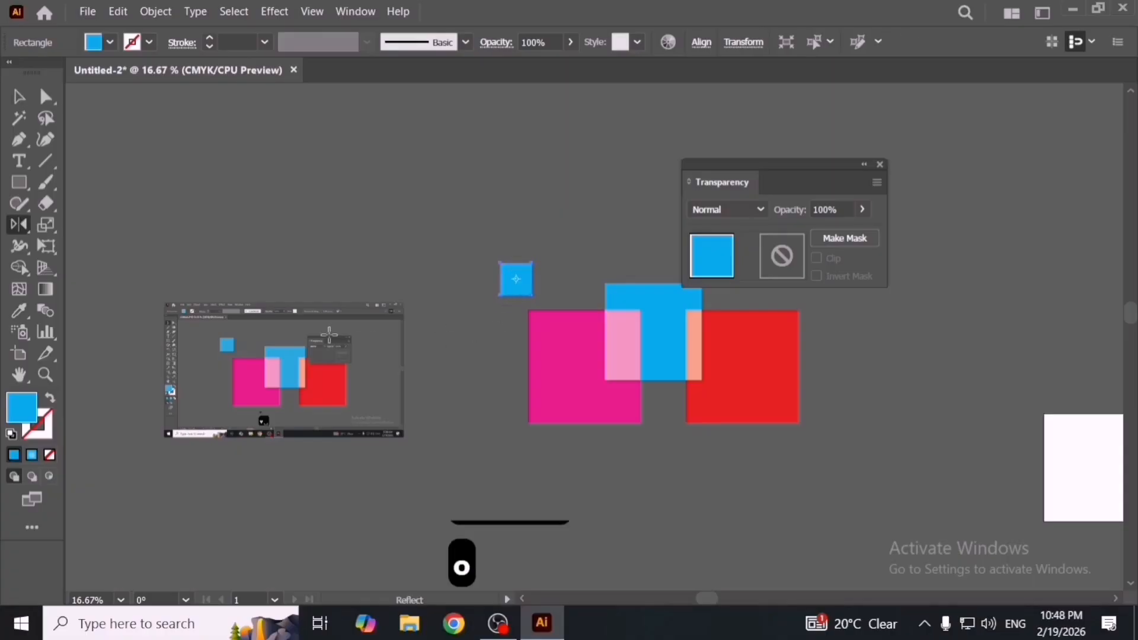
key("i")
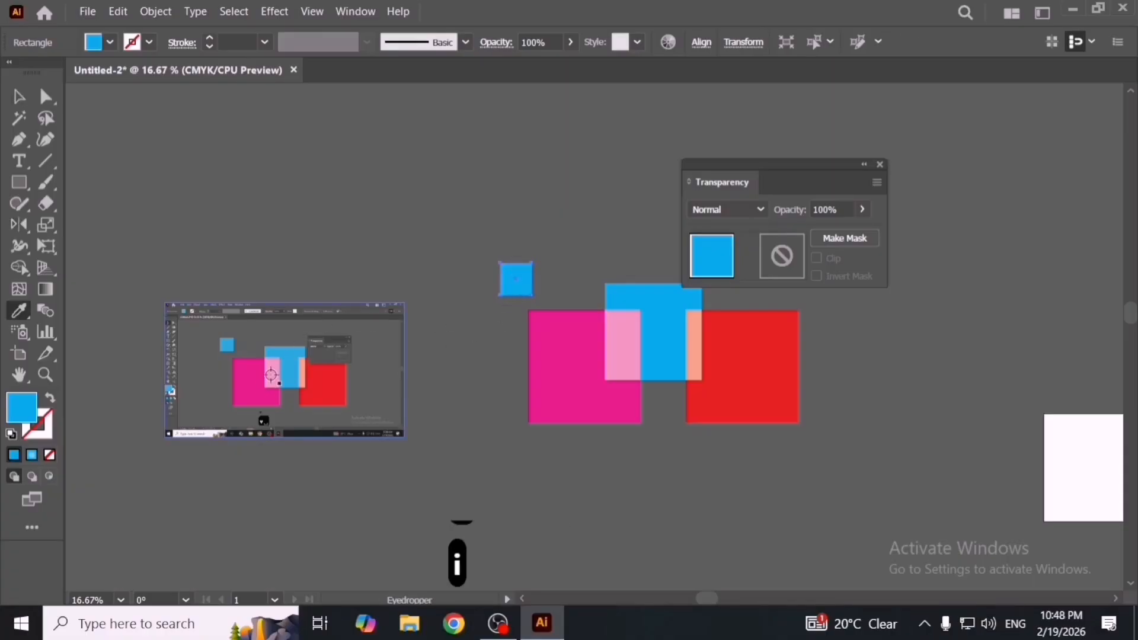
left_click(270, 375)
Step: Delete the pasted screenshot image
key("v")
left_click(365, 254)
left_click(343, 362)
key("Delete")
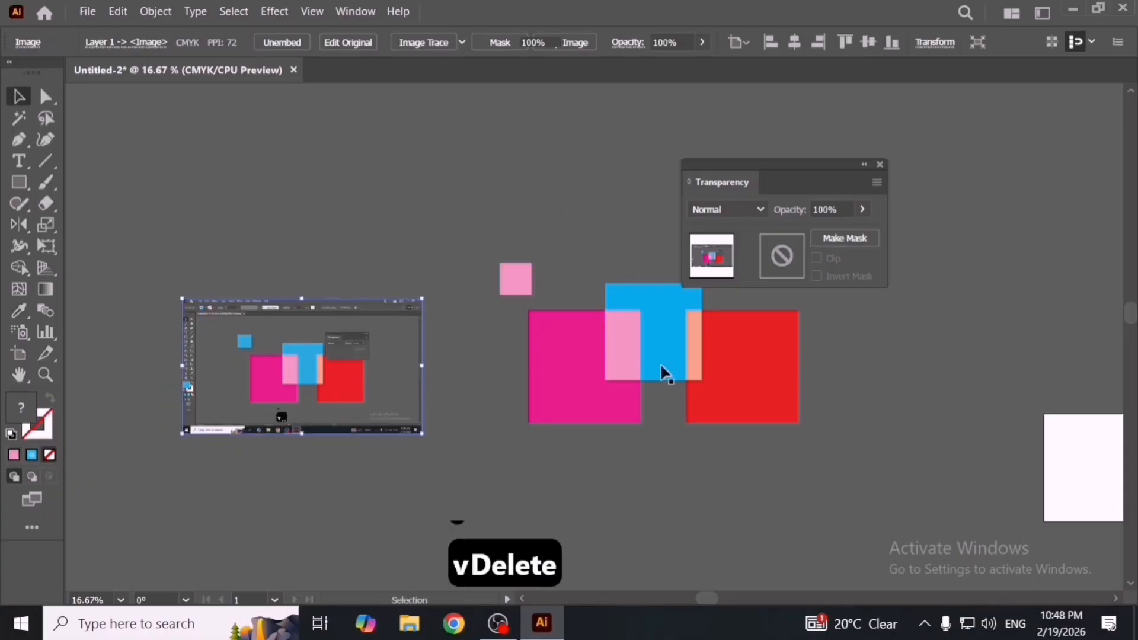
Step: Move the small pink square beside the magenta square to compare it with the blended overlap
scroll(569, 330, "up", 2)
left_click_drag(479, 257, 403, 358)
key("space")
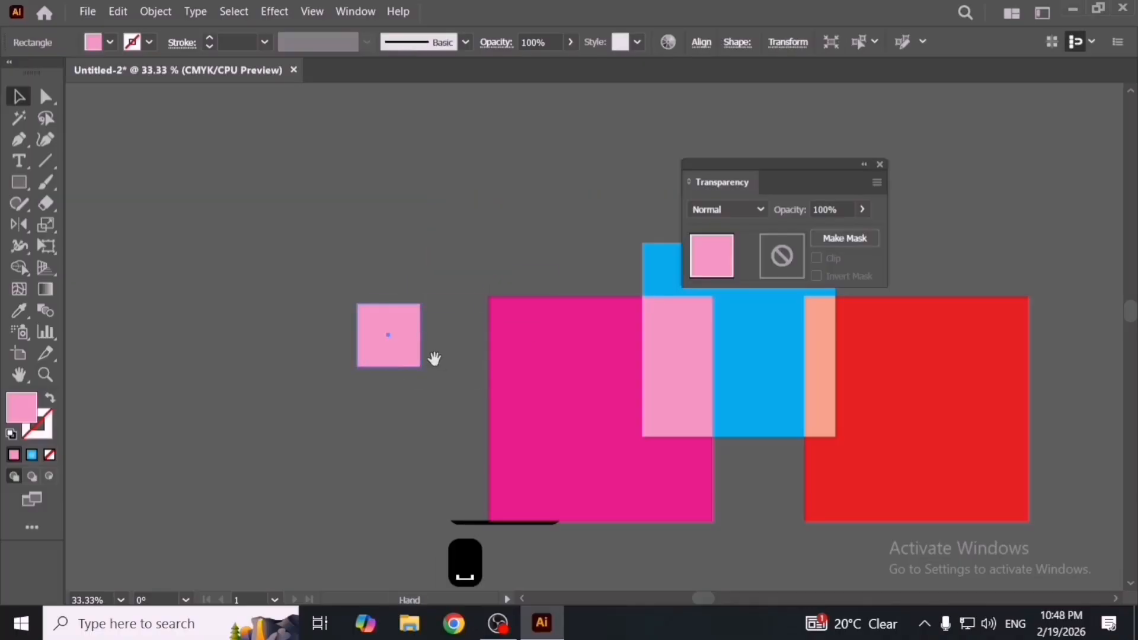
left_click_drag(667, 375, 578, 342)
left_click(576, 345)
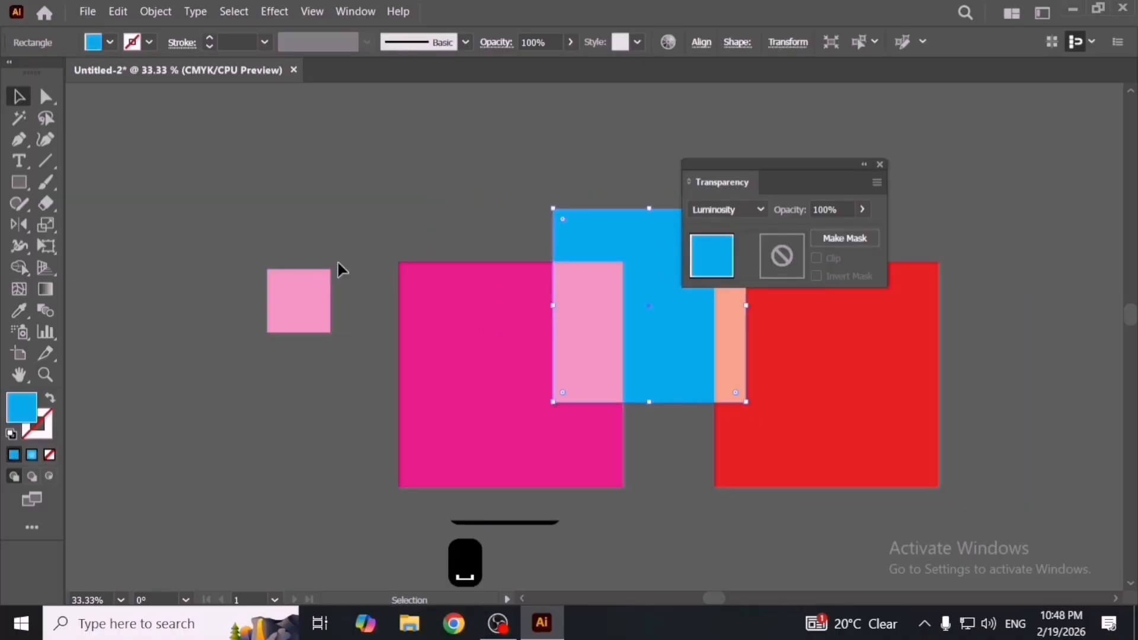
left_click(327, 270)
Step: Delete the three overlapping squares and the small pink square, and close the Transparency panel
left_click_drag(420, 228, 985, 468)
key("Delete")
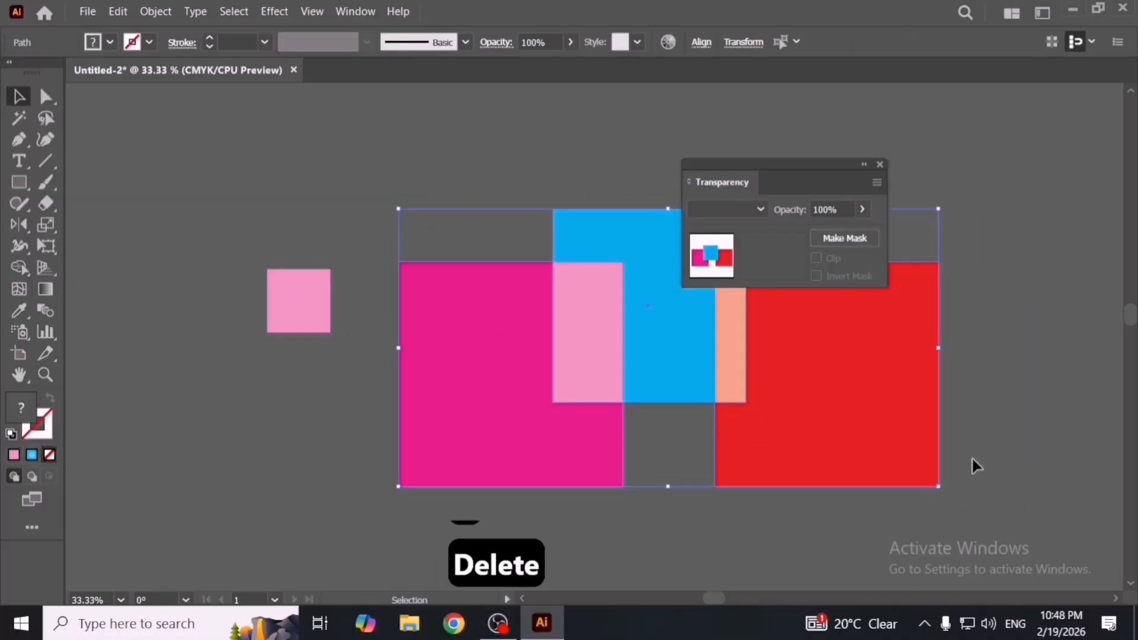
left_click(880, 164)
left_click(311, 307)
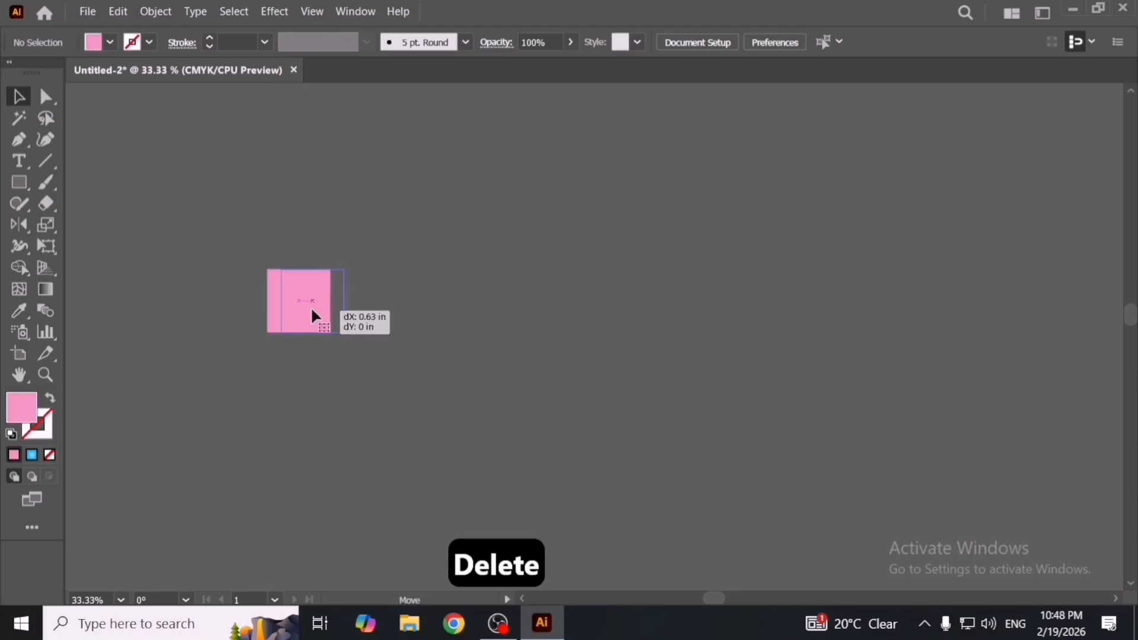
key("Delete")
left_click(356, 12)
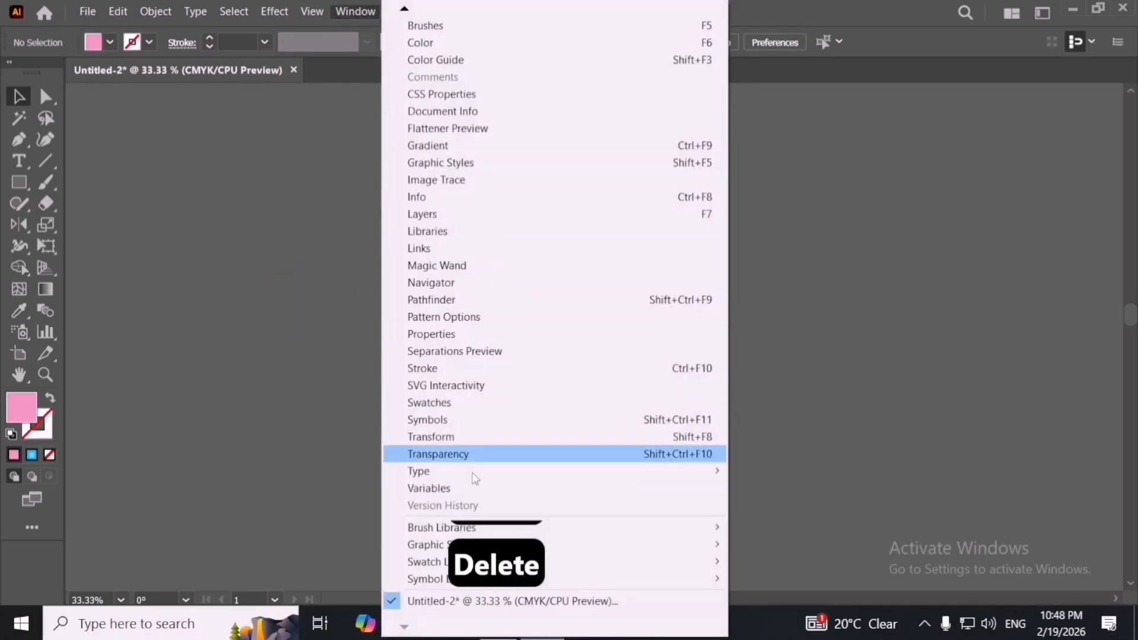
mouse_move(411, 13)
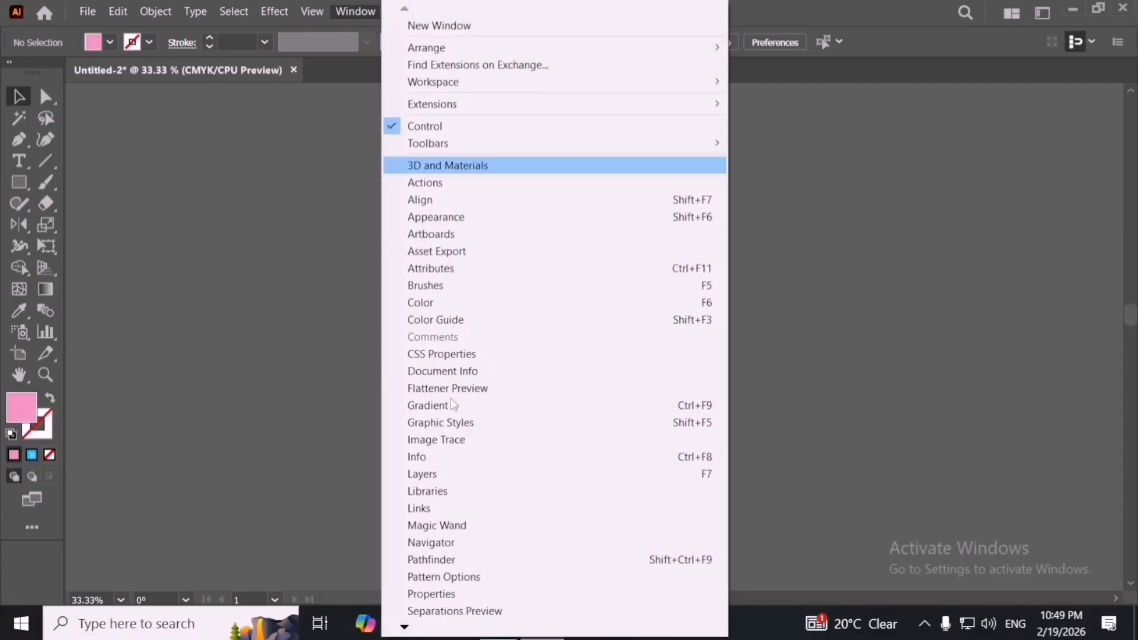
mouse_move(414, 630)
left_click(342, 487)
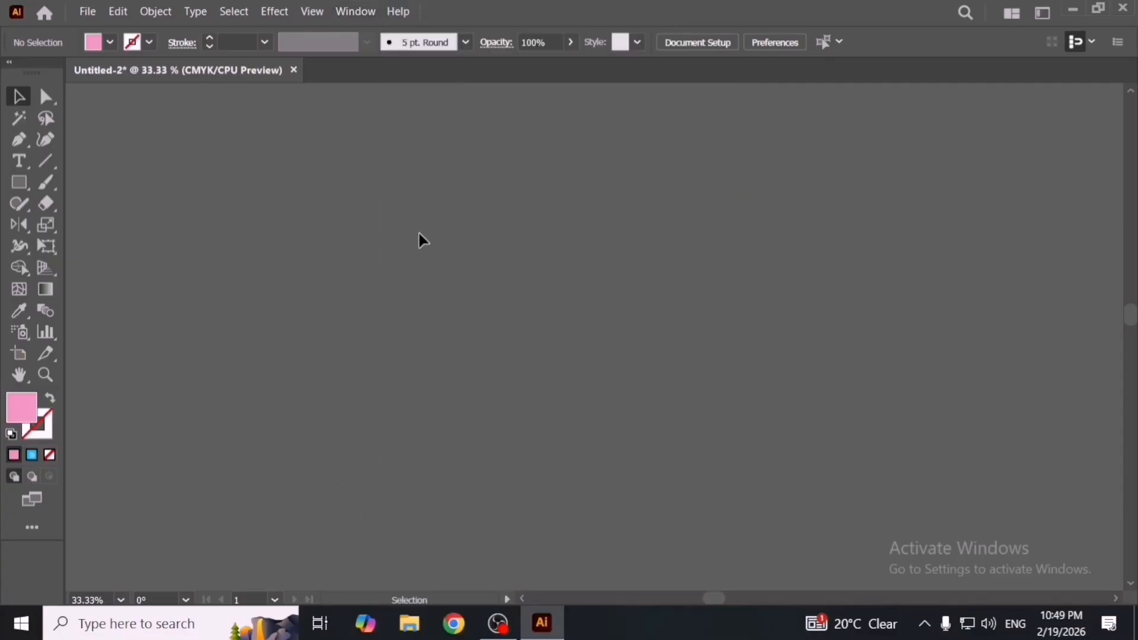
scroll(533, 392, "down", 4)
key("f")
key("f")
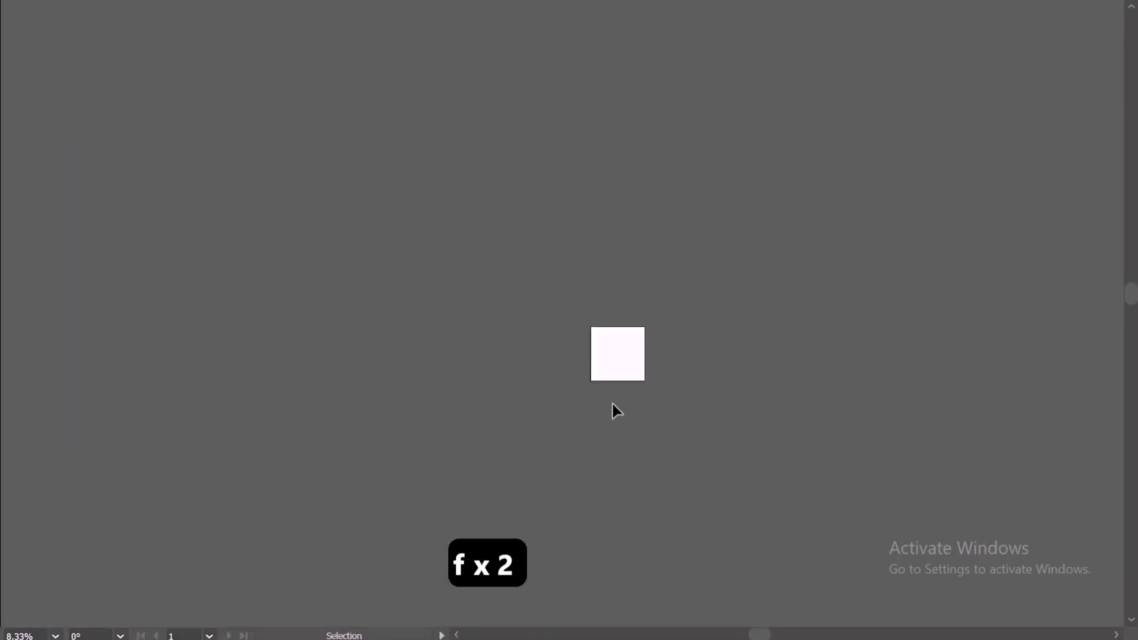
key("ctrl+0")
key("f")
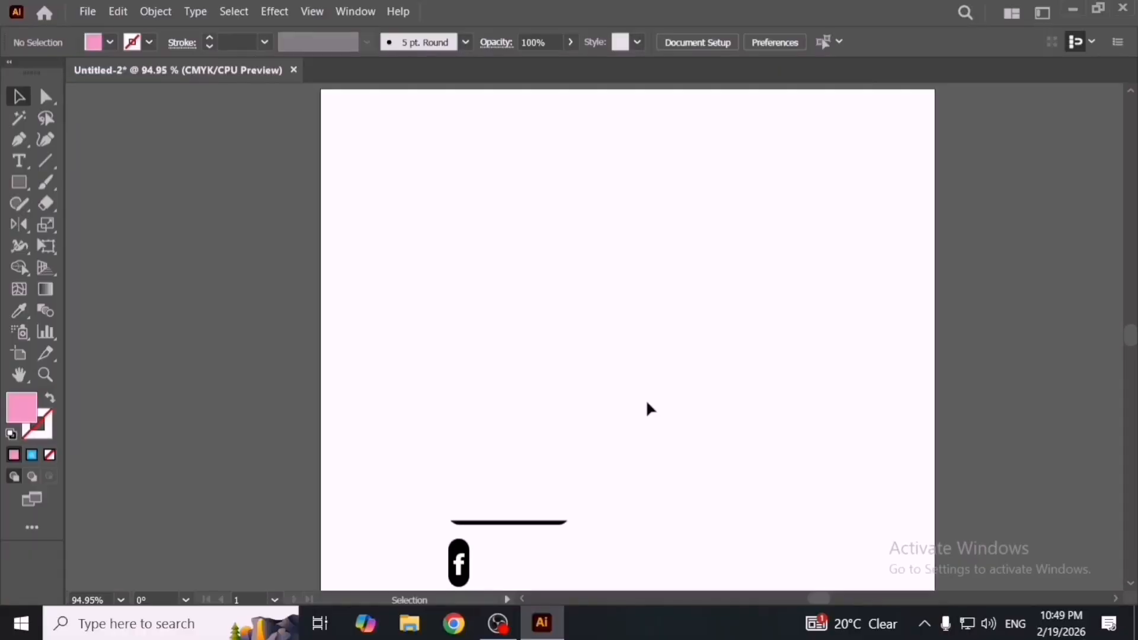
scroll(645, 415, "down", 3)
left_click_drag(633, 422, 615, 407)
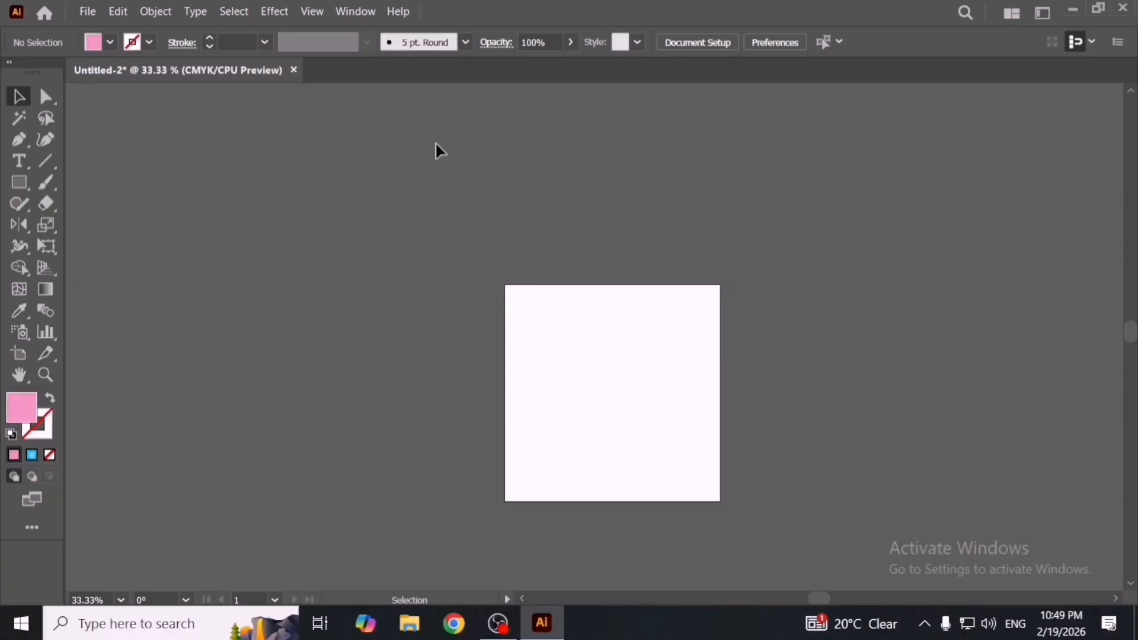
left_click(274, 12)
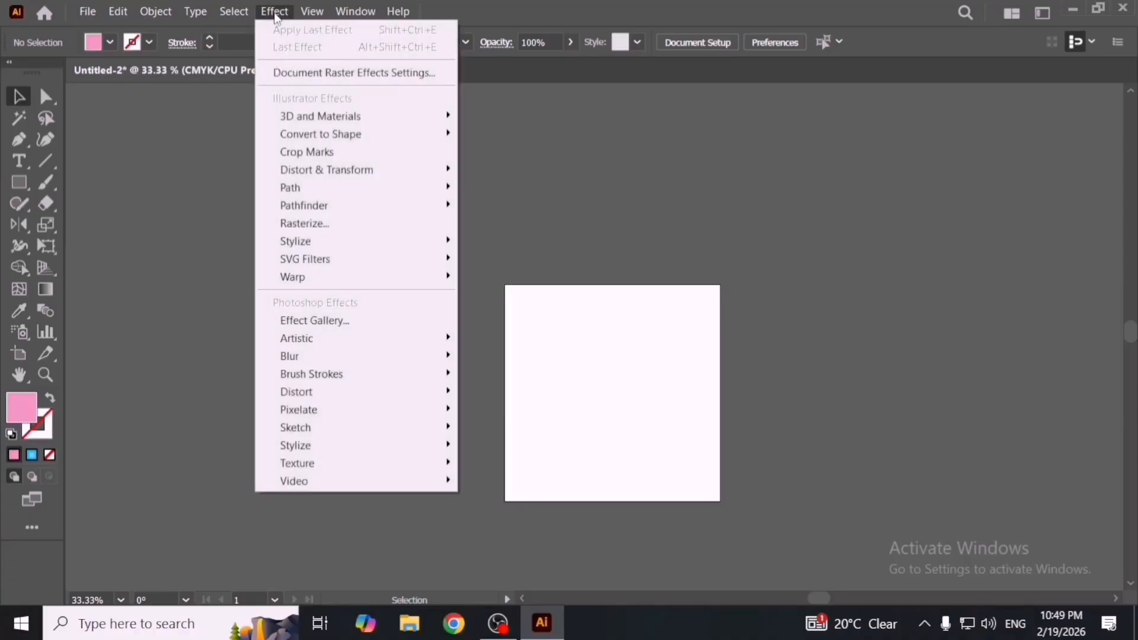
left_click(312, 11)
left_click(350, 12)
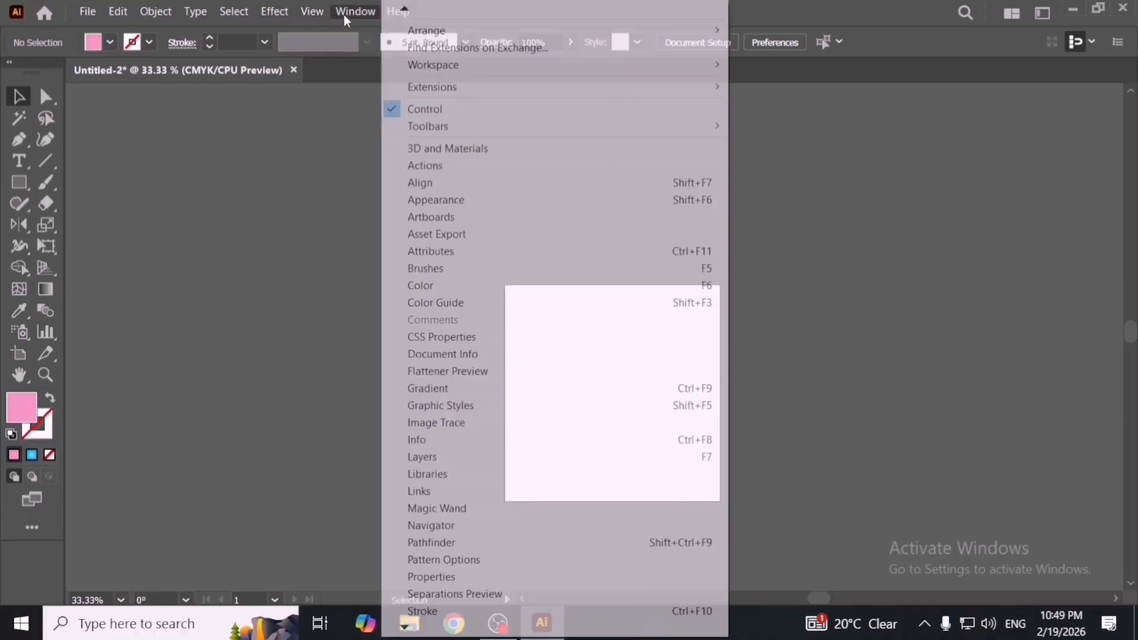
left_click(311, 16)
left_click(235, 18)
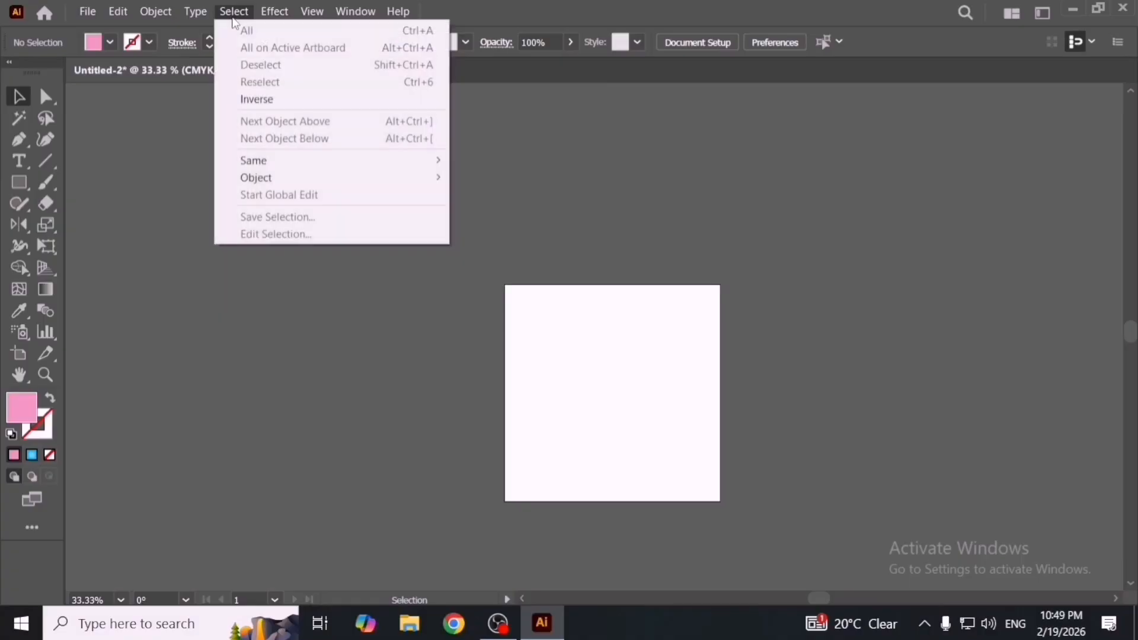
mouse_move(165, 4)
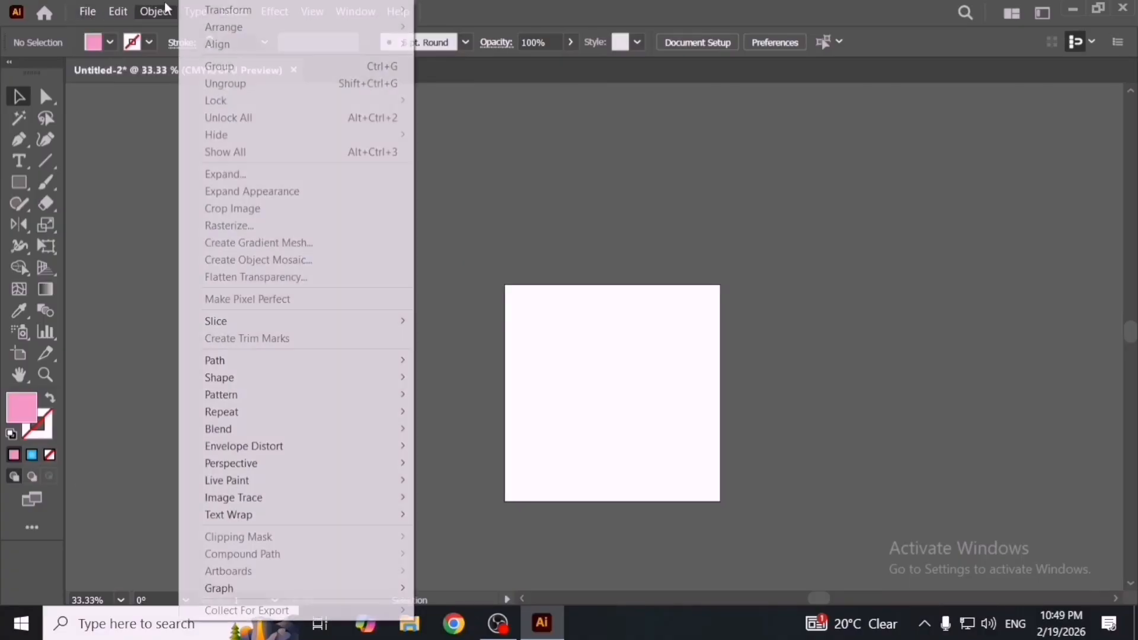
left_click(168, 125)
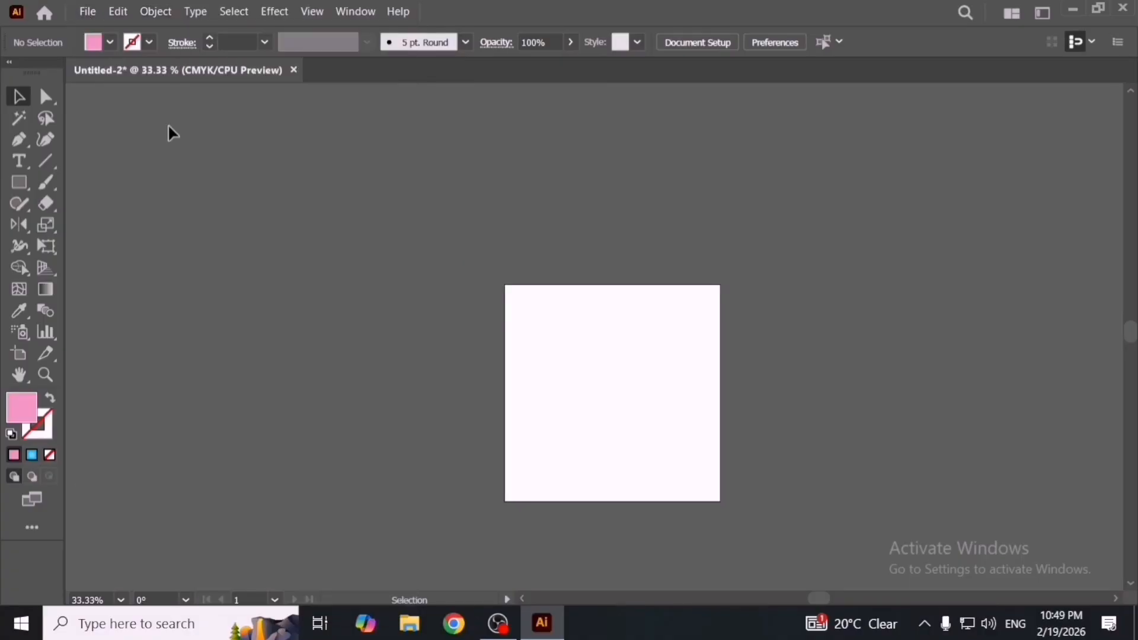
left_click(344, 13)
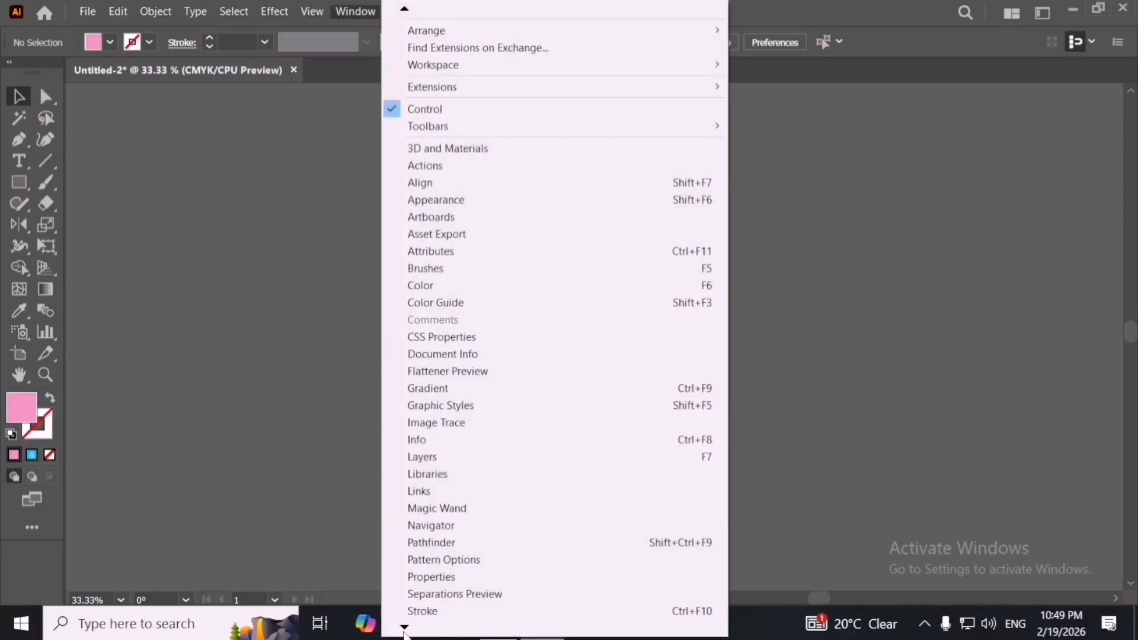
mouse_move(404, 635)
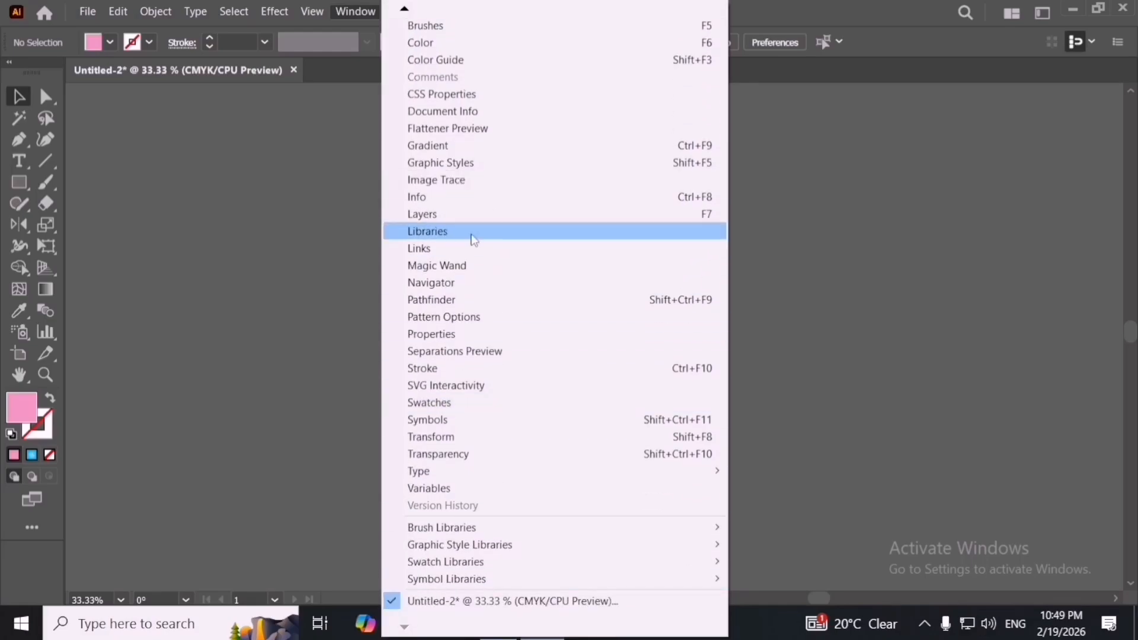
left_click(363, 309)
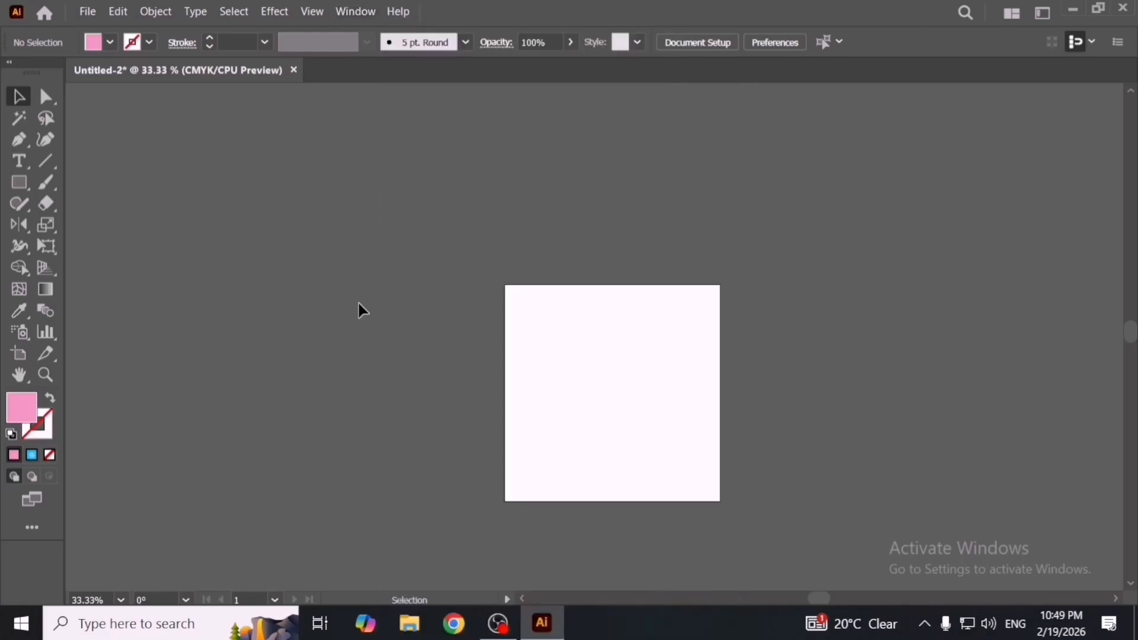
left_click(268, 12)
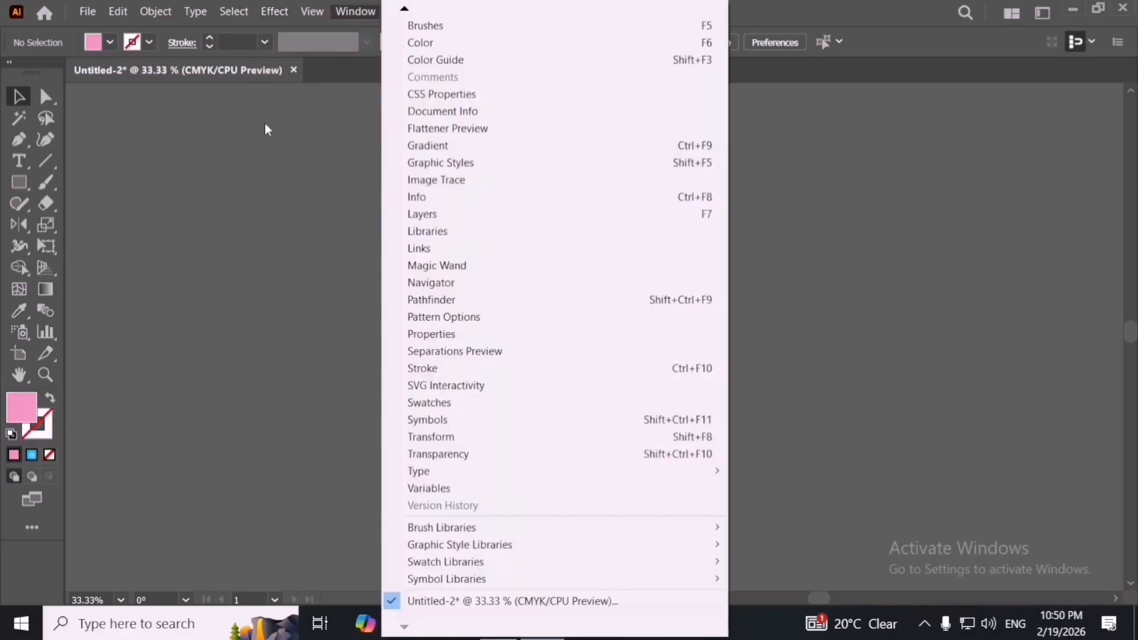
left_click(269, 134)
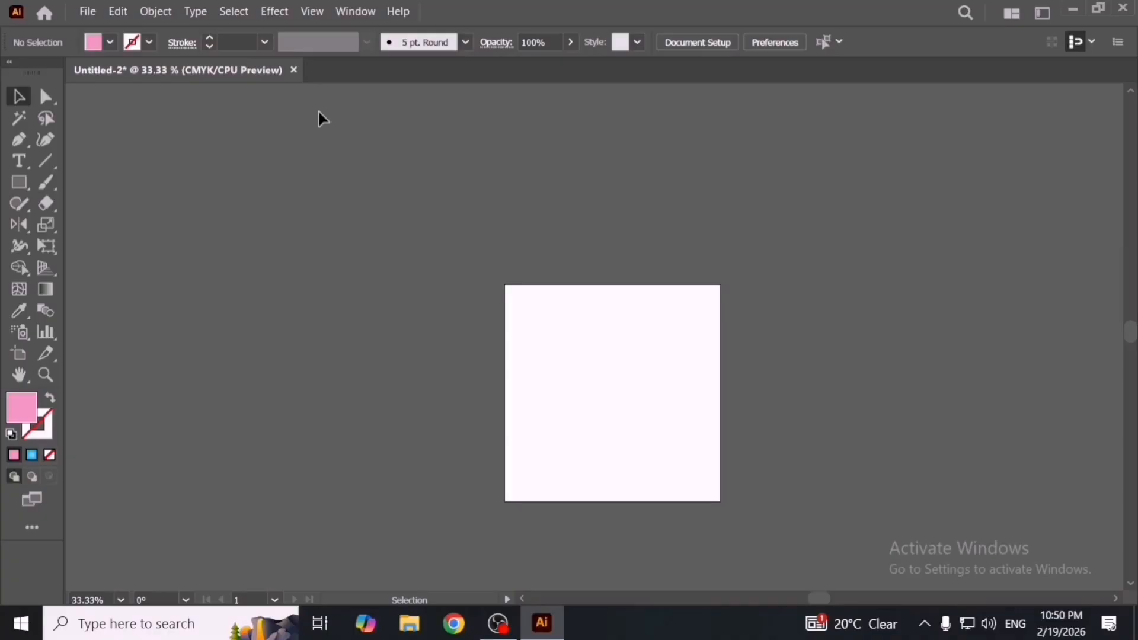
left_click(354, 15)
left_click(331, 193)
left_click(278, 14)
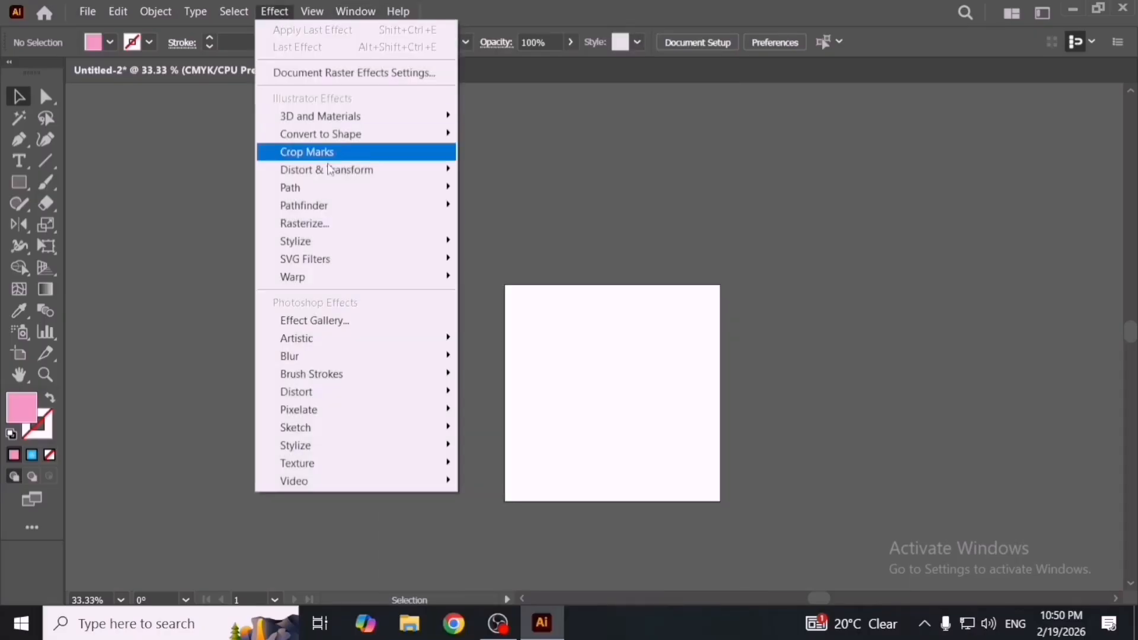
left_click(518, 292)
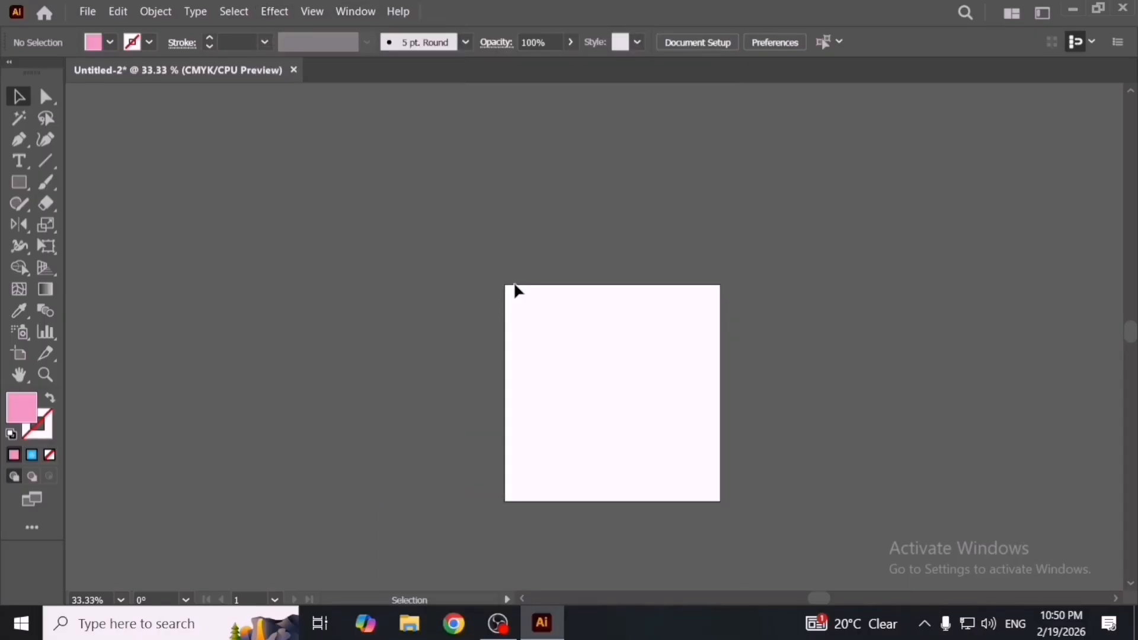